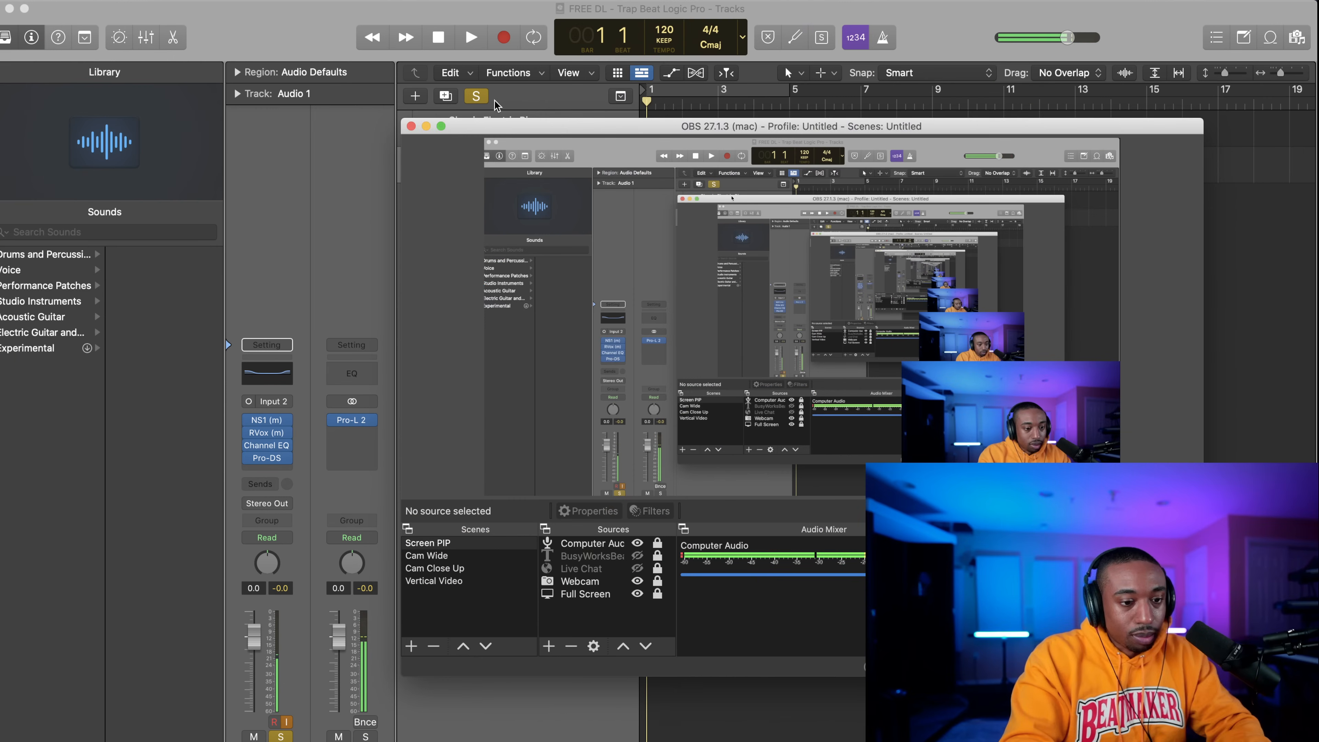
Hide the OBS window and lower the Audio 1 track's volume to -4.2 dB.
{"action": "key", "text": "super+h"}
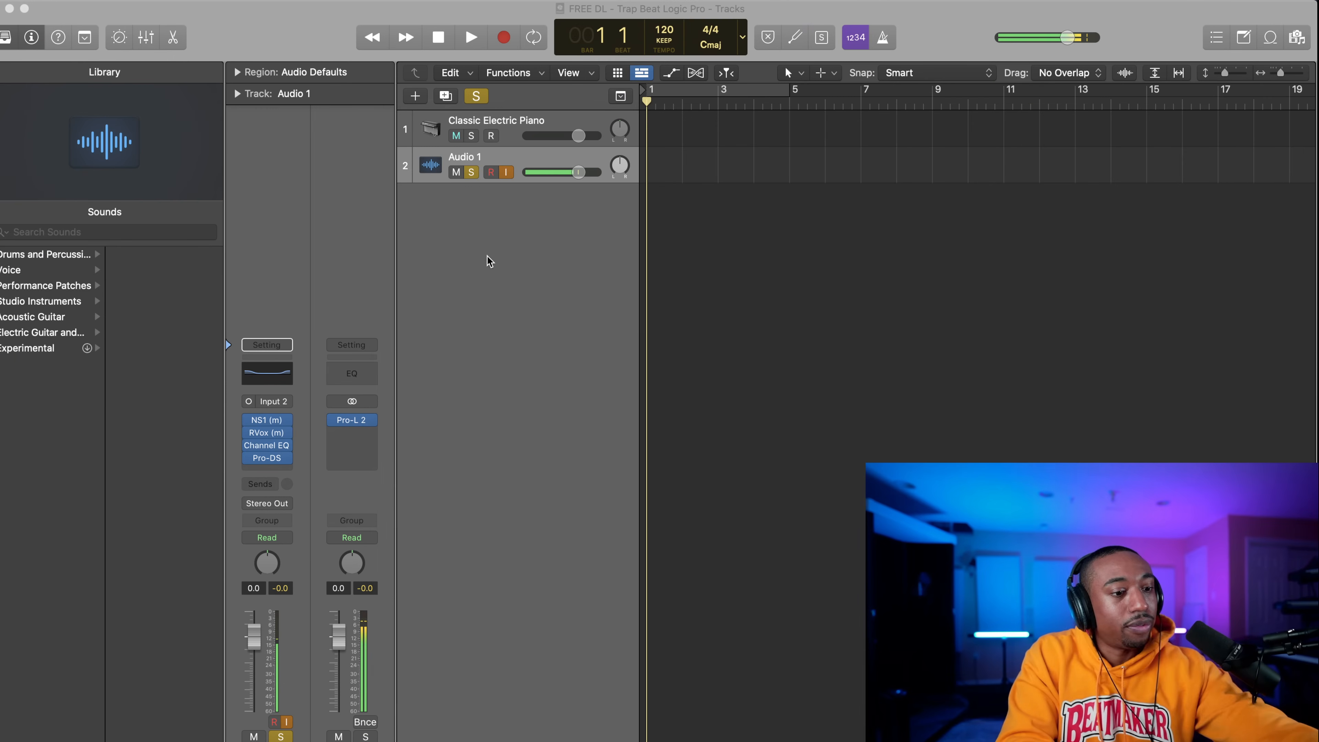
{"action": "left_click", "coordinate": [488, 260]}
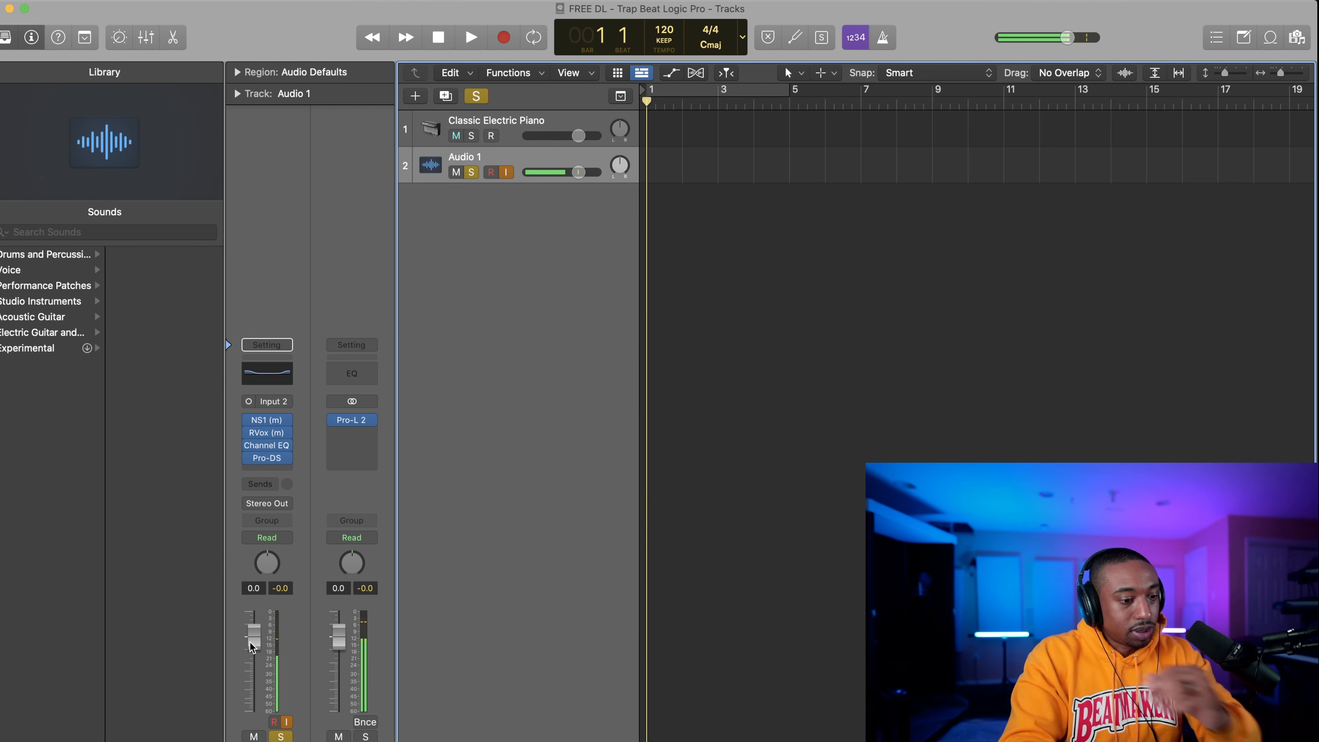
{"action": "left_click_drag", "start_coordinate": [251, 646], "coordinate": [251, 664]}
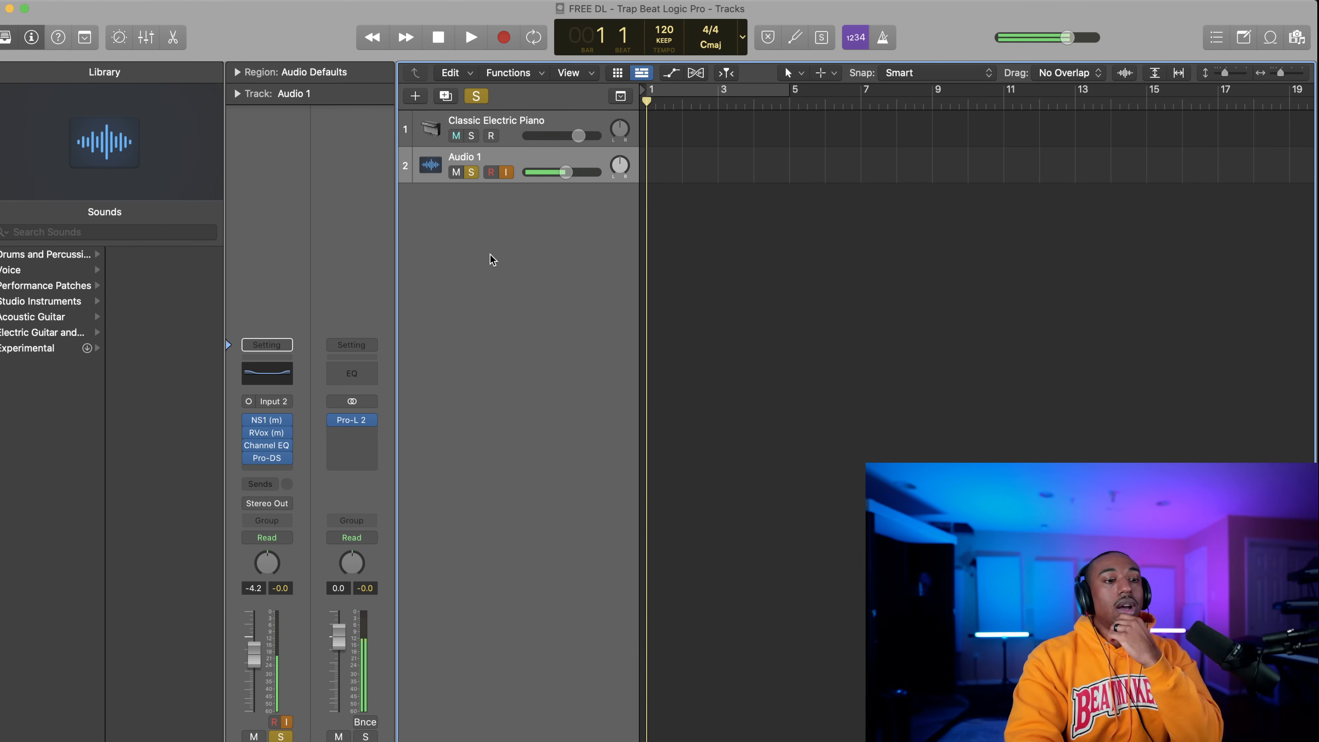
Create a new software instrument track and show the Musical Typing keyboard.
{"action": "right_click", "coordinate": [478, 232]}
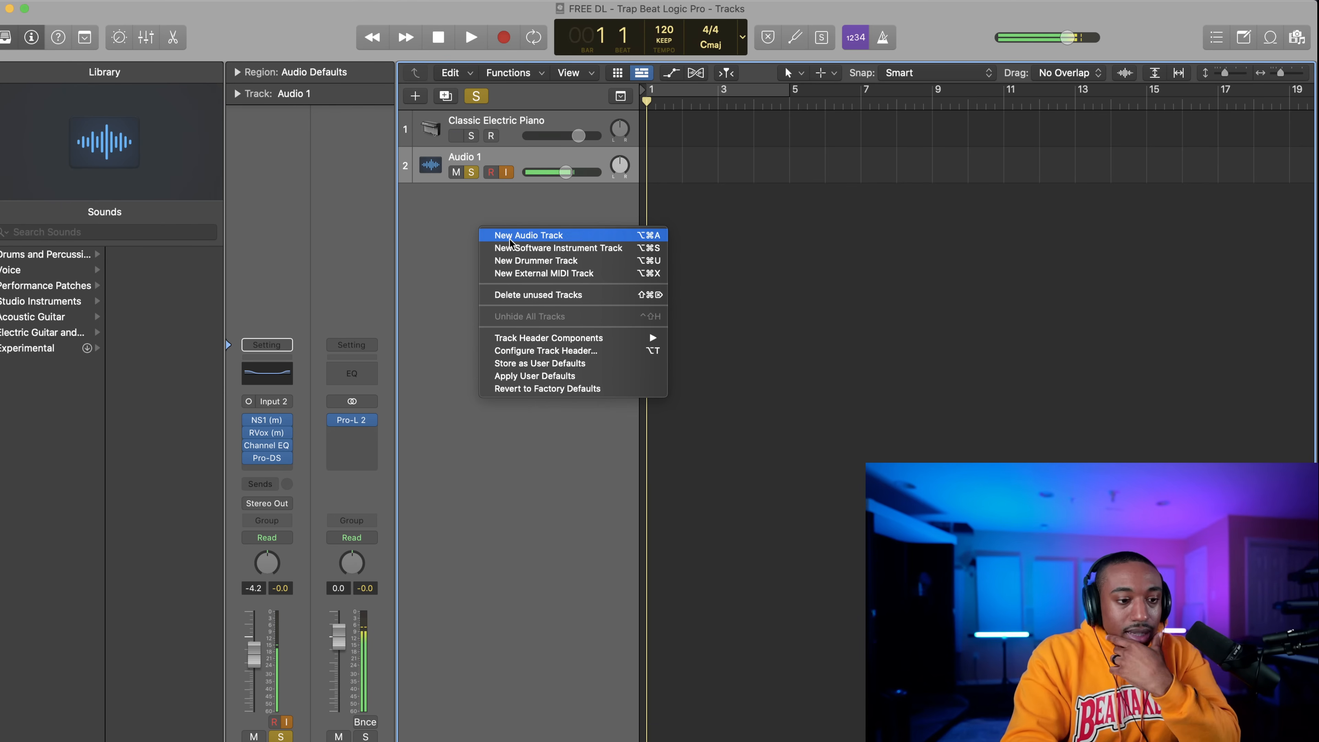
{"action": "left_click", "coordinate": [520, 249]}
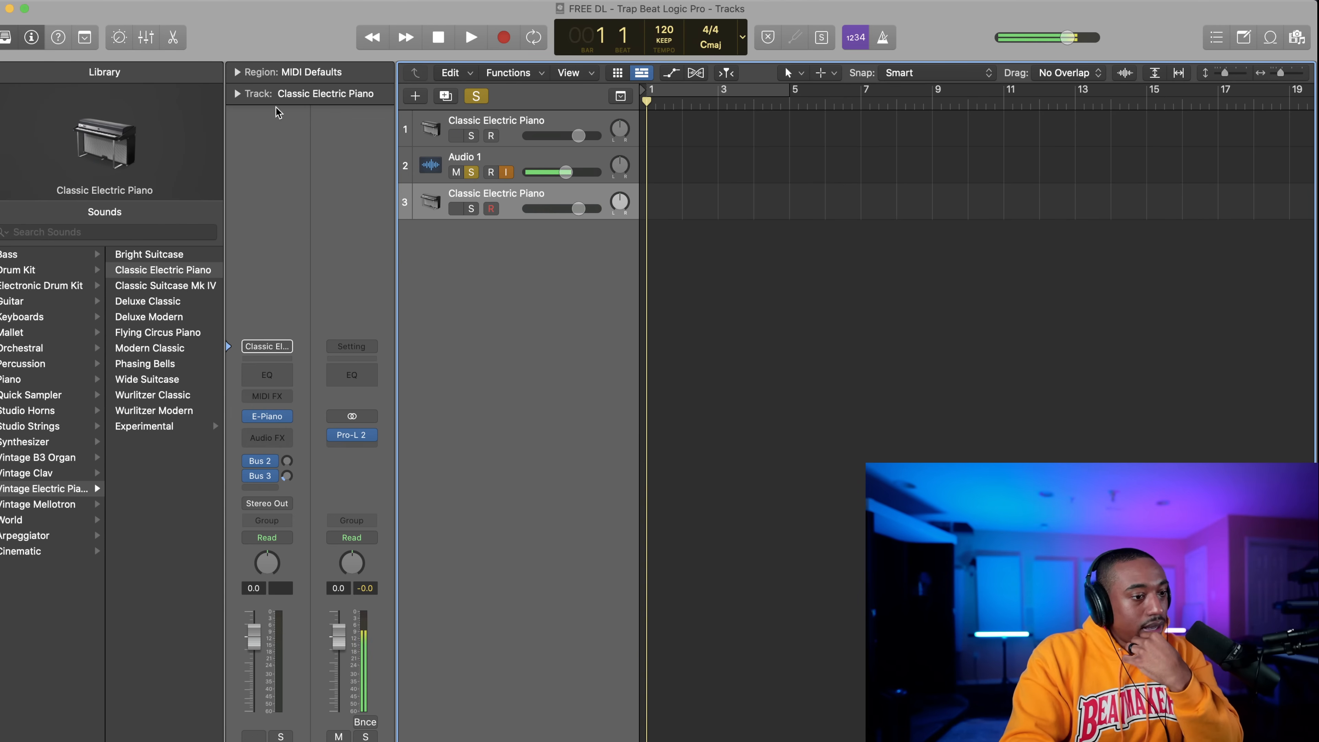
{"action": "left_click", "coordinate": [331, 0]}
{"action": "mouse_move", "coordinate": [375, 0]}
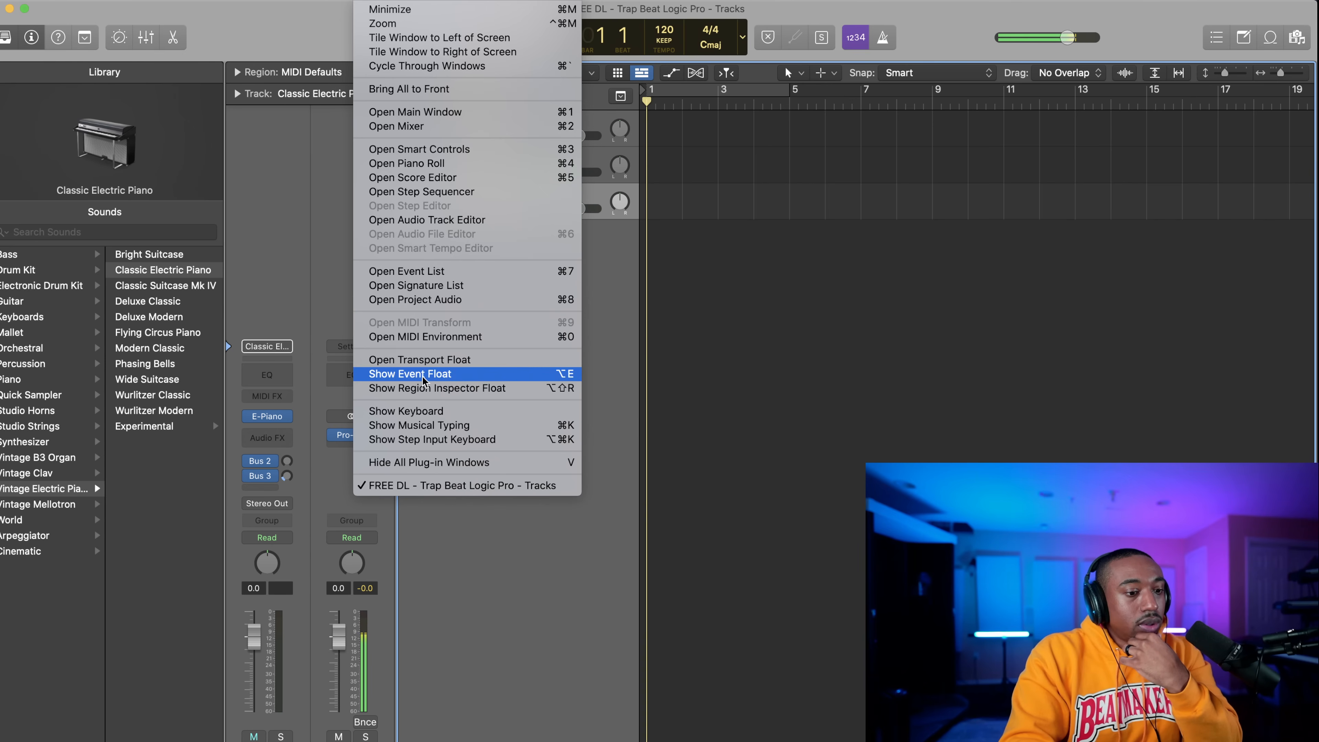
{"action": "left_click", "coordinate": [423, 429]}
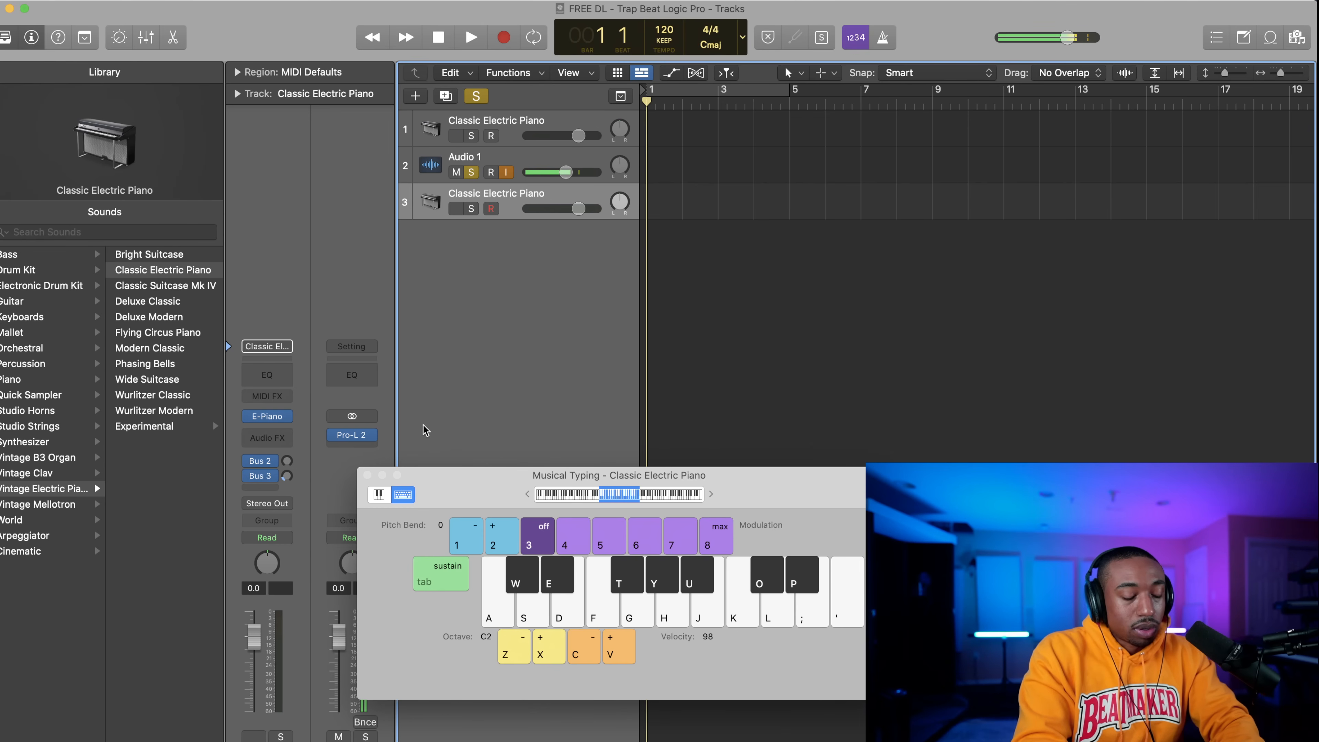
Turn off solo on the Audio 1 track and try a few notes on the new Classic Electric Piano track.
{"action": "key", "text": "a"}
{"action": "key", "text": "f"}
{"action": "key", "text": "f"}
{"action": "key", "text": "k"}
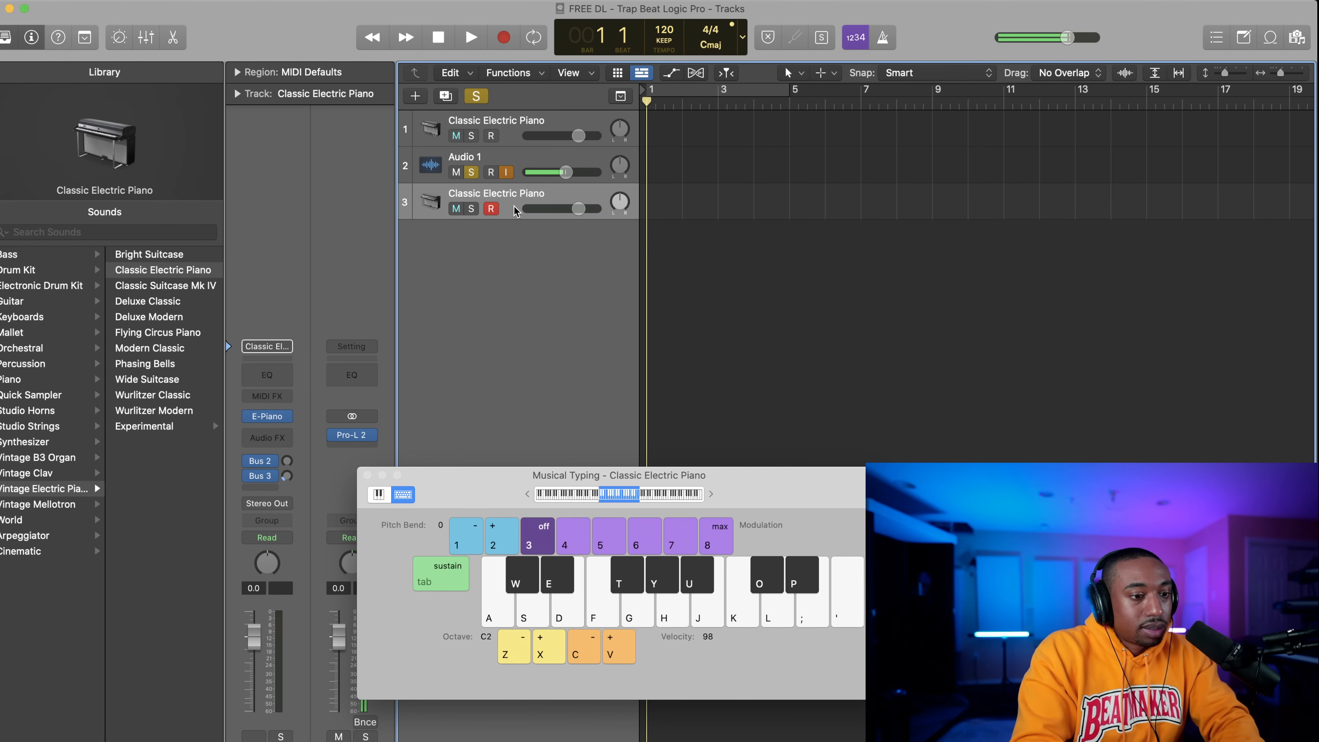
{"action": "left_click", "coordinate": [474, 174]}
{"action": "key", "text": "f"}
{"action": "key", "text": "k"}
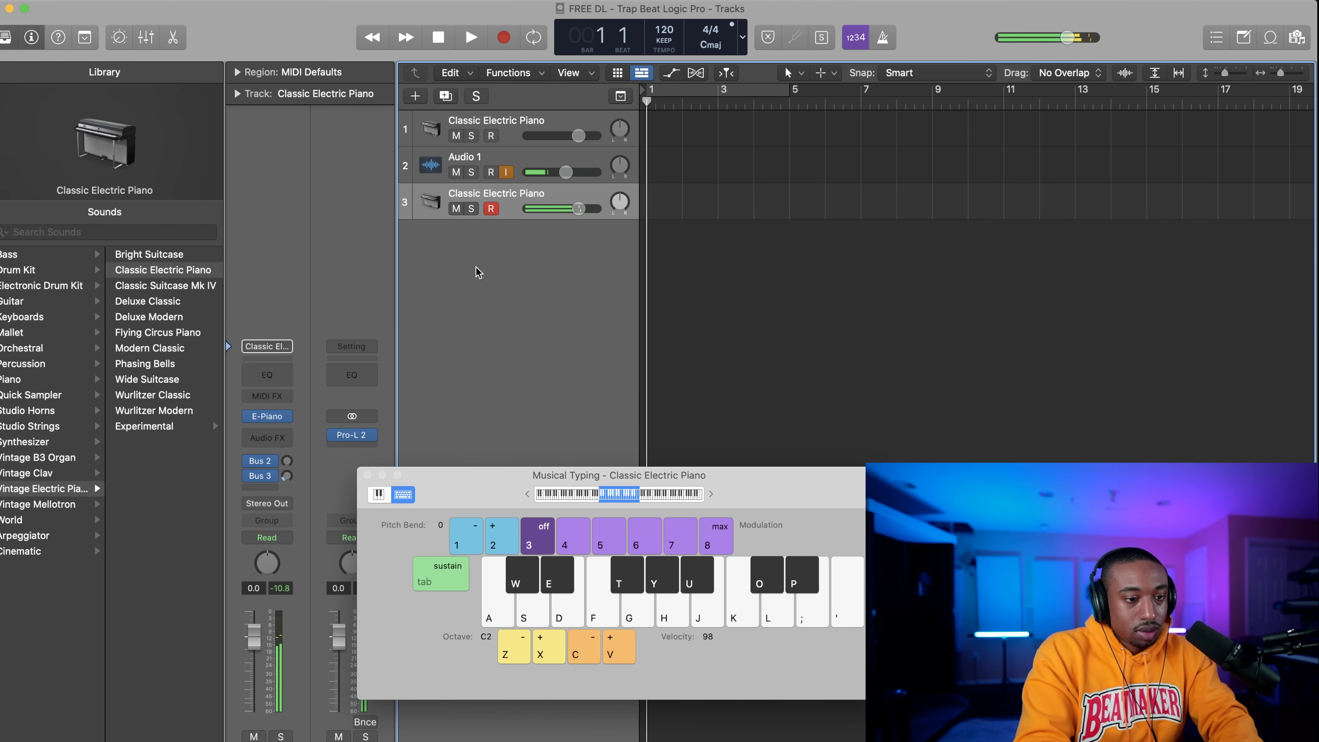
Lower the volume of the Classic Electric Piano on track 3 to -9.2 dB while playing test notes.
{"action": "key", "text": "d"}
{"action": "key", "text": "s"}
{"action": "left_click_drag", "start_coordinate": [602, 207], "coordinate": [529, 210]}
{"action": "key", "text": "s"}
{"action": "key", "text": "h"}
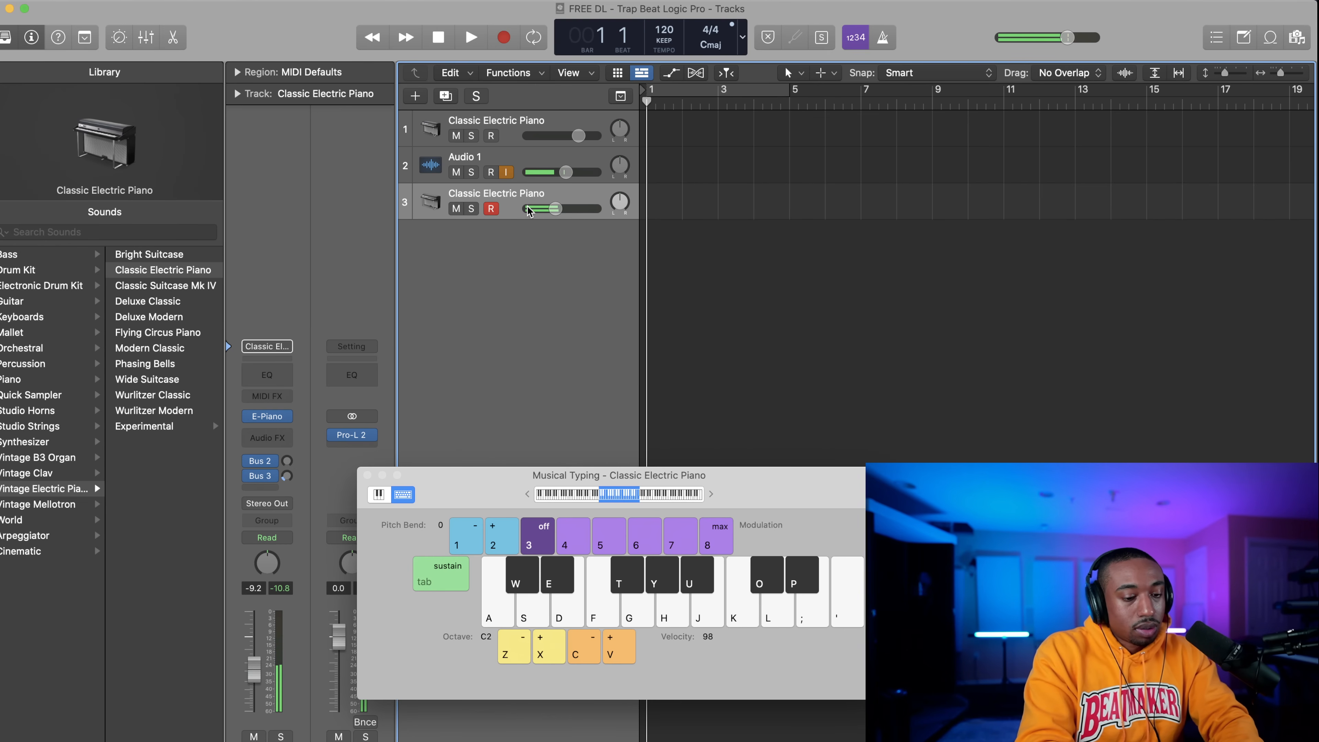
Audition the Classic Electric Piano sound on track 3 by improvising notes and chords with Musical Typing.
{"action": "key", "text": "g"}
{"action": "key", "text": "l"}
{"action": "key", "text": "k"}
{"action": "key", "text": "l"}
{"action": "key", "text": "semicolon"}
{"action": "key", "text": "k"}
{"action": "key", "text": "d"}
{"action": "key", "text": "f"}
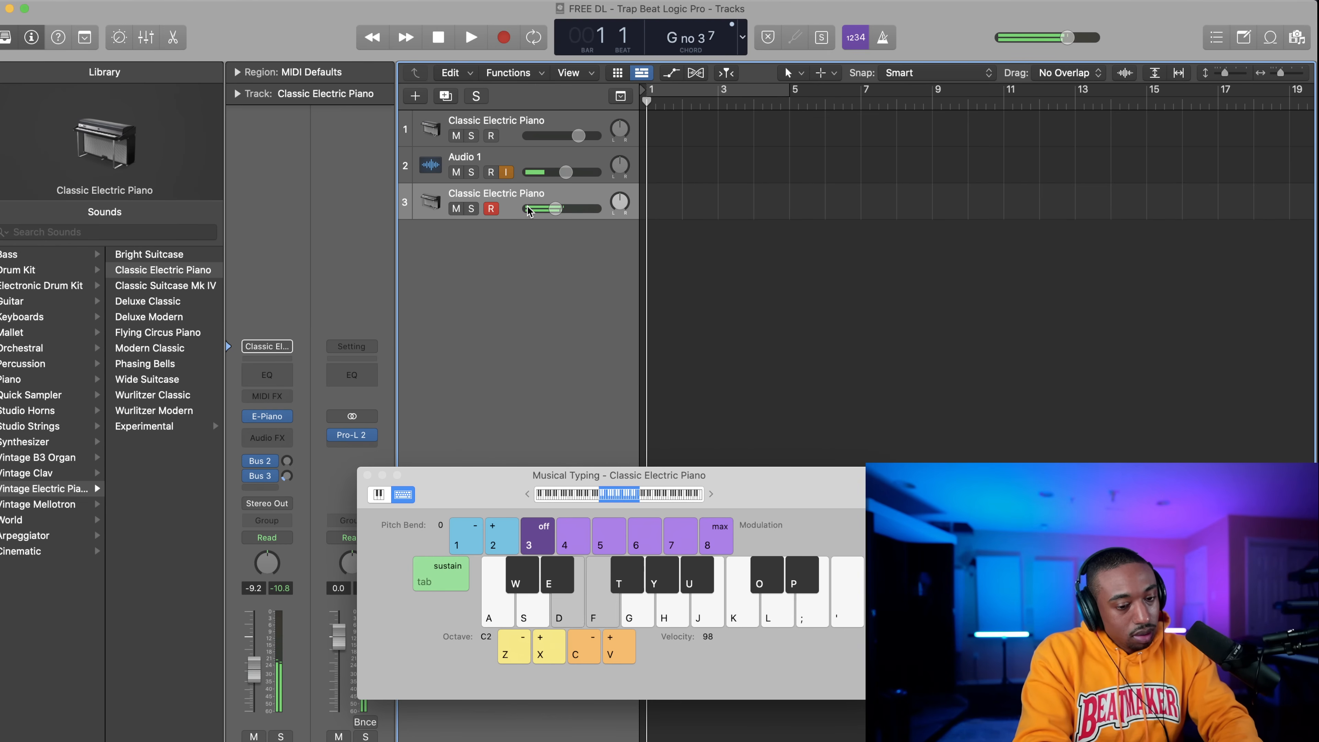
{"action": "key", "text": "j"}
{"action": "key", "text": "k"}
{"action": "key", "text": "a"}
{"action": "key", "text": "d"}
{"action": "key", "text": "g"}
{"action": "key", "text": "j"}
{"action": "key", "text": "j"}
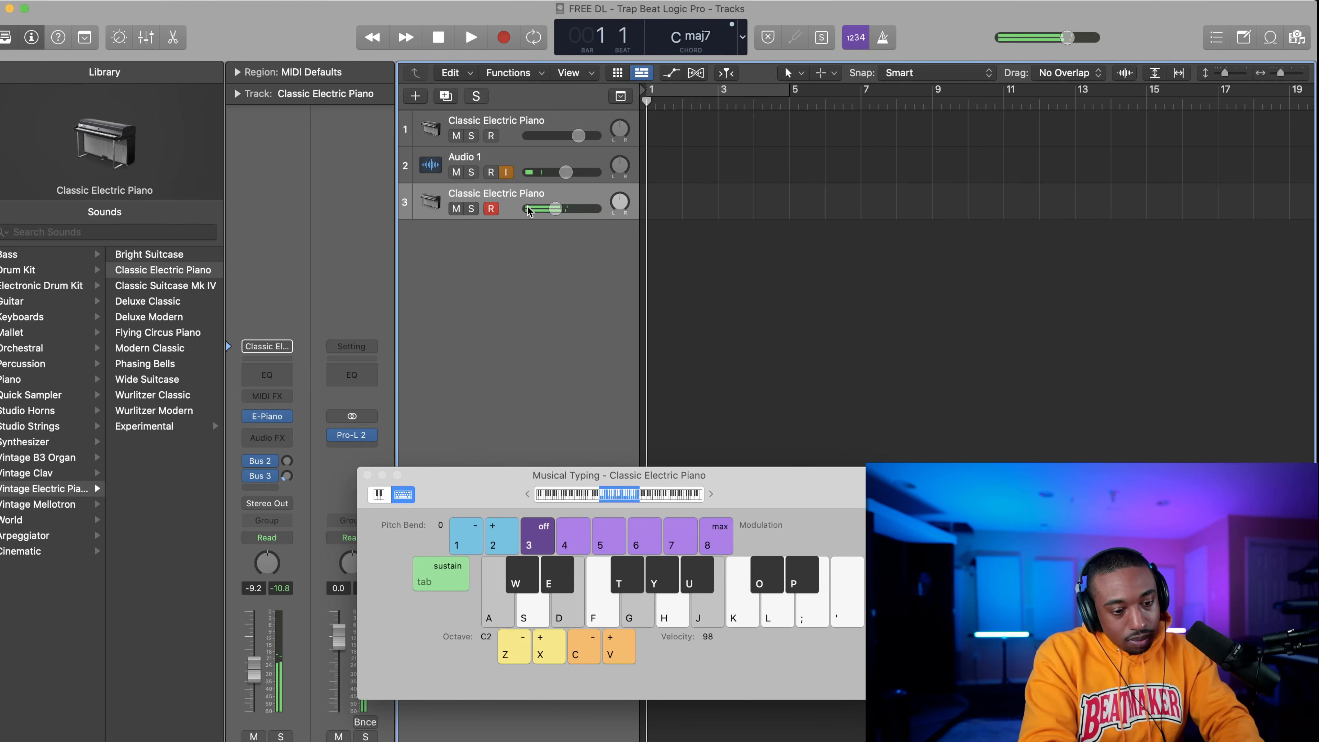
{"action": "key", "text": "l"}
{"action": "key", "text": "g"}
{"action": "key", "text": "j"}
{"action": "key", "text": "l"}
{"action": "key", "text": "f"}
{"action": "key", "text": "k"}
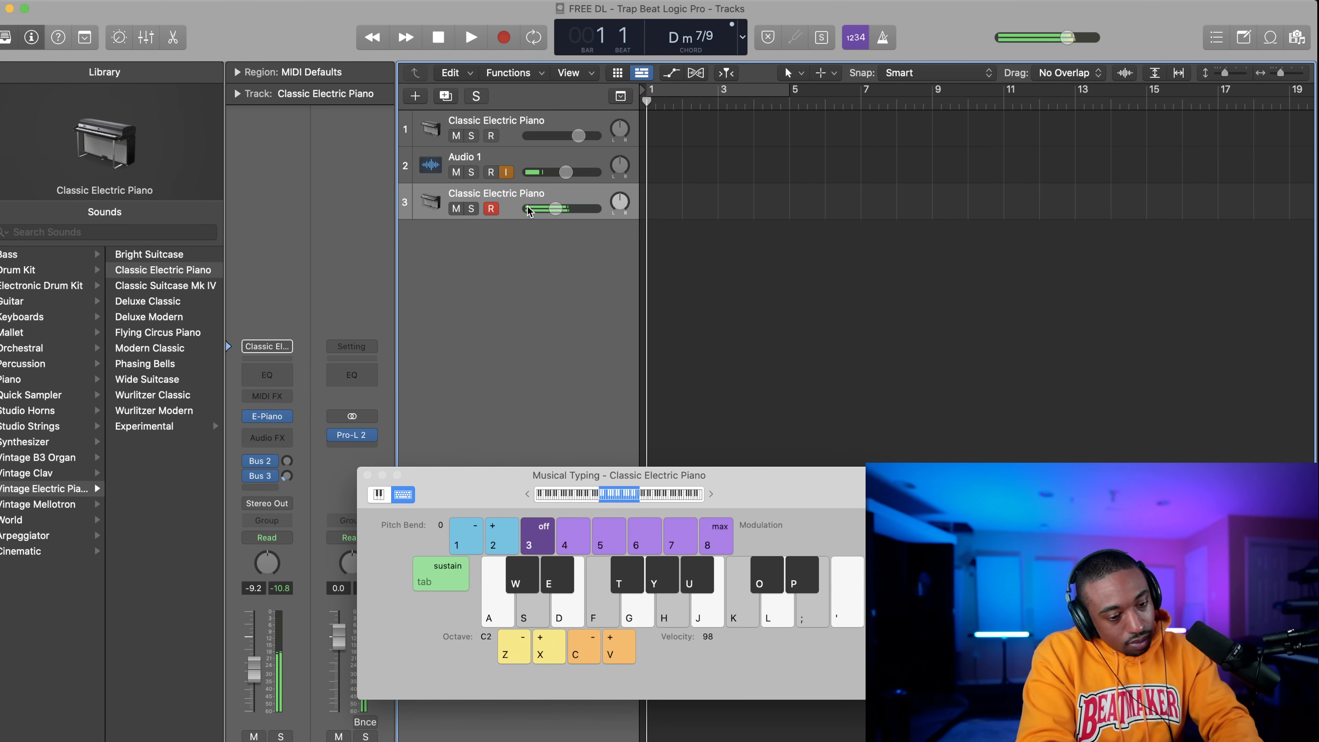
{"action": "key", "text": "a"}
{"action": "key", "text": "d"}
{"action": "key", "text": "g"}
{"action": "key", "text": "j"}
{"action": "key", "text": "l"}
{"action": "key", "text": "s"}
{"action": "key", "text": "f"}
{"action": "key", "text": "h"}
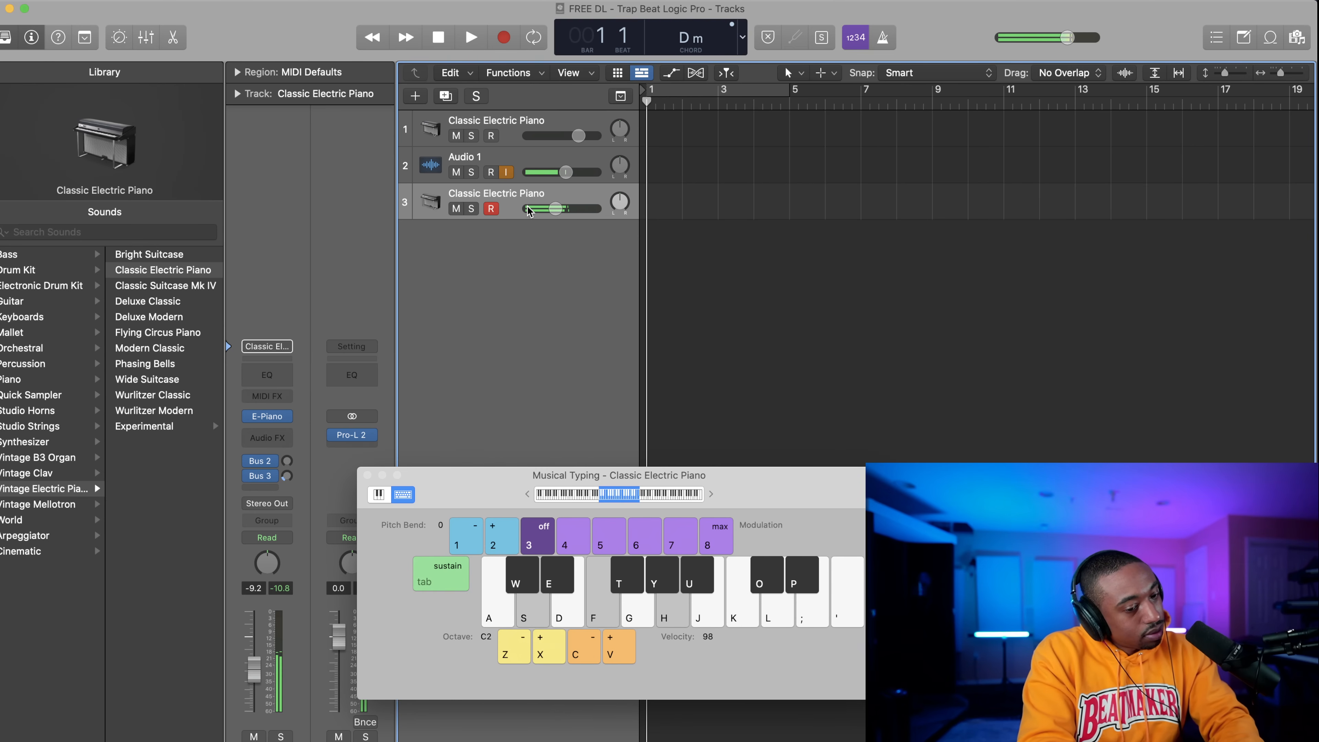
{"action": "key", "text": "k"}
{"action": "key", "text": "semicolon"}
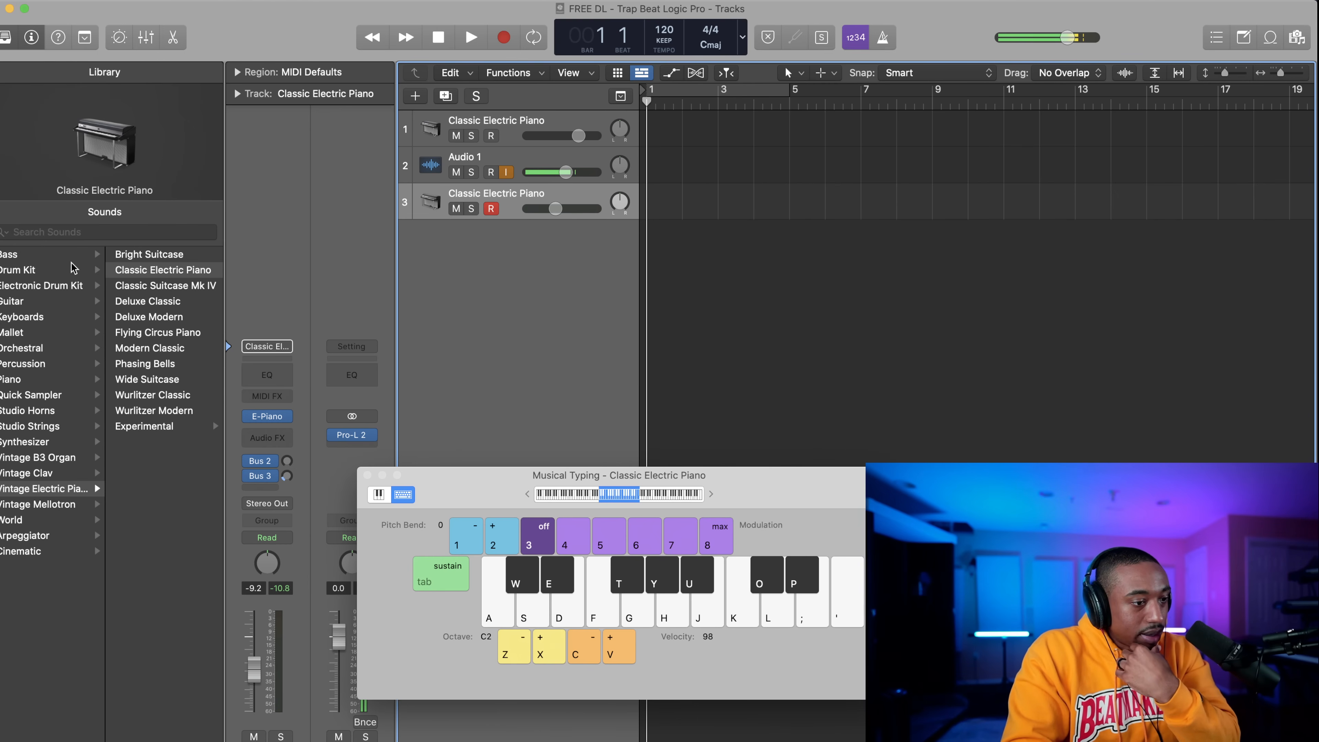
Load the Marimba patch from the Mallet category on track 3 and audition it with improvised notes.
{"action": "left_click", "coordinate": [31, 332]}
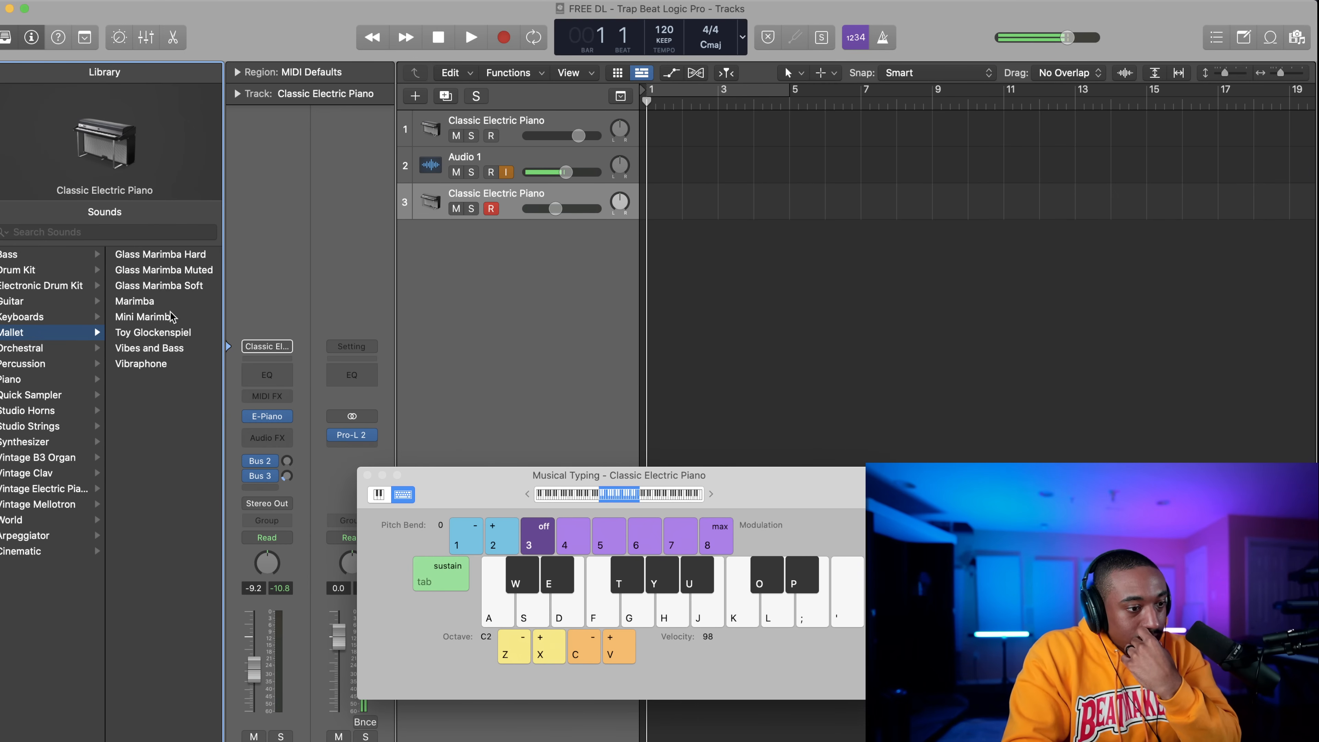
{"action": "left_click", "coordinate": [163, 305]}
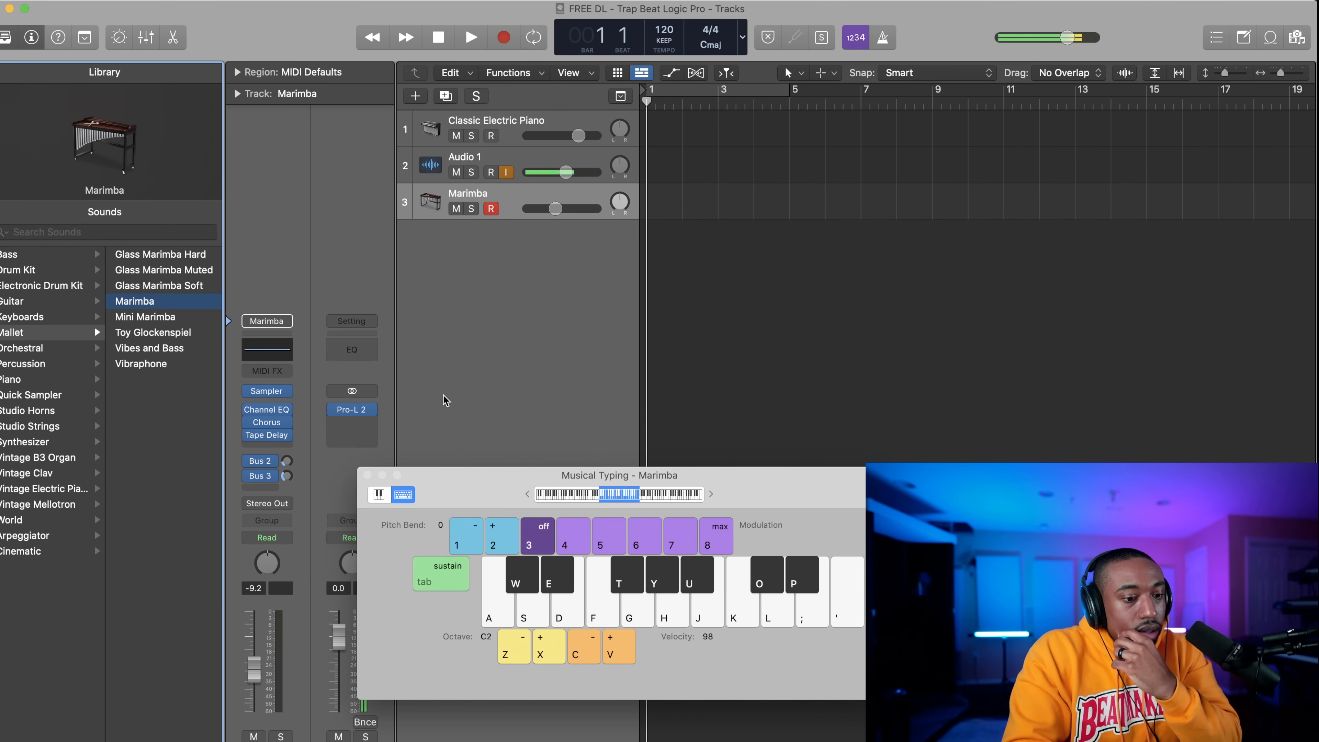
{"action": "key", "text": "f"}
{"action": "key", "text": "a"}
{"action": "key", "text": "h"}
{"action": "key", "text": "d"}
{"action": "key", "text": "l"}
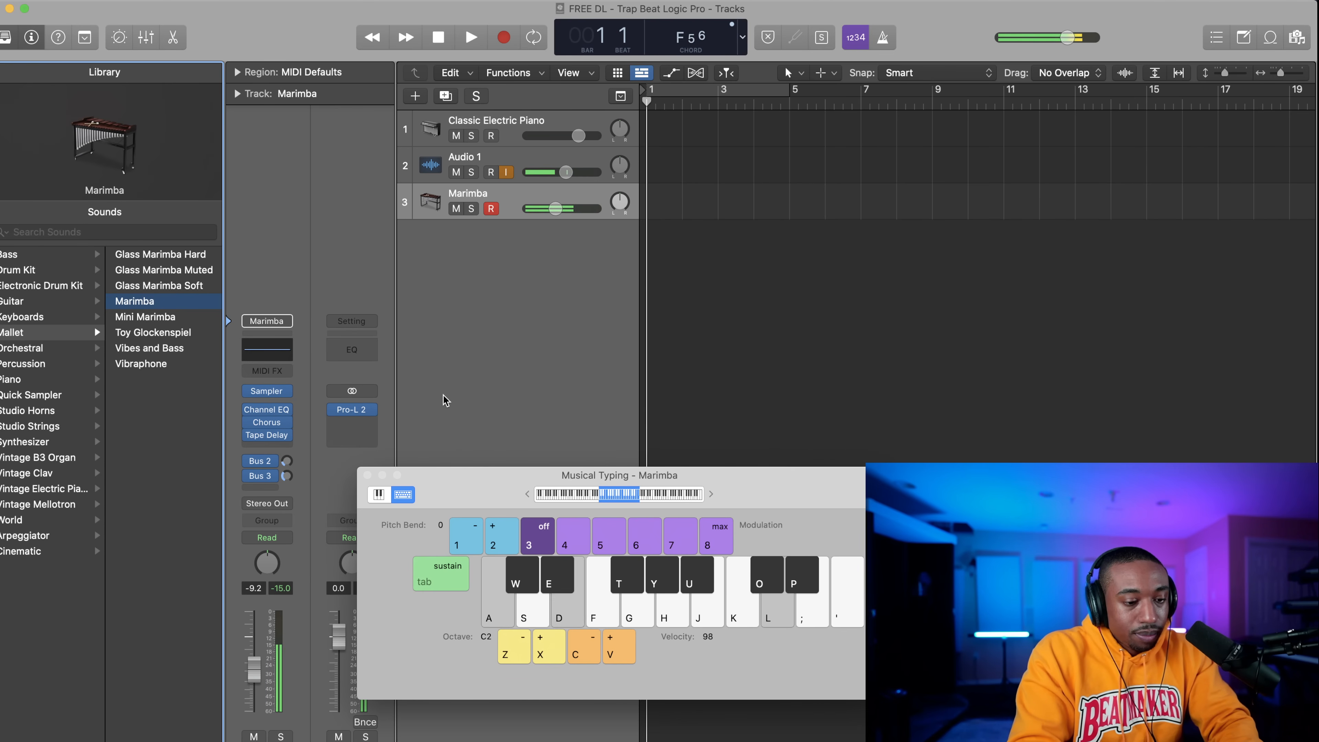
{"action": "key", "text": "g"}
{"action": "key", "text": "semicolon"}
{"action": "key", "text": "l"}
{"action": "key", "text": "f"}
{"action": "key", "text": "j"}
{"action": "key", "text": "a"}
{"action": "key", "text": "d"}
{"action": "key", "text": "s"}
{"action": "key", "text": "semicolon"}
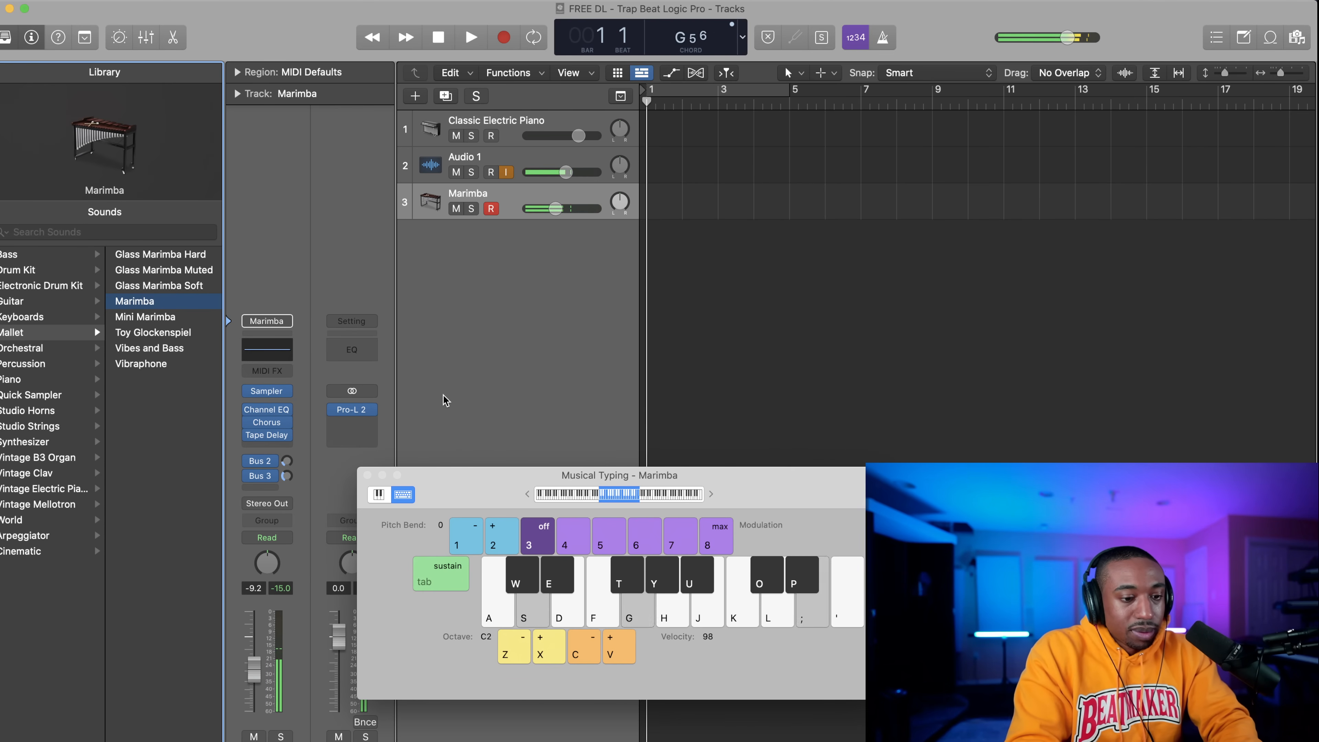
{"action": "key", "text": "l"}
{"action": "key", "text": "f"}
{"action": "key", "text": "g"}
{"action": "key", "text": "h"}
{"action": "key", "text": "j"}
{"action": "key", "text": "f"}
{"action": "key", "text": "s"}
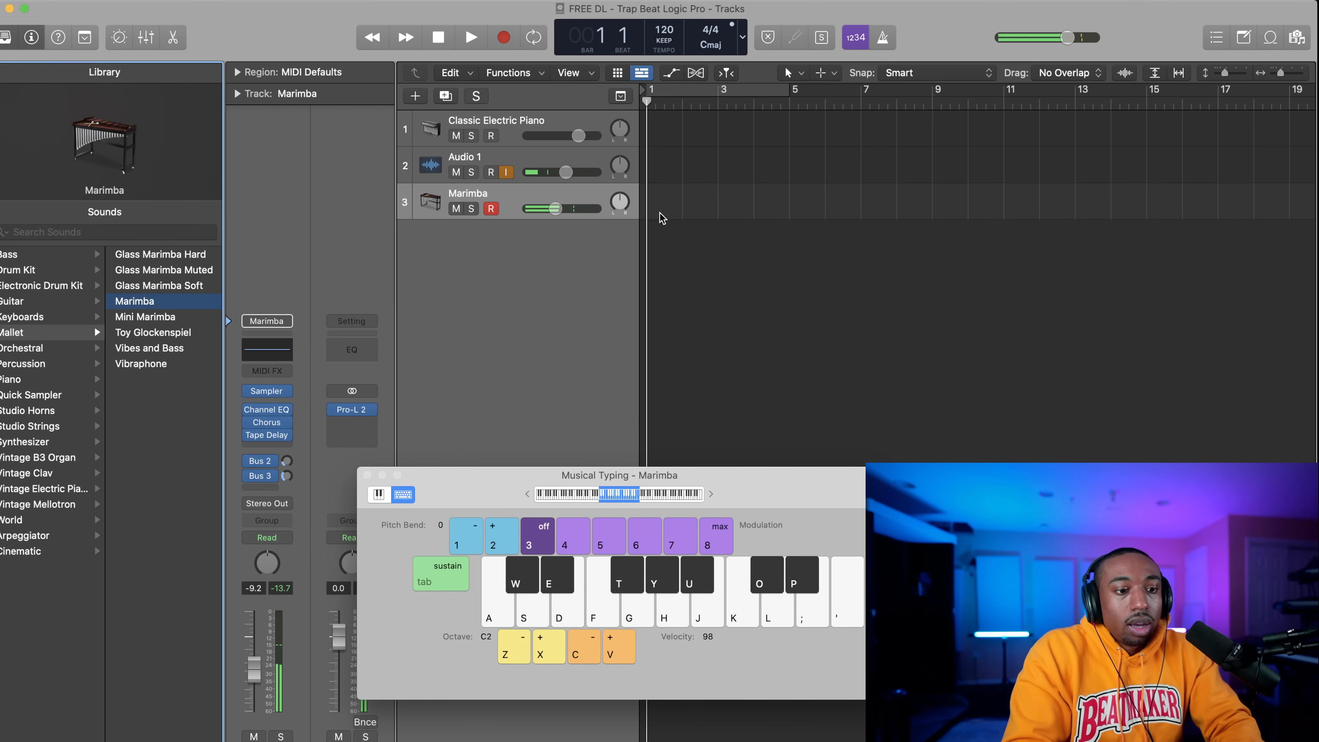
Close Musical Typing, then create a MIDI region at bar 1 of the Marimba track and open it in the Piano Roll.
{"action": "left_click", "coordinate": [653, 209]}
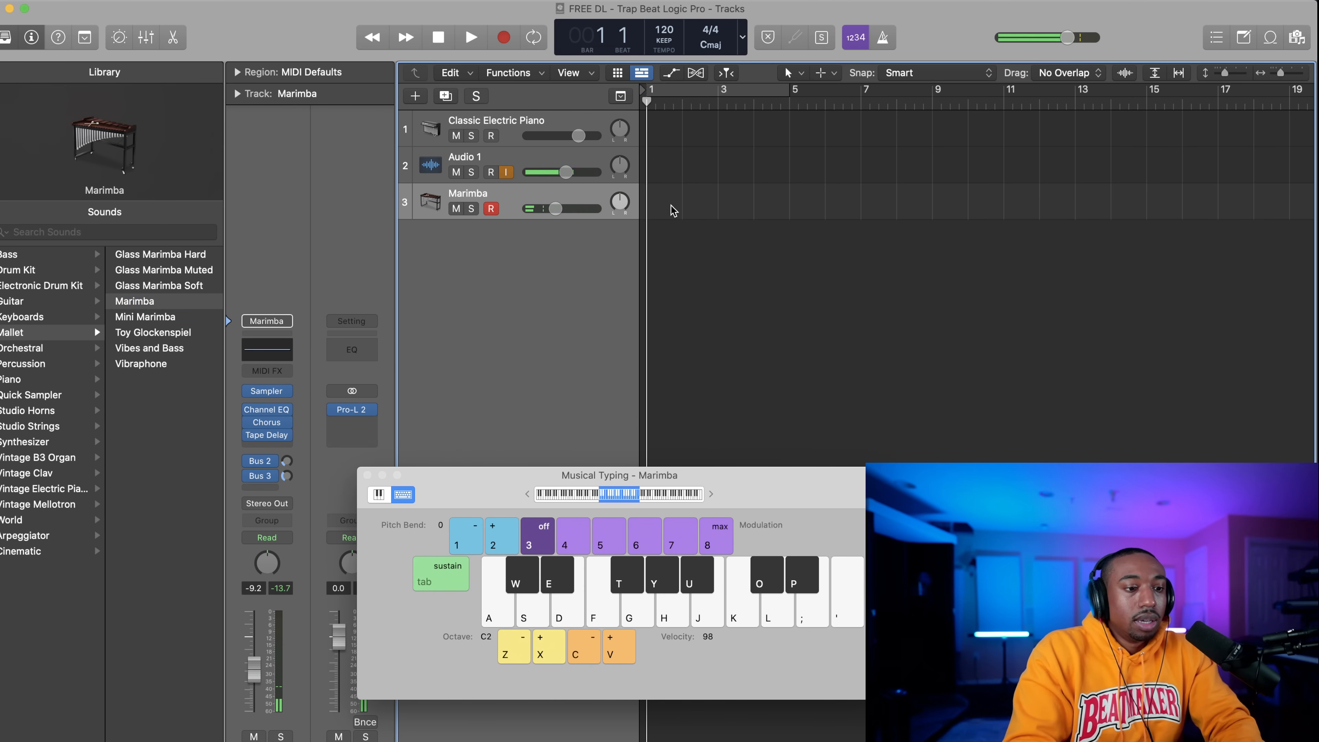
{"action": "left_click", "coordinate": [368, 474]}
{"action": "right_click", "coordinate": [655, 216]}
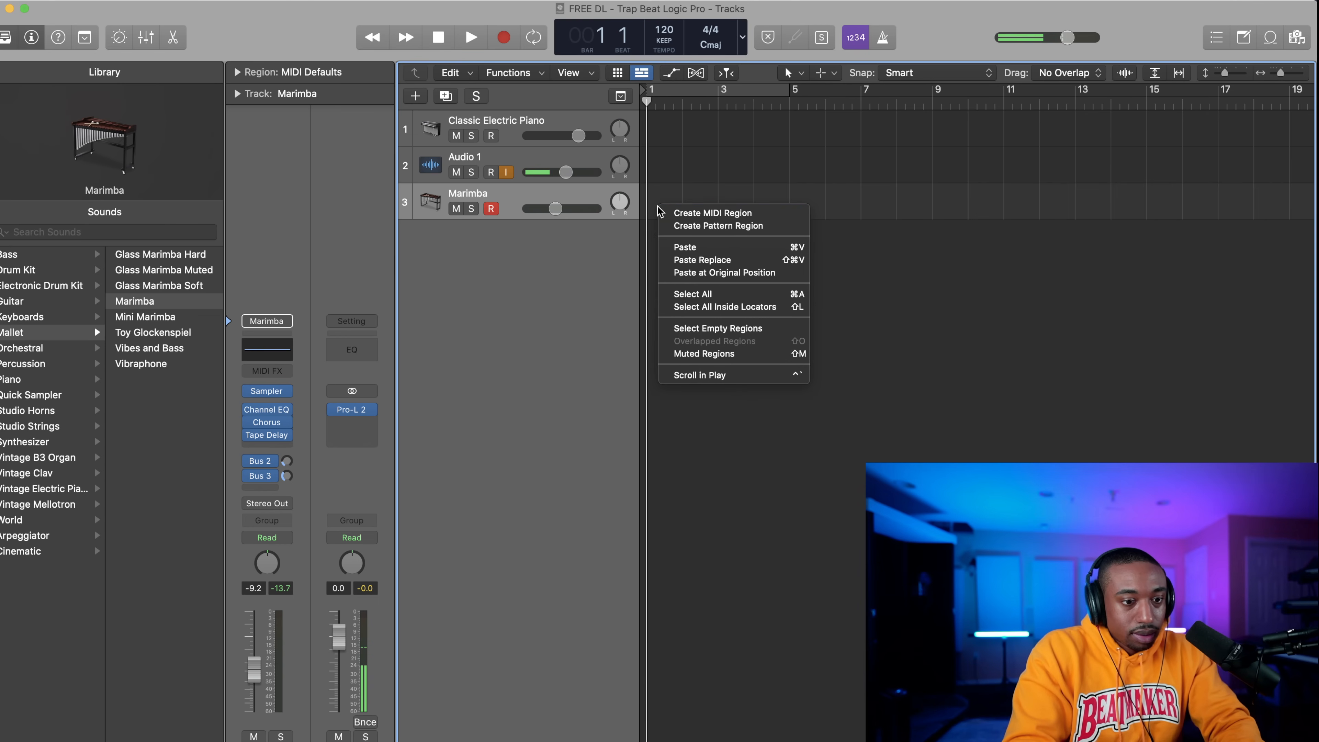
{"action": "left_click", "coordinate": [675, 212]}
{"action": "mouse_move", "coordinate": [684, 199]}
{"action": "left_mouse_down"}
{"action": "mouse_move", "coordinate": [751, 200]}
{"action": "mouse_move", "coordinate": [684, 200]}
{"action": "left_mouse_up"}
{"action": "double_click", "coordinate": [667, 194]}
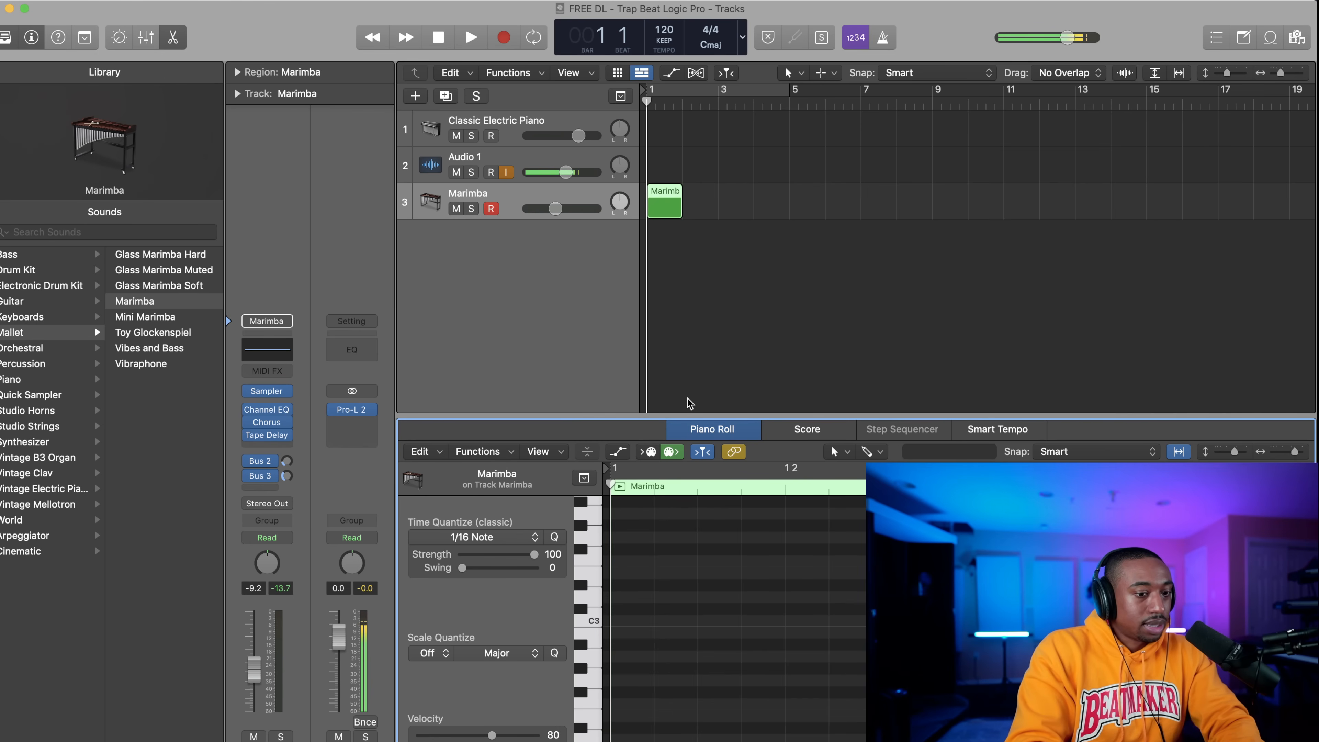
Create a C3 note at the very start of the Marimba region in the Piano Roll.
{"action": "scroll", "coordinate": [620, 609], "scroll_direction": "down", "scroll_amount": 1}
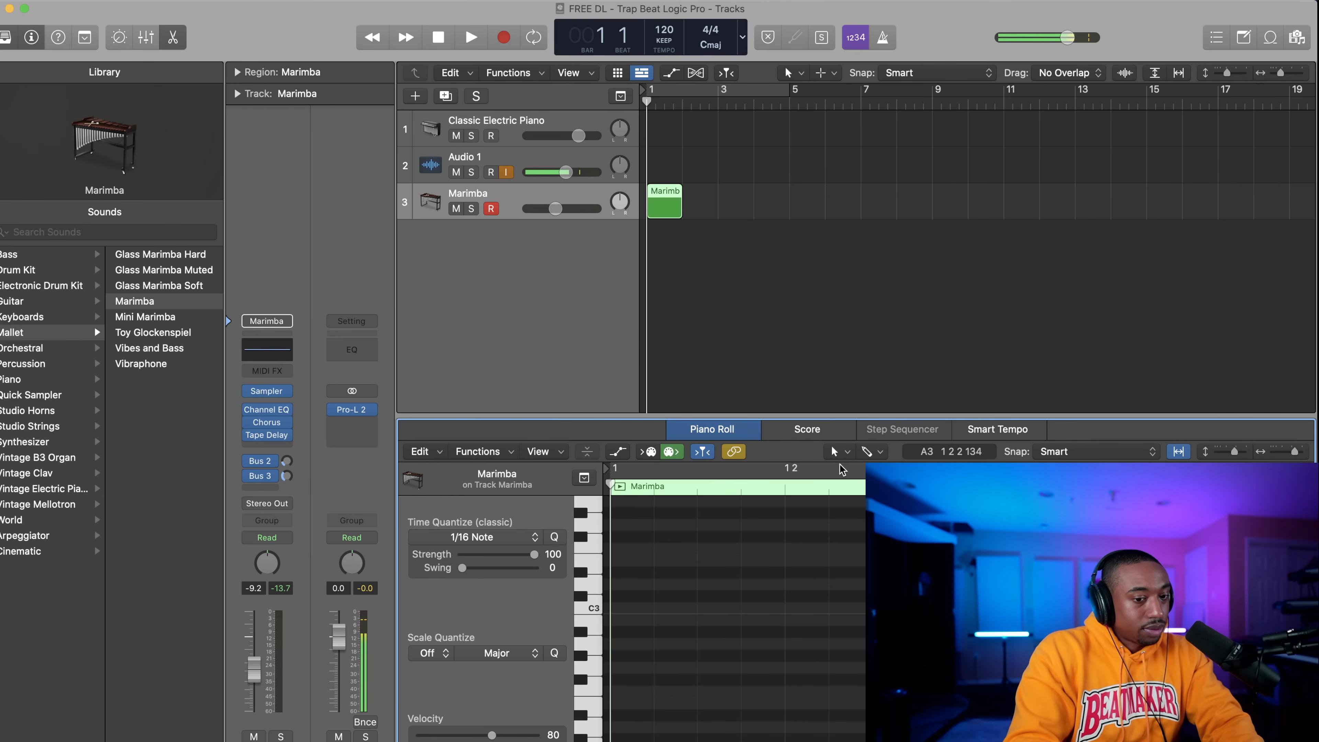
{"action": "left_click", "coordinate": [843, 453]}
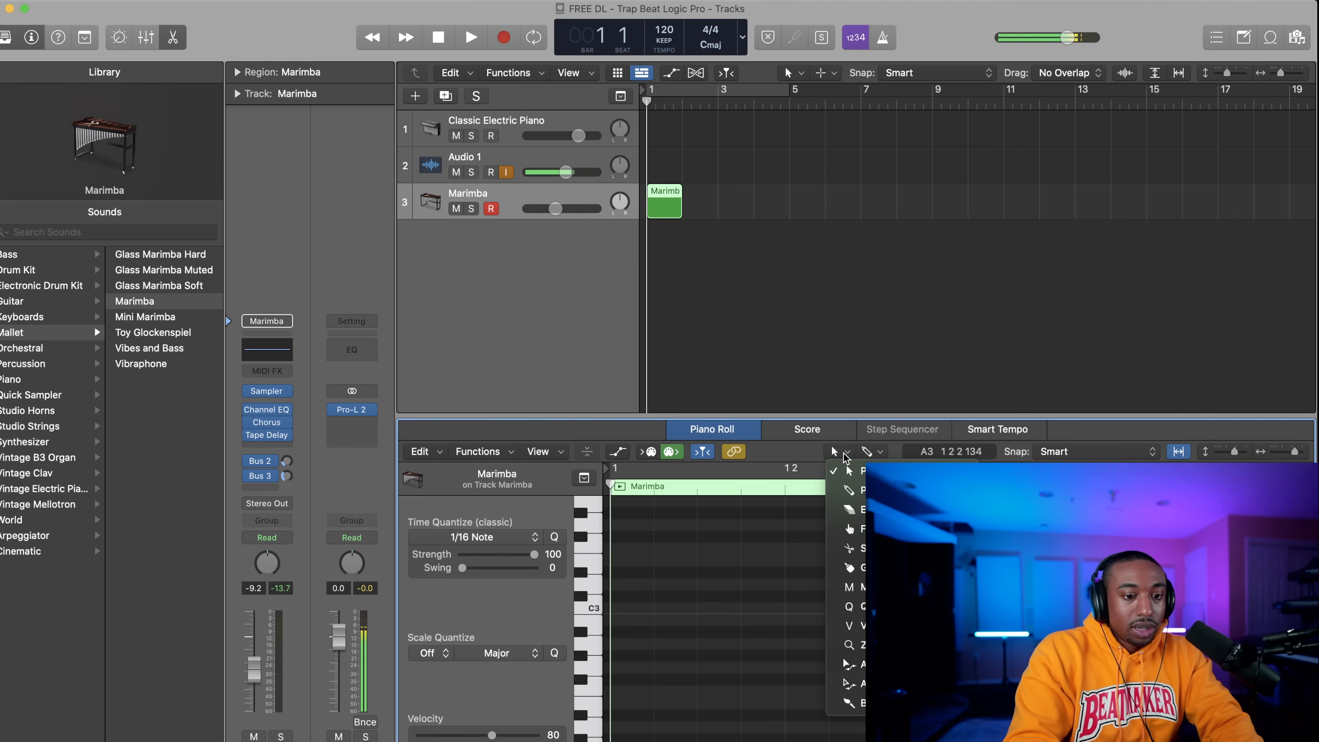
{"action": "left_click", "coordinate": [851, 470]}
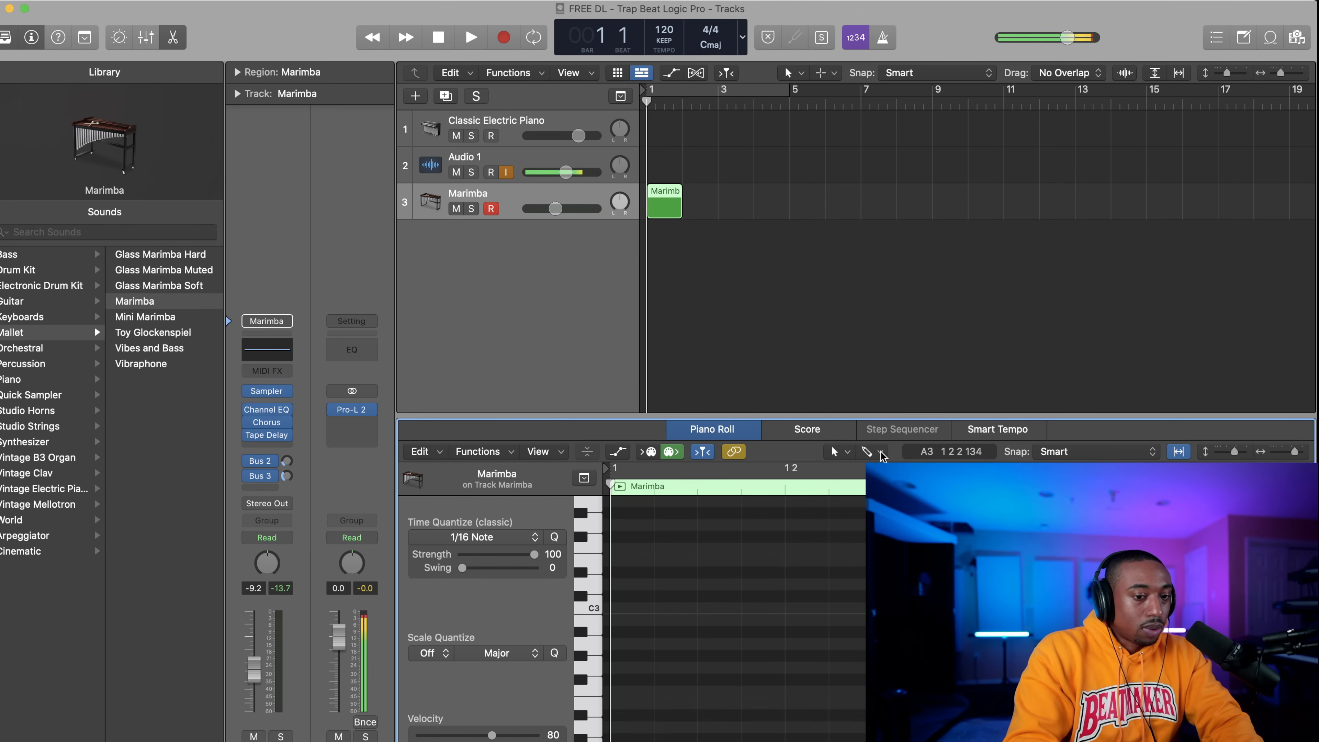
{"action": "right_click", "coordinate": [617, 585]}
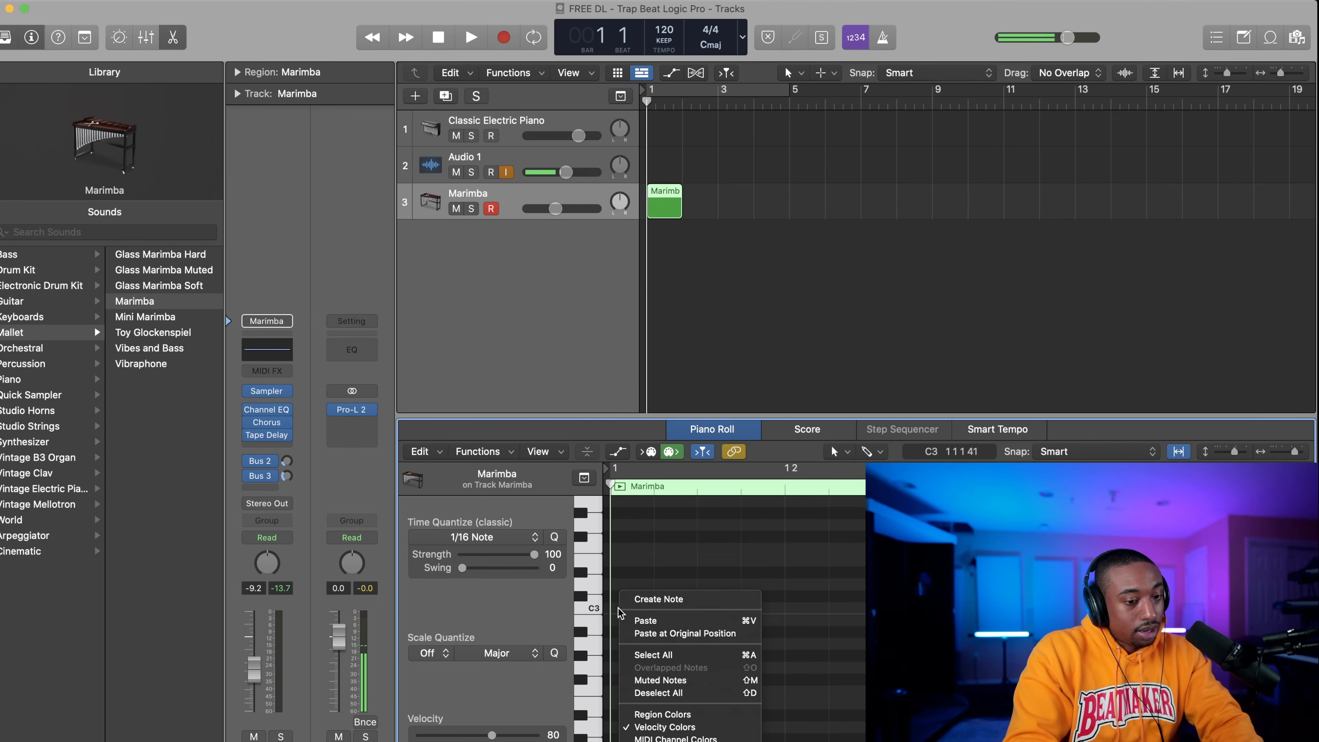
{"action": "left_click", "coordinate": [621, 580]}
{"action": "right_click", "coordinate": [620, 582]}
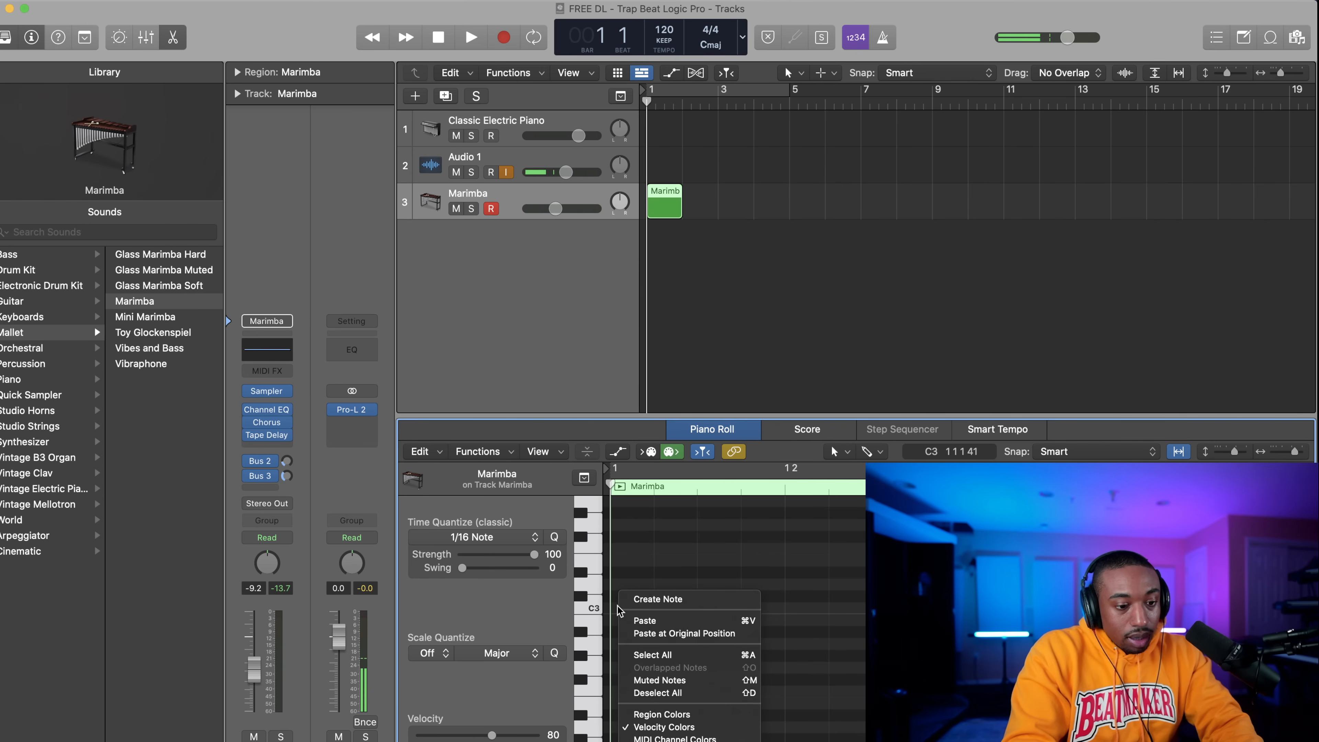
{"action": "left_click", "coordinate": [629, 596]}
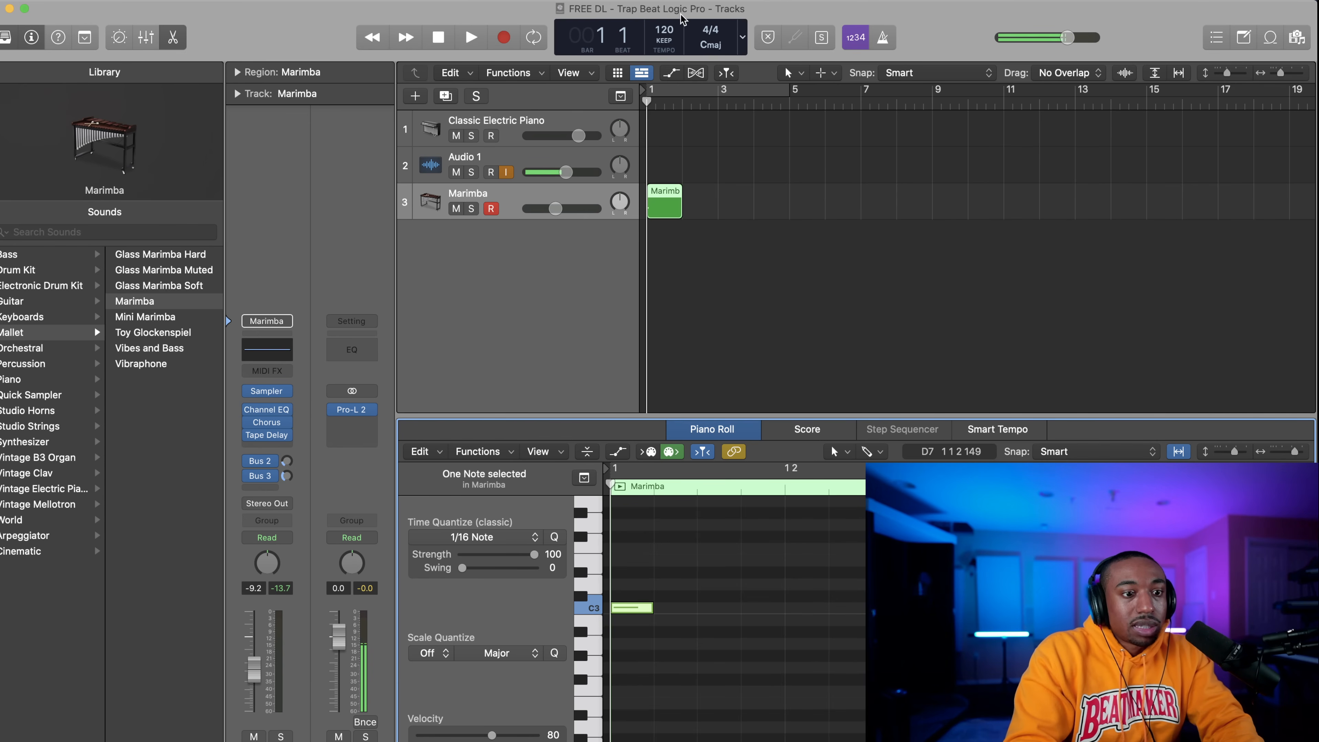
Set the project tempo to 132 BPM and enable a cycle range from bar 1 to bar 3.
{"action": "double_click", "coordinate": [664, 27]}
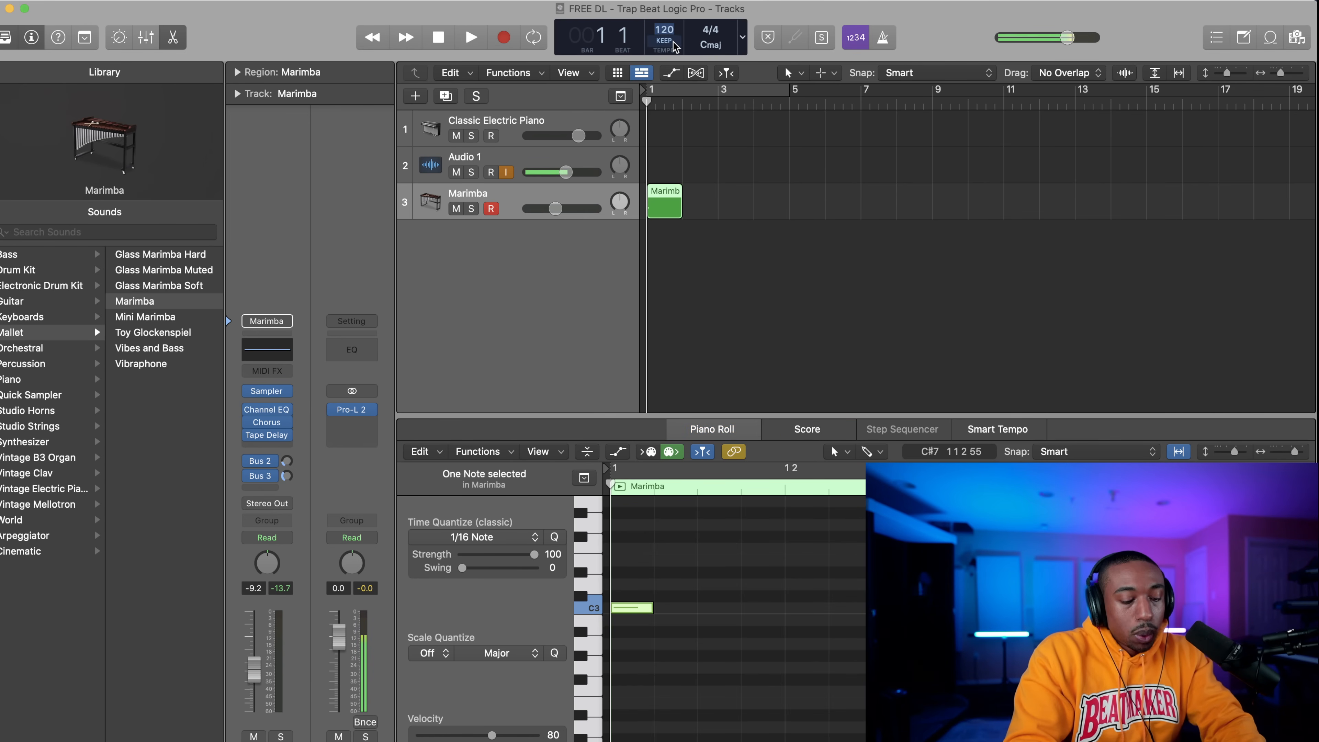
{"action": "type", "text": "14"}
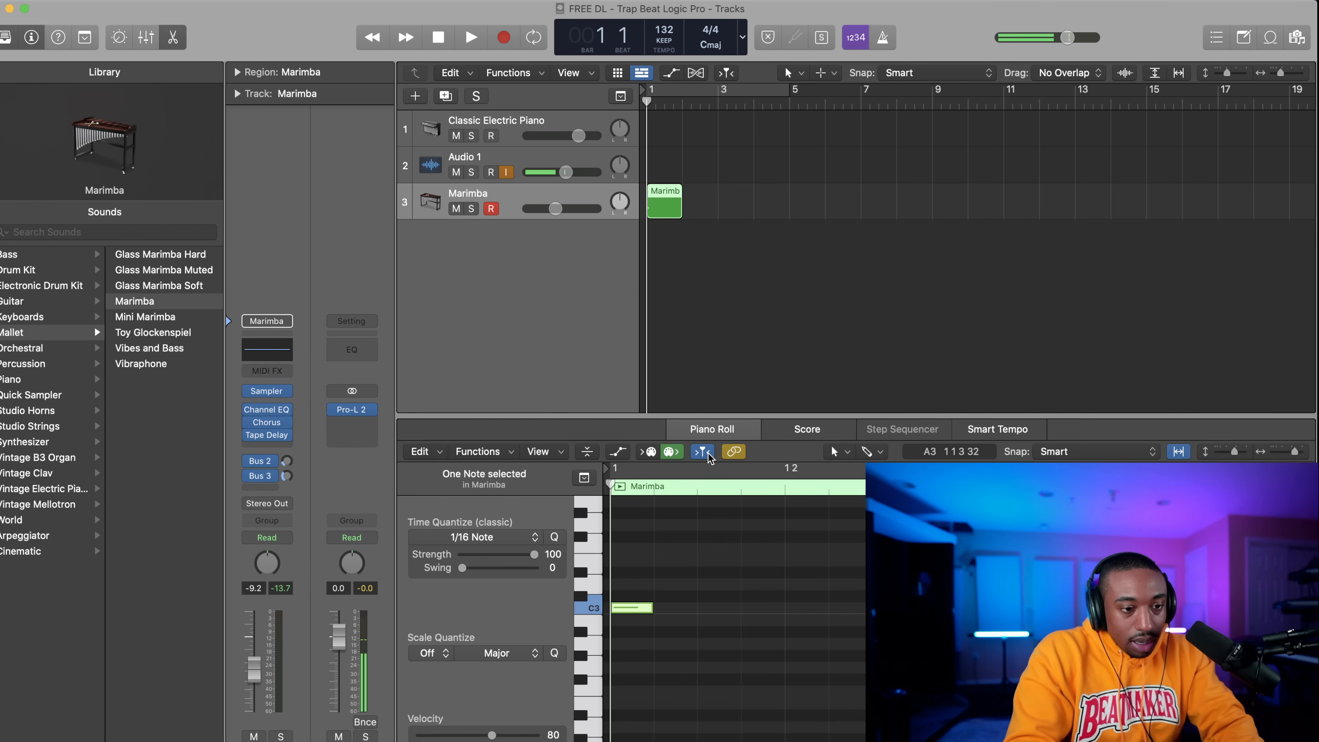
{"action": "left_click", "coordinate": [674, 92]}
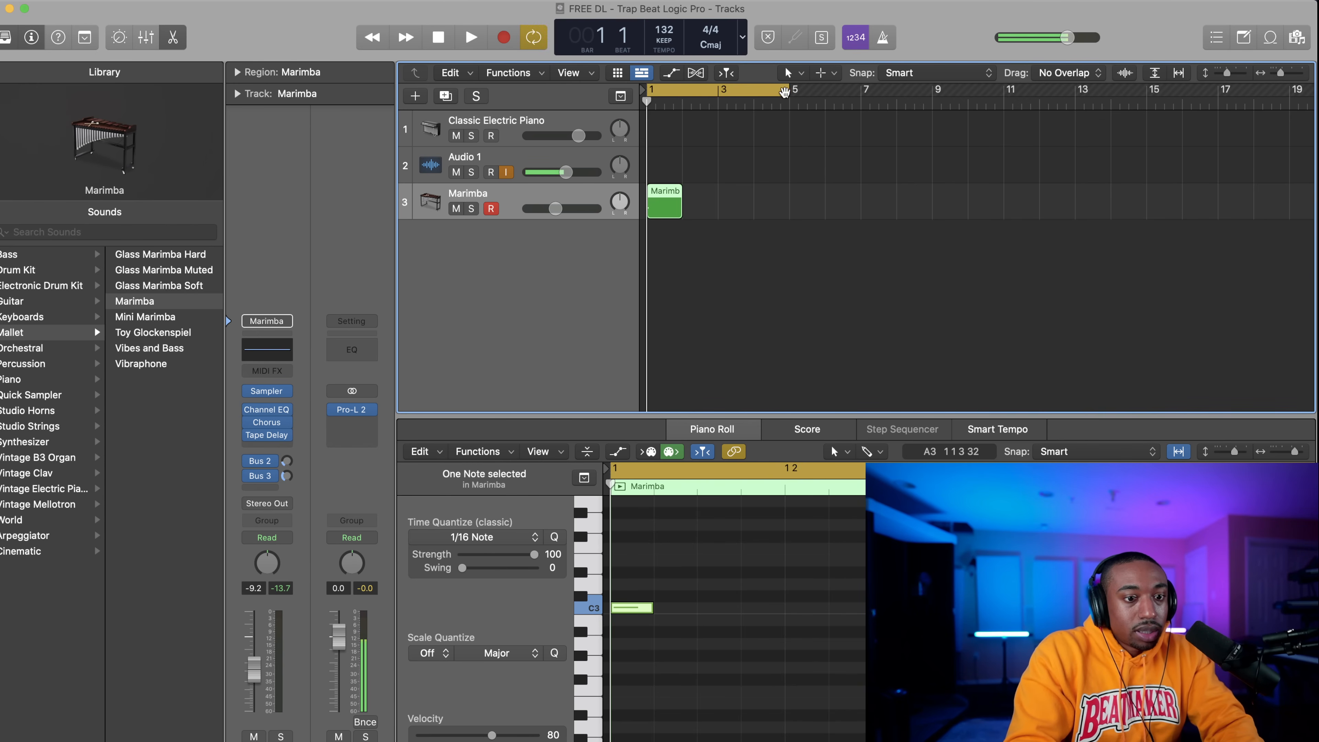
{"action": "left_click_drag", "start_coordinate": [785, 92], "coordinate": [720, 101]}
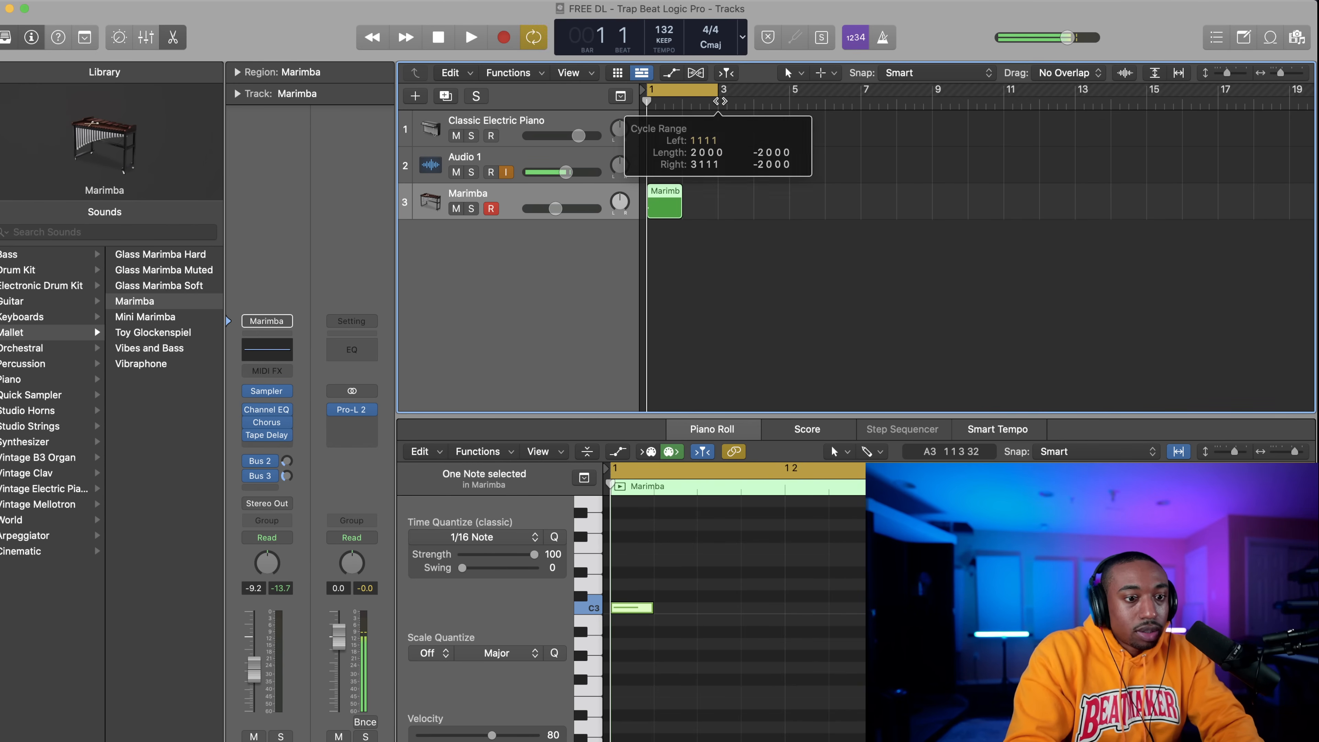
Play back the start of the Marimba region briefly to hear its C3 note.
{"action": "left_click", "coordinate": [640, 574]}
{"action": "key", "text": "super+Left"}
{"action": "key", "text": "super+Left"}
{"action": "key", "text": "super+Left"}
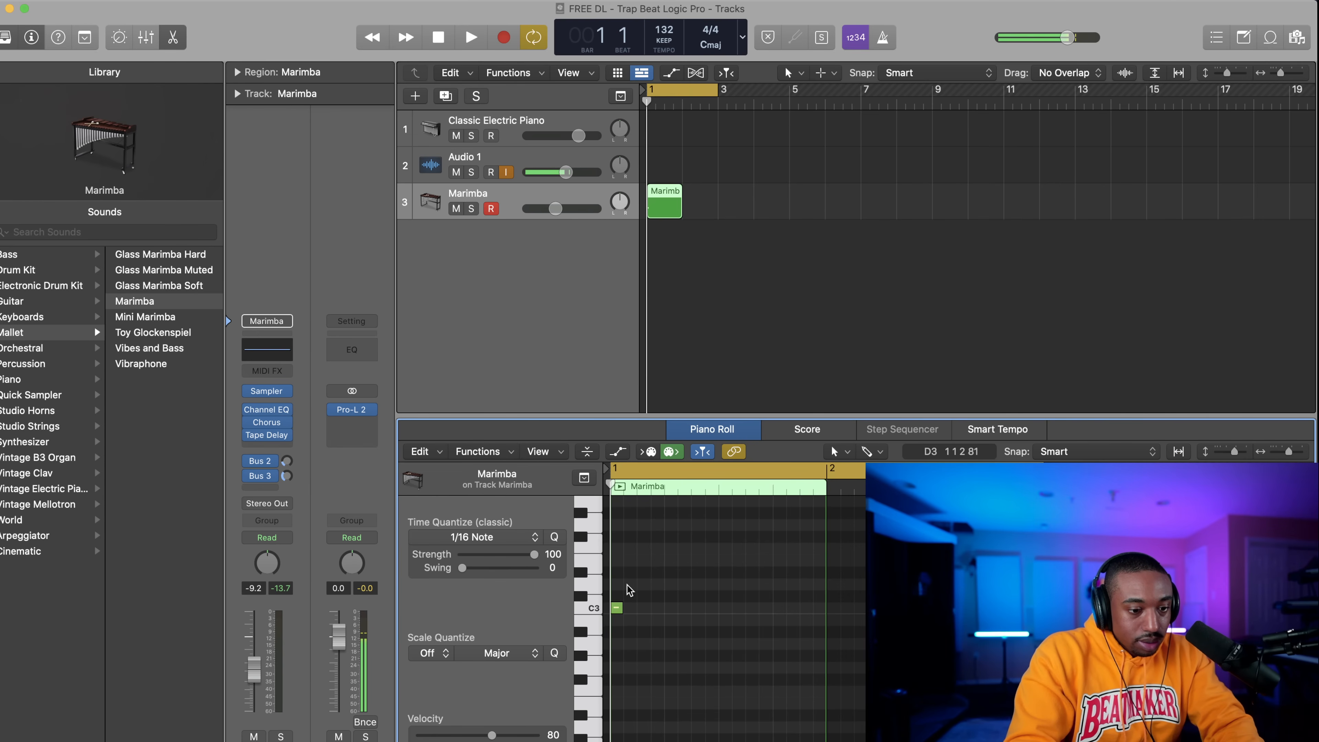
{"action": "scroll", "coordinate": [627, 584], "scroll_direction": "up", "scroll_amount": 3}
{"action": "key", "text": "space"}
{"action": "key", "text": "space"}
{"action": "scroll", "coordinate": [647, 596], "scroll_direction": "down", "scroll_amount": 6}
{"action": "scroll", "coordinate": [629, 595], "scroll_direction": "up", "scroll_amount": 7}
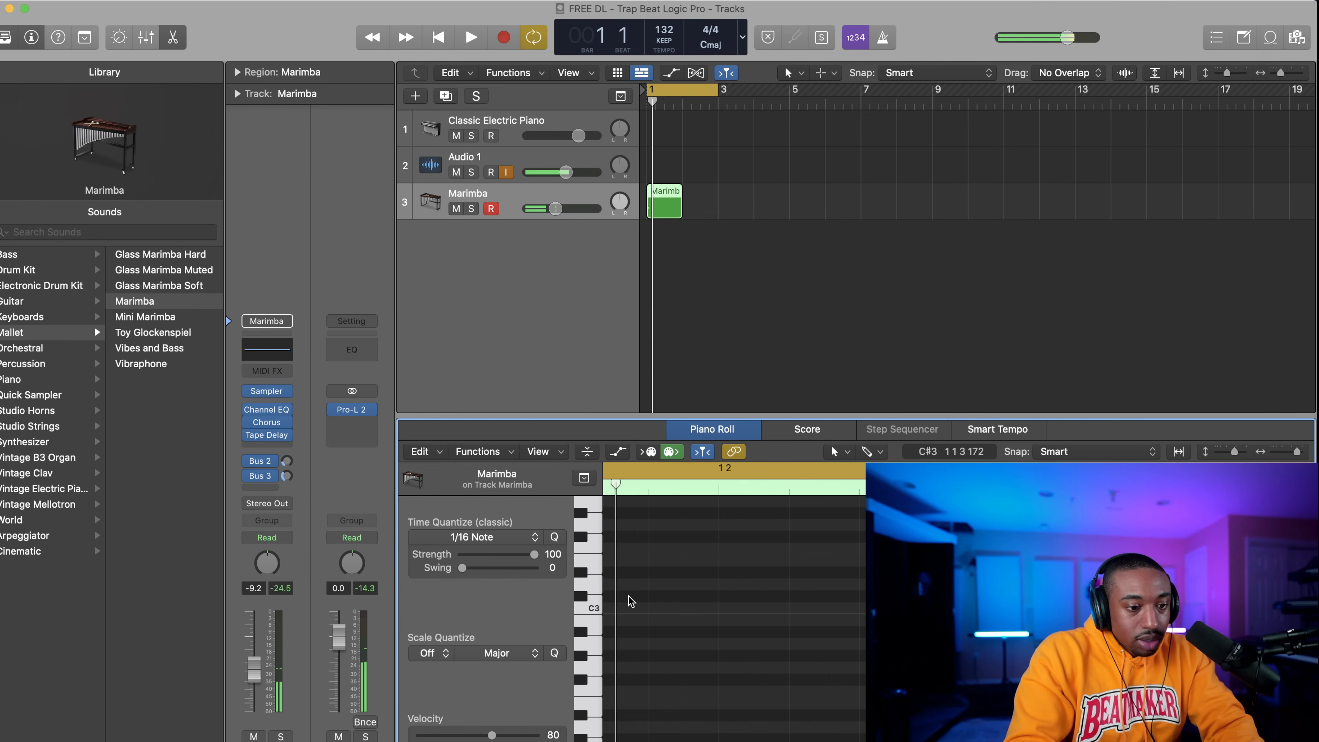
Set the Piano Roll's scale quantize to C Natural Minor.
{"action": "scroll", "coordinate": [628, 601], "scroll_direction": "down", "scroll_amount": 3}
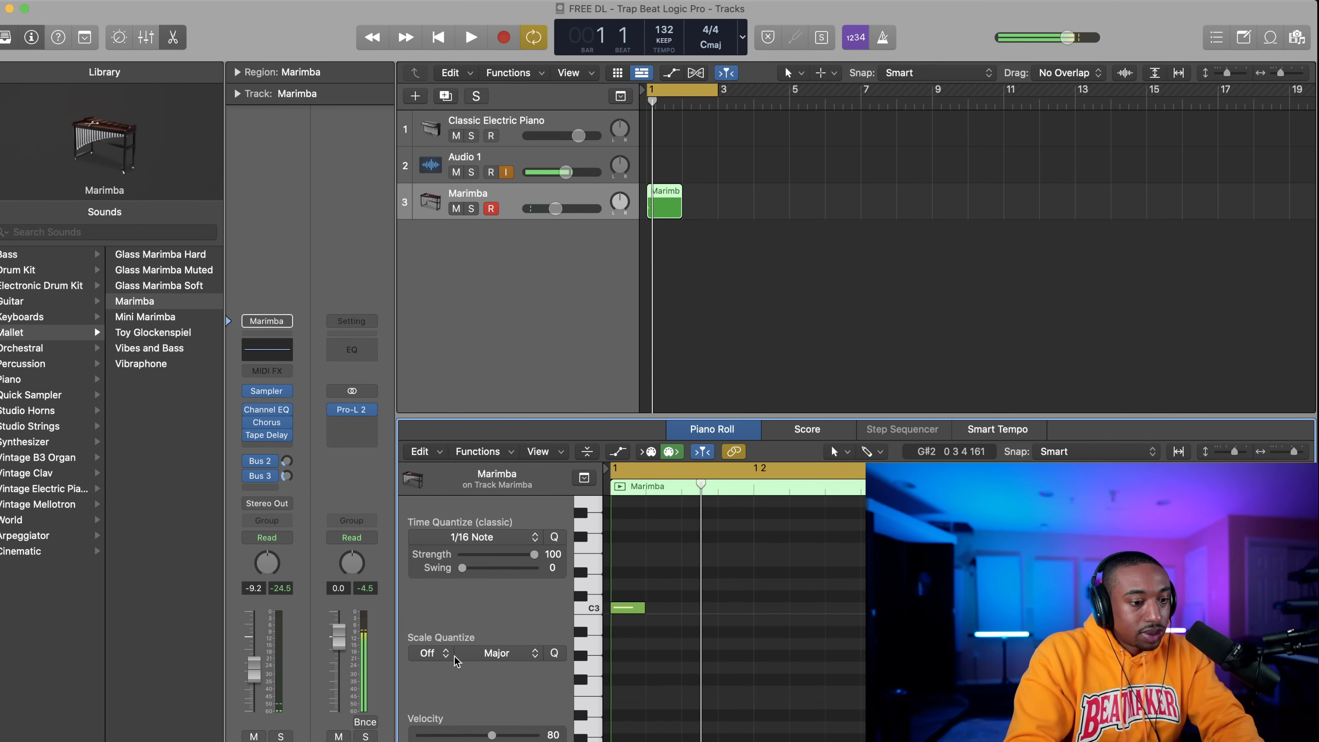
{"action": "left_click", "coordinate": [445, 654]}
{"action": "left_click", "coordinate": [429, 683]}
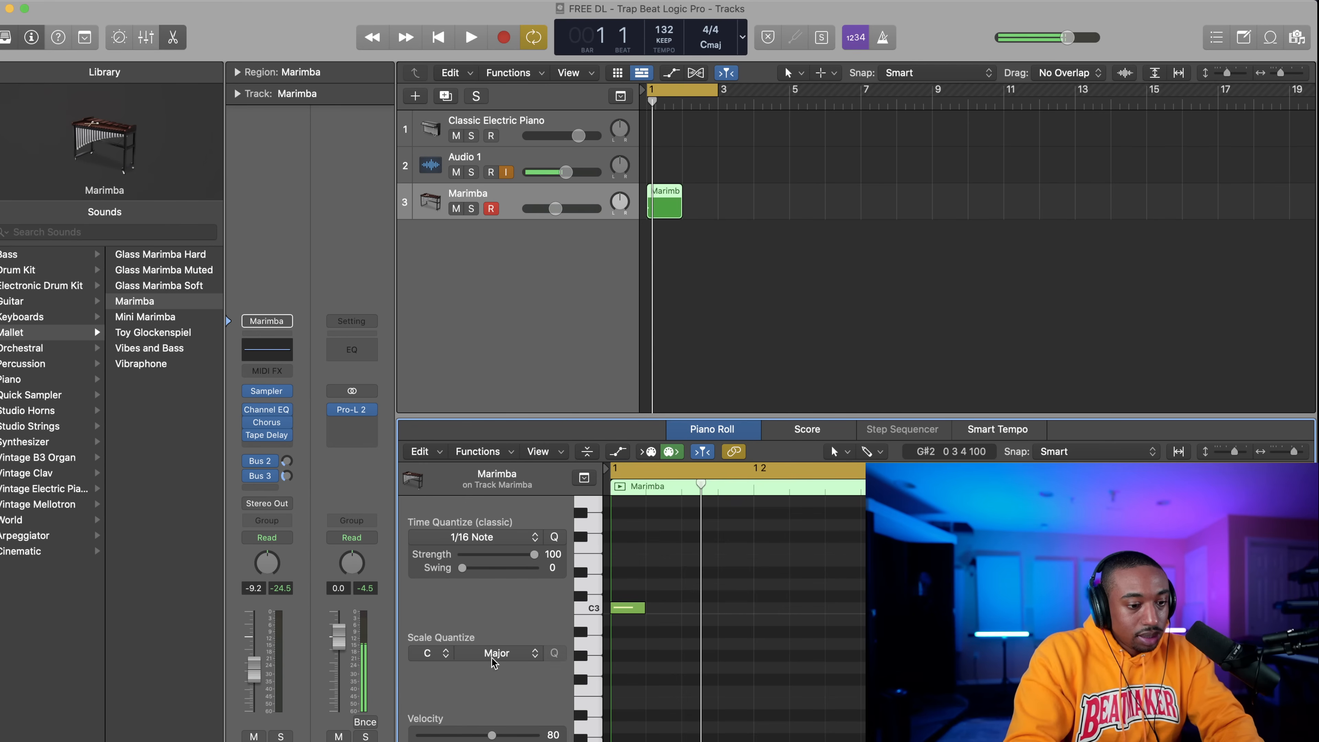
{"action": "left_click", "coordinate": [507, 653]}
{"action": "scroll", "coordinate": [507, 686], "scroll_direction": "down", "scroll_amount": 5}
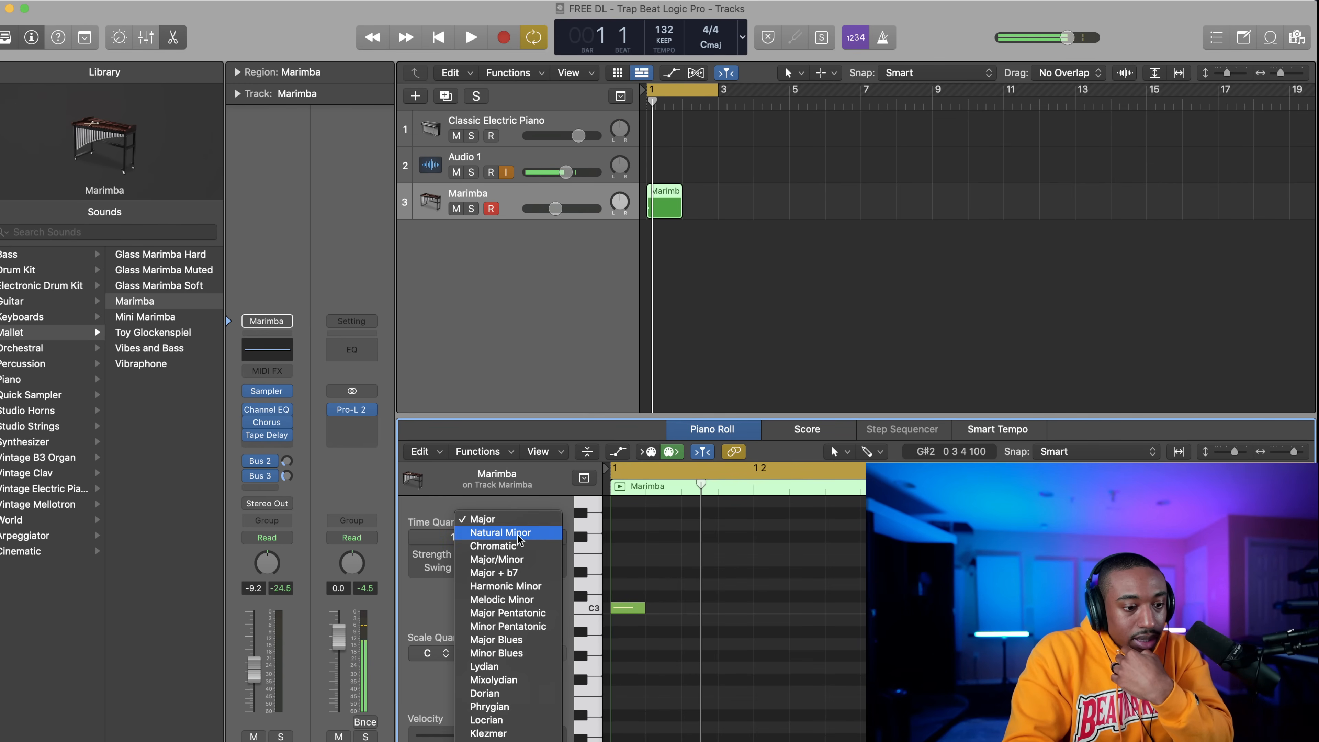
{"action": "left_click", "coordinate": [500, 533]}
Add C#3, D3, D#3 and E3 test notes after the opening C3 note, auditioning the lower pitches along the way.
{"action": "scroll", "coordinate": [675, 605], "scroll_direction": "up", "scroll_amount": 1}
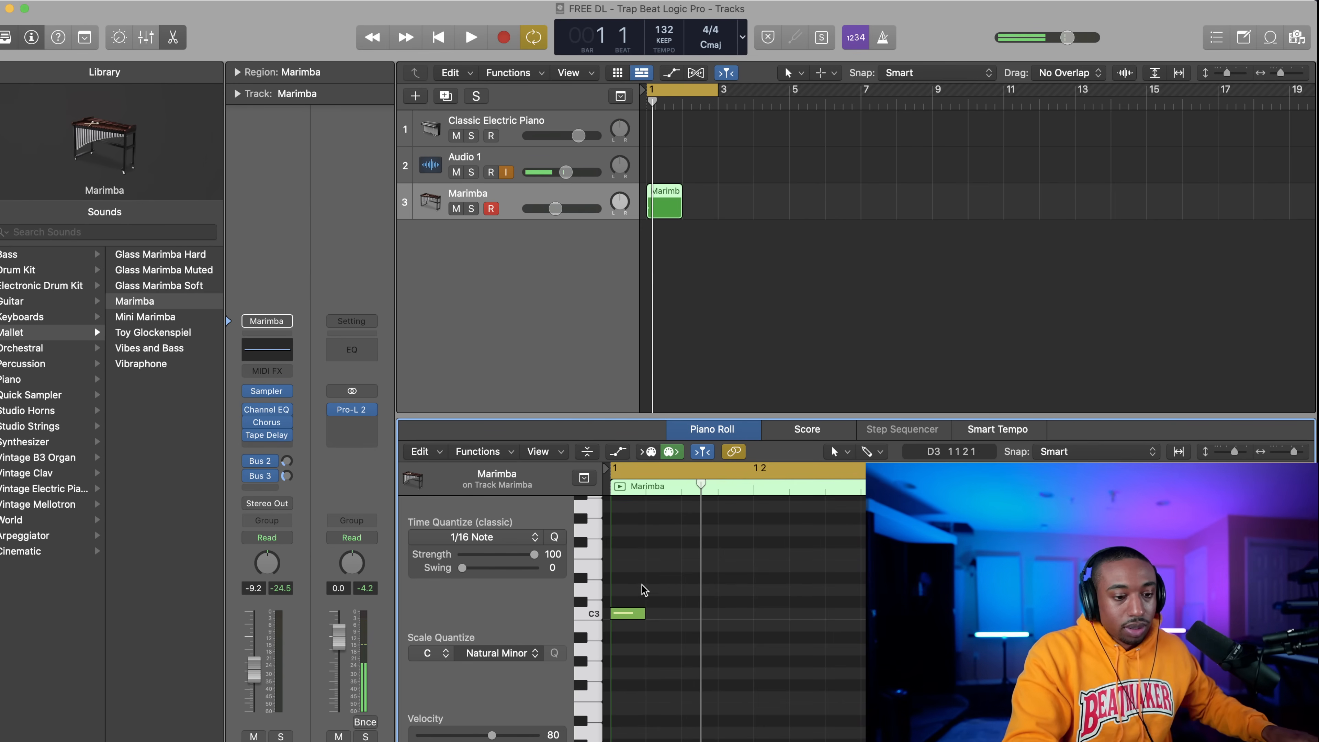
{"action": "left_click", "coordinate": [654, 600], "text": "super"}
{"action": "left_click", "coordinate": [652, 589], "text": "super"}
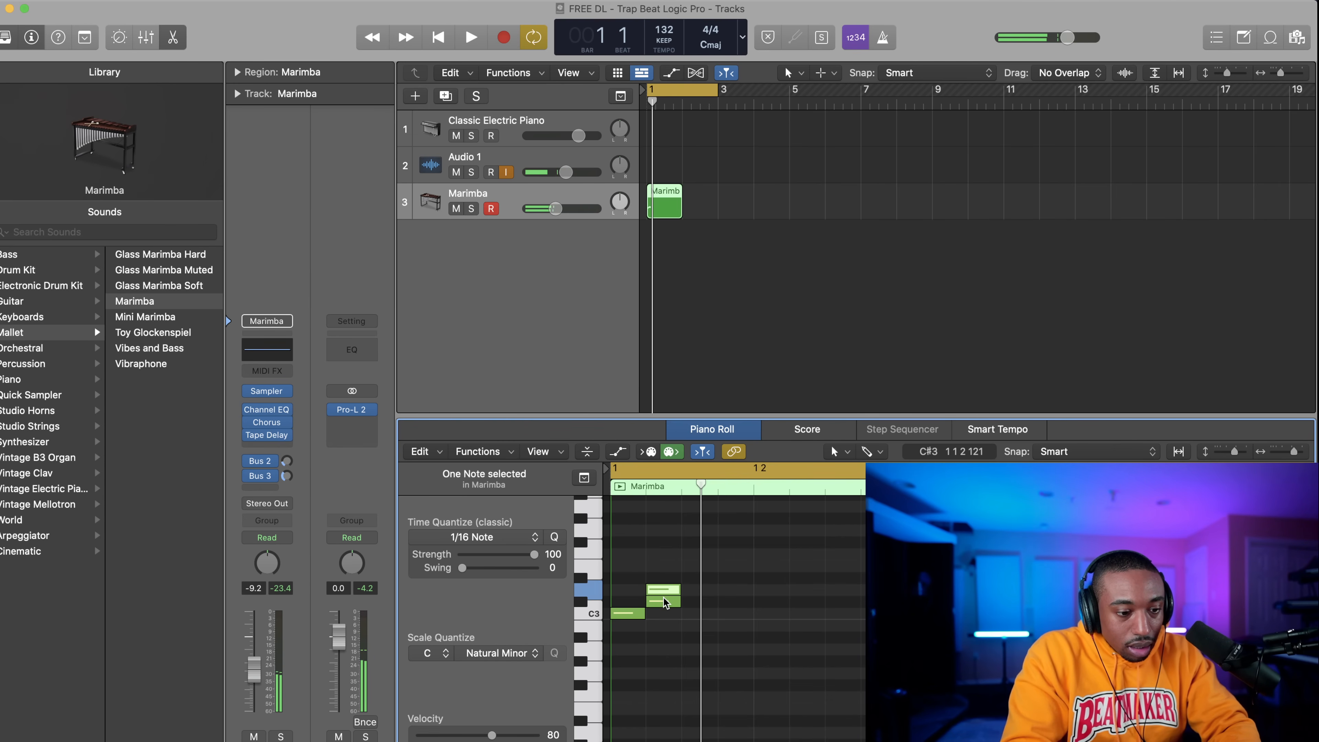
{"action": "left_click", "coordinate": [662, 600]}
{"action": "left_click", "coordinate": [661, 591]}
{"action": "left_click", "coordinate": [661, 602]}
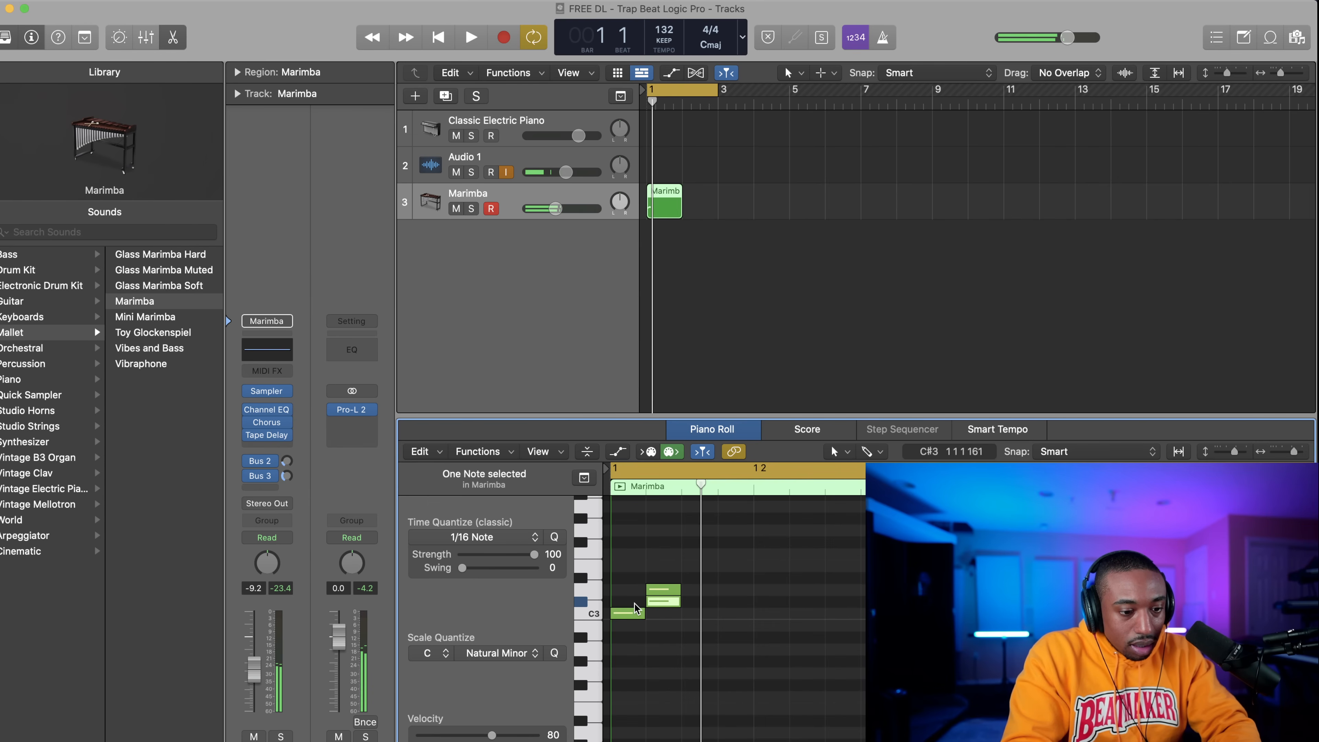
{"action": "left_click", "coordinate": [633, 604]}
{"action": "left_click", "coordinate": [634, 613]}
{"action": "left_click", "coordinate": [658, 604]}
{"action": "left_click", "coordinate": [665, 591]}
{"action": "left_click", "coordinate": [685, 578], "text": "super"}
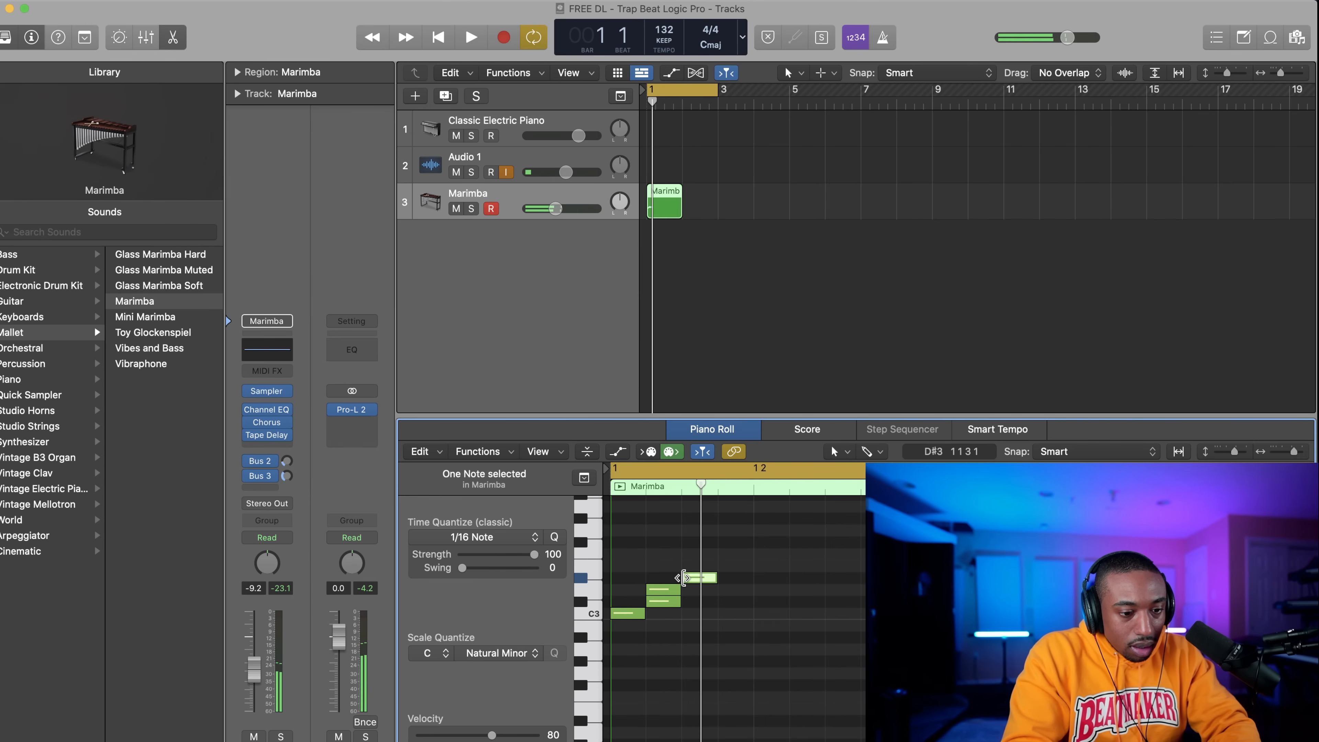
{"action": "left_click", "coordinate": [712, 568], "text": "super"}
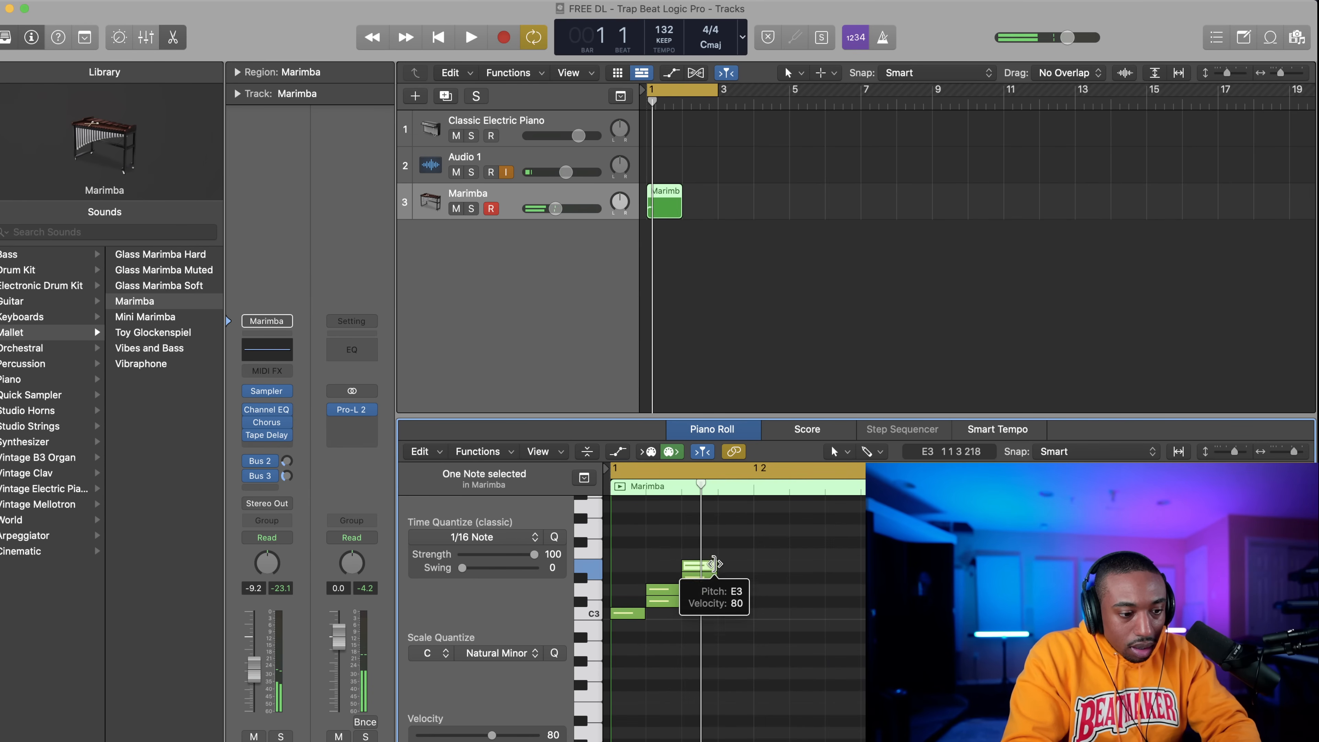
Snap all five notes to C natural minor with scale quantize, and delete the added ones, keeping only the opening C3.
{"action": "left_click_drag", "start_coordinate": [730, 554], "coordinate": [613, 643]}
{"action": "left_click", "coordinate": [554, 654]}
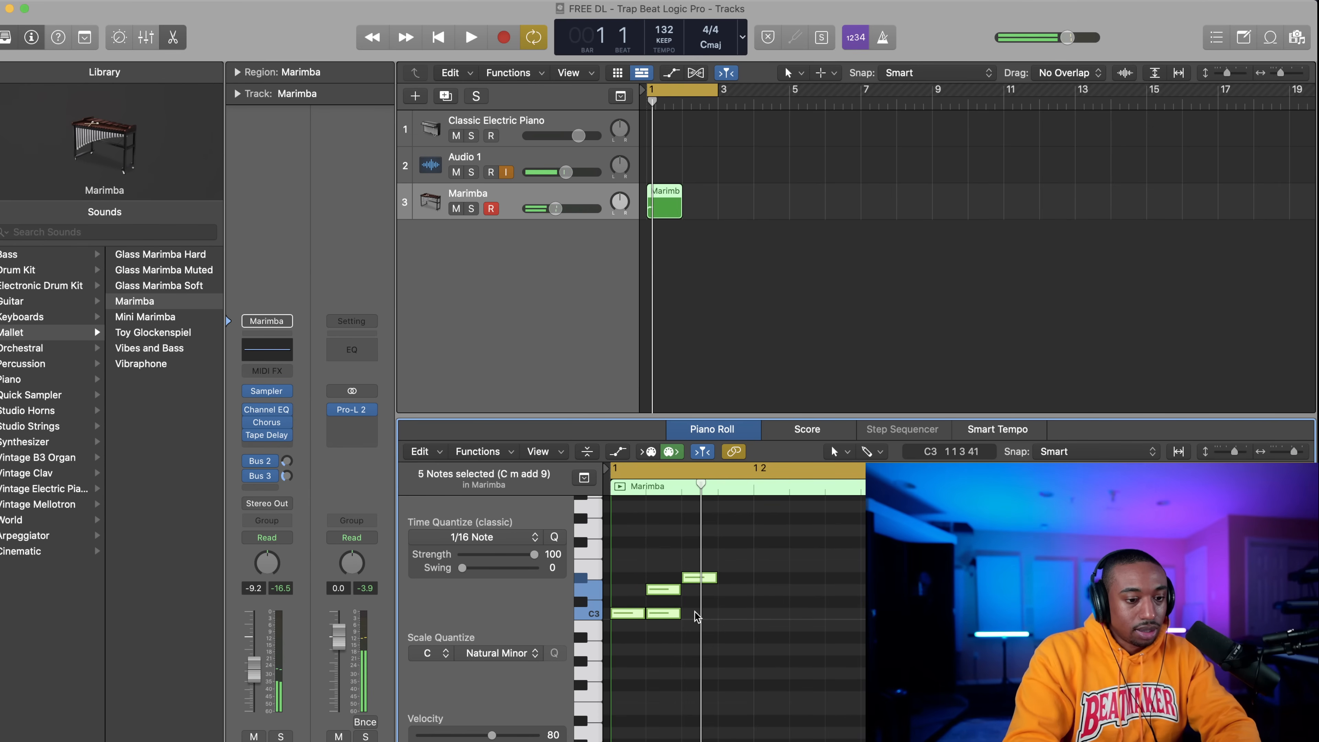
{"action": "key", "text": "Delete"}
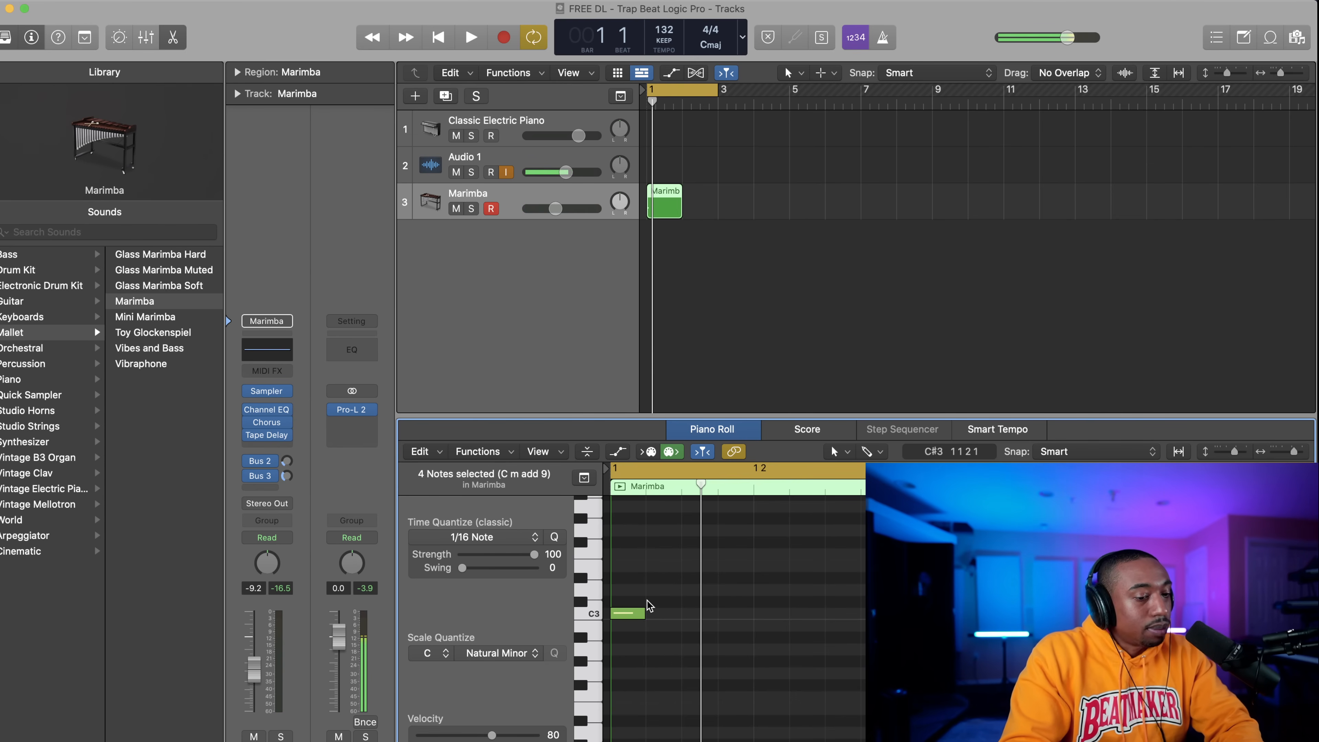
Draw consecutive notes D3, D#3, F3 and G3 rising from the opening C3 note, ending at bar 1 beat 2.
{"action": "scroll", "coordinate": [648, 604], "scroll_direction": "down", "scroll_amount": 1}
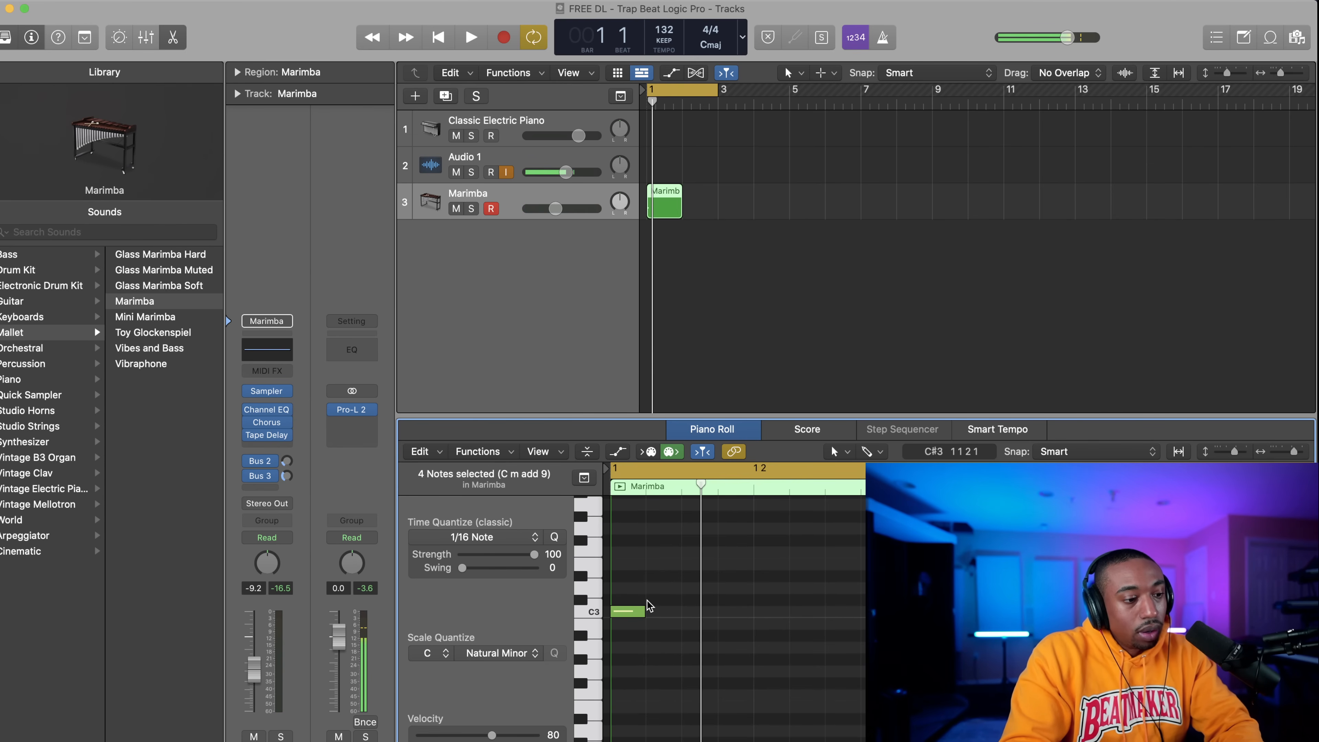
{"action": "scroll", "coordinate": [650, 602], "scroll_direction": "up", "scroll_amount": 1}
{"action": "left_click", "coordinate": [651, 596]}
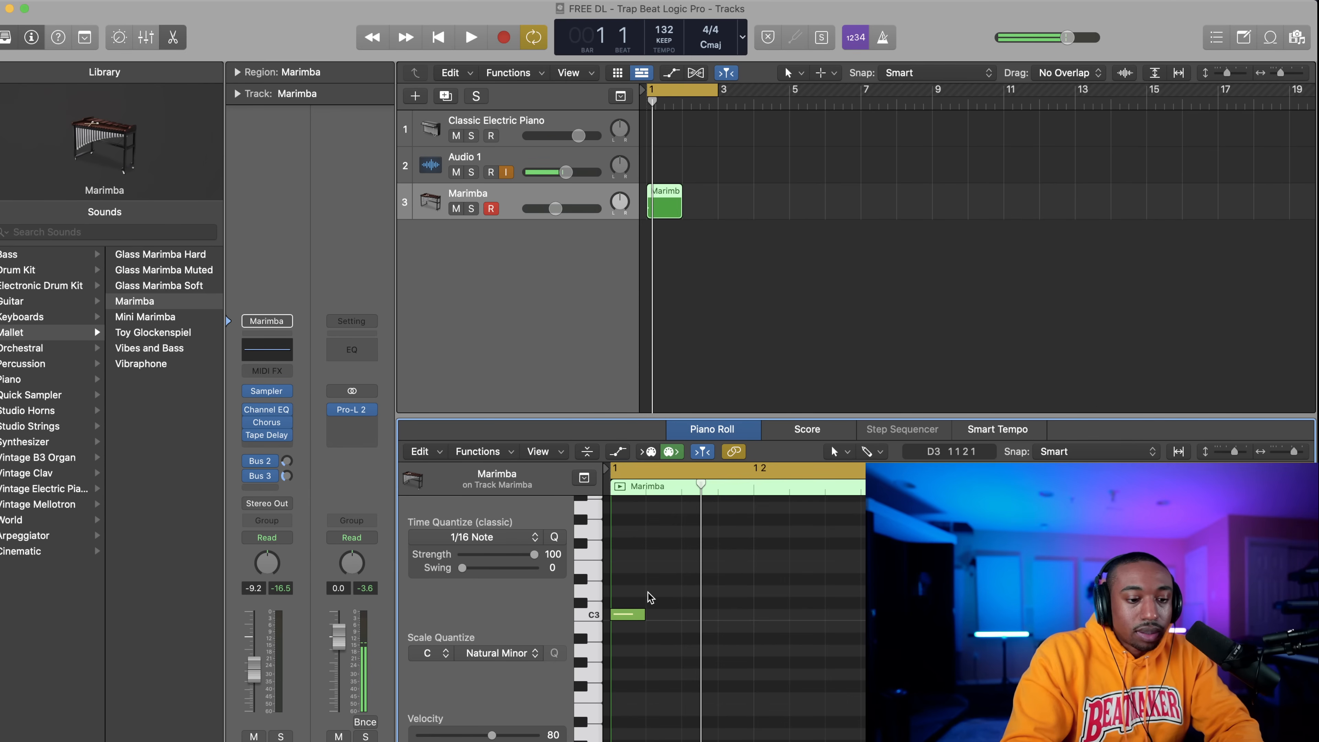
{"action": "left_click", "coordinate": [650, 590], "text": "super"}
{"action": "left_click", "coordinate": [685, 578], "text": "super"}
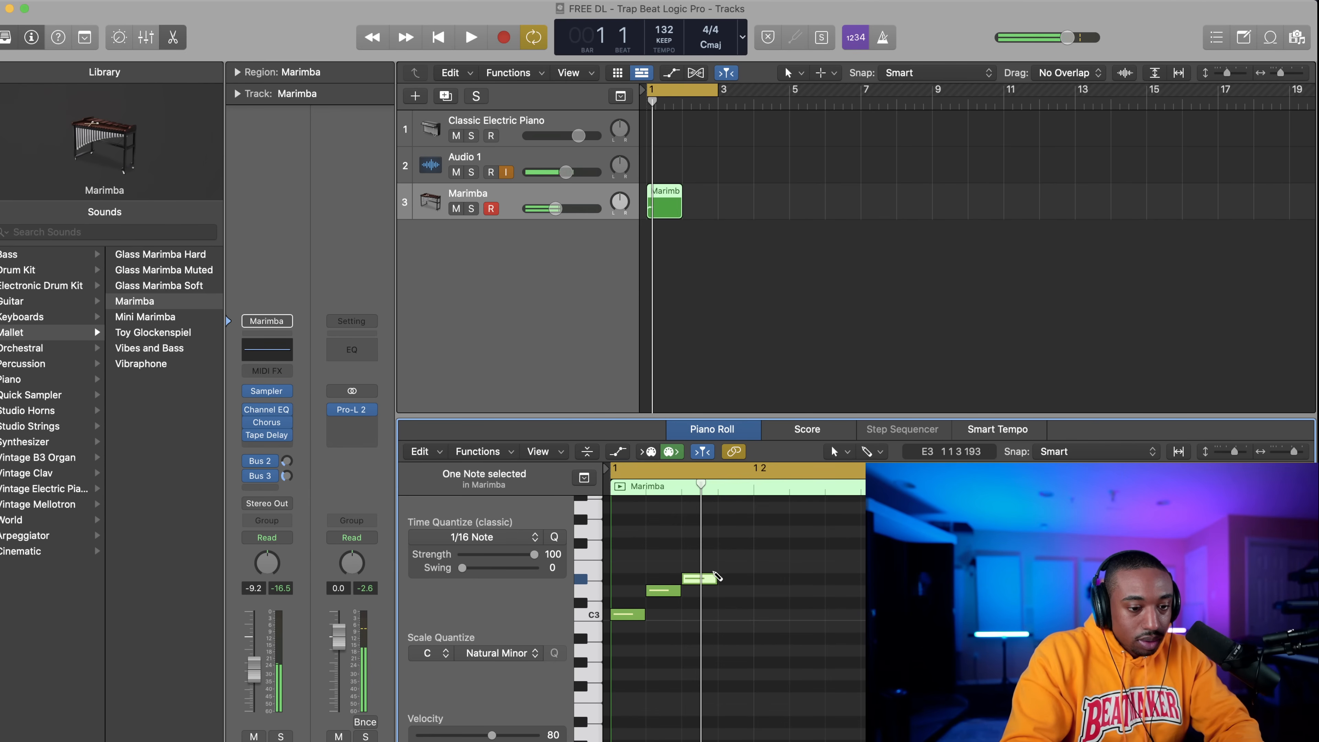
{"action": "left_click", "coordinate": [721, 555], "text": "super"}
{"action": "left_click", "coordinate": [757, 531], "text": "super"}
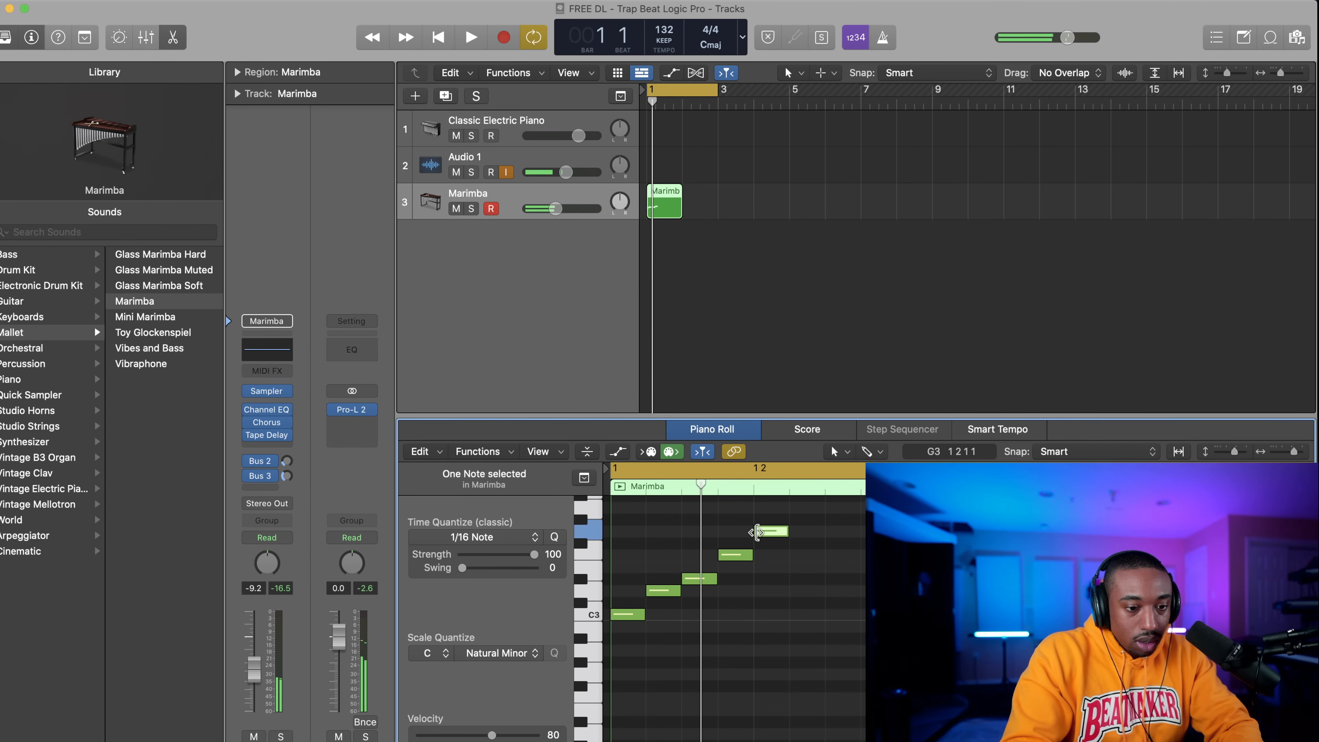
Continue the ascending C natural minor scale with consecutive G#3, A#3 and C4 notes.
{"action": "scroll", "coordinate": [791, 542], "scroll_direction": "up", "scroll_amount": 1}
{"action": "left_click", "coordinate": [793, 535], "text": "super"}
{"action": "scroll", "coordinate": [827, 531], "scroll_direction": "up", "scroll_amount": 1}
{"action": "left_click", "coordinate": [828, 523], "text": "super"}
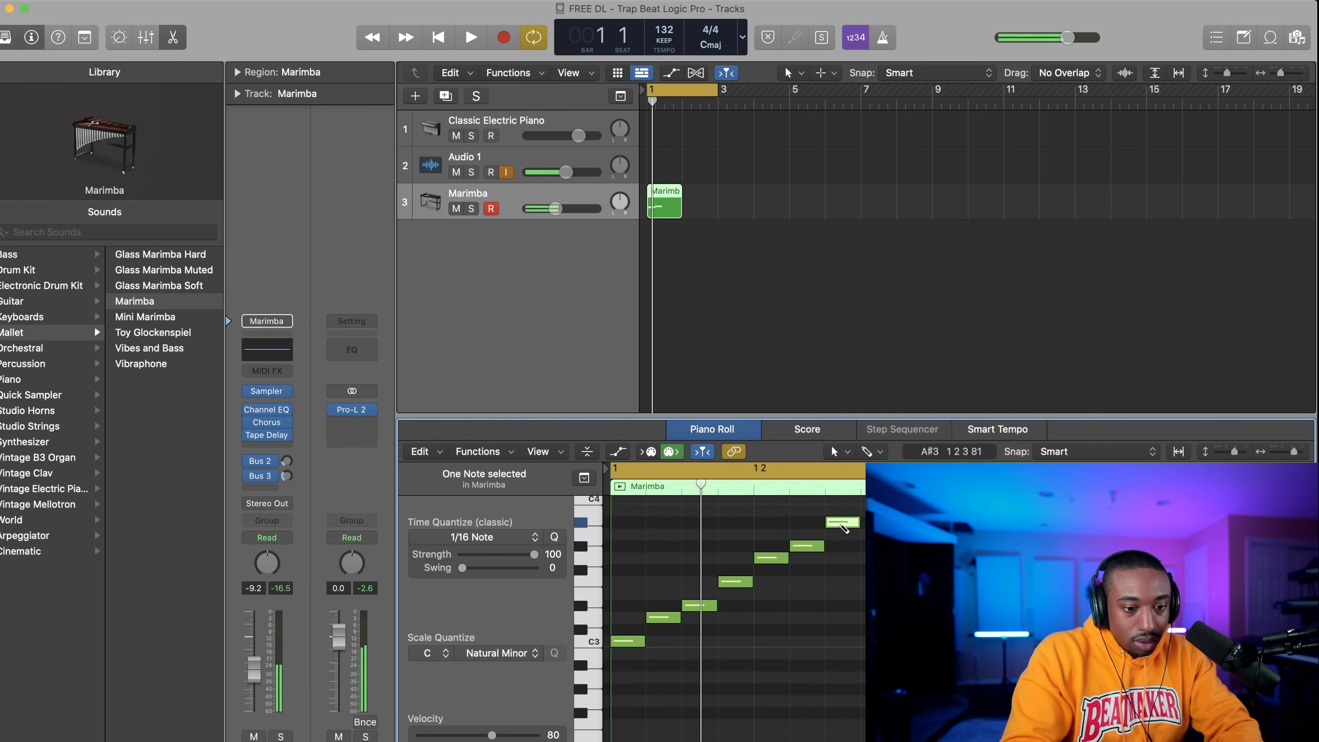
{"action": "scroll", "coordinate": [865, 515], "scroll_direction": "up", "scroll_amount": 1}
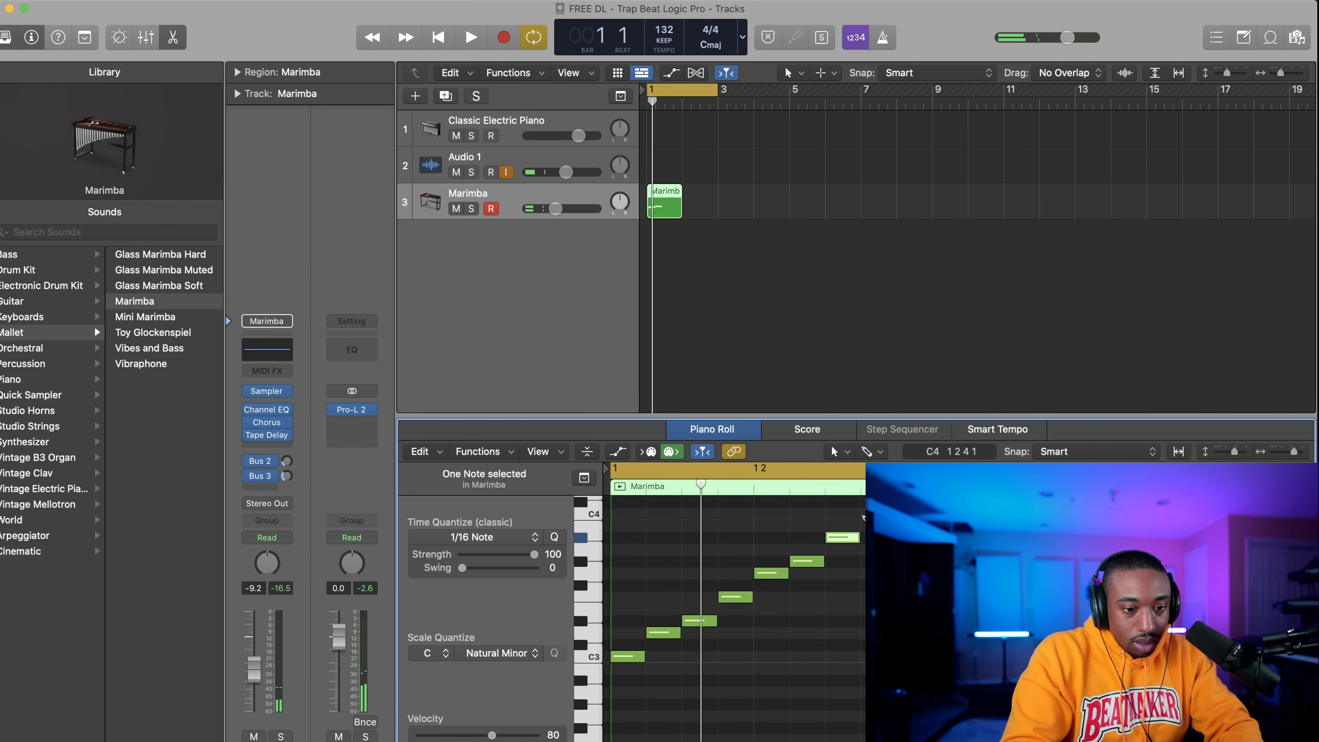
{"action": "left_click", "coordinate": [864, 515], "text": "super"}
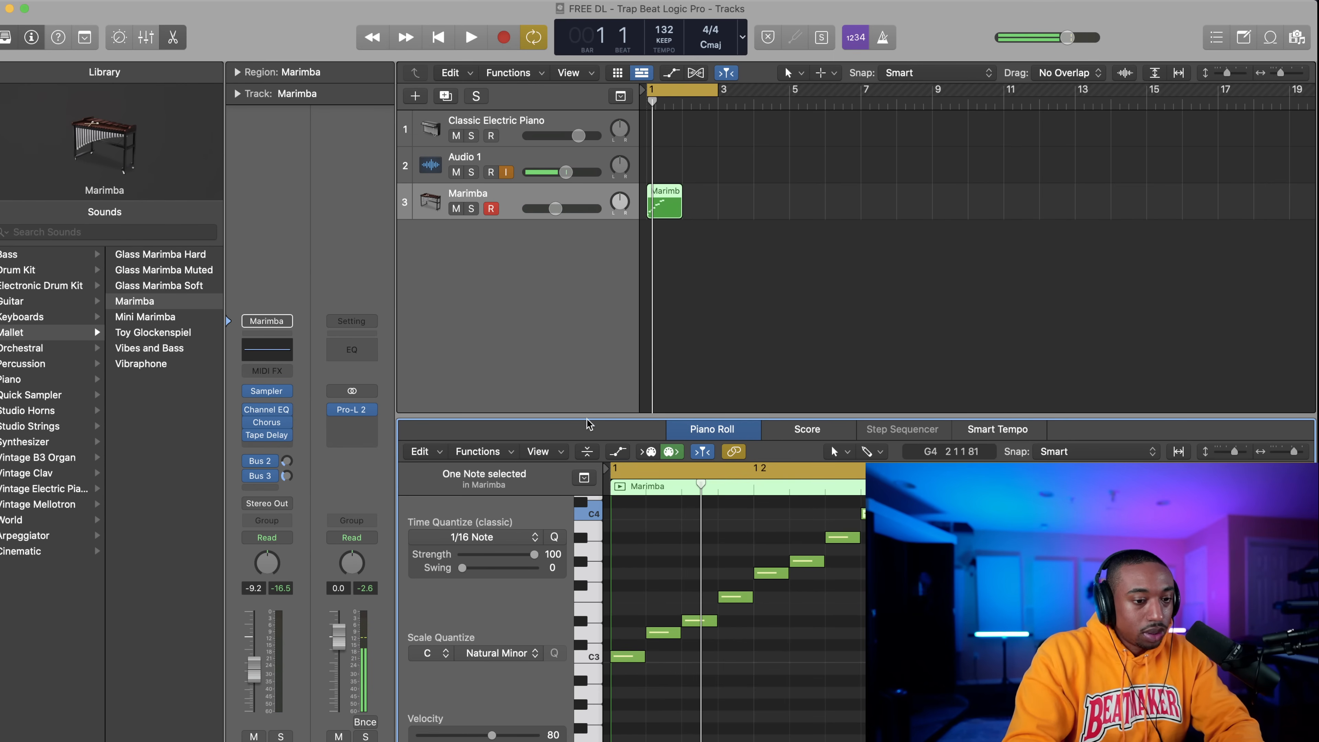
Hide the inspector and enlarge the Piano Roll upward over the tracks area, with the Library slightly wider.
{"action": "left_click", "coordinate": [559, 451]}
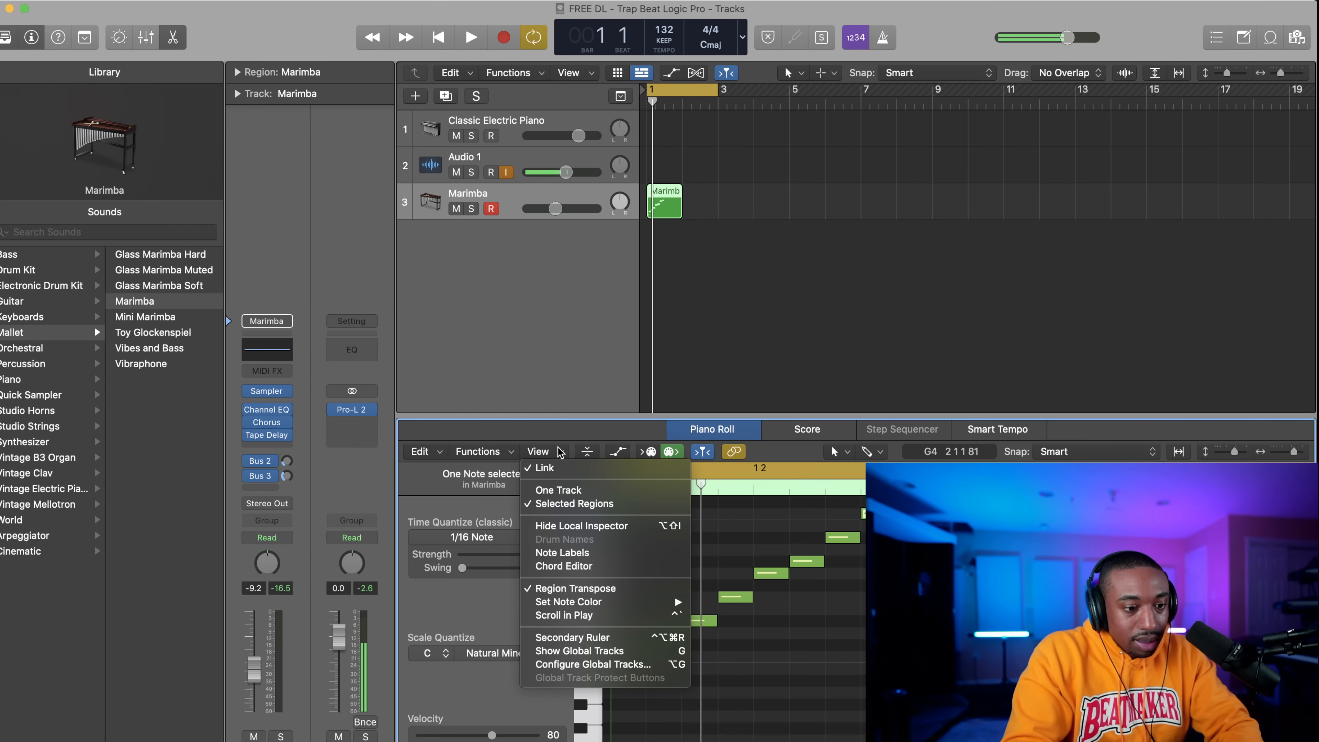
{"action": "left_click", "coordinate": [554, 432]}
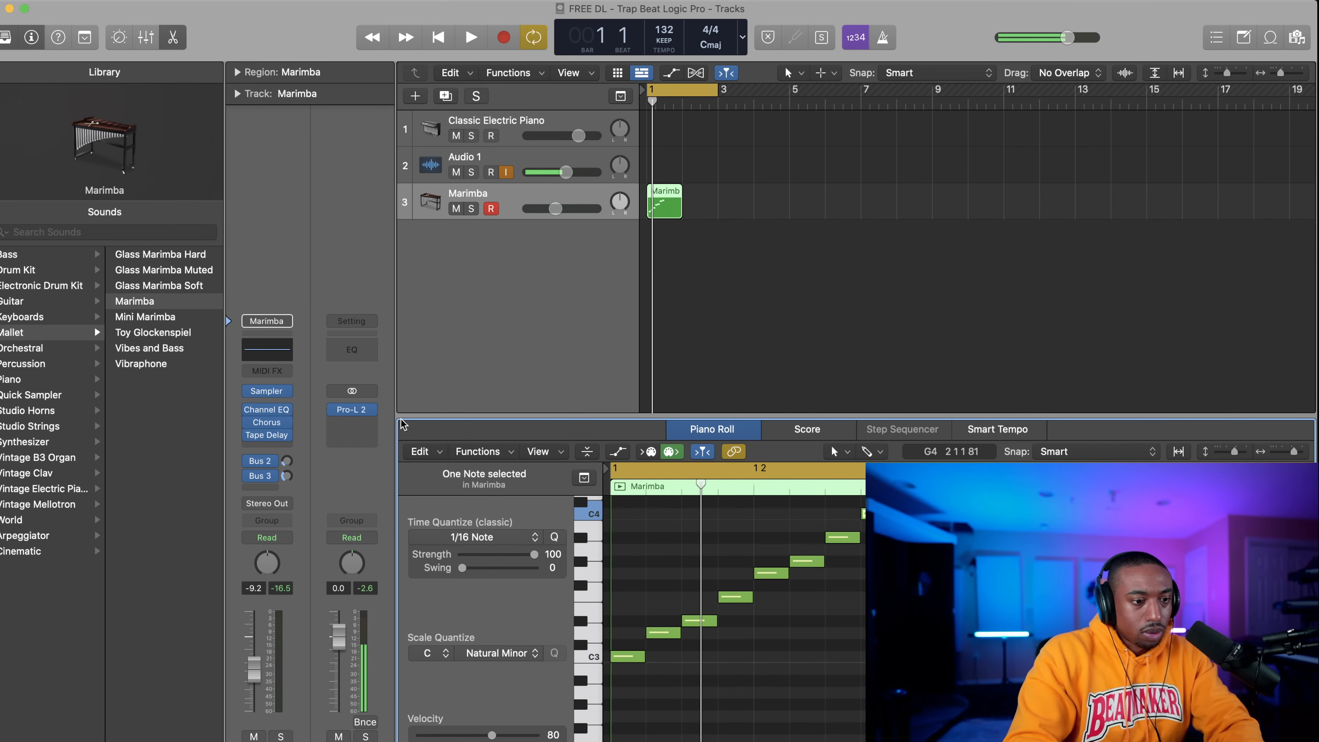
{"action": "left_click_drag", "start_coordinate": [583, 417], "coordinate": [527, 289]}
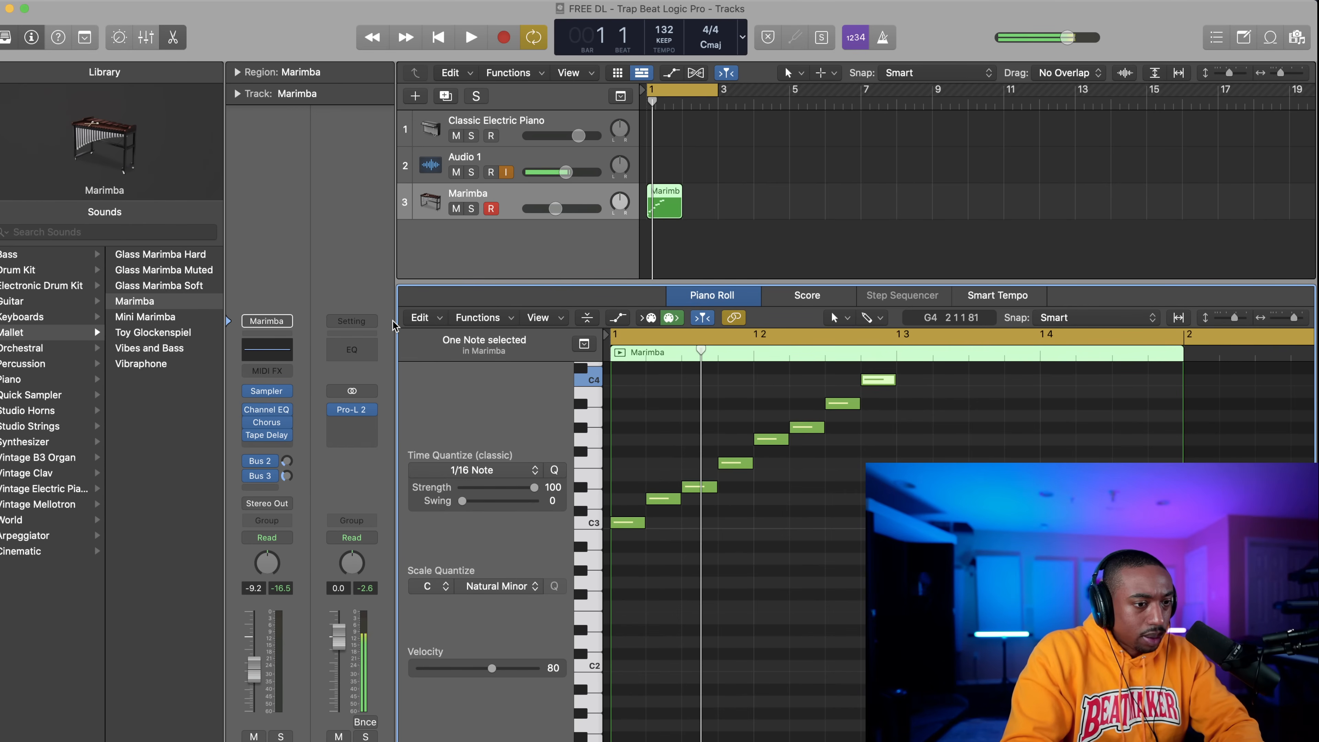
{"action": "key", "text": "i"}
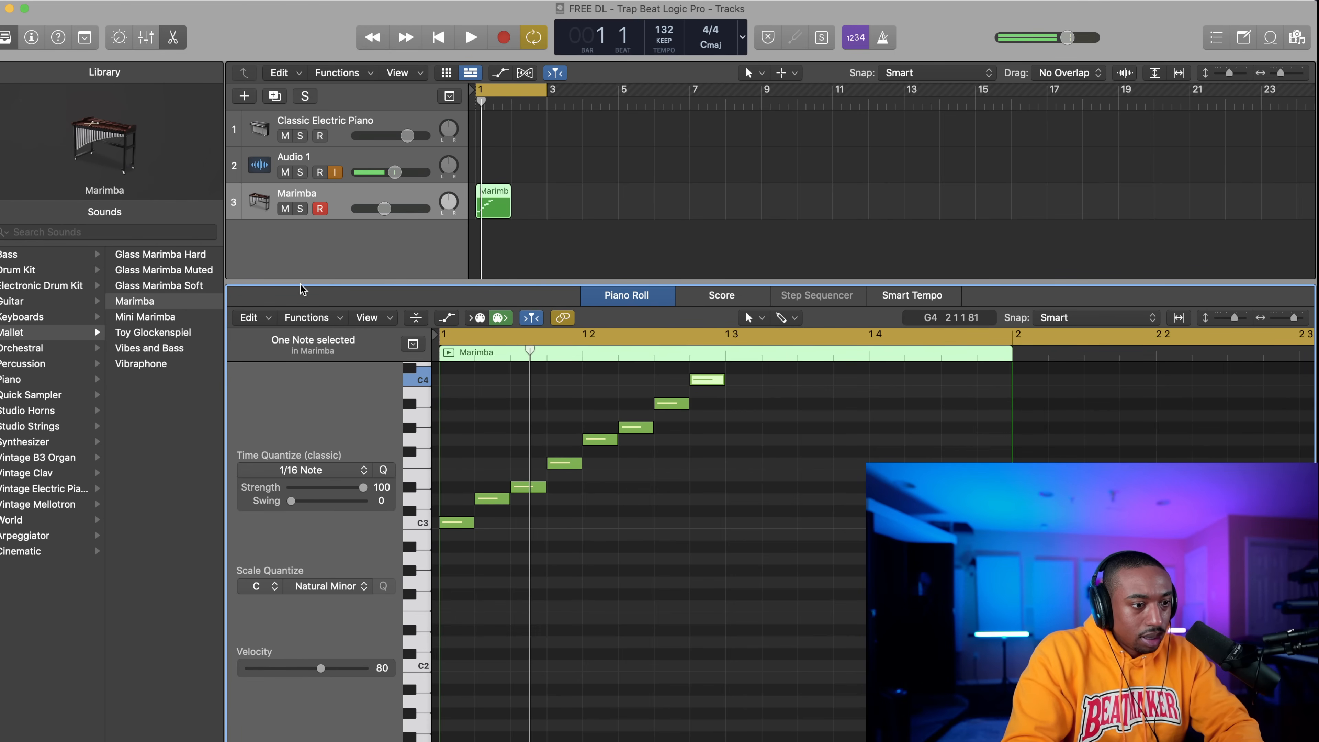
{"action": "left_click_drag", "start_coordinate": [302, 283], "coordinate": [327, 93]}
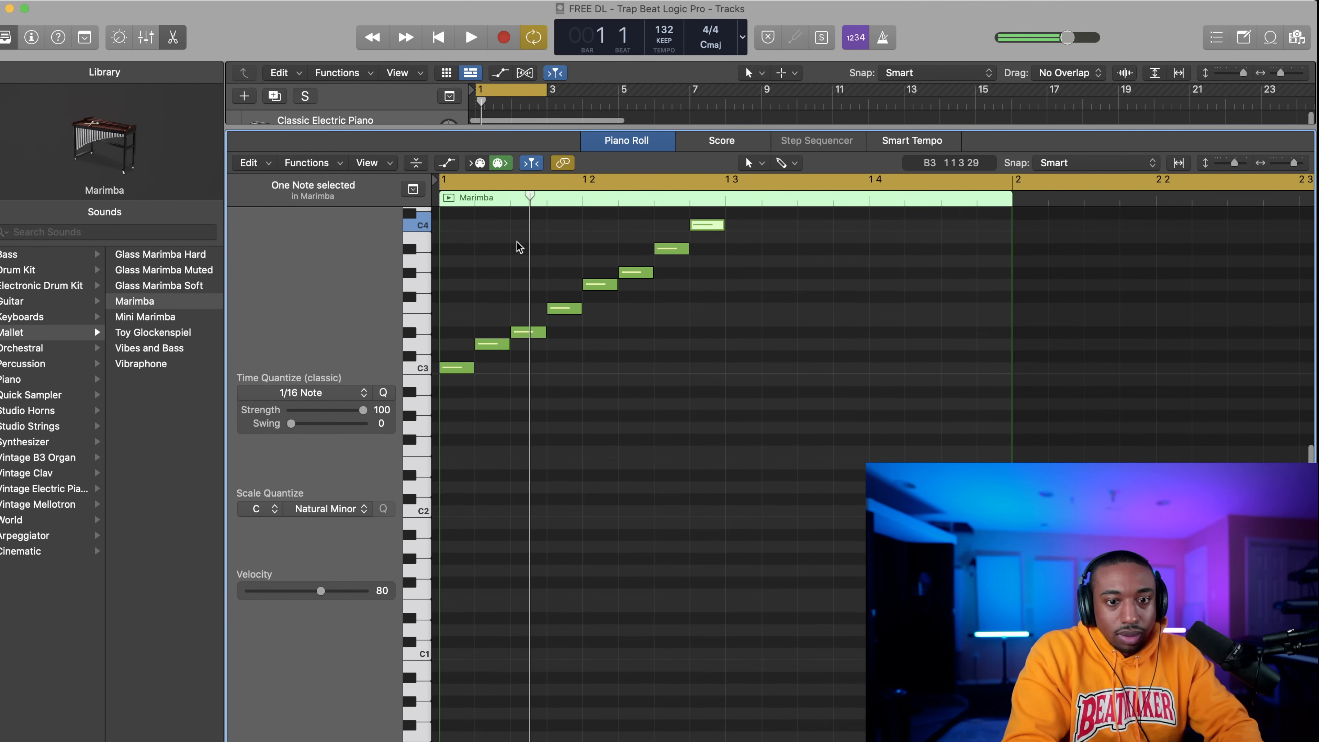
{"action": "left_click_drag", "start_coordinate": [225, 185], "coordinate": [276, 207]}
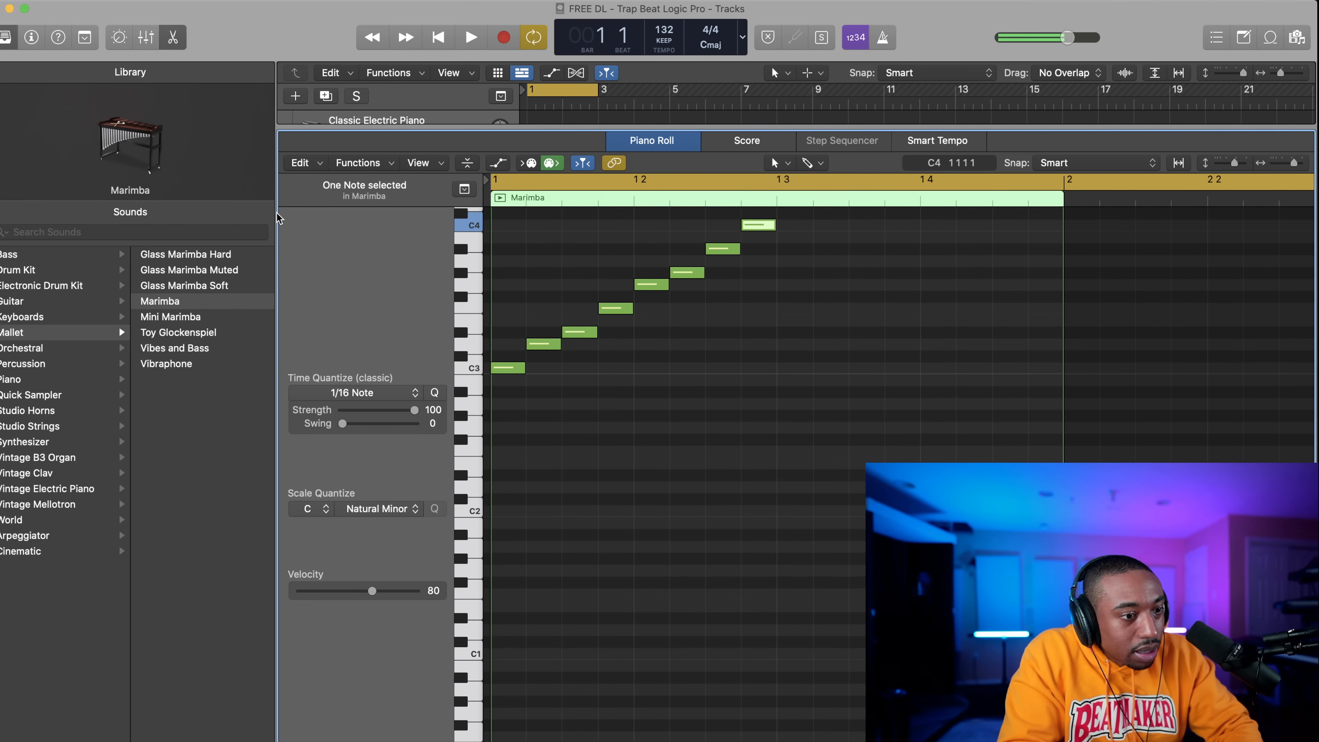
{"action": "mouse_move", "coordinate": [305, 130]}
{"action": "left_mouse_down"}
{"action": "mouse_move", "coordinate": [305, 382]}
{"action": "mouse_move", "coordinate": [305, 143]}
{"action": "left_mouse_up"}
{"action": "scroll", "coordinate": [805, 244], "scroll_direction": "up", "scroll_amount": 1}
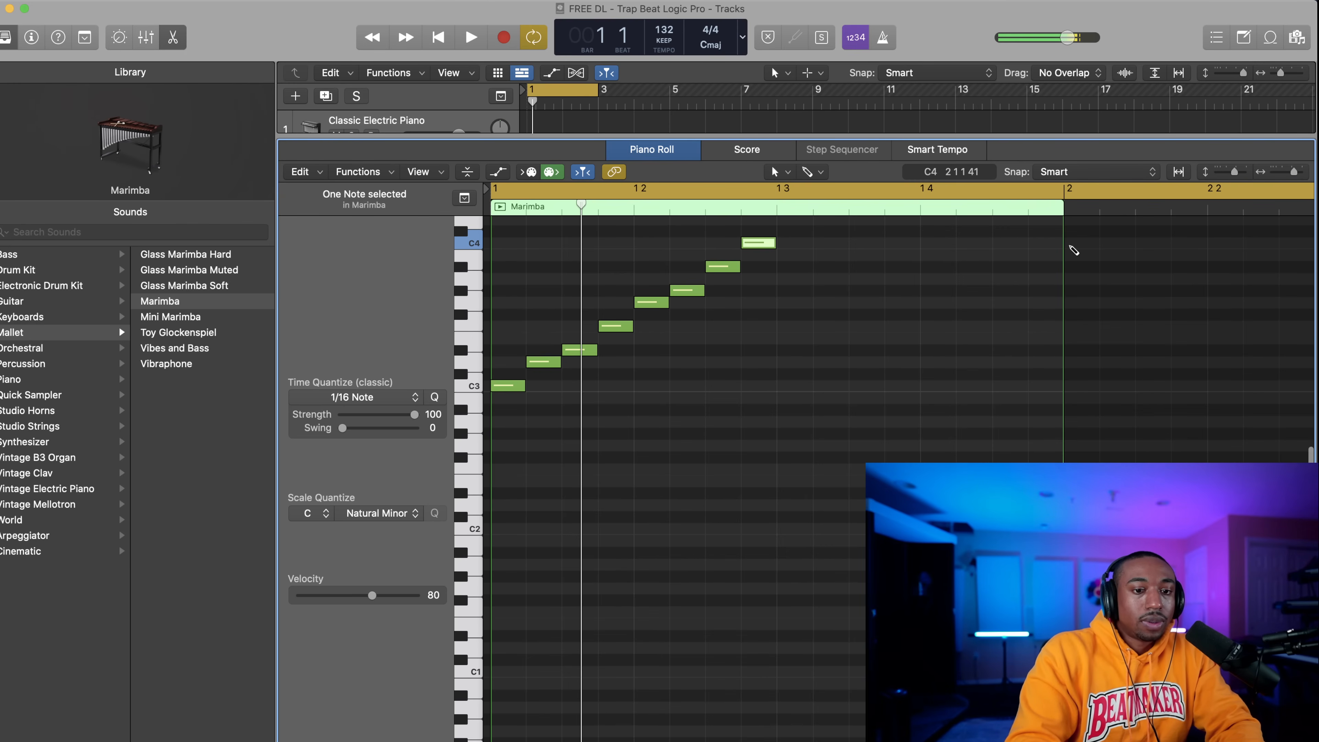
Stack C4, A#3, G#3 and G3 notes at the start of bar 2, raising the mistaken A3 to A#3.
{"action": "left_click", "coordinate": [1069, 243]}
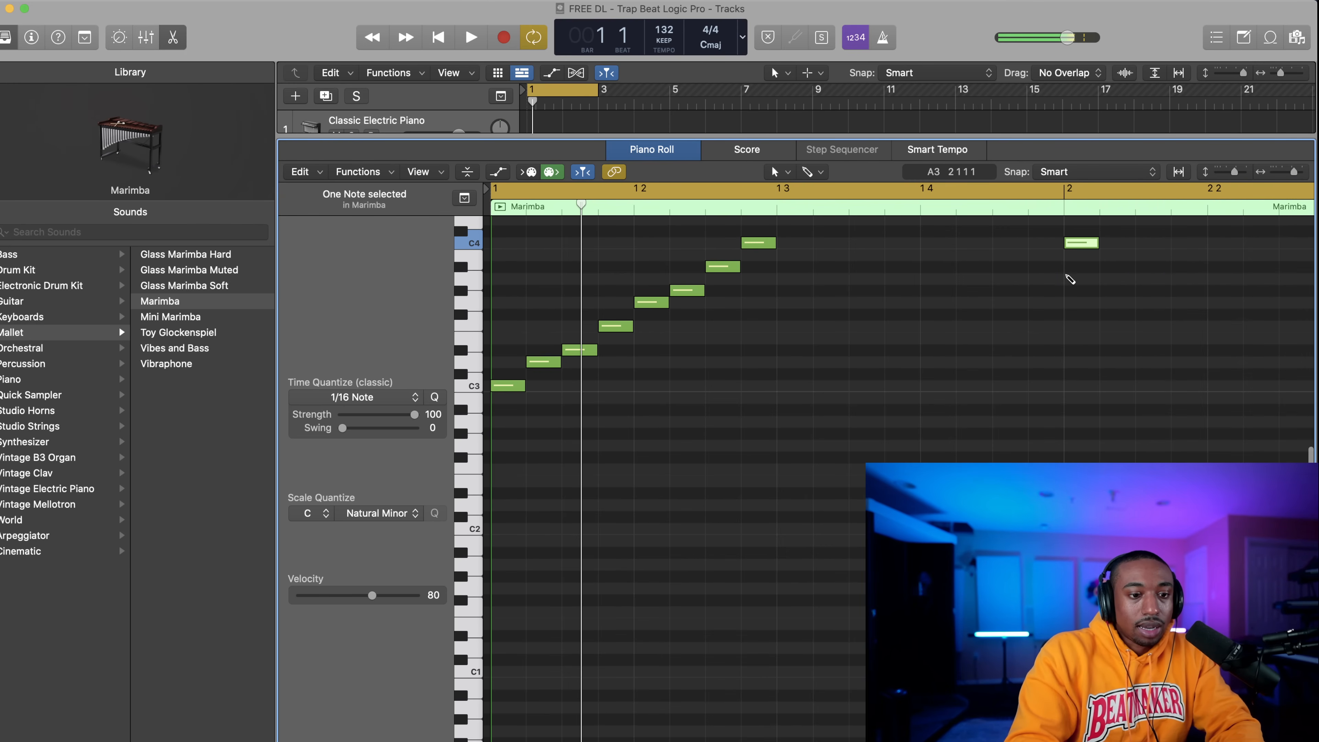
{"action": "left_click", "coordinate": [1070, 280]}
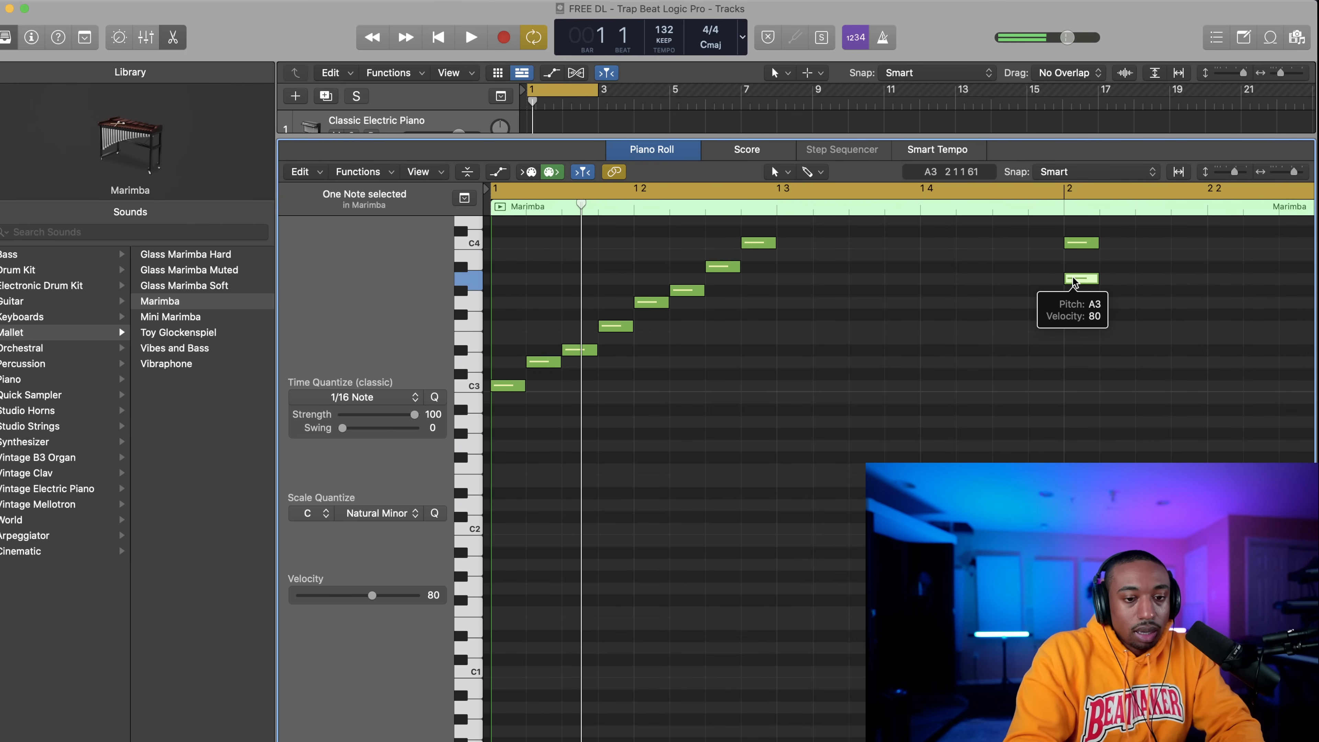
{"action": "scroll", "coordinate": [1074, 282], "scroll_direction": "up", "scroll_amount": 5}
{"action": "scroll", "coordinate": [1074, 282], "scroll_direction": "down", "scroll_amount": 5}
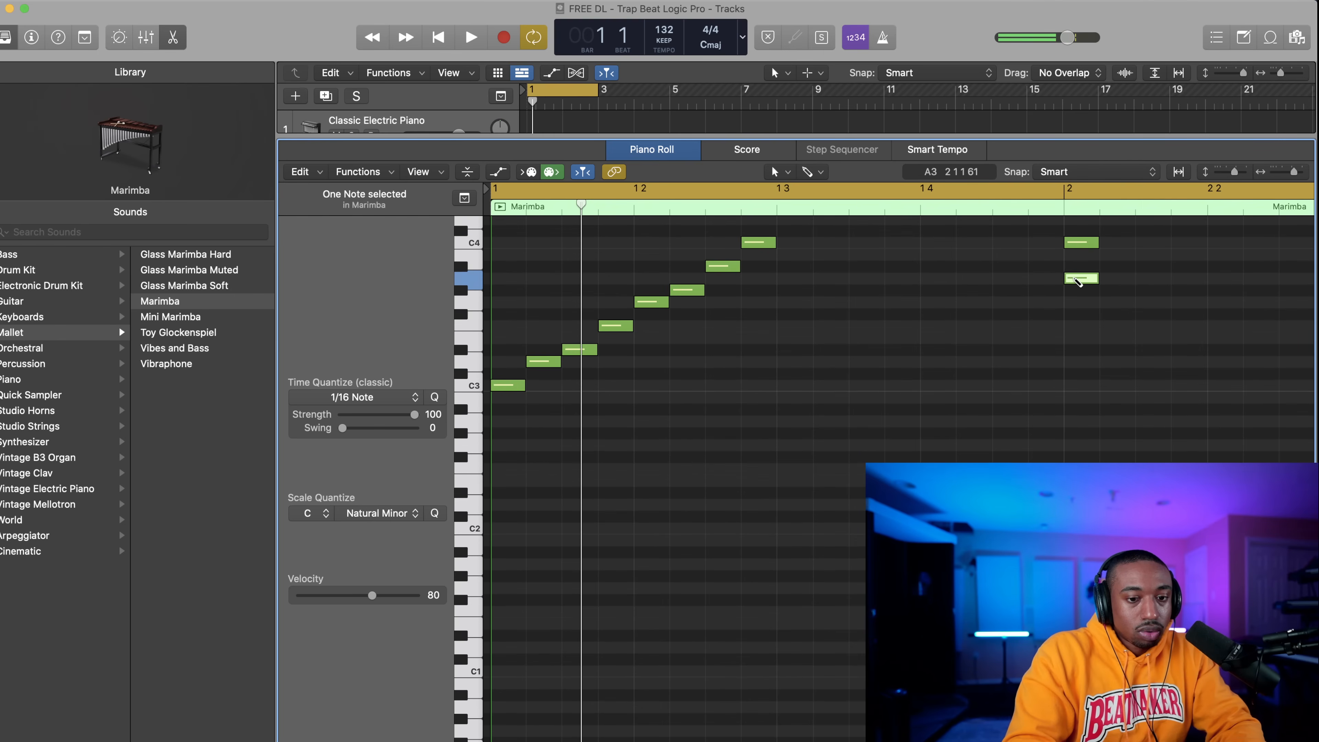
{"action": "key", "text": "alt+Up"}
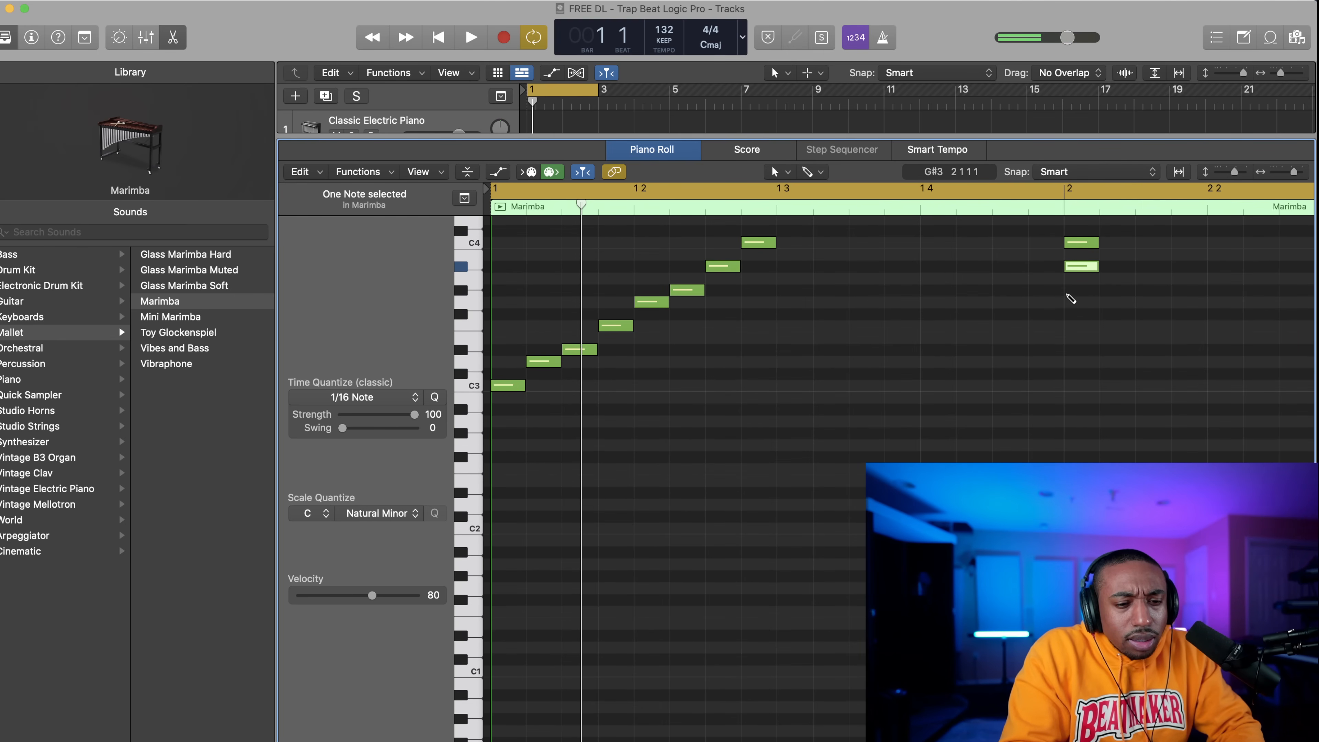
{"action": "left_click", "coordinate": [1069, 290], "text": "super"}
{"action": "left_click", "coordinate": [1071, 302], "text": "super"}
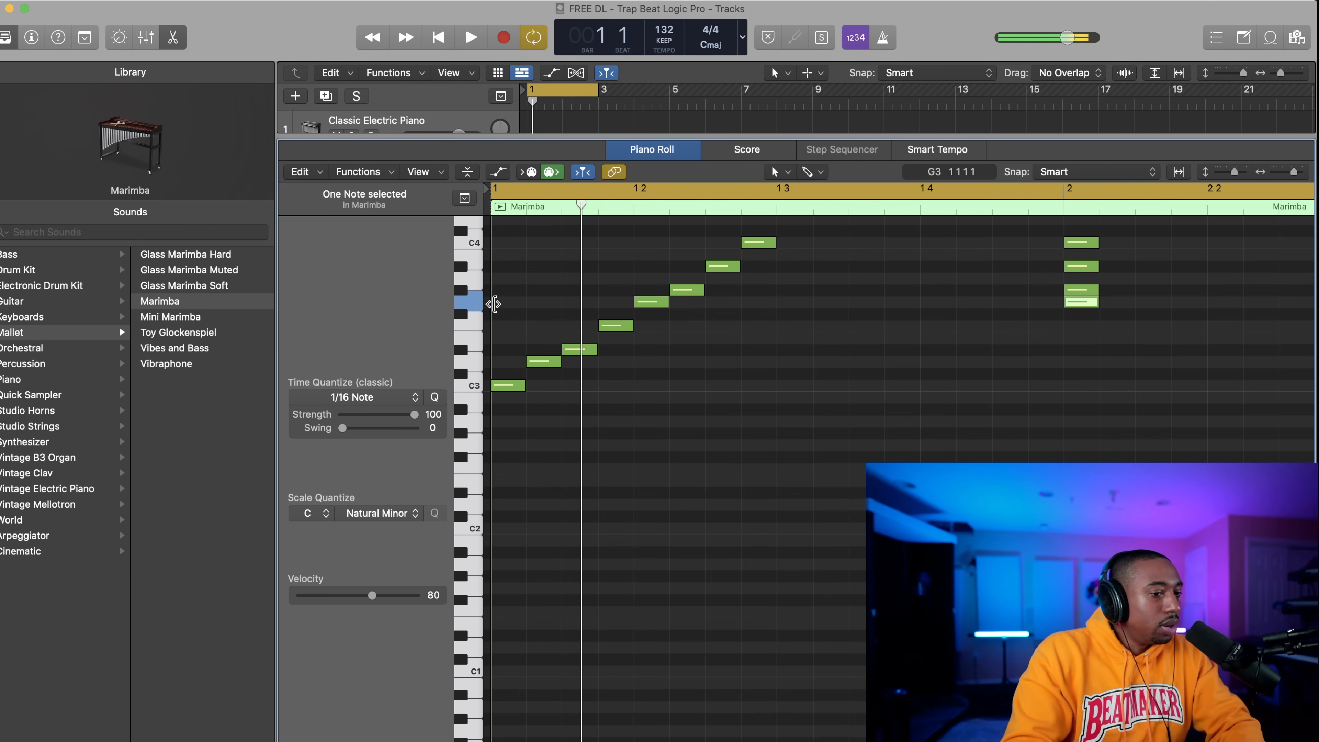
Switch the Piano Roll's note labels on and off again, and look at the note color options.
{"action": "left_click", "coordinate": [420, 171]}
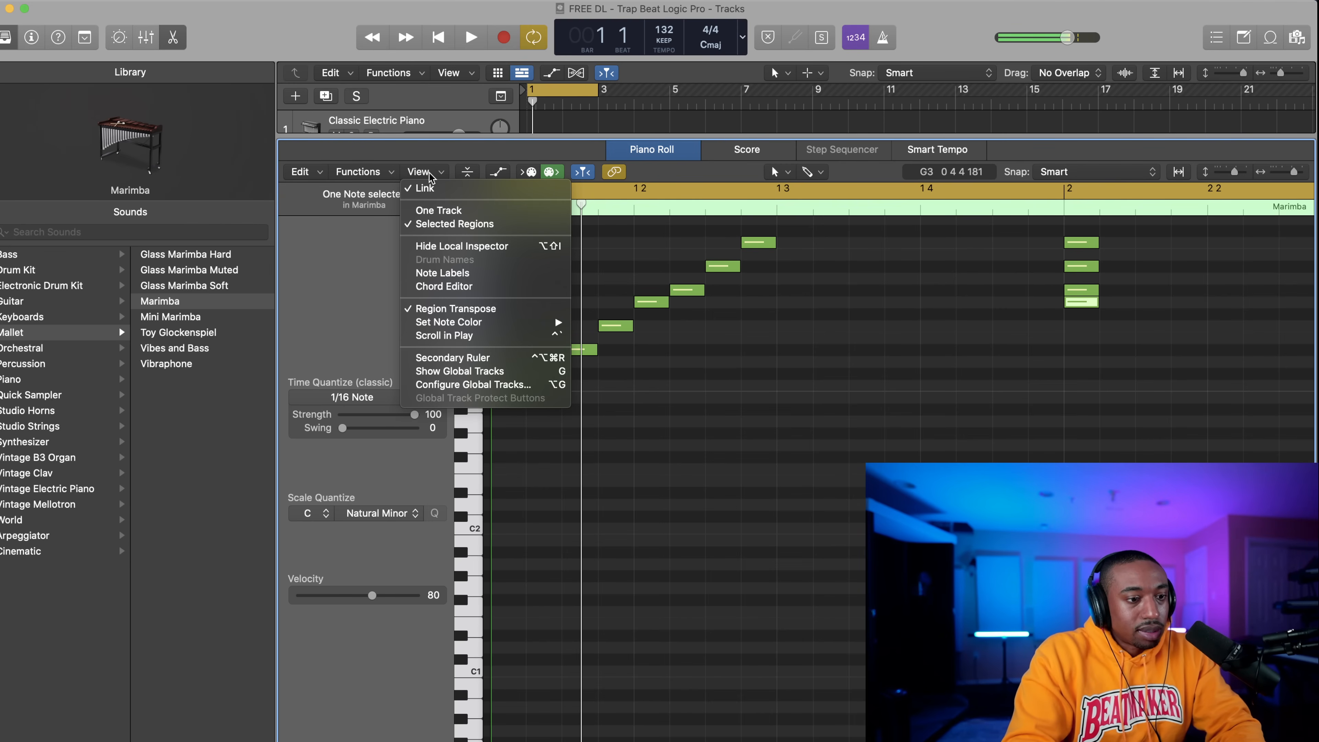
{"action": "left_click", "coordinate": [443, 271]}
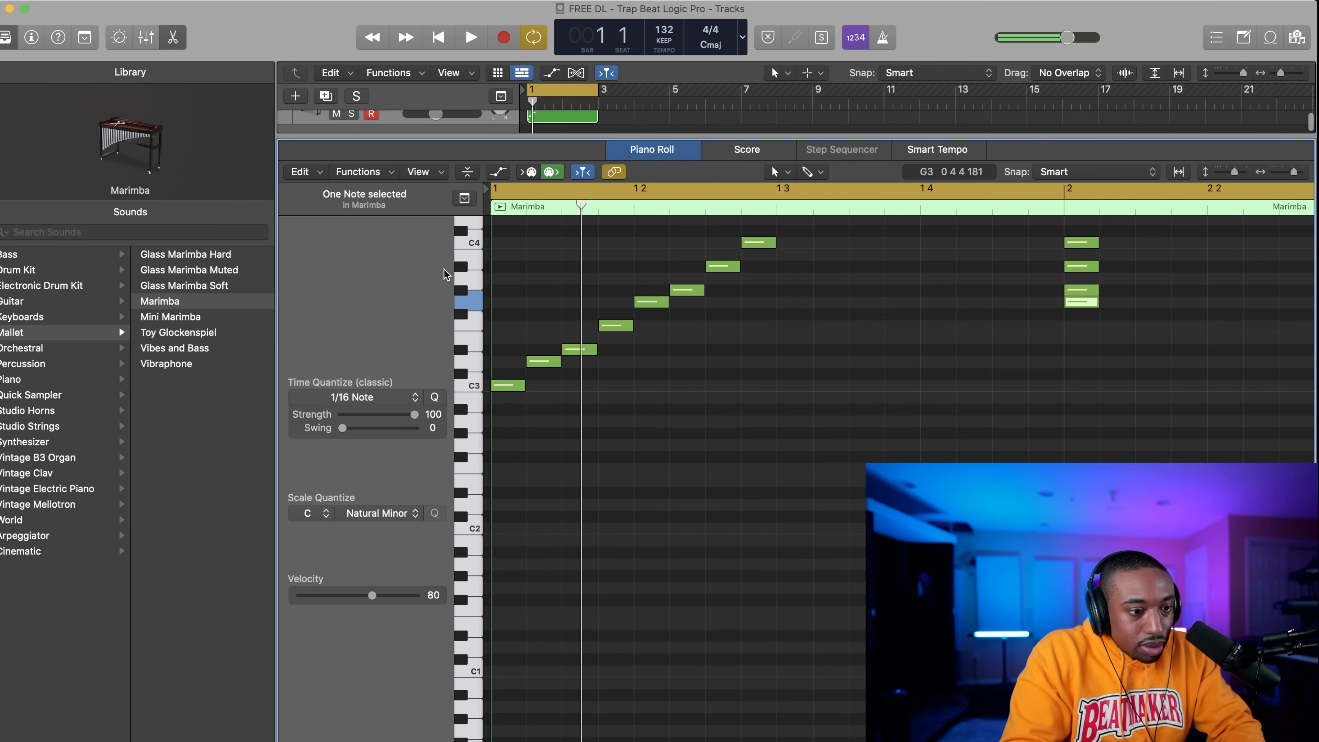
{"action": "left_click", "coordinate": [436, 173]}
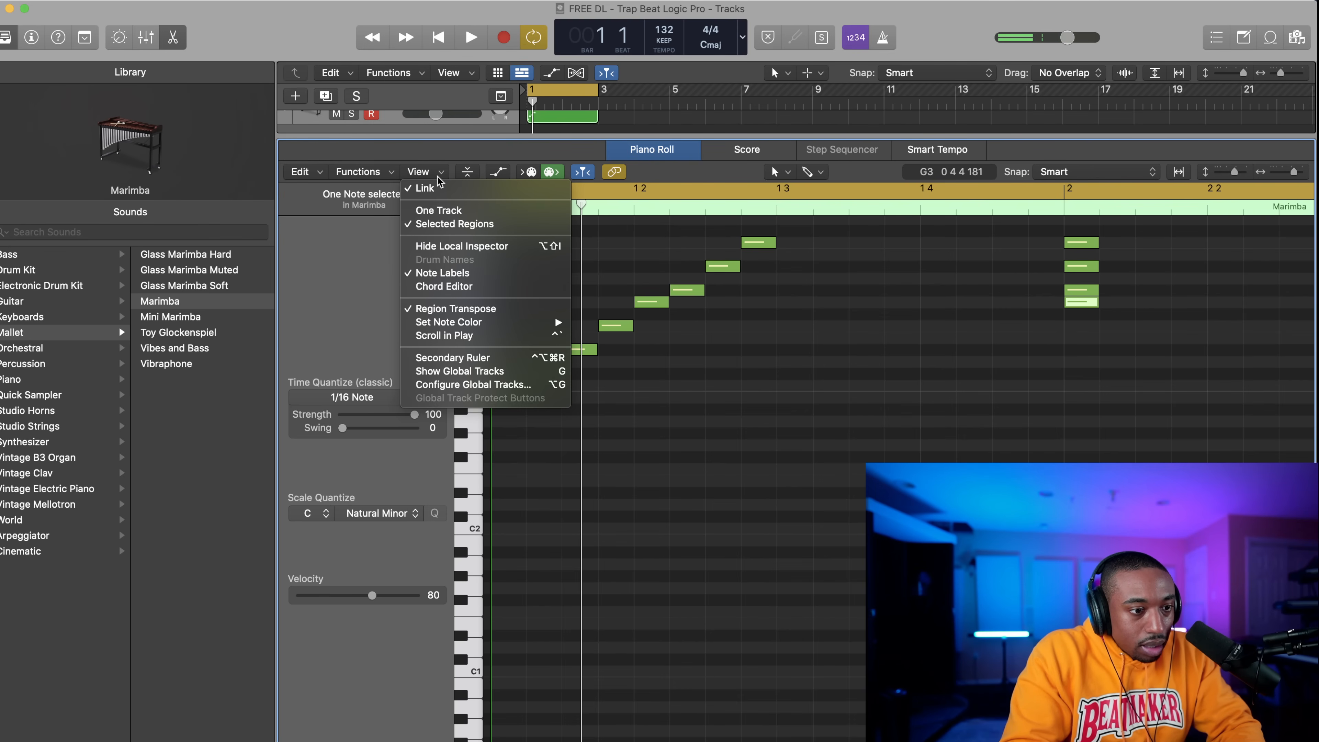
{"action": "left_click", "coordinate": [449, 270]}
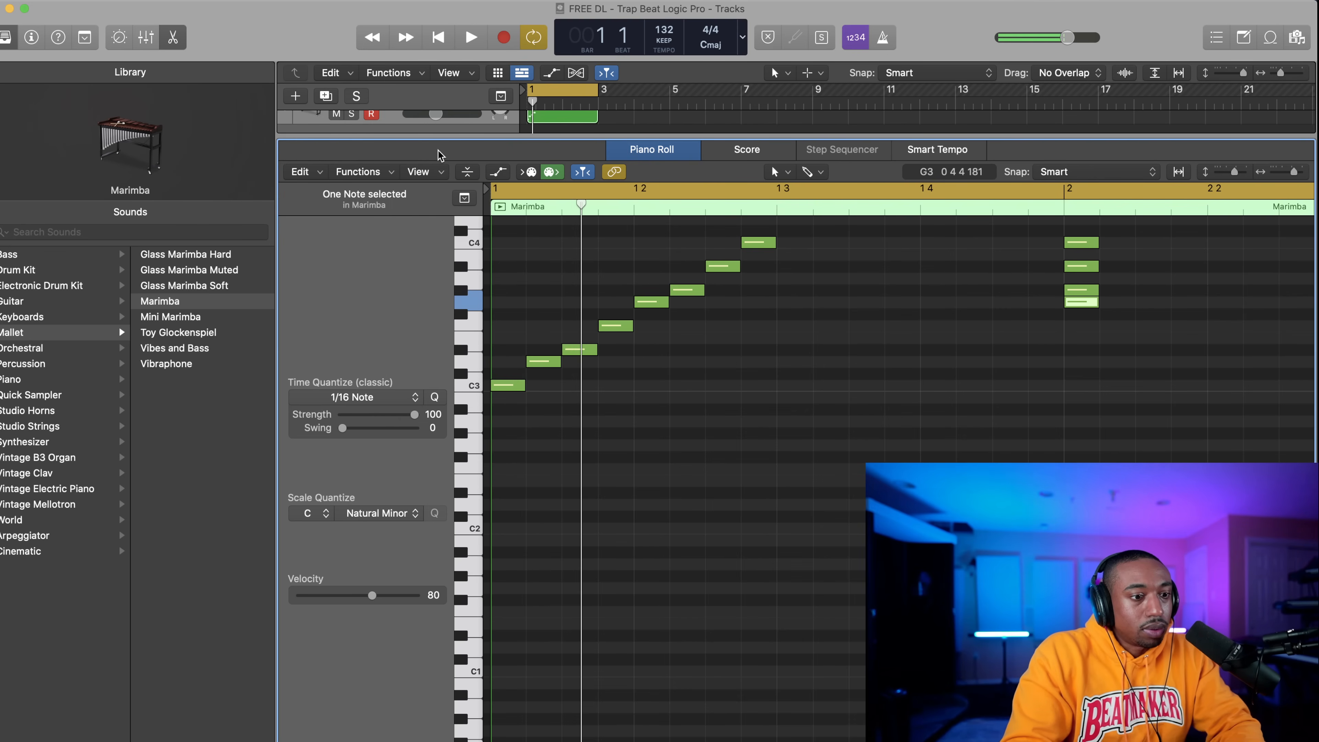
{"action": "left_click", "coordinate": [425, 173]}
{"action": "mouse_move", "coordinate": [458, 322]}
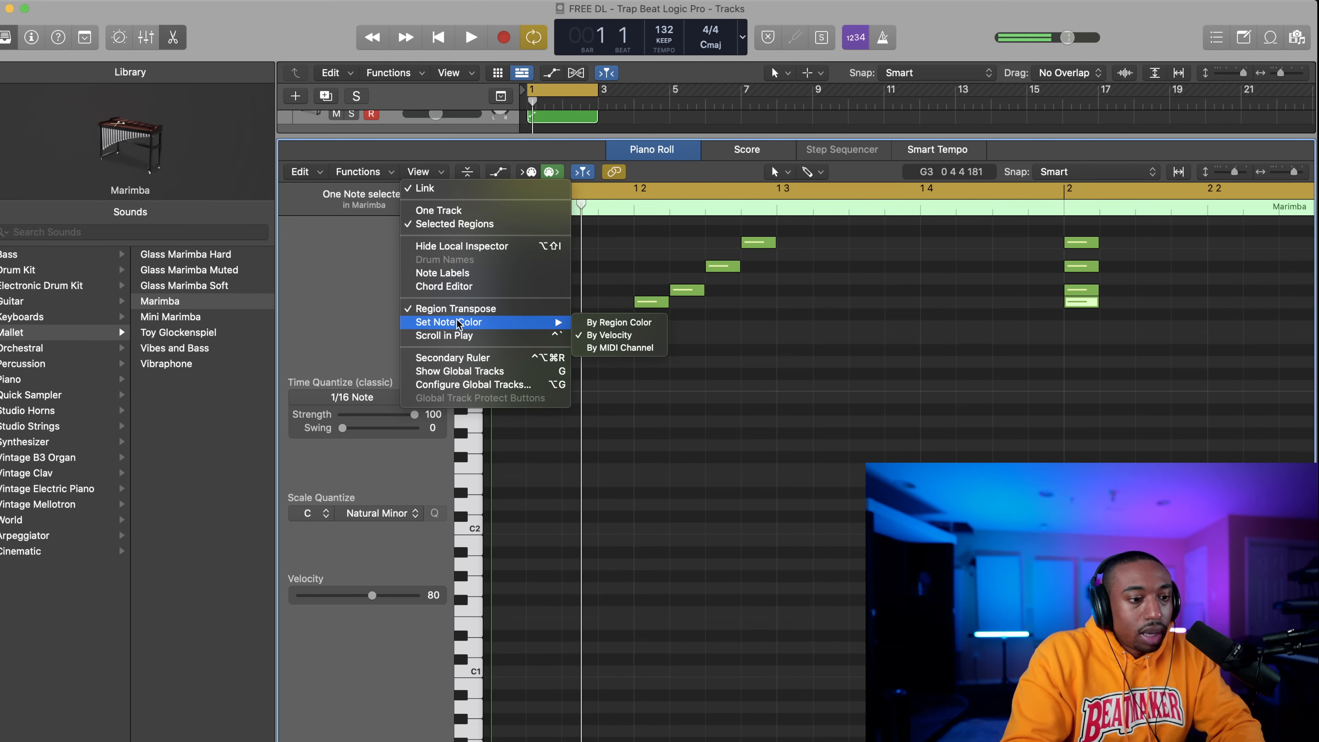
{"action": "left_click", "coordinate": [397, 271]}
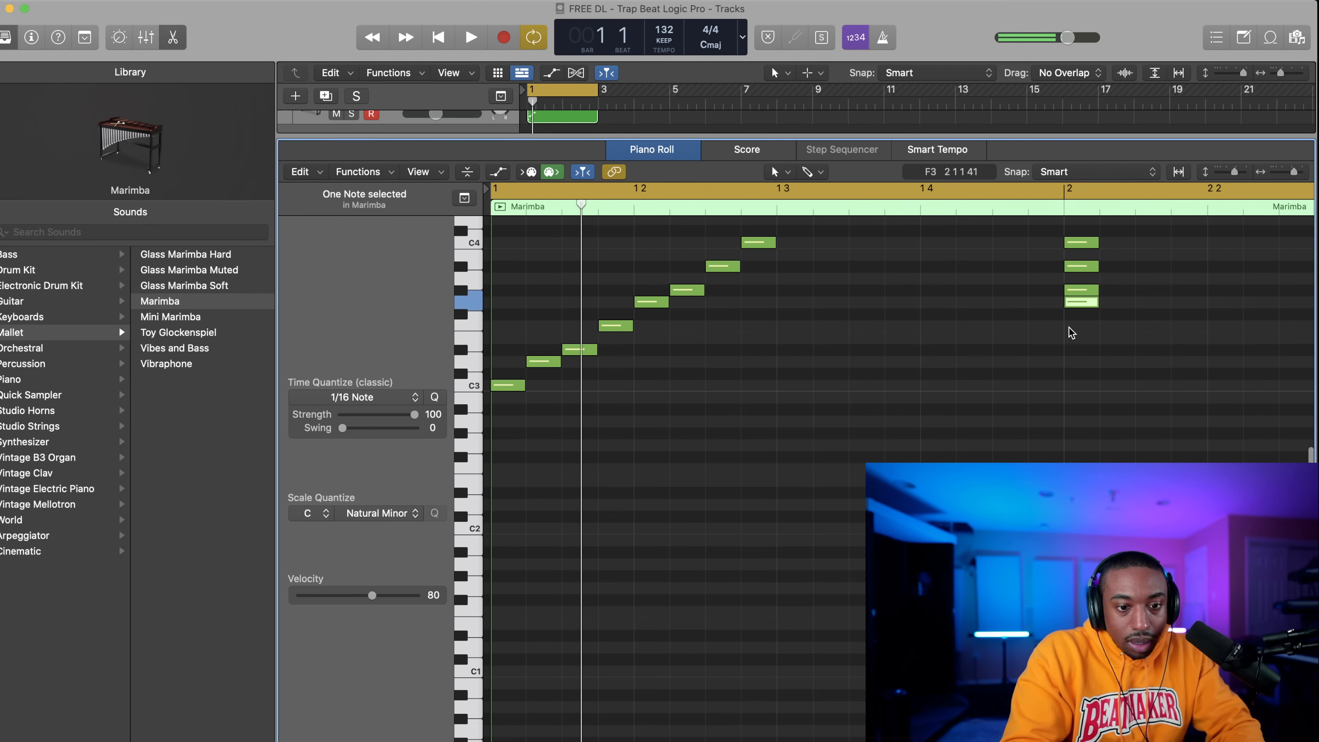
Complete the note stack at the start of bar 2 by adding F3, D#3, D3 and C3 notes.
{"action": "key", "text": "super+Right"}
{"action": "key", "text": "super+Right"}
{"action": "key", "text": "super+Right"}
{"action": "key", "text": "super+Right"}
{"action": "key", "text": "super+Right"}
{"action": "key", "text": "super+Right"}
{"action": "key", "text": "super+Right"}
{"action": "key", "text": "super+Right"}
{"action": "key", "text": "super+Left"}
{"action": "key", "text": "super+Left"}
{"action": "key", "text": "super+Left"}
{"action": "key", "text": "super+Left"}
{"action": "key", "text": "super+Left"}
{"action": "key", "text": "super+Left"}
{"action": "key", "text": "super+Left"}
{"action": "key", "text": "super+Left"}
{"action": "key", "text": "super+Left"}
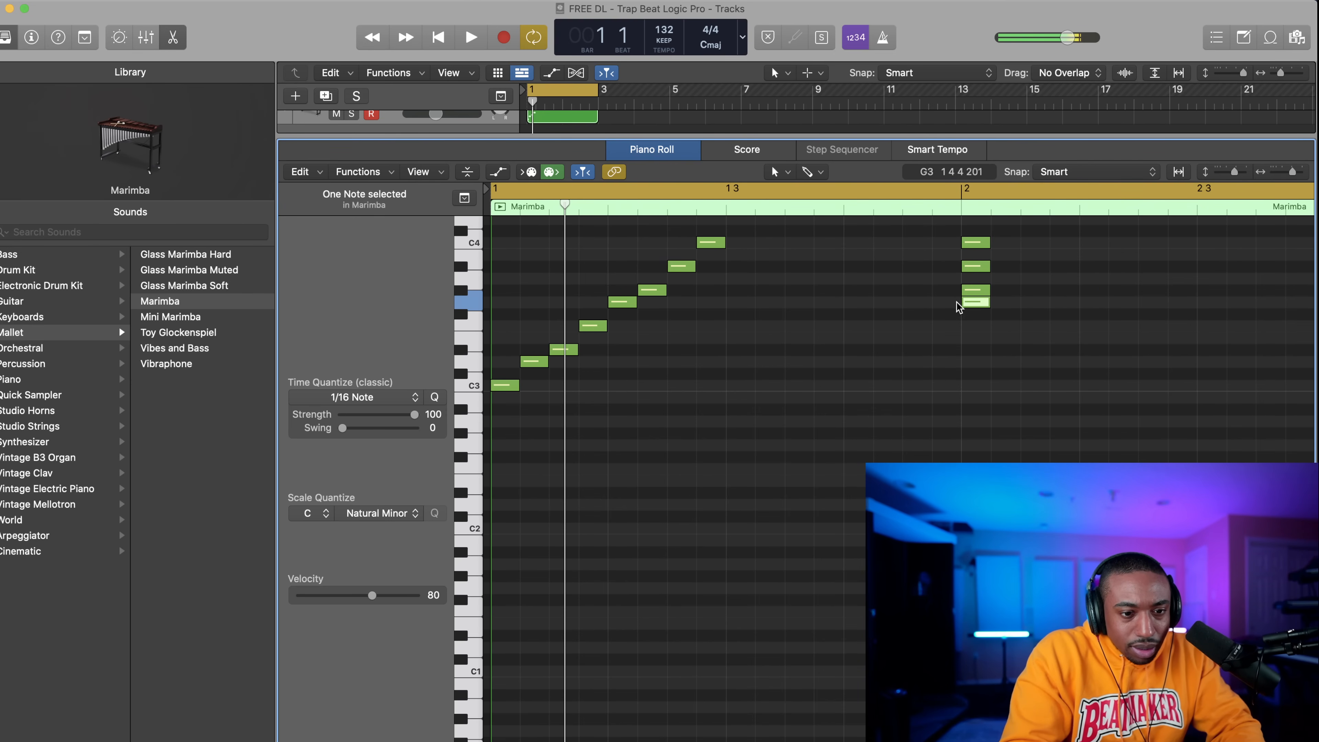
{"action": "left_click", "coordinate": [965, 327]}
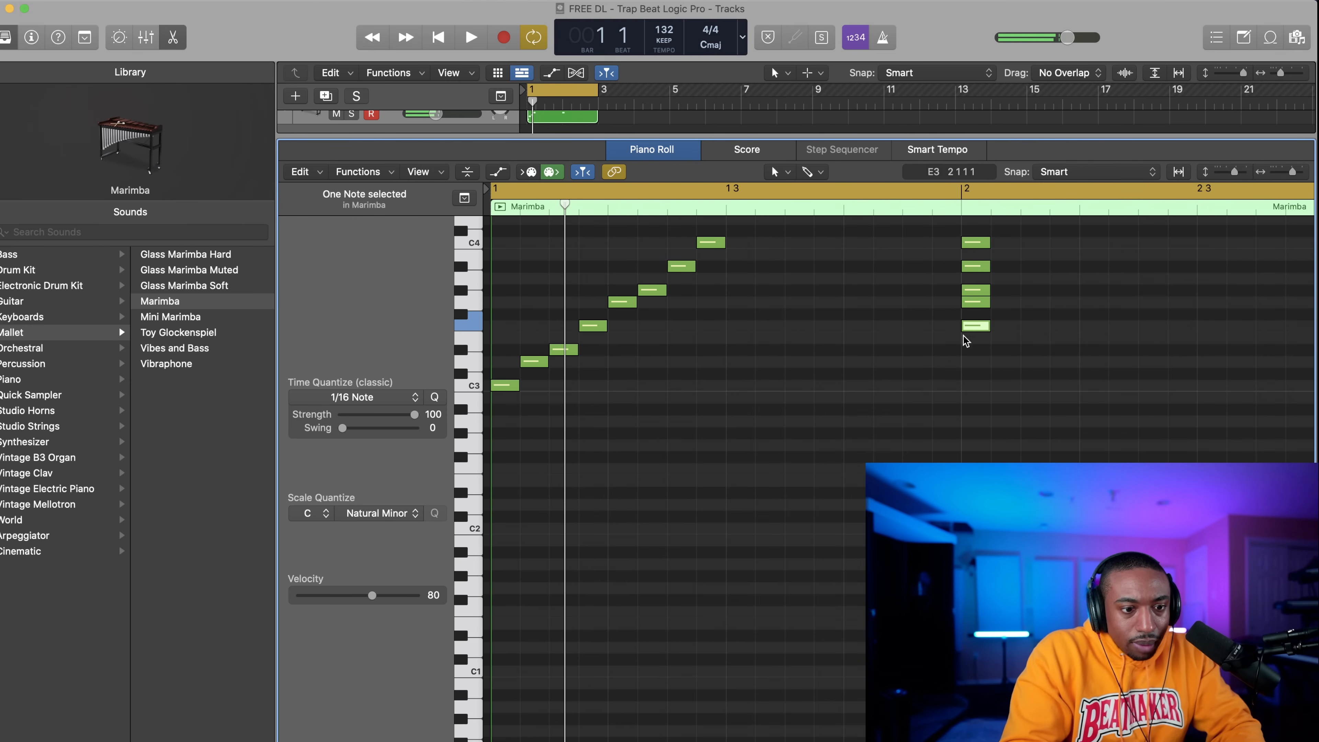
{"action": "left_click", "coordinate": [964, 353]}
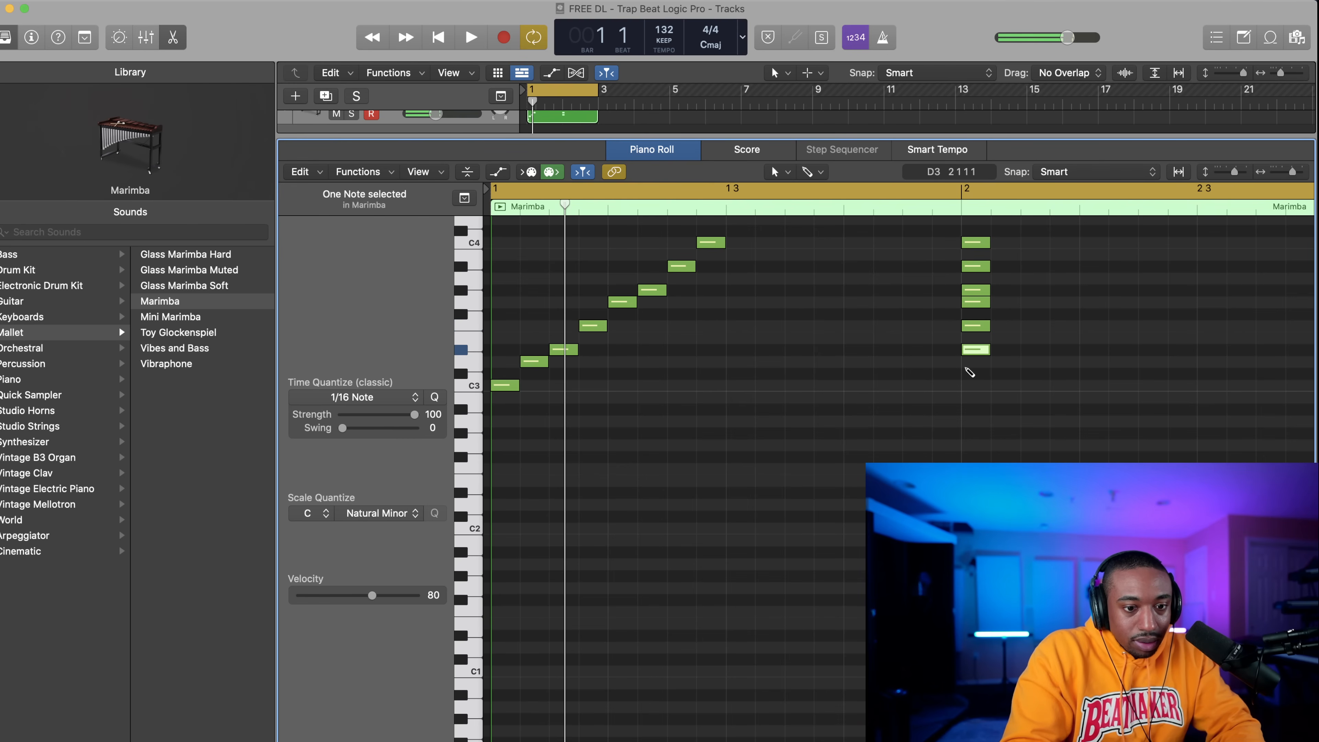
{"action": "left_click", "coordinate": [965, 364]}
{"action": "left_click", "coordinate": [966, 389]}
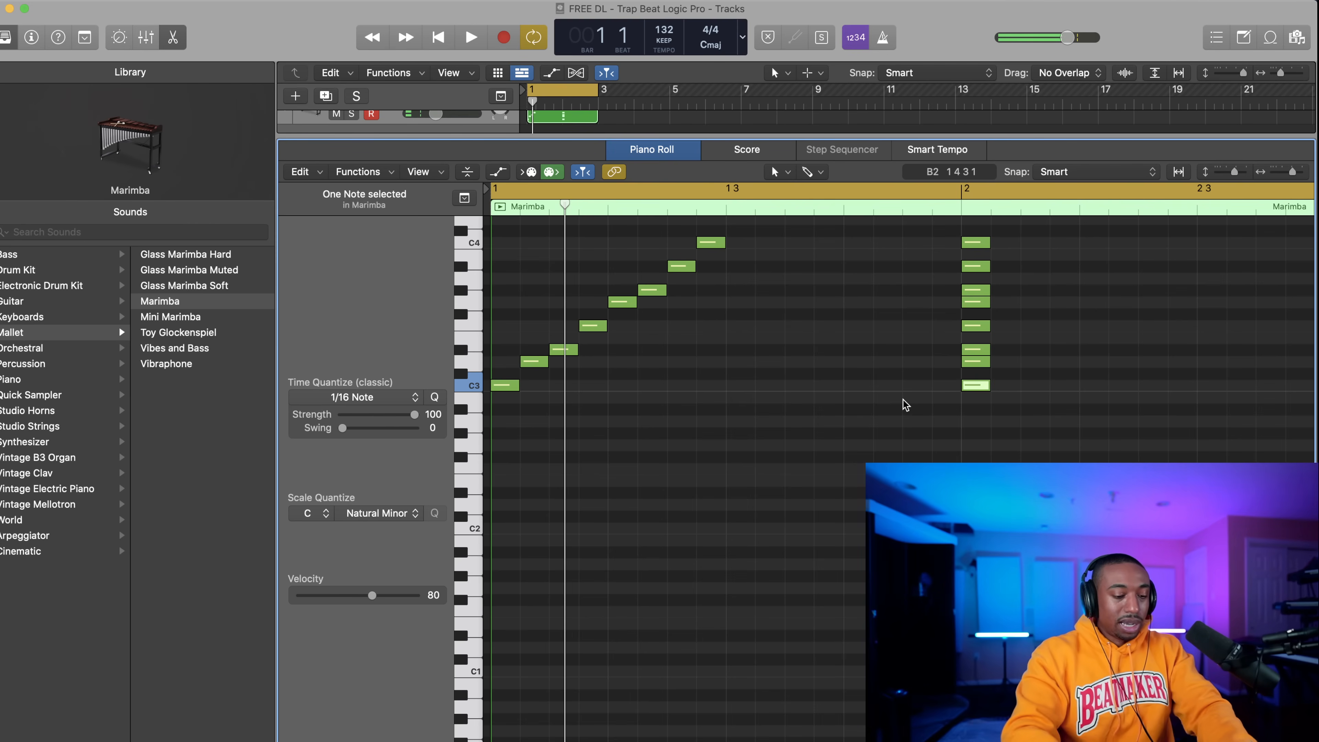
Delete the G#3 note from both the bar 2 stack and the ascending run in bar 1.
{"action": "left_click_drag", "start_coordinate": [994, 412], "coordinate": [963, 238]}
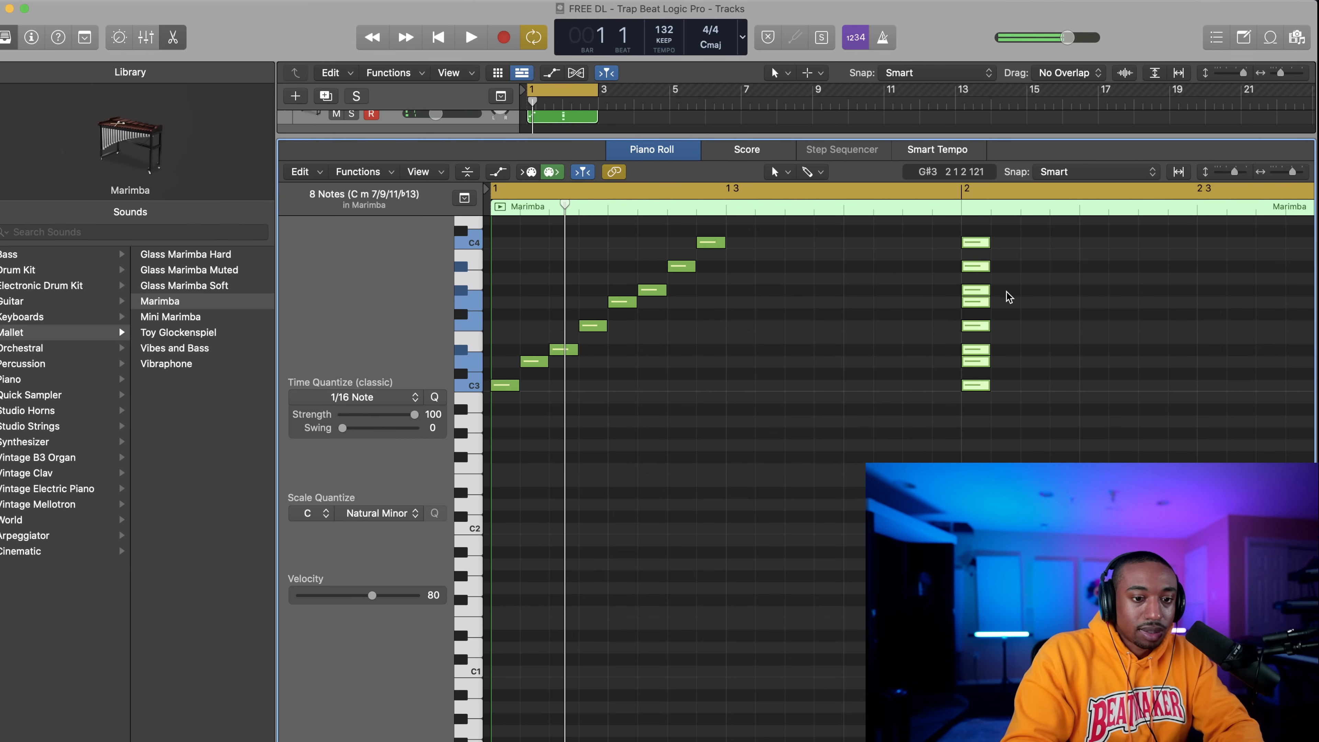
{"action": "left_click", "coordinate": [979, 290]}
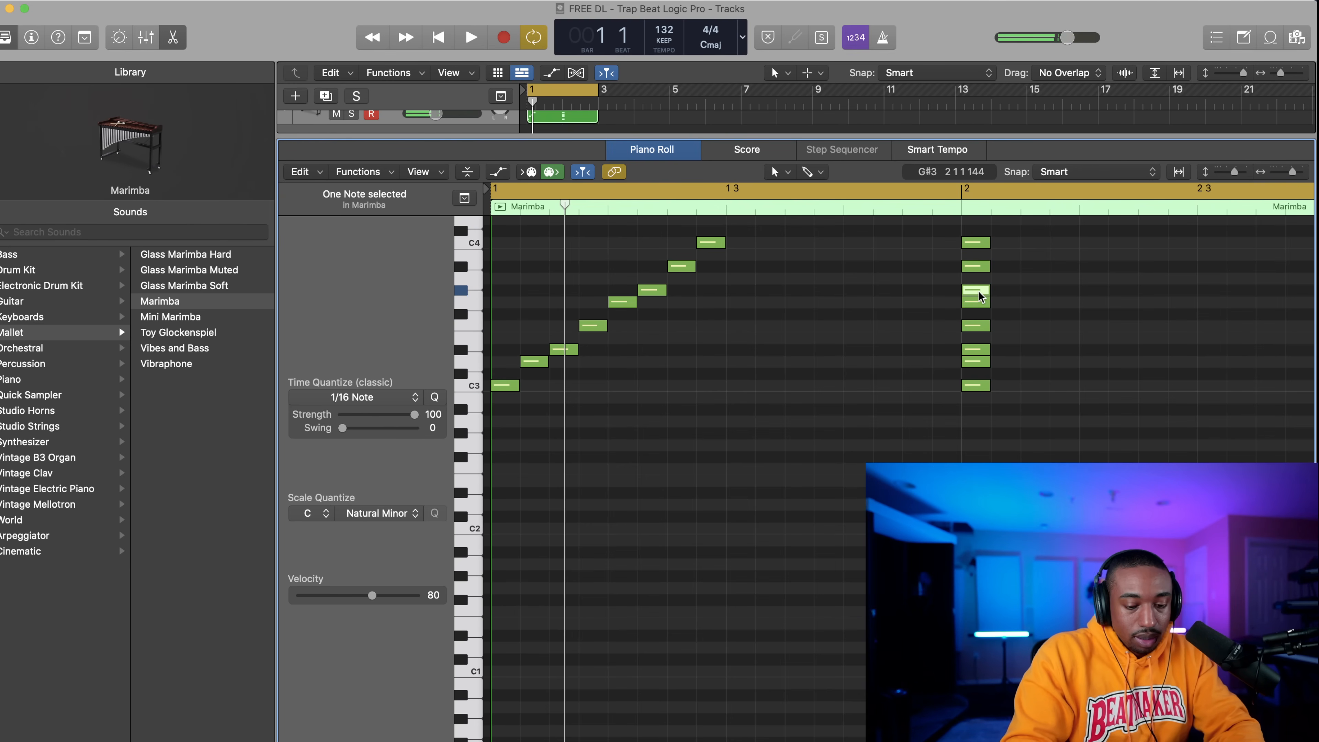
{"action": "key", "text": "Delete"}
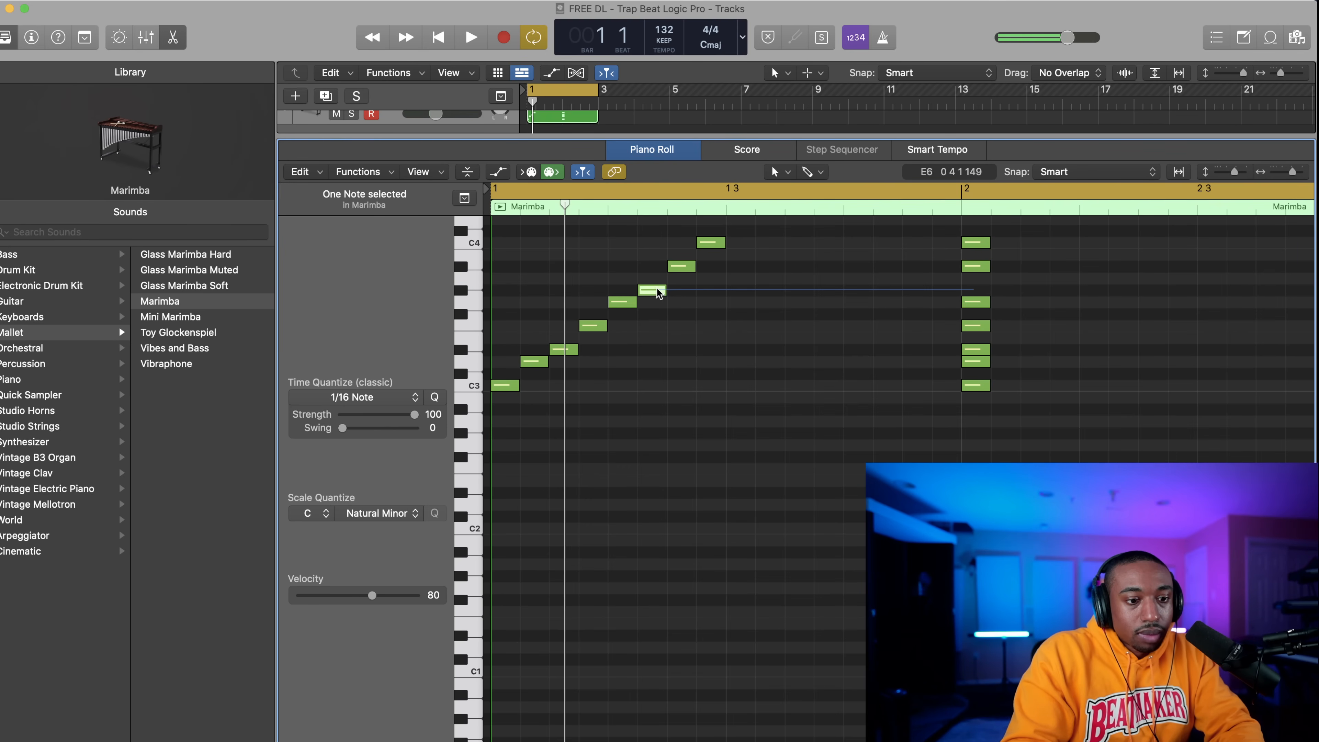
{"action": "left_click", "coordinate": [644, 288]}
{"action": "key", "text": "Delete"}
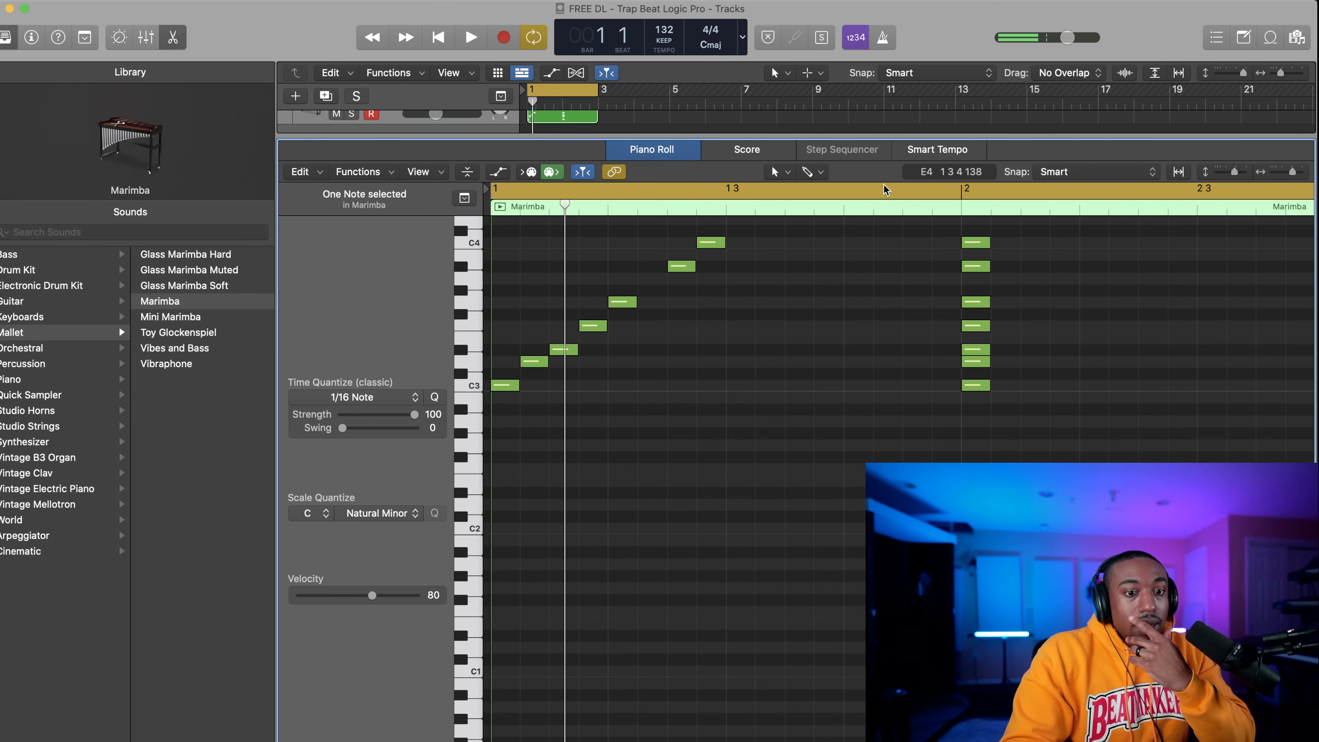
Set the Piano Roll snap value to 1/8 T and examine the triplet grid around the notes.
{"action": "left_click", "coordinate": [1083, 167]}
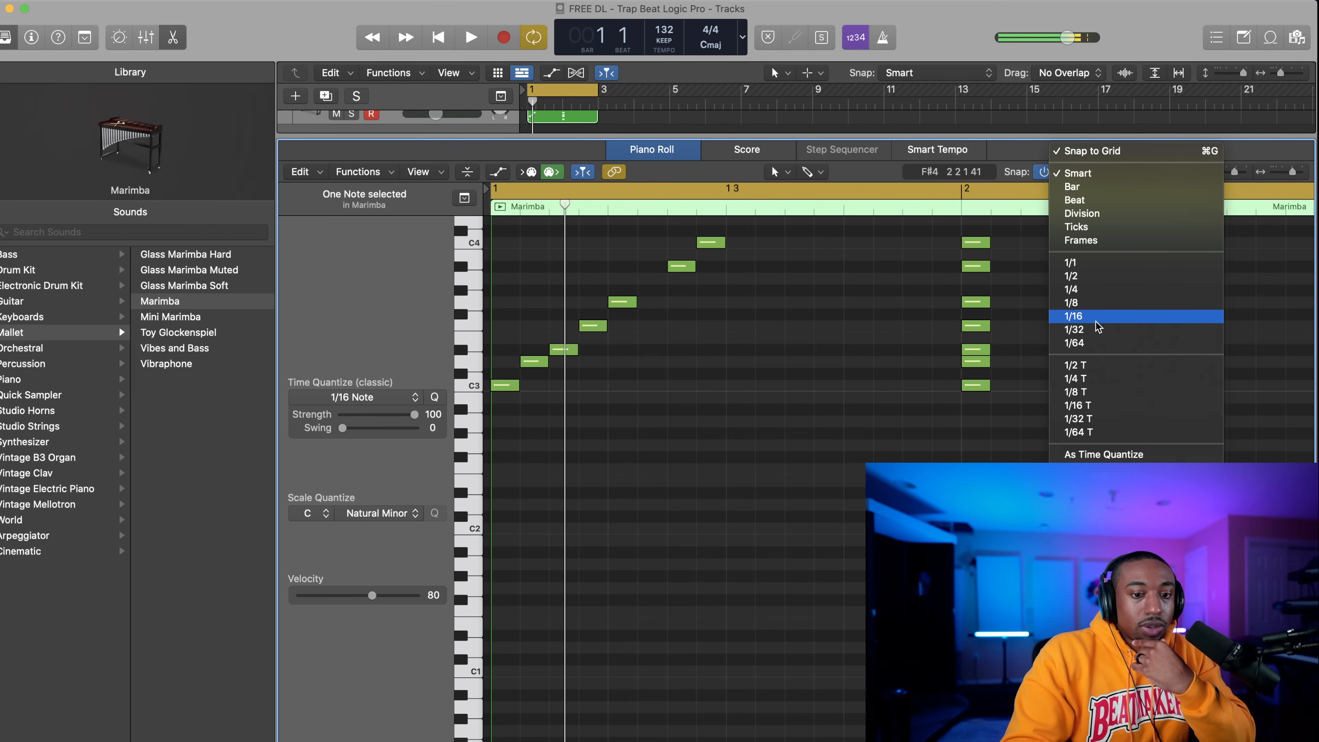
{"action": "left_click", "coordinate": [1096, 392]}
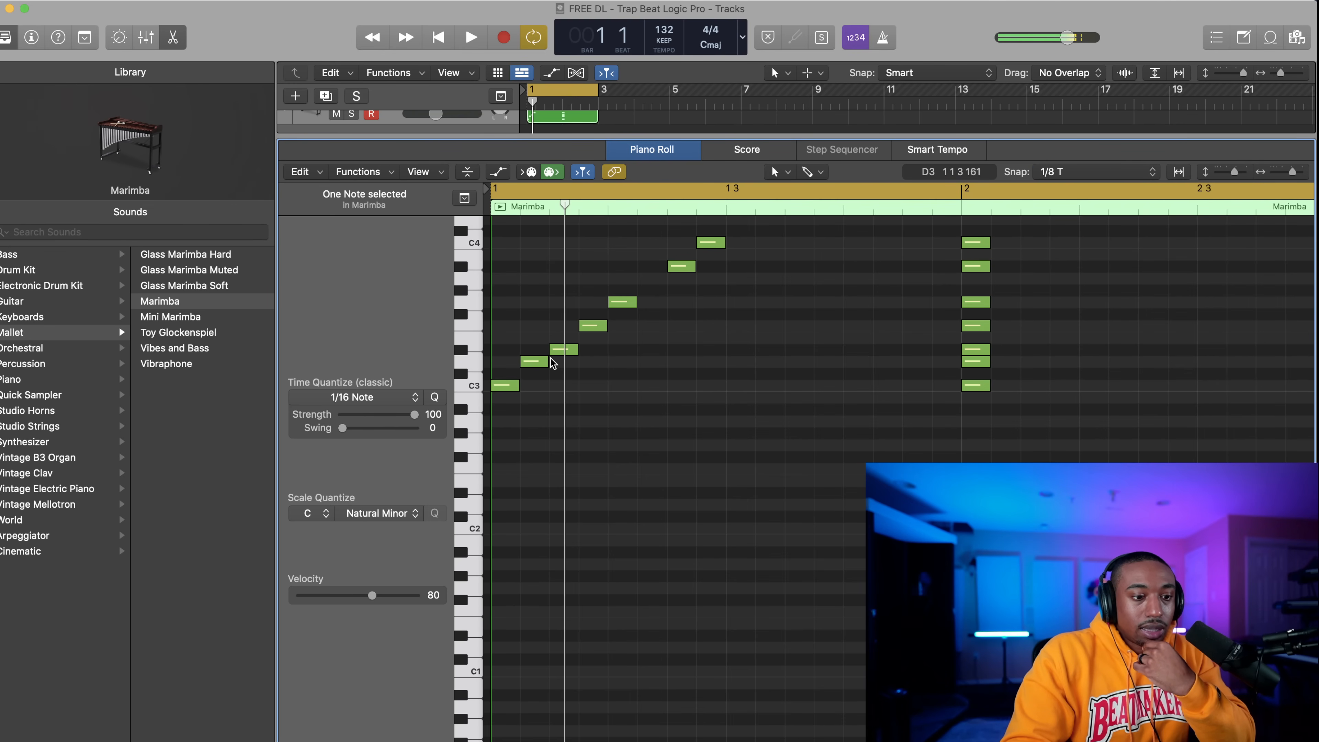
{"action": "scroll", "coordinate": [551, 357], "scroll_direction": "up", "scroll_amount": 5}
{"action": "scroll", "coordinate": [551, 357], "scroll_direction": "down", "scroll_amount": 3}
{"action": "scroll", "coordinate": [550, 357], "scroll_direction": "left", "scroll_amount": 3}
{"action": "scroll", "coordinate": [551, 357], "scroll_direction": "down", "scroll_amount": 2}
{"action": "scroll", "coordinate": [551, 357], "scroll_direction": "right", "scroll_amount": 2}
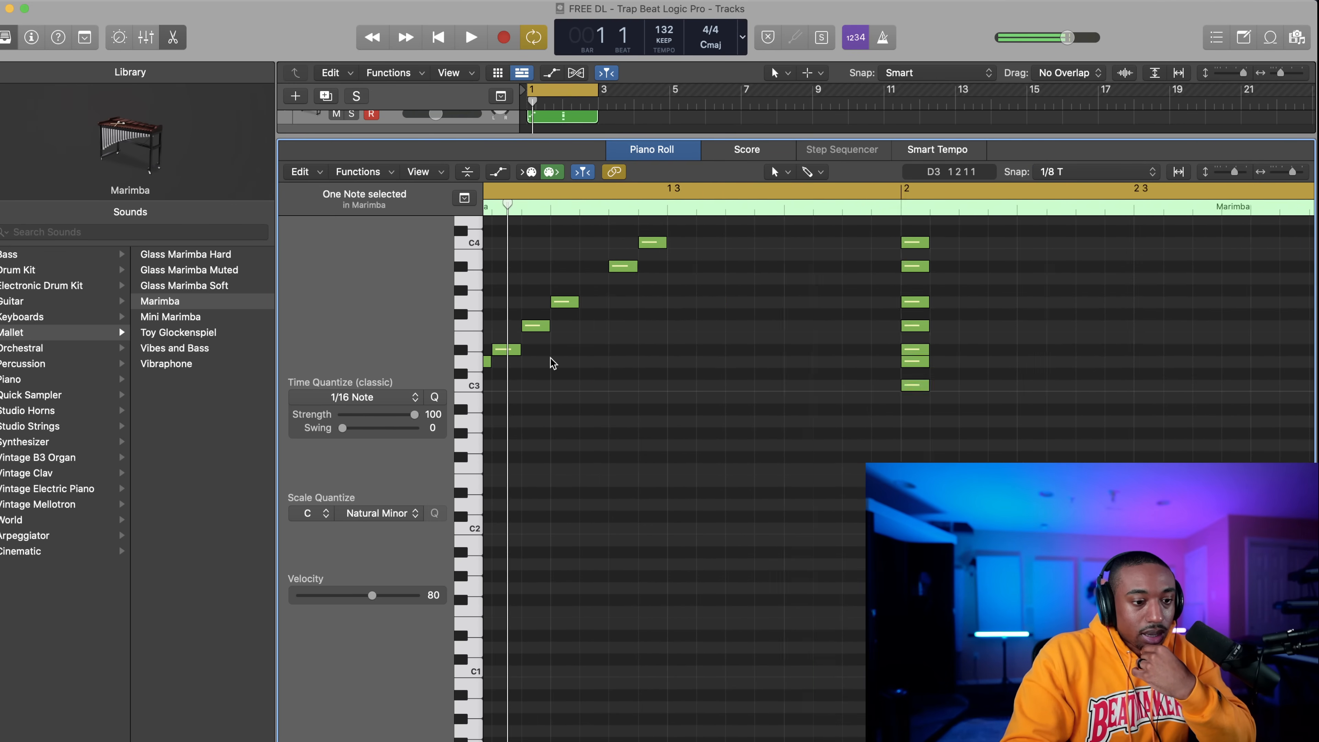
{"action": "scroll", "coordinate": [552, 362], "scroll_direction": "down", "scroll_amount": 5}
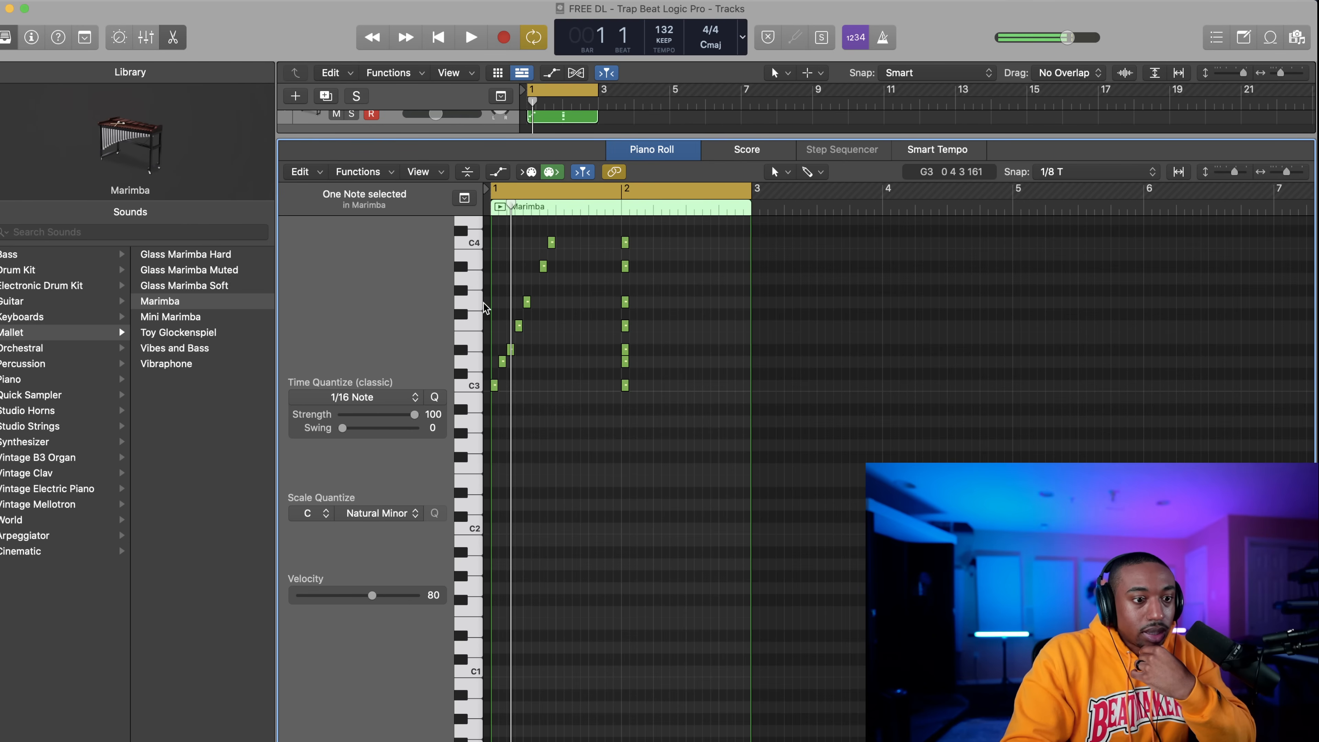
{"action": "scroll", "coordinate": [541, 299], "scroll_direction": "up", "scroll_amount": 5}
{"action": "scroll", "coordinate": [630, 306], "scroll_direction": "down", "scroll_amount": 2}
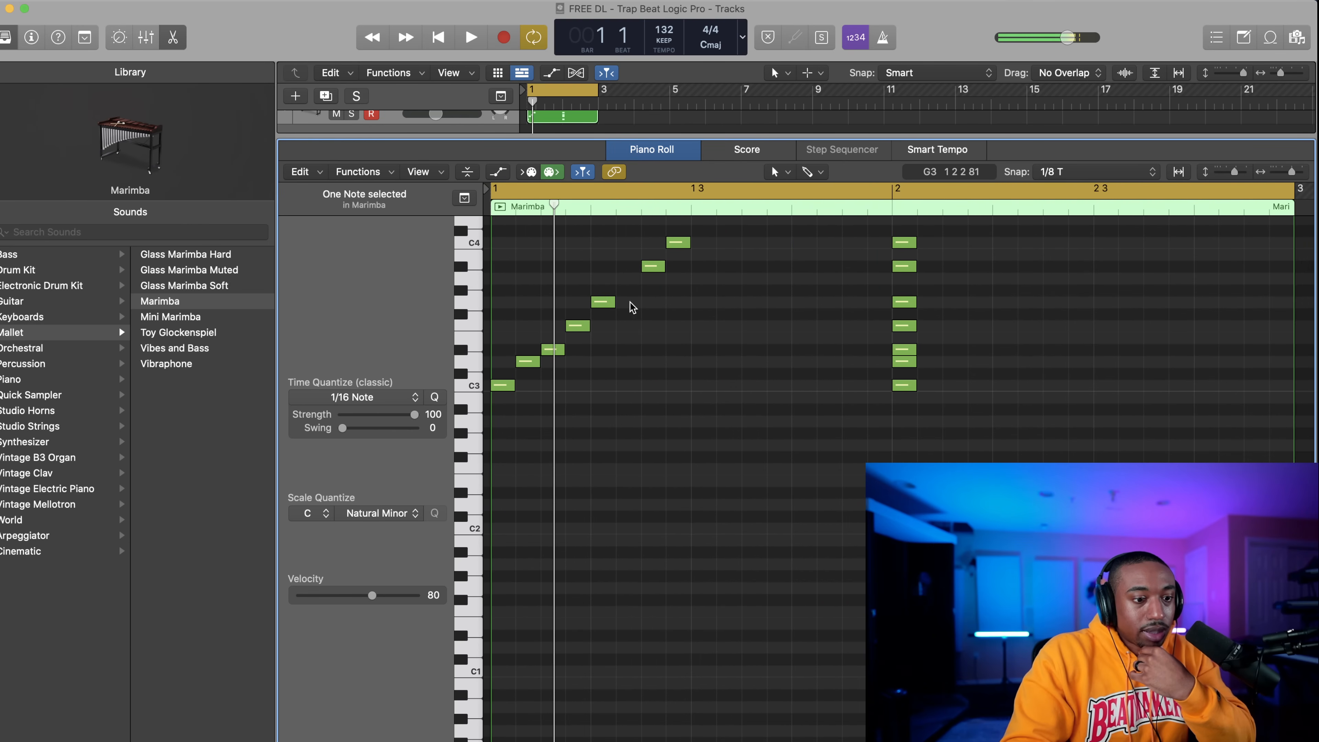
Set the Piano Roll snap value to 1/16 T and the time quantize value to 1/16 Triplet (1/24).
{"action": "left_click", "coordinate": [1082, 178]}
{"action": "left_click", "coordinate": [1083, 185]}
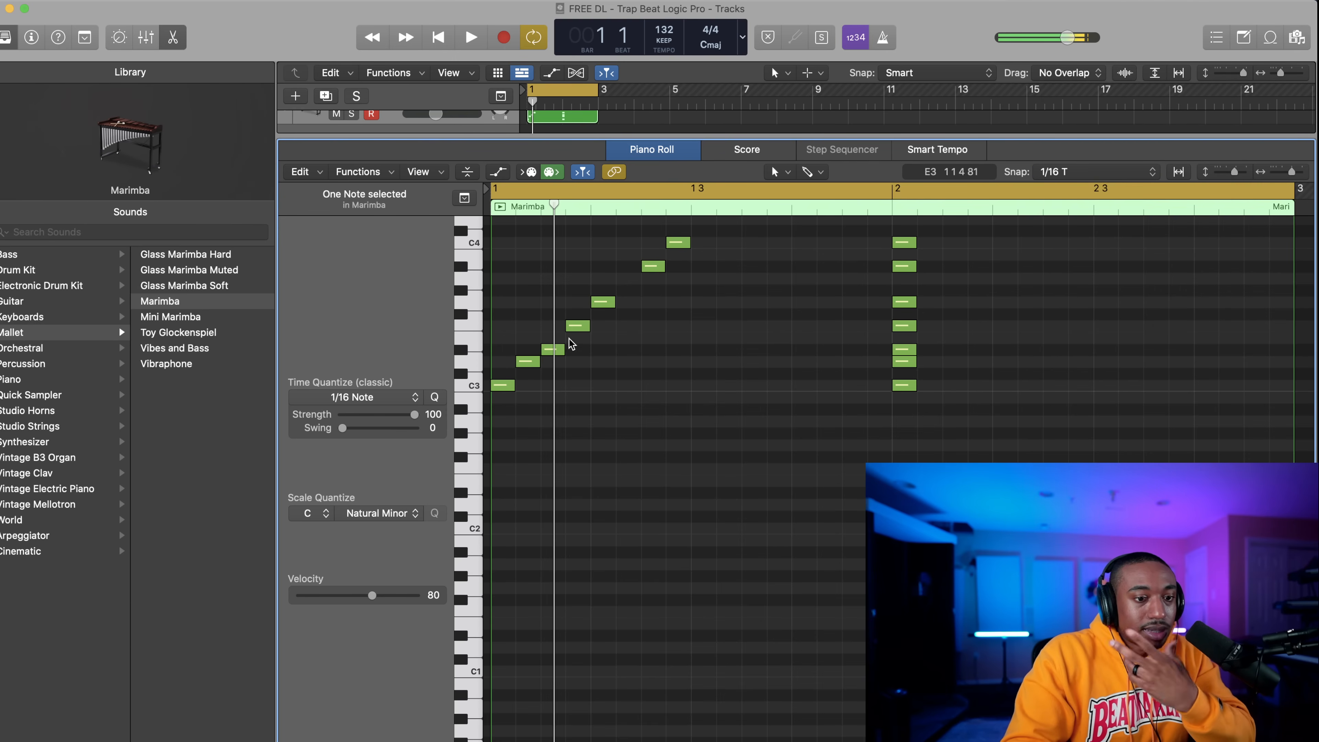
{"action": "scroll", "coordinate": [567, 339], "scroll_direction": "up", "scroll_amount": 4}
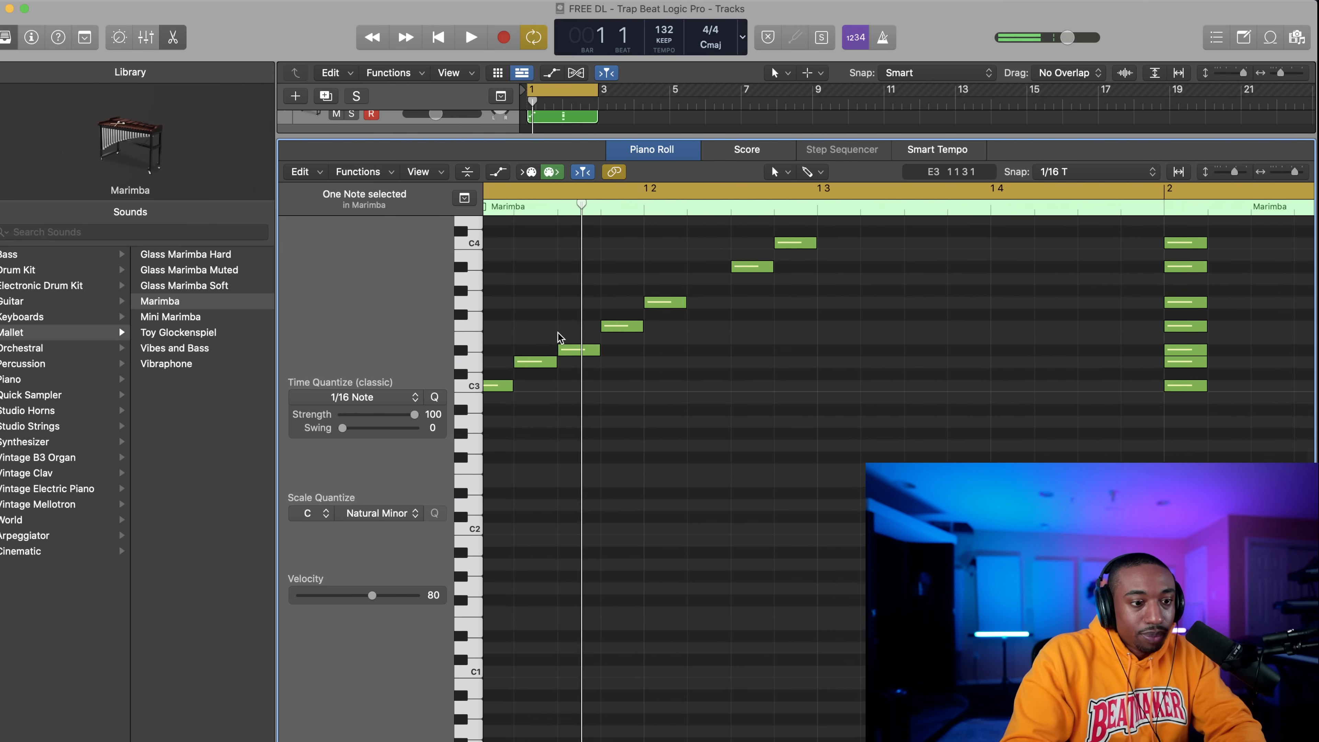
{"action": "scroll", "coordinate": [558, 332], "scroll_direction": "left", "scroll_amount": 2}
{"action": "left_click", "coordinate": [374, 398]}
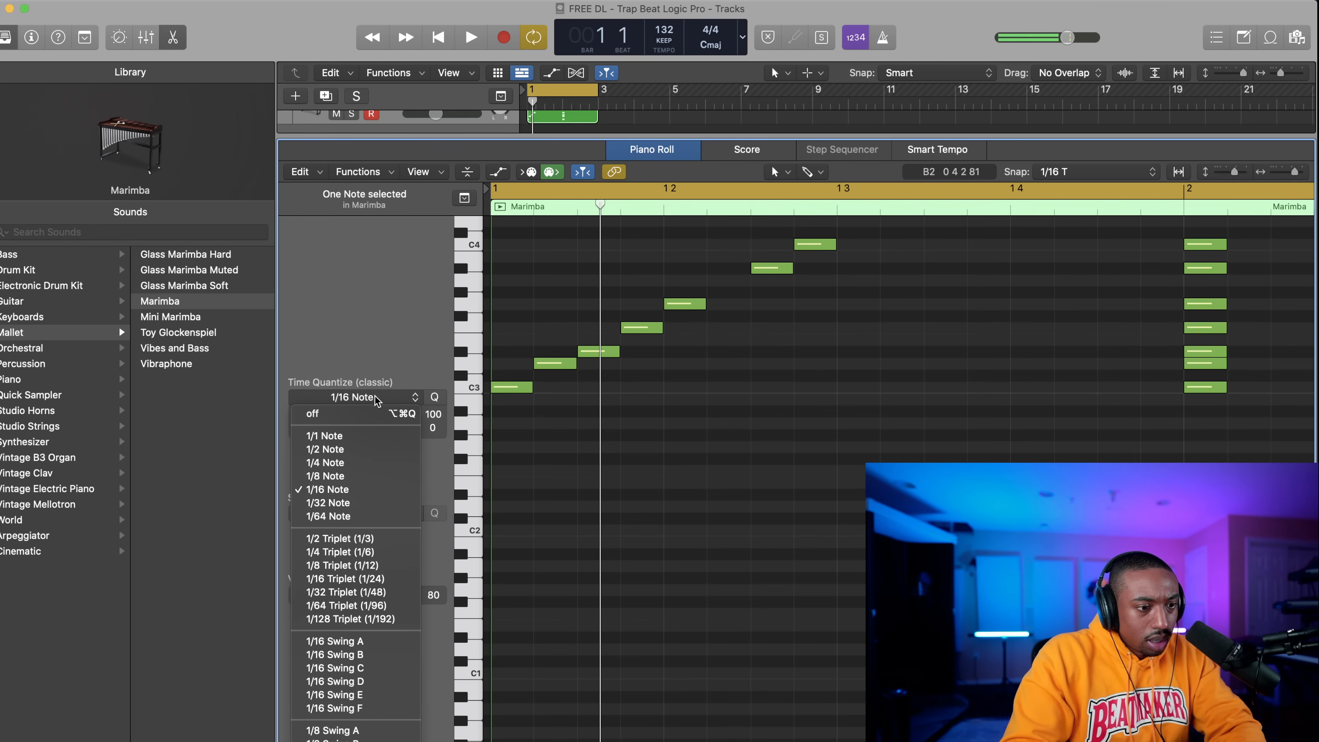
{"action": "left_click", "coordinate": [365, 577]}
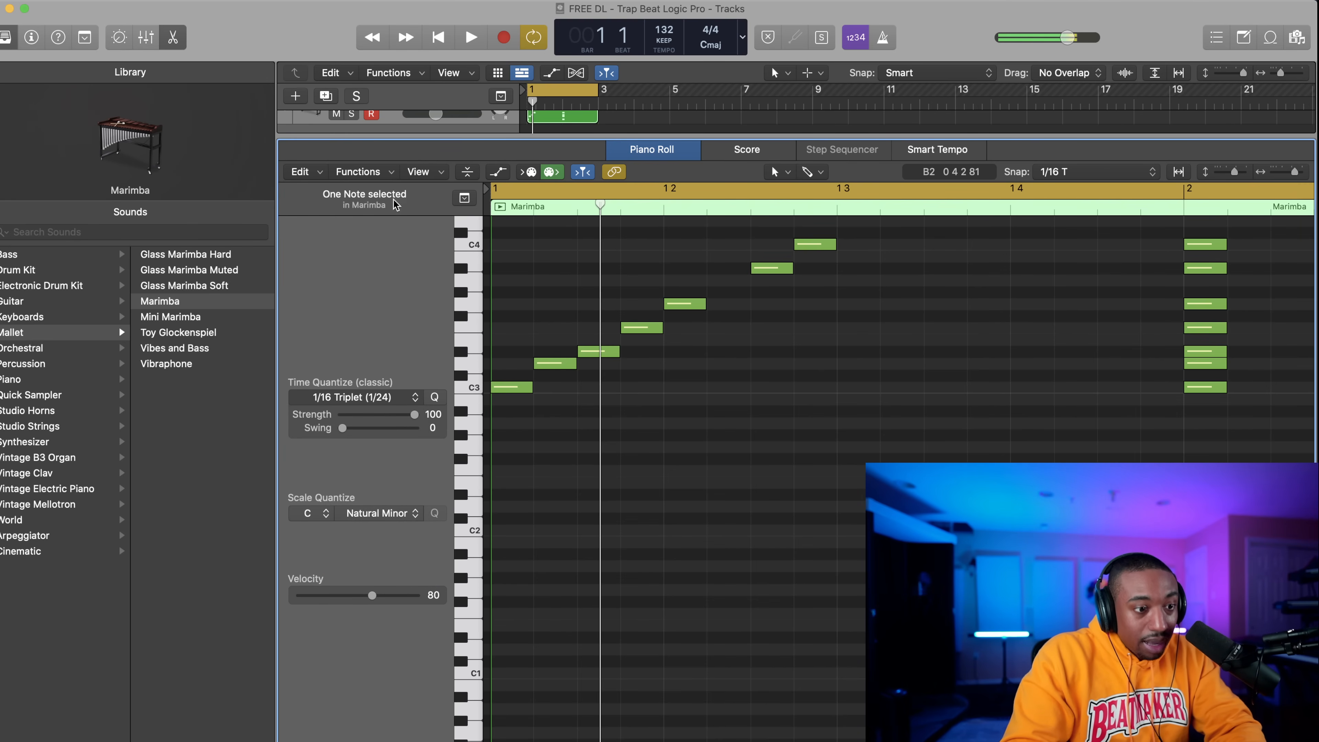
{"action": "left_click", "coordinate": [417, 171]}
{"action": "left_click", "coordinate": [386, 172]}
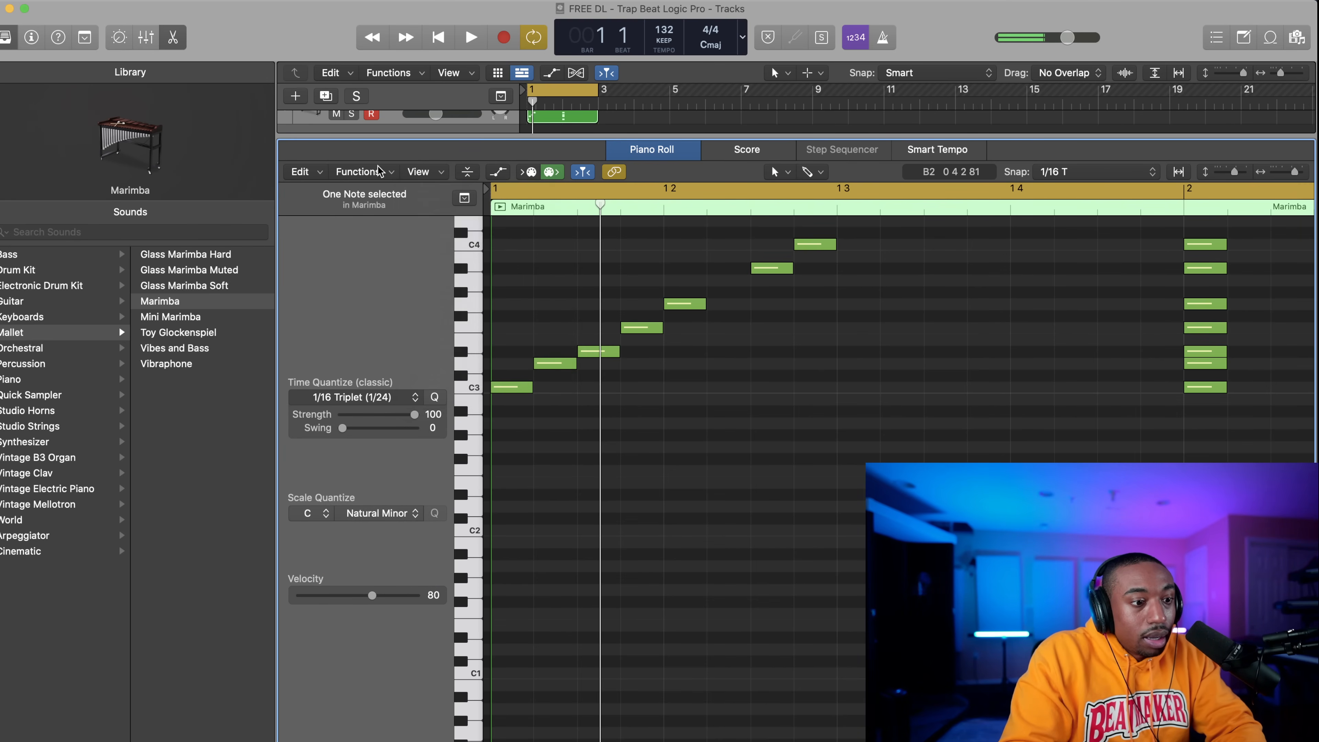
{"action": "left_click", "coordinate": [318, 173]}
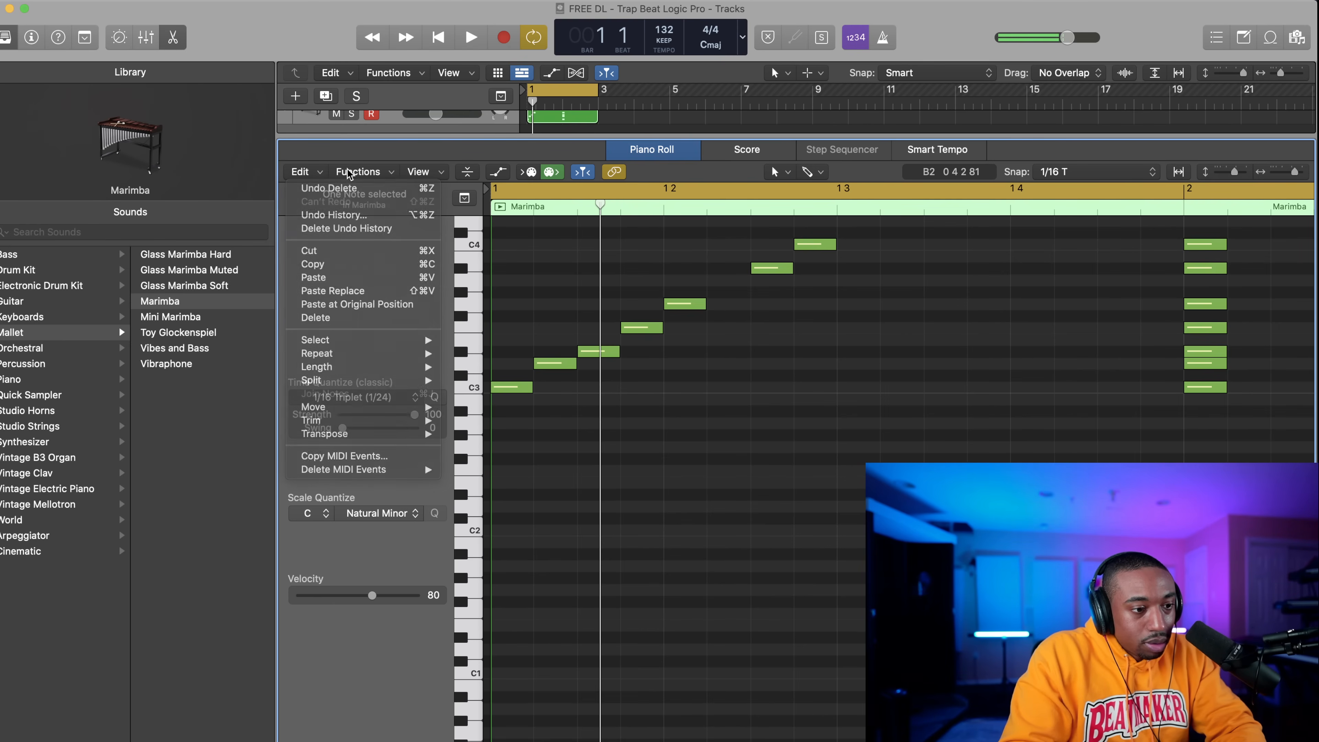
{"action": "left_click", "coordinate": [367, 168]}
{"action": "left_click", "coordinate": [368, 168]}
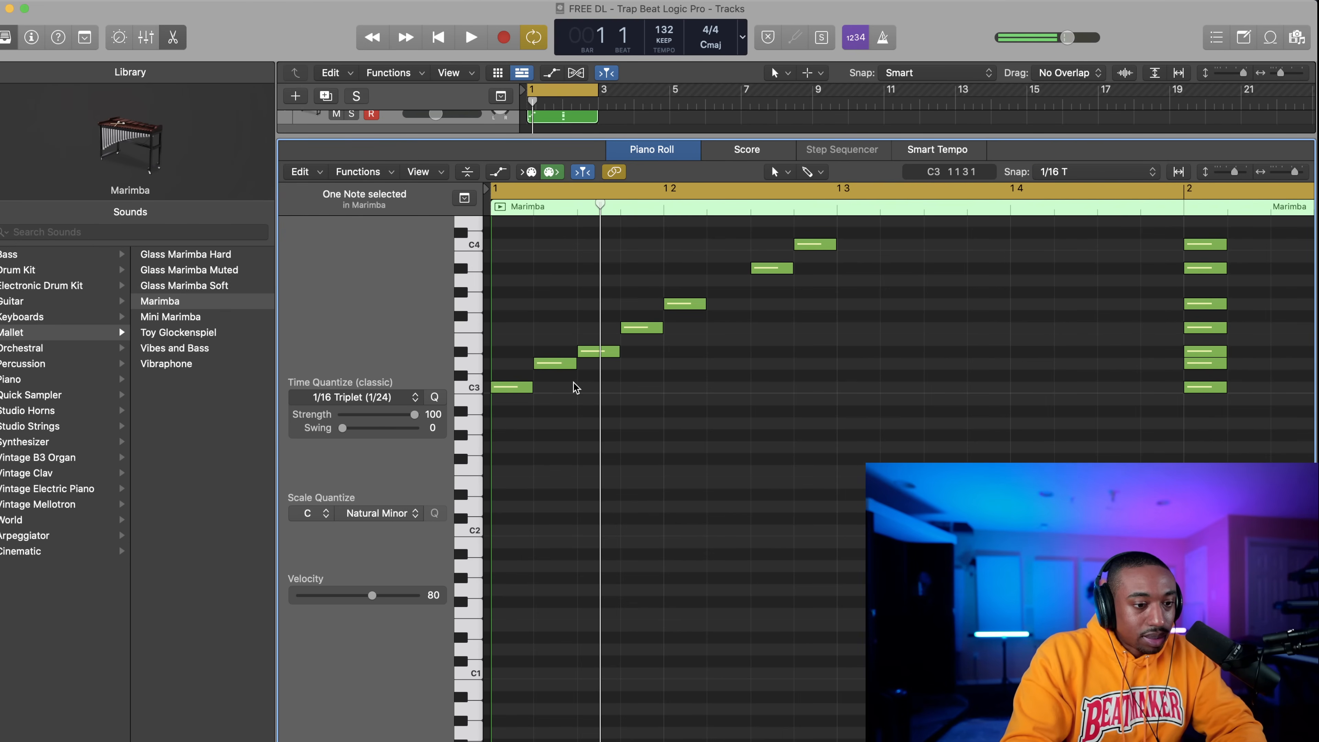
Lengthen the first C3 note of the run slightly and play the region.
{"action": "mouse_move", "coordinate": [526, 387]}
{"action": "left_mouse_down"}
{"action": "mouse_move", "coordinate": [495, 386]}
{"action": "mouse_move", "coordinate": [532, 389]}
{"action": "left_mouse_up"}
{"action": "key", "text": "super+Left"}
{"action": "key", "text": "super+Left"}
{"action": "key", "text": "super+Left"}
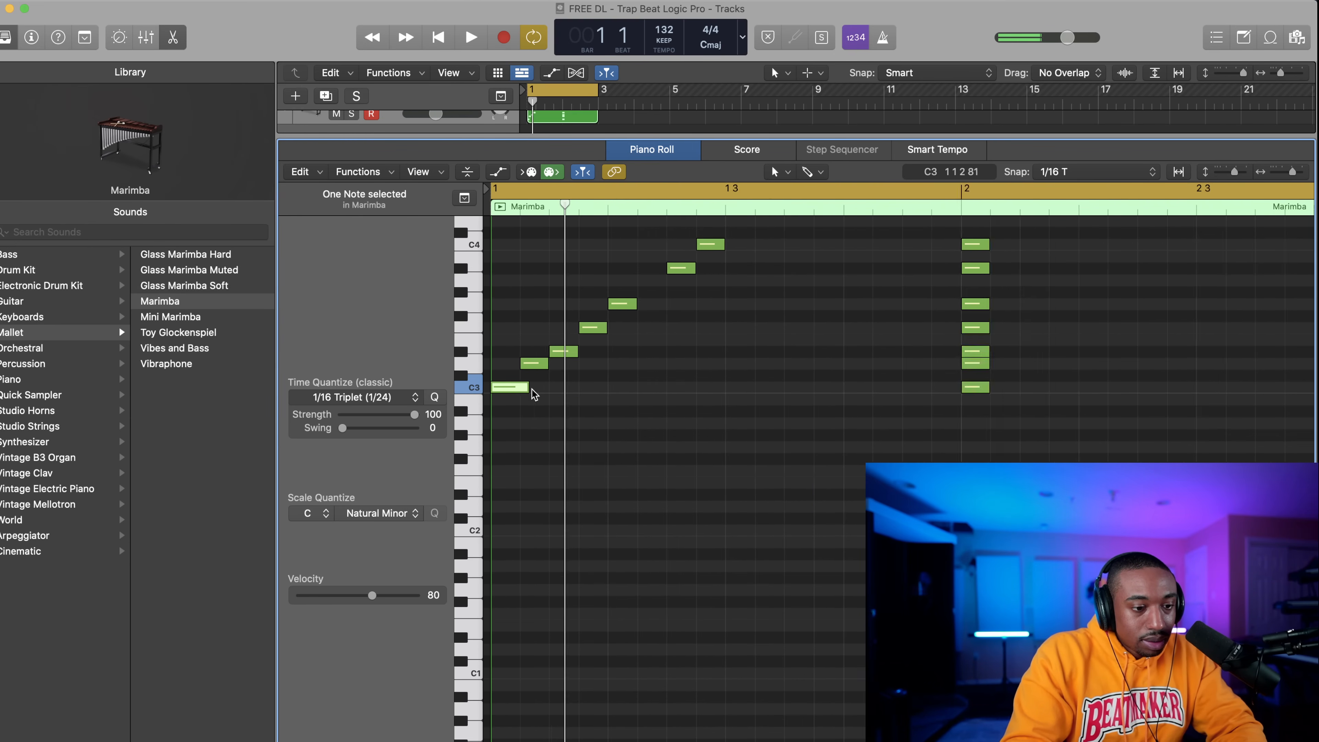
{"action": "key", "text": "space"}
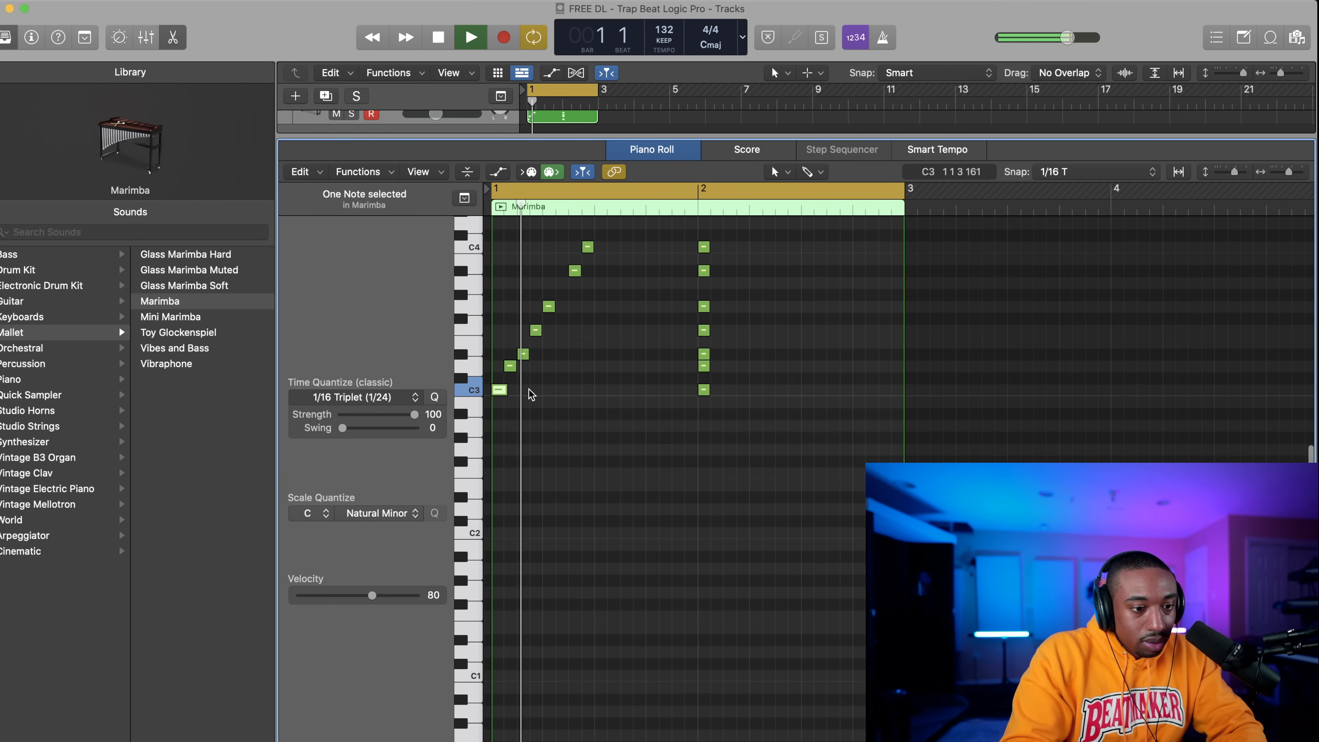
{"action": "key", "text": "space"}
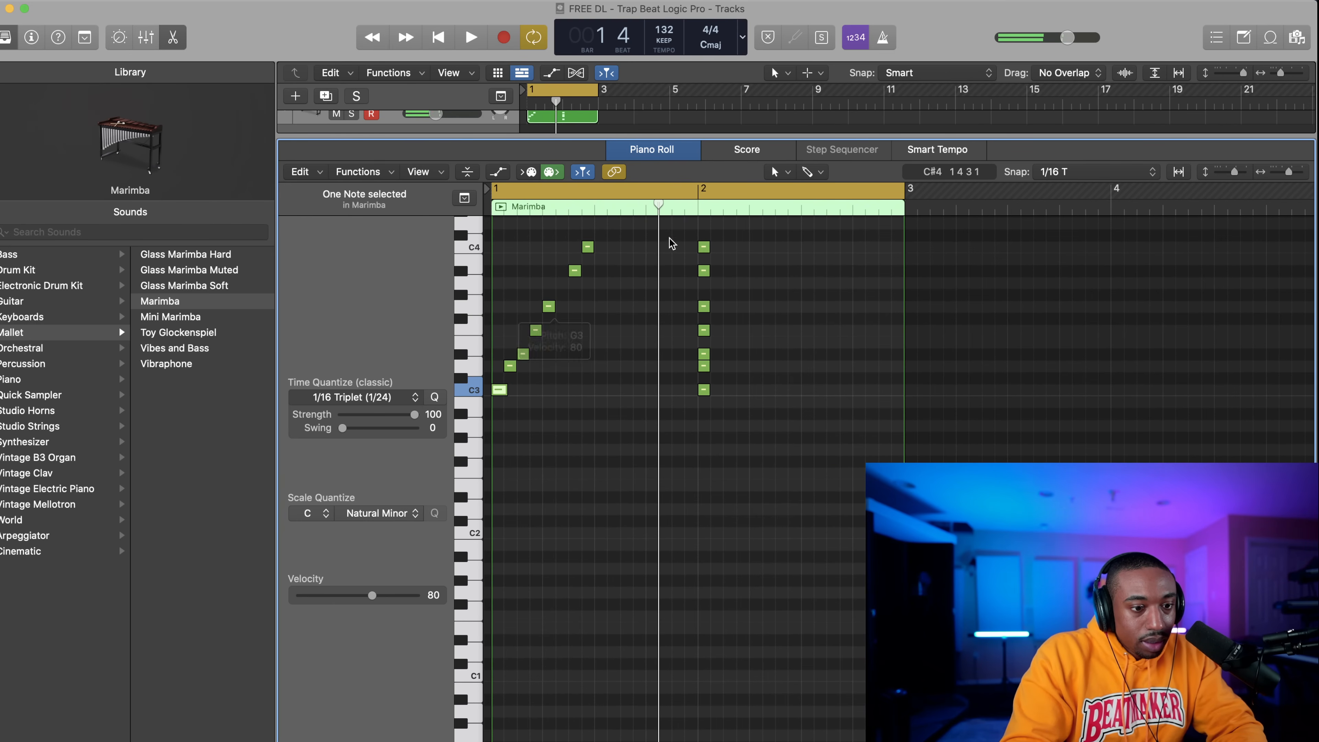
Shorten the cycle range to bar 1 only and play it.
{"action": "left_click", "coordinate": [699, 192]}
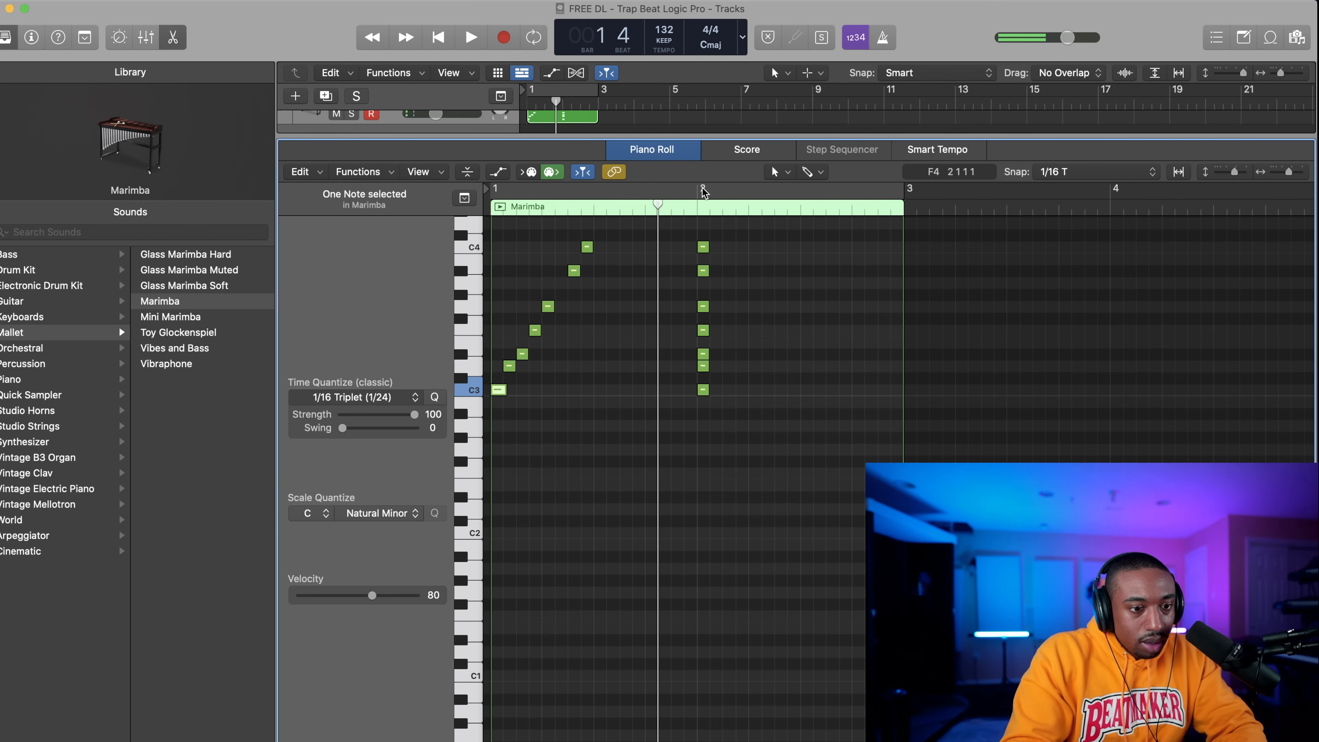
{"action": "left_click_drag", "start_coordinate": [704, 193], "coordinate": [461, 192]}
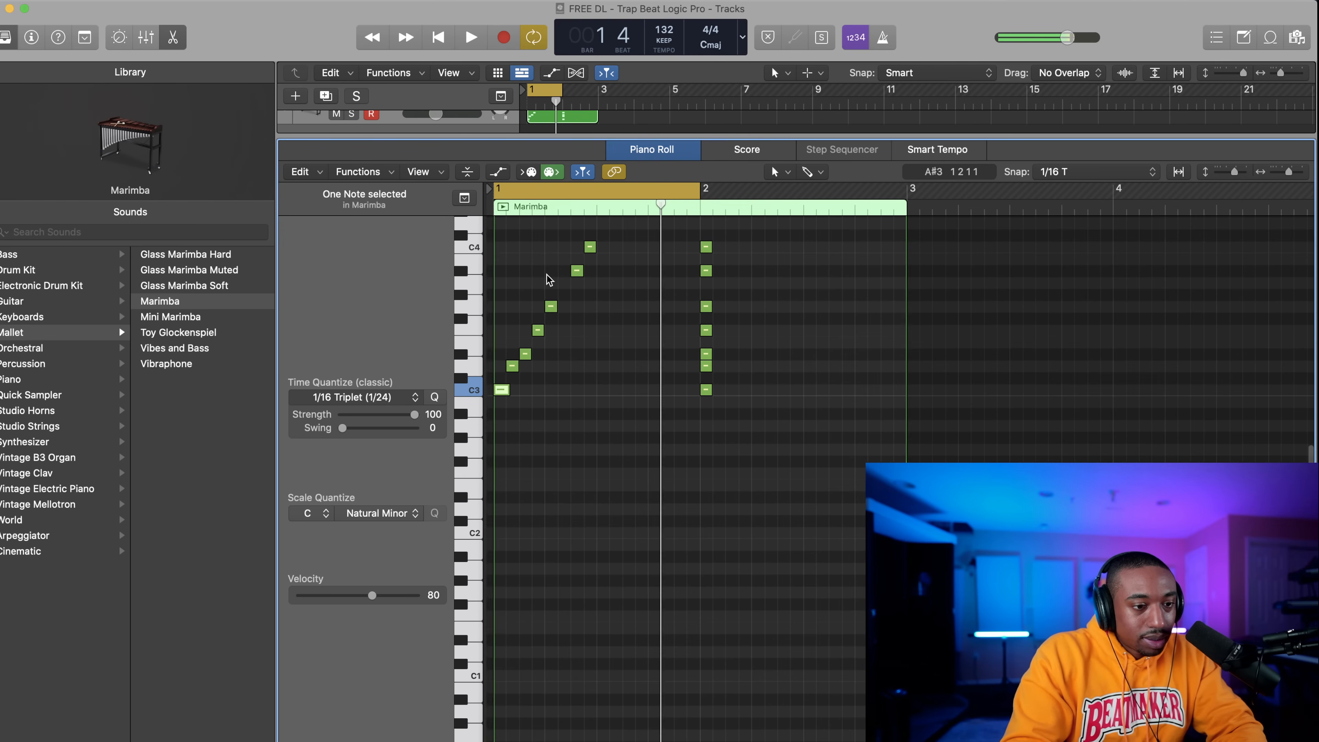
{"action": "key", "text": "space"}
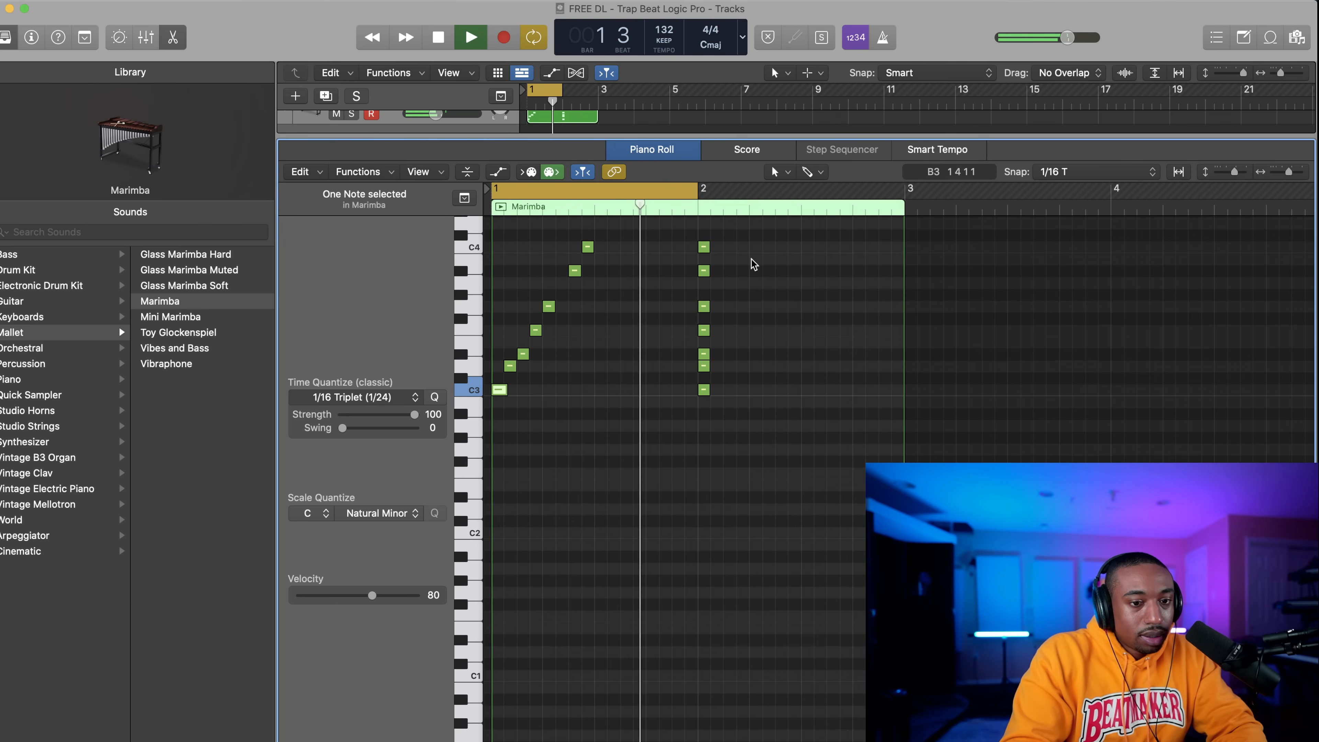
{"action": "key", "text": "space"}
Set the Piano Roll snap value to 1/16 and the time quantize value to 1/16 Note.
{"action": "left_click", "coordinate": [1091, 171]}
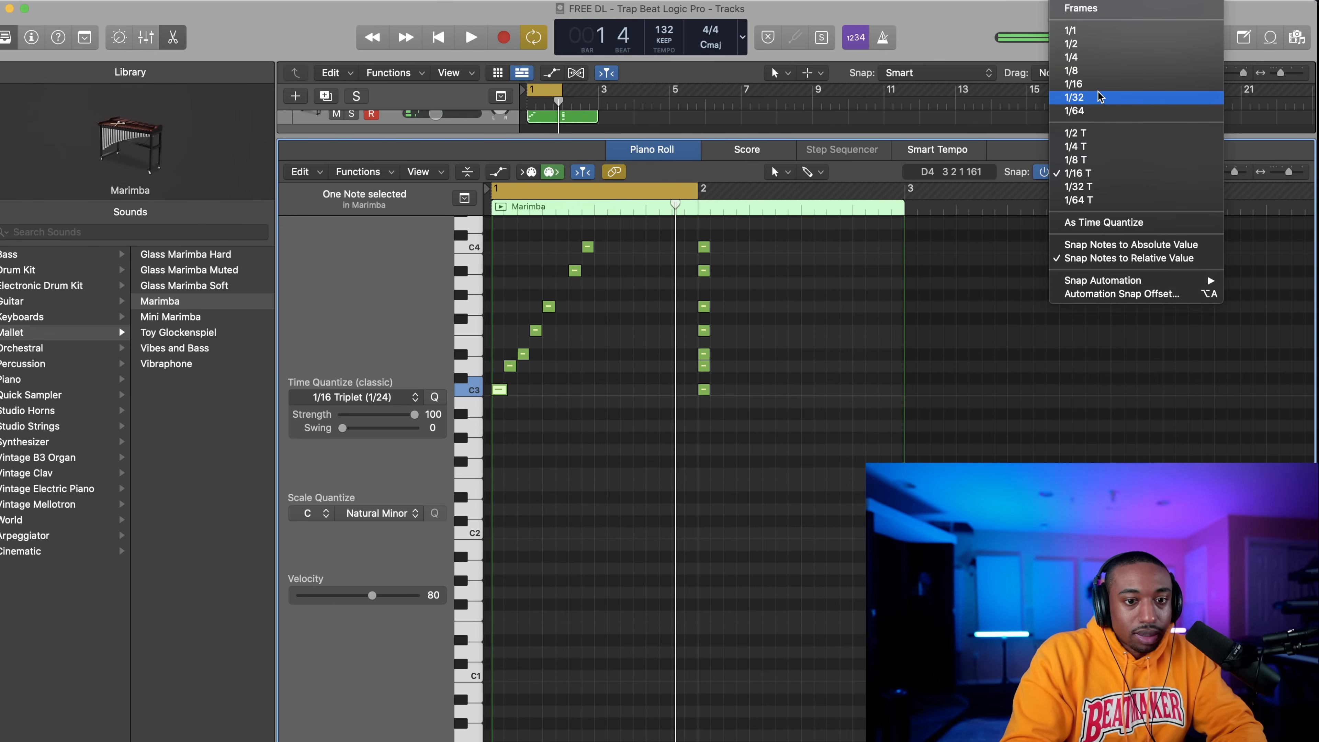
{"action": "left_click", "coordinate": [1083, 83]}
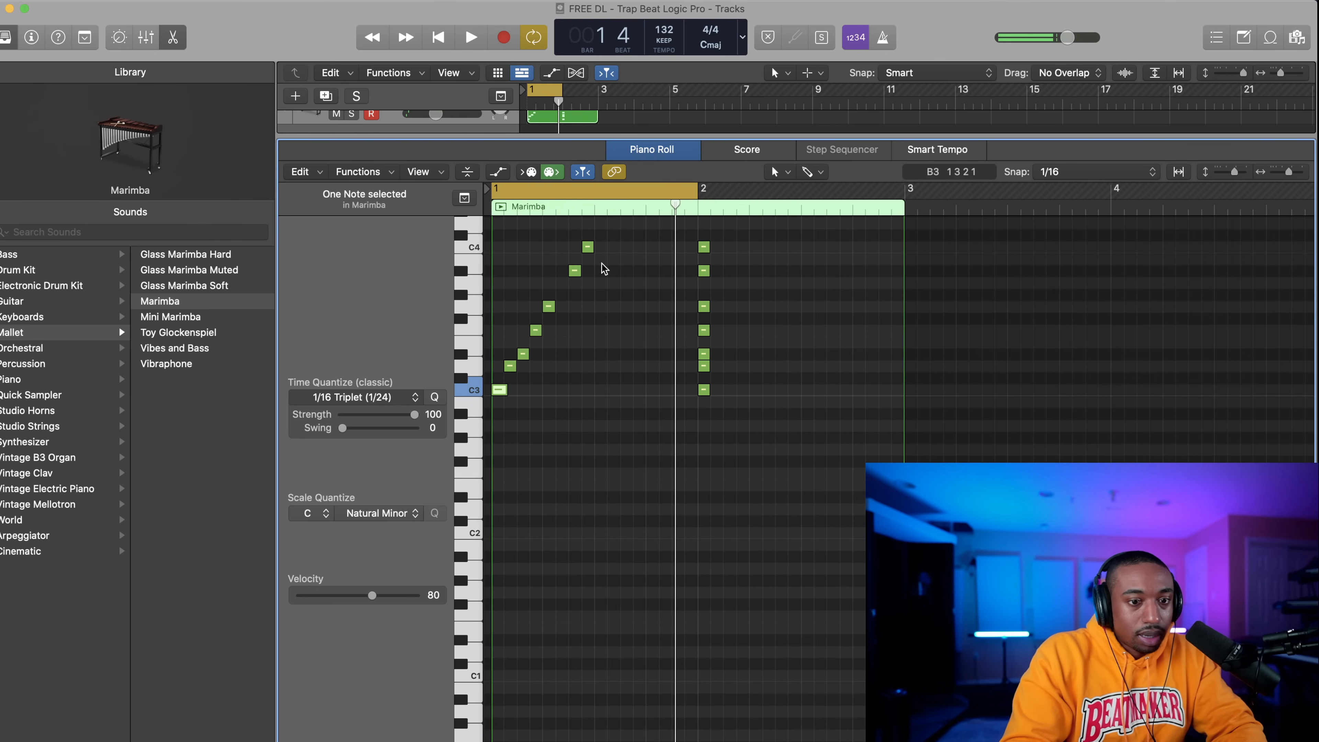
{"action": "left_click", "coordinate": [369, 396]}
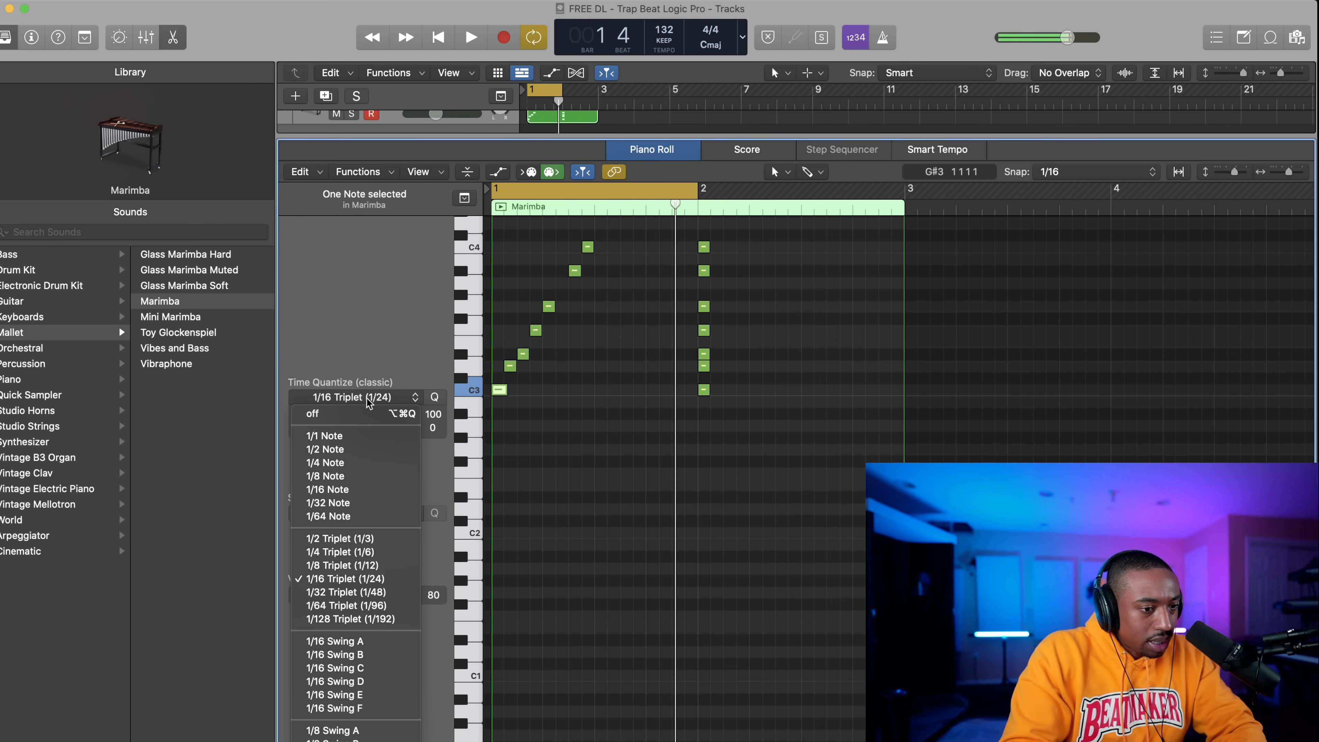
{"action": "left_click", "coordinate": [344, 494]}
Shorten the first C3 note of the run to one sixteenth.
{"action": "scroll", "coordinate": [565, 306], "scroll_direction": "down", "scroll_amount": 3}
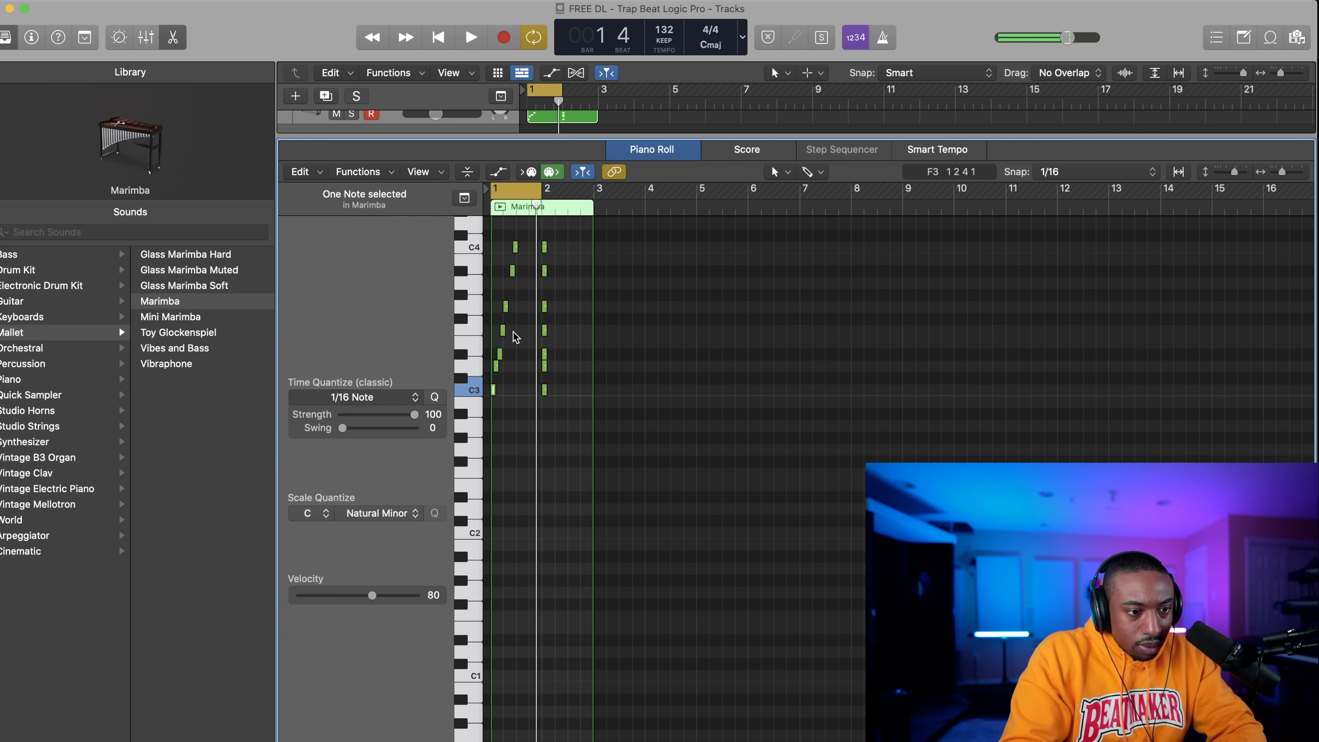
{"action": "scroll", "coordinate": [509, 333], "scroll_direction": "up", "scroll_amount": 3}
{"action": "scroll", "coordinate": [548, 335], "scroll_direction": "left", "scroll_amount": 2}
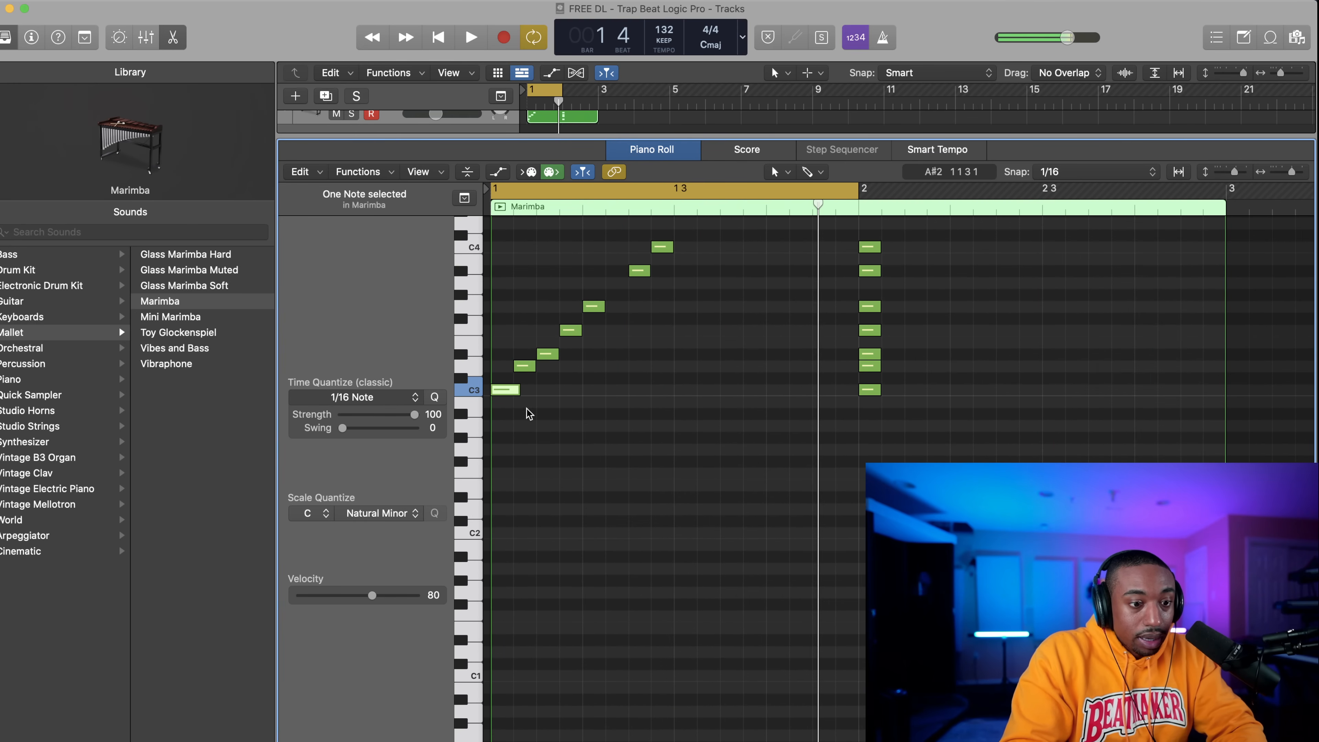
{"action": "left_click", "coordinate": [519, 401], "text": "super"}
{"action": "left_click_drag", "start_coordinate": [520, 398], "coordinate": [514, 389]}
Move the run's A#3 and C4 notes one sixteenth earlier to close the gap after G3, and play the bar.
{"action": "left_click", "coordinate": [525, 366]}
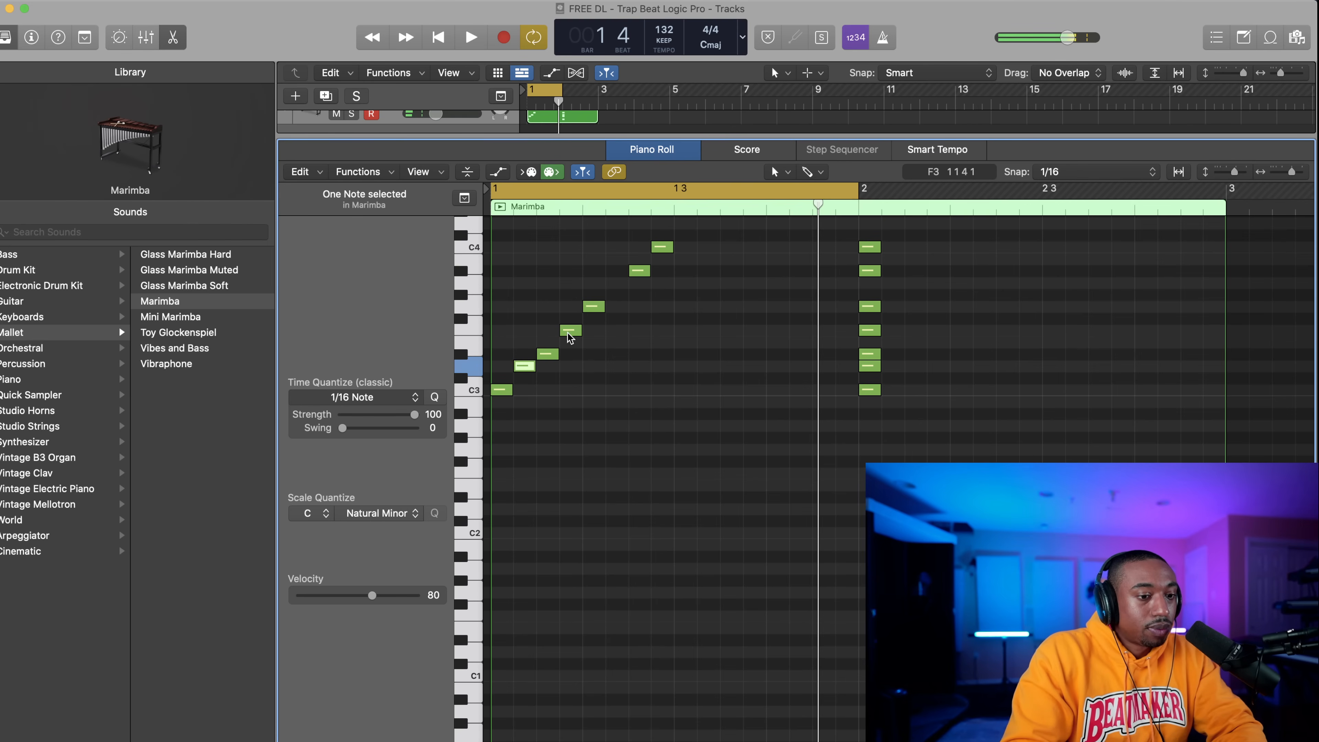
{"action": "mouse_move", "coordinate": [642, 272]}
{"action": "left_mouse_down"}
{"action": "mouse_move", "coordinate": [619, 272]}
{"action": "mouse_move", "coordinate": [632, 249]}
{"action": "left_mouse_up"}
{"action": "left_click", "coordinate": [655, 248]}
{"action": "key", "text": "space"}
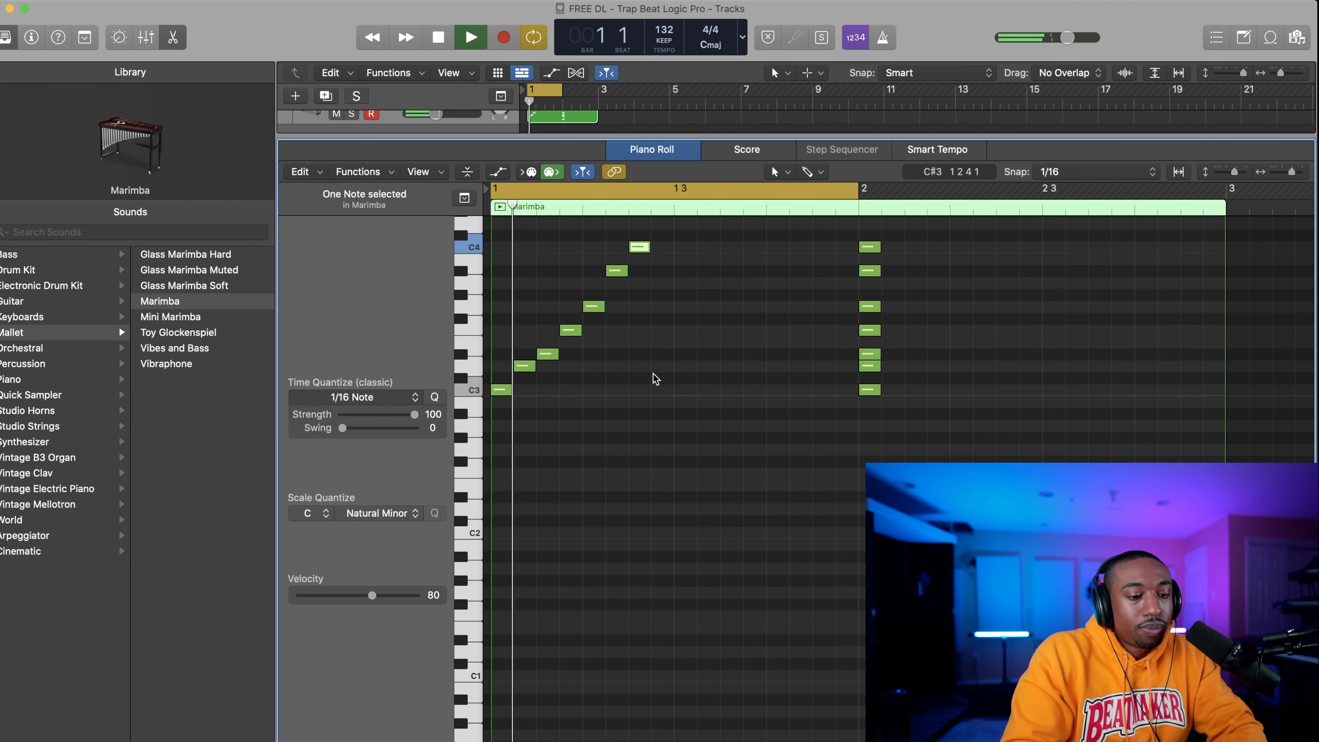
{"action": "left_click", "coordinate": [677, 390]}
{"action": "key", "text": "space"}
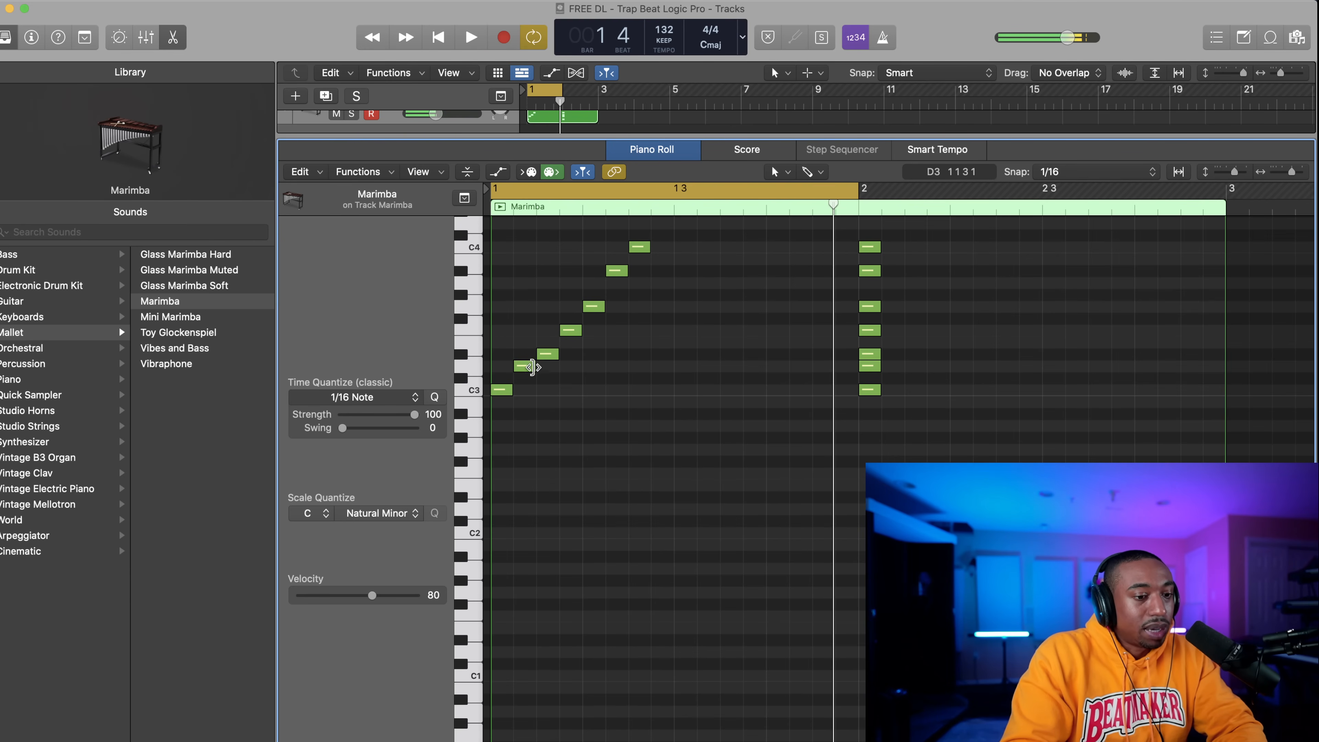
Delay the run's notes and play the bar: D3 and A#3 by one sixteenth, D#3 and C4 by two, and F3 by three.
{"action": "left_click", "coordinate": [532, 366]}
{"action": "left_click_drag", "start_coordinate": [532, 367], "coordinate": [642, 333]}
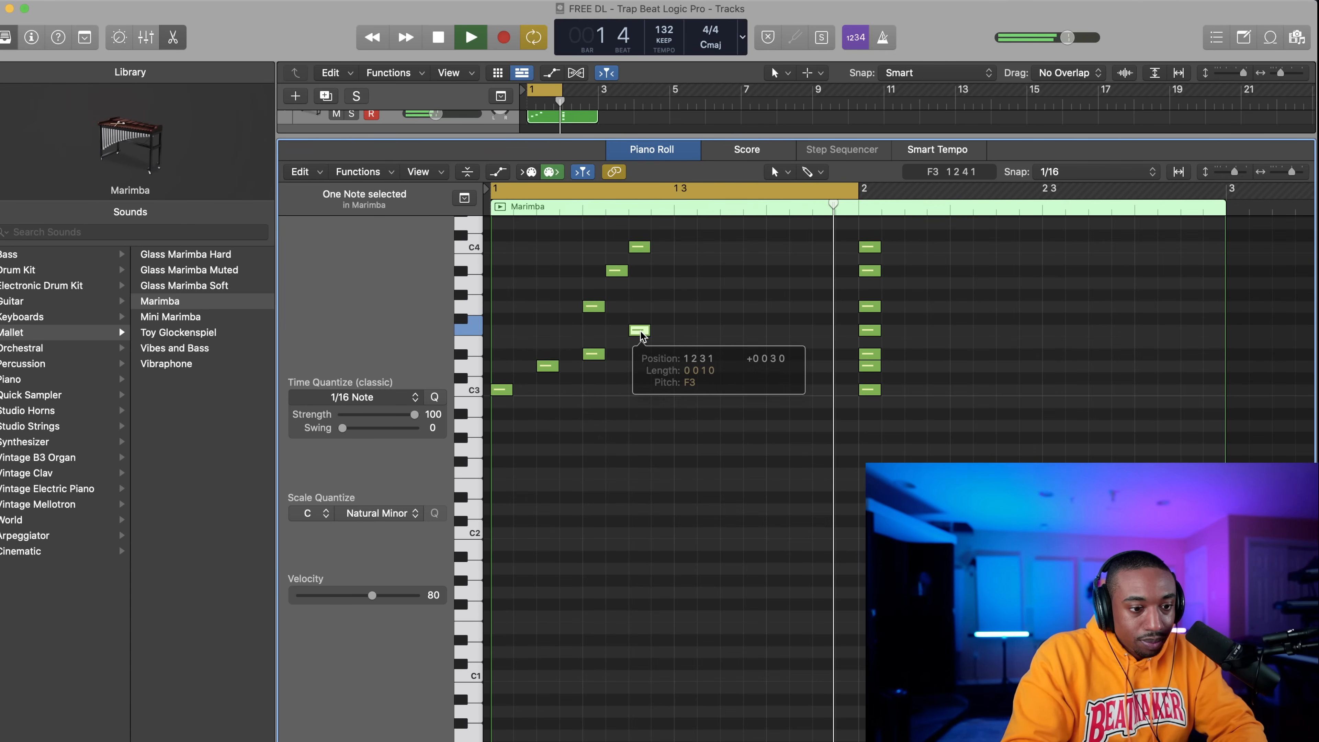
{"action": "key", "text": "space"}
{"action": "left_click_drag", "start_coordinate": [617, 271], "coordinate": [683, 252]}
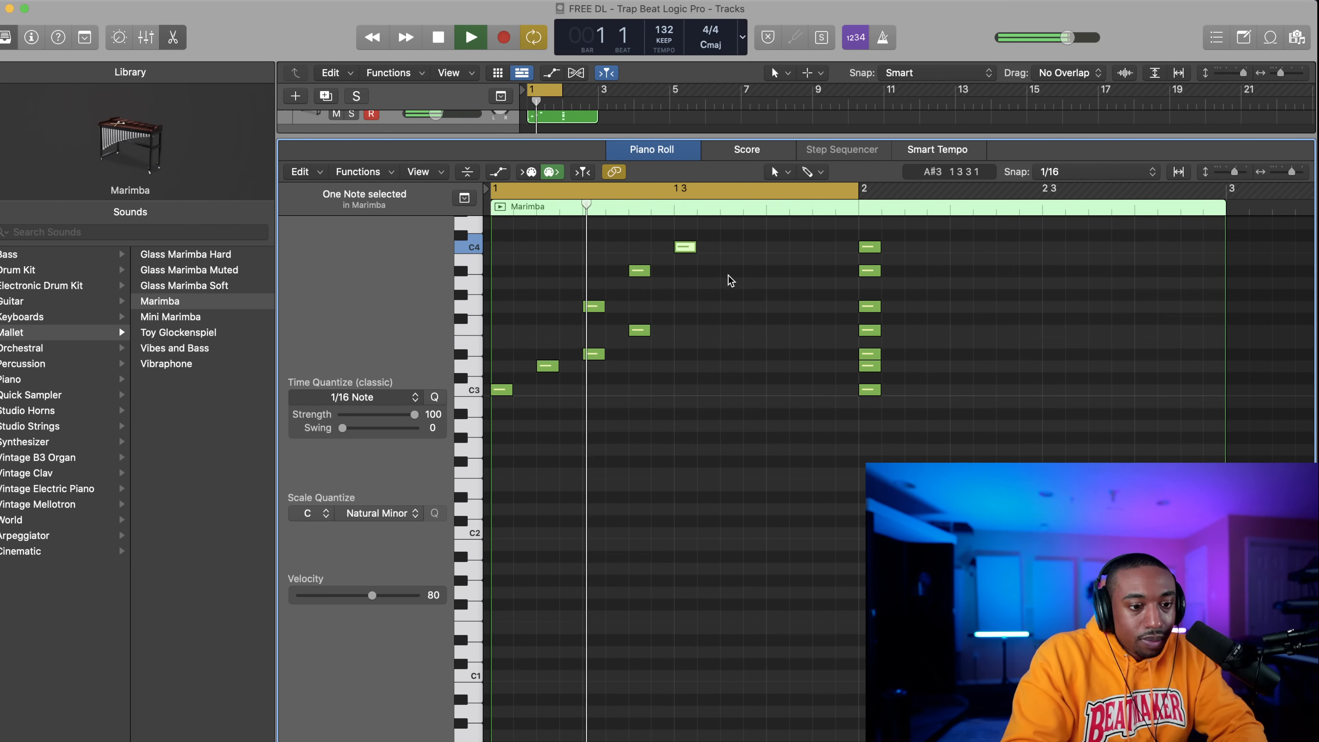
Add descending notes after C4: A#3 at 1 3 3, G3 at 1 4 1, F3 at 1 4 2 and D3 at 1 4 3.
{"action": "left_click", "coordinate": [726, 271]}
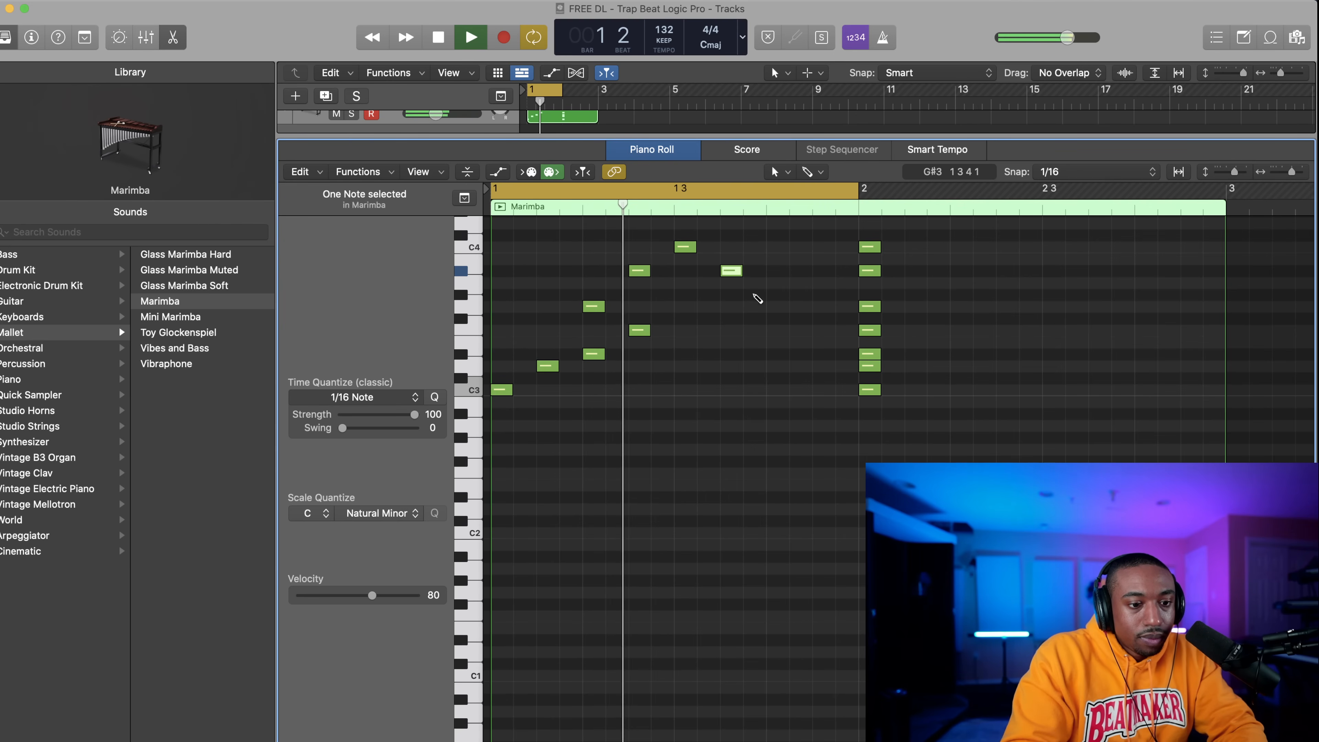
{"action": "left_click", "coordinate": [775, 307]}
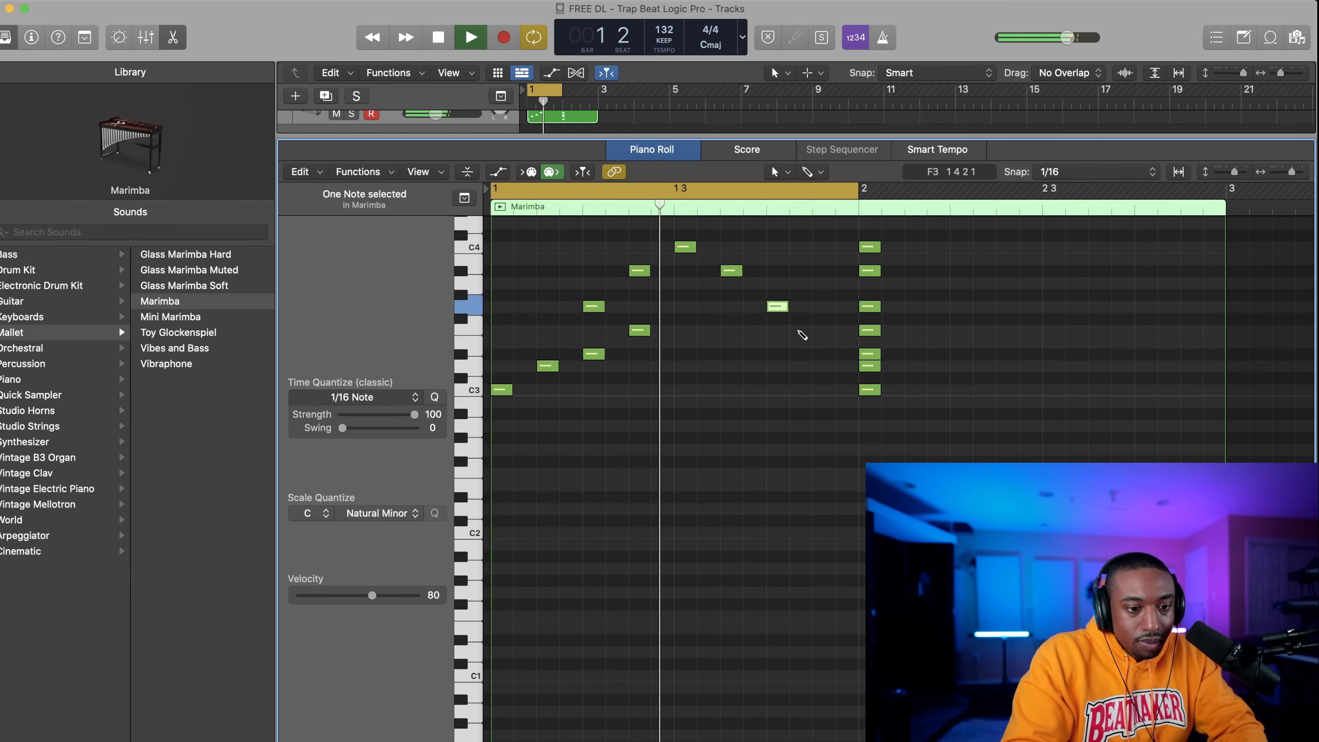
{"action": "left_click", "coordinate": [798, 332]}
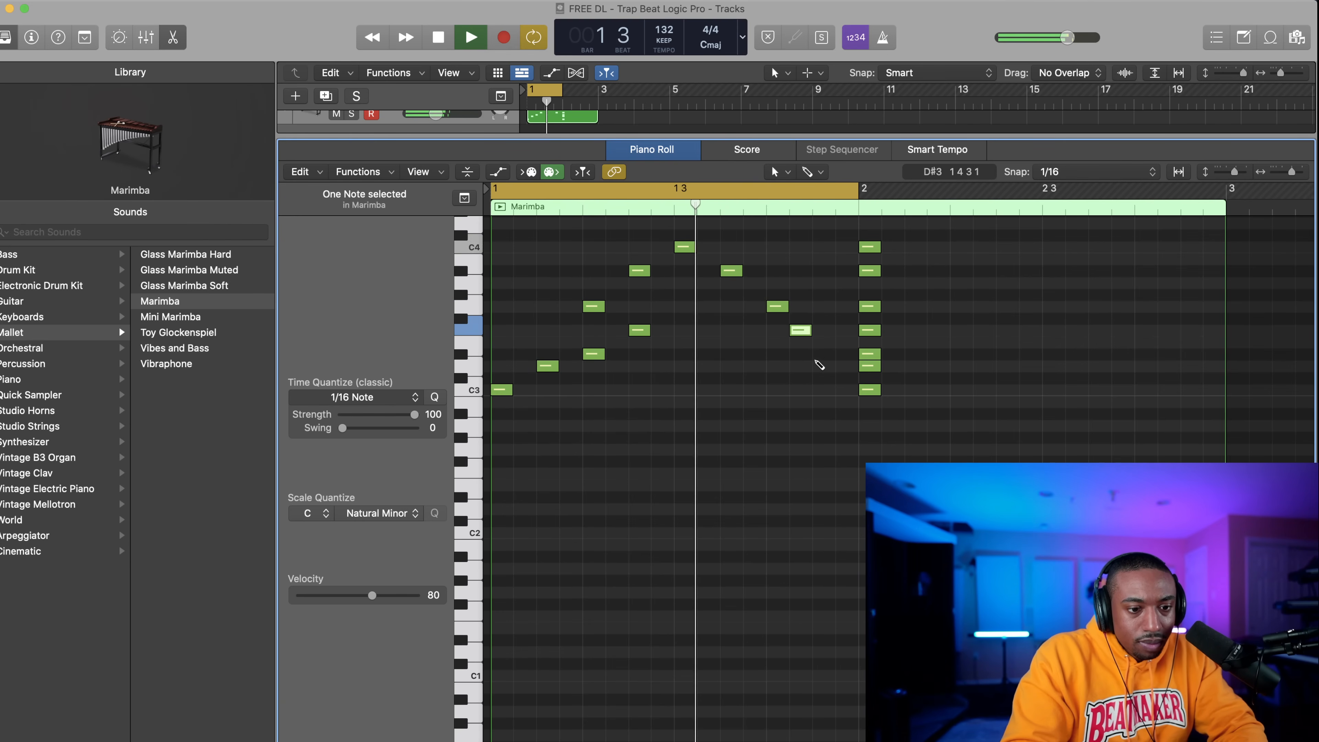
{"action": "left_click", "coordinate": [816, 366]}
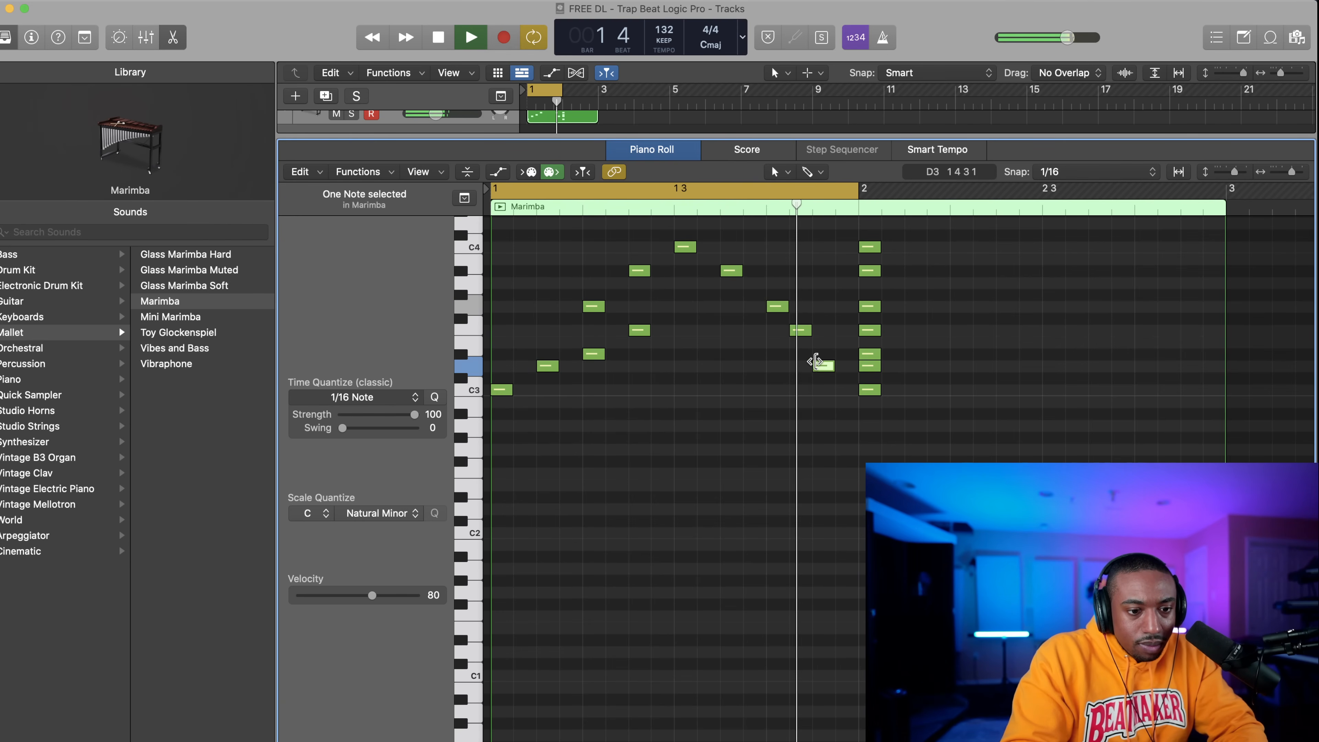
Delete the descending F3, move the last D3 one sixteenth earlier and up to D#3, and play the bar.
{"action": "left_click", "coordinate": [802, 330]}
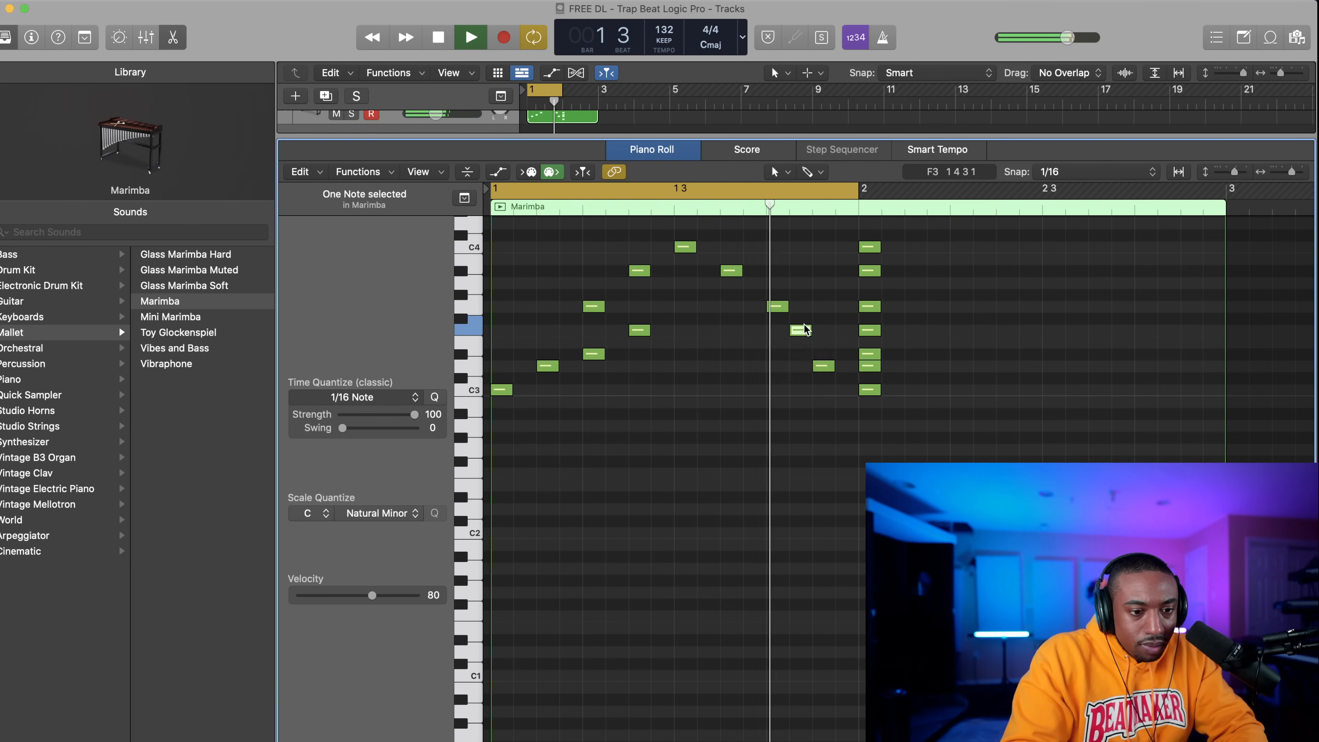
{"action": "key", "text": "BackSpace"}
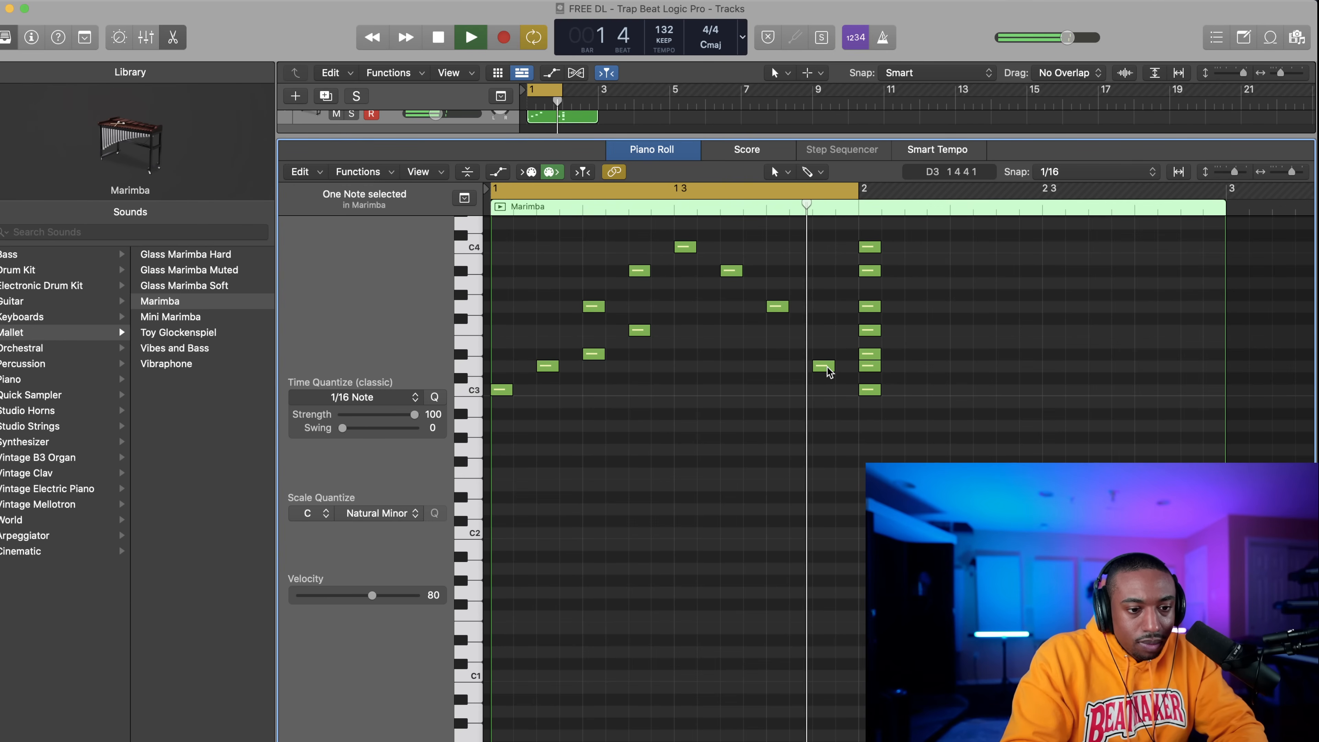
{"action": "left_click_drag", "start_coordinate": [828, 369], "coordinate": [803, 354]}
{"action": "key", "text": "space"}
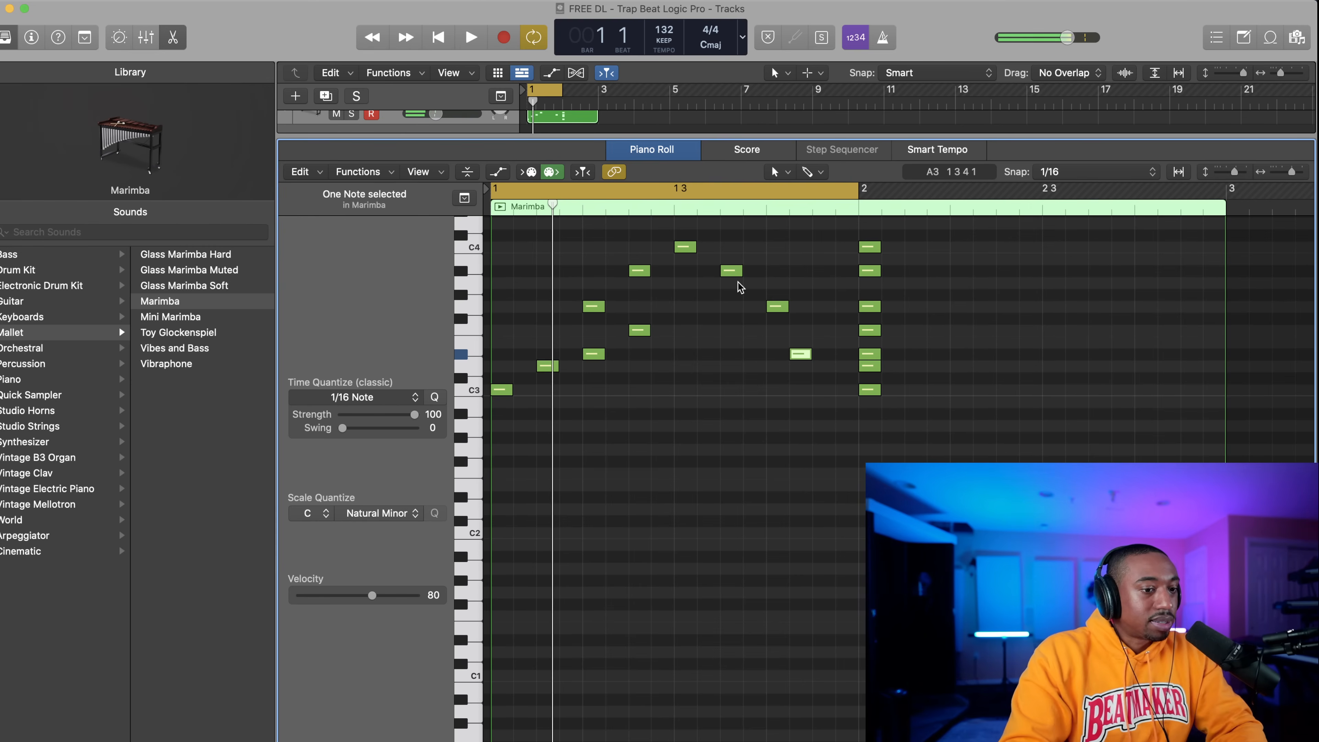
{"action": "key", "text": "super+Right"}
{"action": "key", "text": "super+Right"}
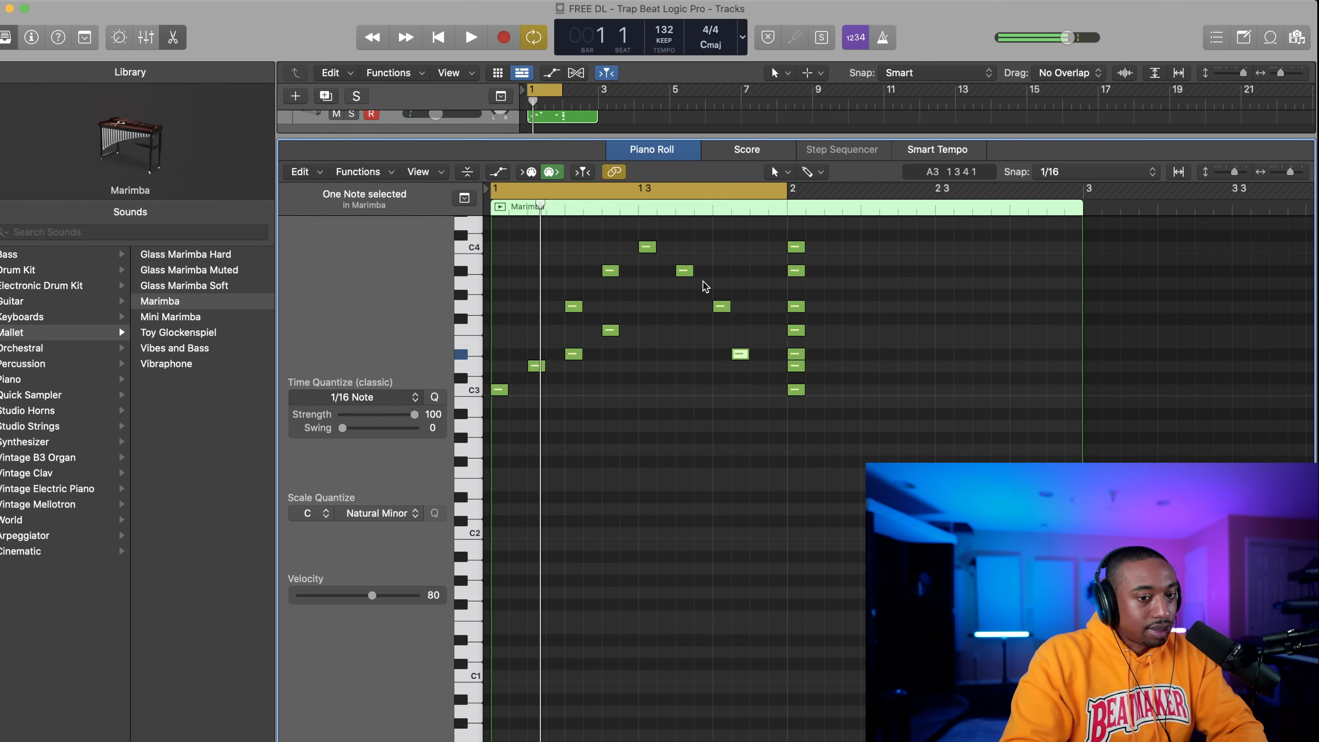
{"action": "key", "text": "space"}
{"action": "key", "text": "super+Left"}
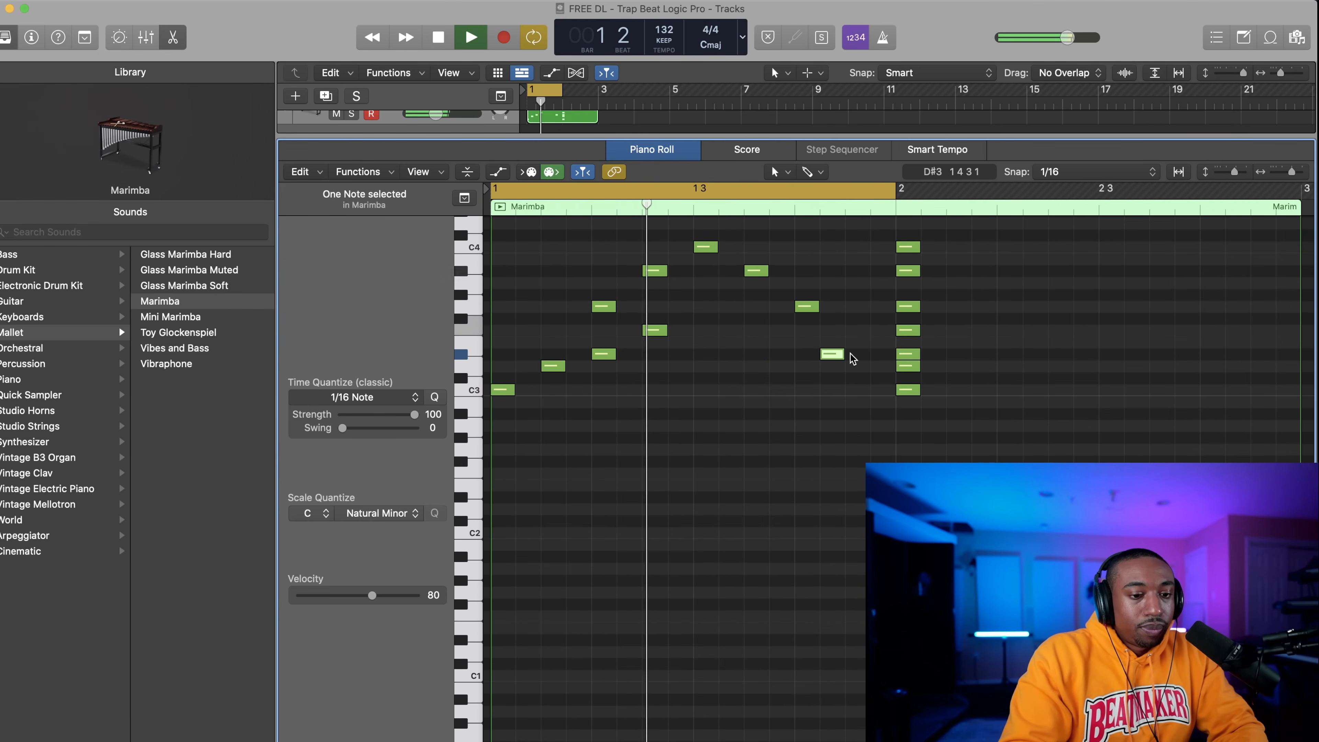
{"action": "key", "text": "space"}
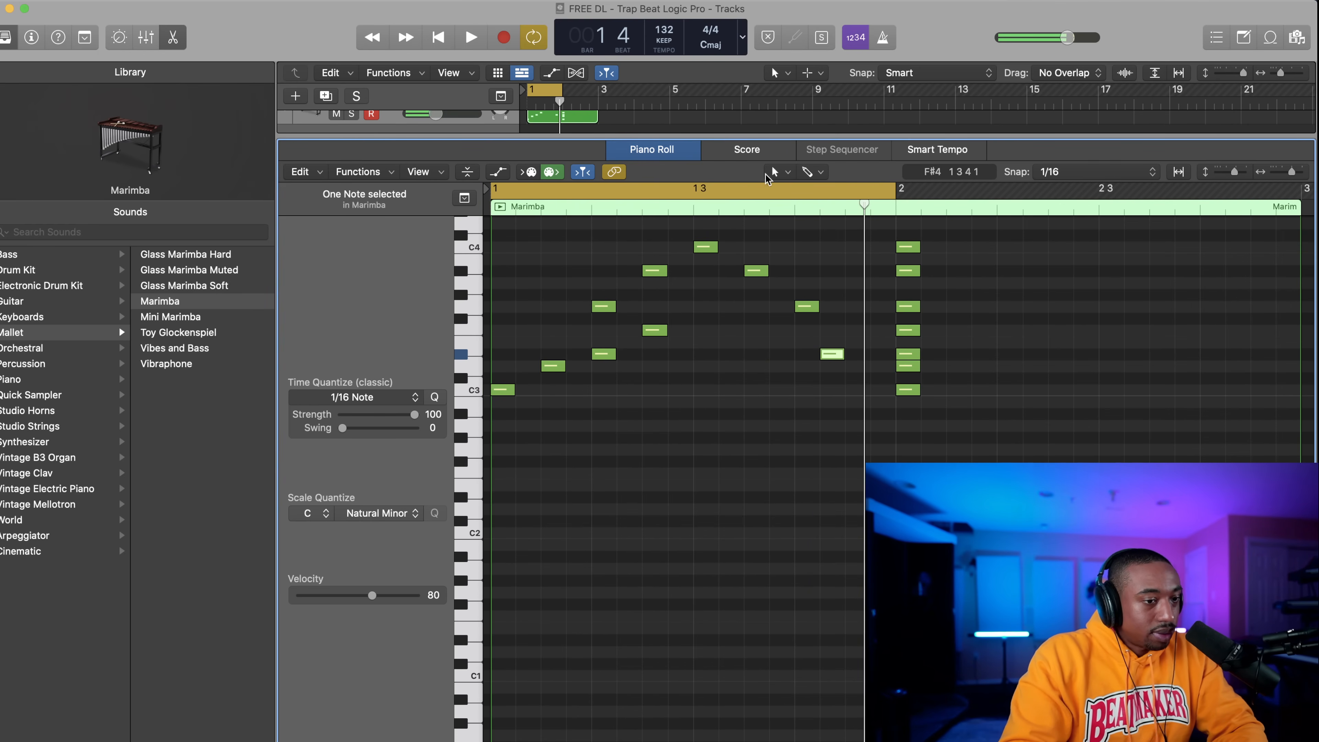
Split the Marimba region at bar 2 in an enlarged Tracks area, delete its second half, and play the remaining bar.
{"action": "left_click_drag", "start_coordinate": [784, 144], "coordinate": [772, 425]}
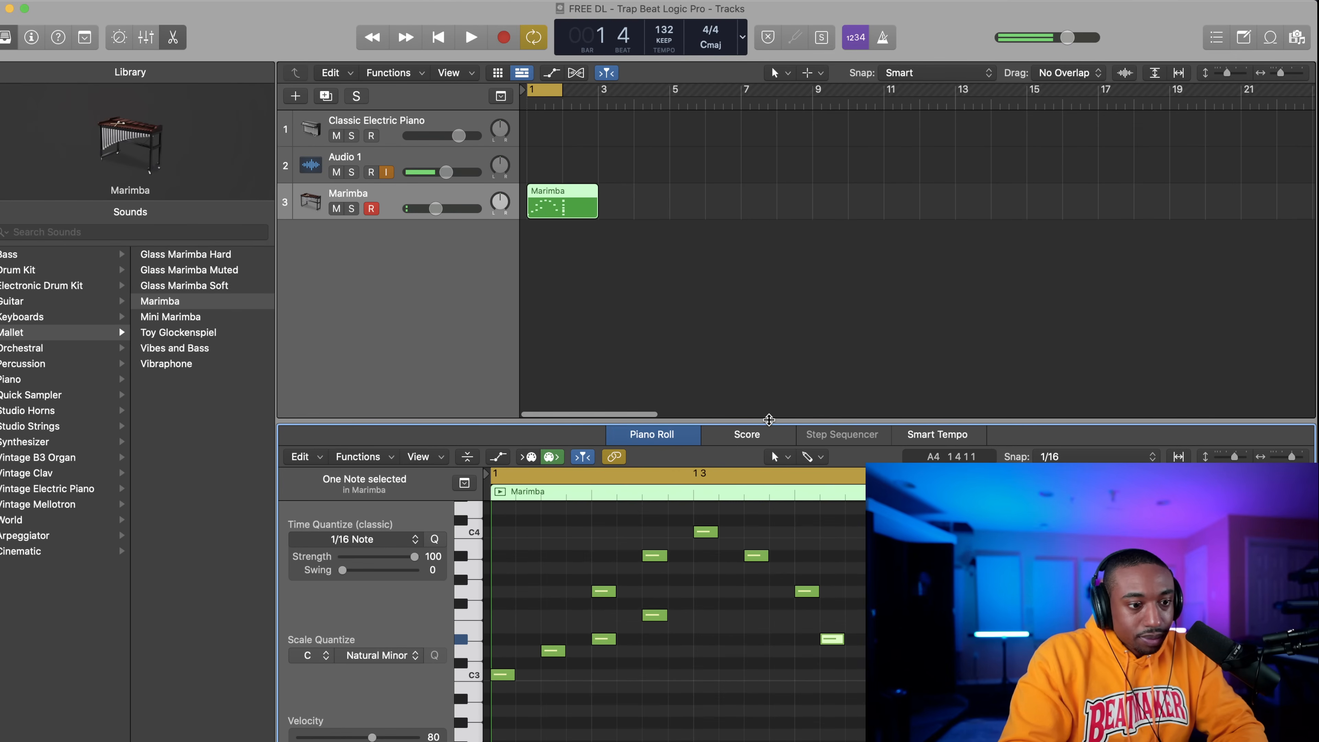
{"action": "left_click_drag", "start_coordinate": [595, 190], "coordinate": [561, 197]}
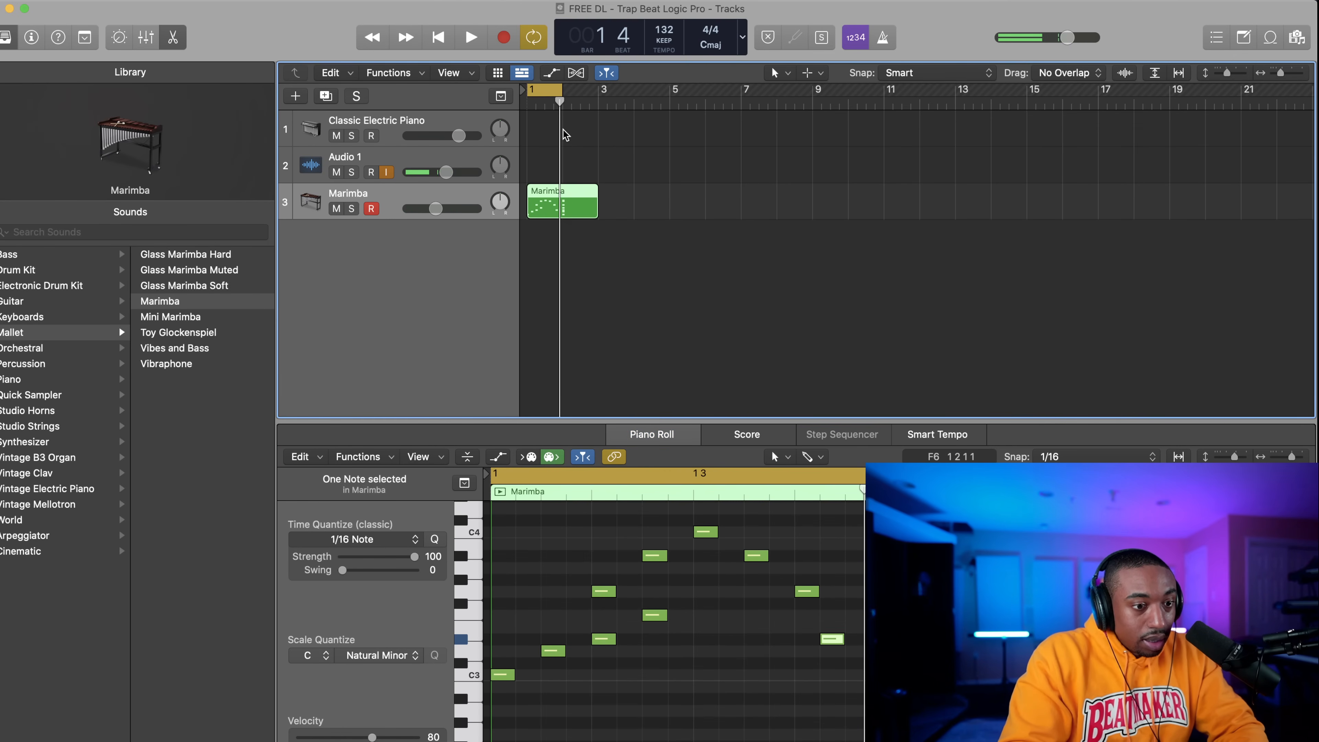
{"action": "left_click_drag", "start_coordinate": [561, 101], "coordinate": [566, 101]}
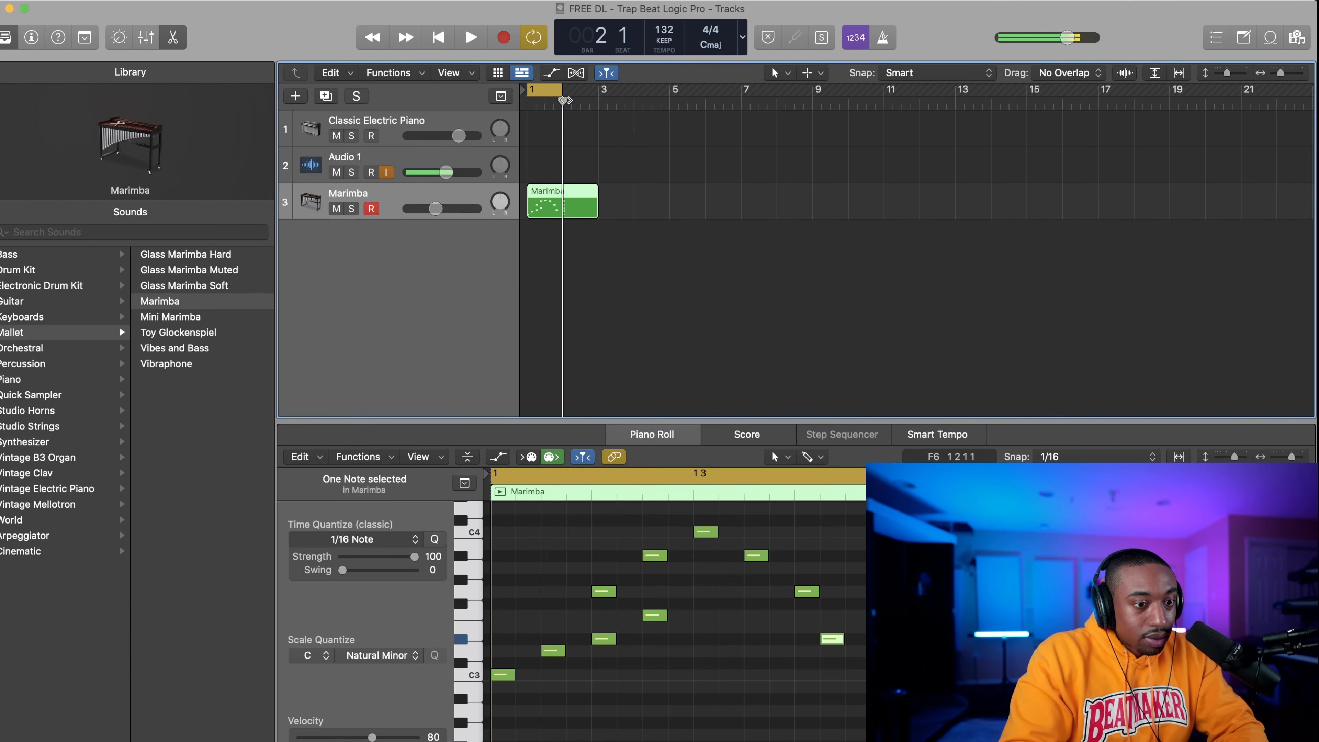
{"action": "right_click", "coordinate": [566, 207]}
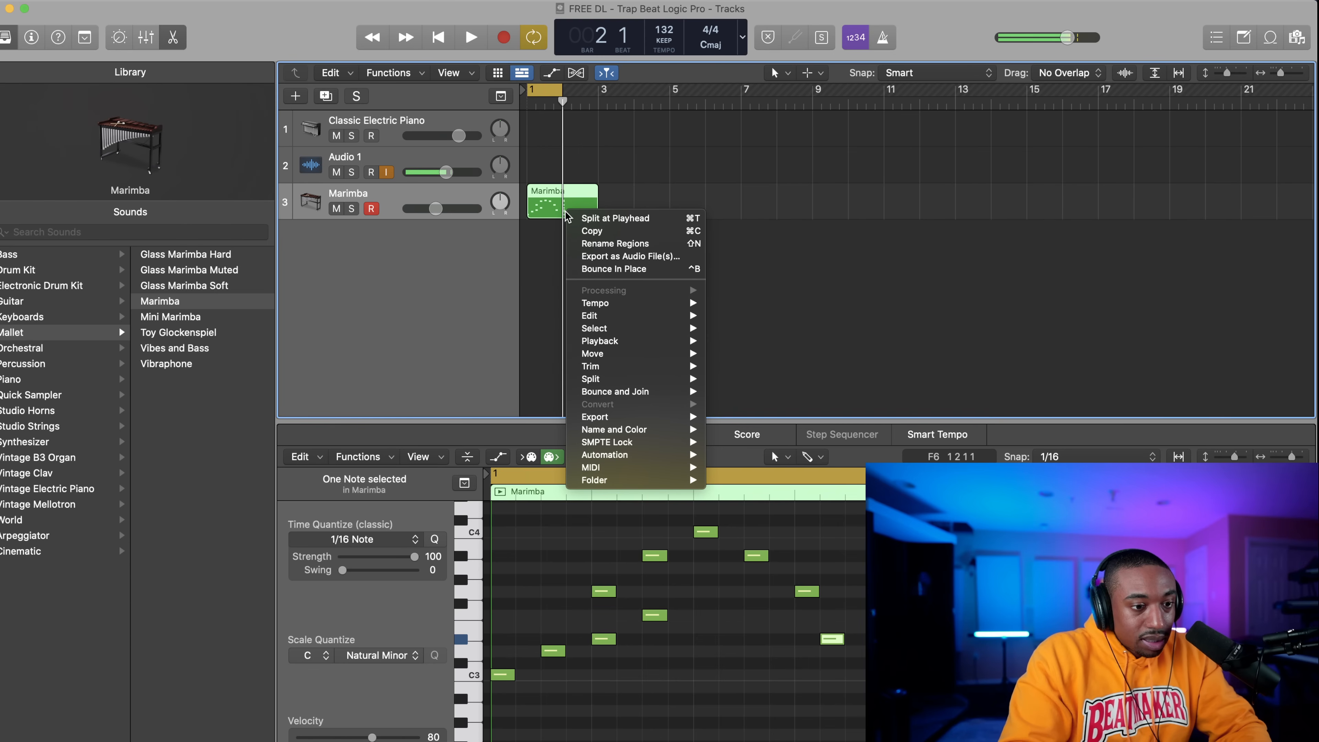
{"action": "mouse_move", "coordinate": [623, 359]}
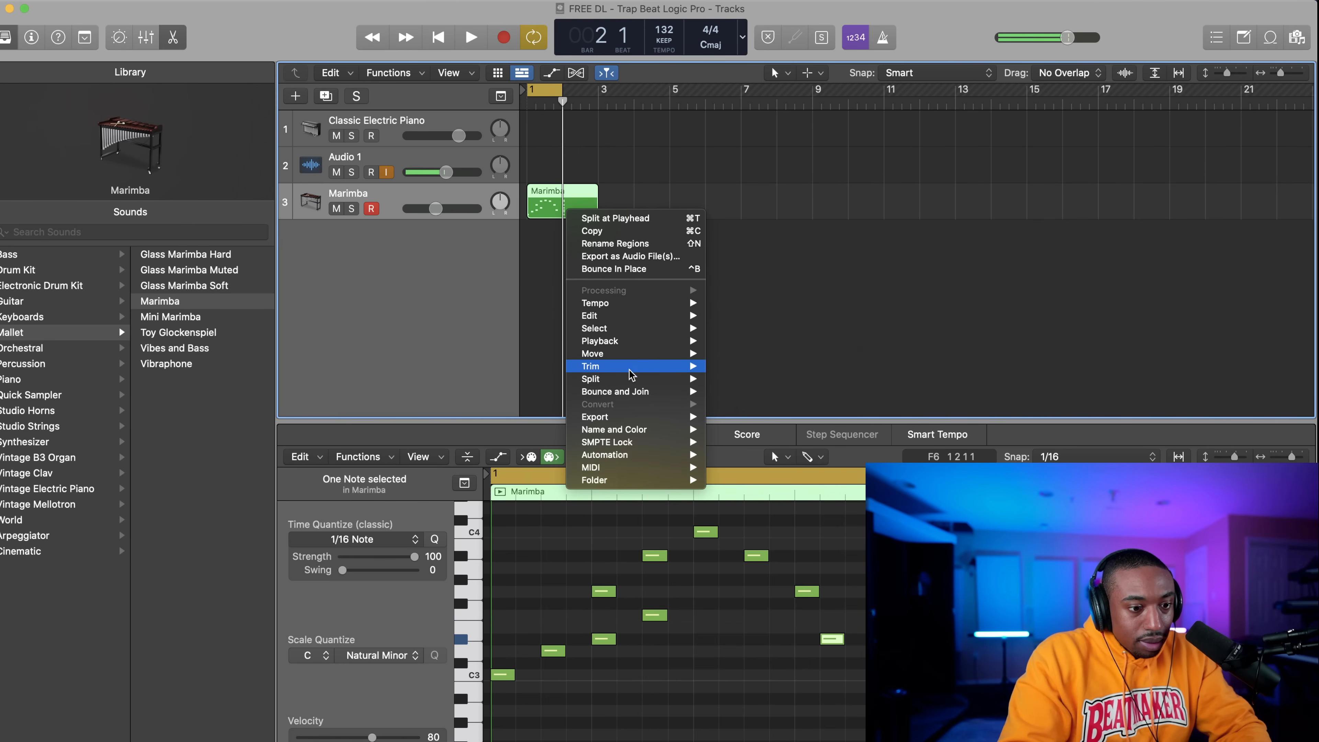
{"action": "left_click", "coordinate": [747, 393]}
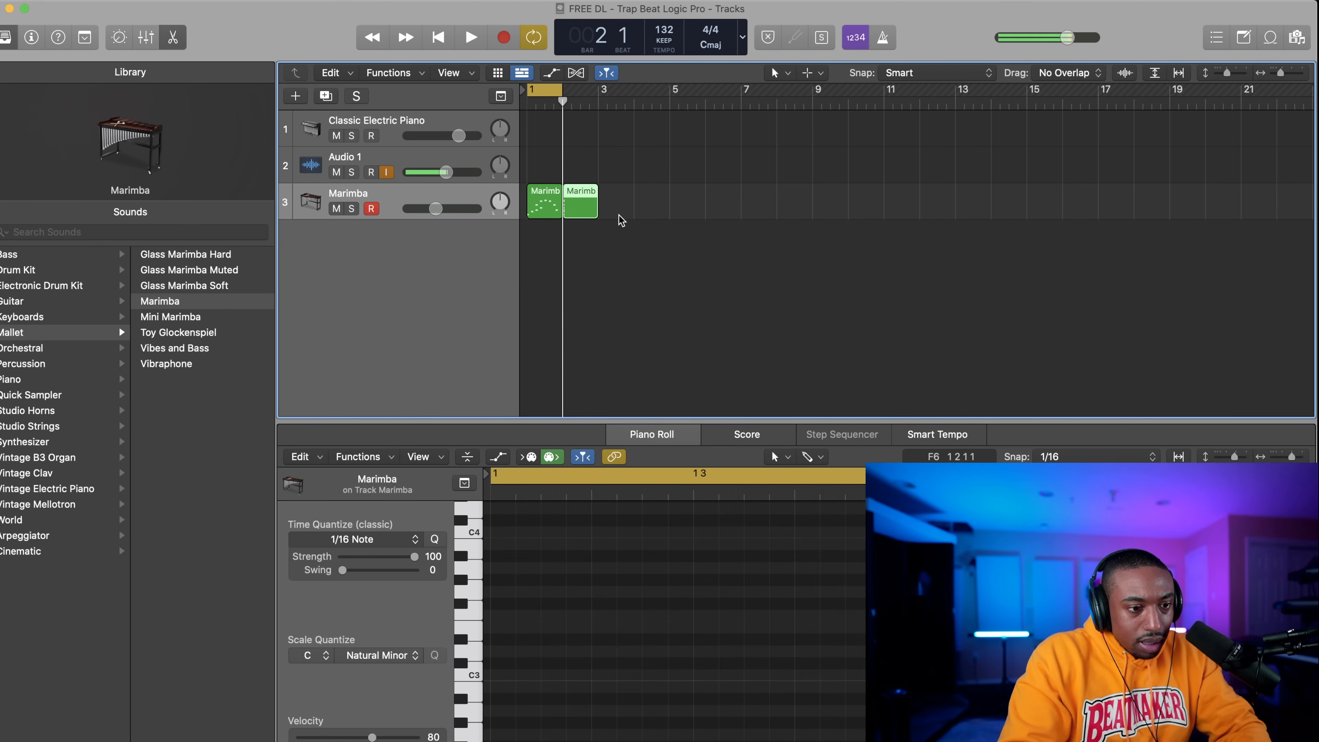
{"action": "key", "text": "Delete"}
{"action": "key", "text": "space"}
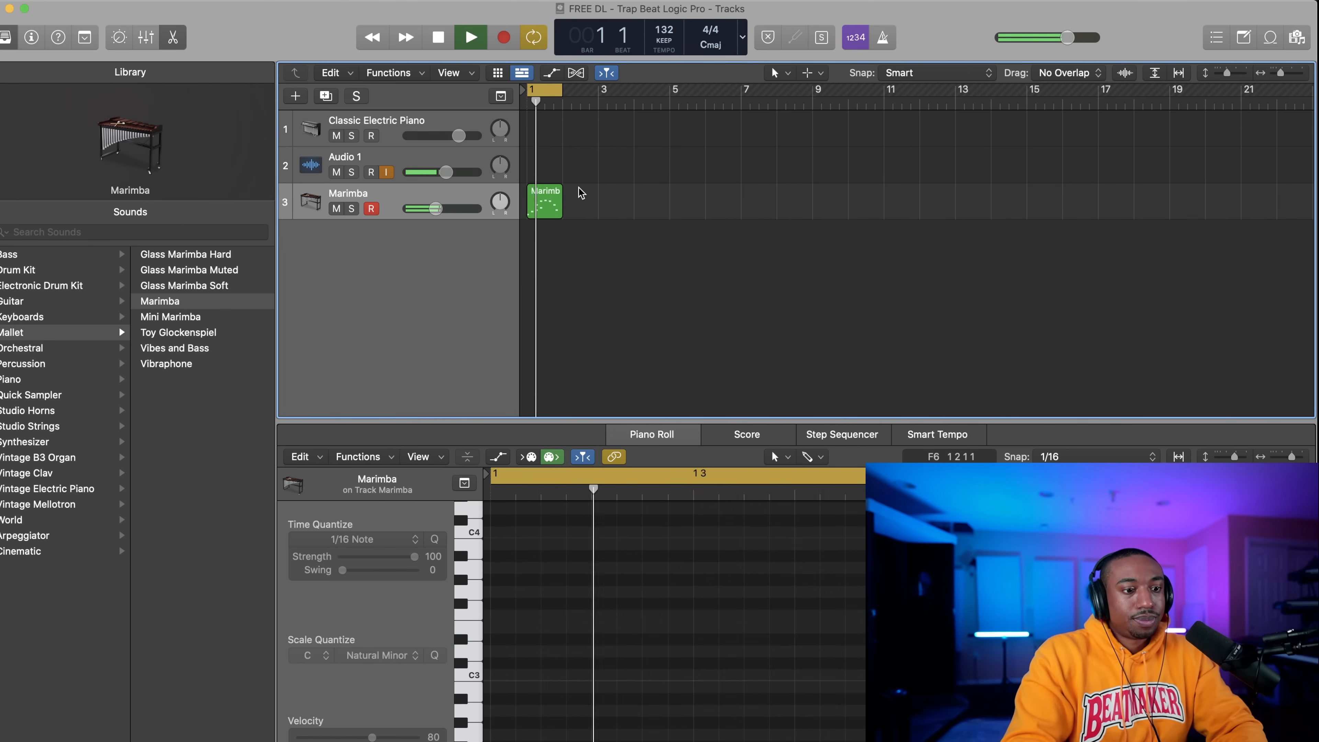
{"action": "key", "text": "space"}
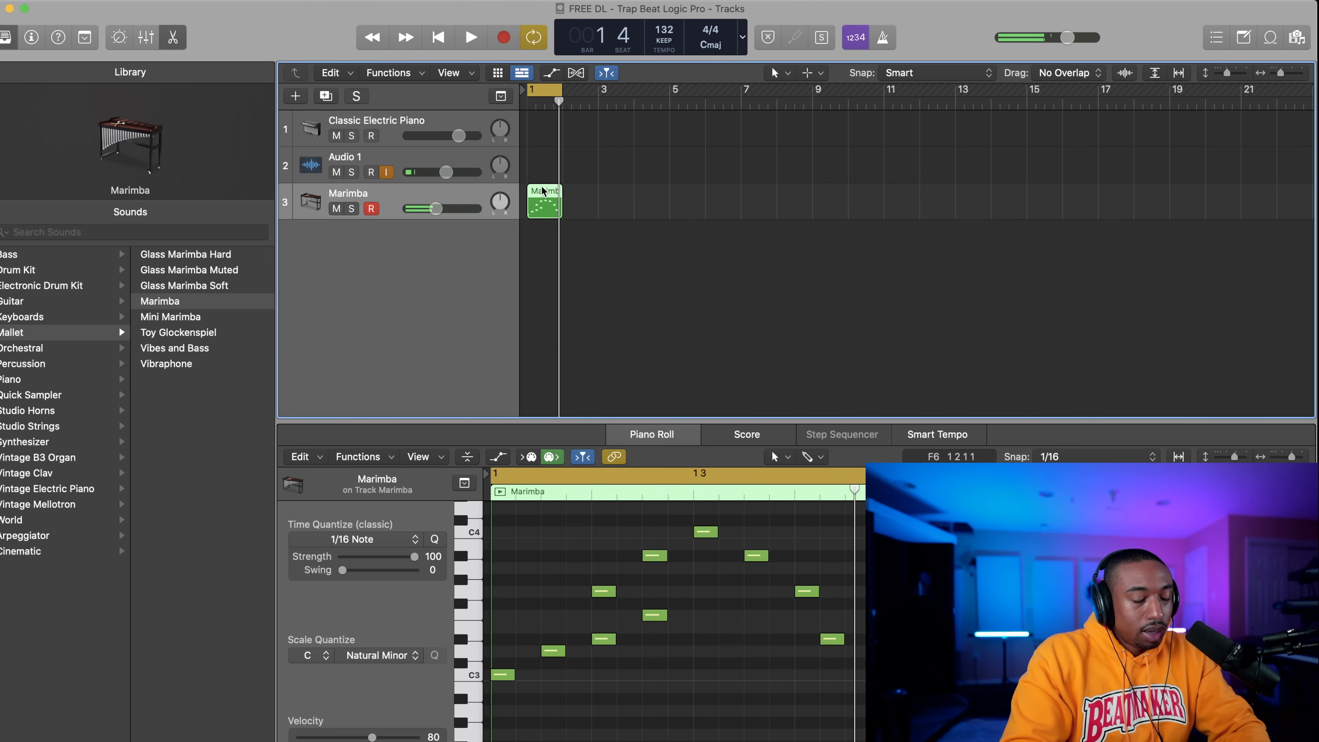
Copy the one-bar Marimba region and paste it three times from bar 2 so it fills bars 1 to 4.
{"action": "right_click", "coordinate": [543, 200]}
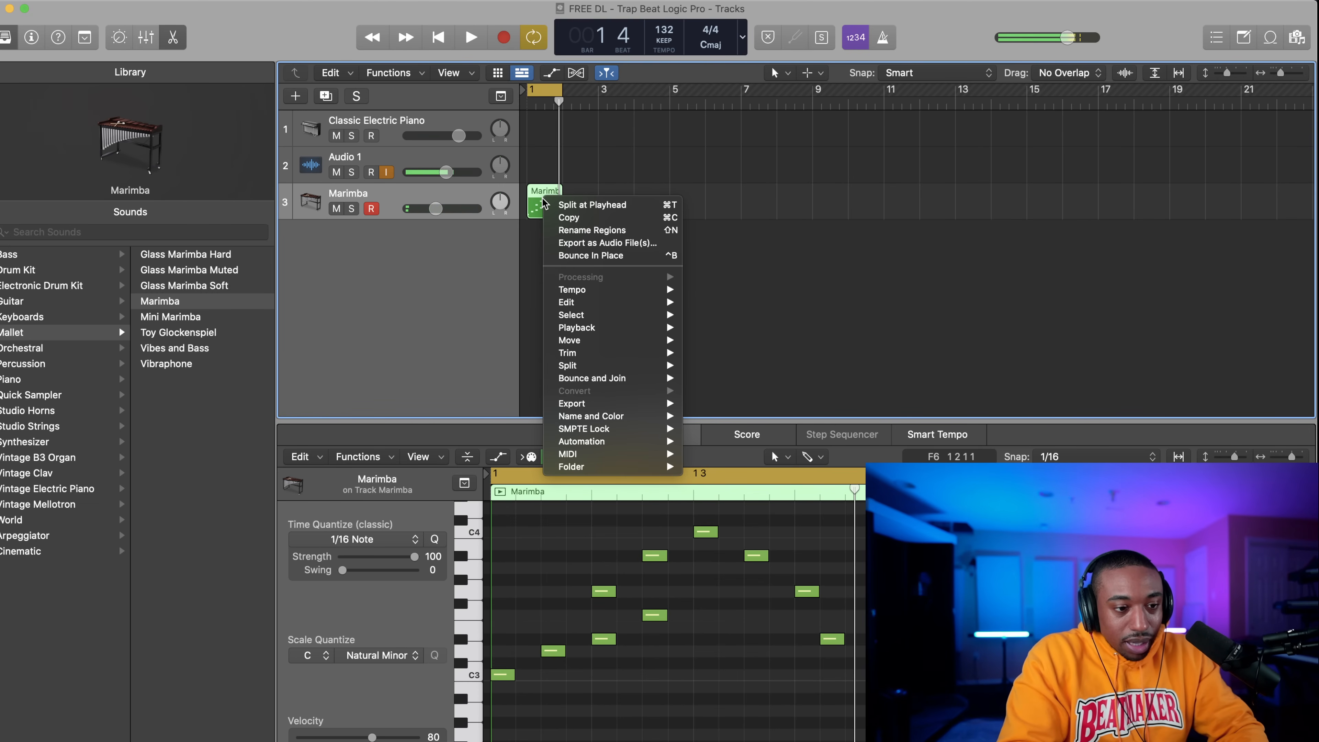
{"action": "left_click", "coordinate": [584, 218]}
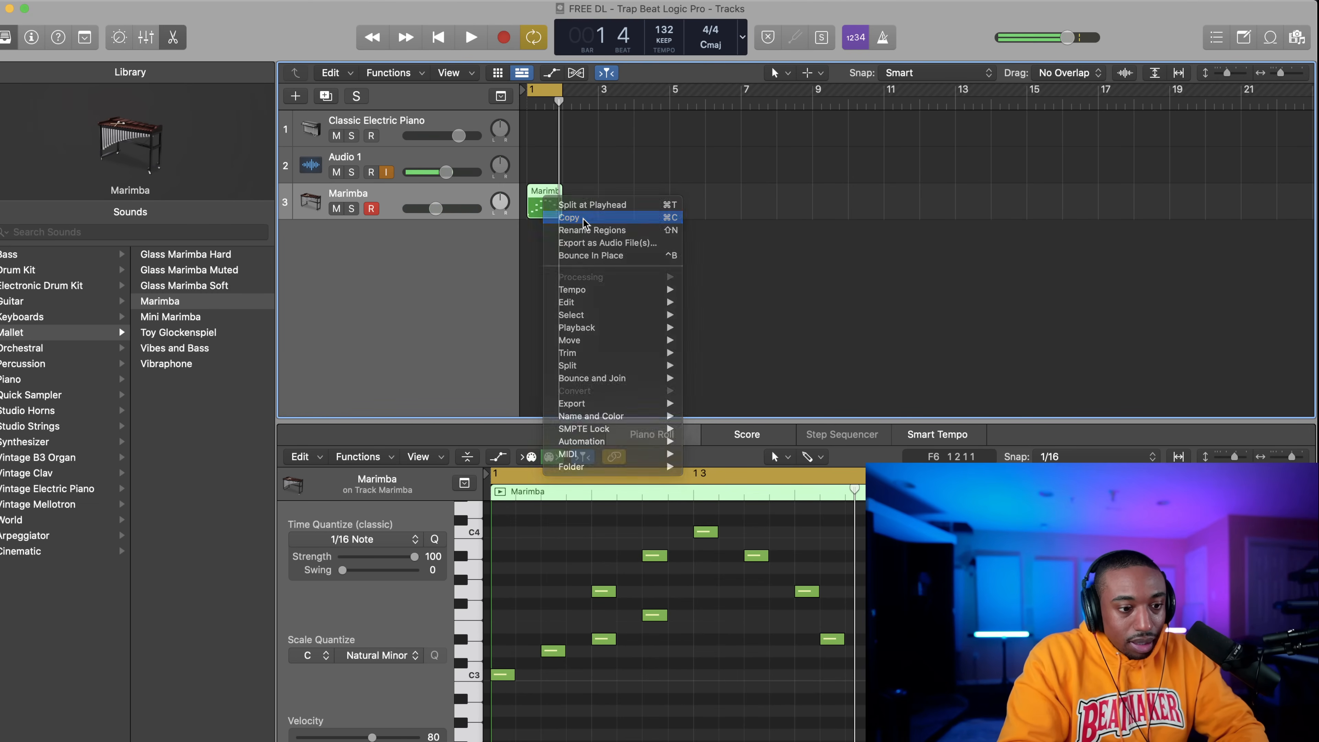
{"action": "left_click", "coordinate": [562, 99]}
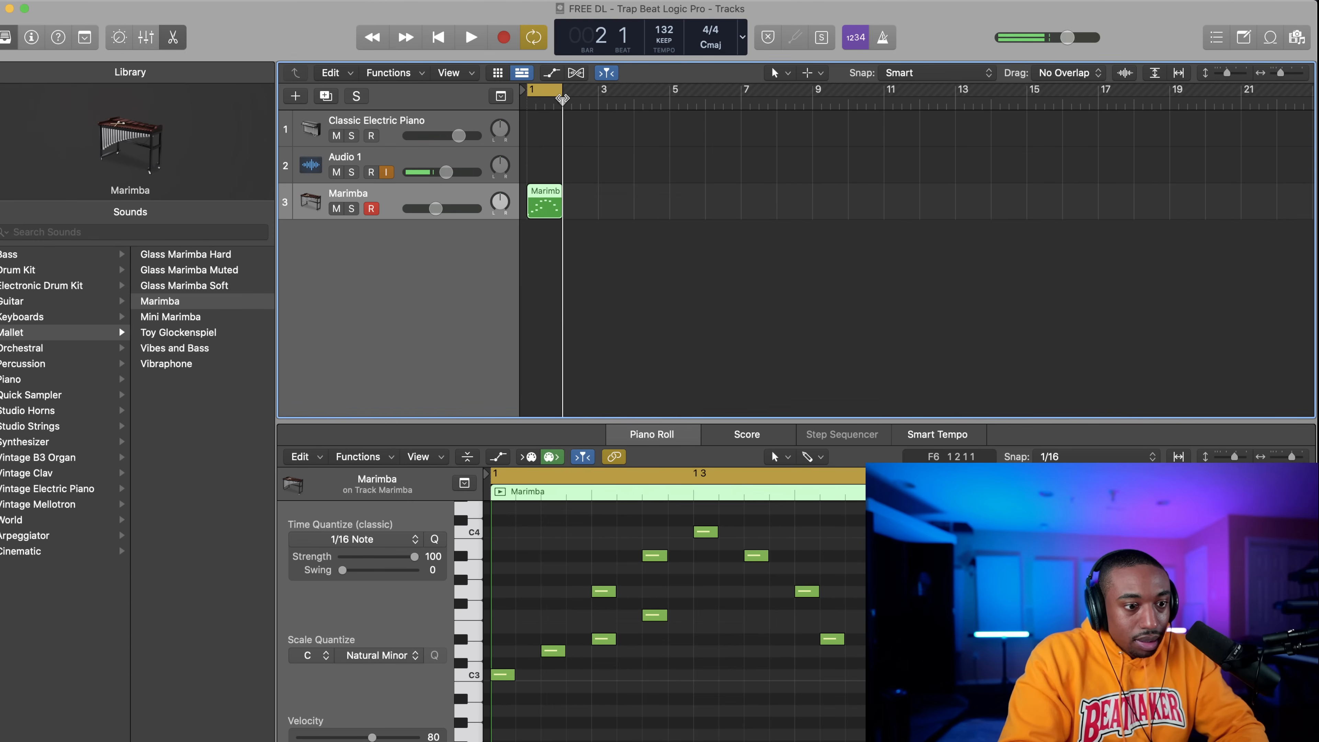
{"action": "key", "text": "super+v"}
{"action": "key", "text": "super+v"}
{"action": "key", "text": "super+v"}
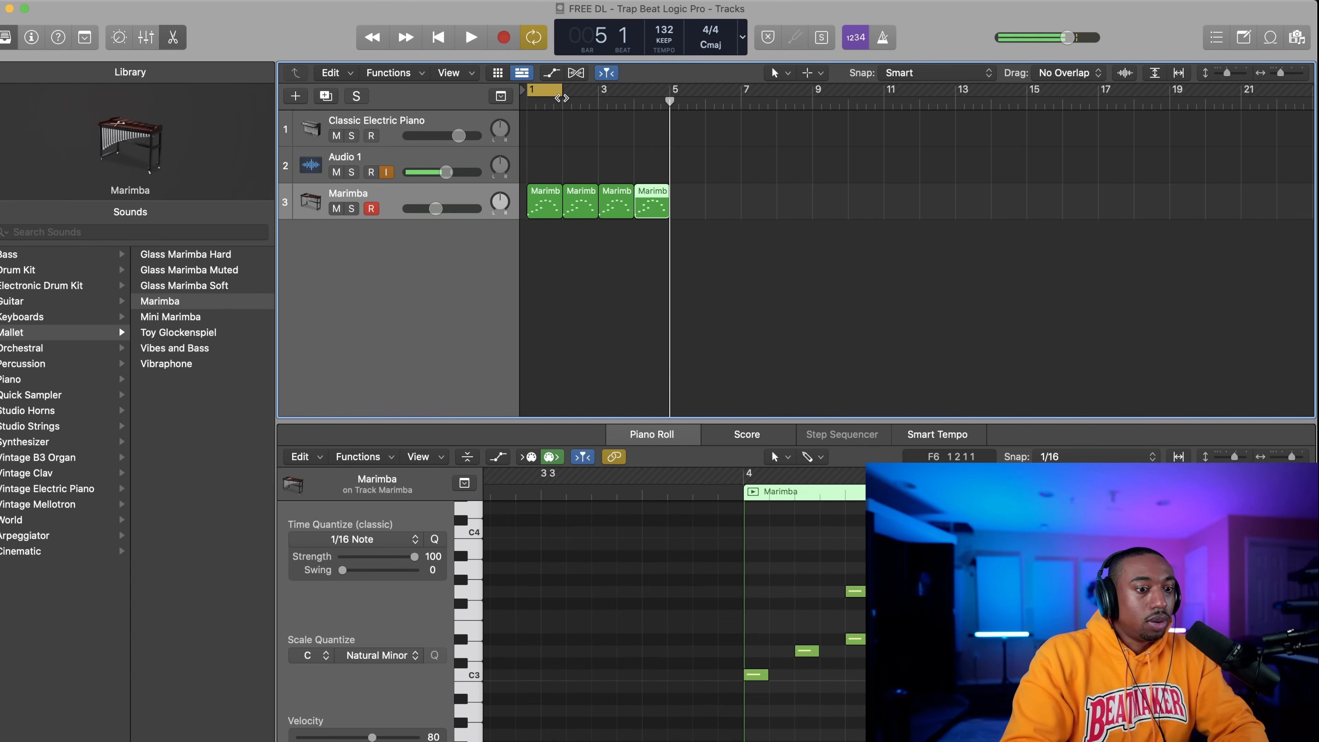
Extend the cycle range to bars 1 to 4 and play all four selected Marimba regions from the start.
{"action": "left_click_drag", "start_coordinate": [563, 90], "coordinate": [670, 91]}
{"action": "left_click", "coordinate": [440, 38]}
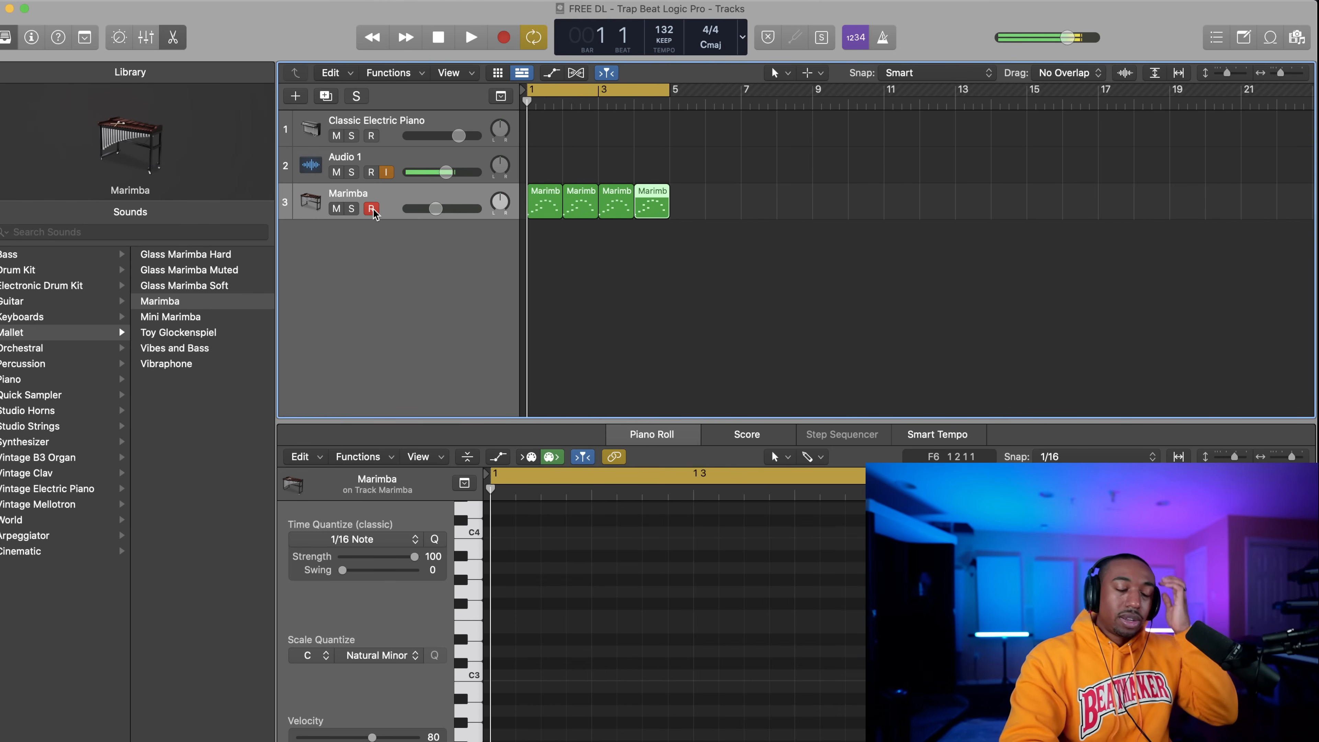
{"action": "left_click", "coordinate": [384, 204]}
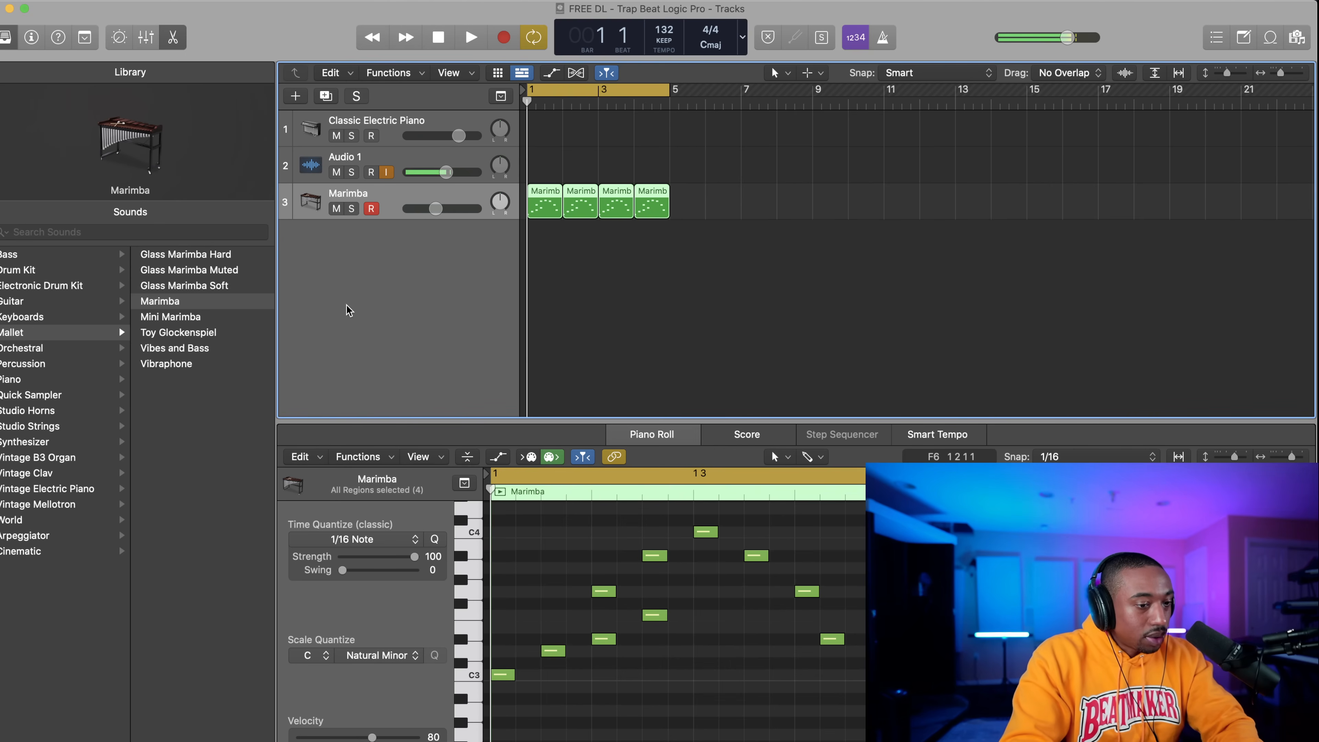
{"action": "key", "text": "space"}
{"action": "right_click", "coordinate": [391, 199]}
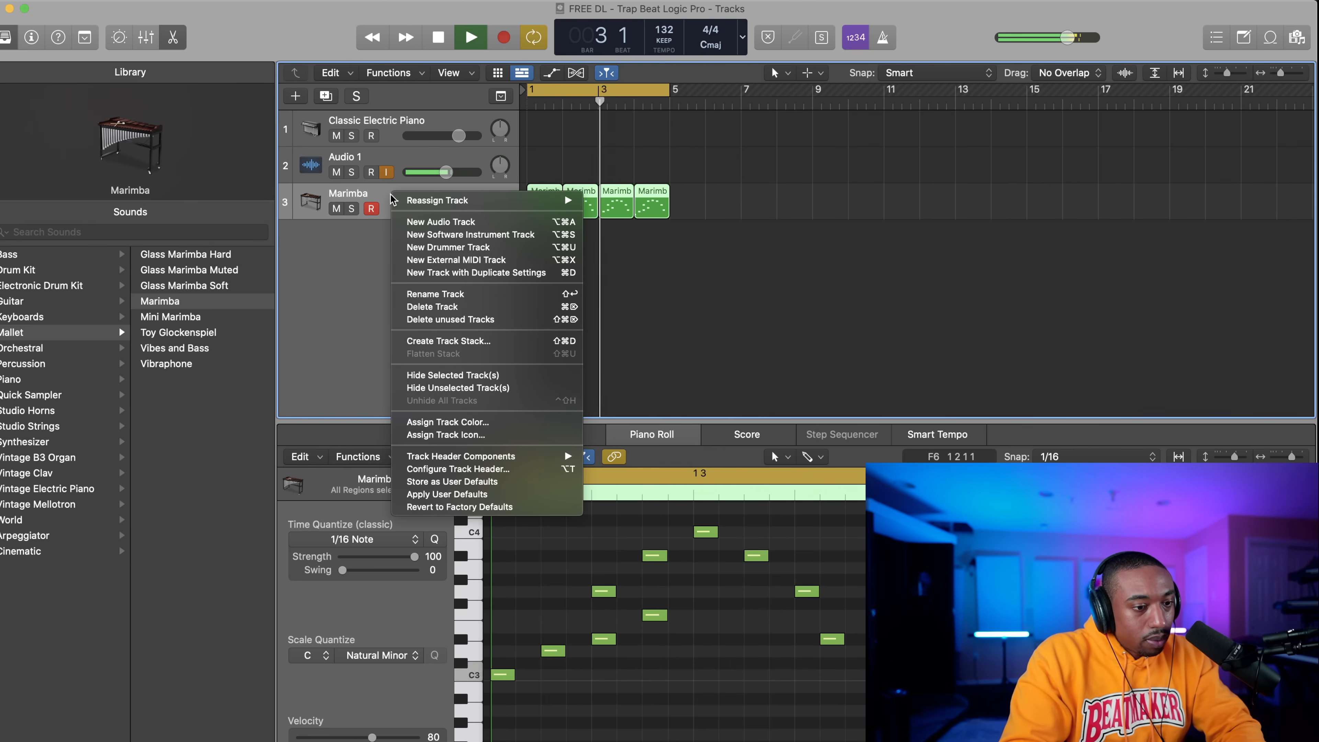
{"action": "left_click", "coordinate": [377, 233]}
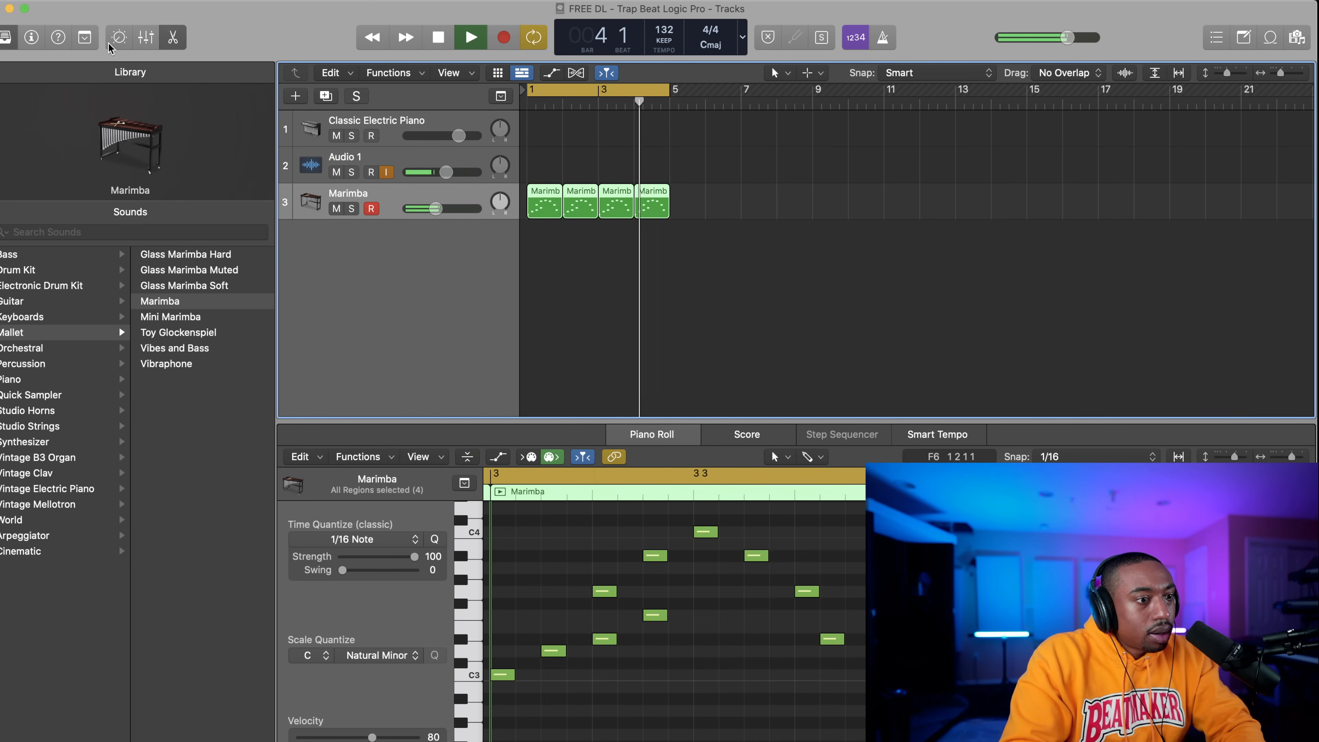
{"action": "left_click", "coordinate": [83, 40]}
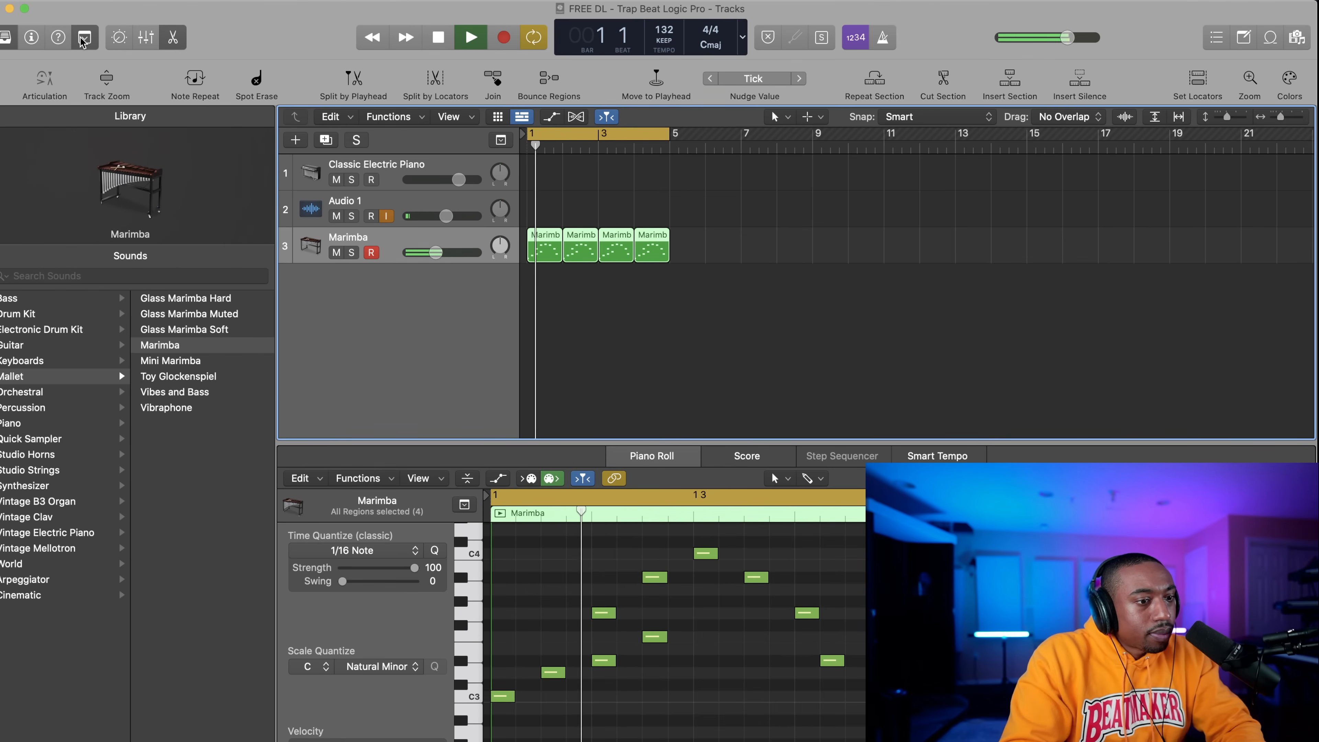
{"action": "left_click", "coordinate": [83, 39]}
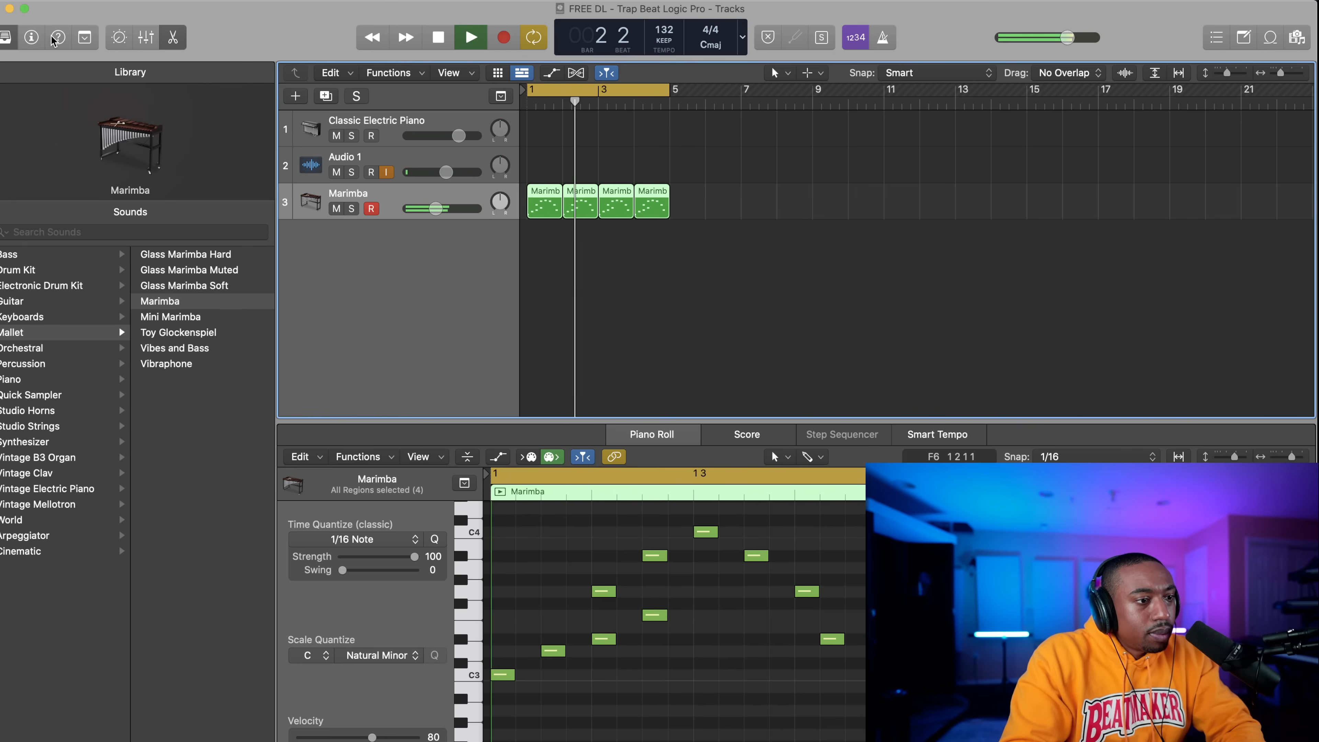
{"action": "left_click", "coordinate": [69, 38]}
{"action": "key", "text": "b"}
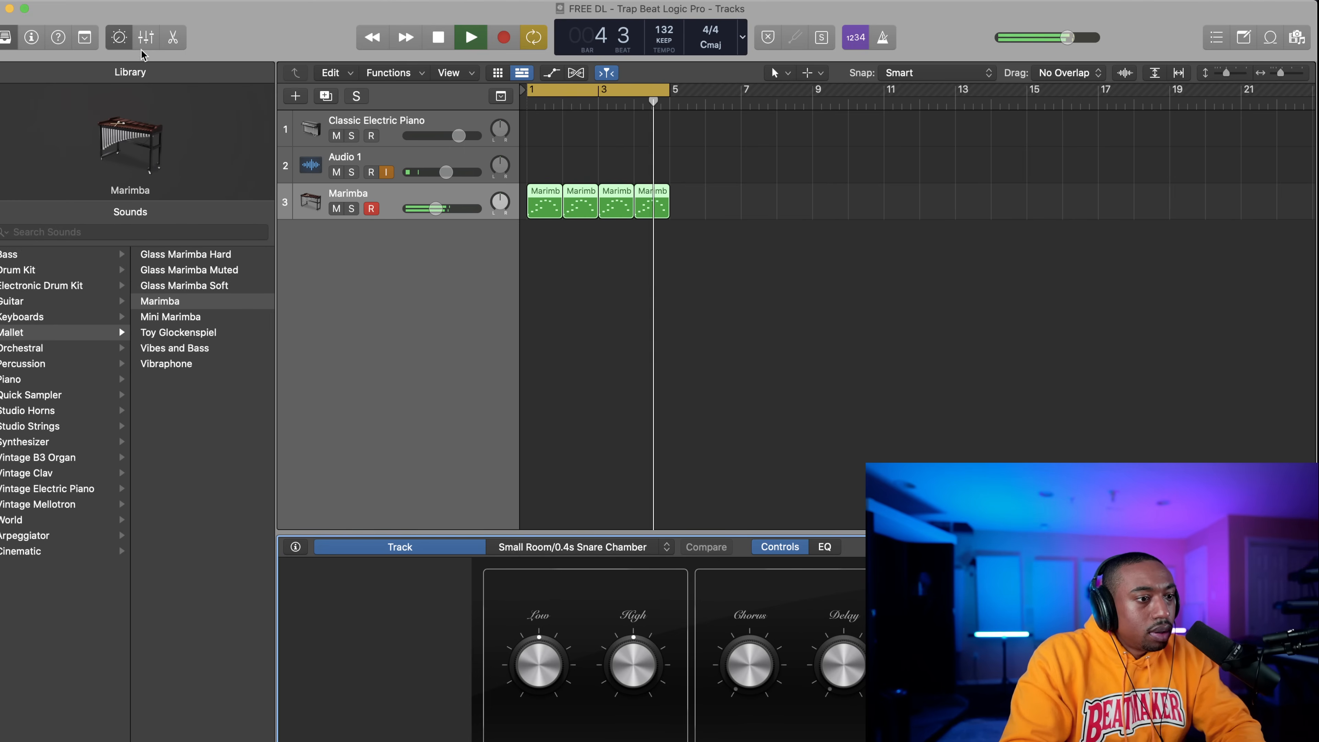
{"action": "left_click", "coordinate": [148, 39]}
{"action": "left_click", "coordinate": [147, 38]}
{"action": "left_click", "coordinate": [173, 38]}
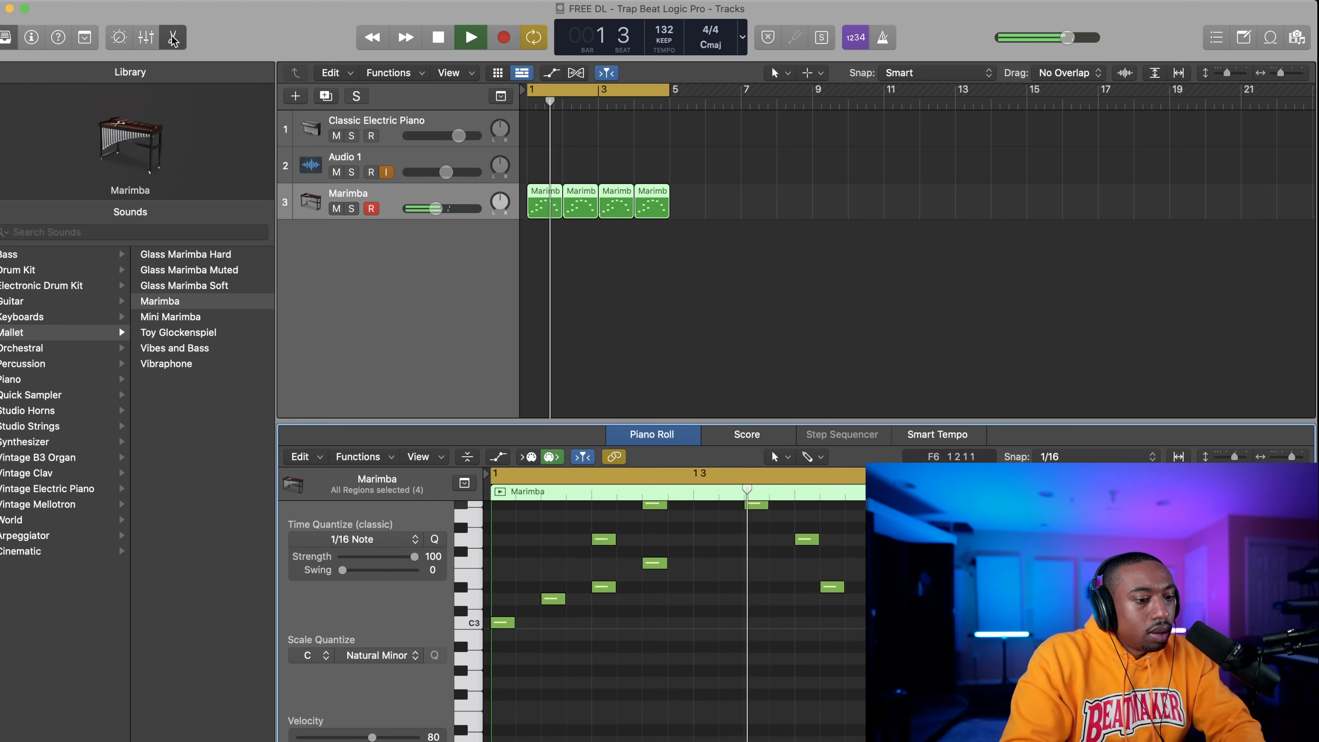
Show the inspector for the Marimba track and expand its Track parameters.
{"action": "left_click", "coordinate": [4, 39]}
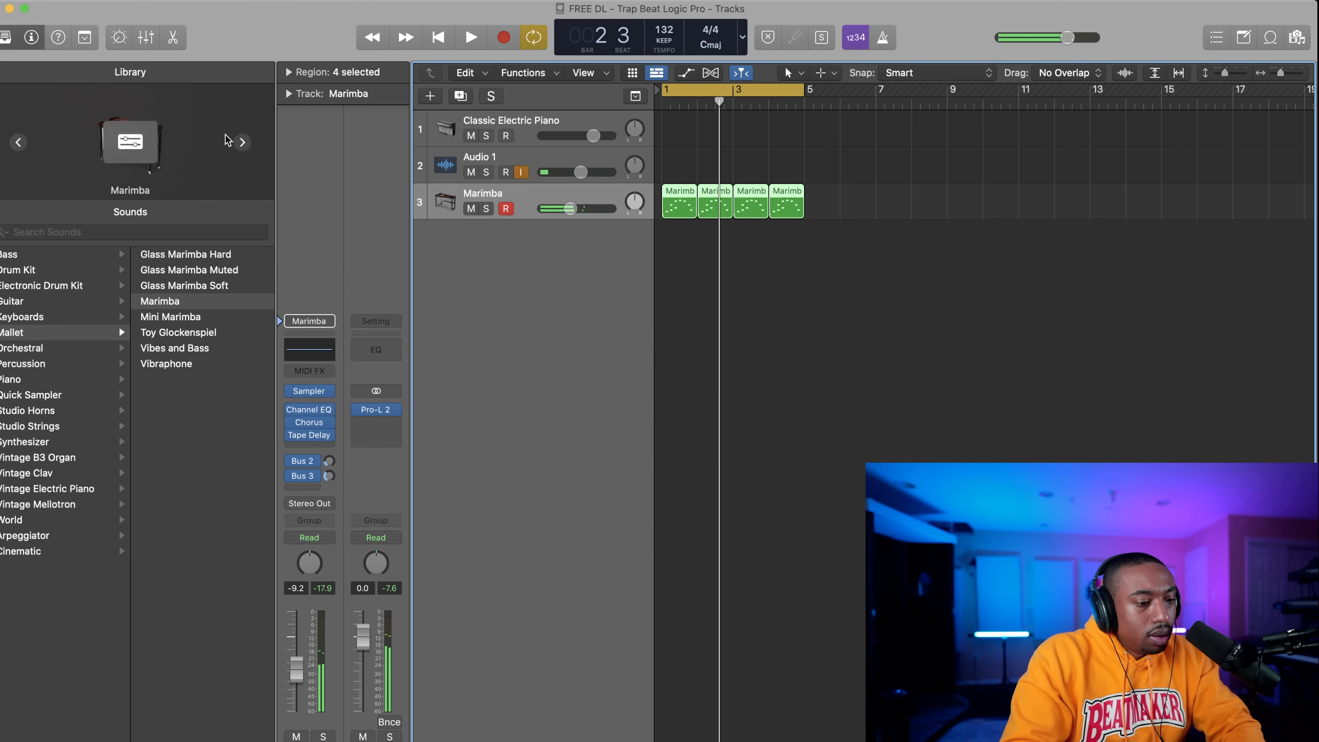
{"action": "left_click", "coordinate": [3, 41]}
{"action": "left_click", "coordinate": [3, 41]}
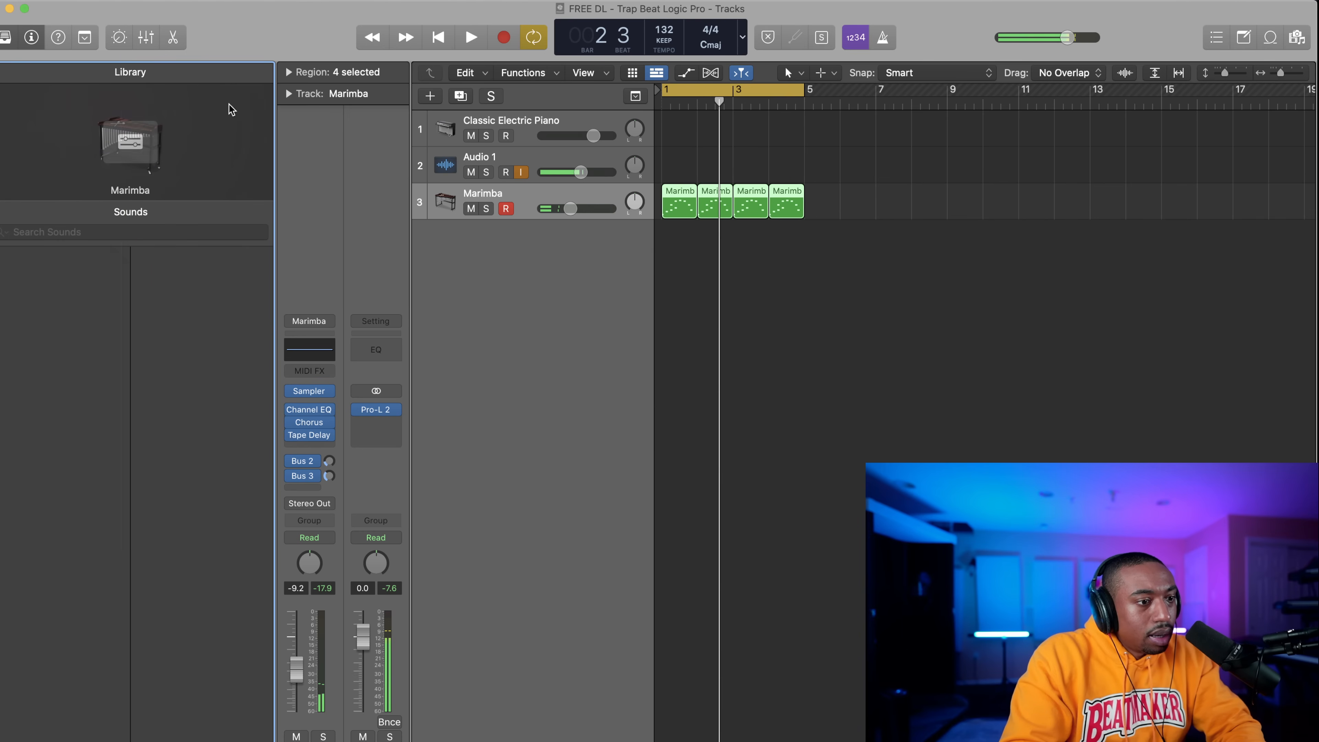
{"action": "left_click", "coordinate": [289, 96]}
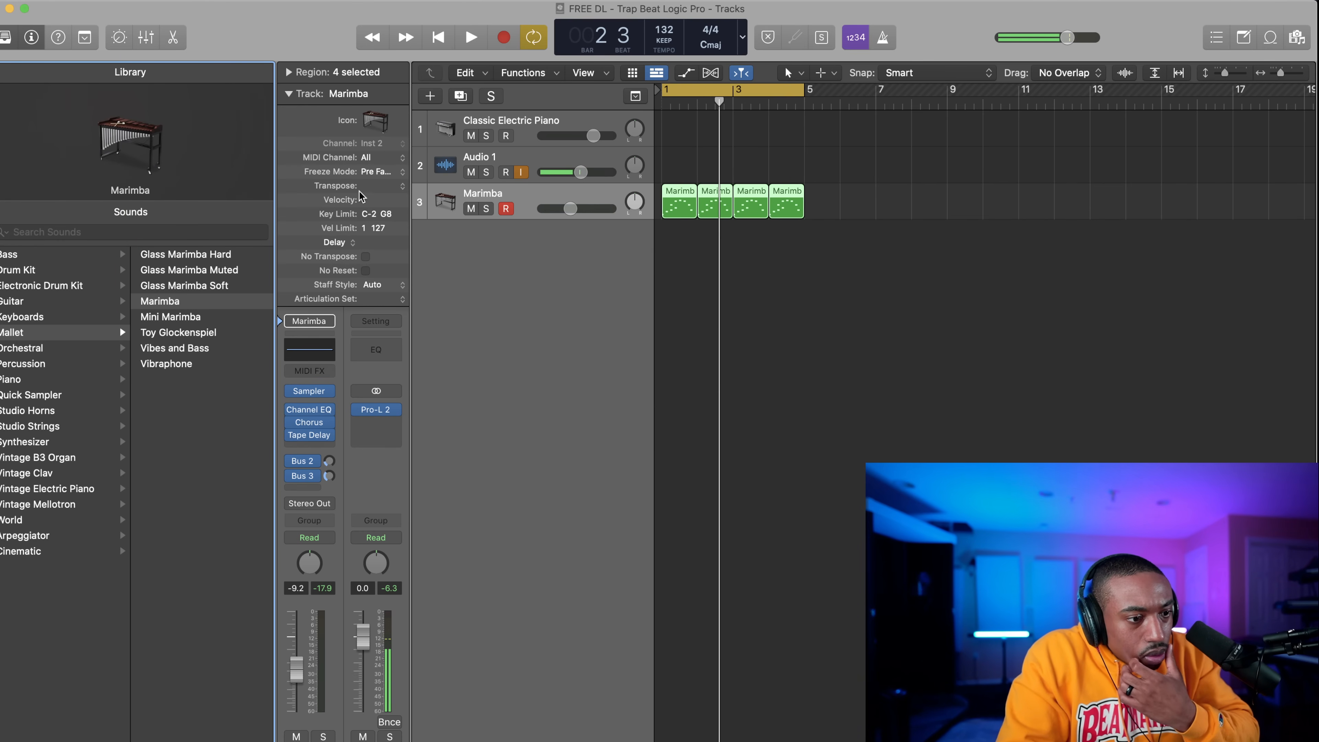
{"action": "left_click", "coordinate": [378, 174]}
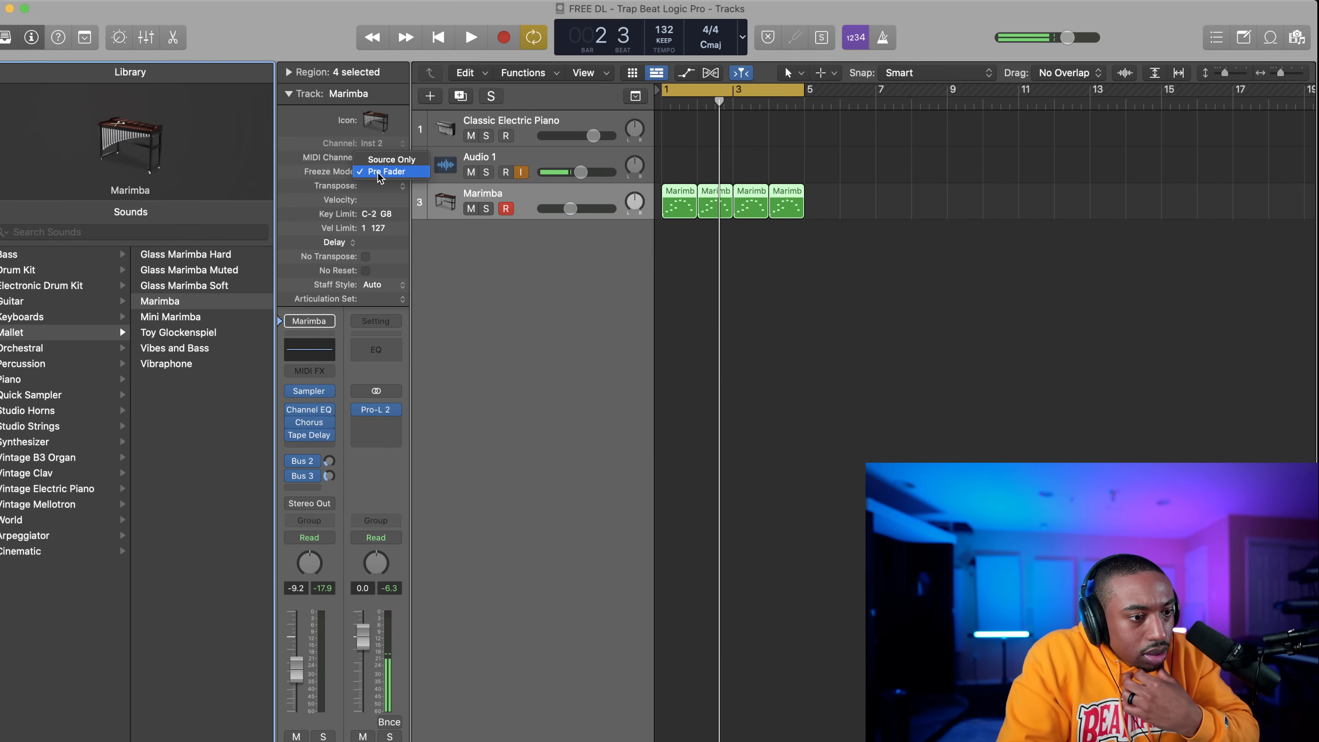
{"action": "left_click", "coordinate": [386, 172]}
Bounce the four selected Marimba regions in place as Marimba_bip on a new track, with the source regions muted.
{"action": "right_click", "coordinate": [685, 207]}
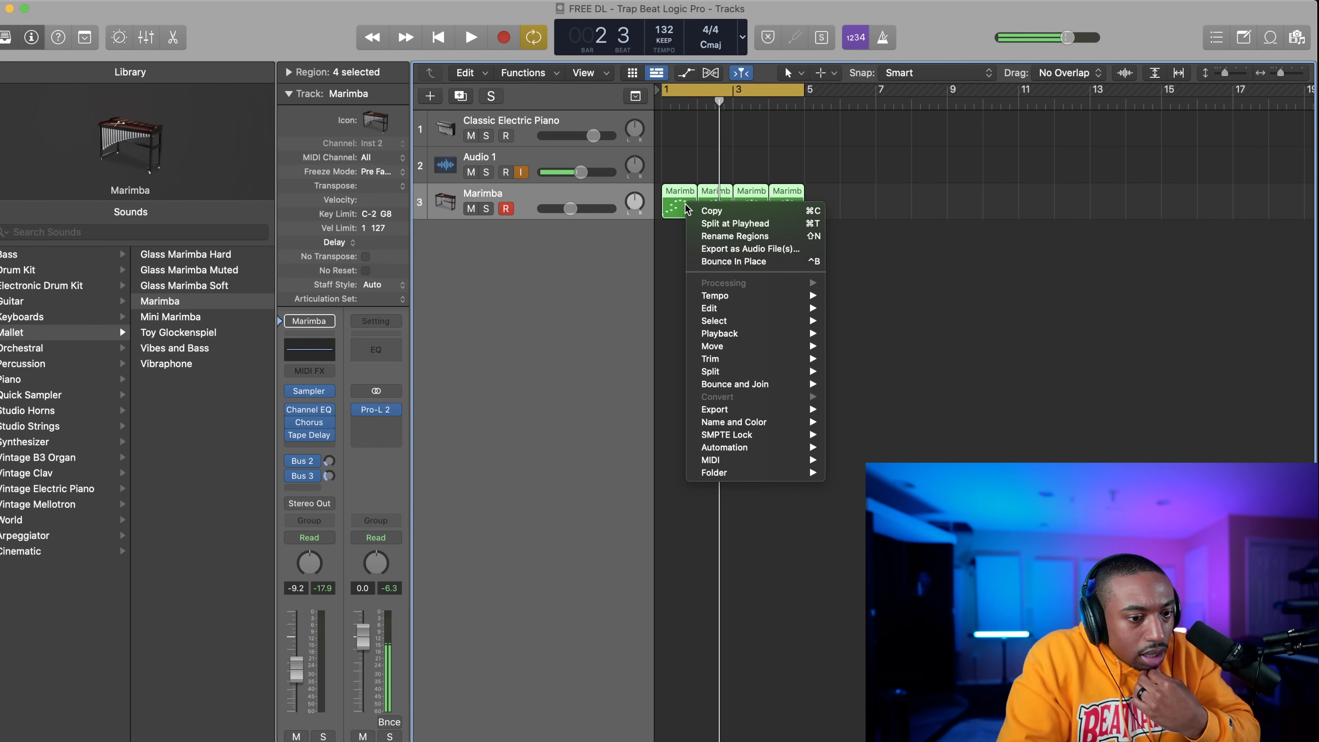
{"action": "mouse_move", "coordinate": [724, 414]}
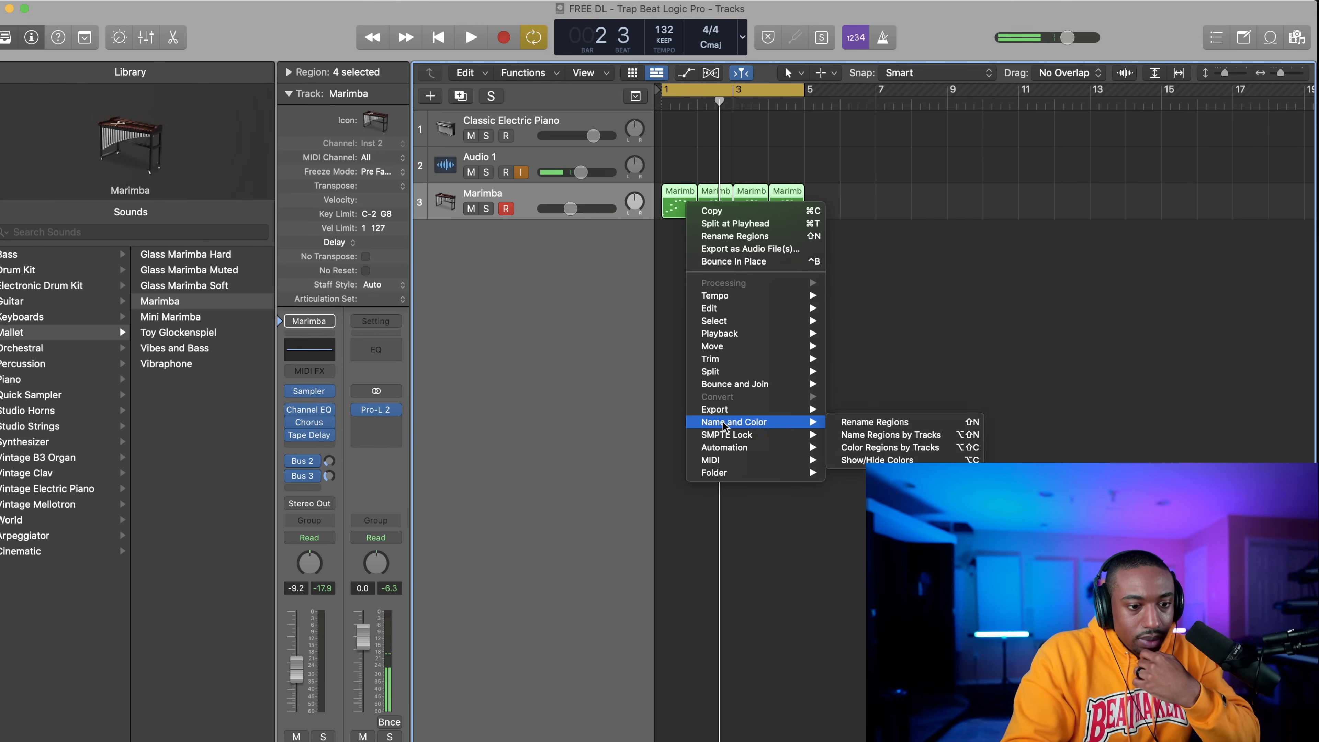
{"action": "mouse_move", "coordinate": [724, 478]}
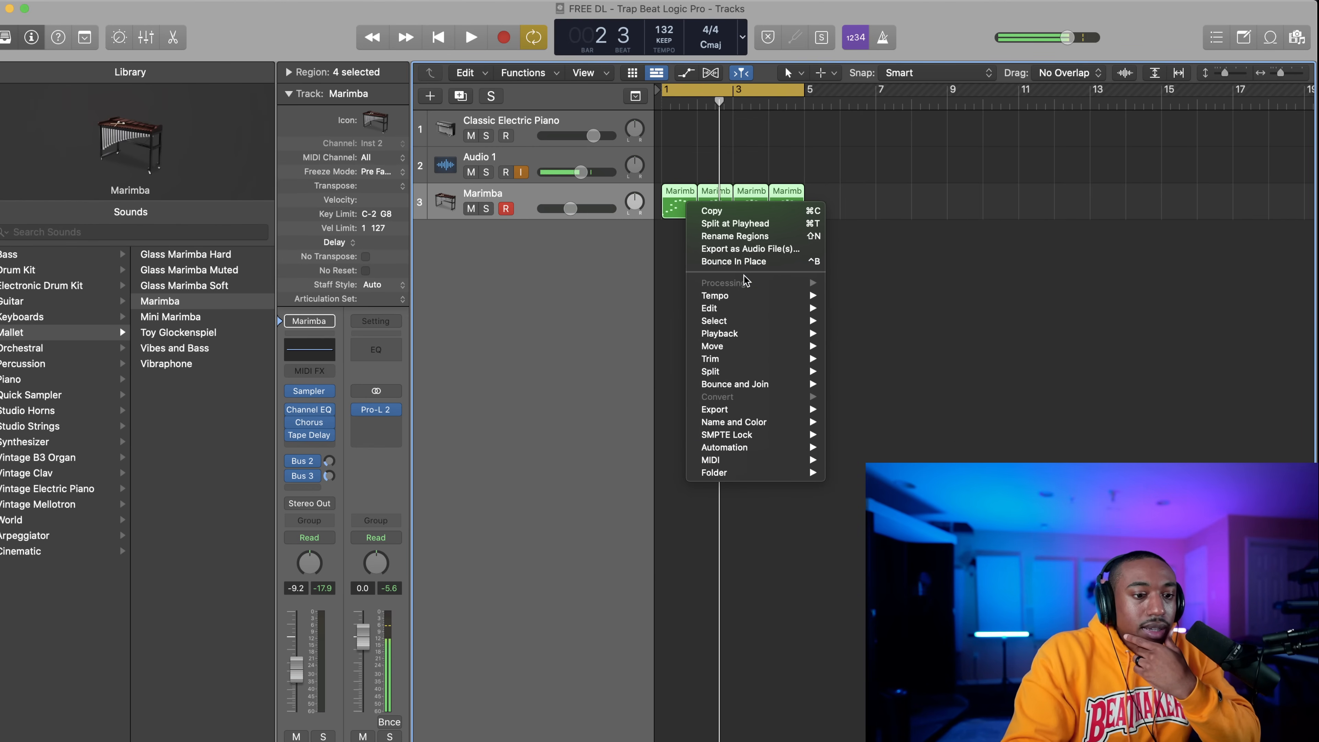
{"action": "left_click", "coordinate": [714, 261]}
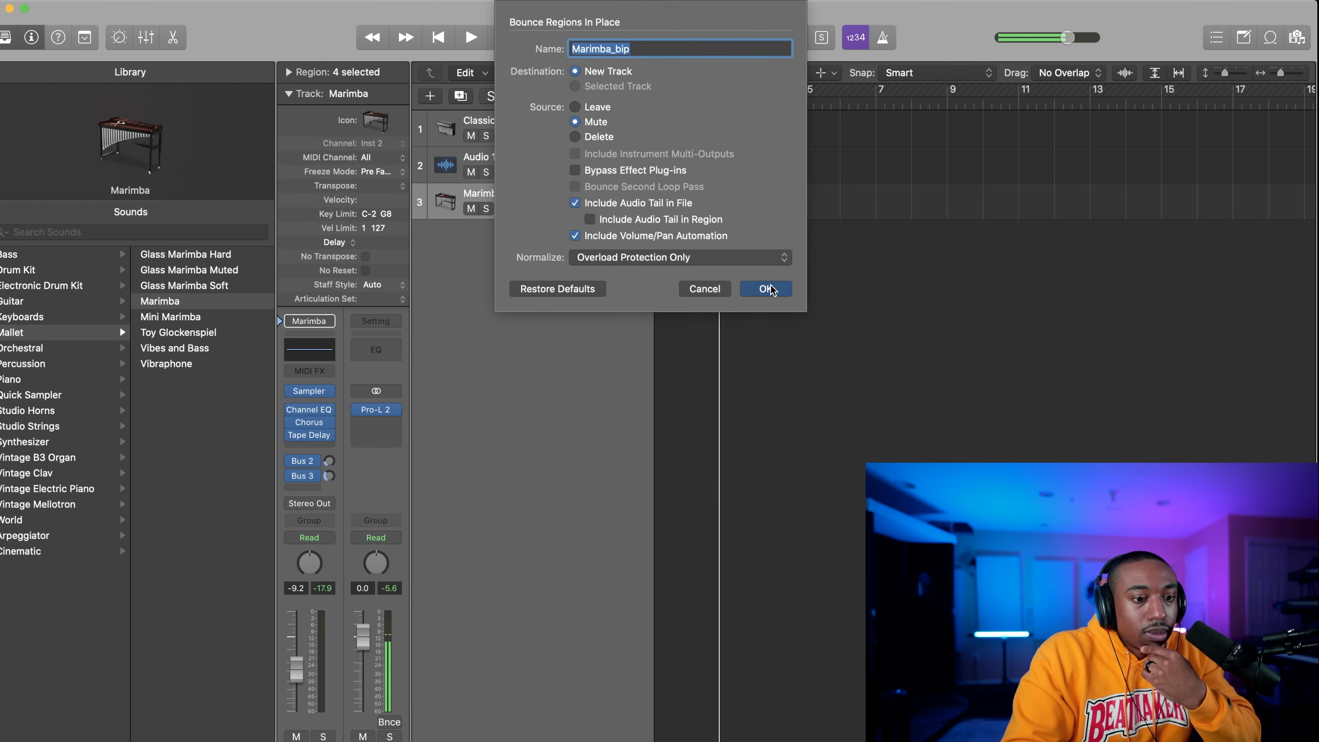
{"action": "left_click", "coordinate": [768, 289]}
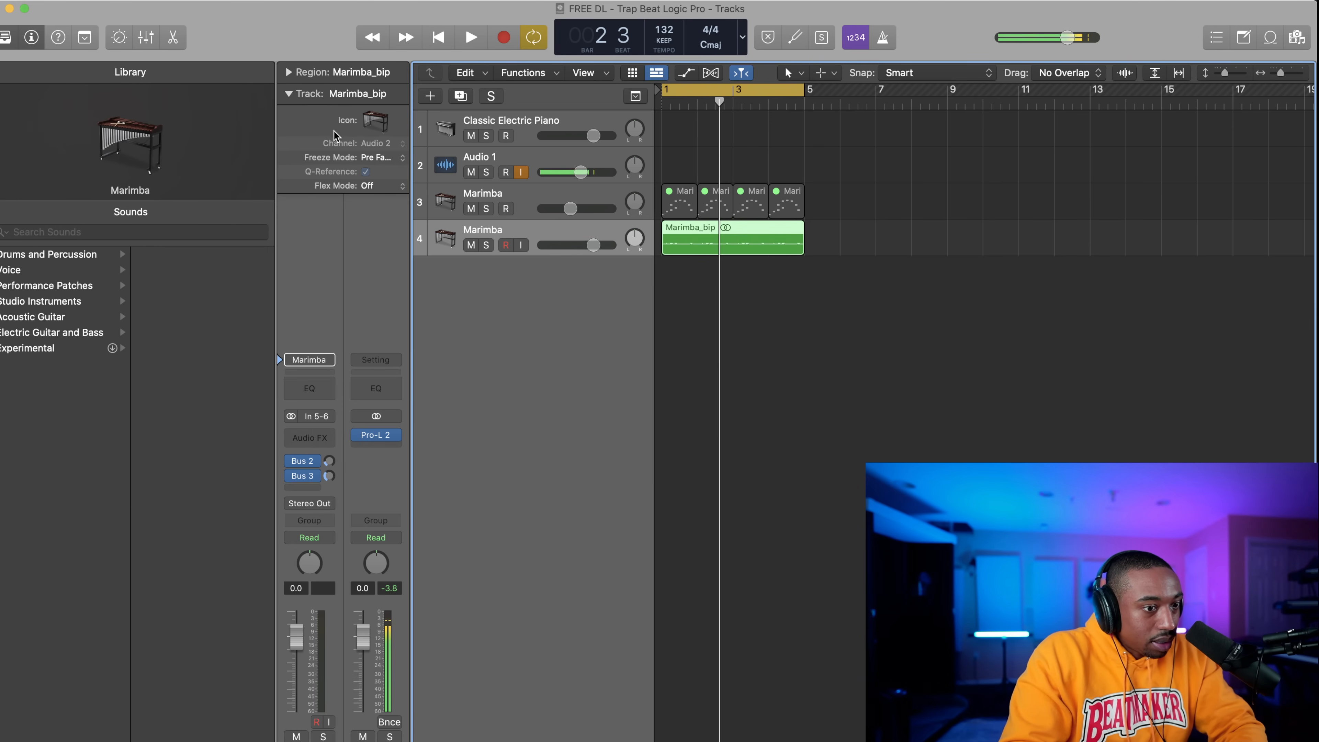
Set the bounced Marimba track's Flex Mode to Flex Time - Polyphonic.
{"action": "left_click", "coordinate": [377, 187]}
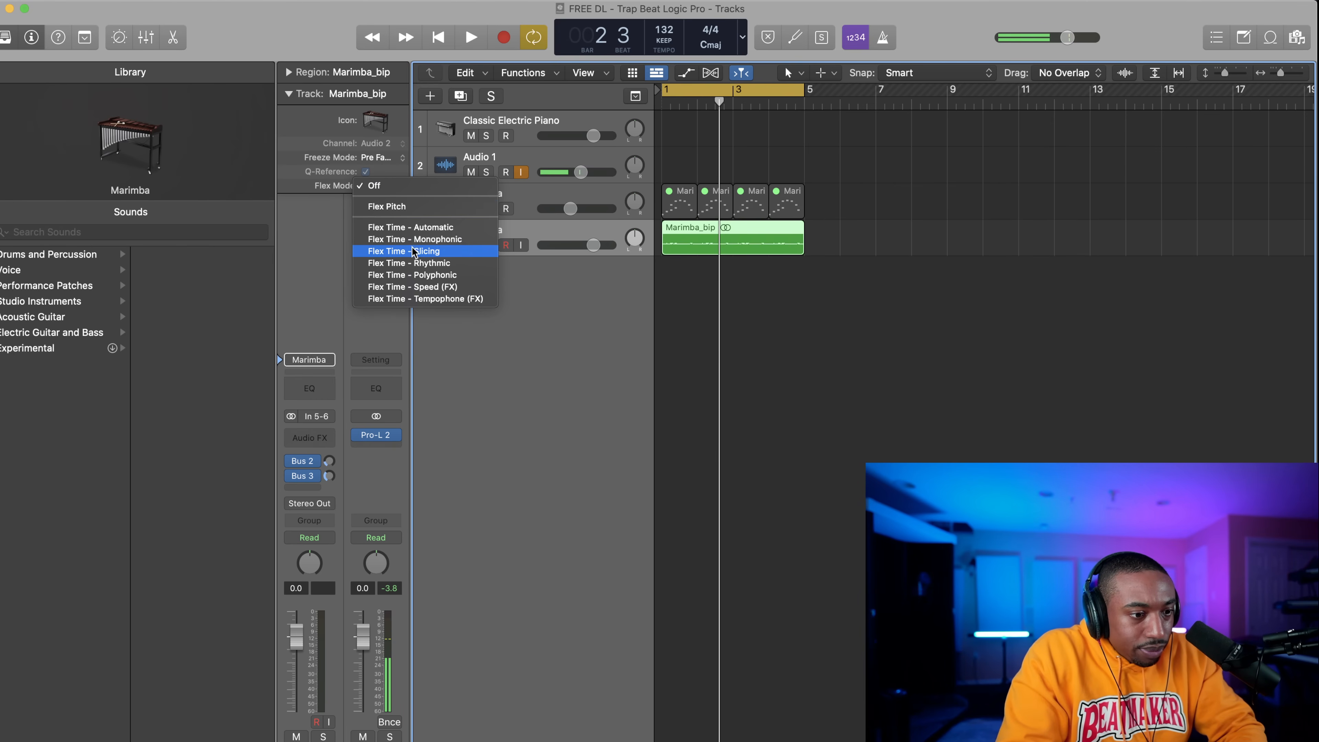
{"action": "left_click", "coordinate": [427, 275]}
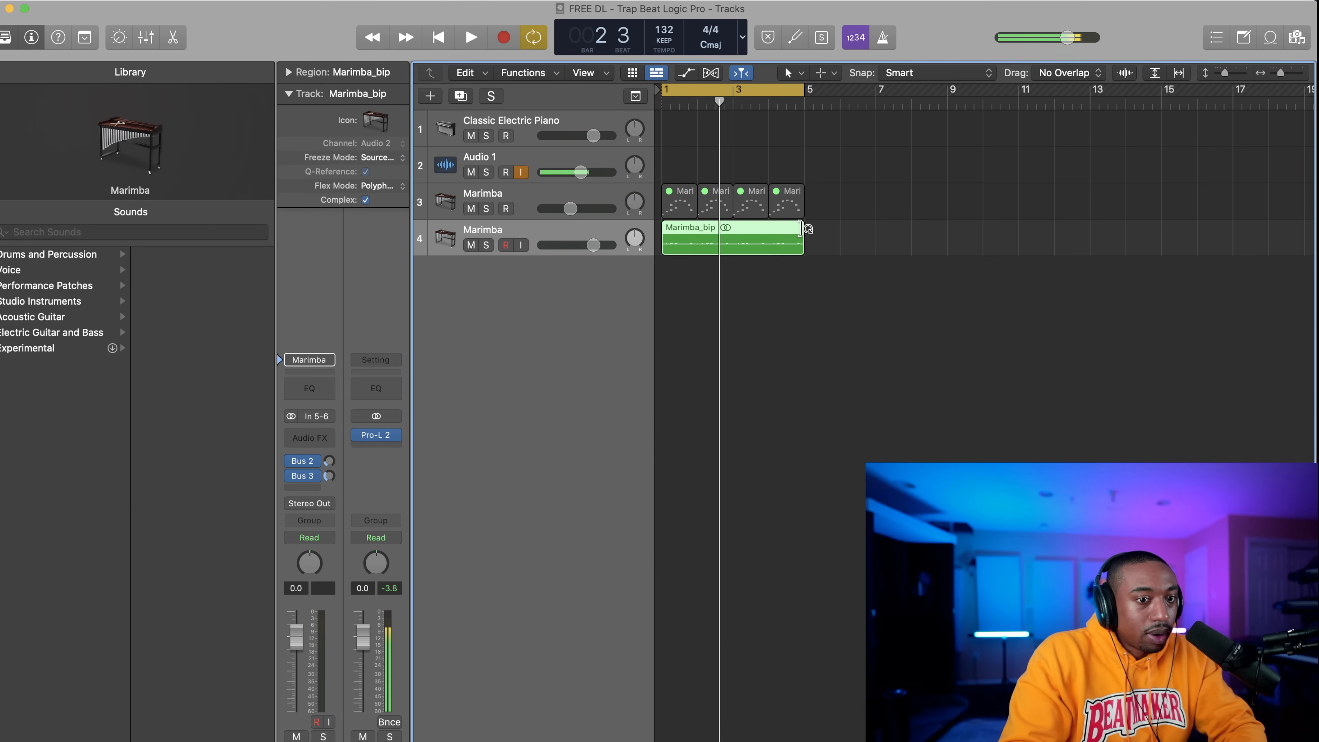
{"action": "mouse_move", "coordinate": [808, 229]}
{"action": "left_mouse_down"}
{"action": "mouse_move", "coordinate": [866, 232]}
{"action": "mouse_move", "coordinate": [804, 231]}
{"action": "left_mouse_up"}
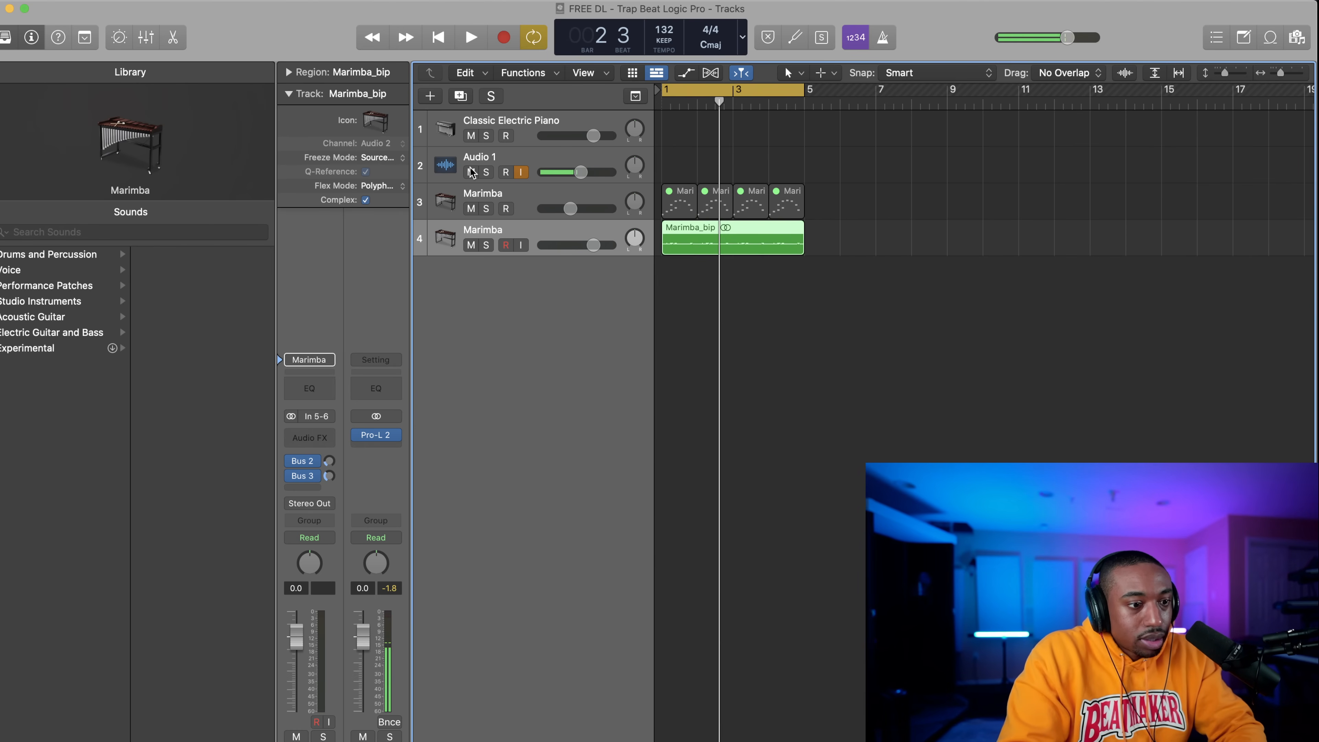
{"action": "right_click", "coordinate": [743, 242]}
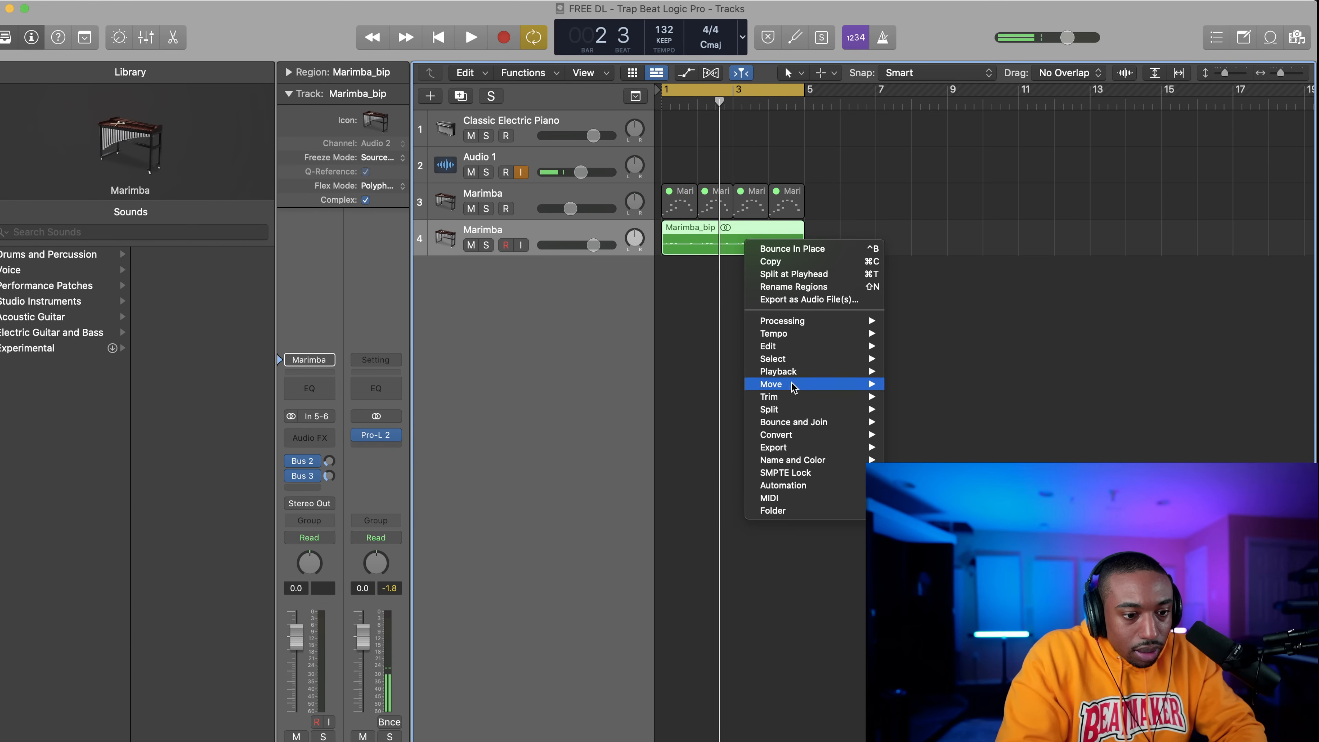
{"action": "mouse_move", "coordinate": [790, 372]}
{"action": "mouse_move", "coordinate": [793, 334]}
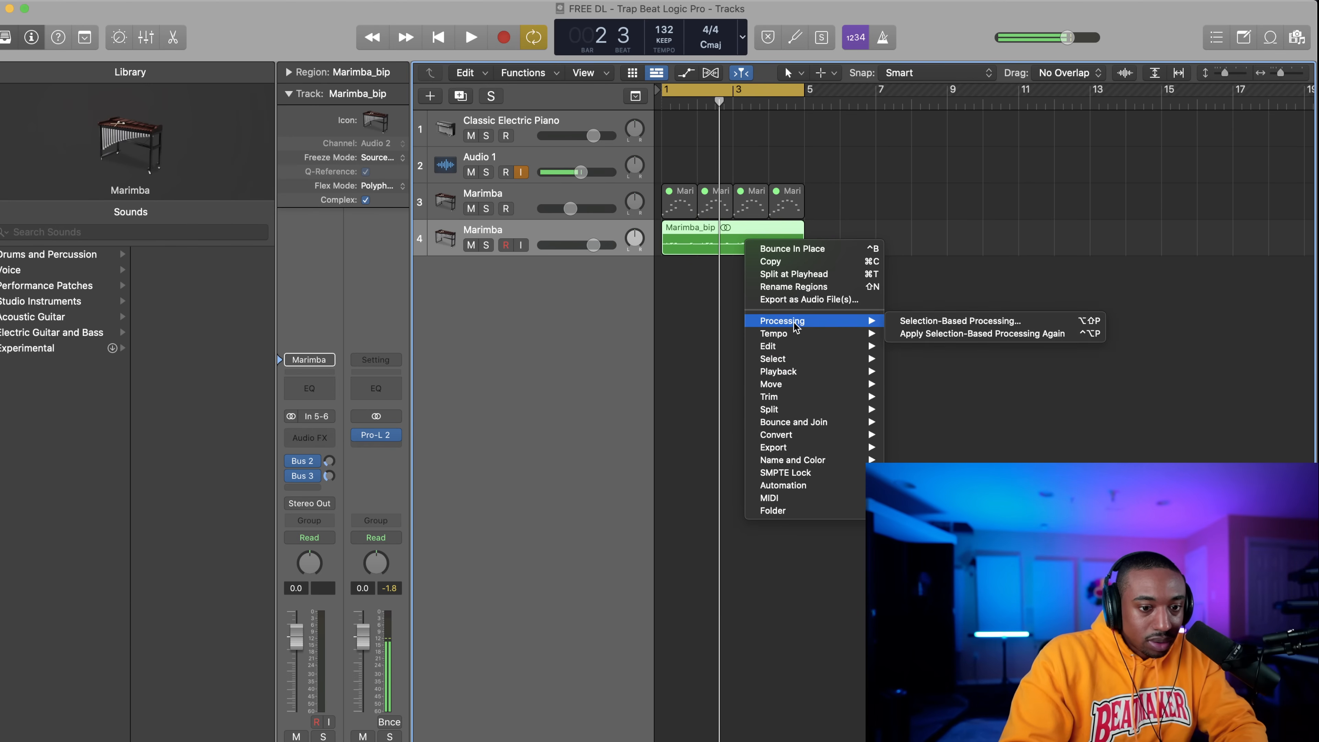
{"action": "mouse_move", "coordinate": [797, 411]}
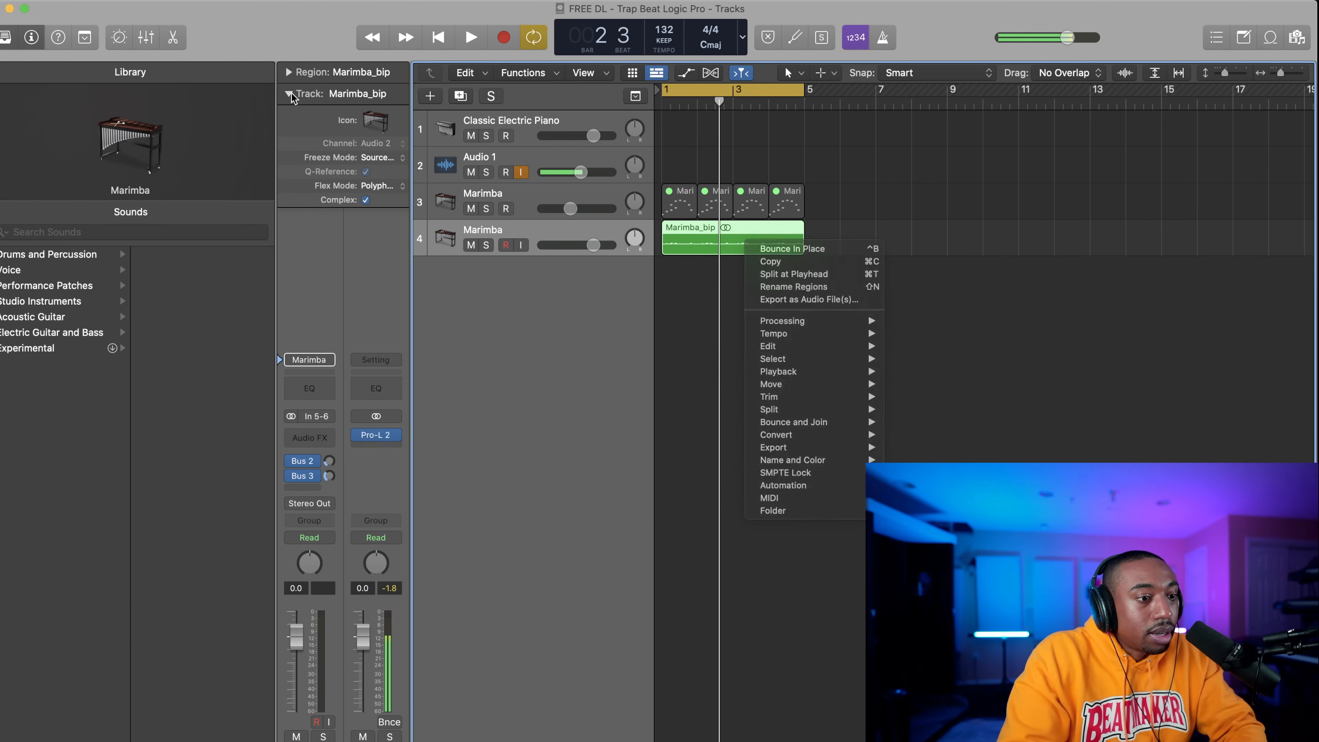
Expand the Marimba_bip region's parameters, transpose the region by -3, and play it from the start.
{"action": "left_click", "coordinate": [293, 97]}
{"action": "left_click", "coordinate": [288, 72]}
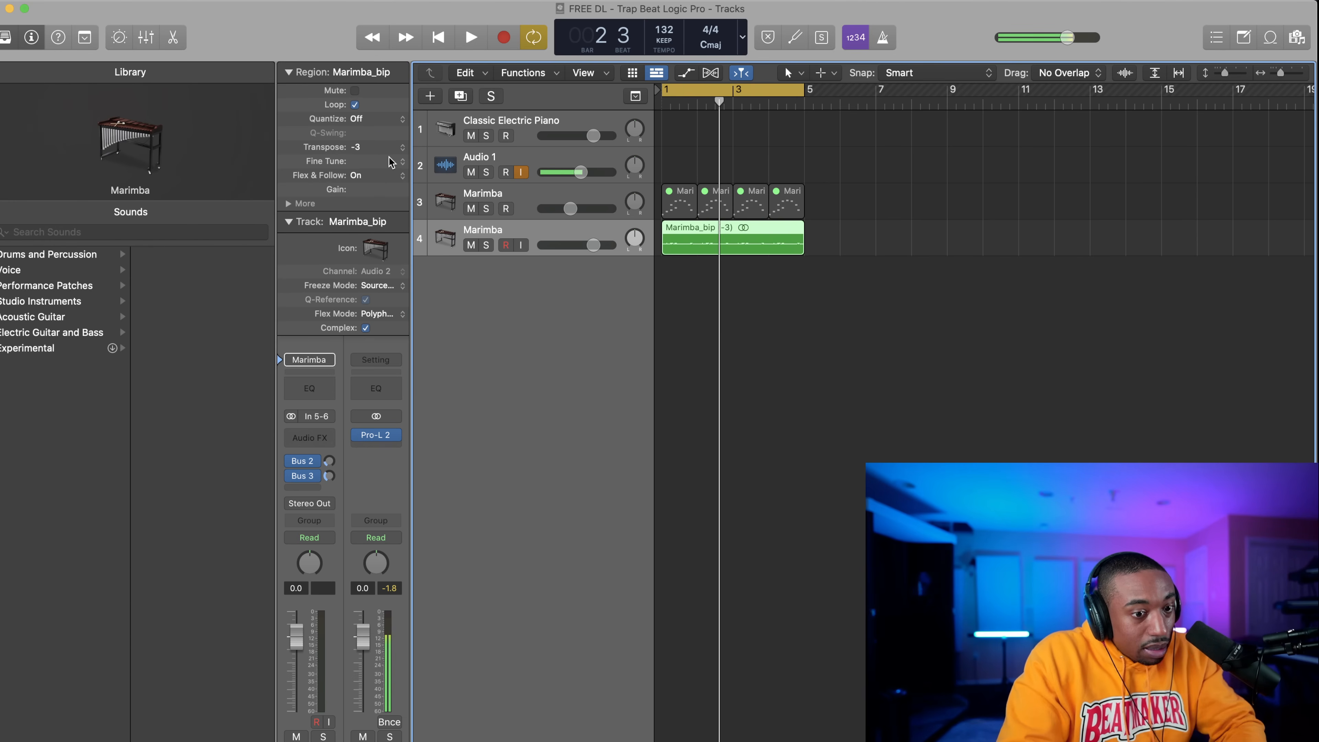
{"action": "left_click", "coordinate": [439, 38]}
{"action": "left_click", "coordinate": [471, 38]}
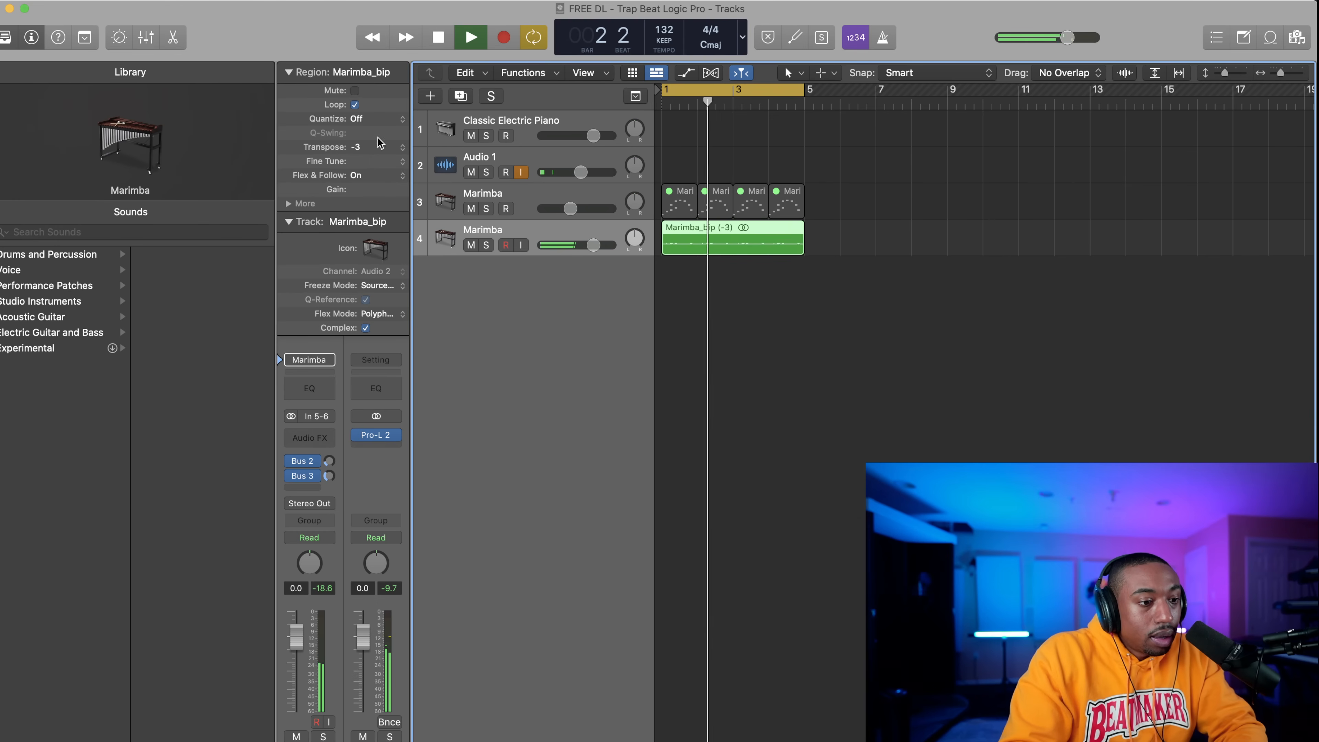
Set the Marimba_bip region's Quantize to 1/8 Note and expand its additional region parameters.
{"action": "left_click", "coordinate": [381, 121]}
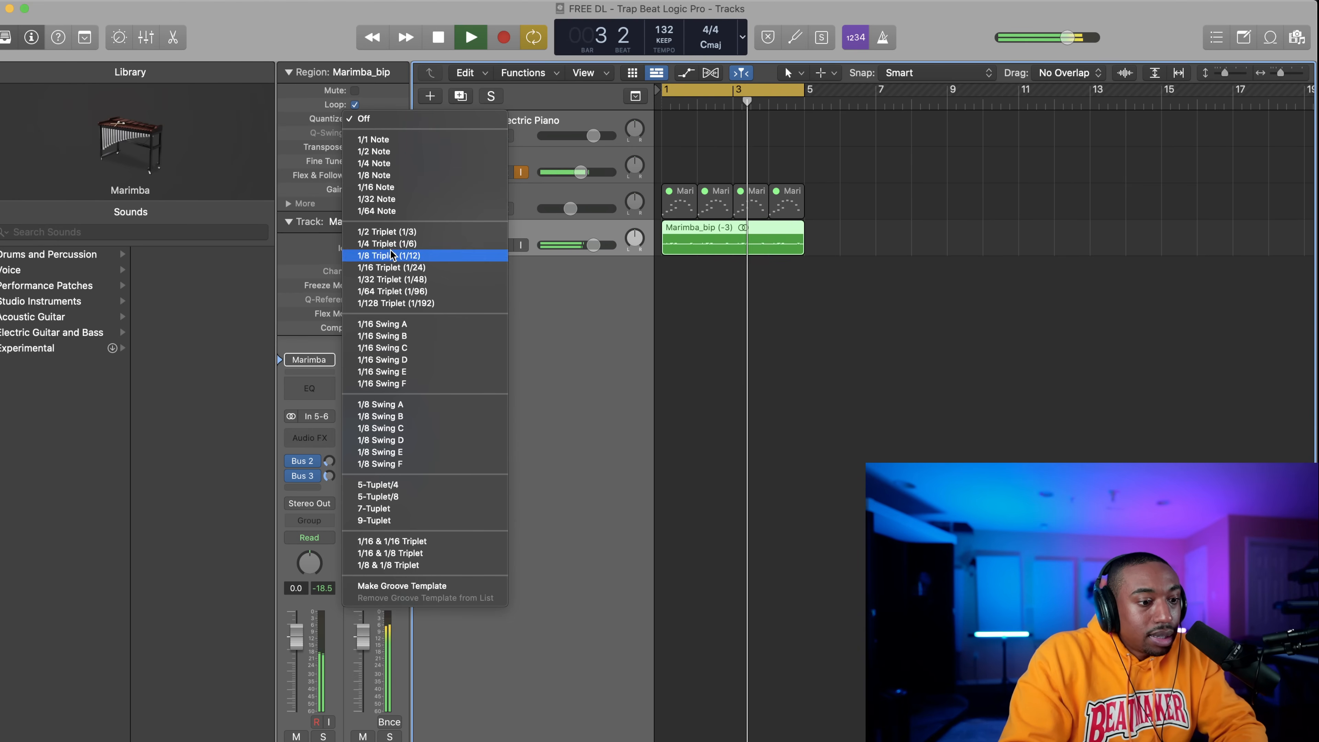
{"action": "left_click", "coordinate": [393, 175]}
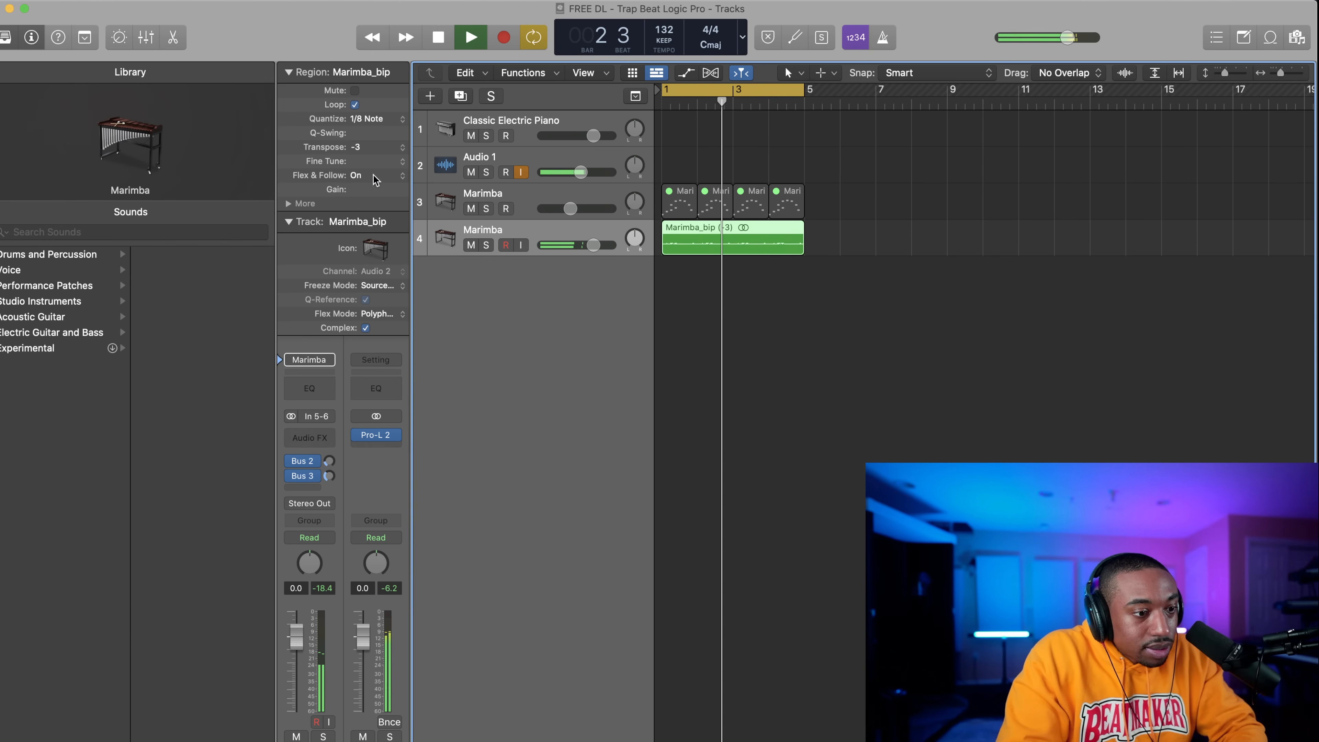
{"action": "left_click", "coordinate": [351, 177]}
{"action": "left_click", "coordinate": [347, 177]}
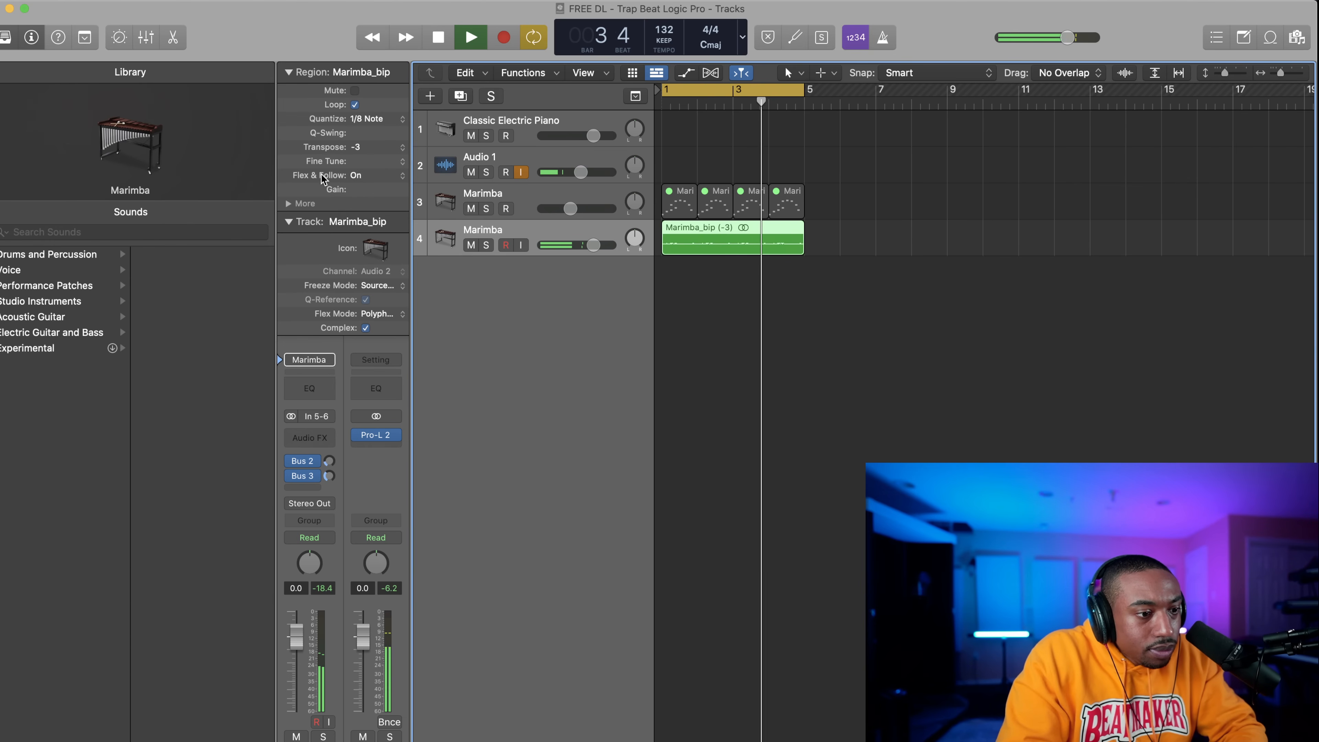
{"action": "left_click", "coordinate": [289, 203]}
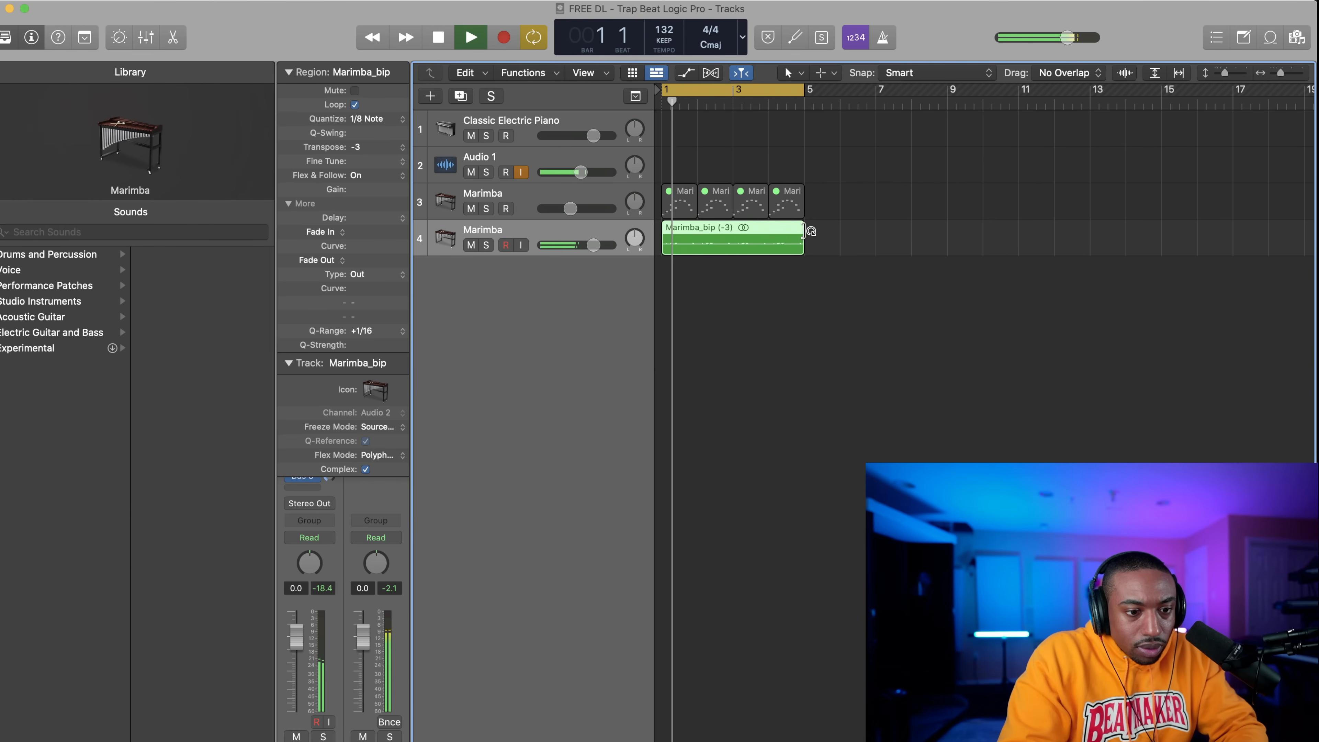
{"action": "left_click_drag", "start_coordinate": [803, 237], "coordinate": [805, 237]}
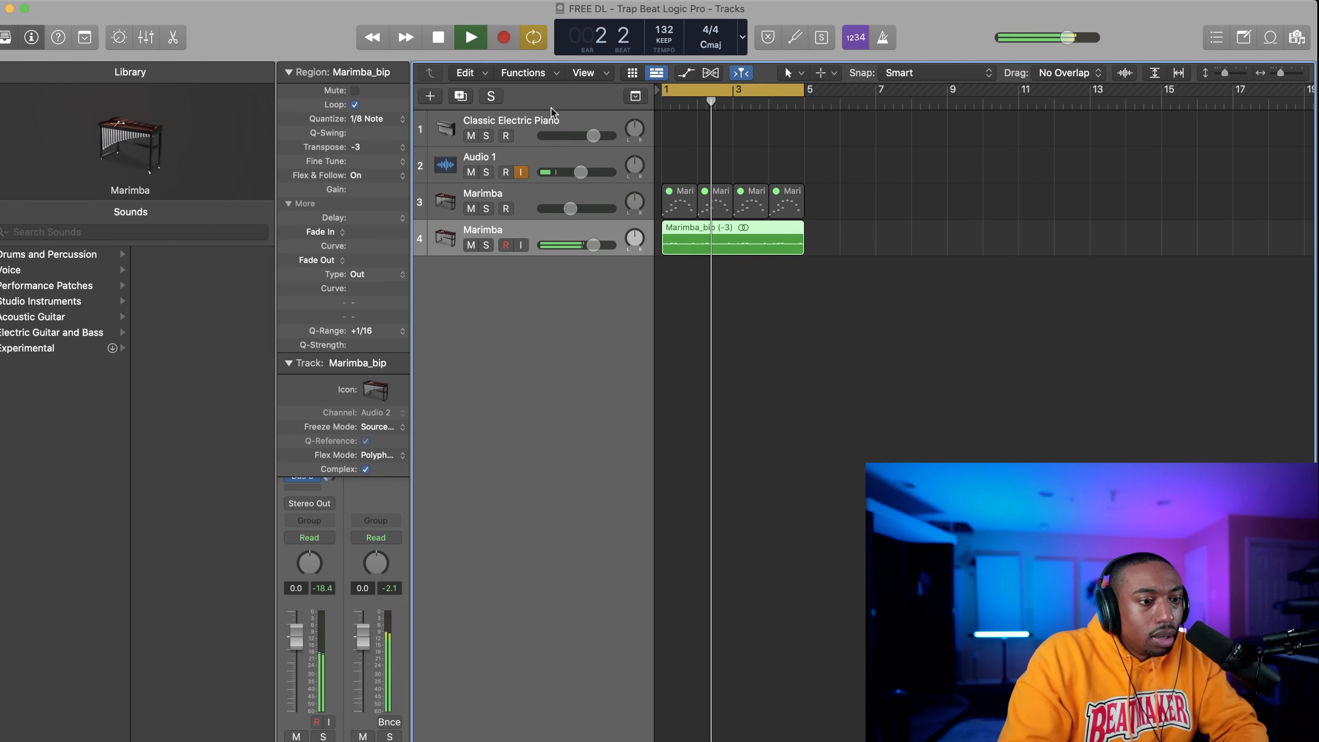
Try to reverse the playback of the Marimba_bip region and listen to the loop.
{"action": "right_click", "coordinate": [686, 241]}
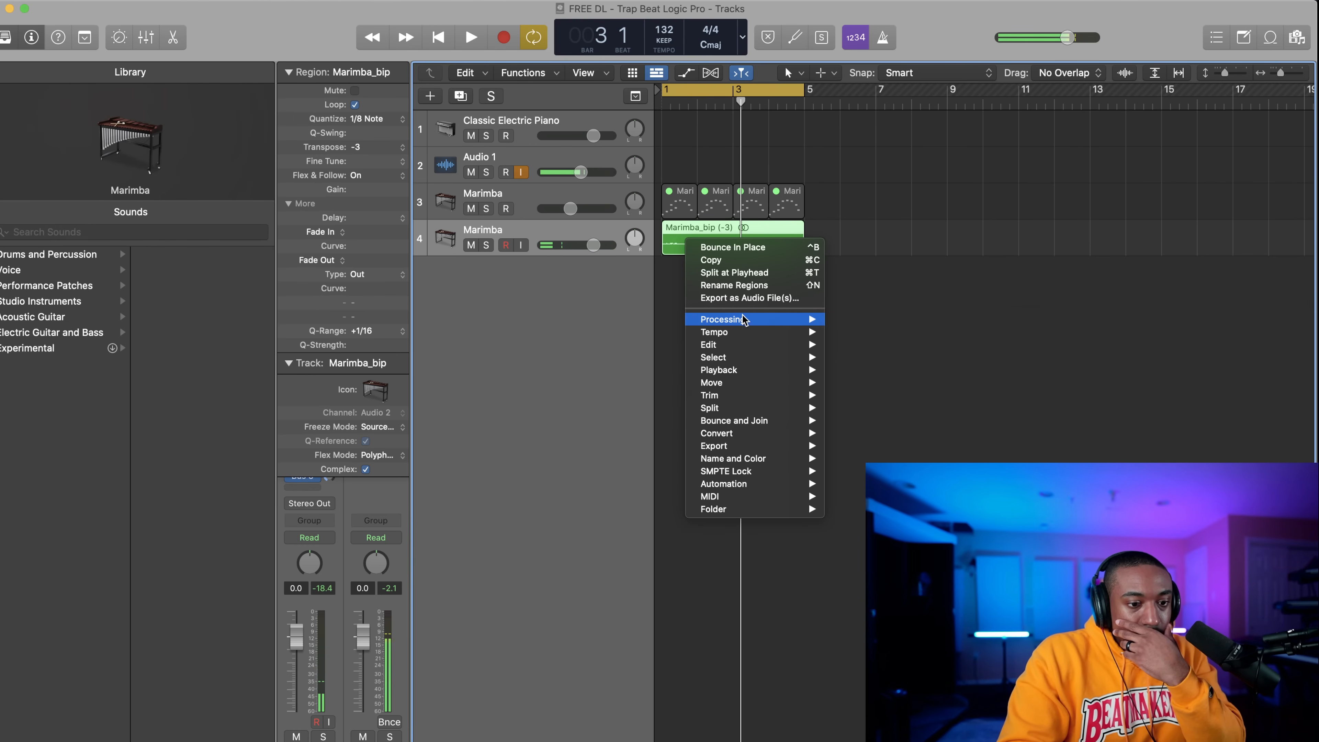
{"action": "mouse_move", "coordinate": [733, 359]}
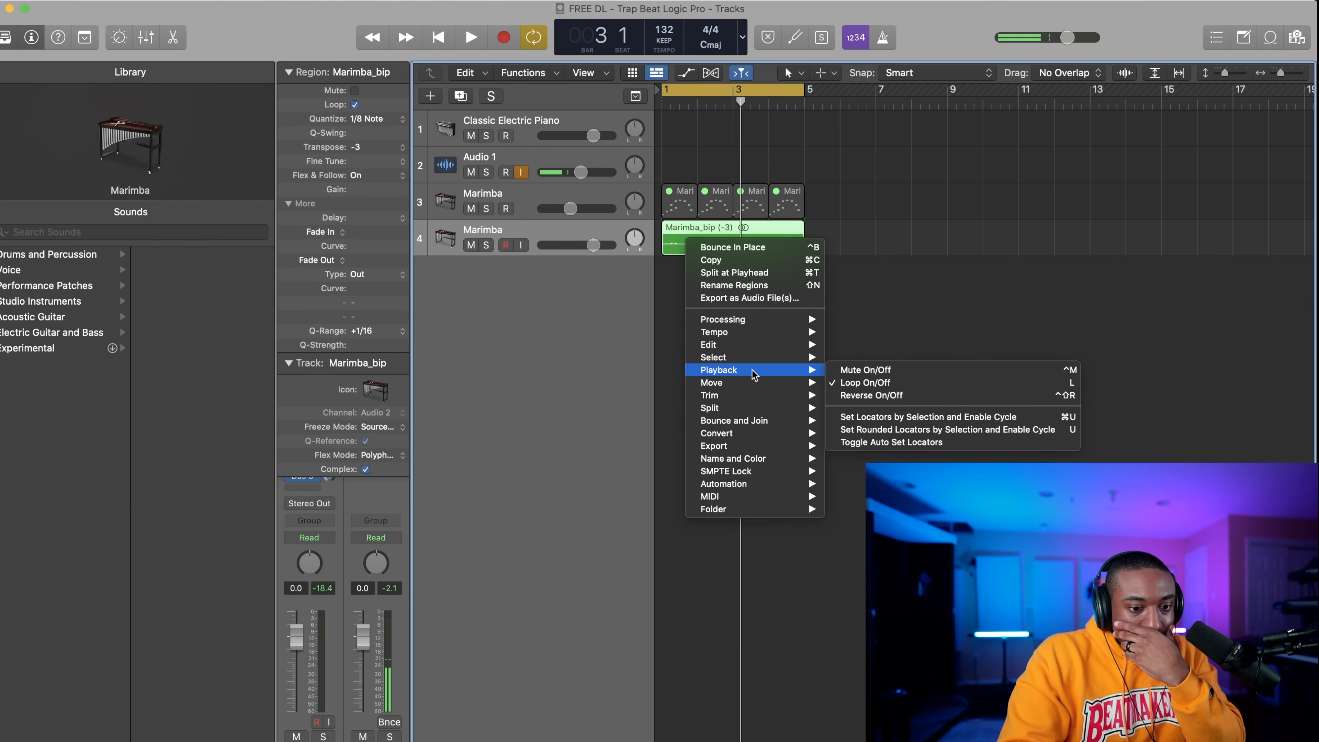
{"action": "left_click", "coordinate": [872, 395]}
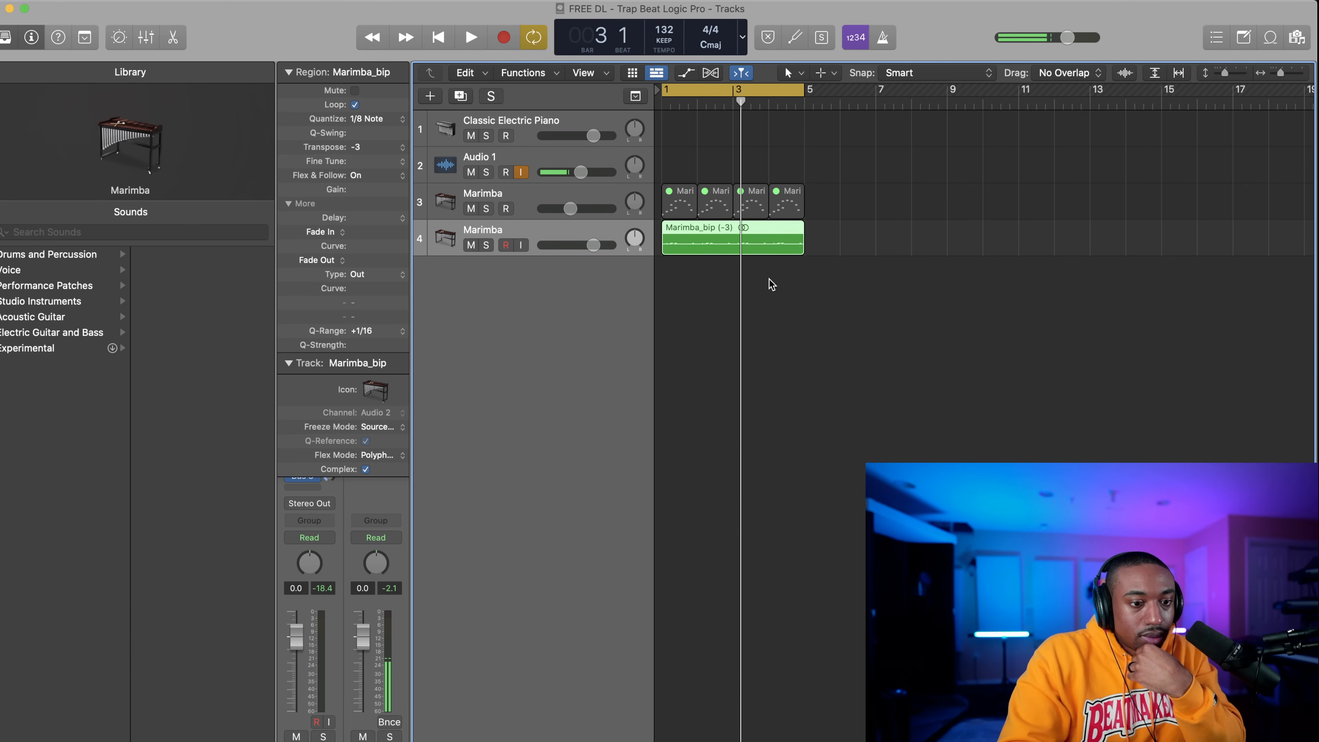
{"action": "right_click", "coordinate": [757, 245]}
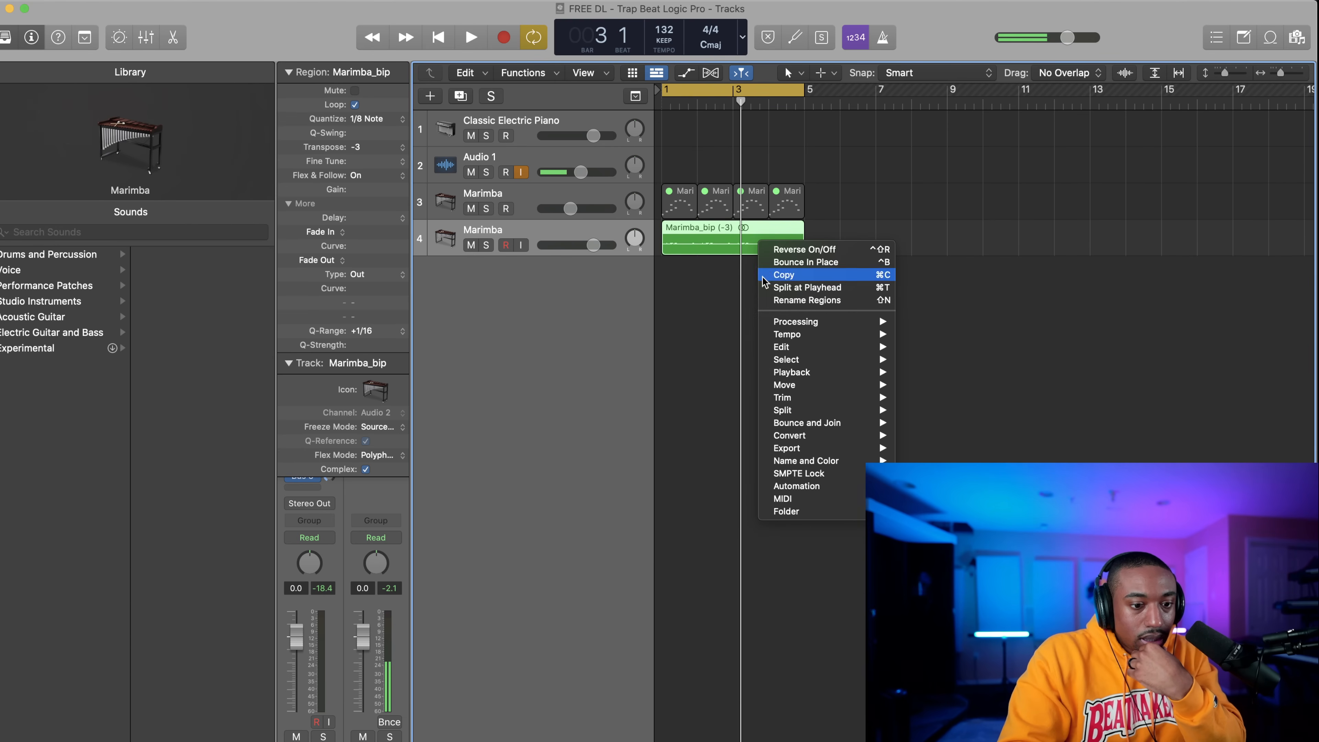
{"action": "left_click", "coordinate": [935, 397]}
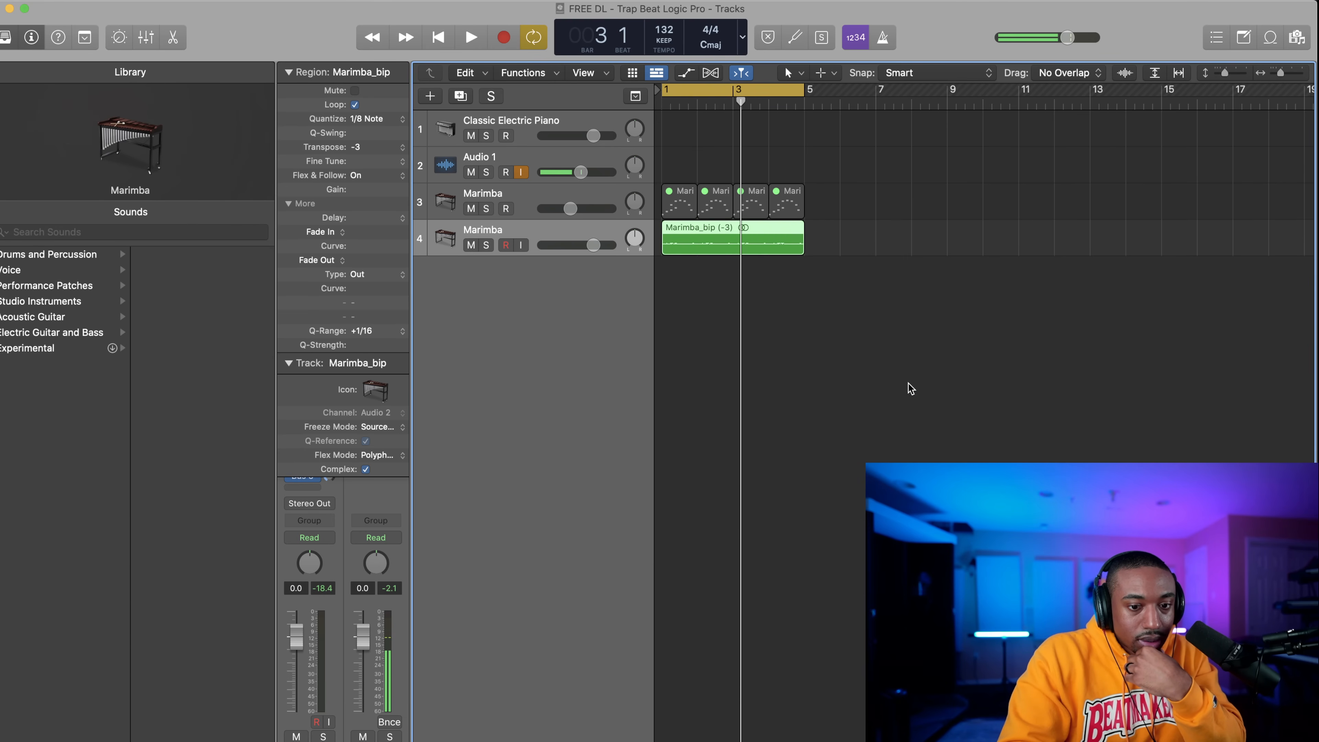
{"action": "key", "text": "space"}
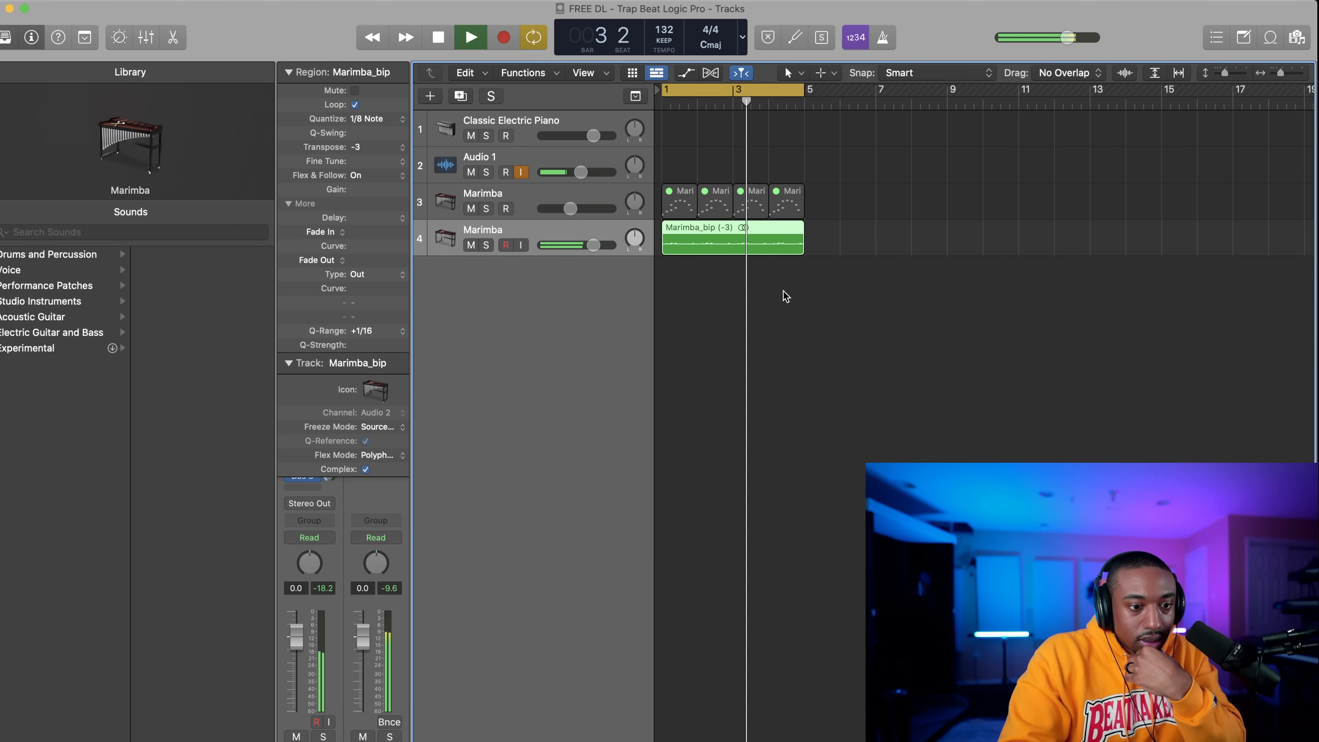
{"action": "right_click", "coordinate": [743, 243]}
{"action": "mouse_move", "coordinate": [852, 374]}
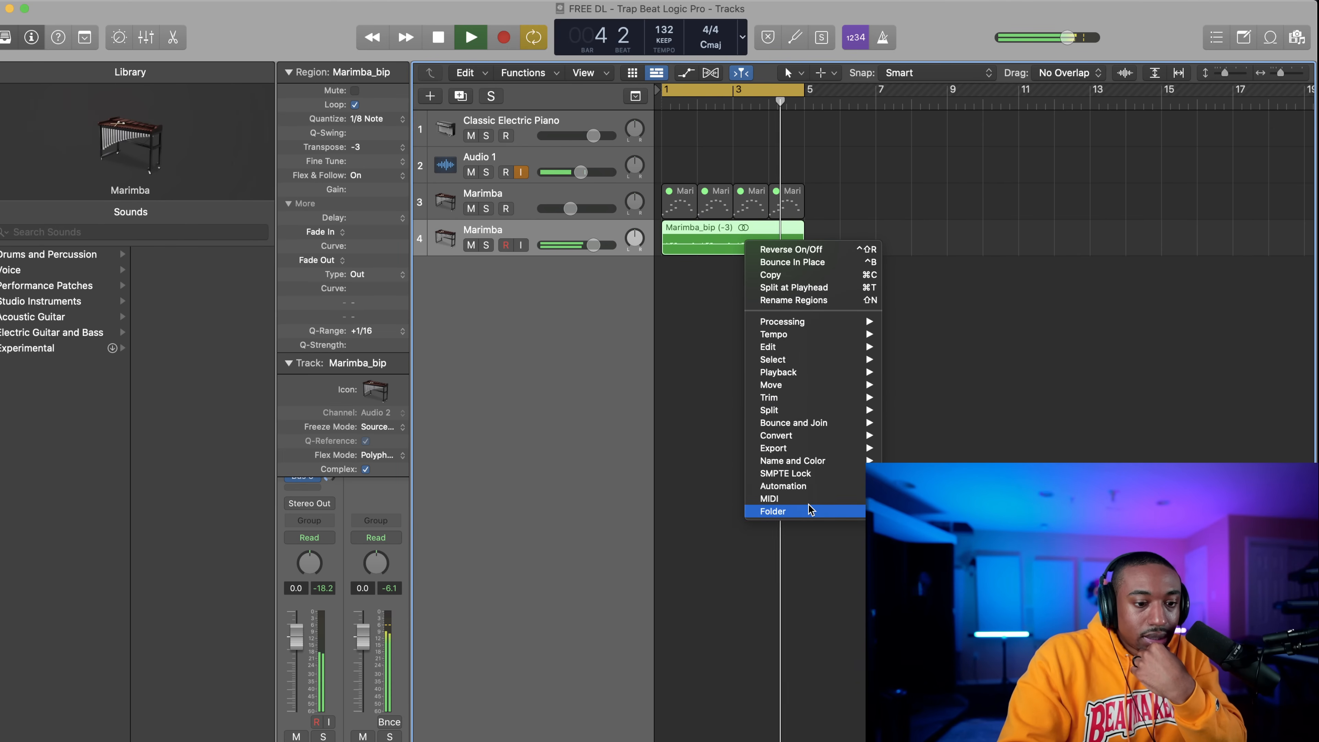
{"action": "right_click", "coordinate": [709, 318]}
{"action": "left_click", "coordinate": [720, 249]}
{"action": "right_click", "coordinate": [725, 237]}
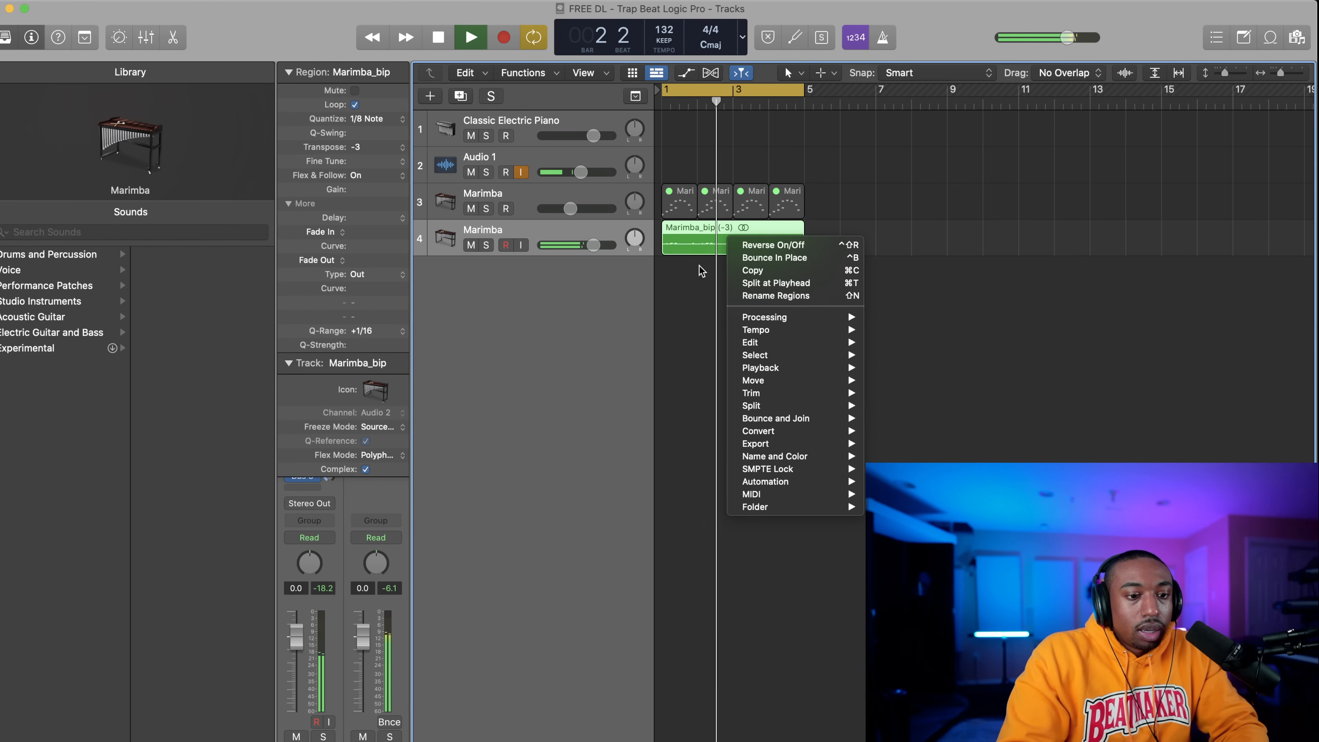
{"action": "left_click", "coordinate": [768, 232]}
{"action": "right_click", "coordinate": [714, 235]}
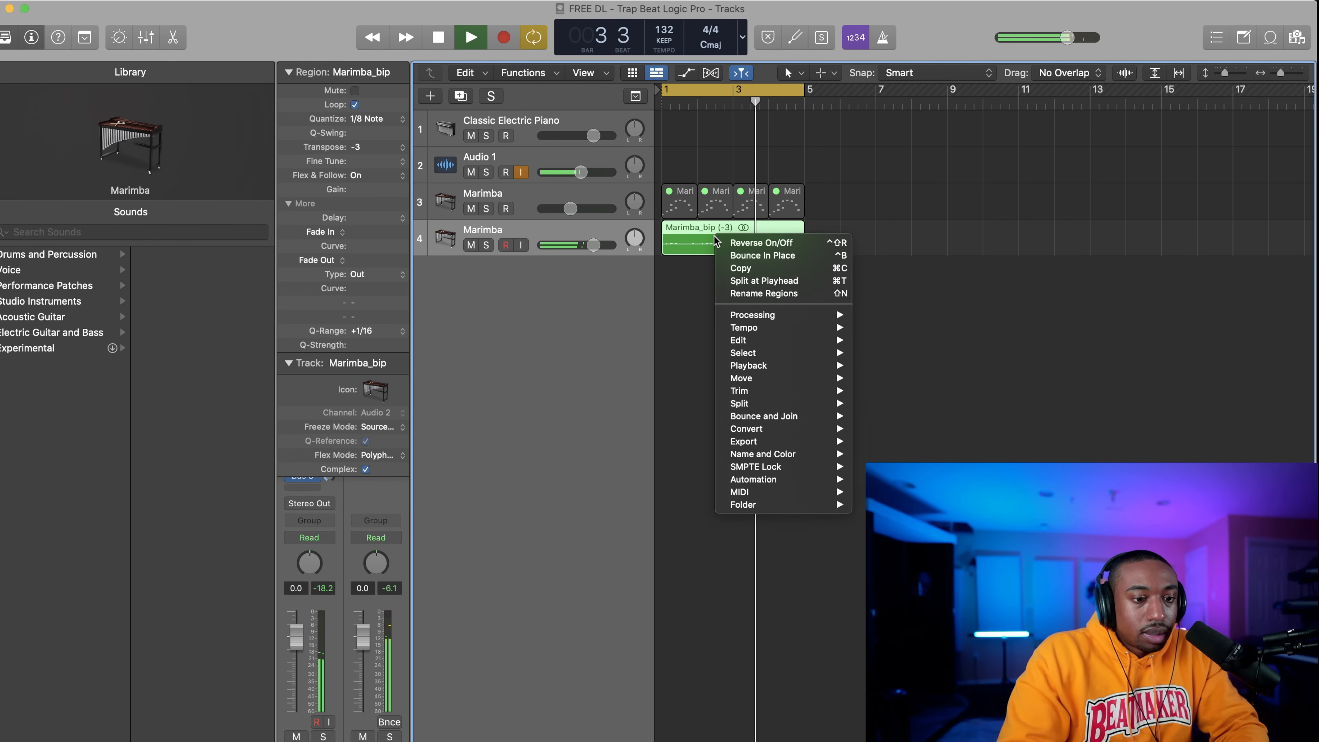
{"action": "left_click", "coordinate": [700, 256]}
Stop playback and collapse the Region and Track parameters of the bounced Marimba.
{"action": "key", "text": "space"}
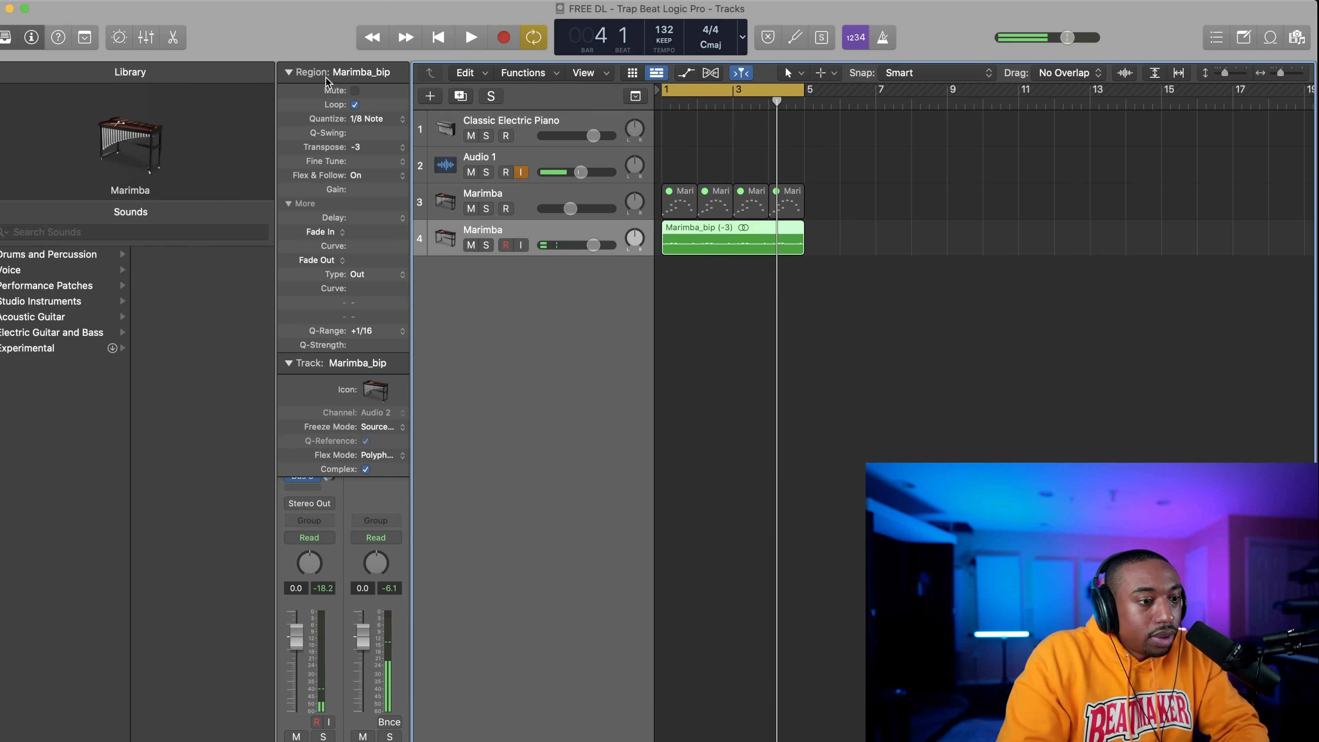
{"action": "left_click", "coordinate": [291, 74]}
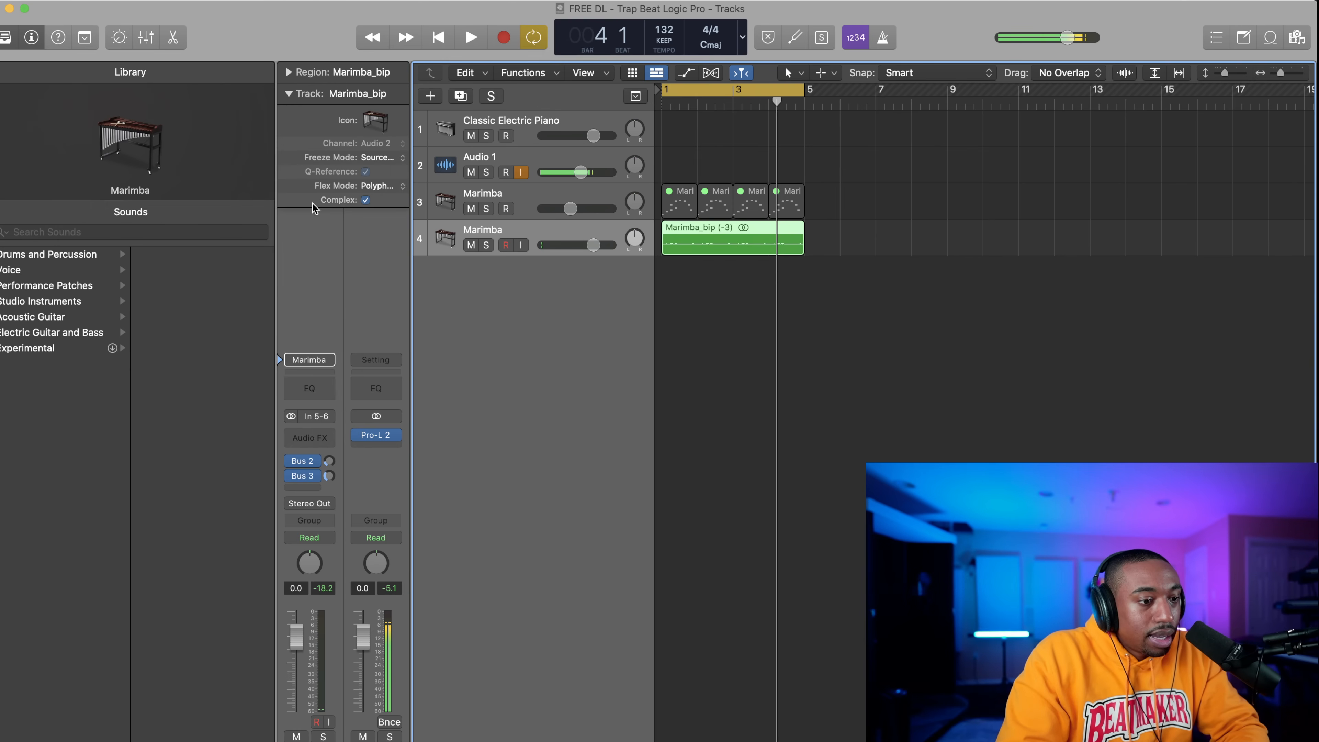
{"action": "left_click", "coordinate": [291, 95]}
Add a new software instrument track and load the 808 Flex electronic drum kit on it.
{"action": "right_click", "coordinate": [514, 292]}
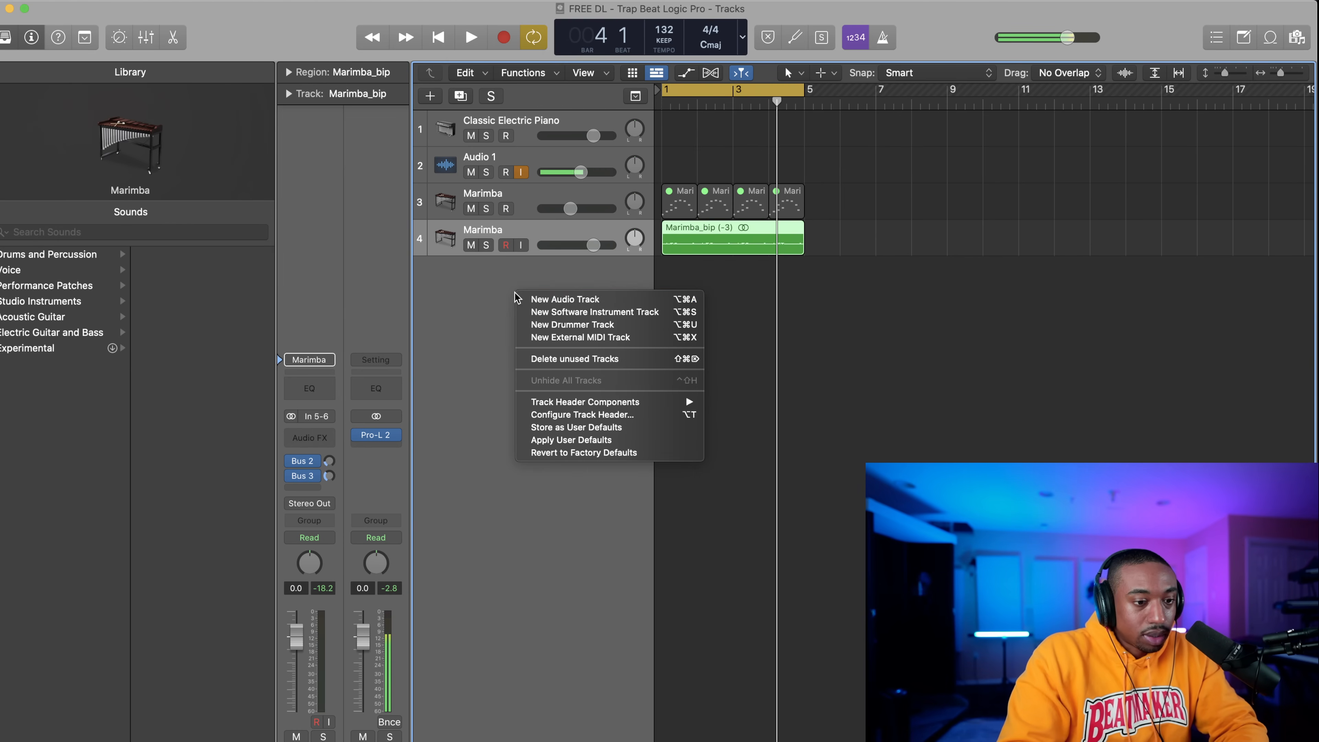
{"action": "left_click", "coordinate": [549, 316]}
{"action": "left_click", "coordinate": [54, 267]}
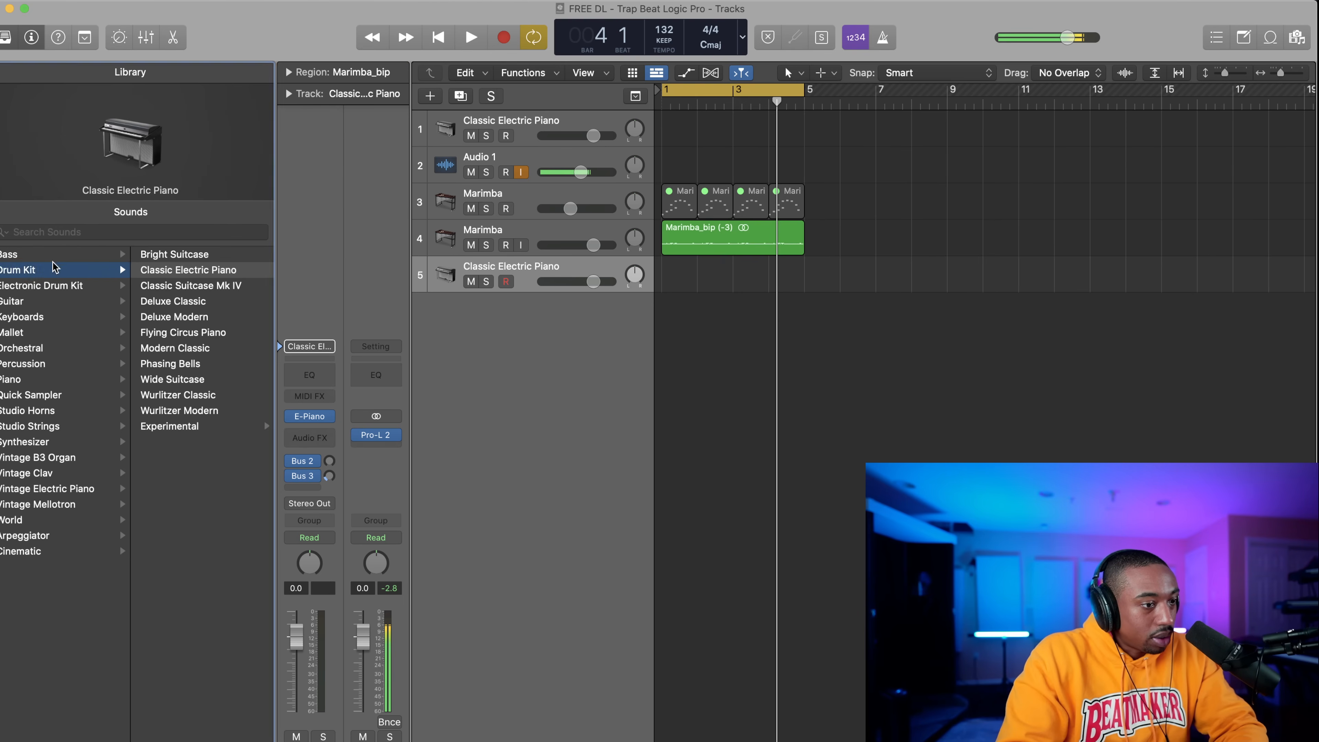
{"action": "left_click", "coordinate": [54, 286]}
{"action": "left_click", "coordinate": [174, 255]}
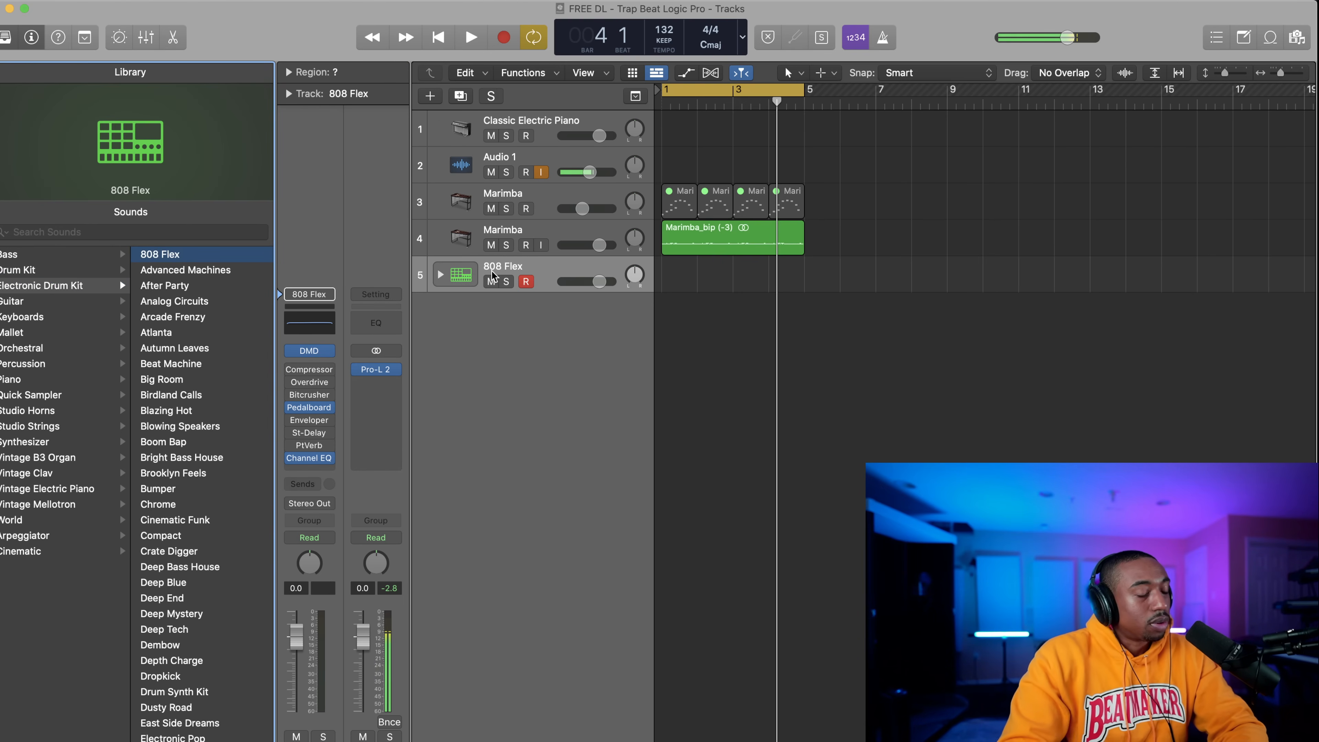
Open the Piano Roll editor for the 808 Flex track.
{"action": "left_click", "coordinate": [441, 275]}
{"action": "left_click", "coordinate": [441, 275]}
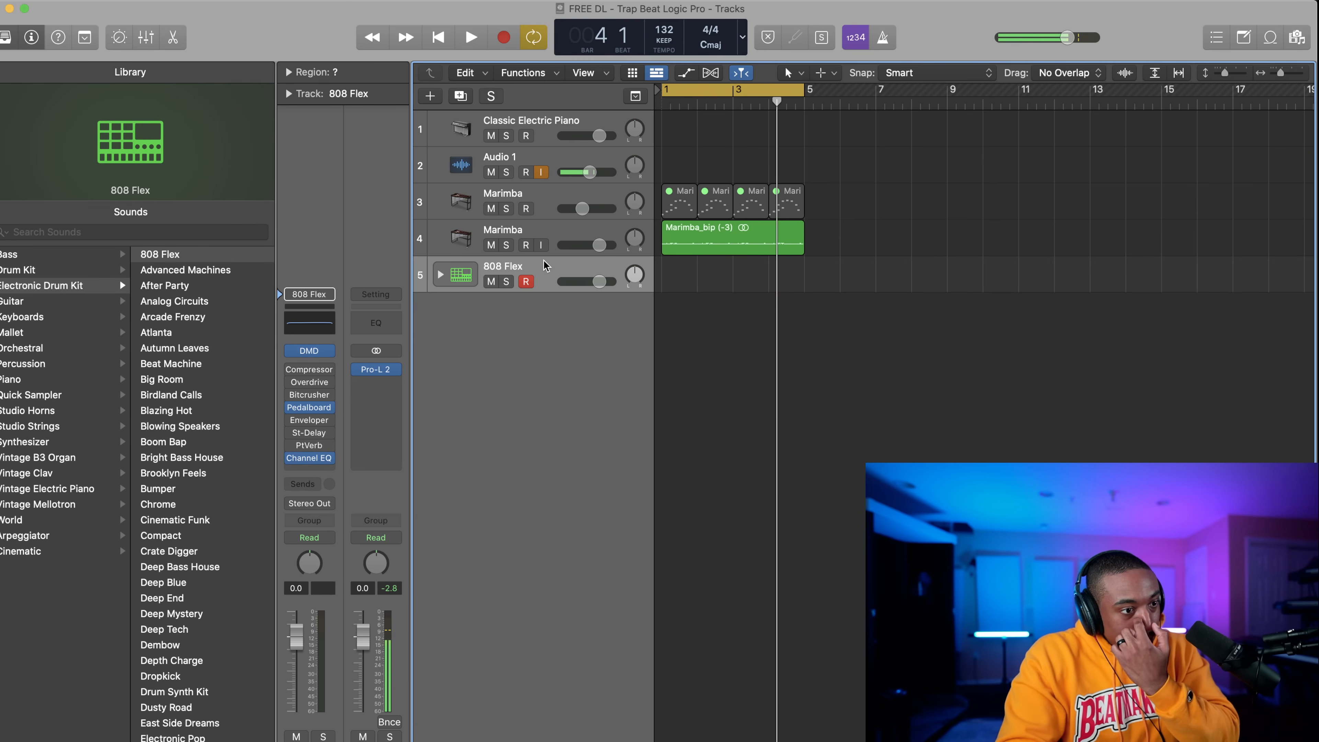
{"action": "left_click", "coordinate": [177, 41]}
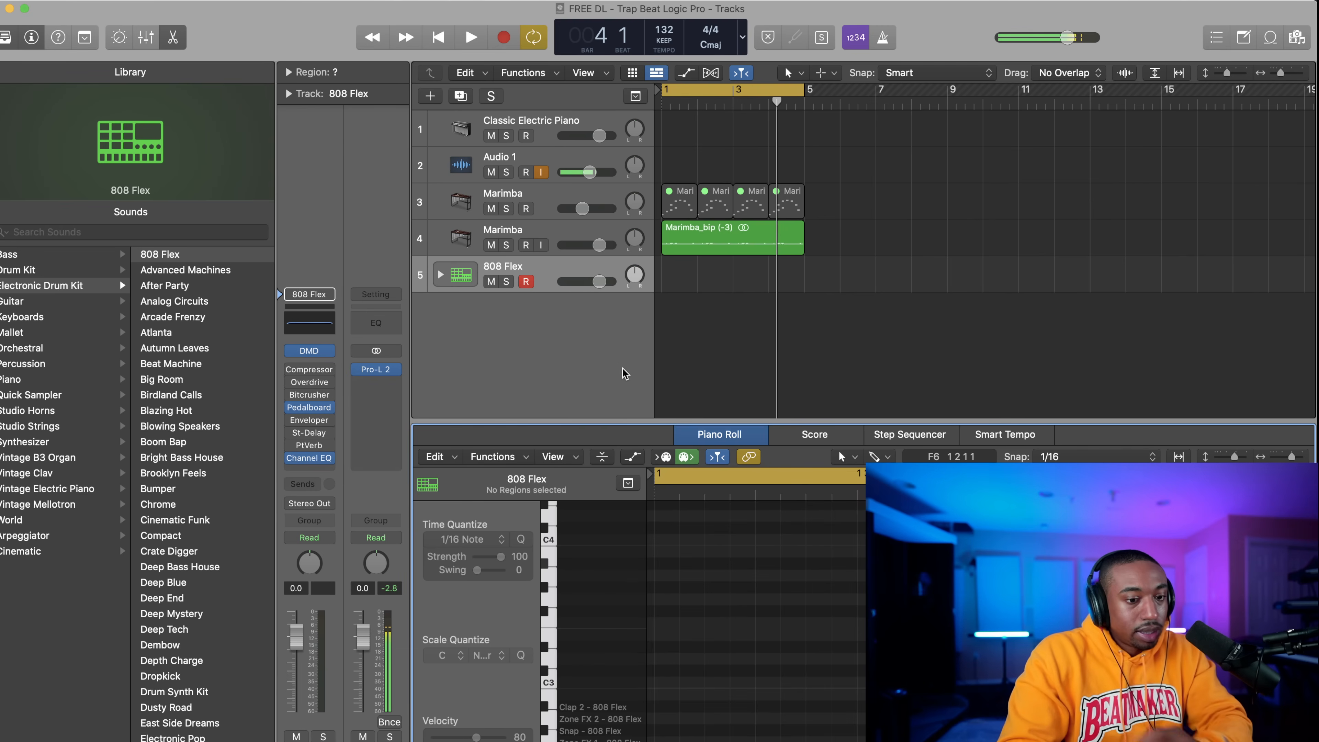
Create a step pattern for the 808 Flex with a Kick 1 hit on step 1 and move its region to bar 1.
{"action": "left_click", "coordinate": [909, 435]}
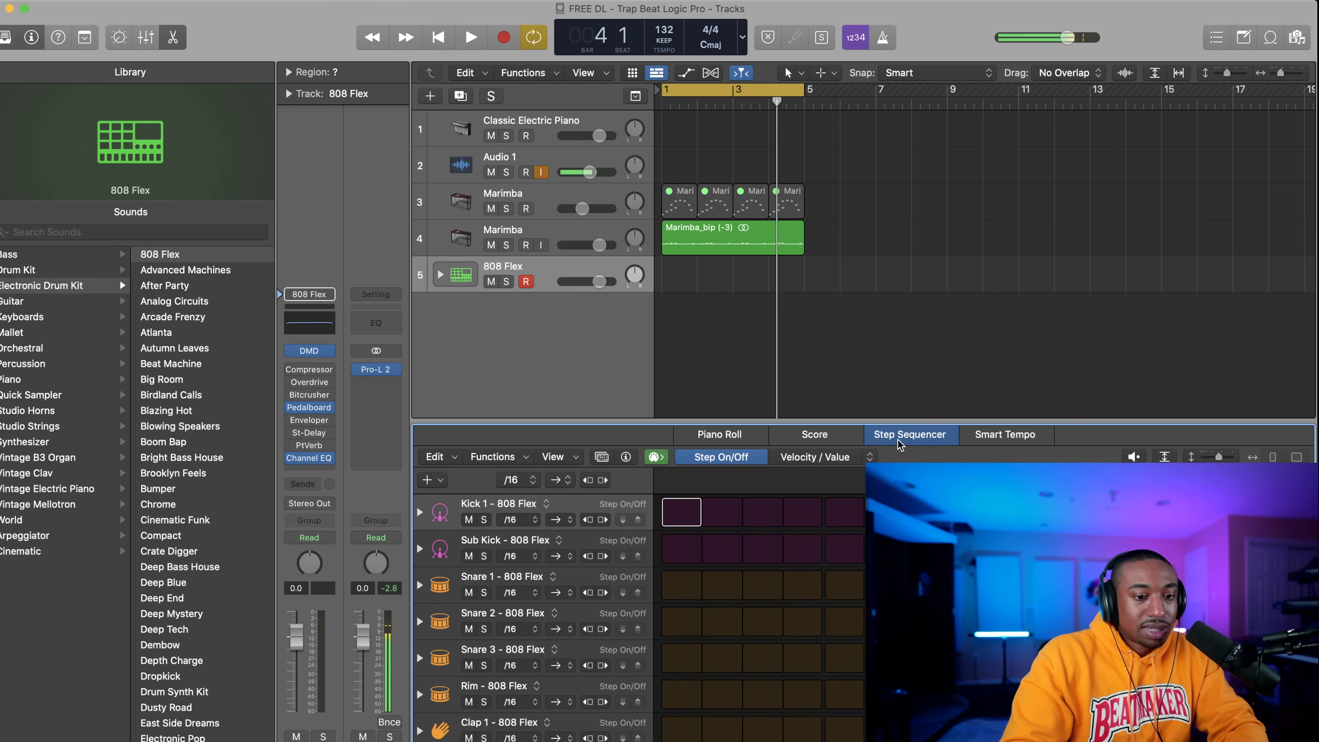
{"action": "left_click", "coordinate": [675, 514]}
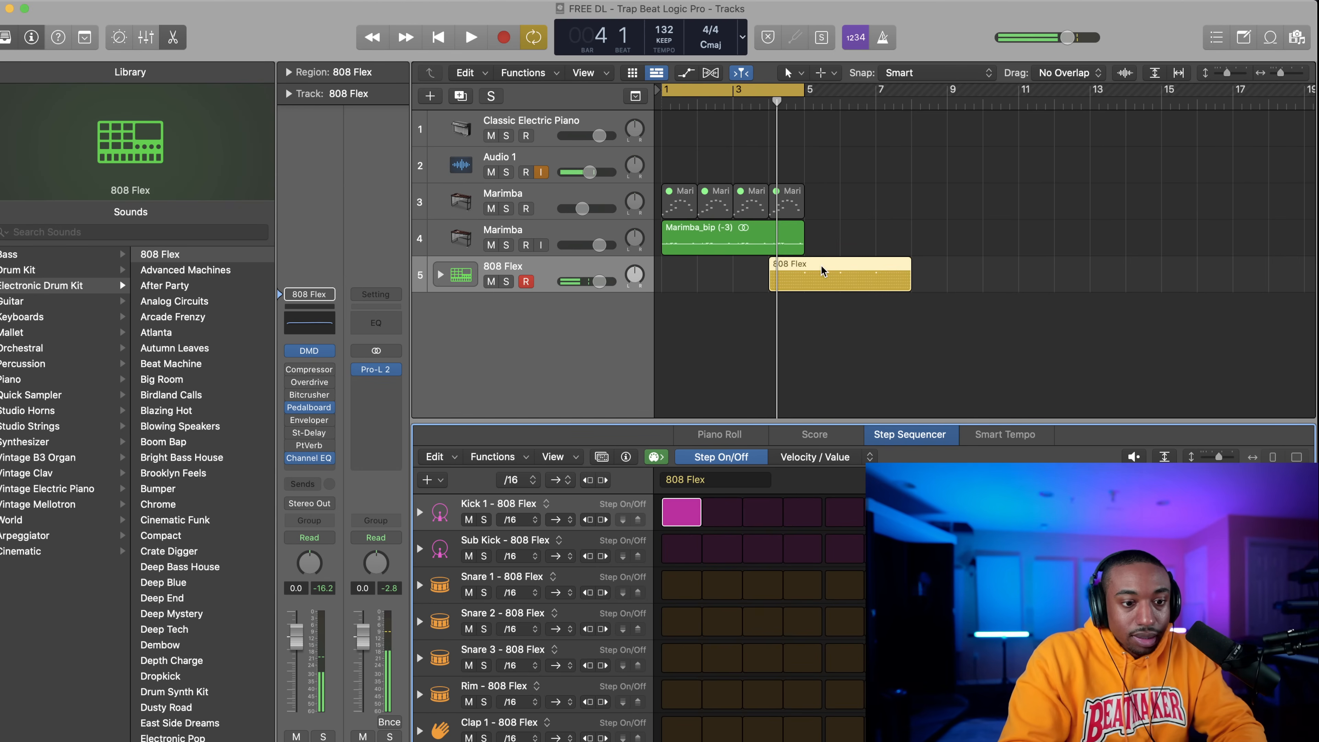
{"action": "left_click_drag", "start_coordinate": [822, 270], "coordinate": [745, 281]}
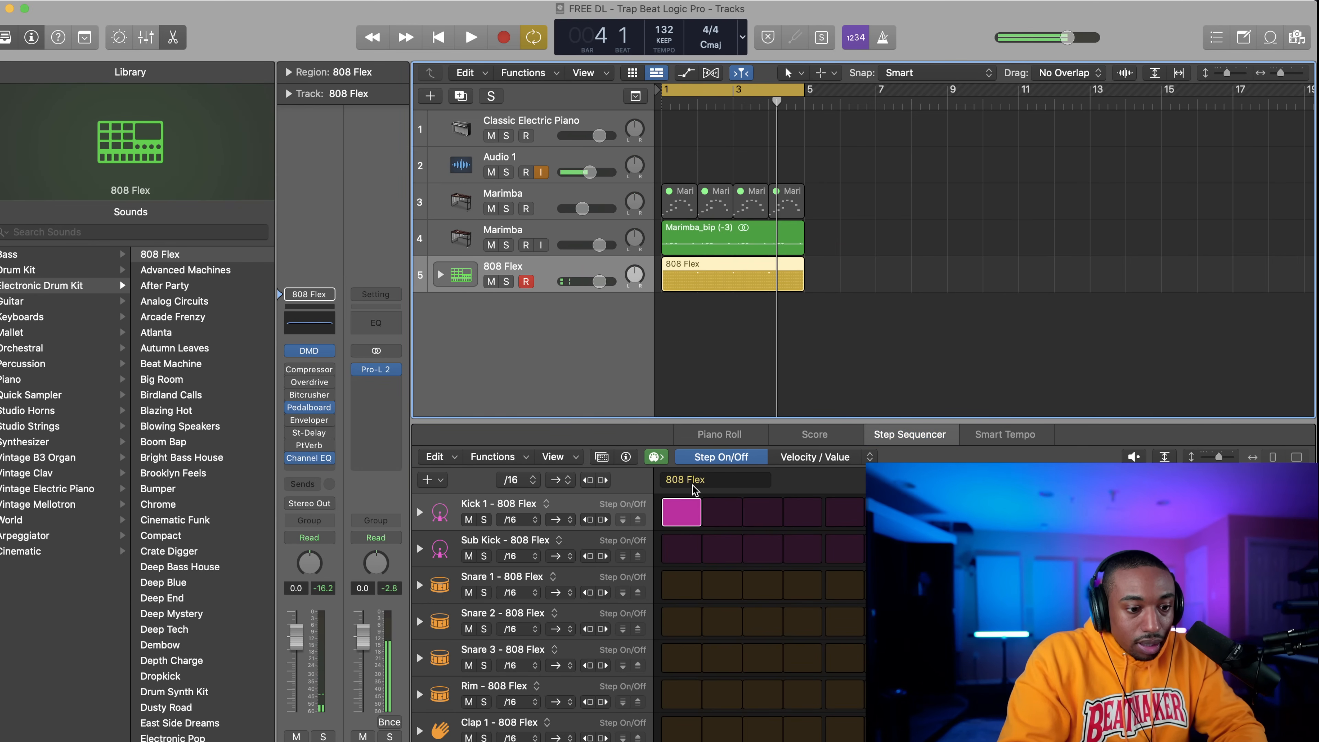
{"action": "key", "text": "space"}
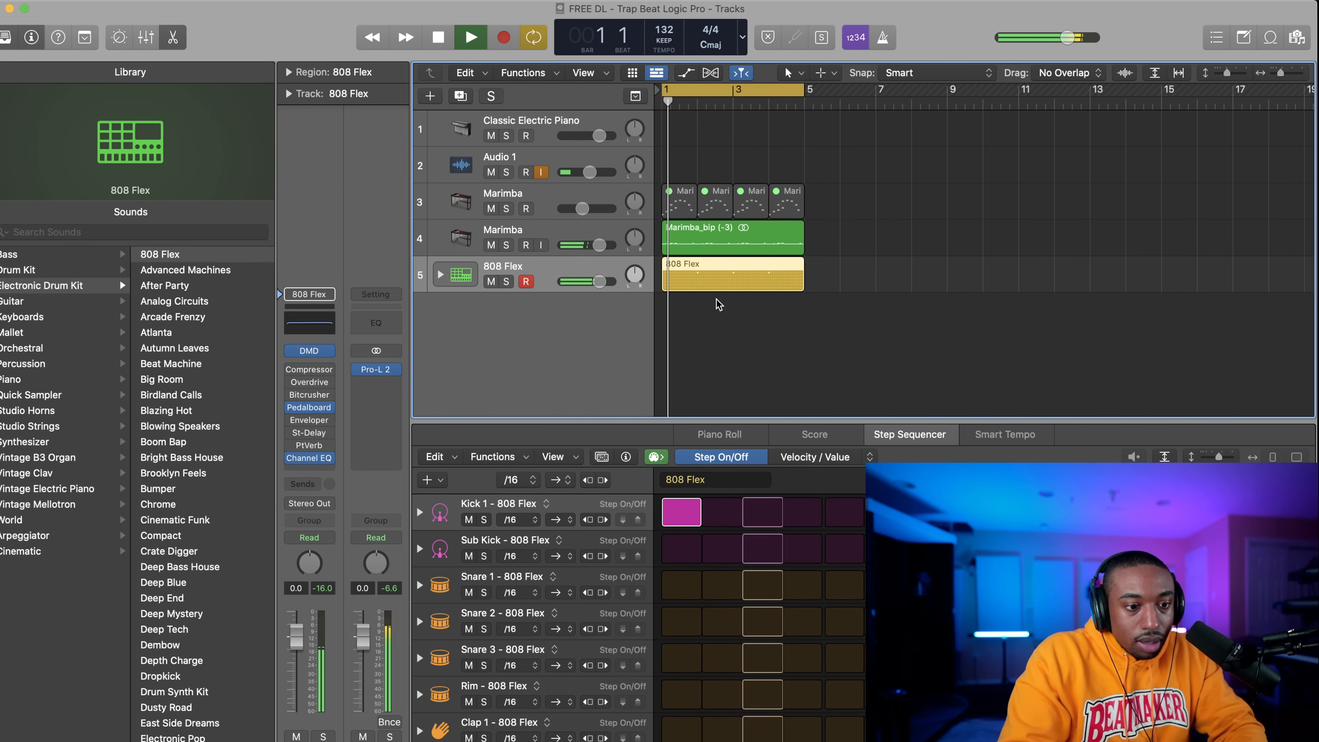
{"action": "key", "text": "space"}
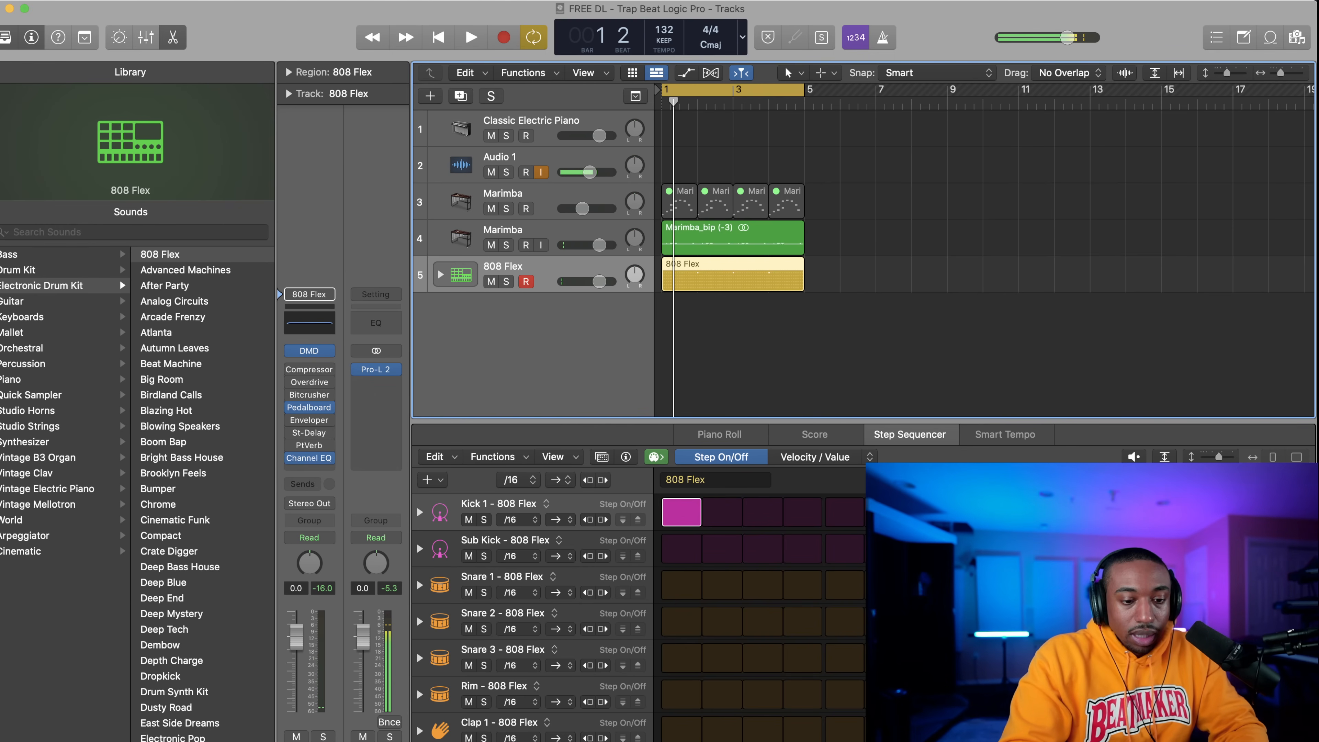
Add a Snare 1 hit on step 9 and a Kick 1 hit on step 17, and hide the Library and Inspector.
{"action": "key", "text": "space"}
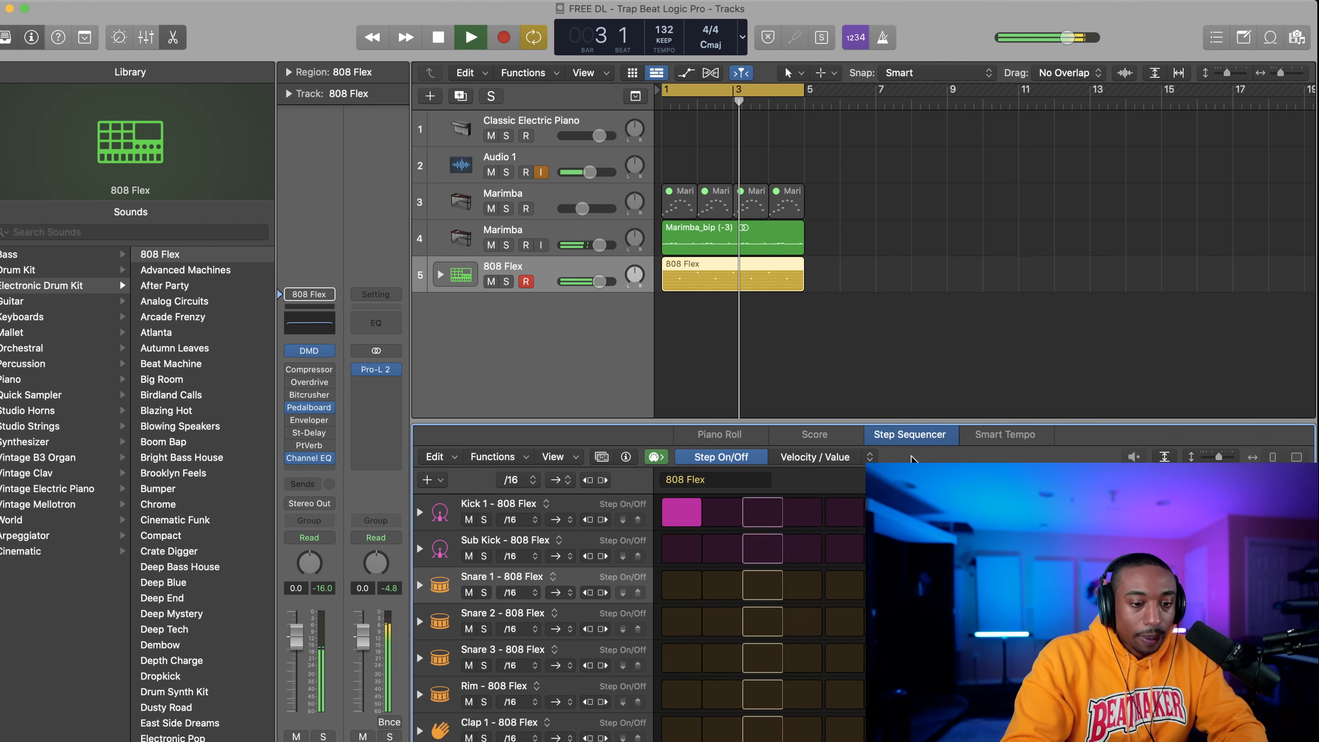
{"action": "key", "text": "space"}
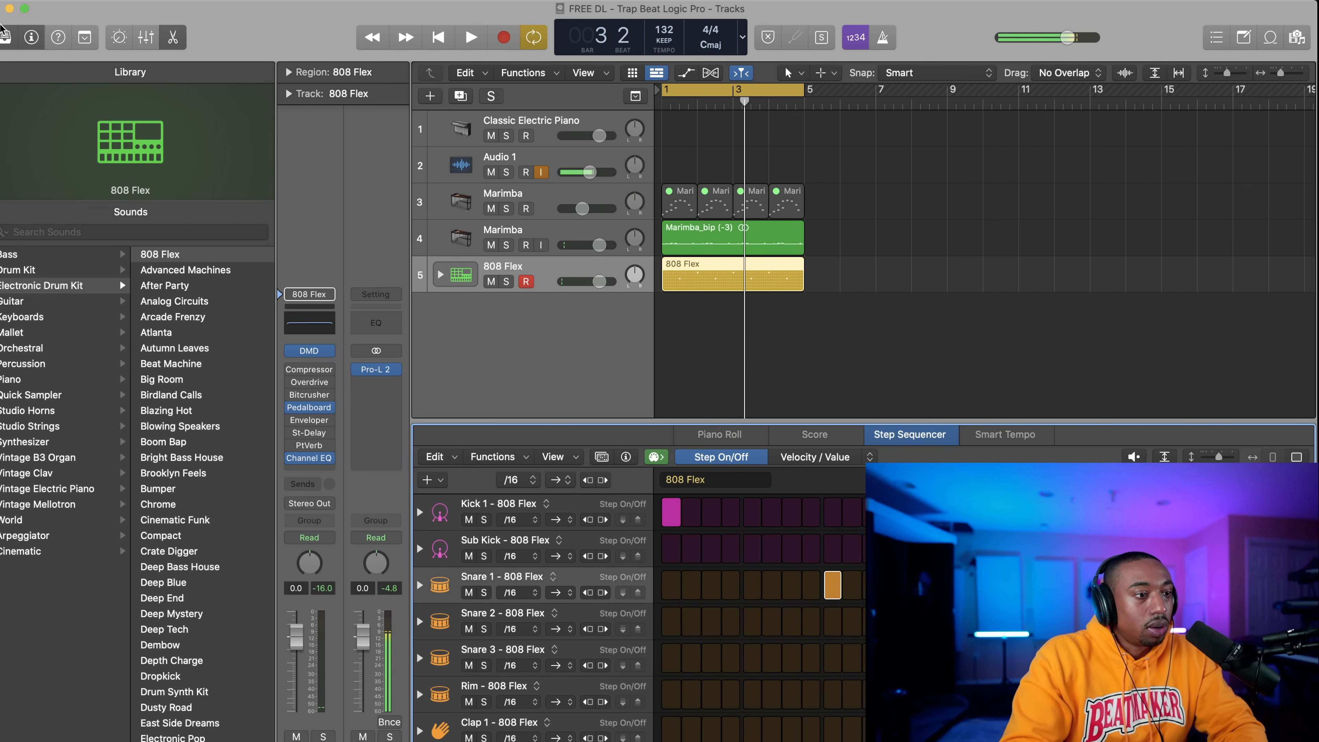
{"action": "left_click", "coordinate": [3, 37]}
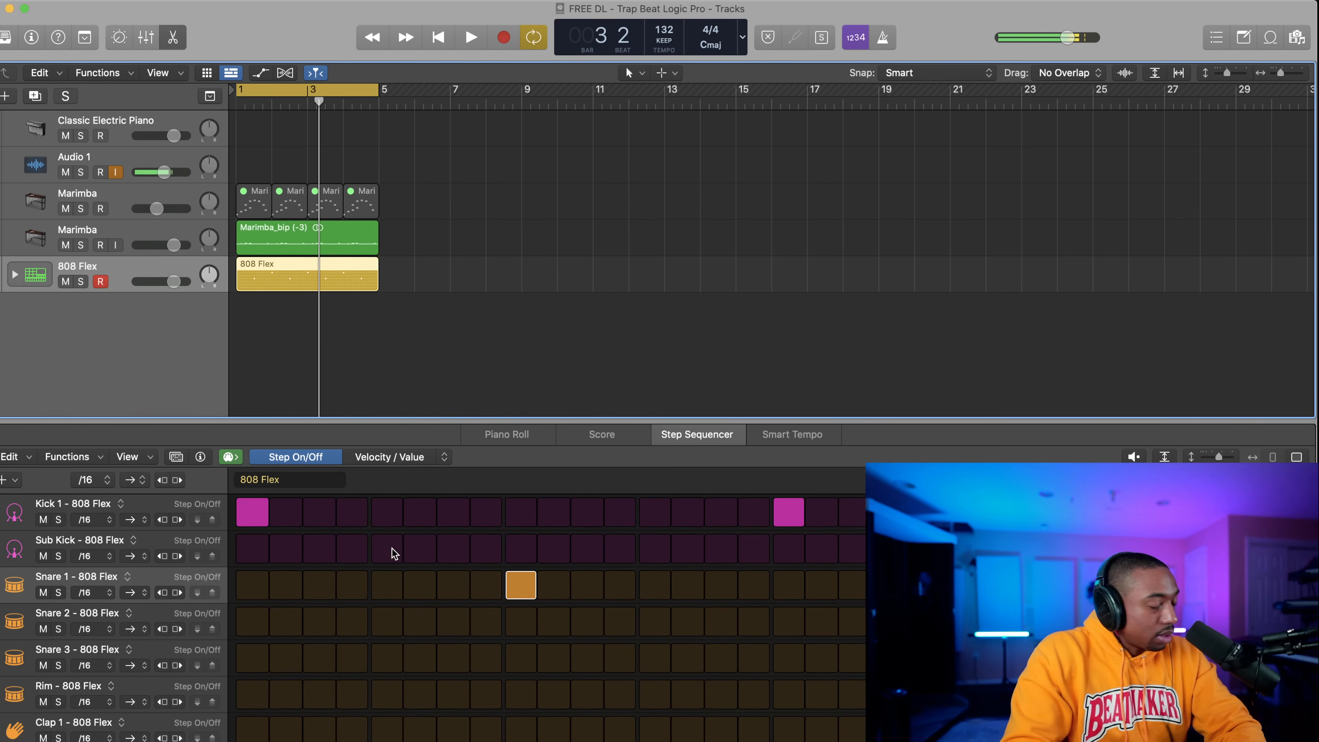
Turn on the metronome and listen to the drum pattern from the beginning of the loop.
{"action": "key", "text": "k"}
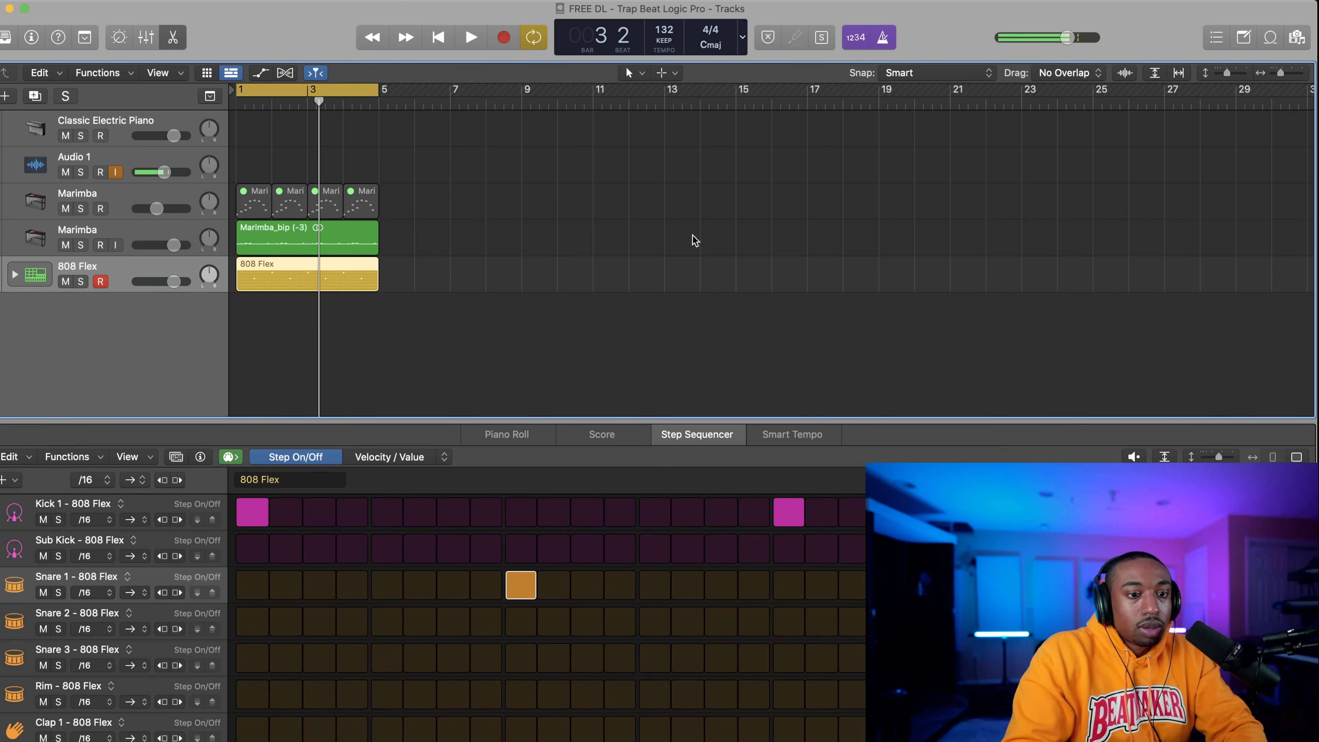
{"action": "key", "text": "space"}
{"action": "key", "text": "space"}
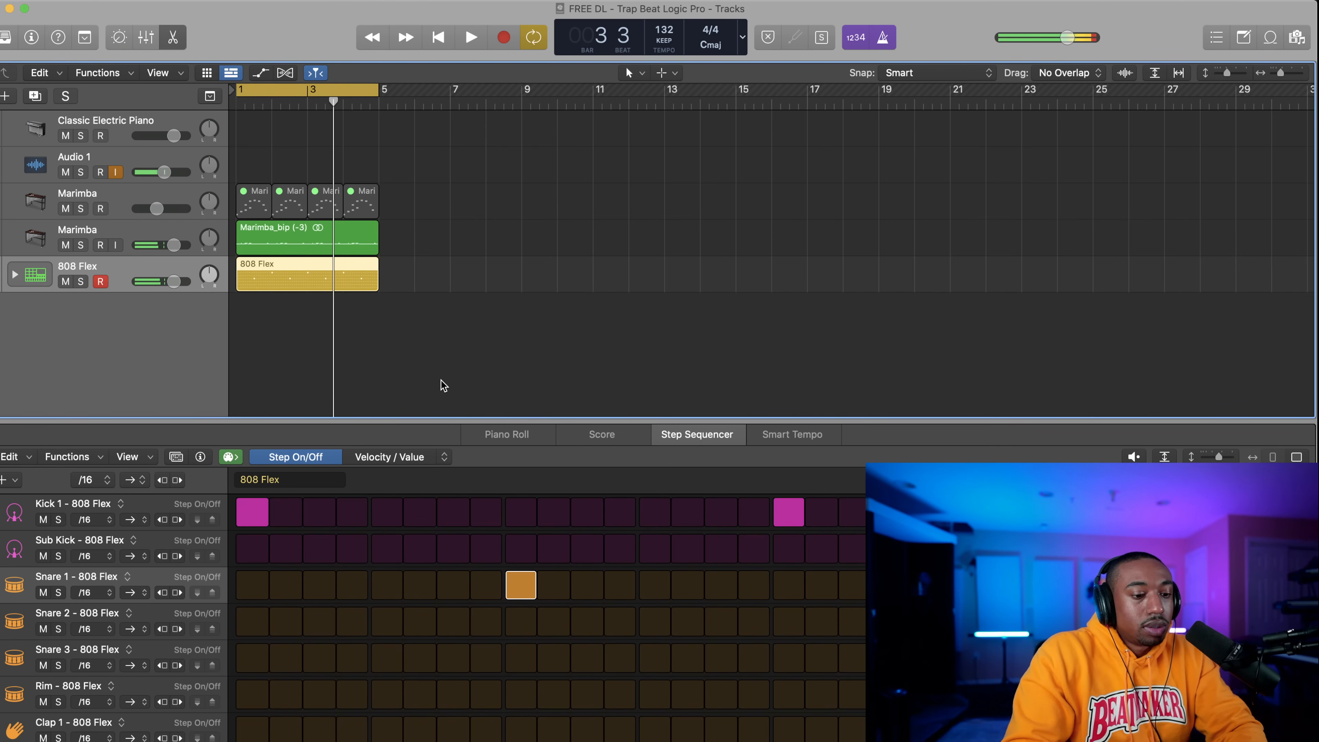
{"action": "left_click", "coordinate": [438, 38]}
{"action": "key", "text": "space"}
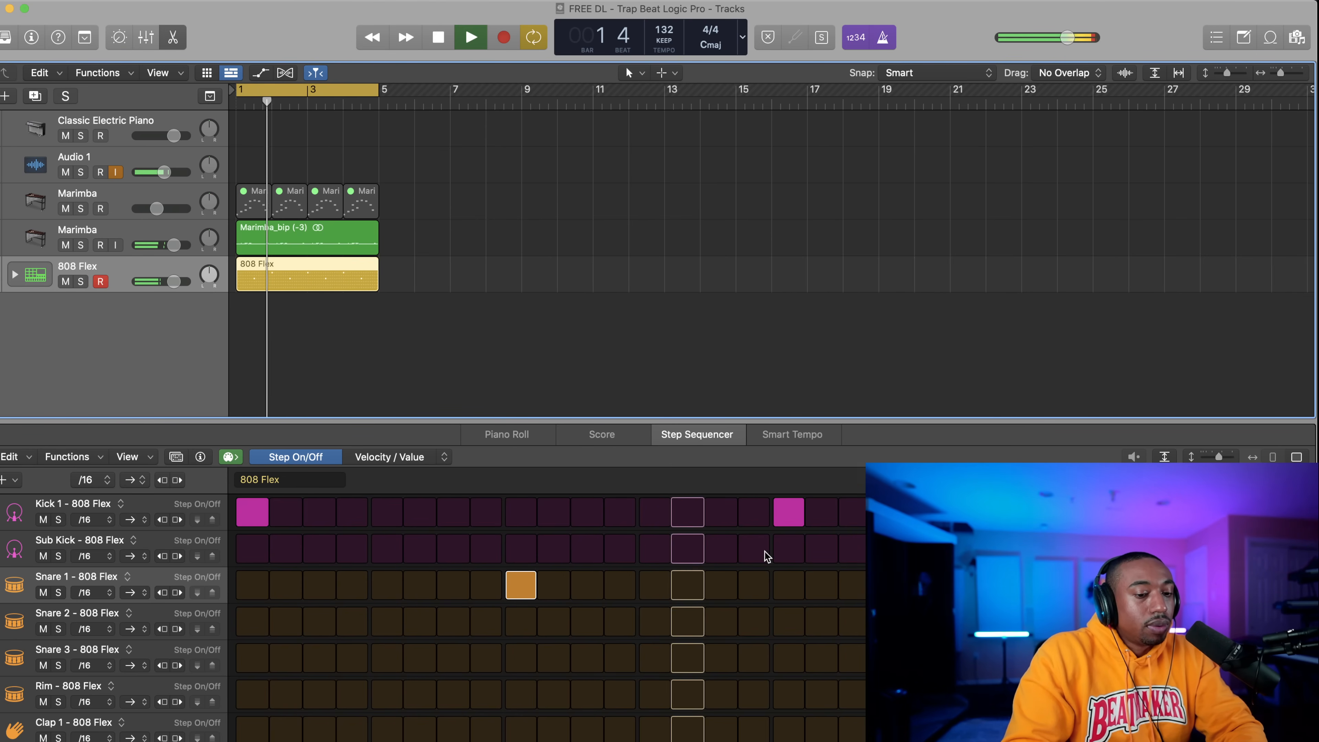
Cut the Kick 1 hit on step 17, add one on step 13 instead, and turn off the metronome.
{"action": "right_click", "coordinate": [788, 521]}
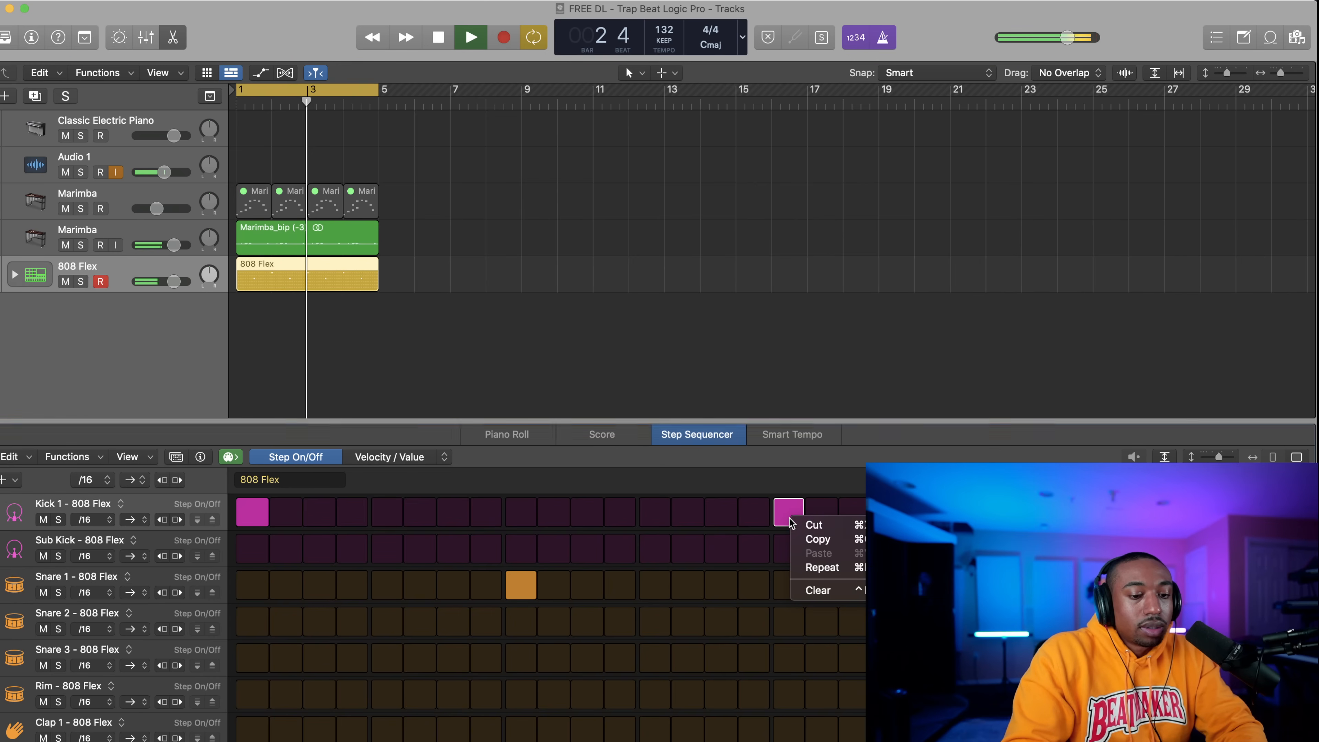
{"action": "left_click", "coordinate": [810, 525]}
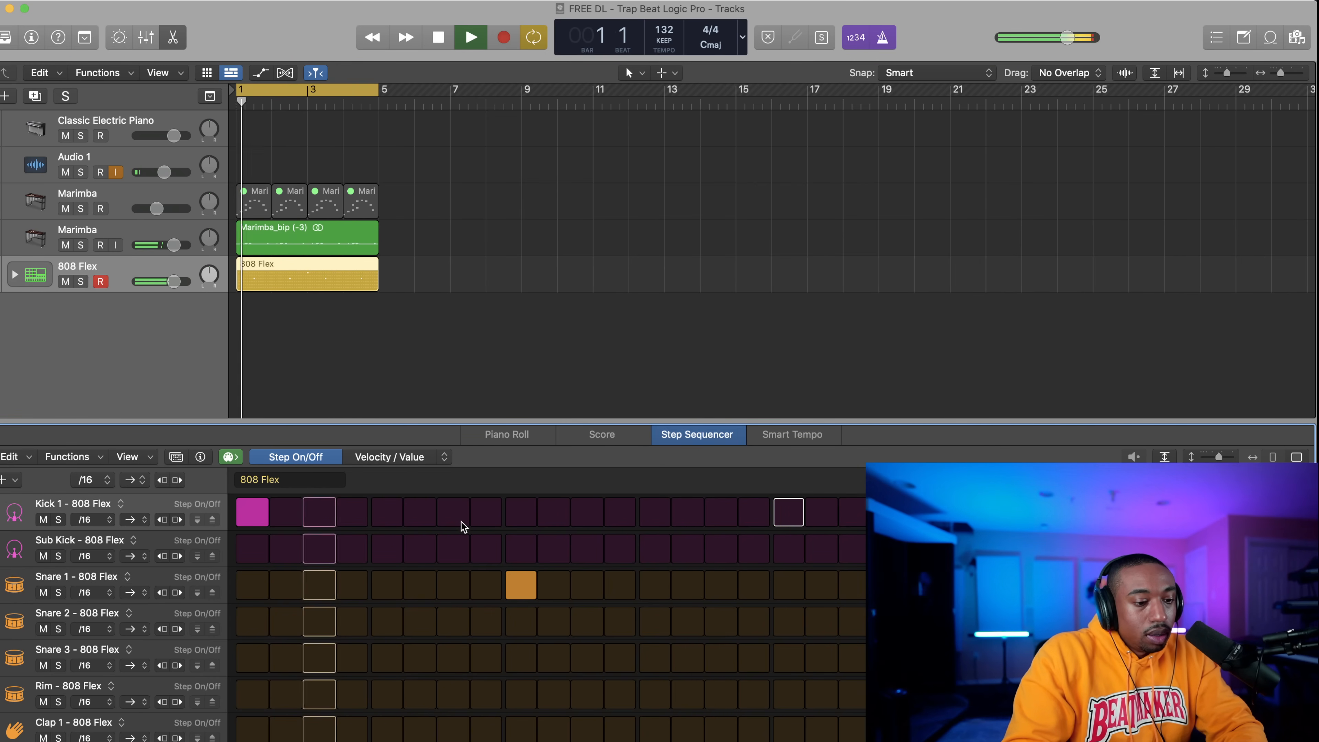
{"action": "left_click", "coordinate": [656, 513]}
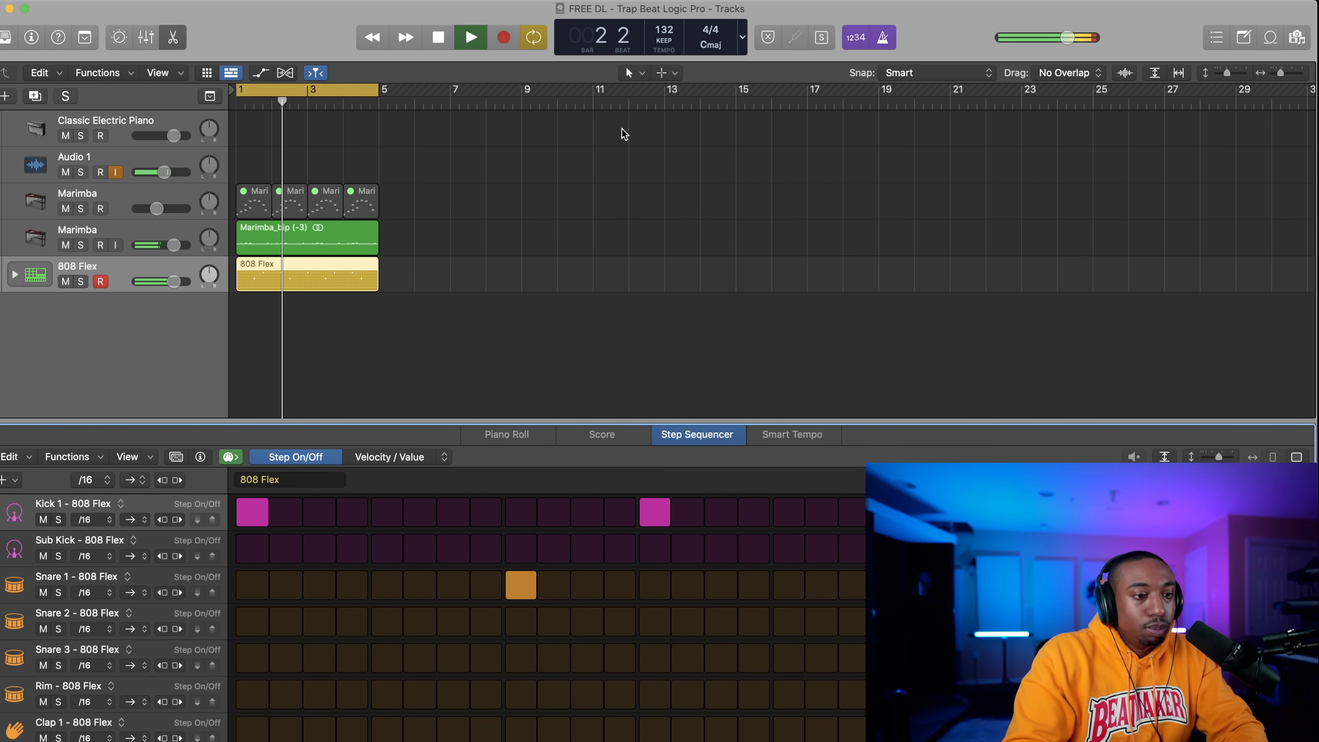
{"action": "left_click", "coordinate": [871, 44]}
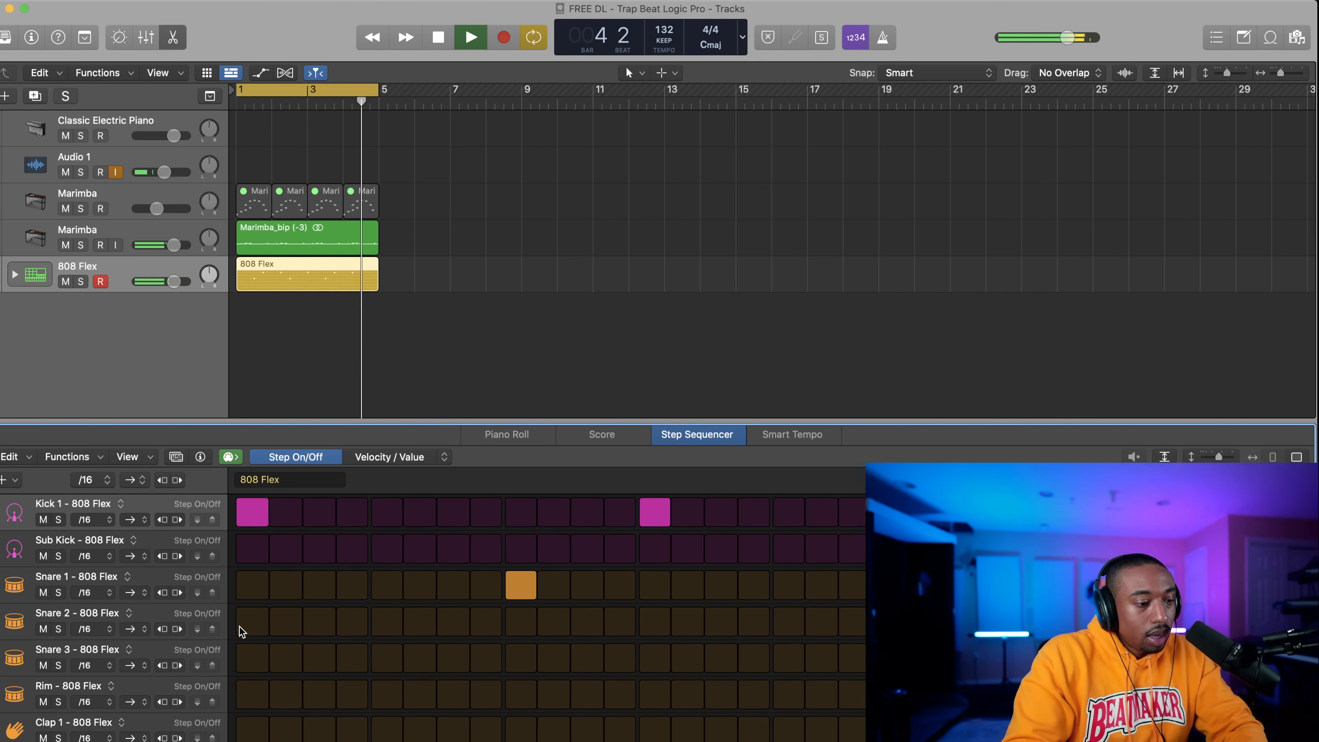
Fill every visible step of the Hi-Hat Closed row with a hit and stop playback.
{"action": "scroll", "coordinate": [242, 633], "scroll_direction": "down", "scroll_amount": 5}
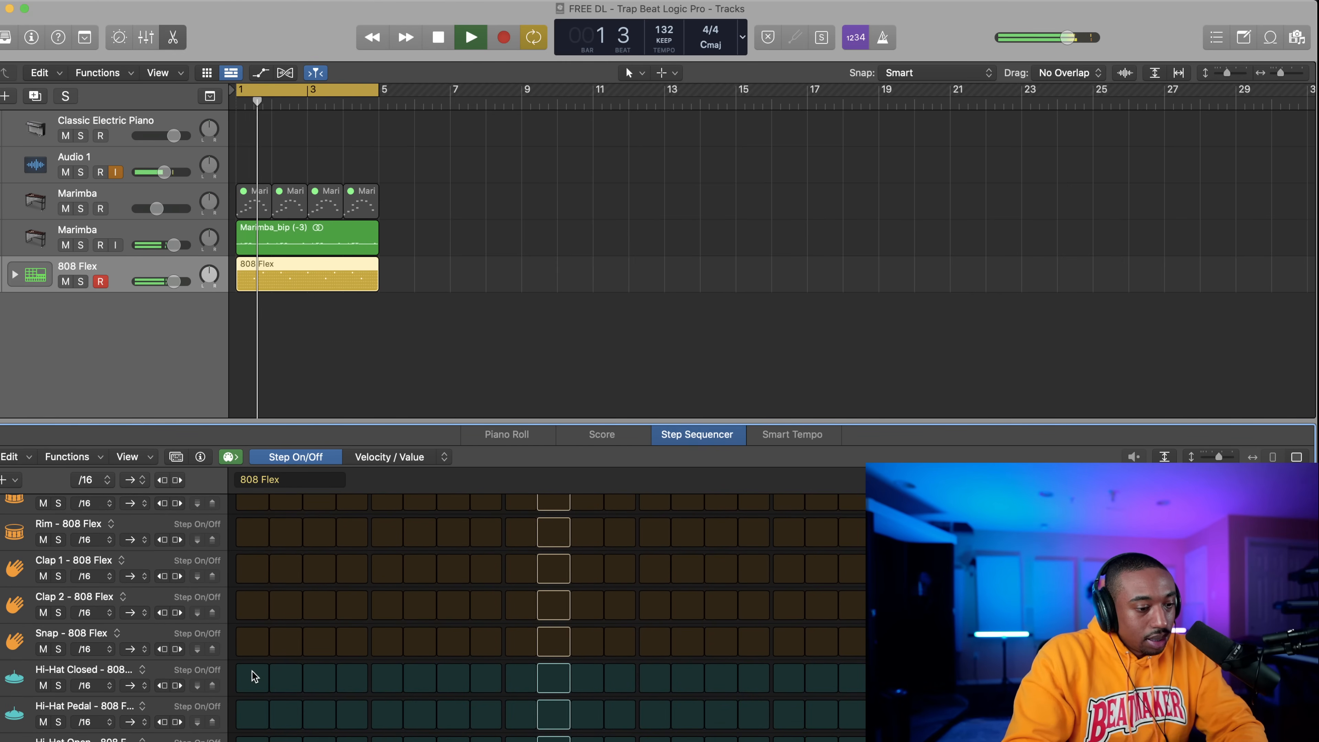
{"action": "mouse_move", "coordinate": [253, 678]}
{"action": "left_mouse_down"}
{"action": "mouse_move", "coordinate": [418, 677]}
{"action": "mouse_move", "coordinate": [778, 634]}
{"action": "mouse_move", "coordinate": [785, 643]}
{"action": "mouse_move", "coordinate": [586, 642]}
{"action": "mouse_move", "coordinate": [712, 678]}
{"action": "mouse_move", "coordinate": [856, 679]}
{"action": "left_mouse_up"}
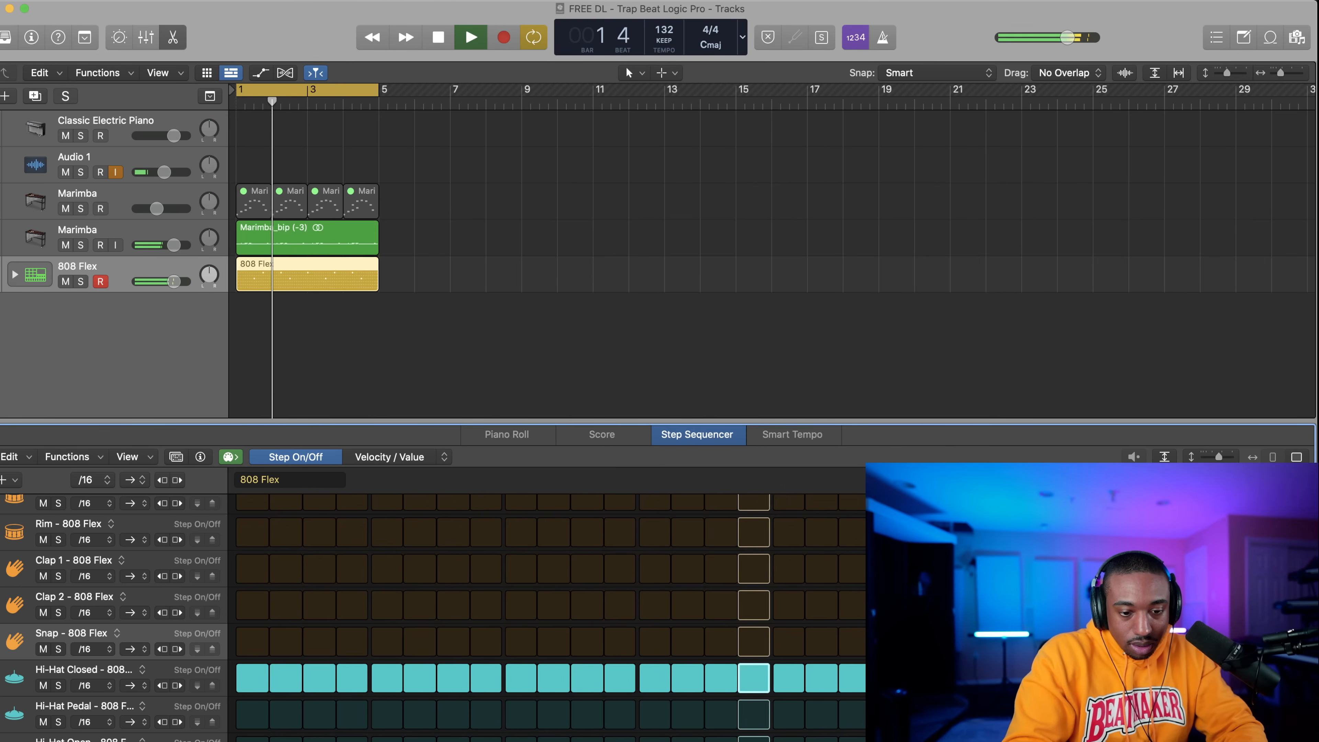
{"action": "key", "text": "space"}
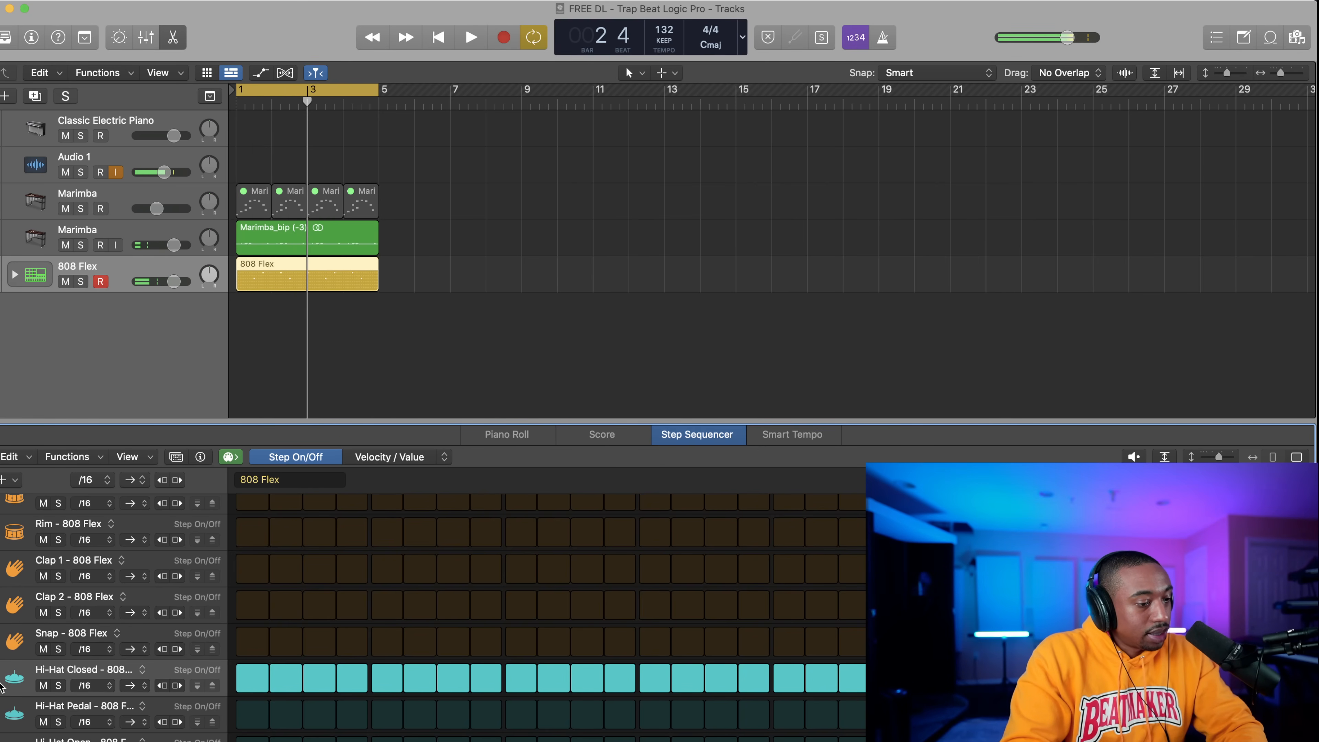
Expand the Hi-Hat Closed row, raise the note repeat on step 9 for a hi-hat roll, and audition the loop.
{"action": "left_click", "coordinate": [2, 680]}
{"action": "scroll", "coordinate": [67, 655], "scroll_direction": "down", "scroll_amount": 3}
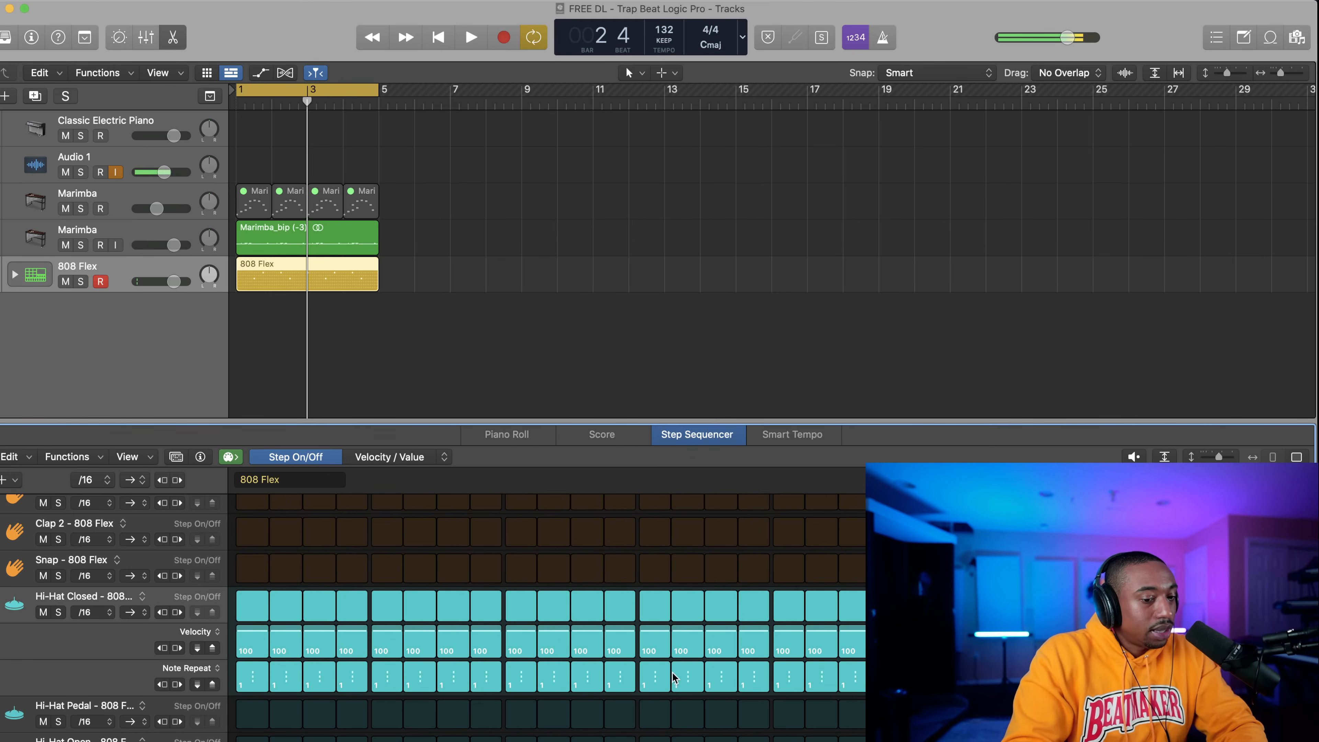
{"action": "key", "text": "space"}
{"action": "key", "text": "space"}
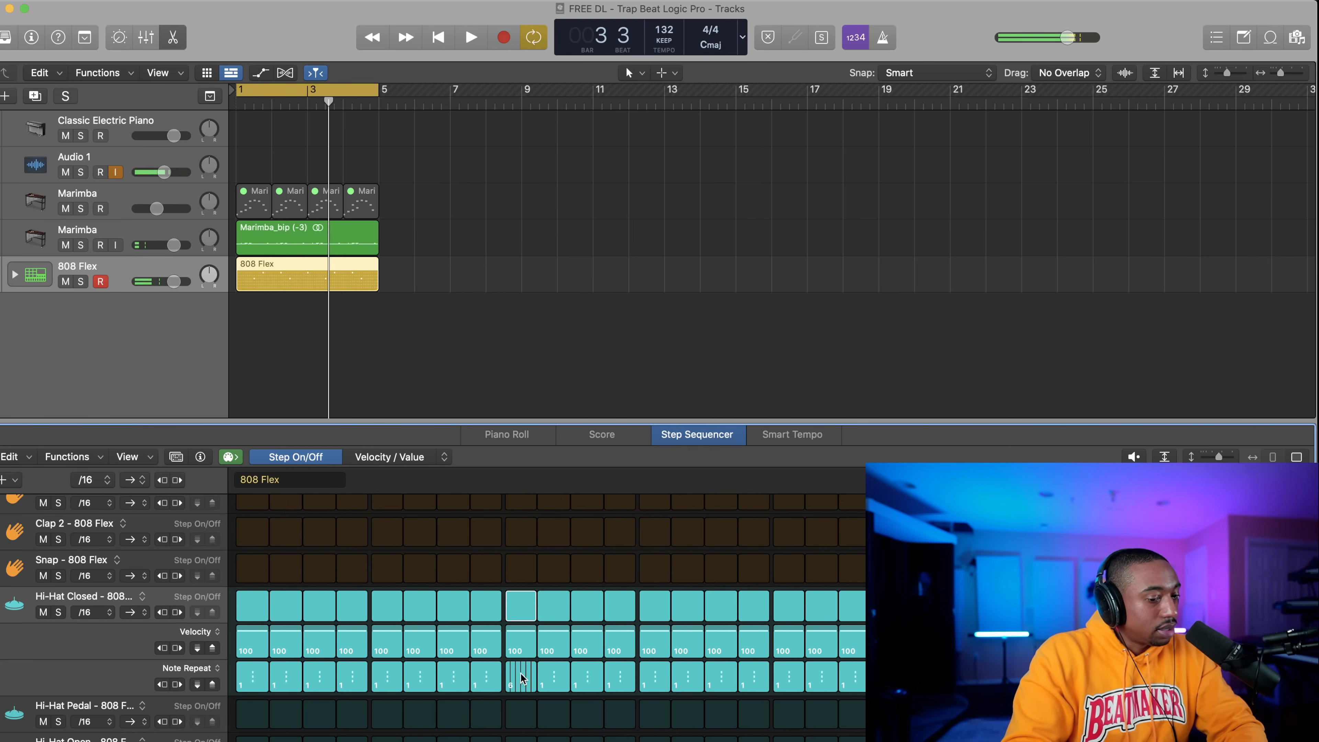
{"action": "key", "text": "space"}
{"action": "key", "text": "space"}
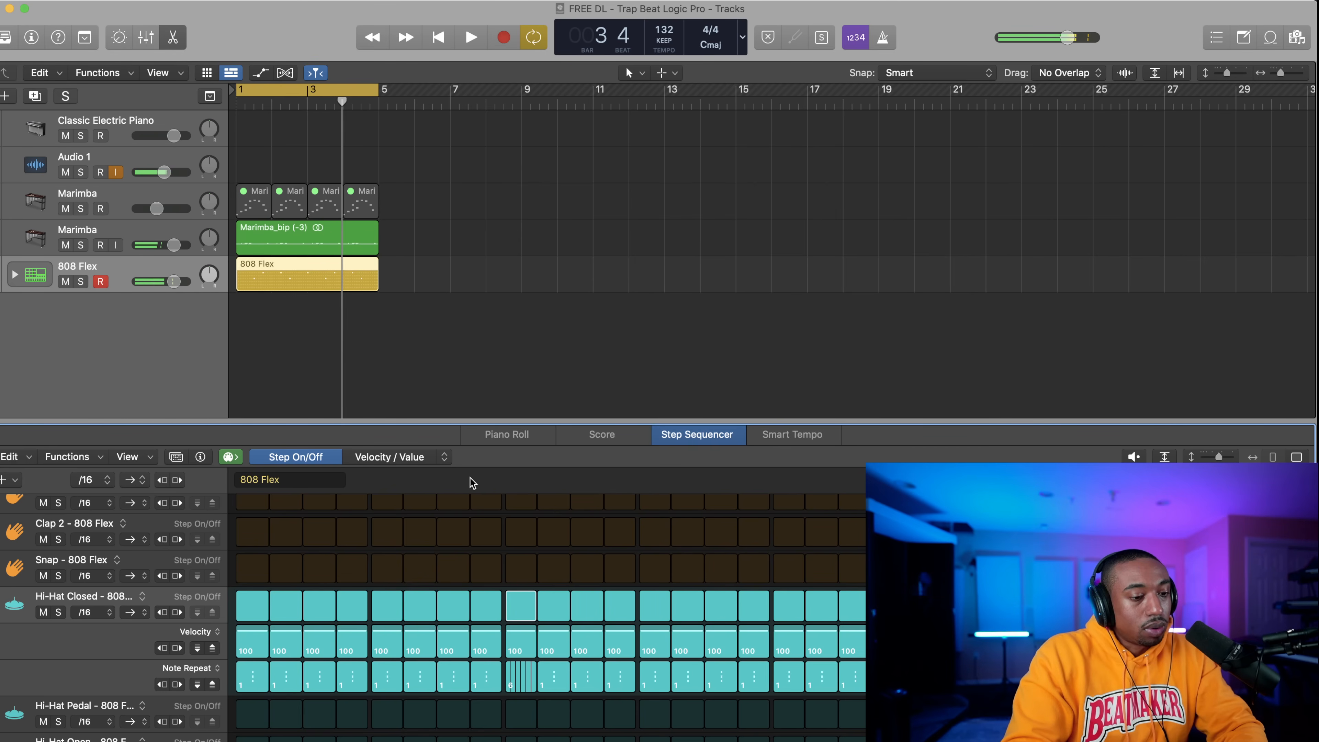
{"action": "key", "text": "Return"}
{"action": "key", "text": "space"}
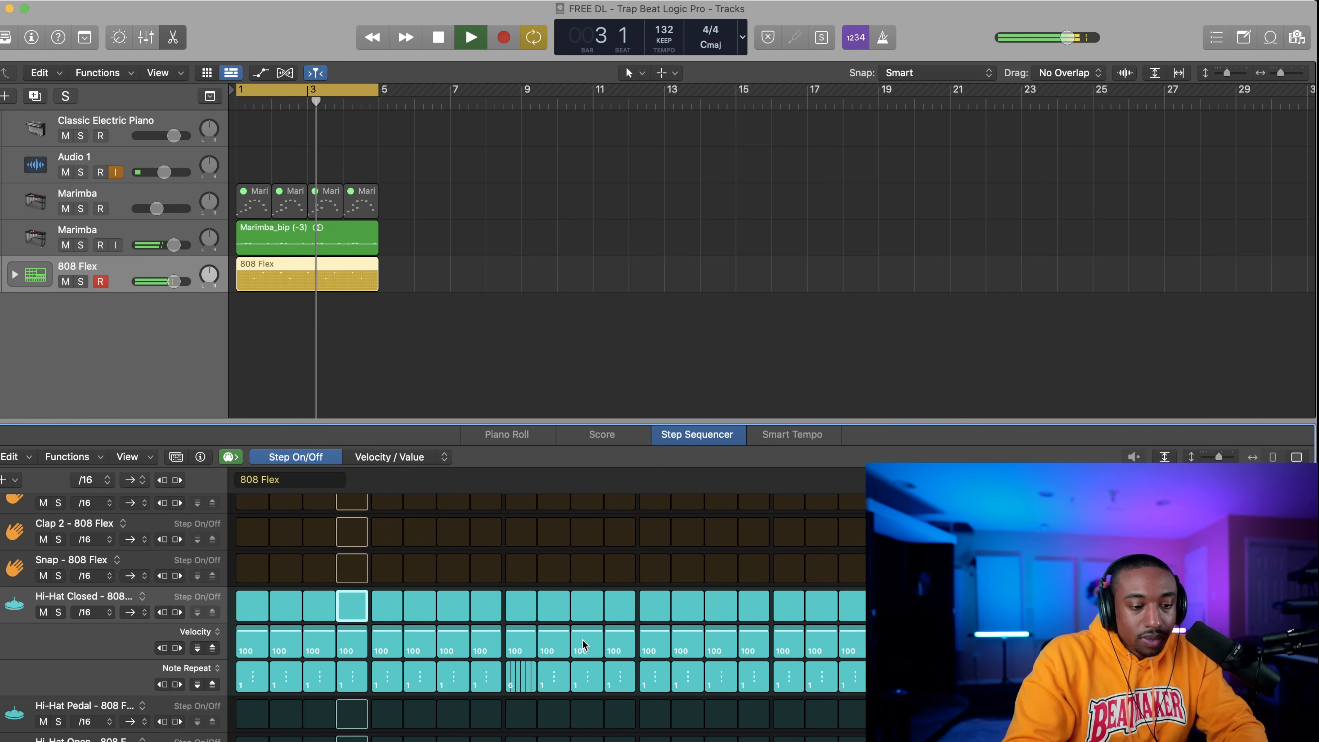
{"action": "key", "text": "space"}
Switch the Hi-Hat Closed velocity subrow to Start Offset and raise all its steps to 1%.
{"action": "left_click", "coordinate": [196, 632]}
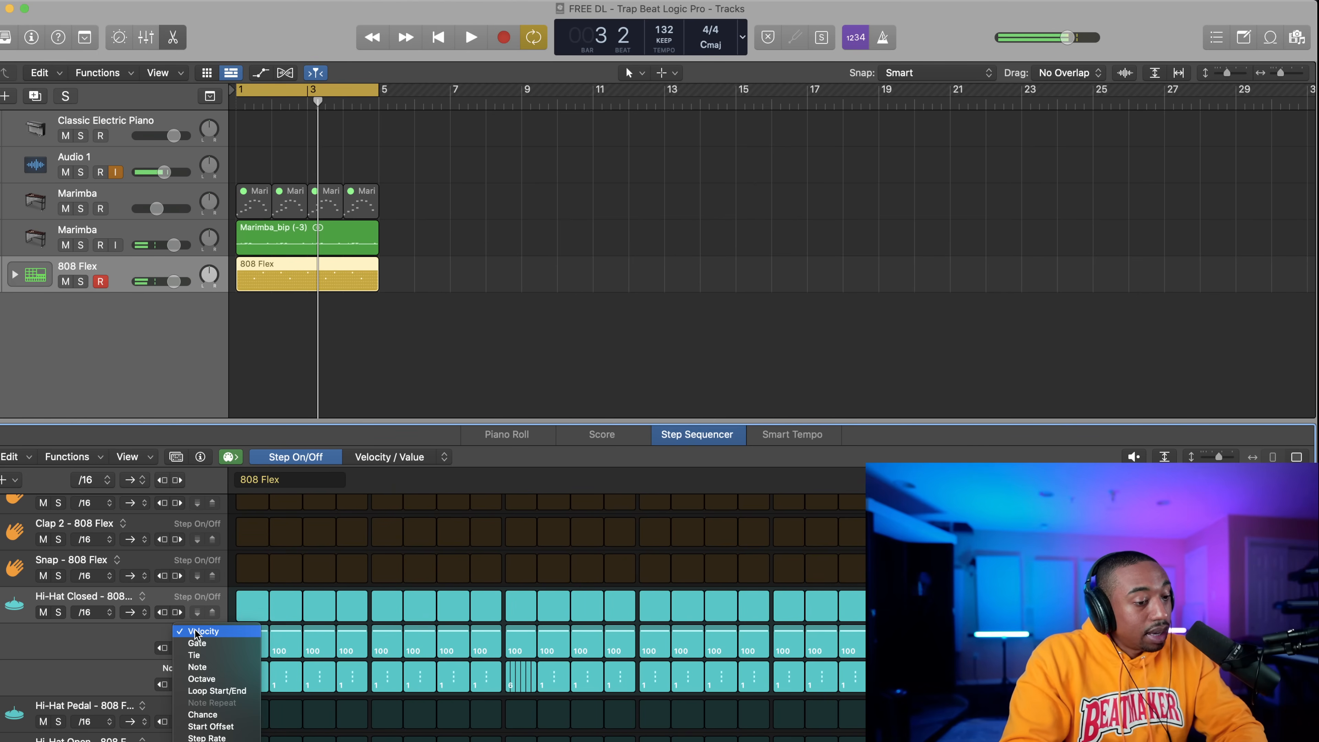
{"action": "left_click", "coordinate": [211, 726]}
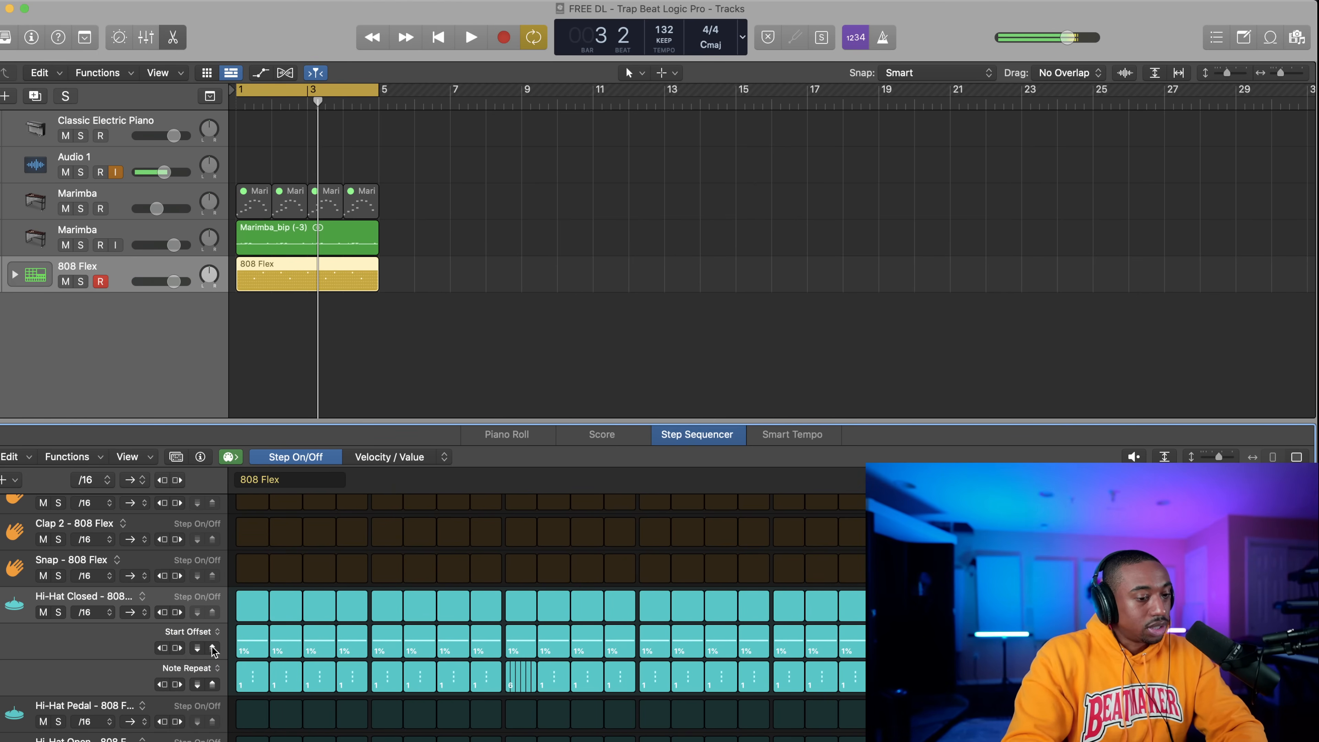
{"action": "key", "text": "space"}
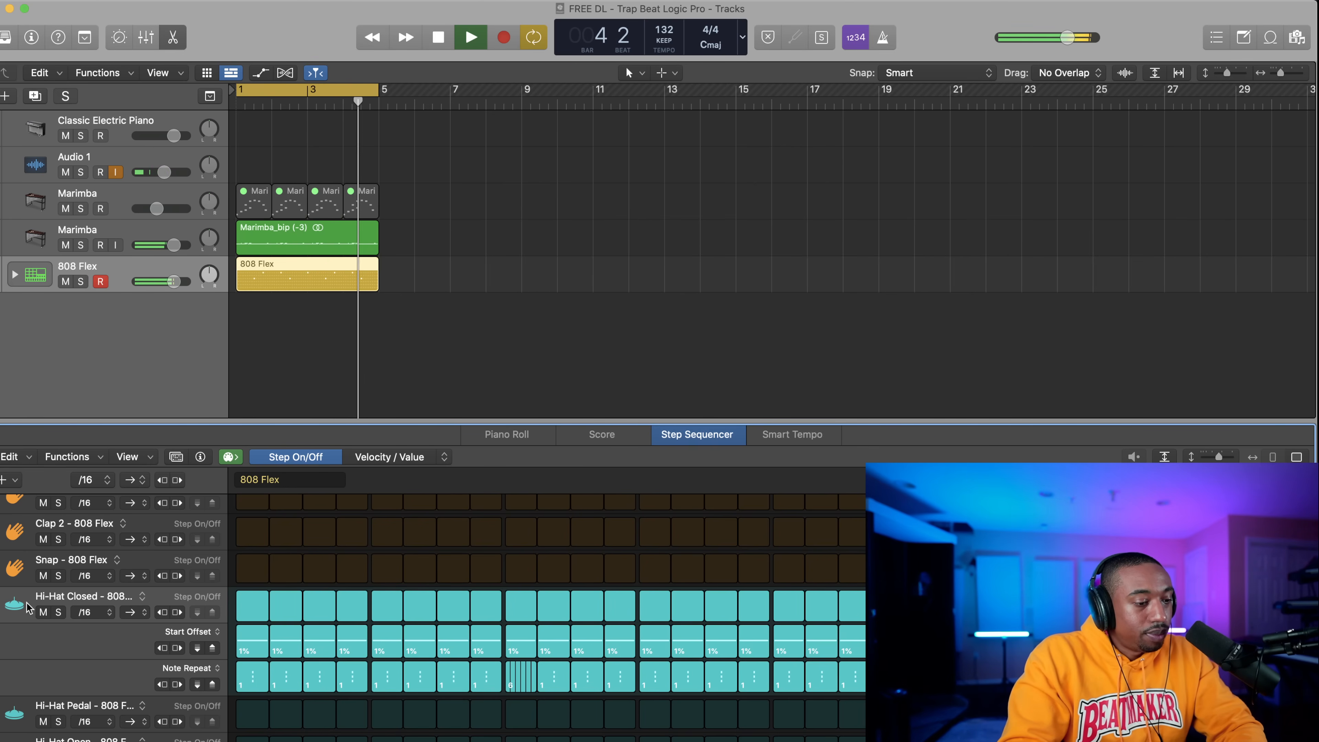
Increase the Start Offset of all Hi-Hat Closed steps to 3% while the loop plays, and collapse the row.
{"action": "scroll", "coordinate": [3, 608], "scroll_direction": "up", "scroll_amount": 5}
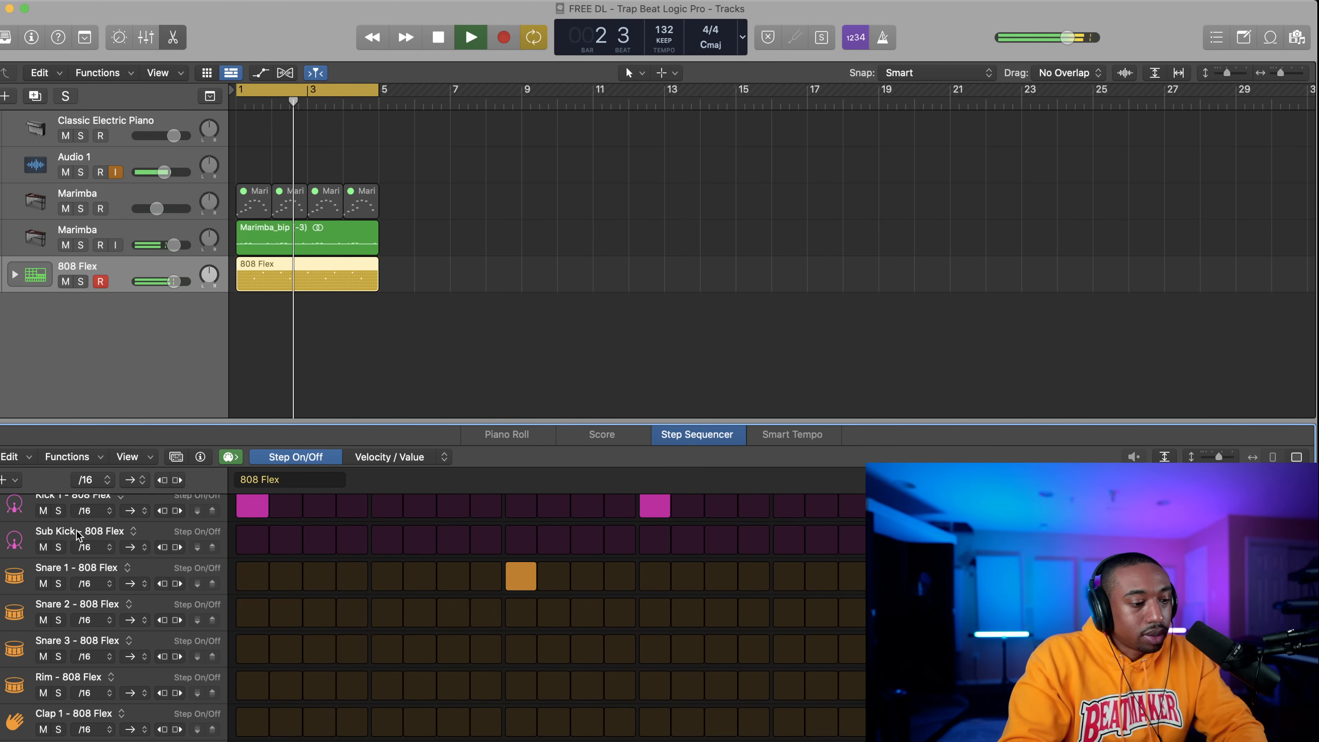
{"action": "scroll", "coordinate": [37, 621], "scroll_direction": "down", "scroll_amount": 5}
{"action": "scroll", "coordinate": [37, 622], "scroll_direction": "up", "scroll_amount": 1}
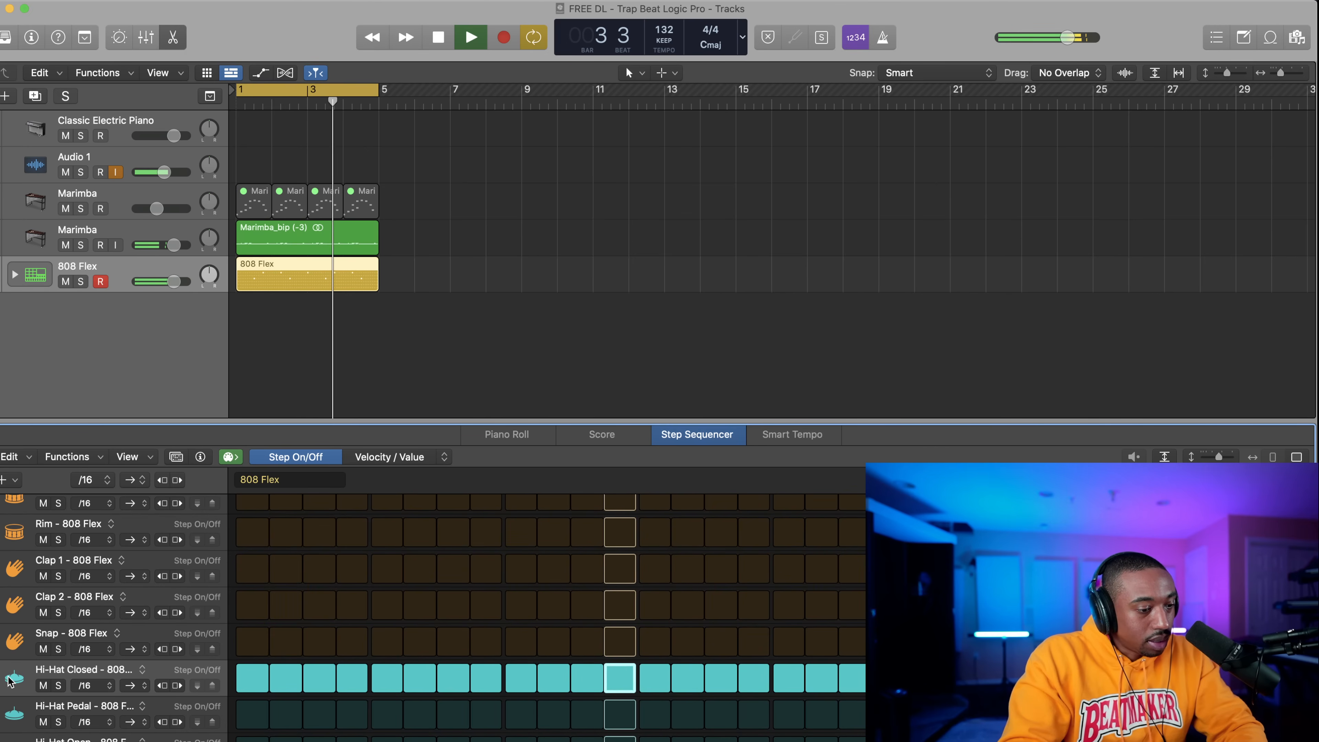
{"action": "left_click", "coordinate": [2, 681]}
{"action": "left_click", "coordinate": [212, 722]}
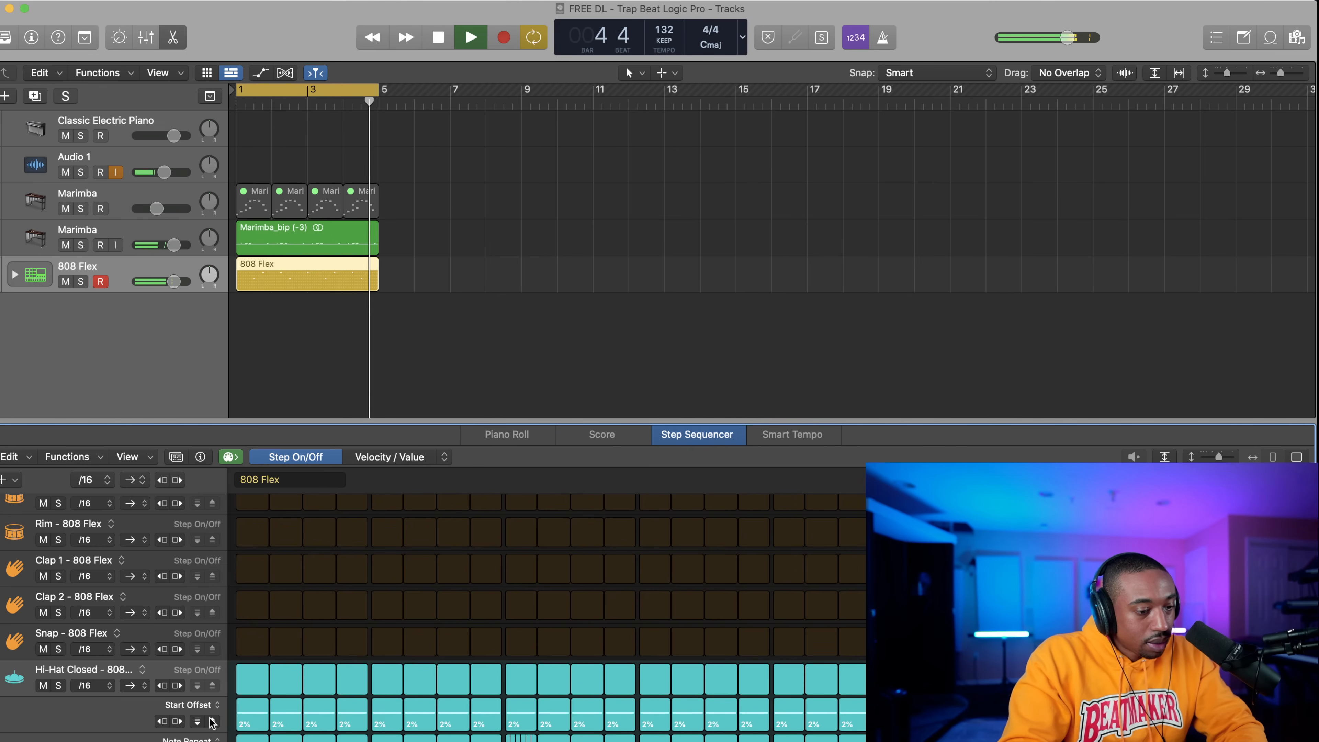
{"action": "left_click", "coordinate": [211, 722]}
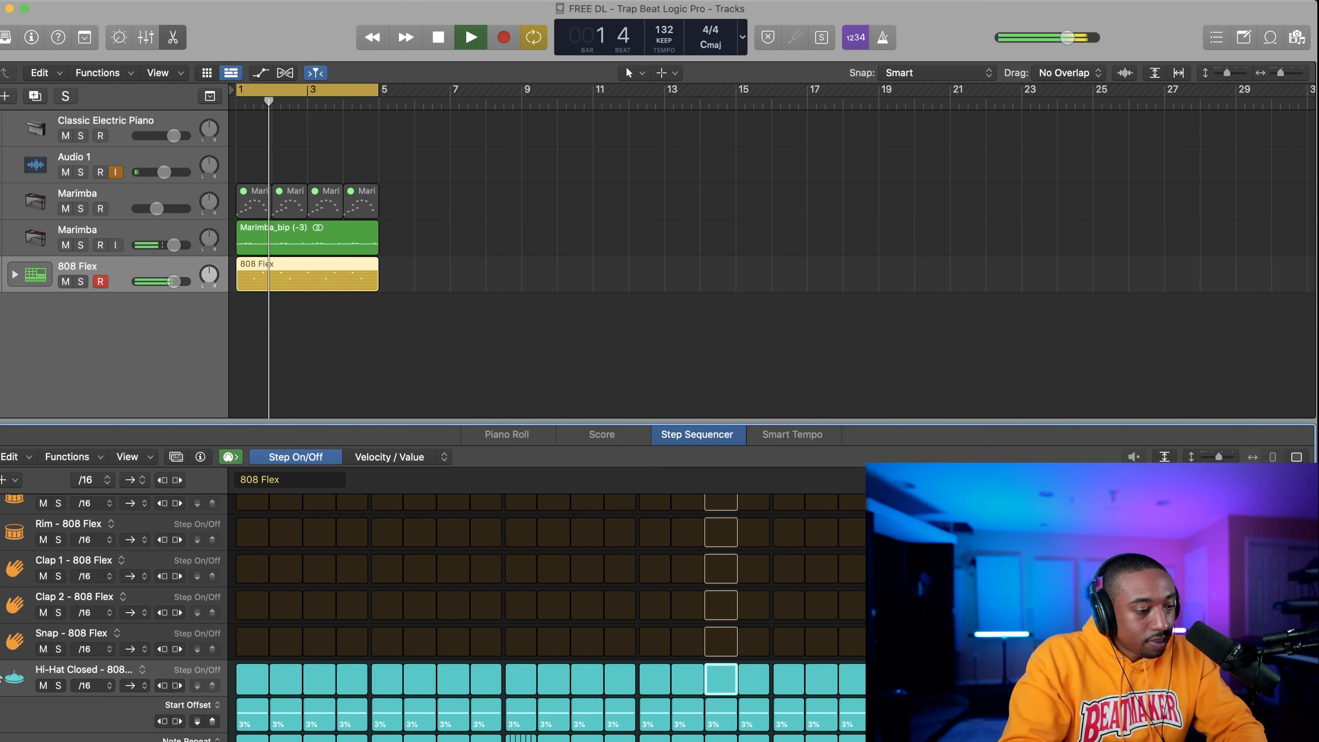
{"action": "scroll", "coordinate": [29, 618], "scroll_direction": "up", "scroll_amount": 2}
{"action": "key", "text": "space"}
{"action": "scroll", "coordinate": [29, 617], "scroll_direction": "up", "scroll_amount": 3}
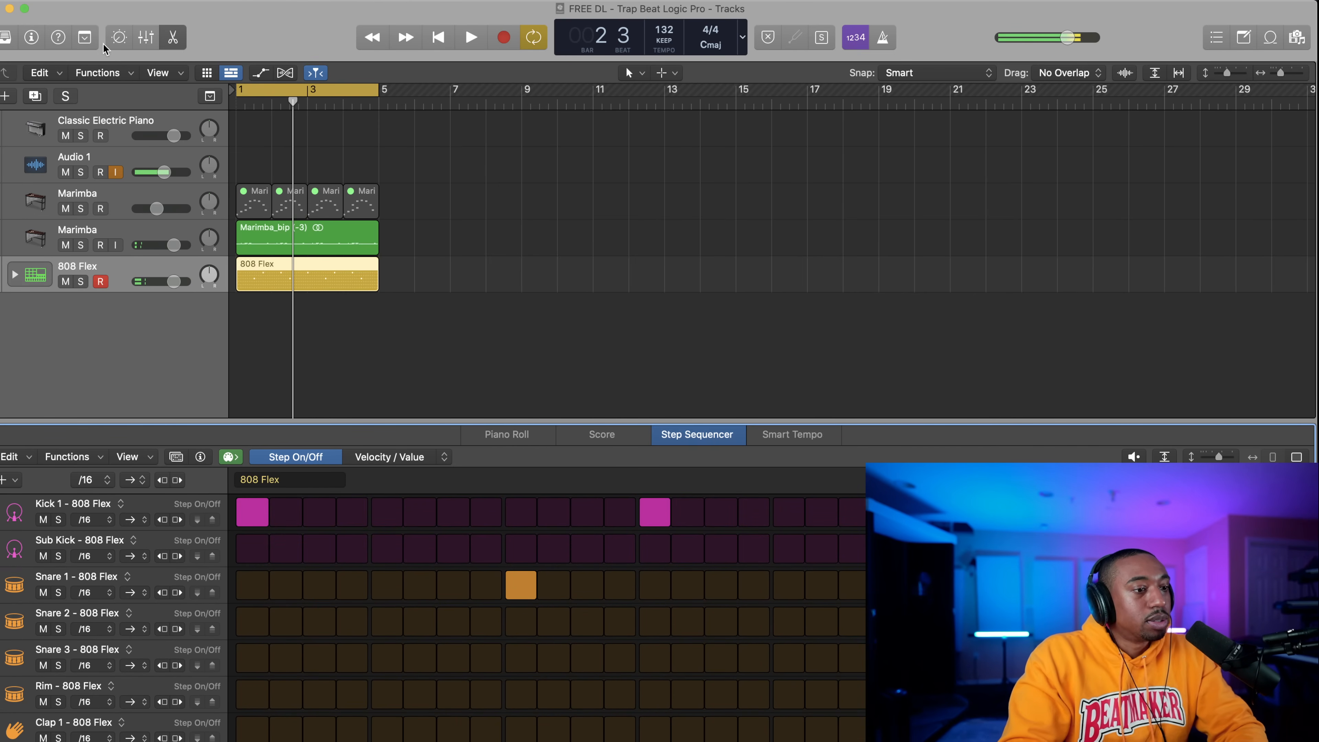
Open the 808 Flex track's Compressor, lower its Ratio and Release, turn off Auto release, and reset Make Up to its default.
{"action": "left_click", "coordinate": [32, 37]}
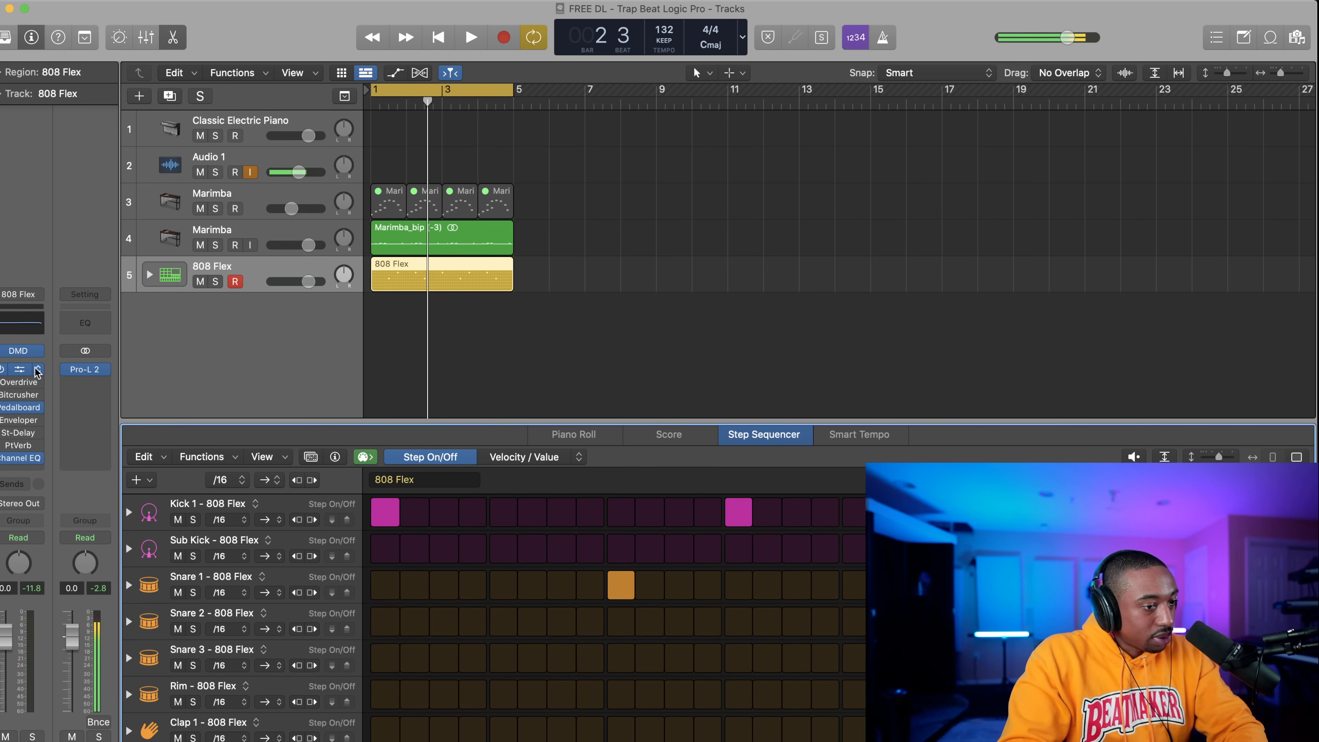
{"action": "left_click", "coordinate": [20, 372]}
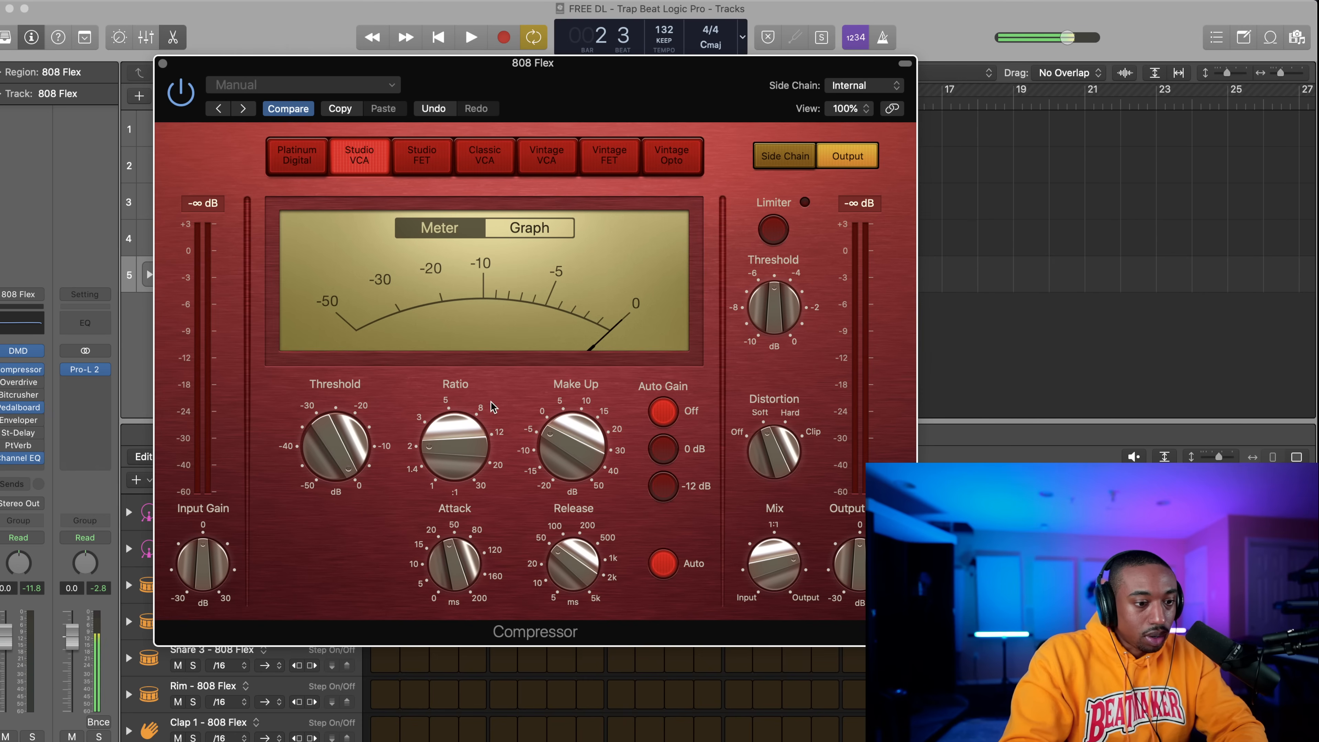
{"action": "left_click_drag", "start_coordinate": [463, 480], "coordinate": [465, 556]}
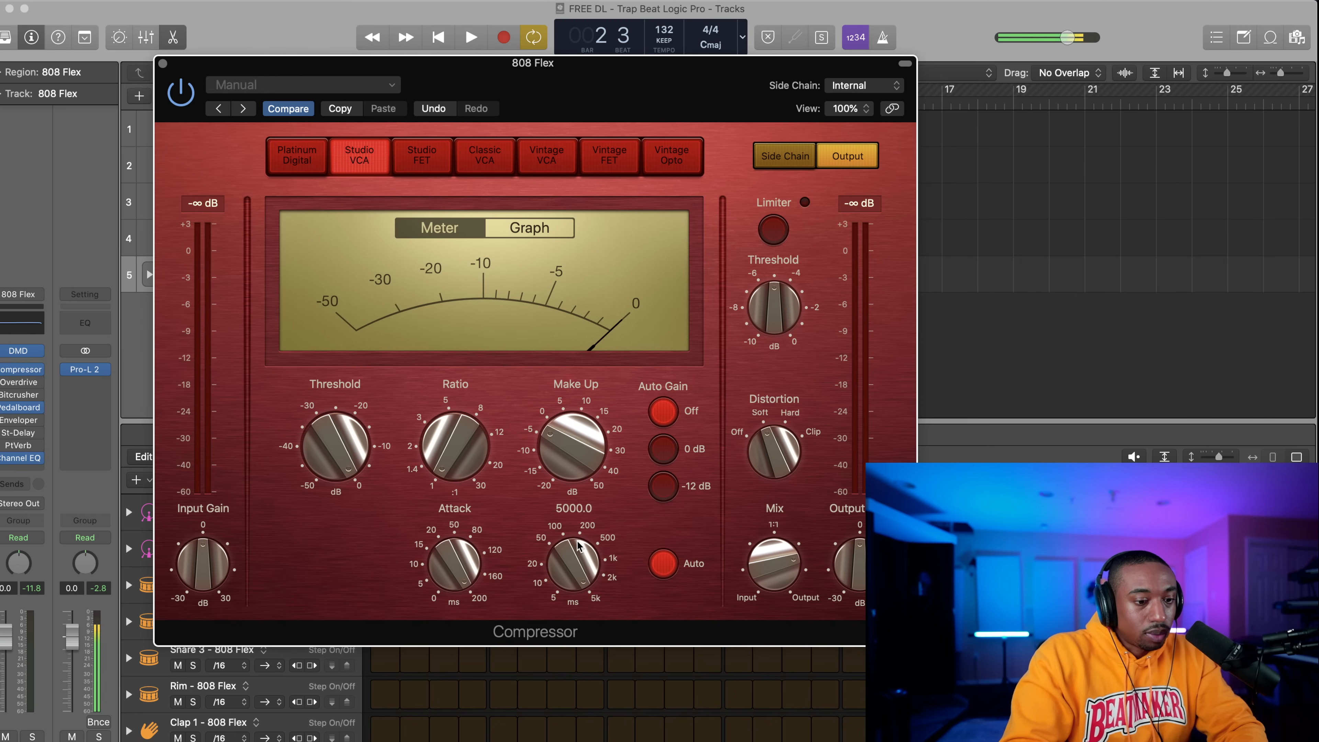
{"action": "left_click_drag", "start_coordinate": [578, 545], "coordinate": [580, 603]}
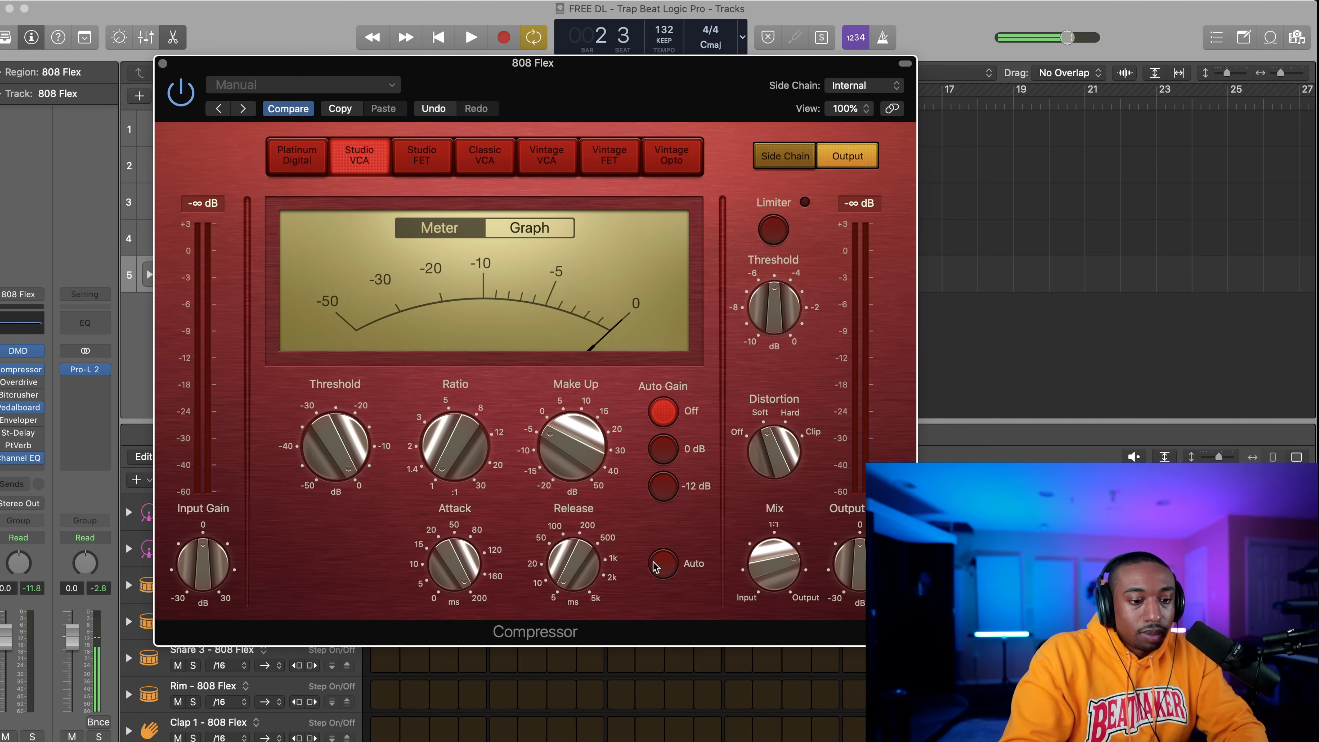
{"action": "left_click", "coordinate": [569, 439], "text": "alt"}
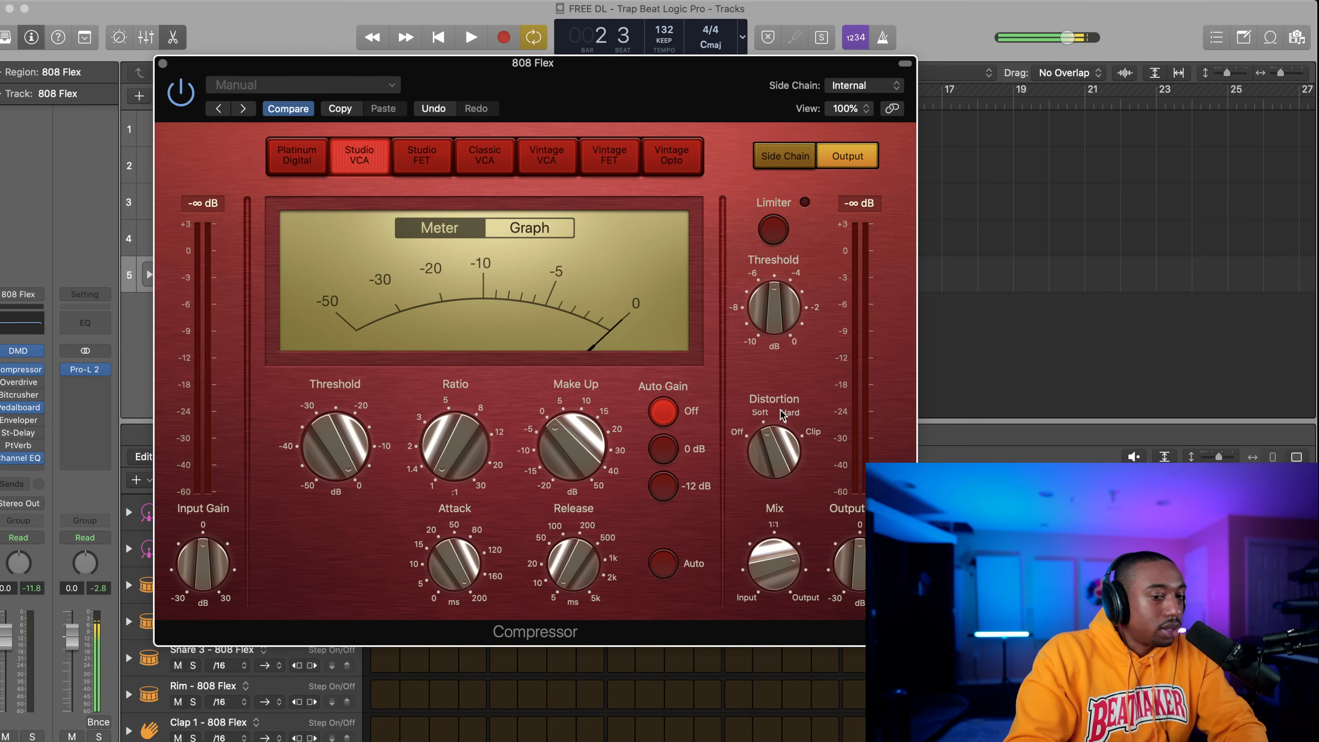
Compare the Compressor's Clip, Soft and Hard distortion settings during loop playback, raising its Input Gain.
{"action": "key", "text": "space"}
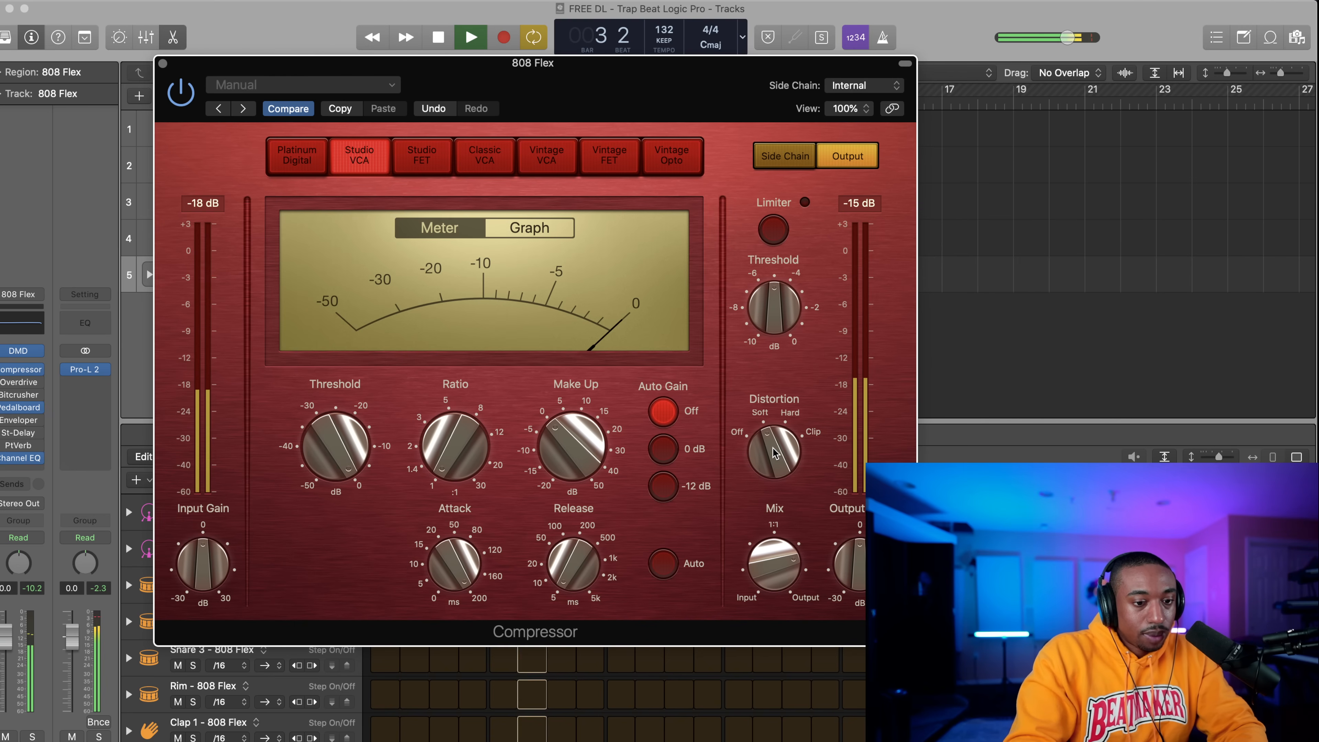
{"action": "left_click_drag", "start_coordinate": [775, 452], "coordinate": [775, 431]}
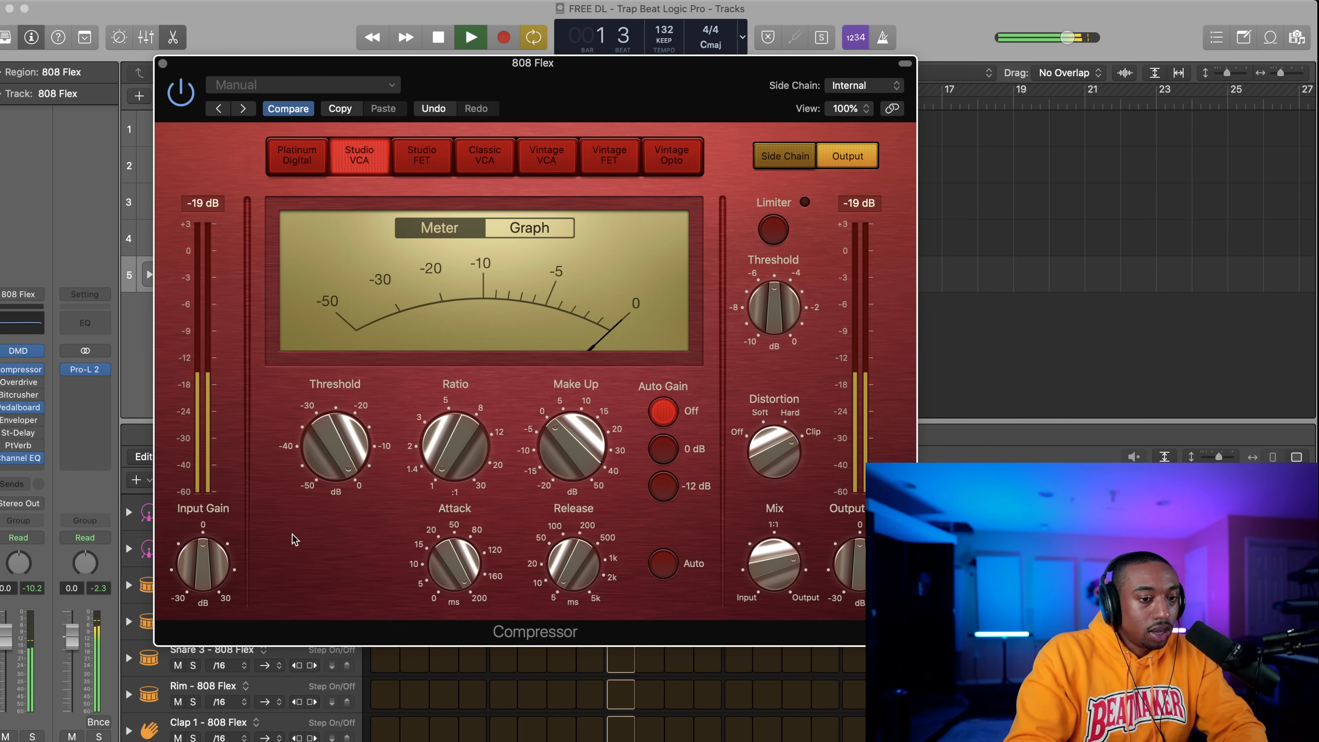
{"action": "mouse_move", "coordinate": [215, 569]}
{"action": "left_mouse_down"}
{"action": "mouse_move", "coordinate": [216, 549]}
{"action": "mouse_move", "coordinate": [205, 555]}
{"action": "left_mouse_up"}
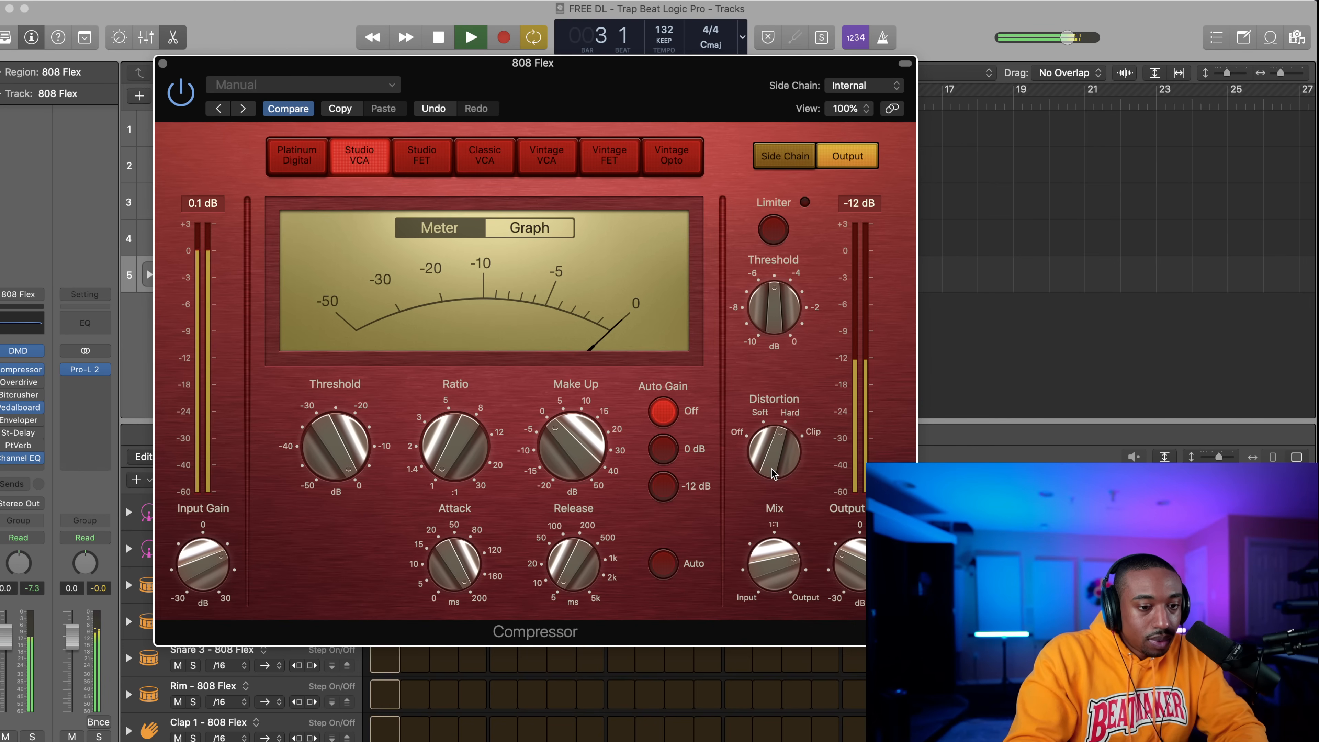
{"action": "left_click_drag", "start_coordinate": [772, 470], "coordinate": [771, 482]}
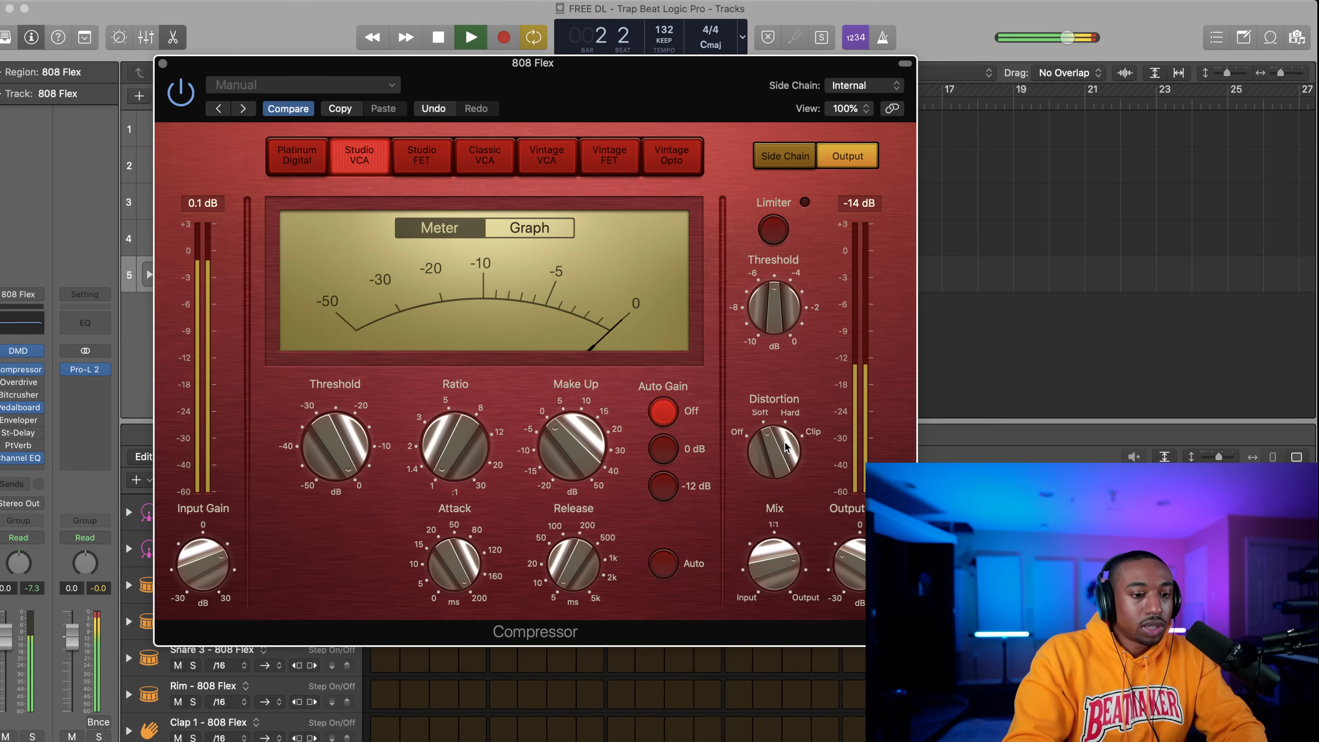
{"action": "left_click_drag", "start_coordinate": [785, 446], "coordinate": [786, 423]}
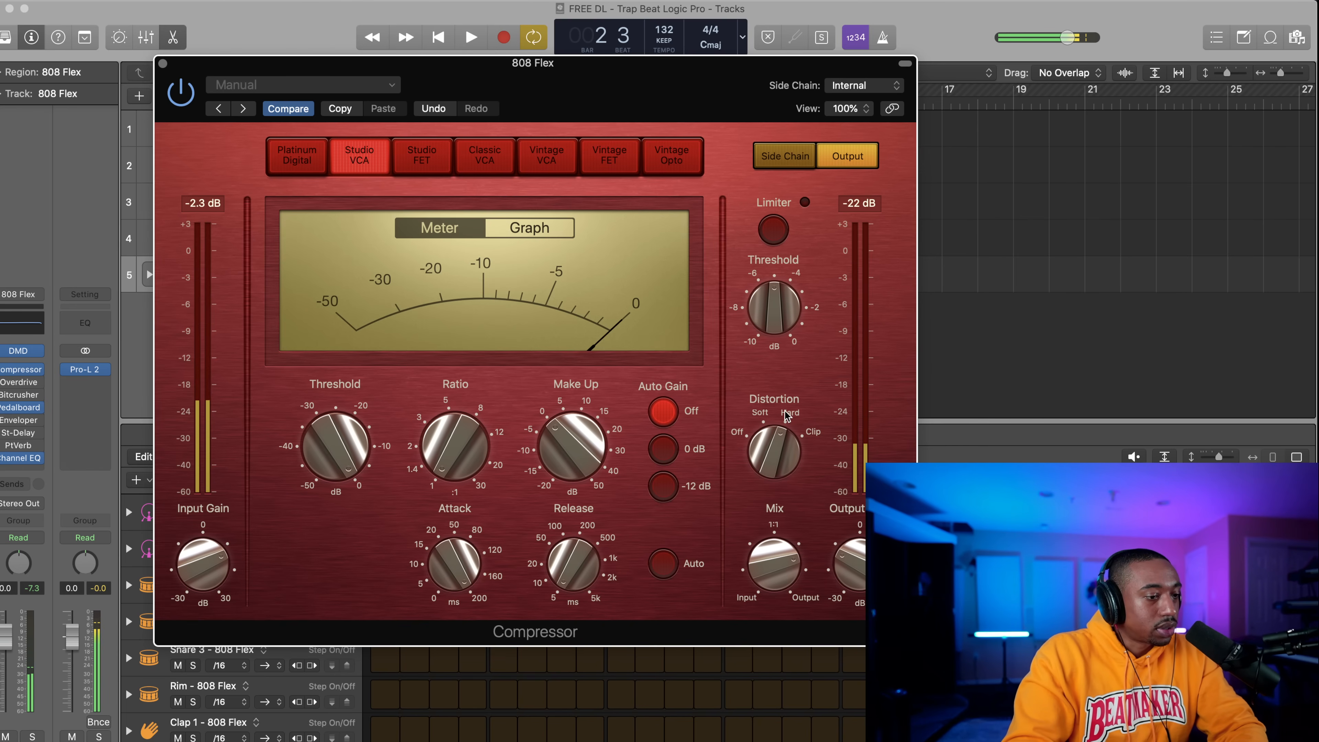
Raise the Compressor's Input Gain further, settle on Soft distortion with Output Gain at -14.0 dB, and close the plug-in.
{"action": "key", "text": "space"}
{"action": "left_click_drag", "start_coordinate": [203, 569], "coordinate": [199, 553]}
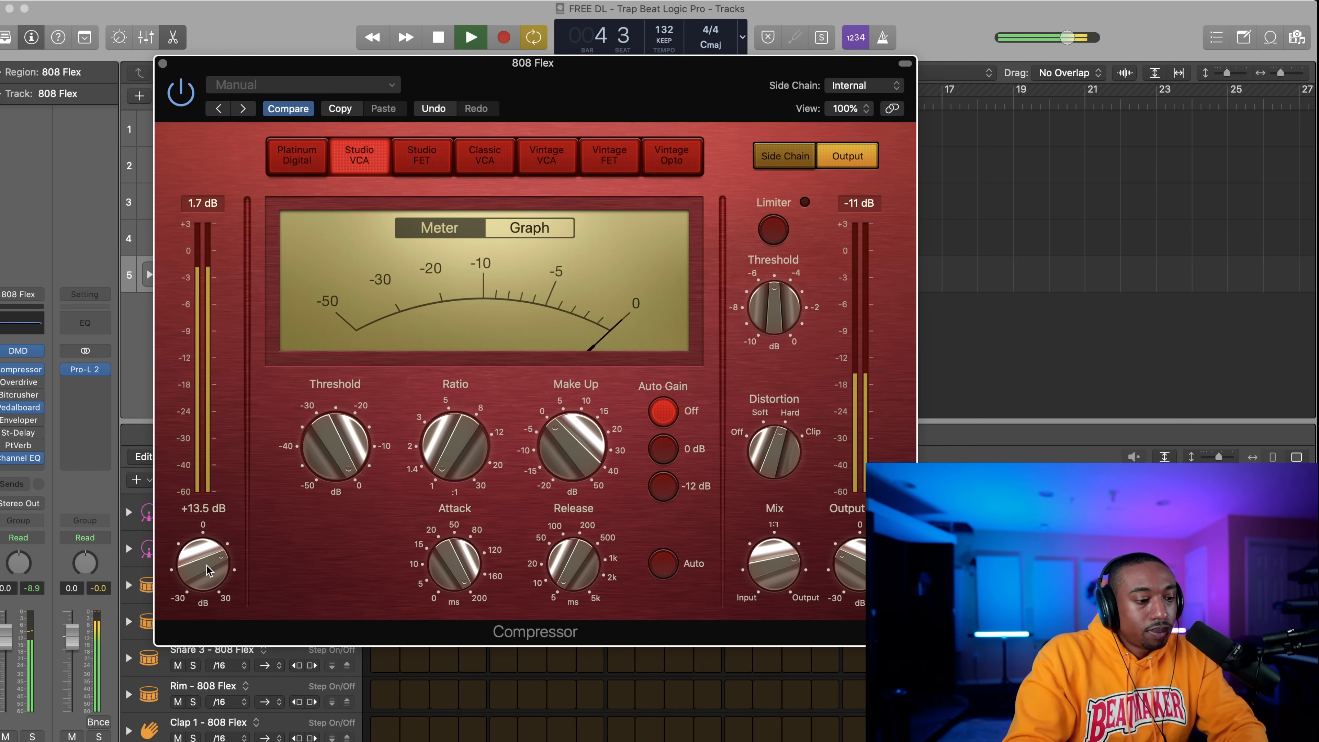
{"action": "left_click_drag", "start_coordinate": [783, 458], "coordinate": [784, 416]}
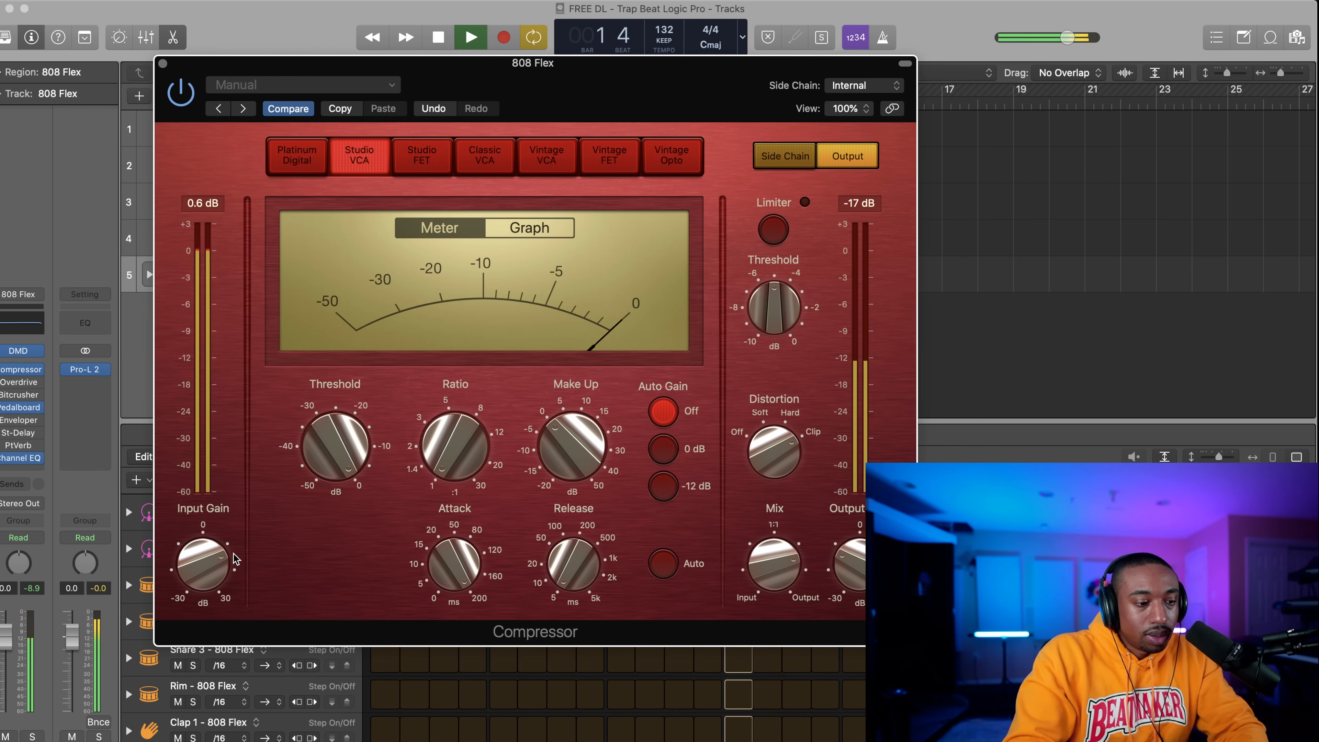
{"action": "left_click_drag", "start_coordinate": [196, 566], "coordinate": [196, 553]}
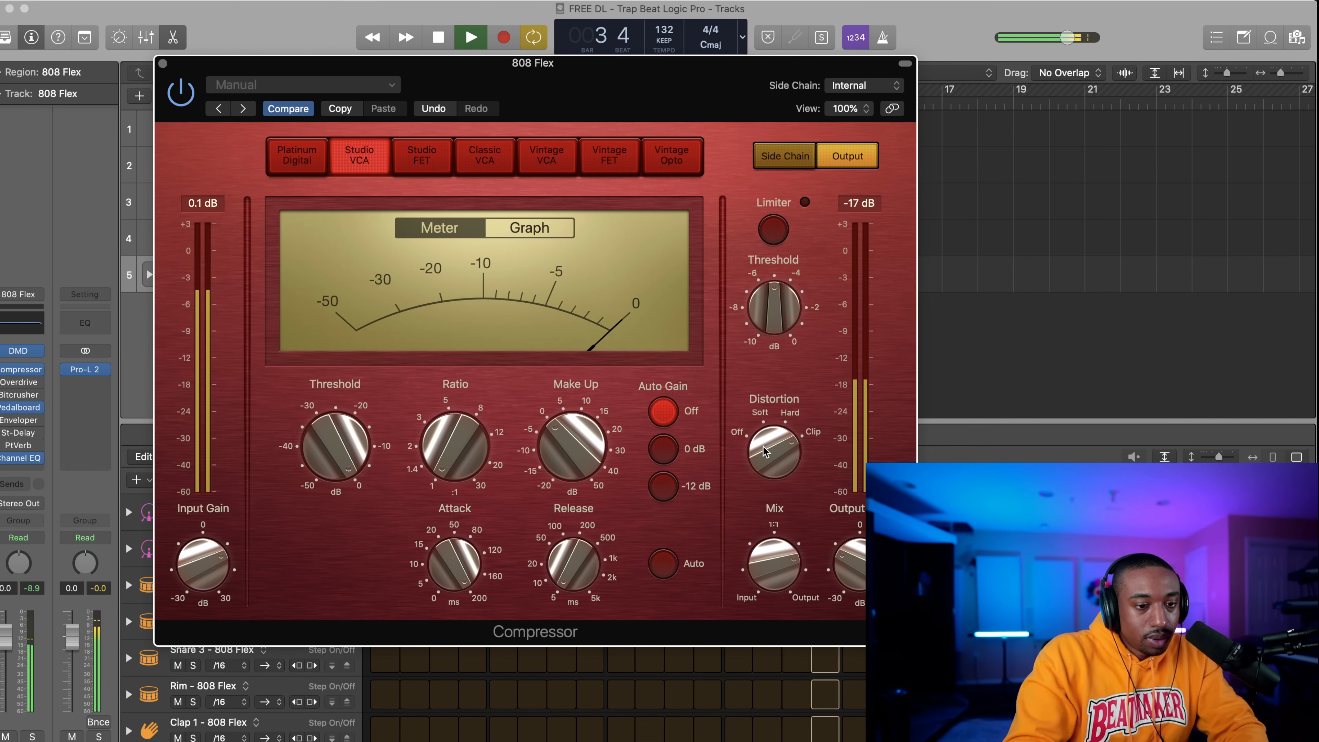
{"action": "left_click_drag", "start_coordinate": [764, 451], "coordinate": [753, 505]}
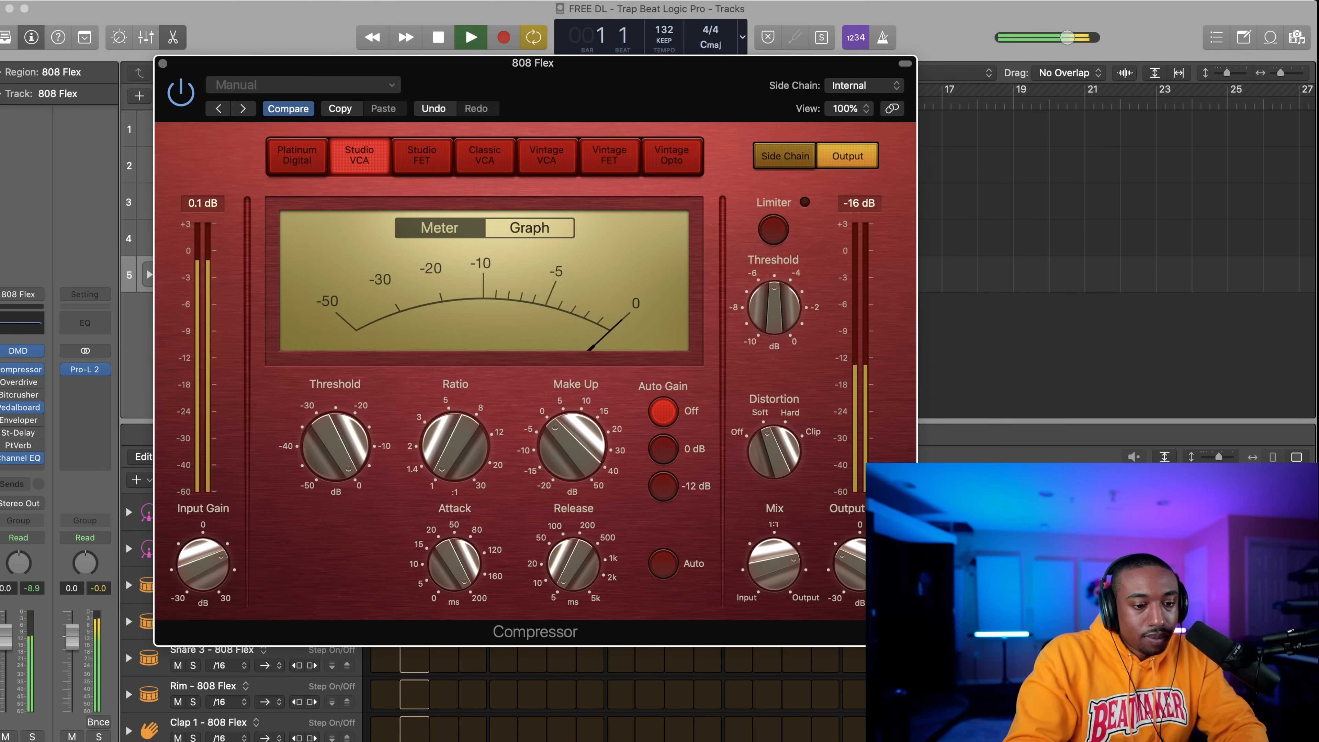
{"action": "left_click_drag", "start_coordinate": [860, 581], "coordinate": [861, 591]}
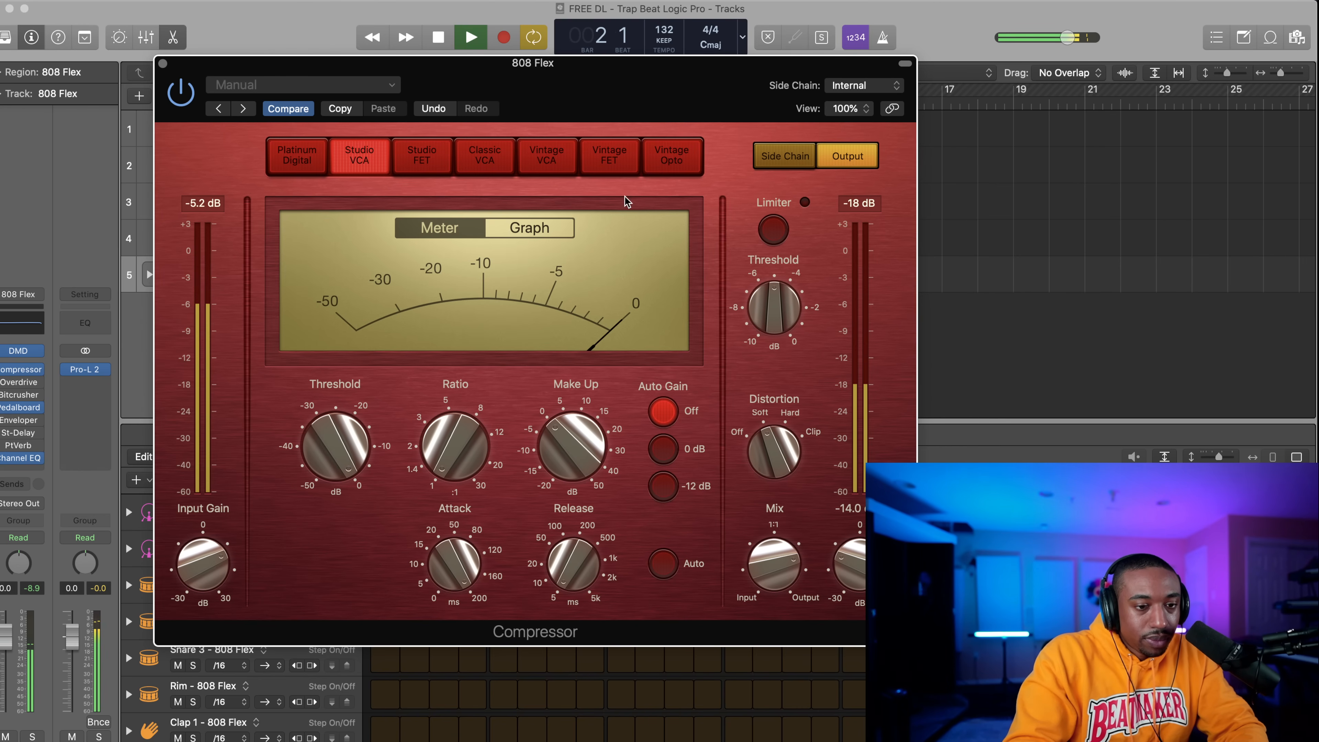
{"action": "left_click", "coordinate": [162, 63]}
{"action": "key", "text": "space"}
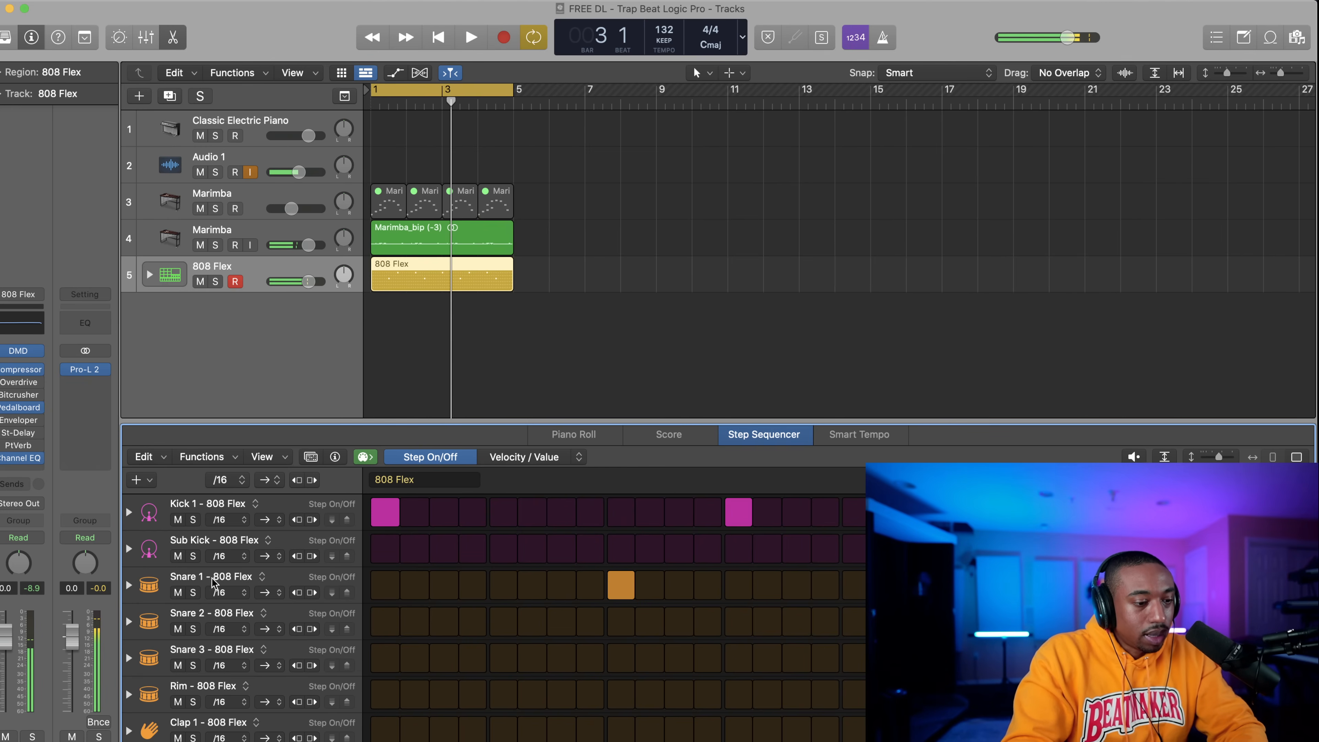
Lower the volume of the Hi-Hat Closed subtrack inside the 808 Flex stack during playback, and collapse the stack.
{"action": "left_click", "coordinate": [149, 275]}
{"action": "scroll", "coordinate": [175, 362], "scroll_direction": "down", "scroll_amount": 1}
{"action": "scroll", "coordinate": [175, 362], "scroll_direction": "down", "scroll_amount": 5}
{"action": "key", "text": "space"}
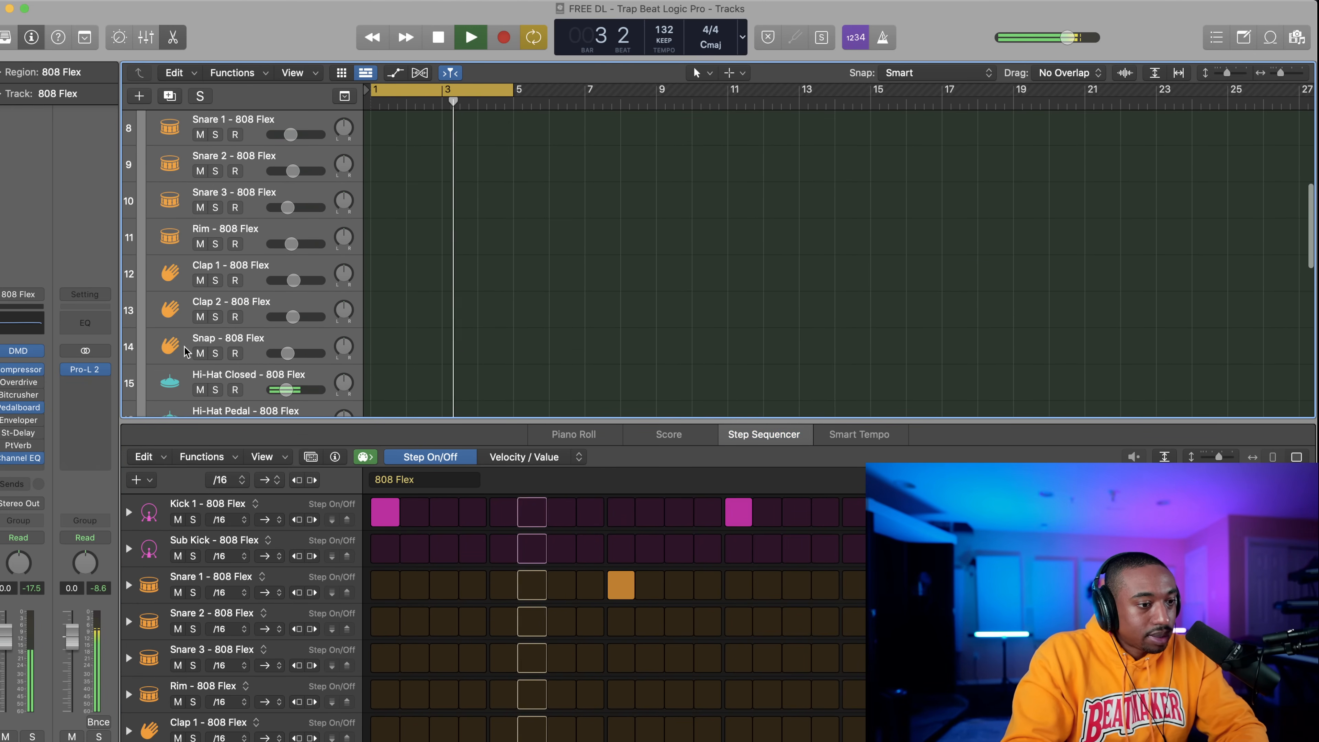
{"action": "left_click_drag", "start_coordinate": [287, 389], "coordinate": [279, 390]}
{"action": "key", "text": "space"}
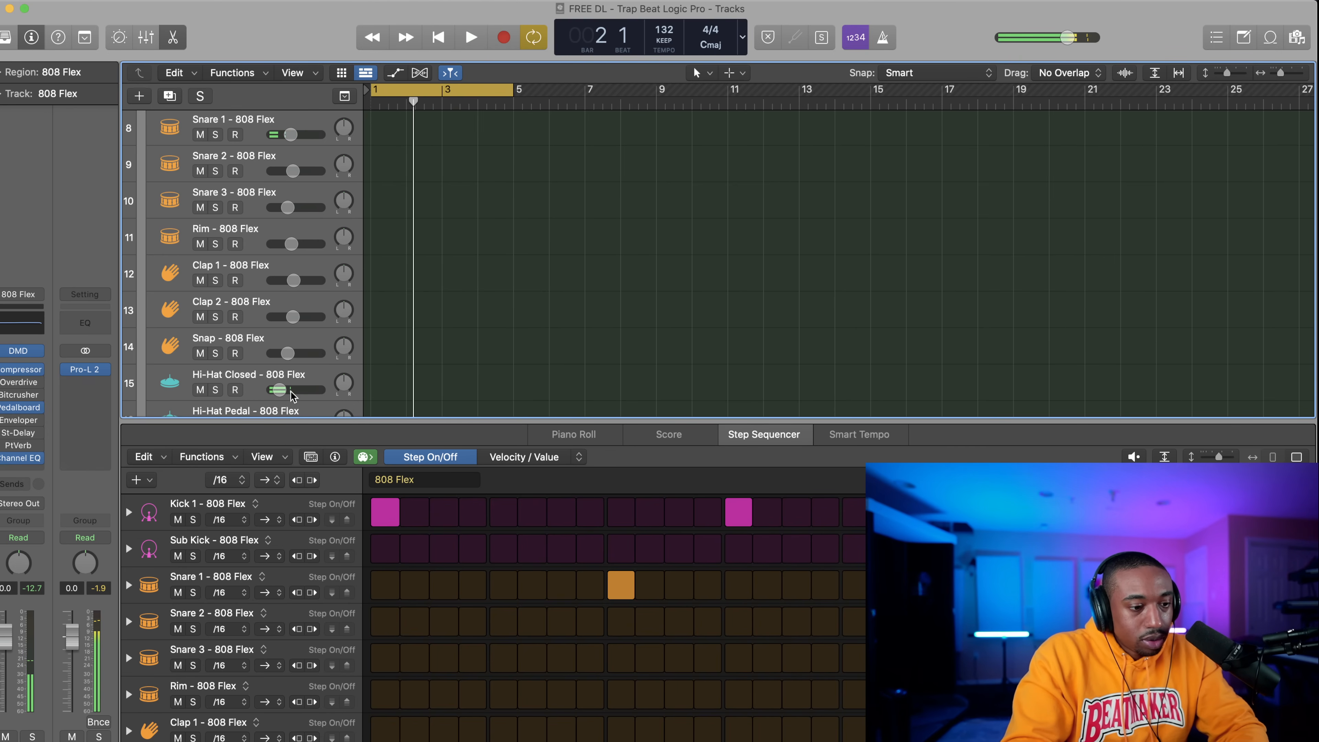
{"action": "left_click", "coordinate": [172, 400]}
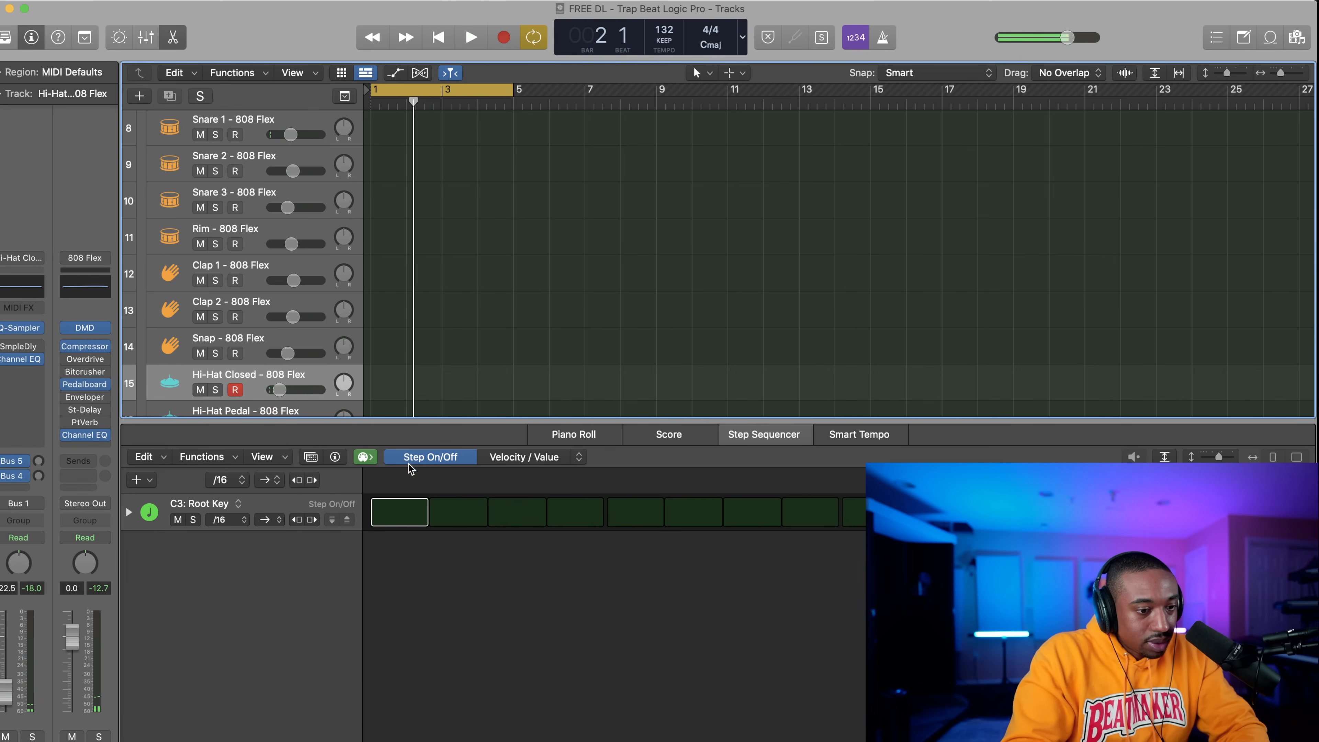
{"action": "scroll", "coordinate": [174, 405], "scroll_direction": "up", "scroll_amount": 10}
{"action": "left_click", "coordinate": [149, 274]}
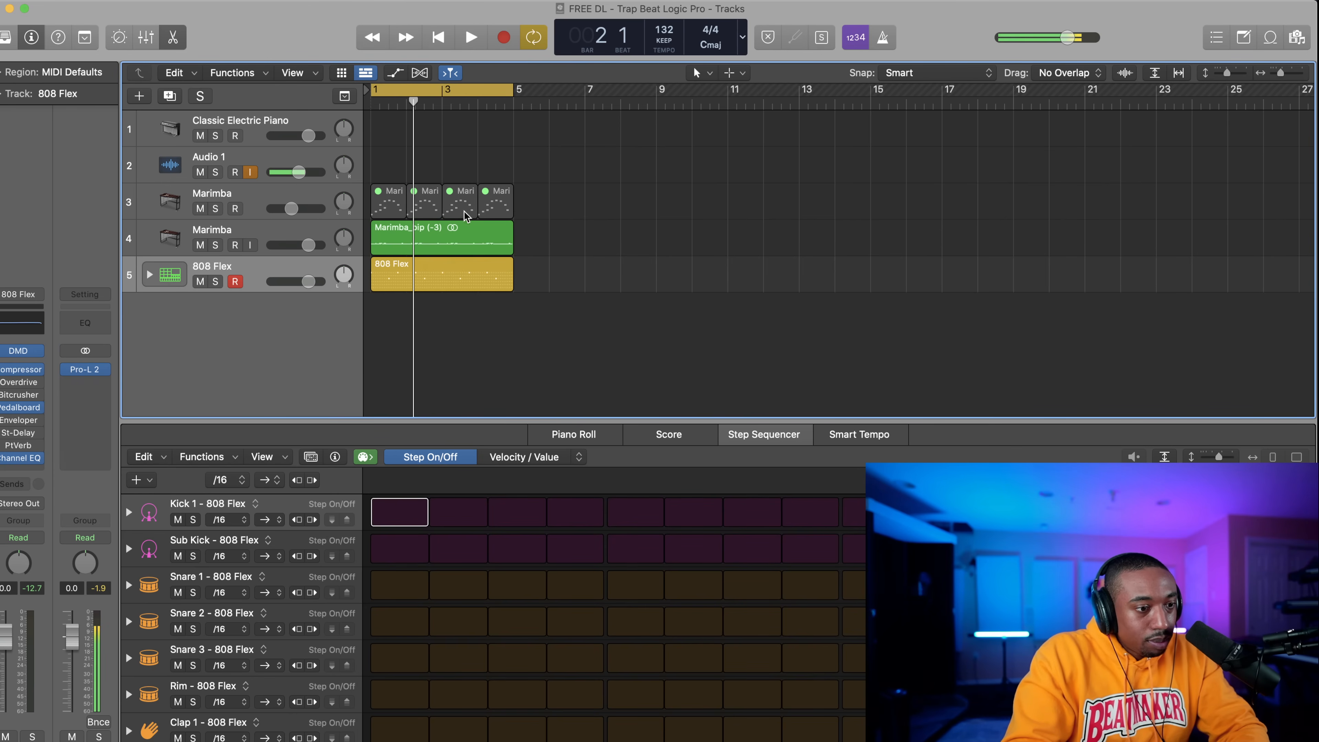
Turn off every even-numbered Hi-Hat Closed step from 2 to 16 in the 808 Flex pattern while the loop plays.
{"action": "left_click", "coordinate": [427, 280]}
{"action": "left_click", "coordinate": [416, 678]}
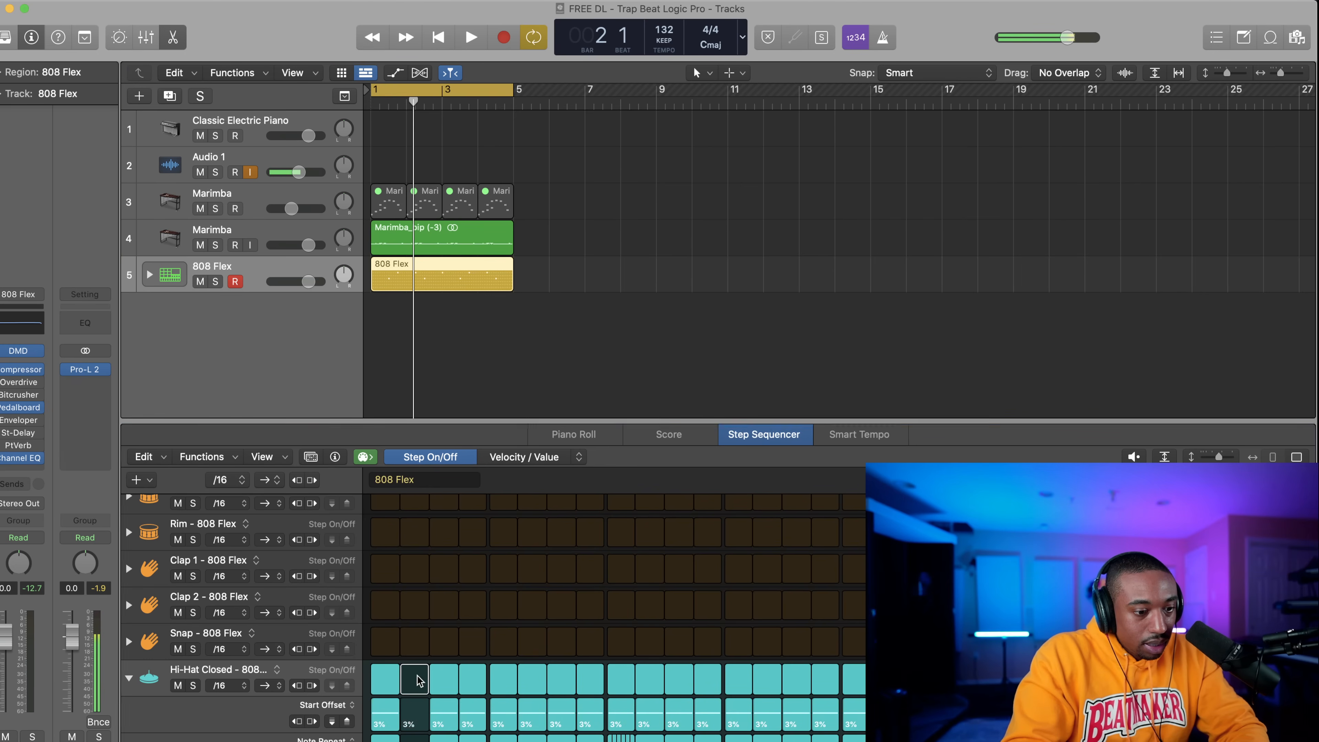
{"action": "left_click", "coordinate": [472, 678]}
{"action": "left_click", "coordinate": [532, 678]}
{"action": "key", "text": "space"}
{"action": "left_click", "coordinate": [590, 678]}
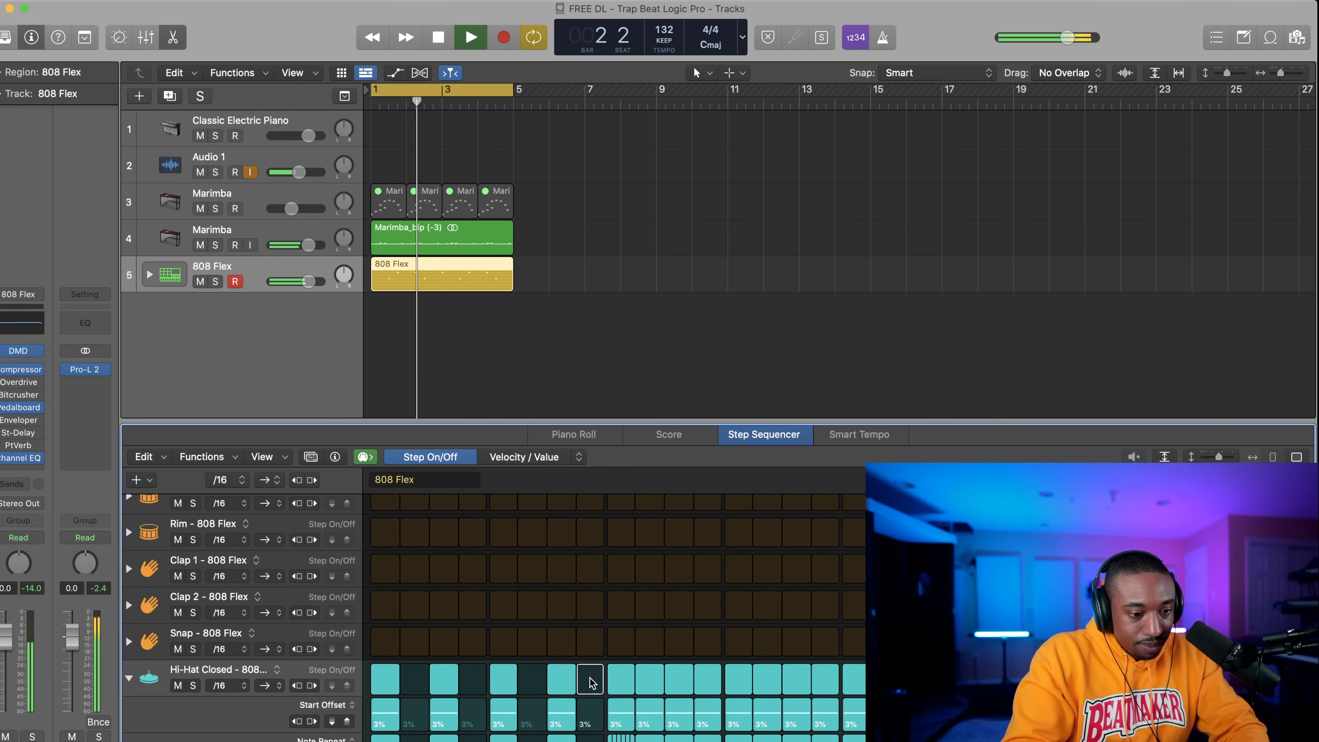
{"action": "left_click", "coordinate": [649, 679]}
{"action": "left_click", "coordinate": [708, 680]}
{"action": "left_click", "coordinate": [768, 679]}
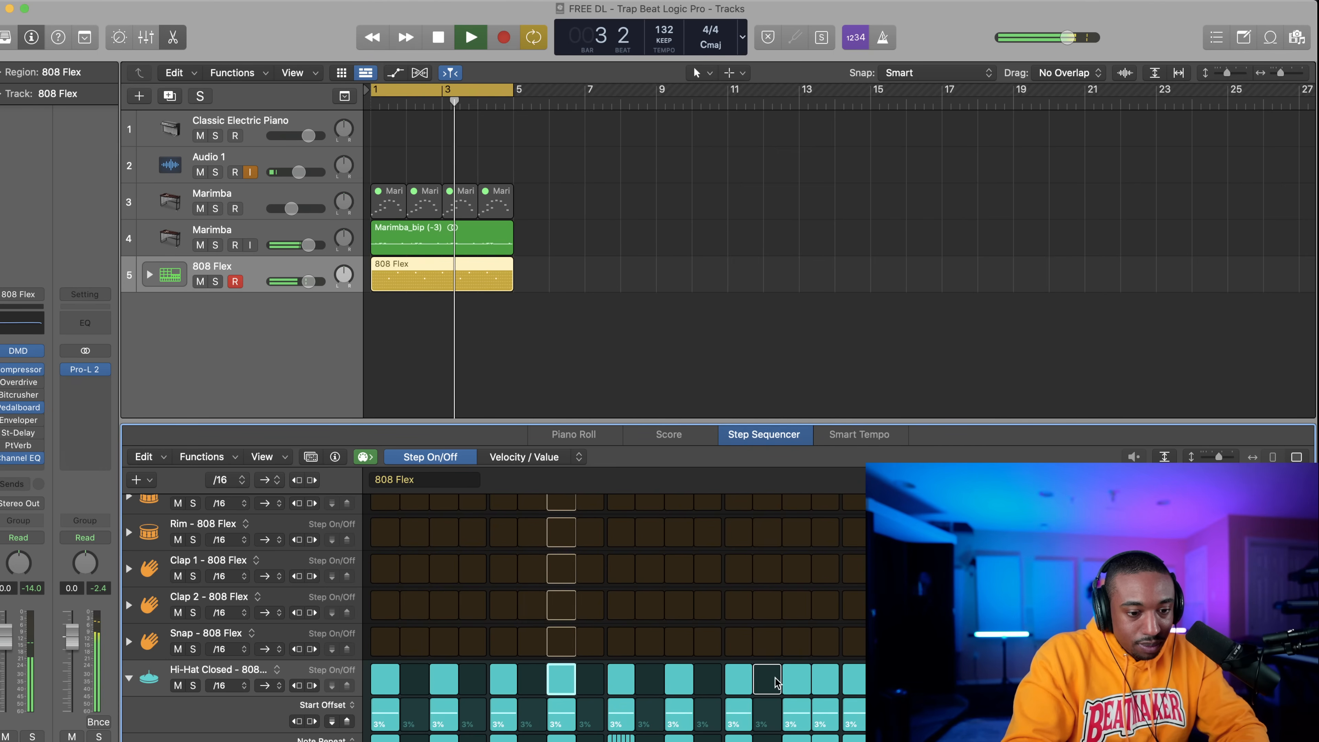
{"action": "left_click", "coordinate": [823, 681]}
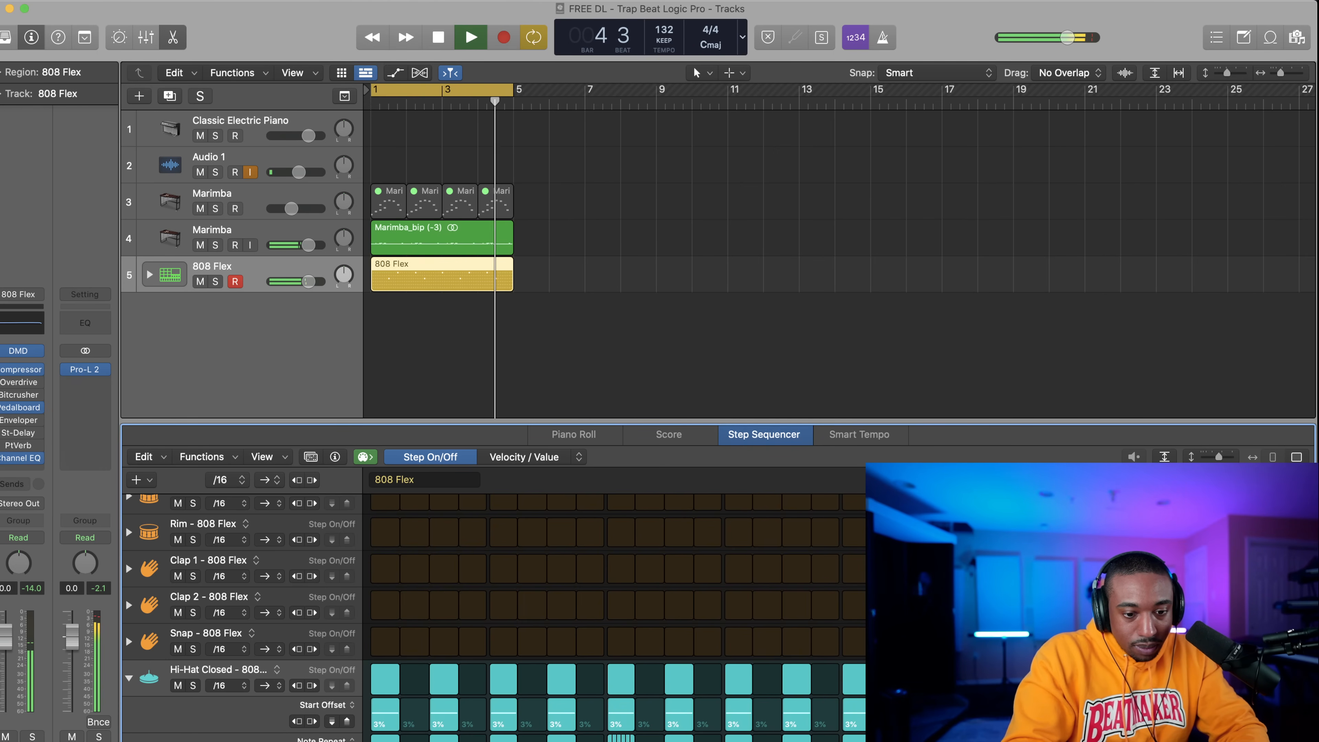
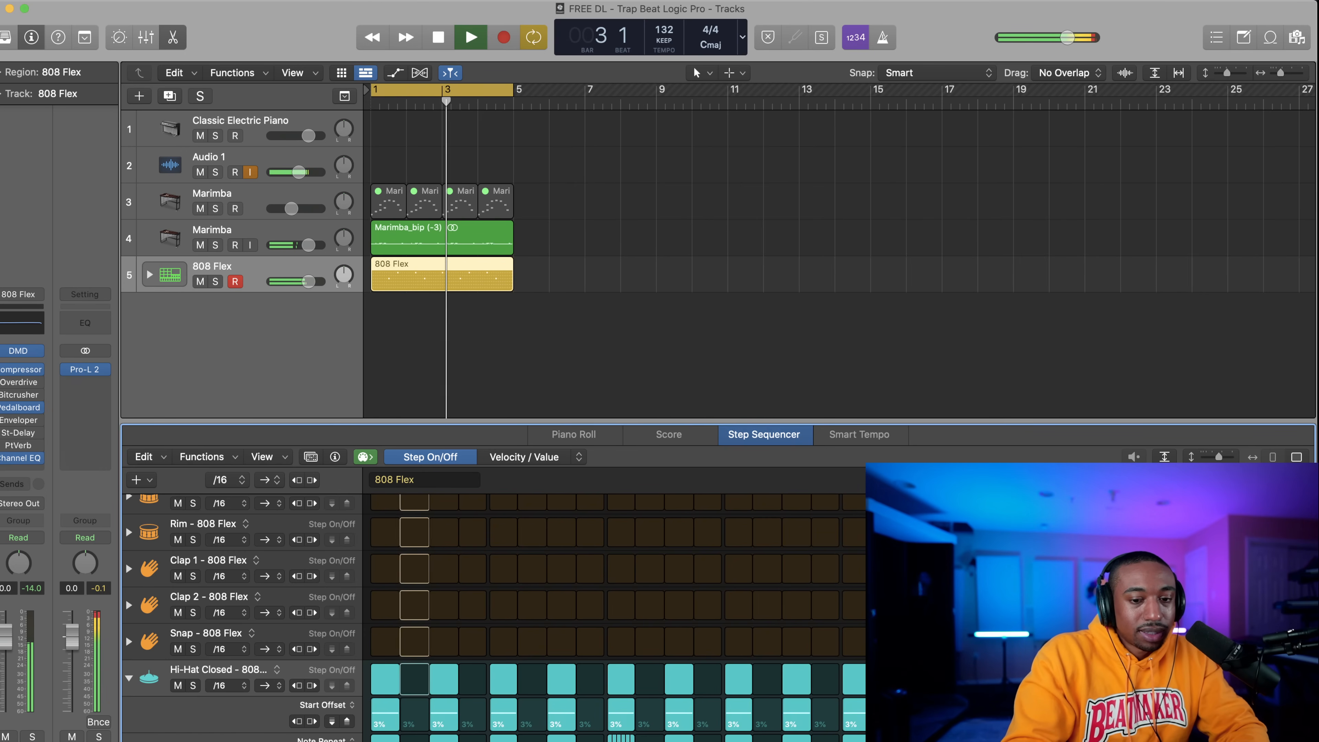
Try layering Snare 2 and Snare 3 hits on step 9 with the existing Snare 1 hit.
{"action": "left_click", "coordinate": [1273, 458]}
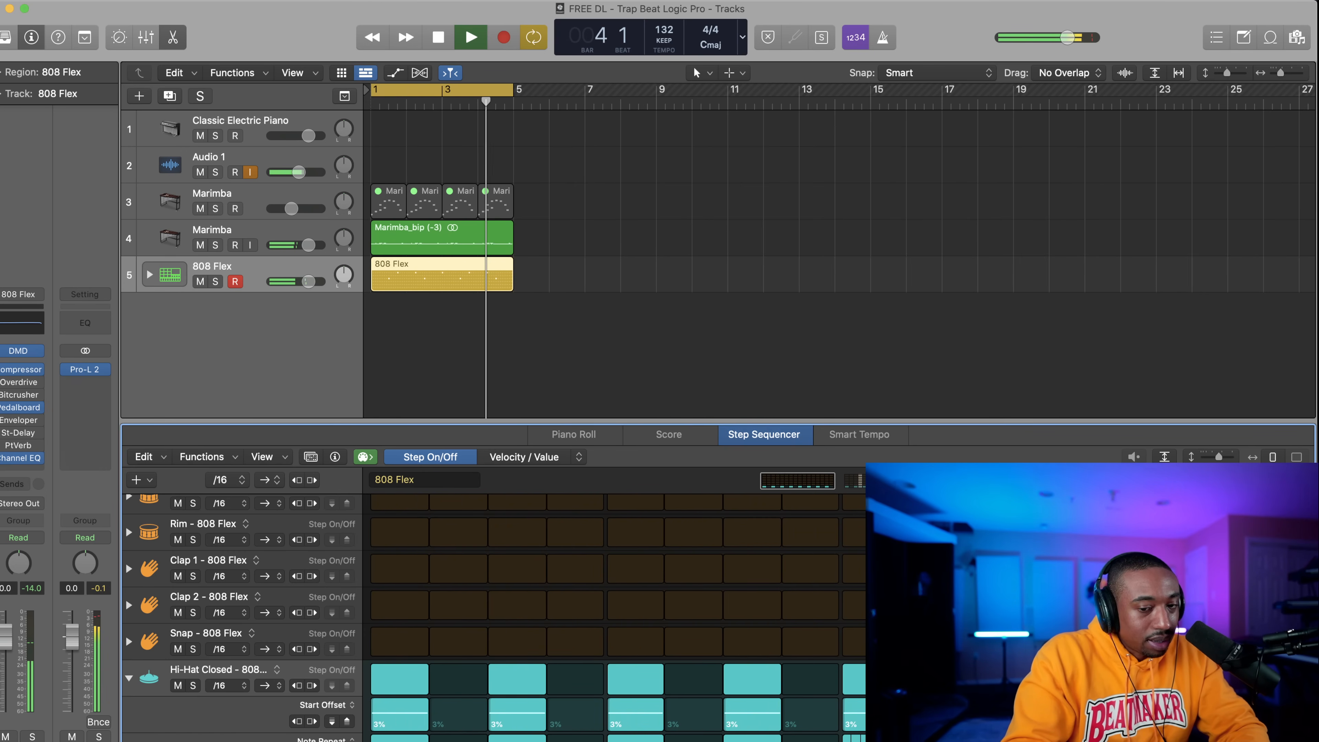
{"action": "scroll", "coordinate": [690, 594], "scroll_direction": "up", "scroll_amount": 5}
{"action": "key", "text": "space"}
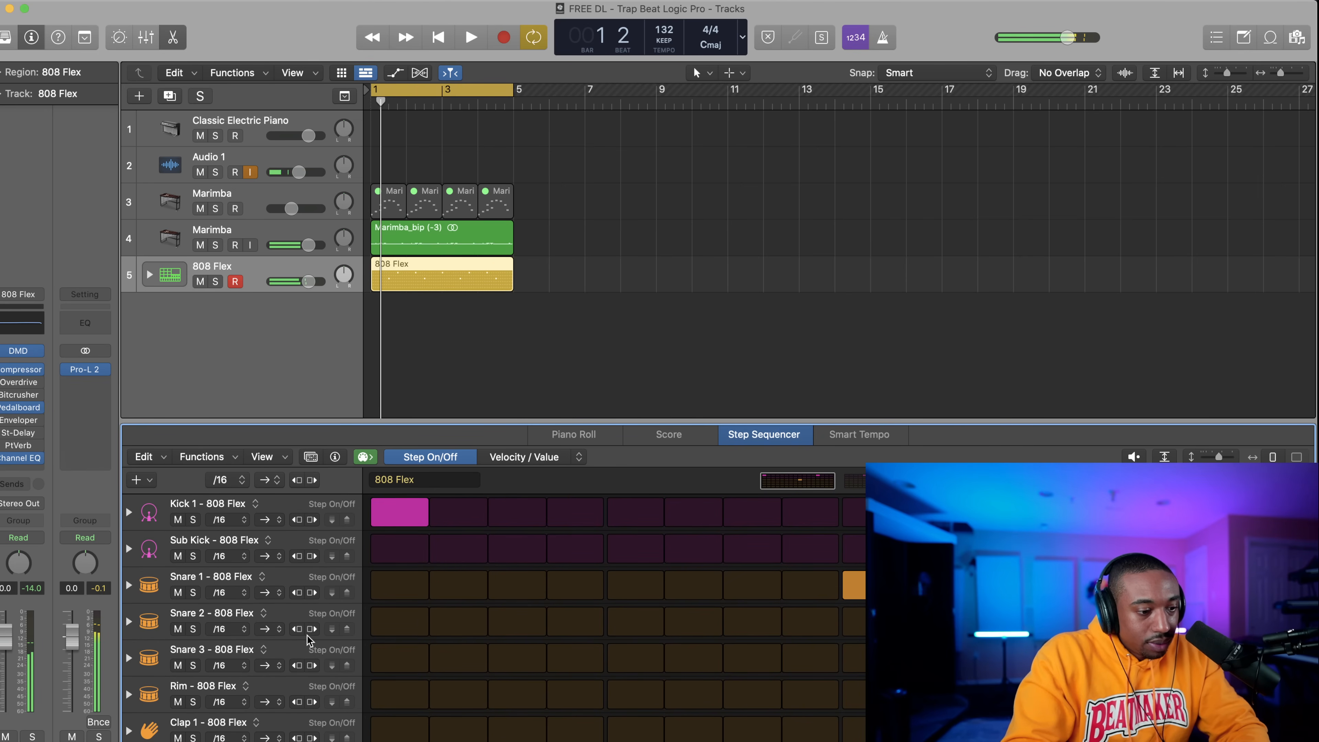
{"action": "left_click", "coordinate": [873, 622]}
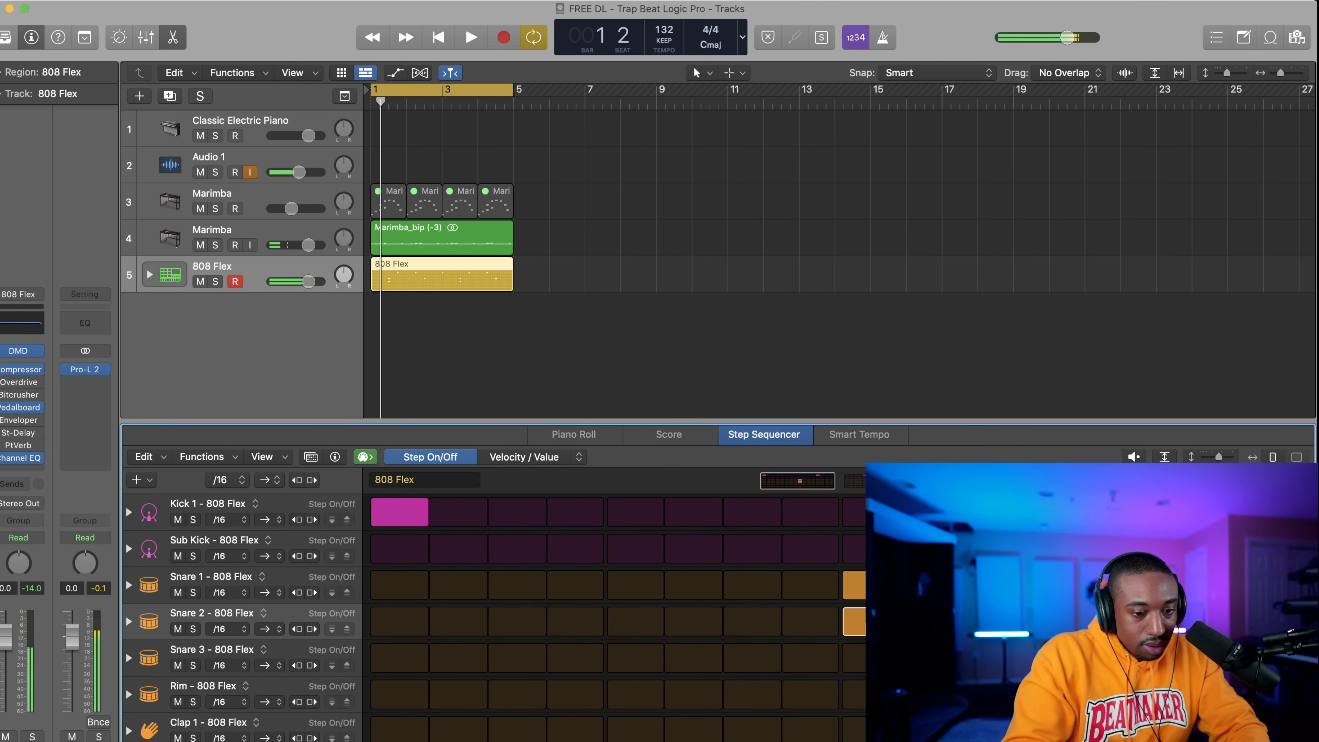
{"action": "scroll", "coordinate": [545, 659], "scroll_direction": "down", "scroll_amount": 1}
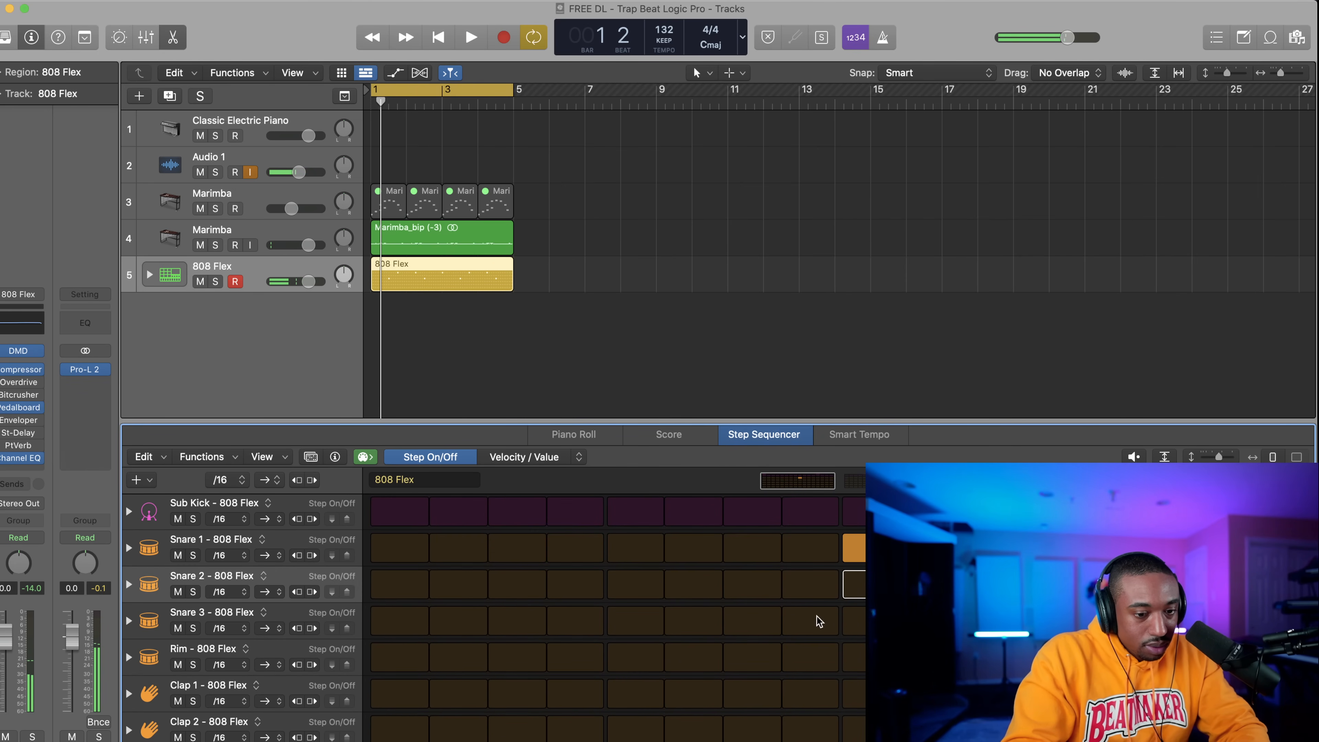
{"action": "left_click", "coordinate": [852, 621]}
{"action": "scroll", "coordinate": [613, 618], "scroll_direction": "down", "scroll_amount": 2}
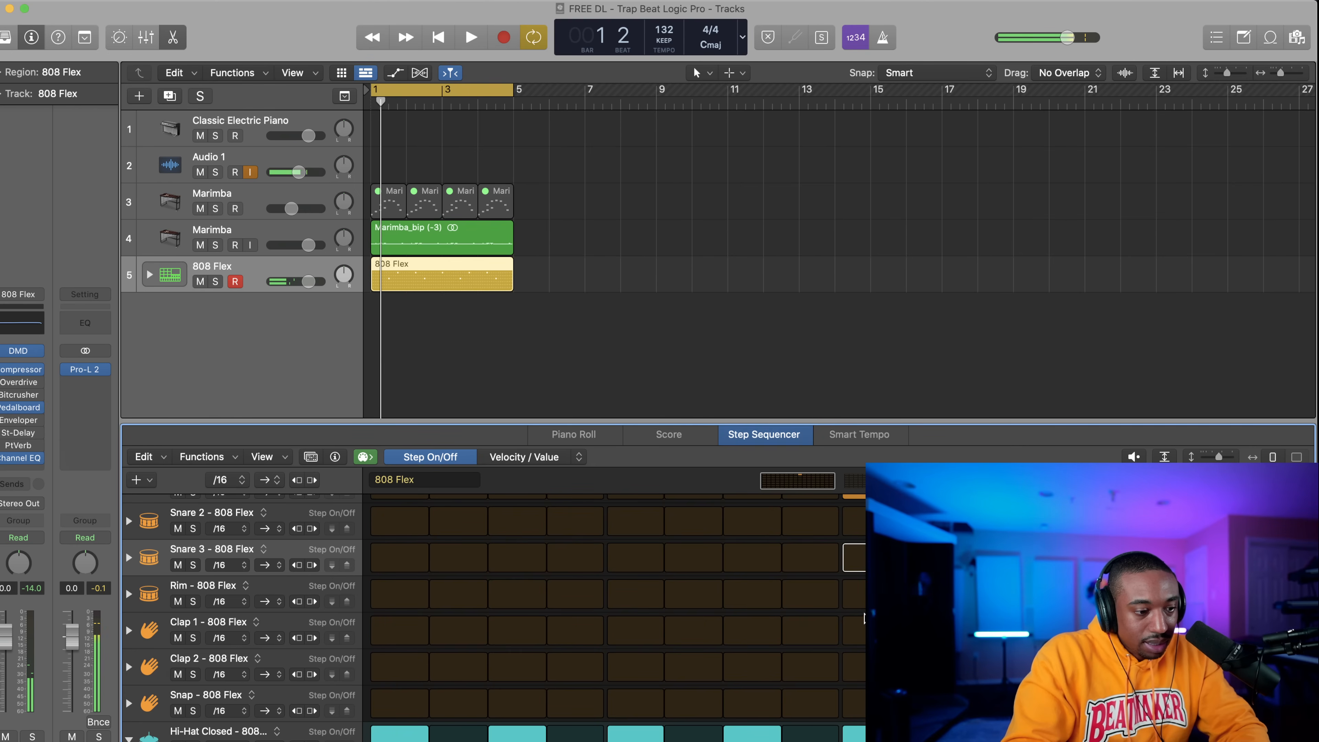
Try Clap 1 and Clap 2 on step 9, keep only the Clap 2 hit, and audition the loop.
{"action": "left_click", "coordinate": [863, 628]}
{"action": "left_click", "coordinate": [862, 662]}
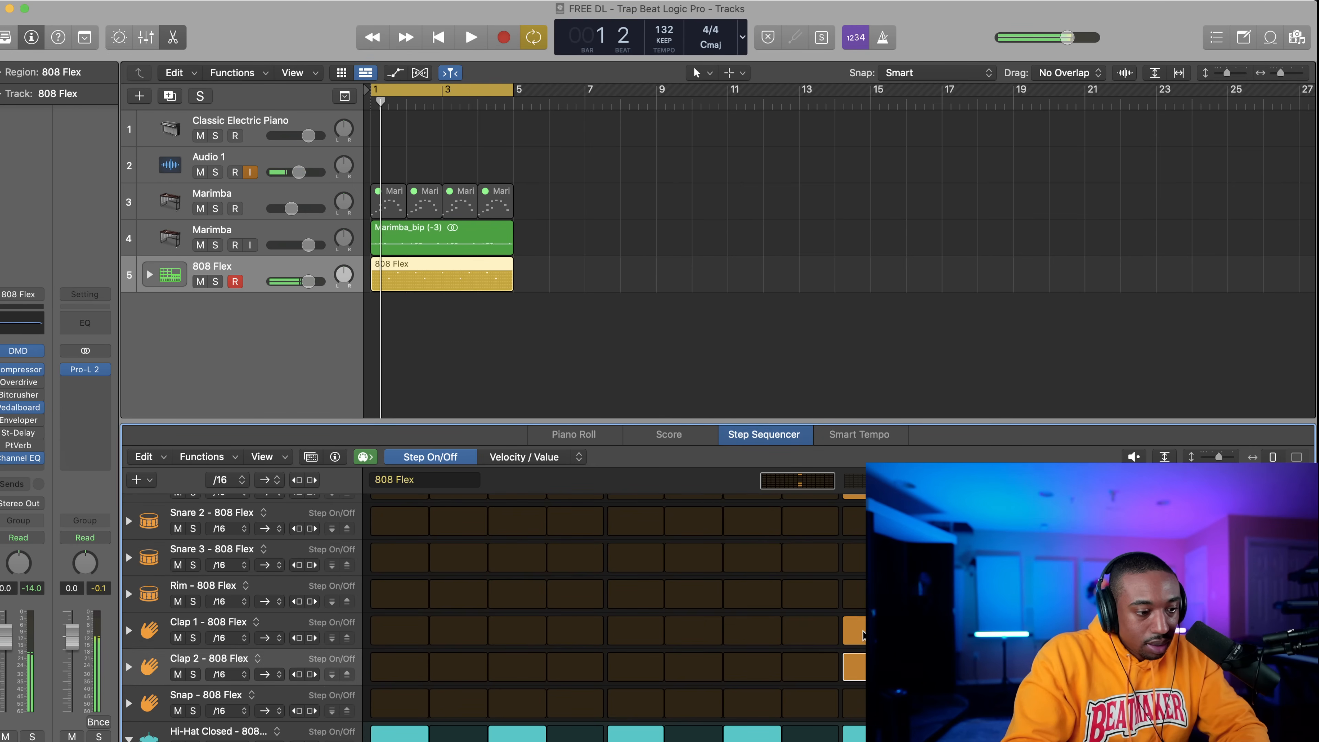
{"action": "mouse_move", "coordinate": [863, 630]}
{"action": "left_mouse_down"}
{"action": "mouse_move", "coordinate": [862, 689]}
{"action": "mouse_move", "coordinate": [863, 675]}
{"action": "left_mouse_up"}
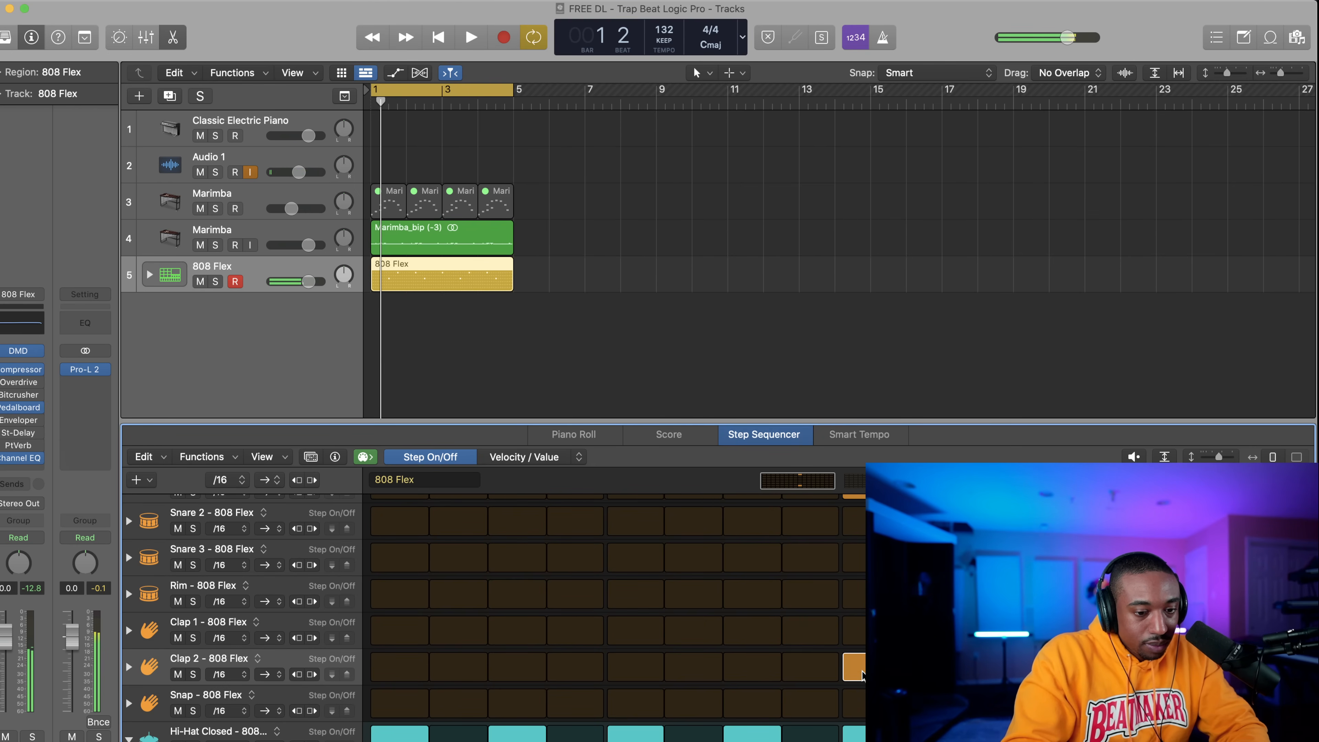
{"action": "key", "text": "space"}
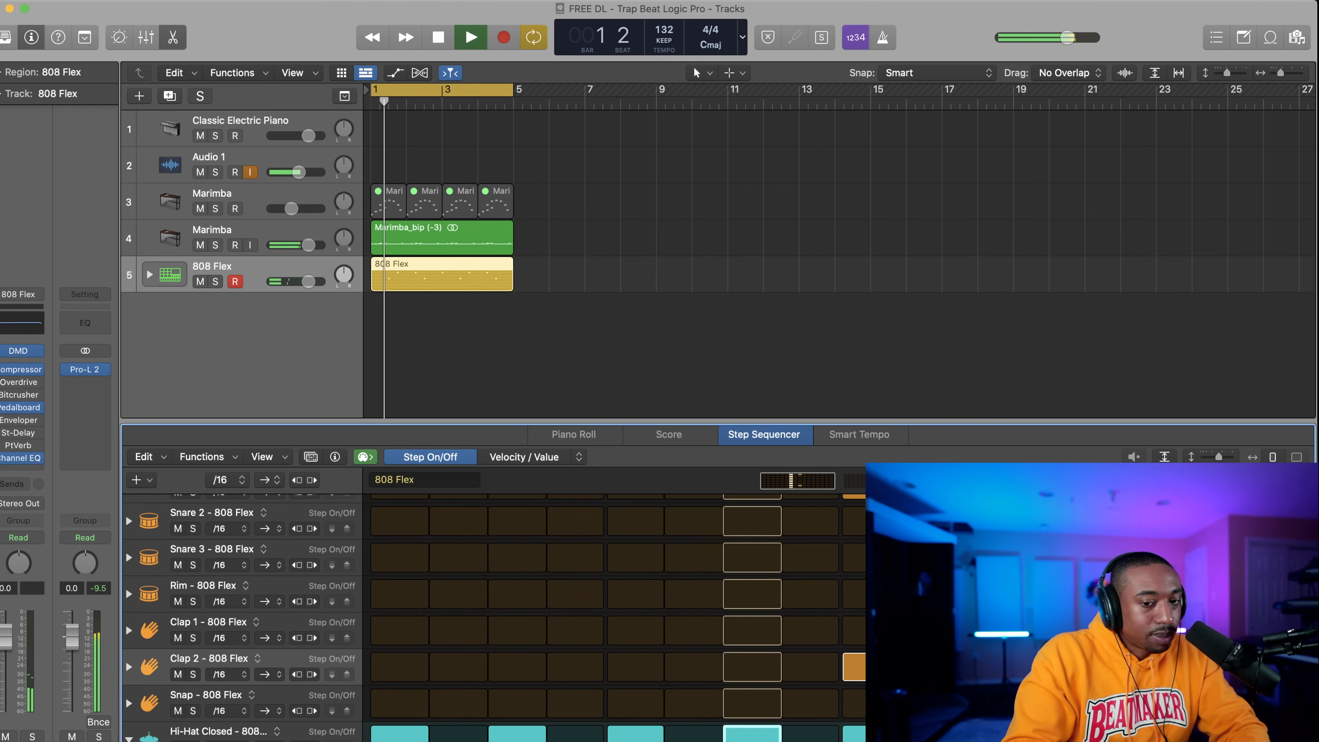
{"action": "left_click", "coordinate": [1251, 480]}
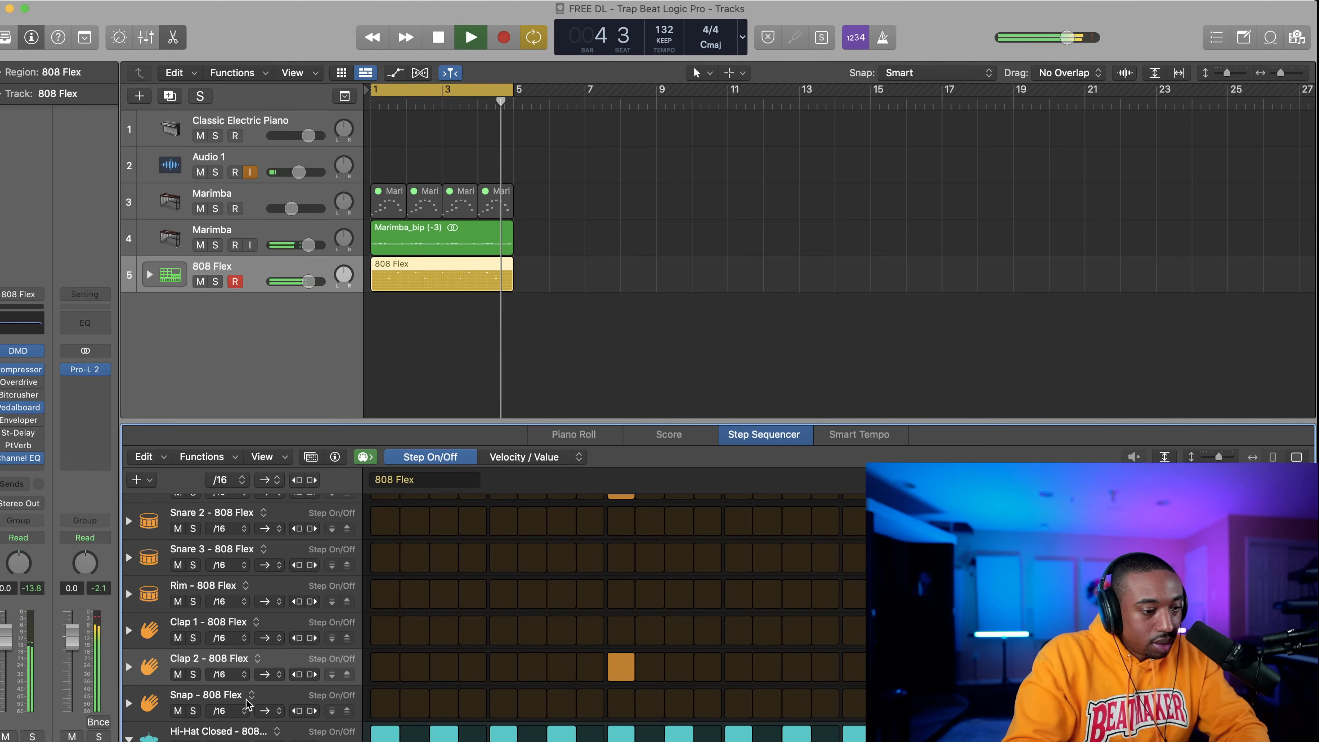
Expand the Clap 2 row and lower the Clap 2 subtrack's volume to -17.0 dB during playback, and stop the loop.
{"action": "left_click", "coordinate": [130, 670]}
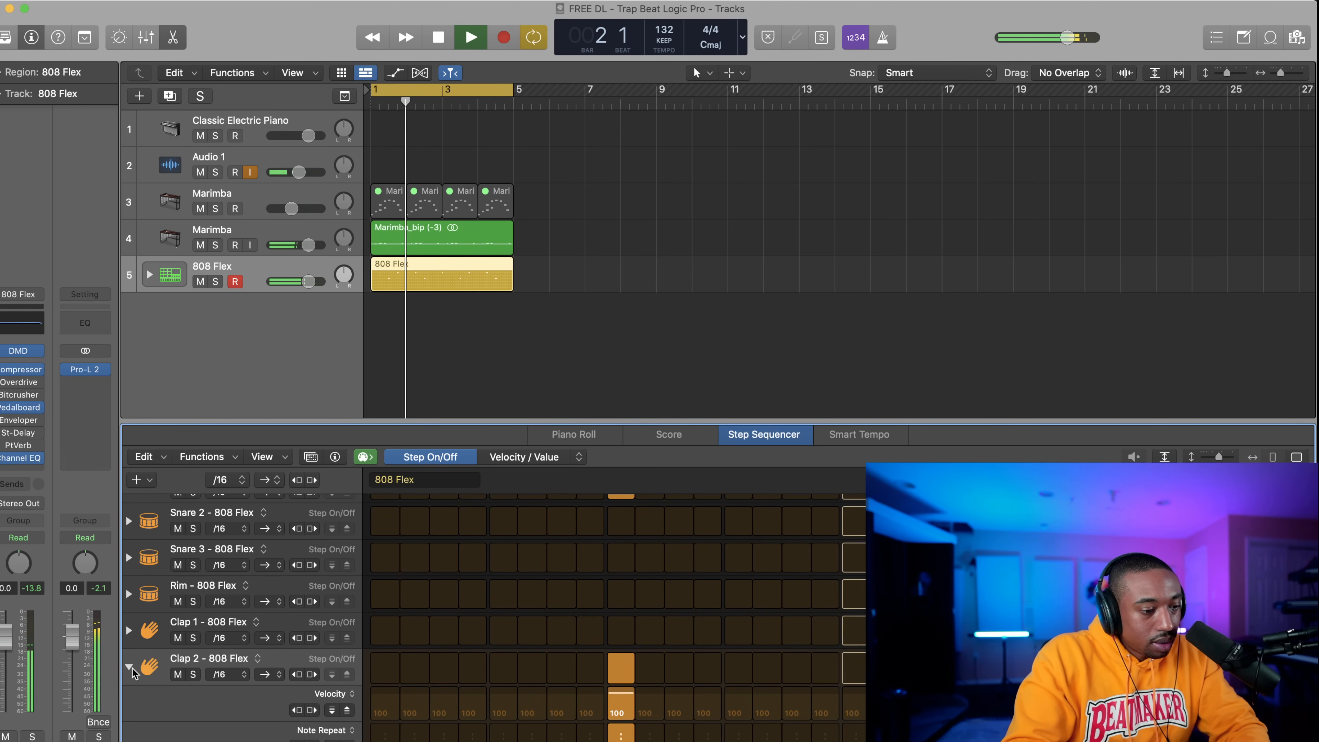
{"action": "left_click", "coordinate": [149, 275]}
{"action": "scroll", "coordinate": [164, 343], "scroll_direction": "down", "scroll_amount": 5}
{"action": "scroll", "coordinate": [164, 343], "scroll_direction": "down", "scroll_amount": 1}
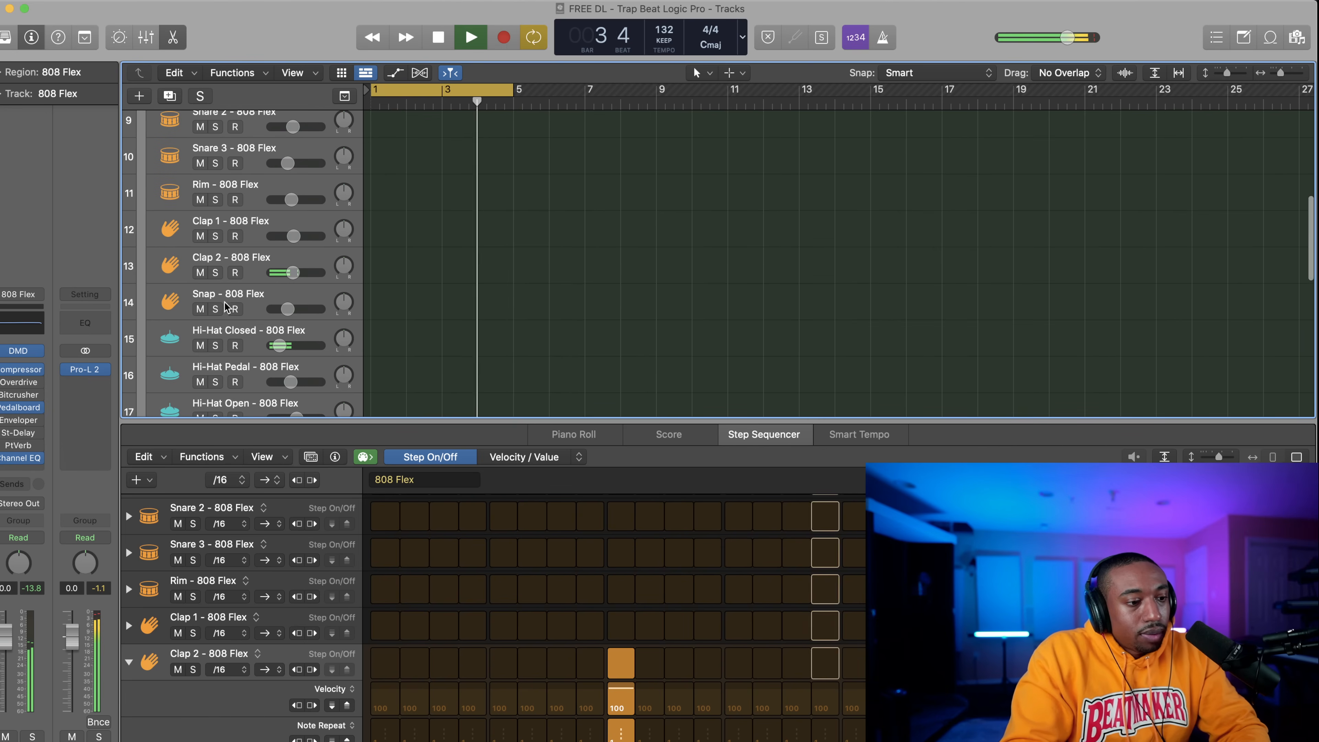
{"action": "left_click_drag", "start_coordinate": [293, 272], "coordinate": [285, 273]}
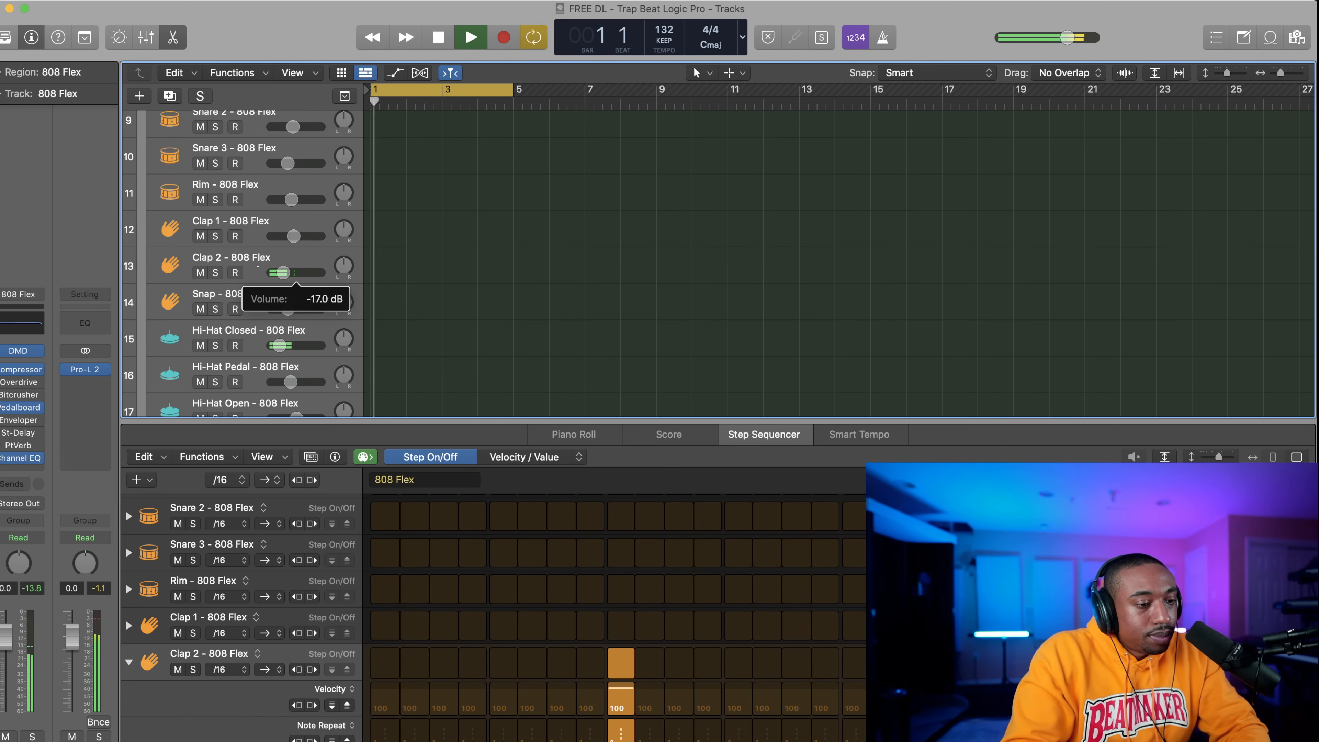
{"action": "scroll", "coordinate": [568, 279], "scroll_direction": "up", "scroll_amount": 8}
{"action": "key", "text": "space"}
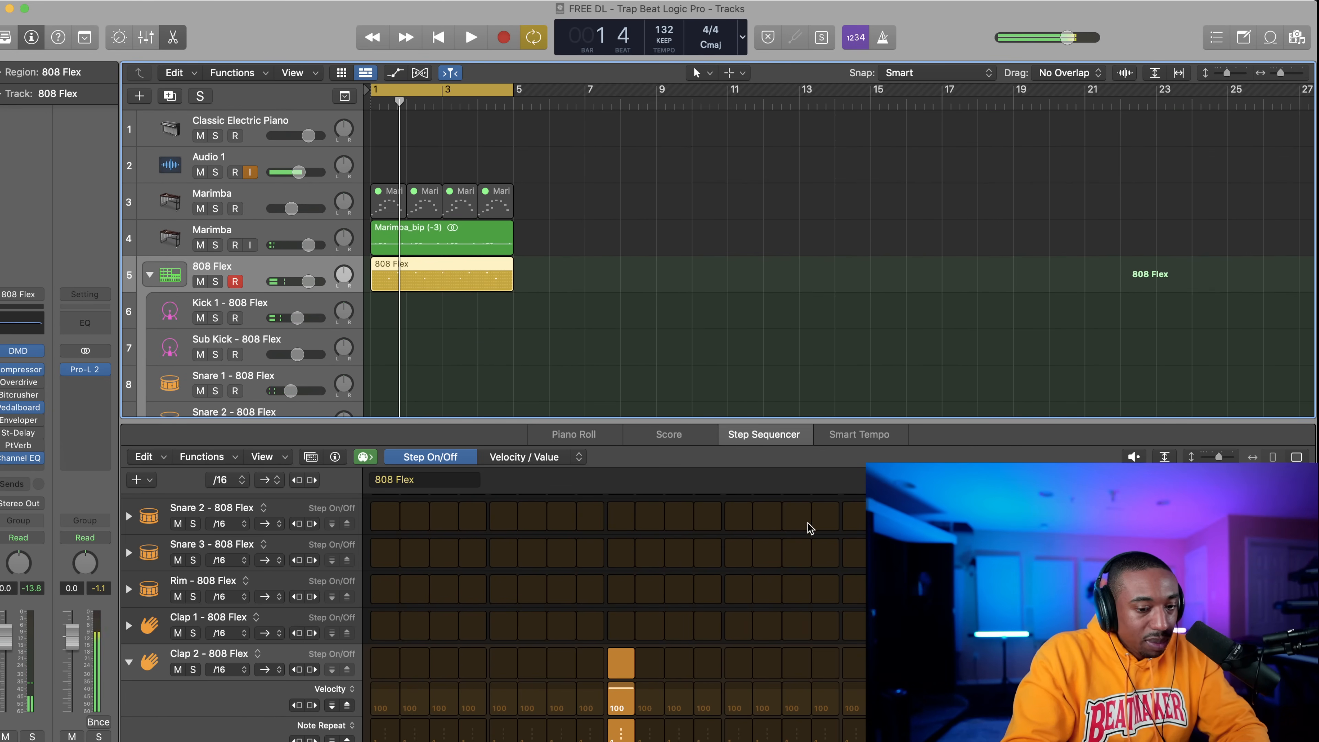
Select the bounced Marimba_bip region and turn on Flex for its track in Polyphonic mode.
{"action": "left_click", "coordinate": [437, 239]}
{"action": "right_click", "coordinate": [436, 240]}
{"action": "left_click", "coordinate": [419, 245]}
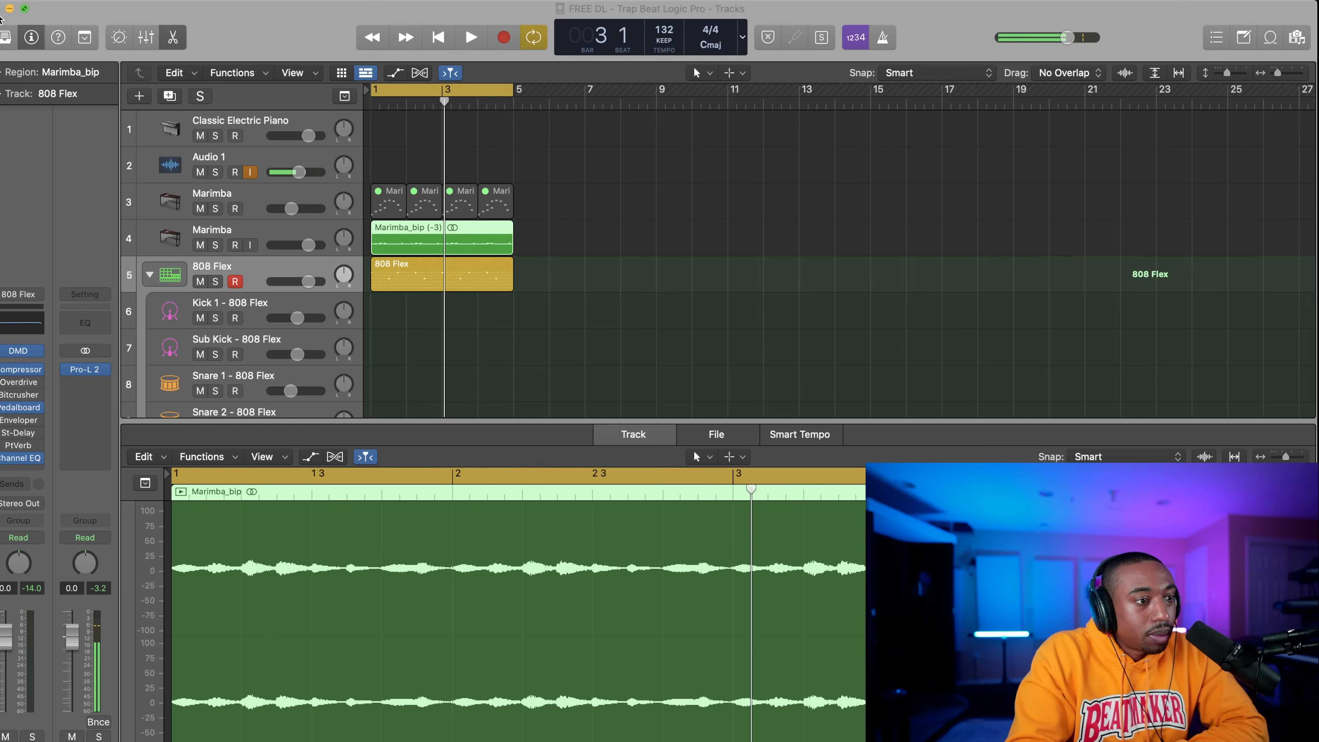
{"action": "left_click", "coordinate": [536, 248]}
{"action": "left_click", "coordinate": [479, 240]}
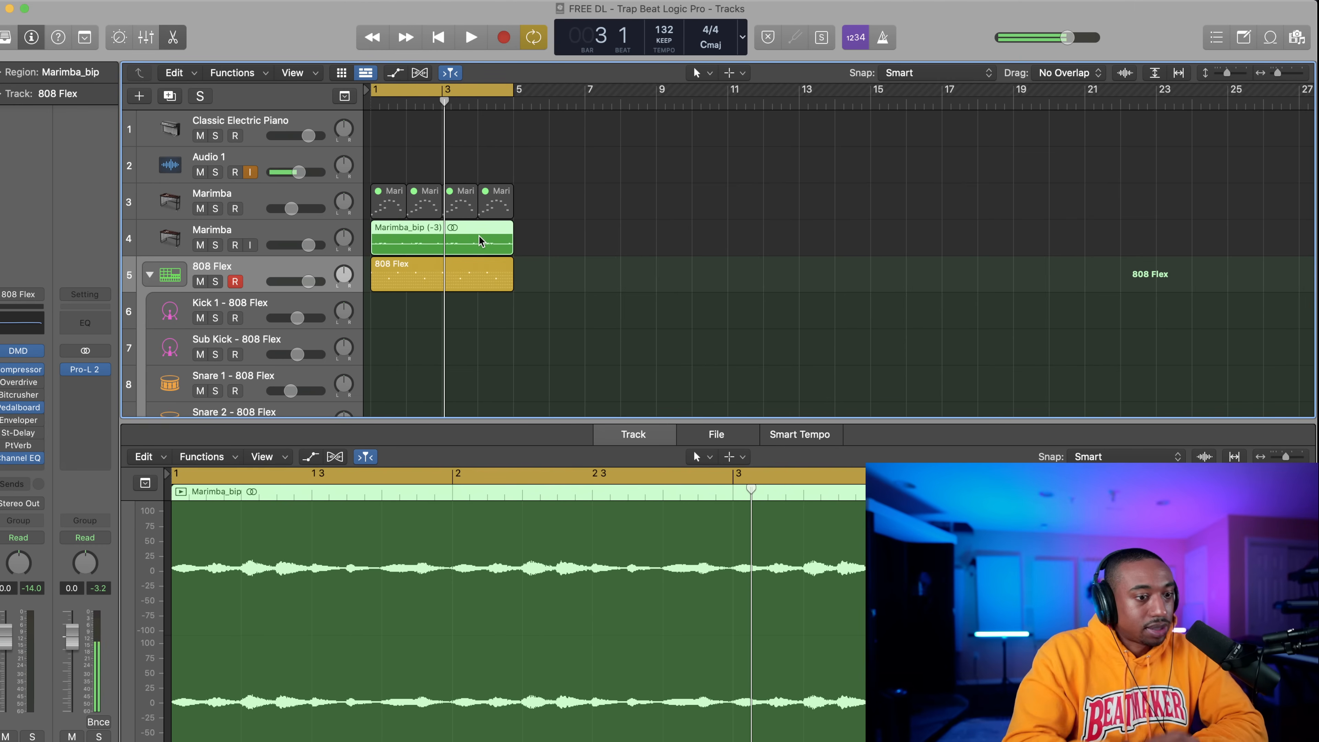
{"action": "left_click", "coordinate": [421, 73]}
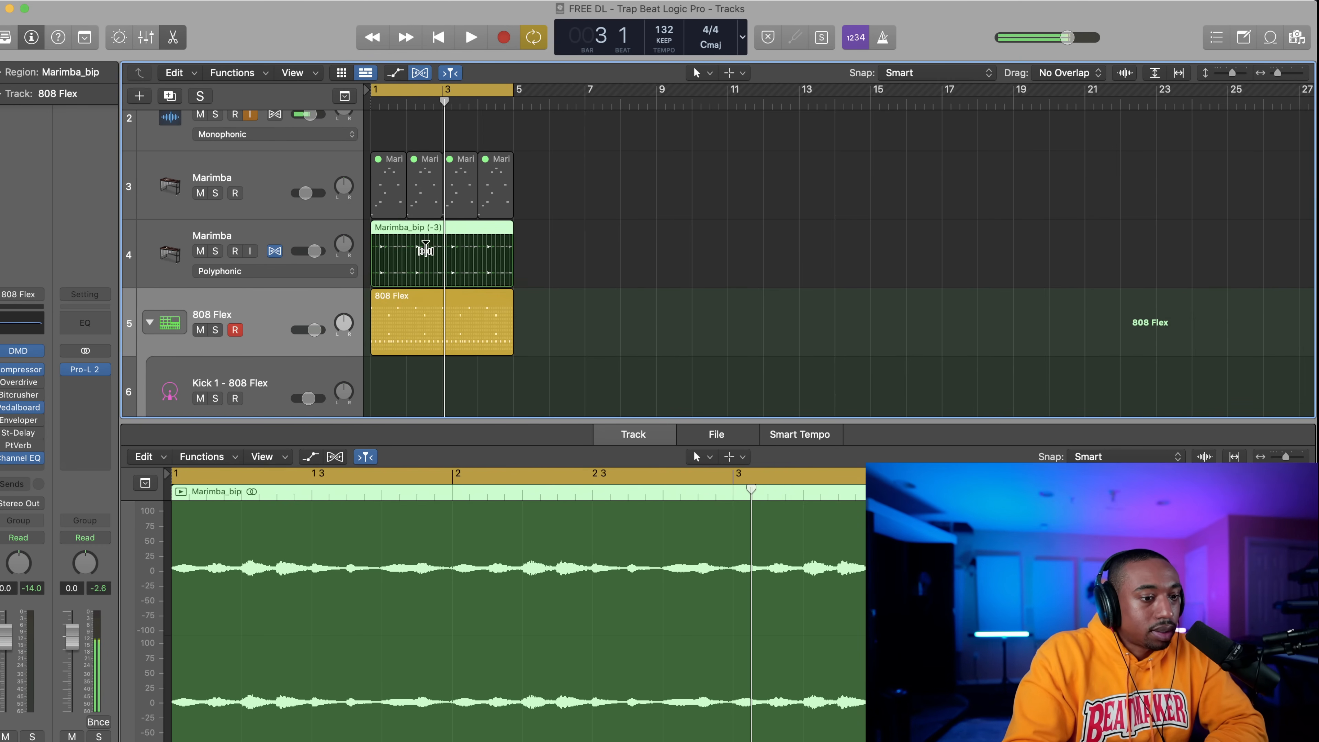
Stretch the Marimba_bip region's end from bar 5 to bar 10 and extend the cycle range to match.
{"action": "left_click", "coordinate": [364, 256]}
{"action": "left_click", "coordinate": [377, 253]}
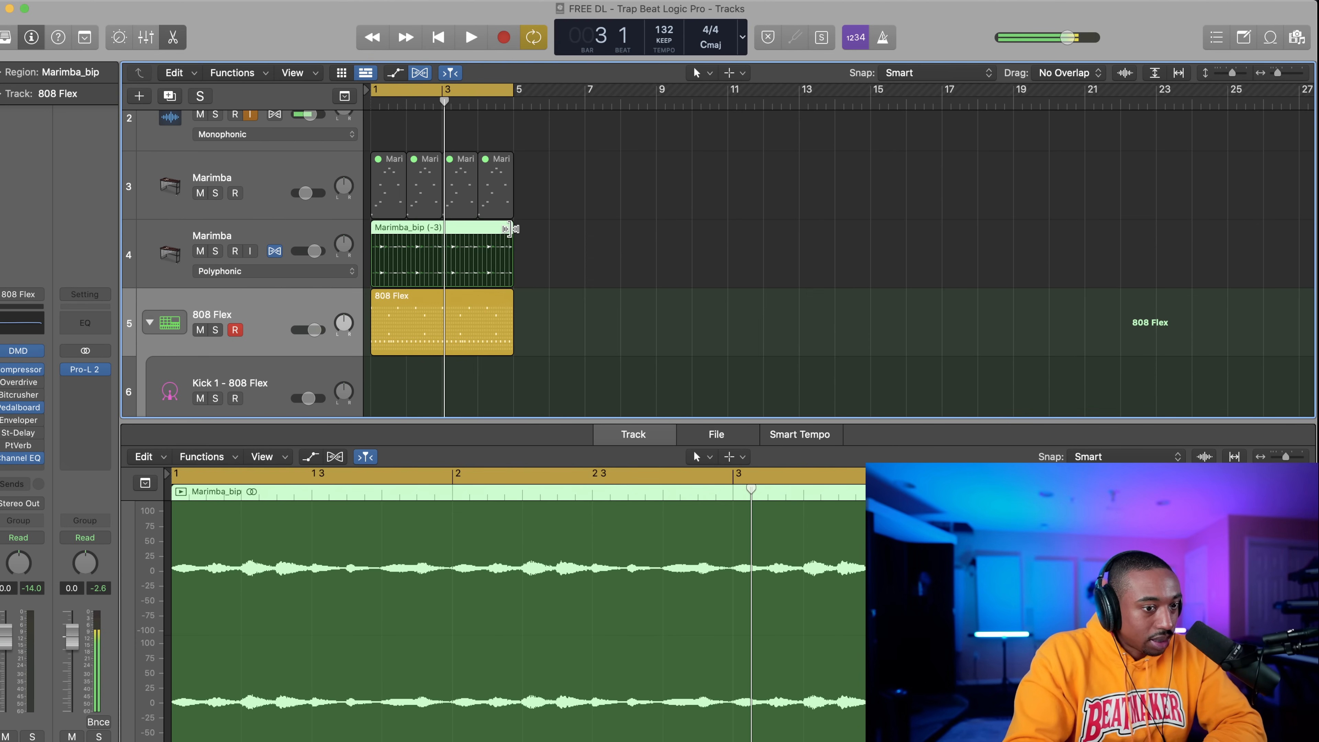
{"action": "left_click_drag", "start_coordinate": [508, 228], "coordinate": [690, 240]}
{"action": "left_click_drag", "start_coordinate": [519, 94], "coordinate": [689, 97]}
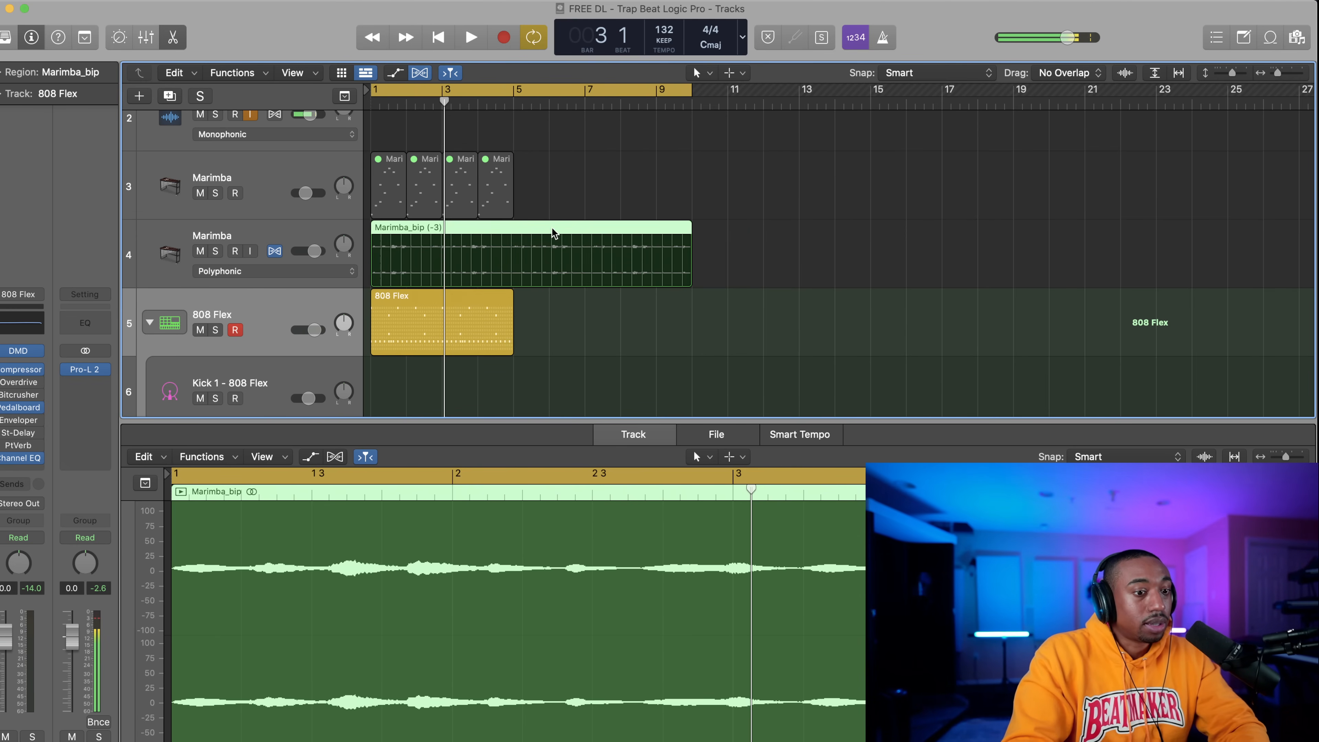
Open the stretched Marimba_bip region in the audio File editor and close the Smart Controls window.
{"action": "right_click", "coordinate": [554, 233]}
{"action": "left_click", "coordinate": [551, 204]}
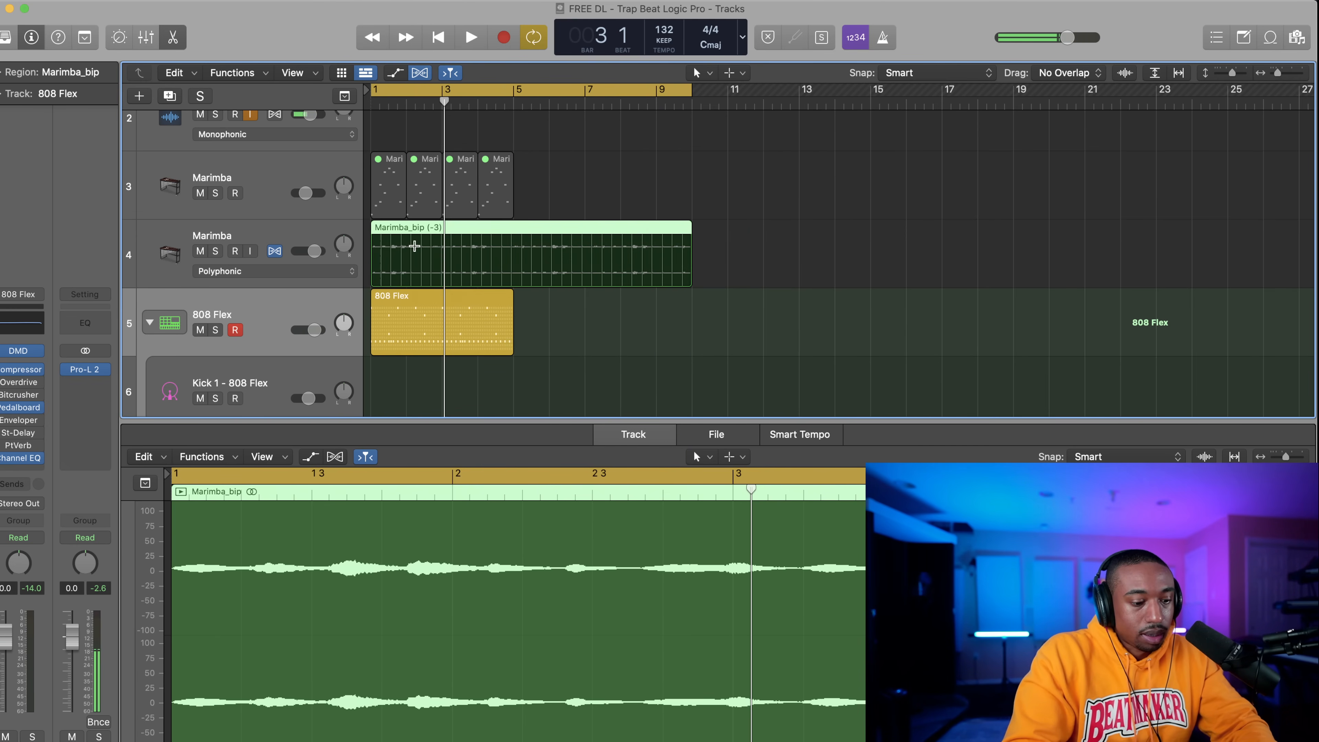
{"action": "key", "text": "w"}
{"action": "key", "text": "super+3"}
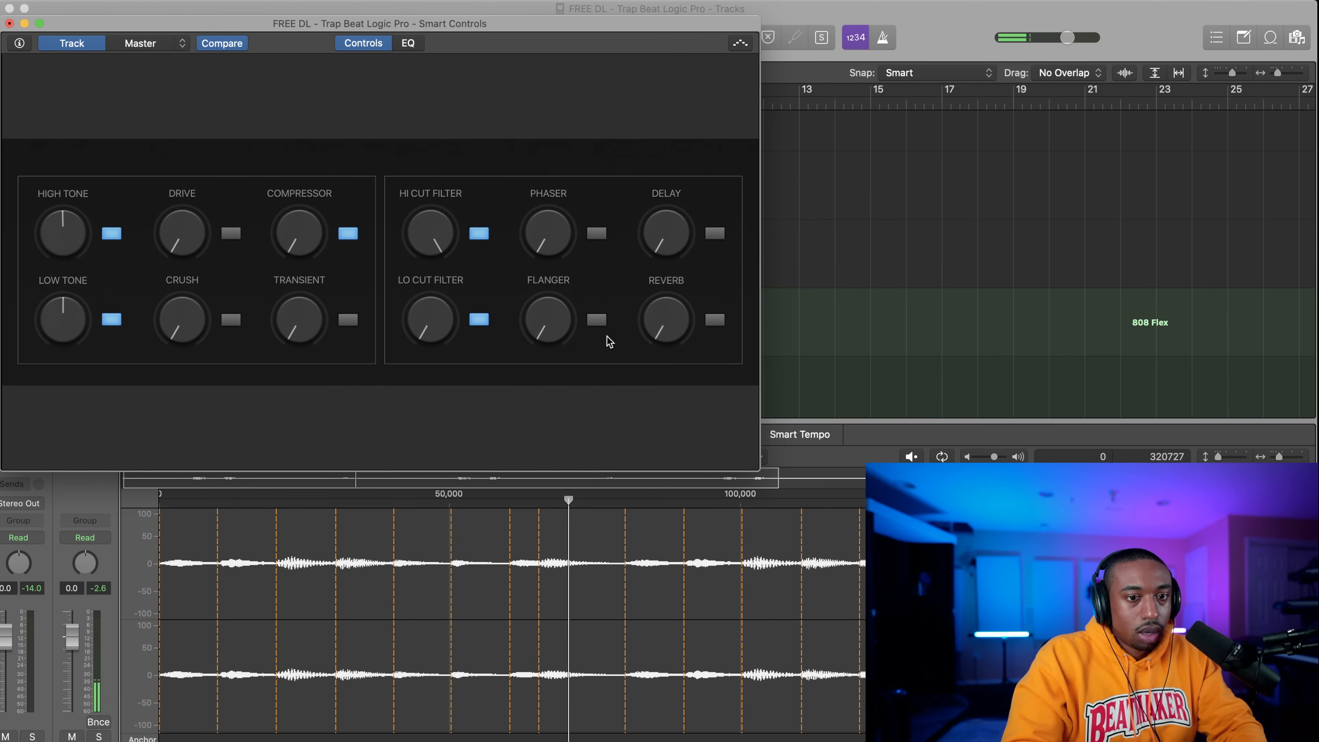
{"action": "left_click", "coordinate": [9, 23]}
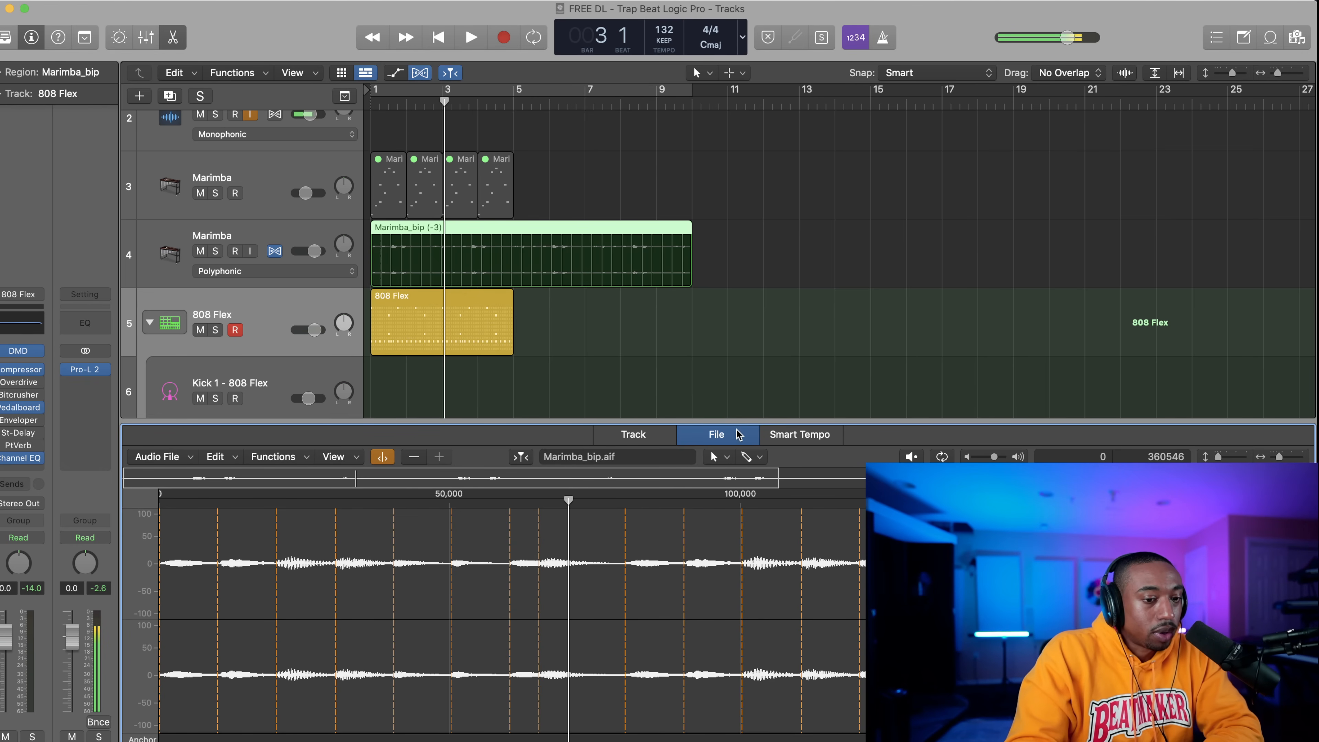
Try reversing the Marimba_bip audio file, audition it with the drums, and undo the reversal.
{"action": "left_click", "coordinate": [273, 456]}
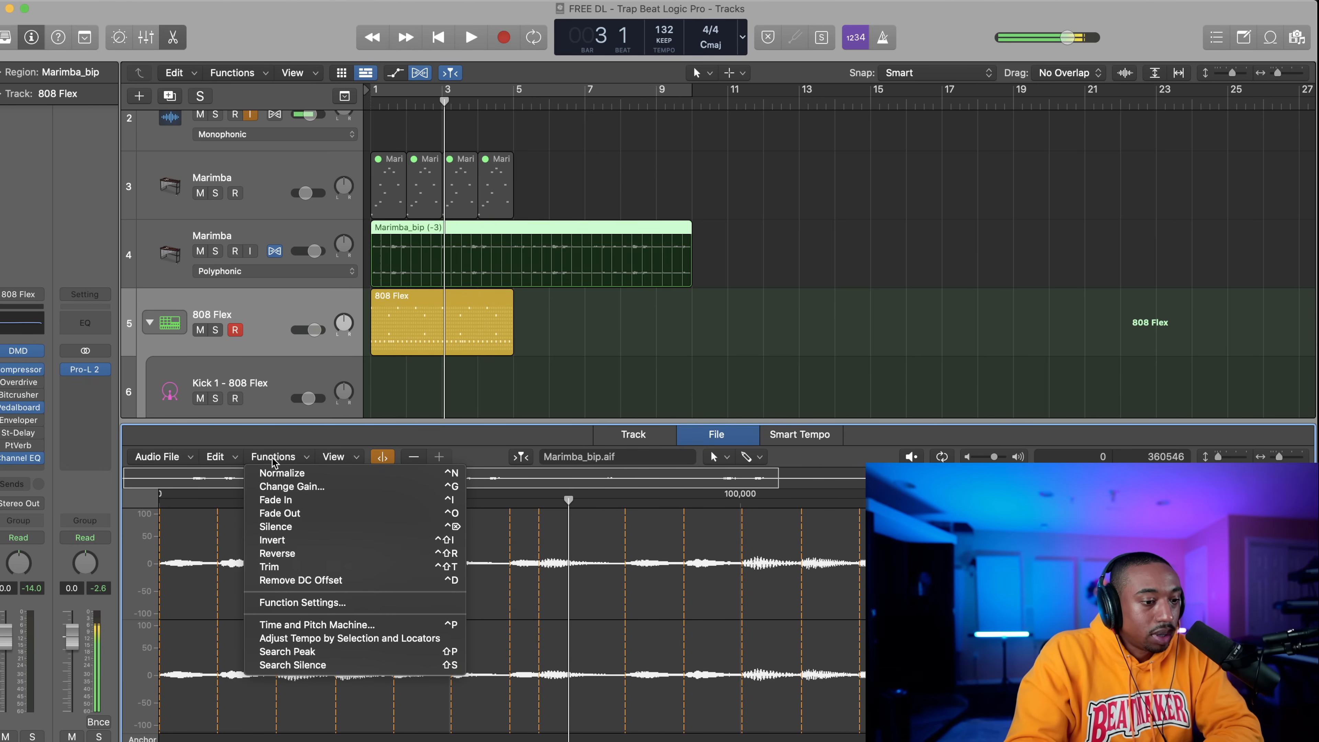
{"action": "left_click", "coordinate": [292, 553]}
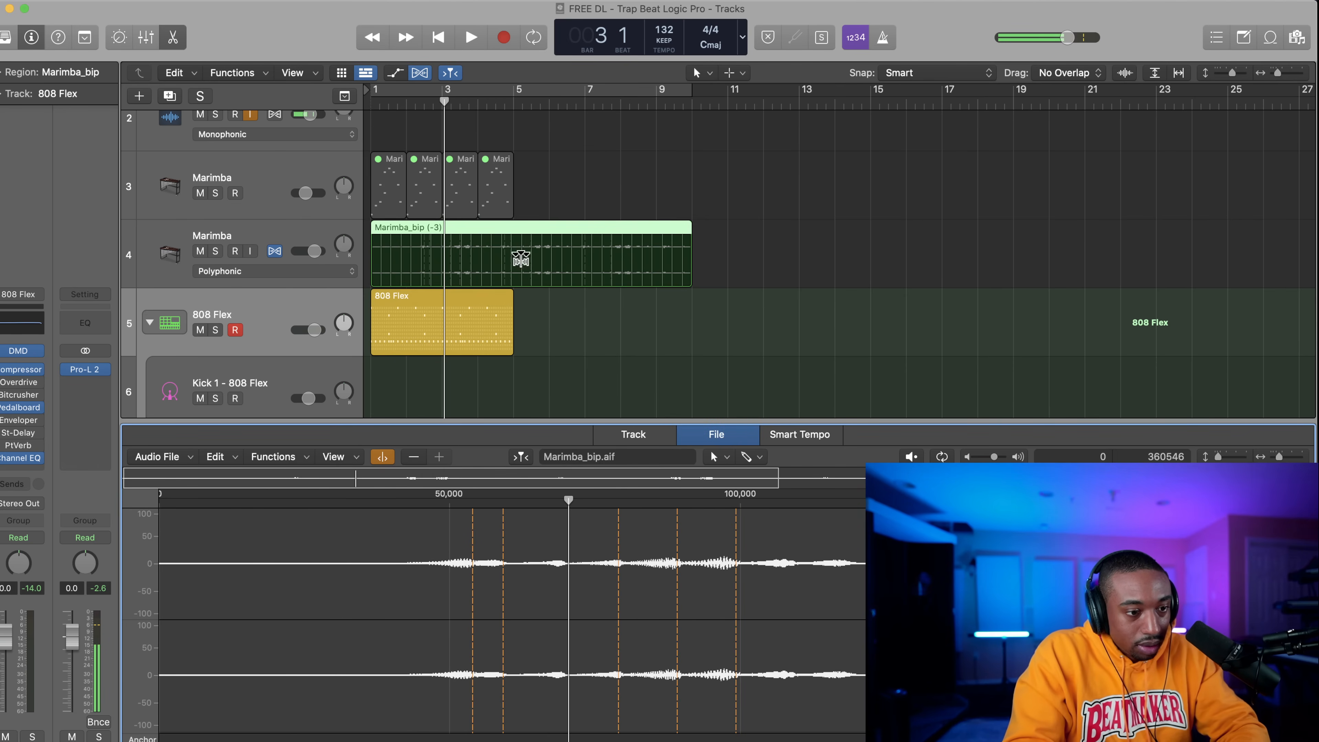
{"action": "key", "text": "Return"}
{"action": "key", "text": "space"}
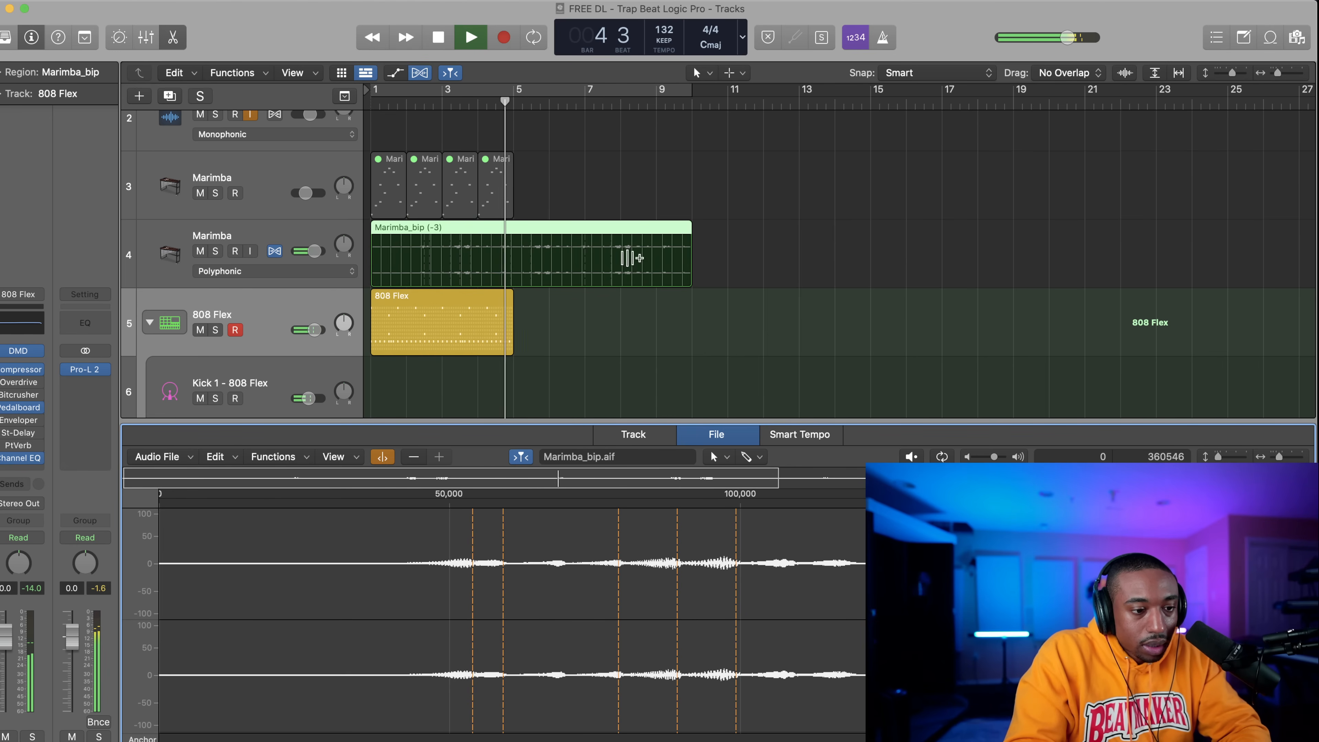
{"action": "key", "text": "space"}
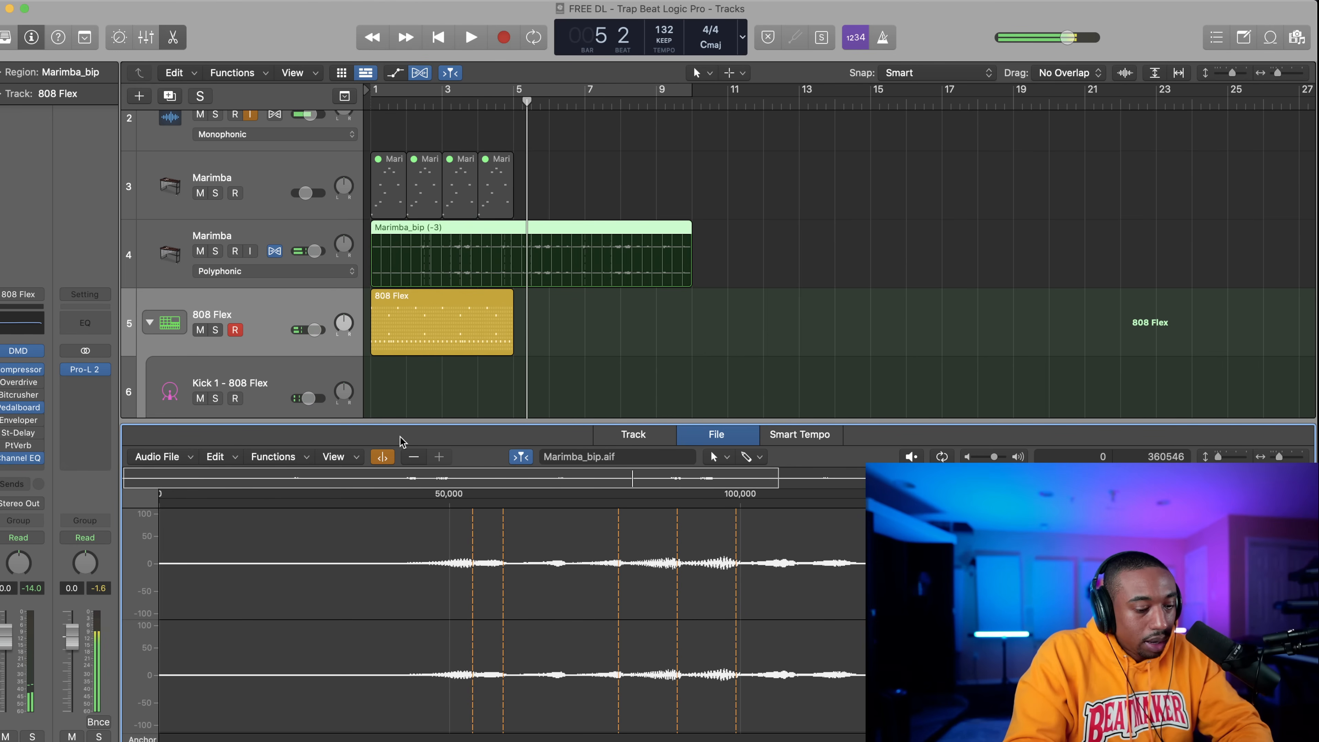
{"action": "key", "text": "super+z"}
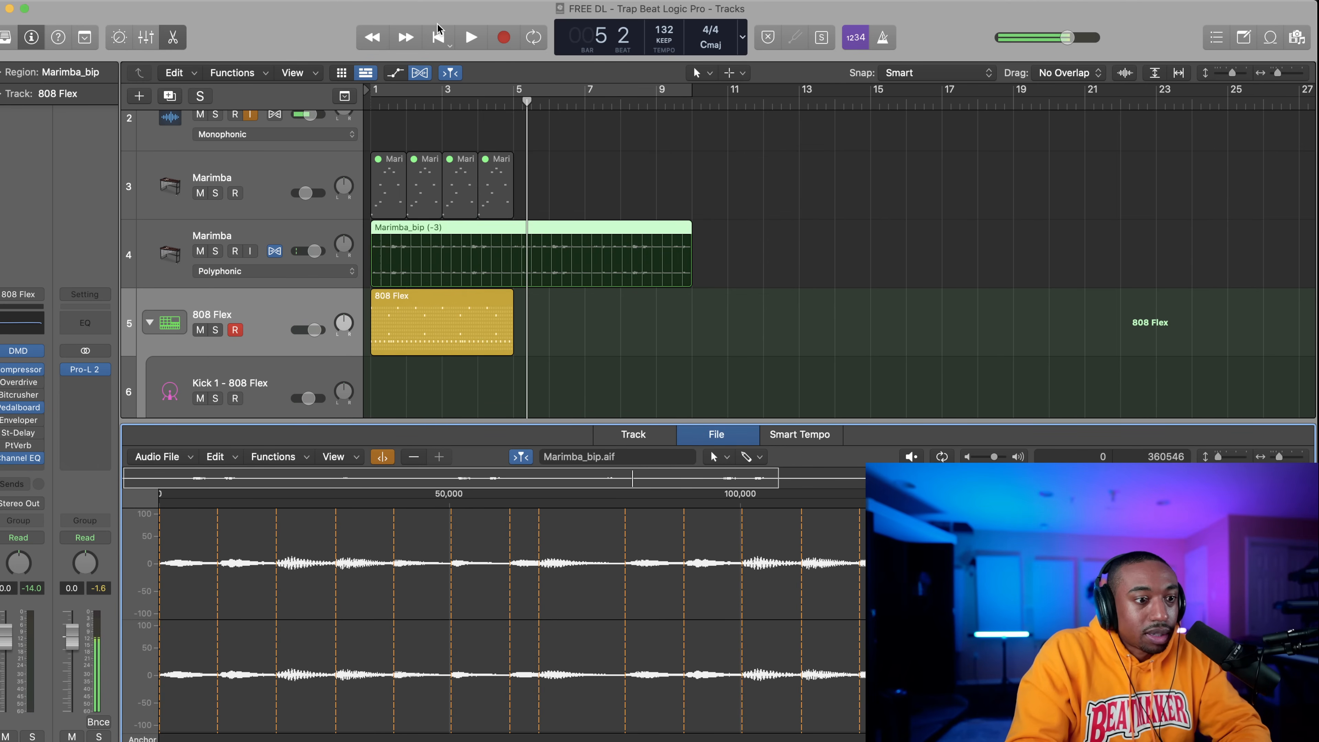
Audition the stretched marimba from the beginning and shorten the Marimba_bip region to end at bar 9.
{"action": "left_click", "coordinate": [437, 30]}
{"action": "key", "text": "space"}
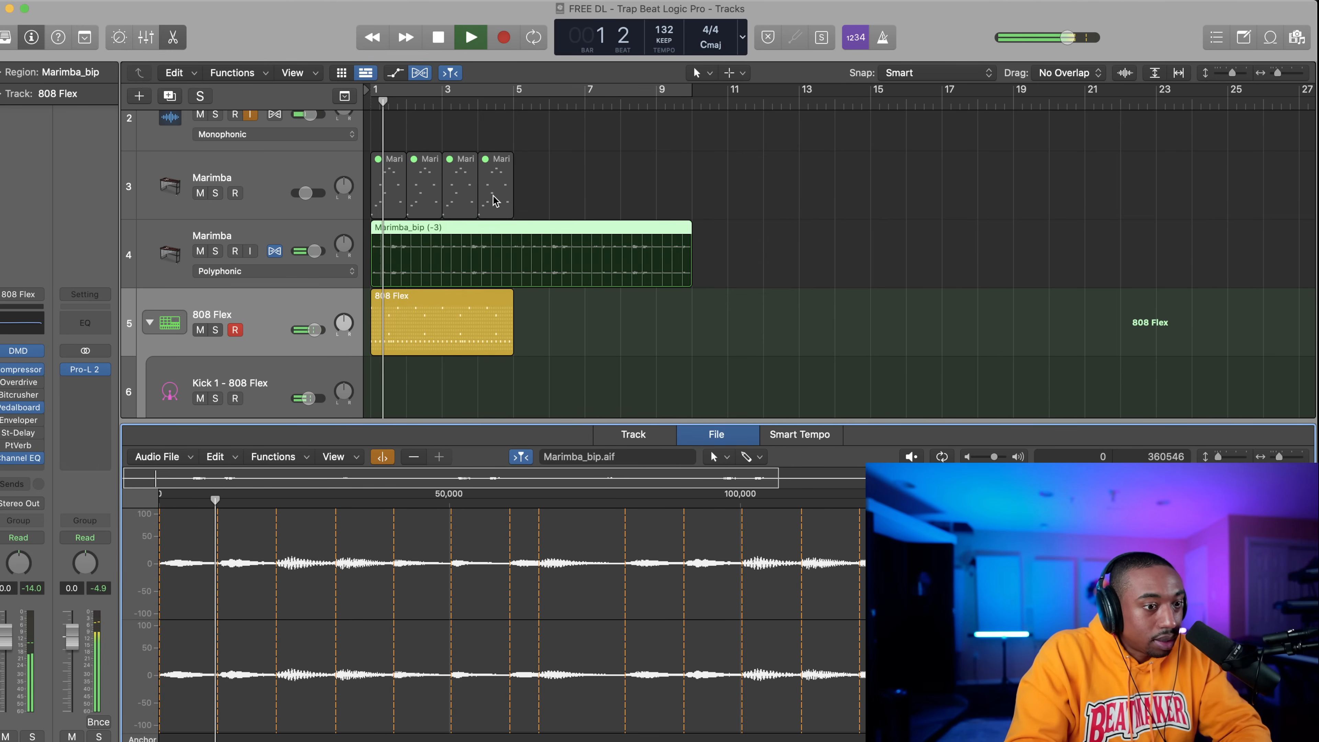
{"action": "scroll", "coordinate": [506, 207], "scroll_direction": "up", "scroll_amount": 2}
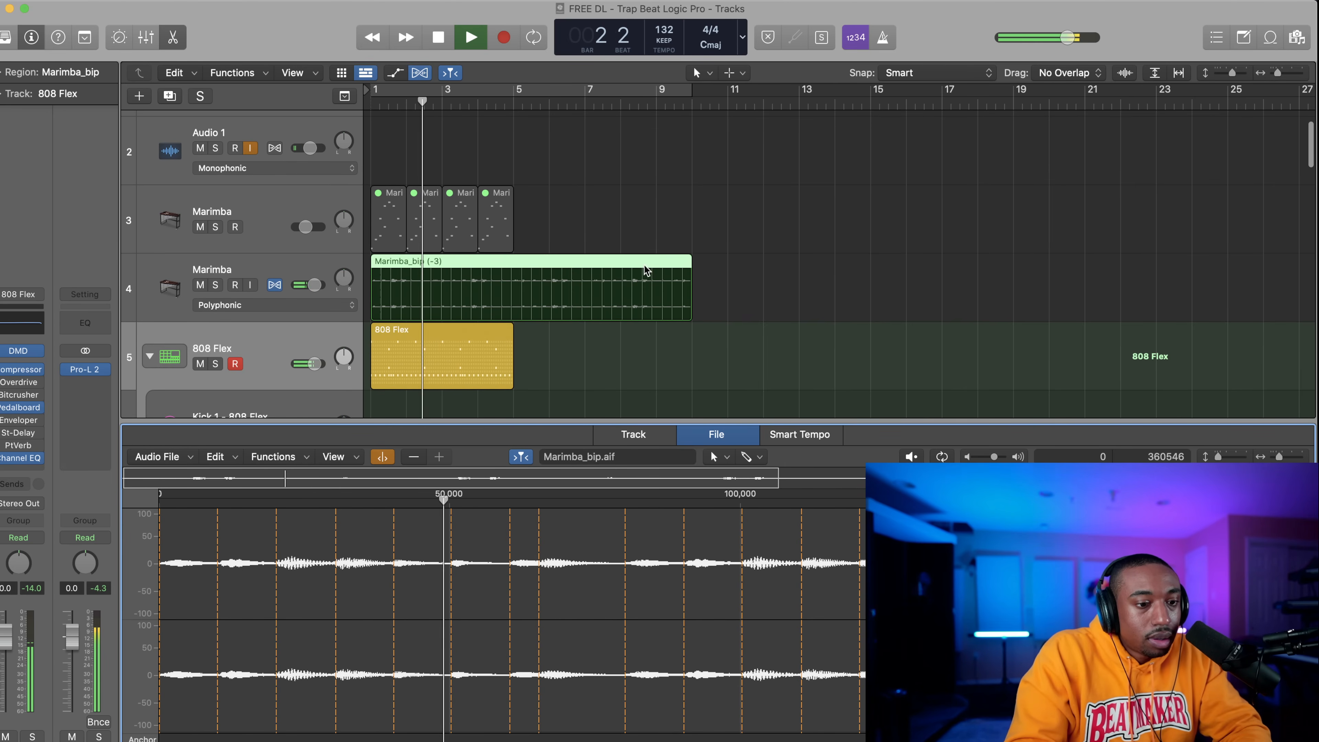
{"action": "scroll", "coordinate": [691, 248], "scroll_direction": "up", "scroll_amount": 5}
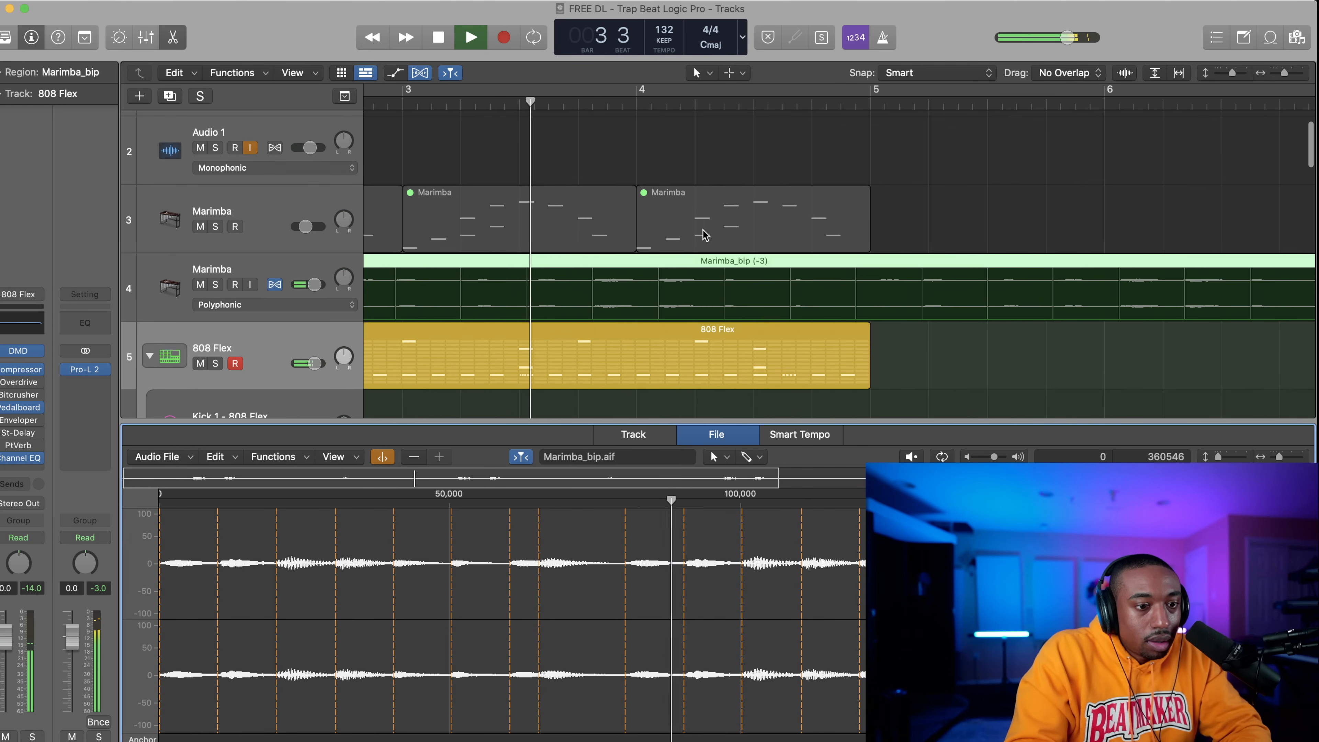
{"action": "scroll", "coordinate": [723, 203], "scroll_direction": "down", "scroll_amount": 5}
{"action": "scroll", "coordinate": [726, 208], "scroll_direction": "up", "scroll_amount": 4}
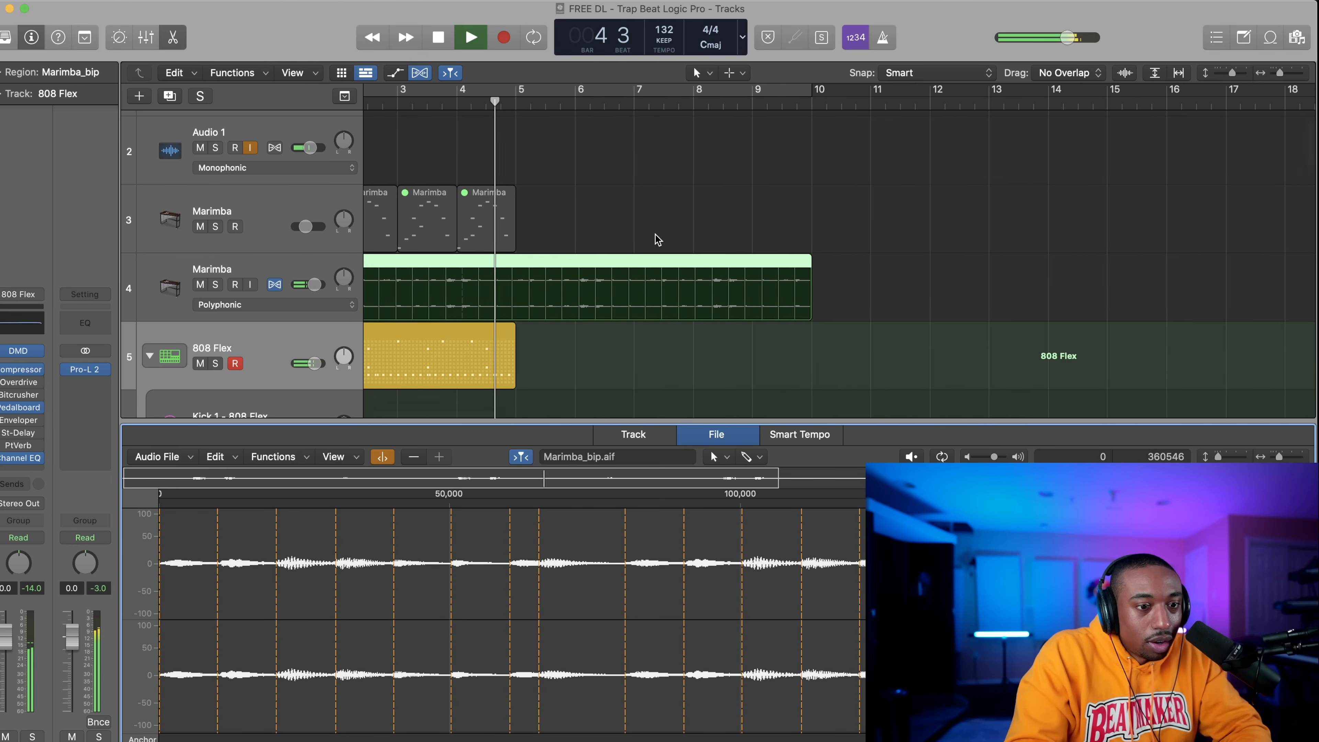
{"action": "key", "text": "space"}
{"action": "left_click_drag", "start_coordinate": [809, 265], "coordinate": [757, 273]}
{"action": "key", "text": "space"}
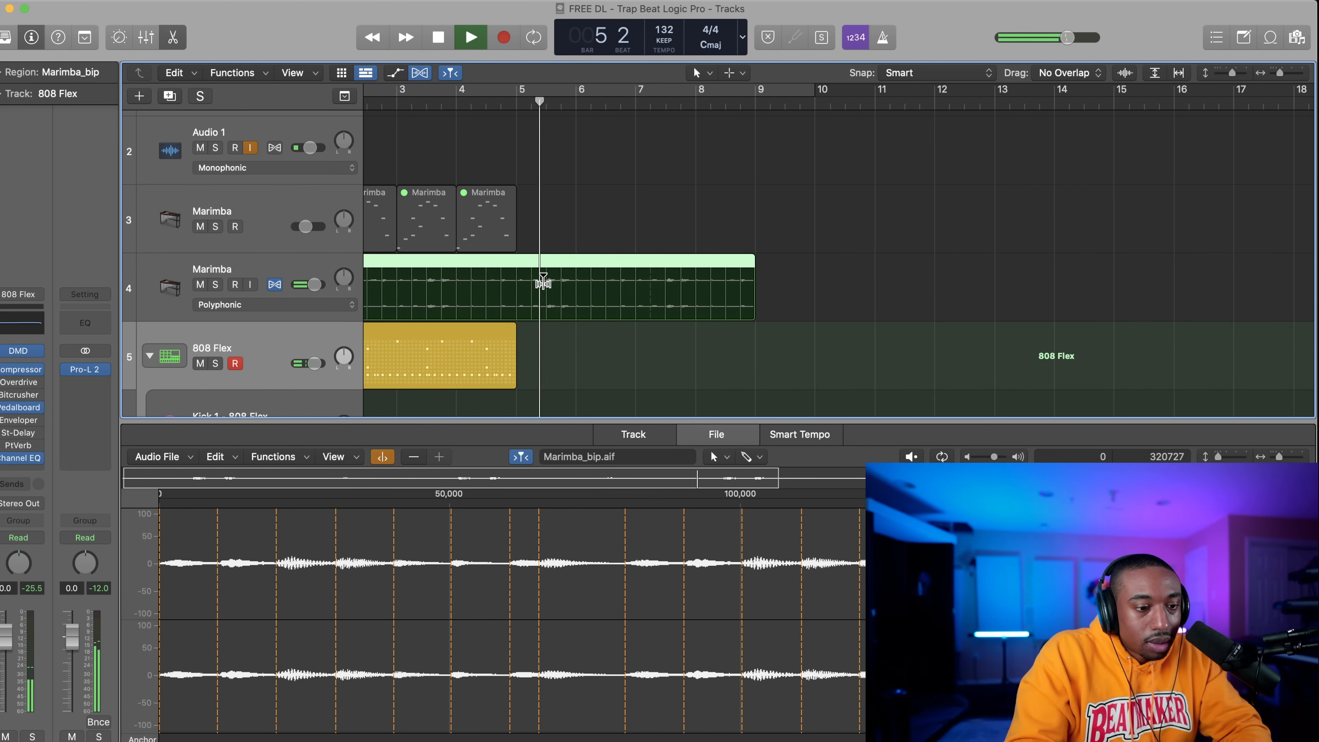
Try the Reverse function on the resized Marimba_bip audio file and audition it from the beginning.
{"action": "left_click", "coordinate": [306, 457]}
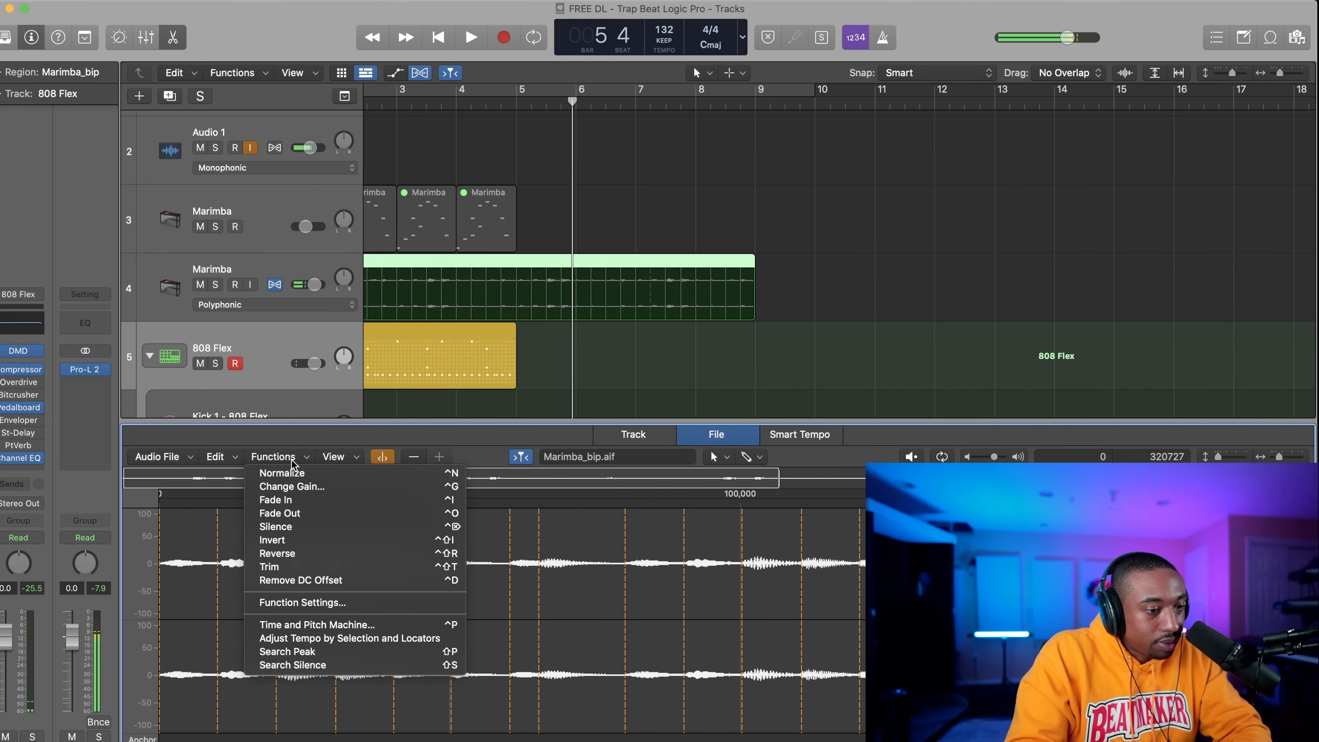
{"action": "left_click", "coordinate": [312, 457]}
{"action": "left_click", "coordinate": [294, 458]}
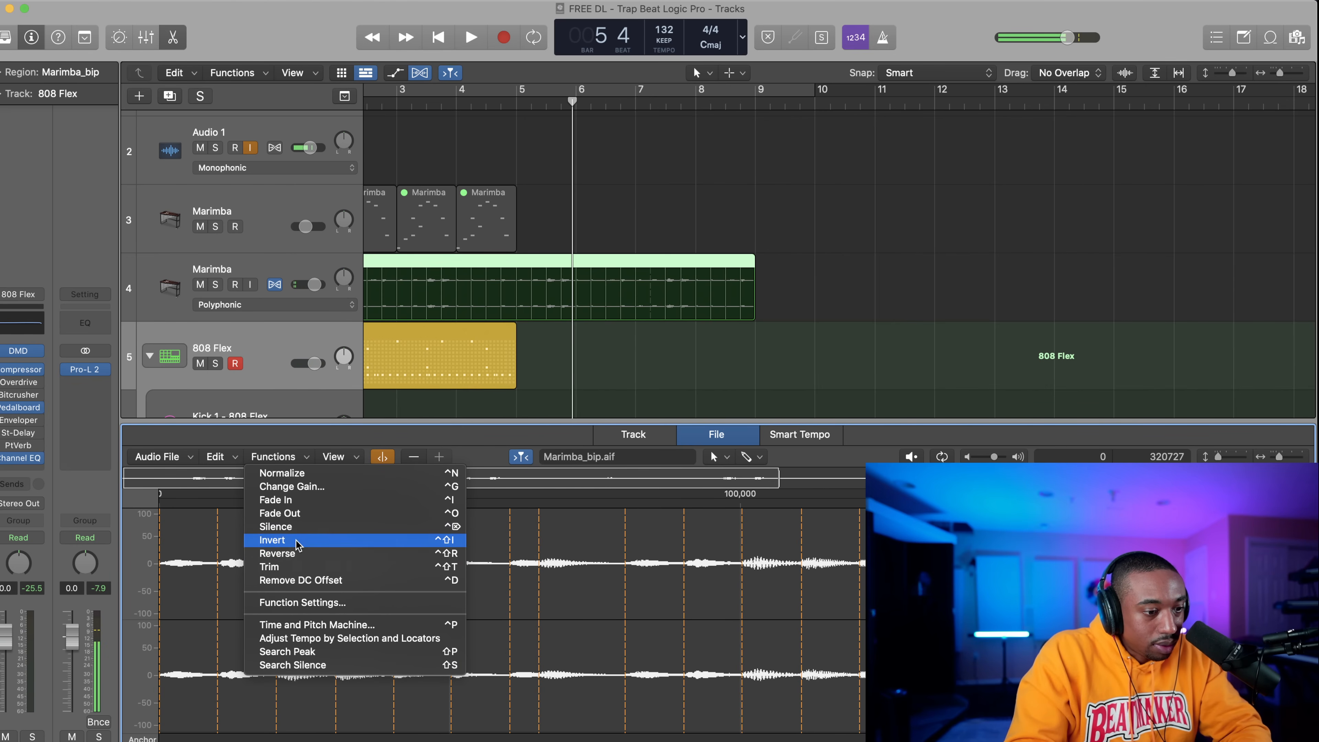
{"action": "left_click", "coordinate": [277, 554]}
{"action": "left_click", "coordinate": [443, 37]}
{"action": "key", "text": "space"}
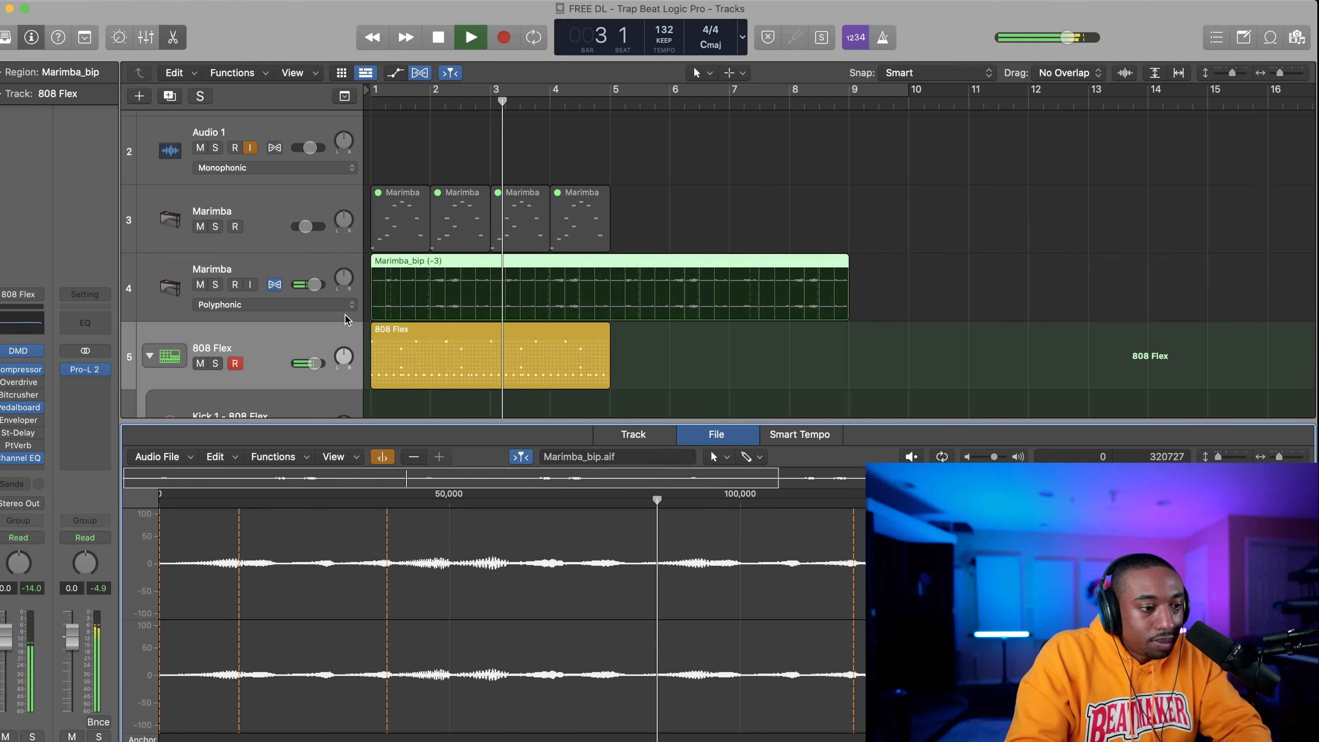
Try the Speed (FX) flex mode on the bounced Marimba track, set it to Slicing, and audition the result.
{"action": "left_click", "coordinate": [338, 305]}
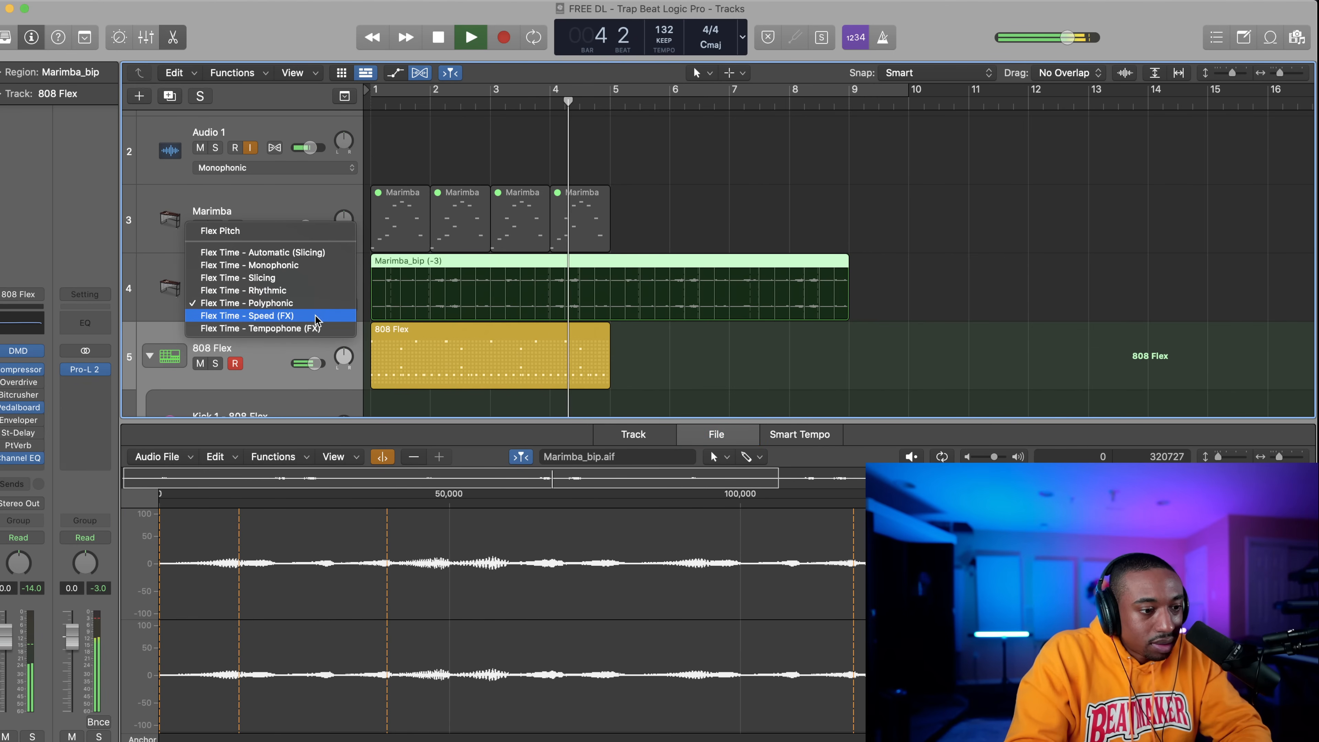
{"action": "left_click", "coordinate": [339, 314]}
{"action": "left_click", "coordinate": [301, 309]}
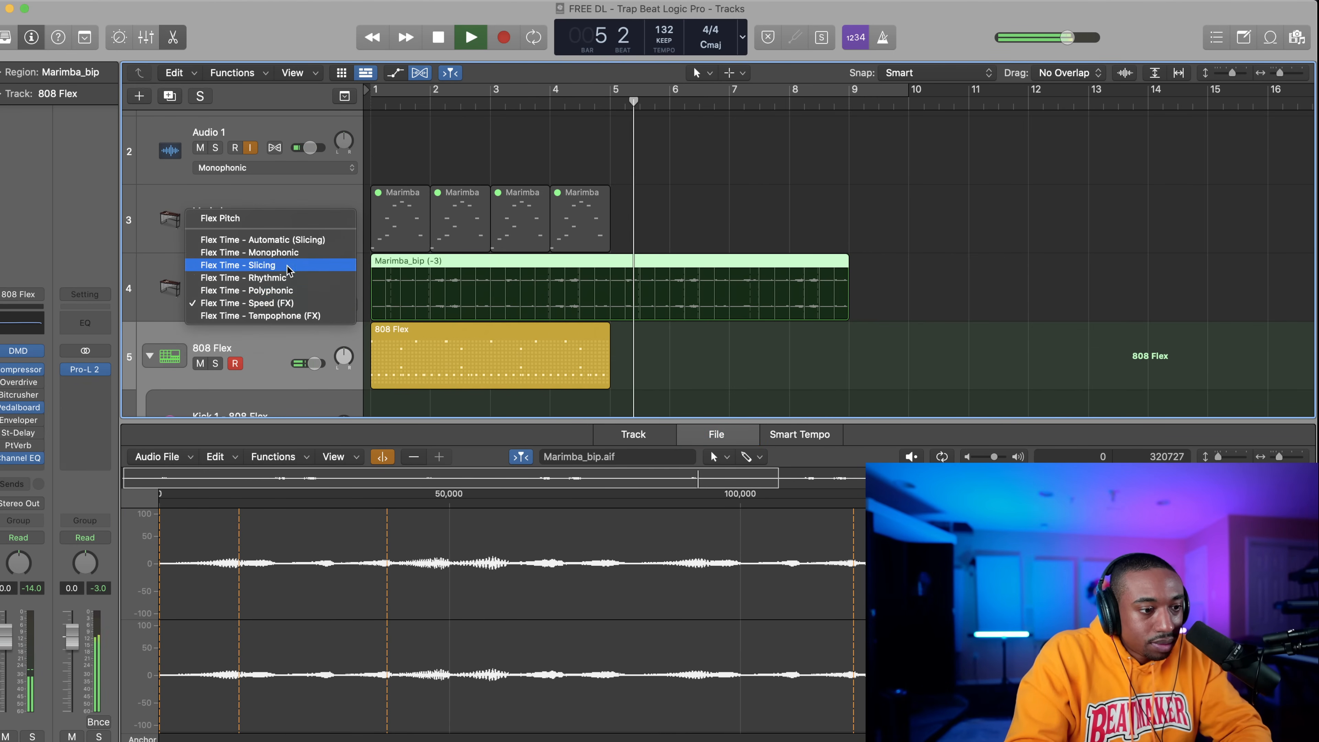
{"action": "left_click", "coordinate": [238, 265]}
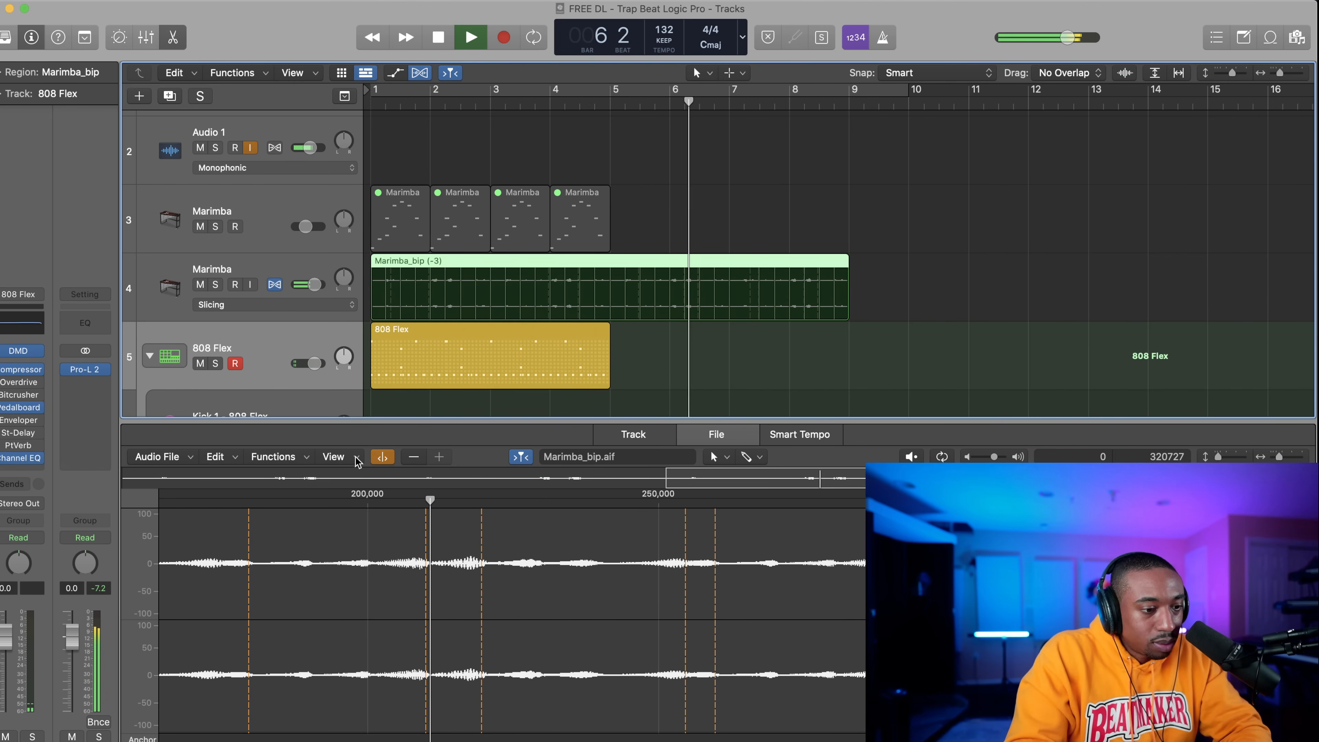
{"action": "key", "text": "space"}
{"action": "left_click", "coordinate": [297, 306]}
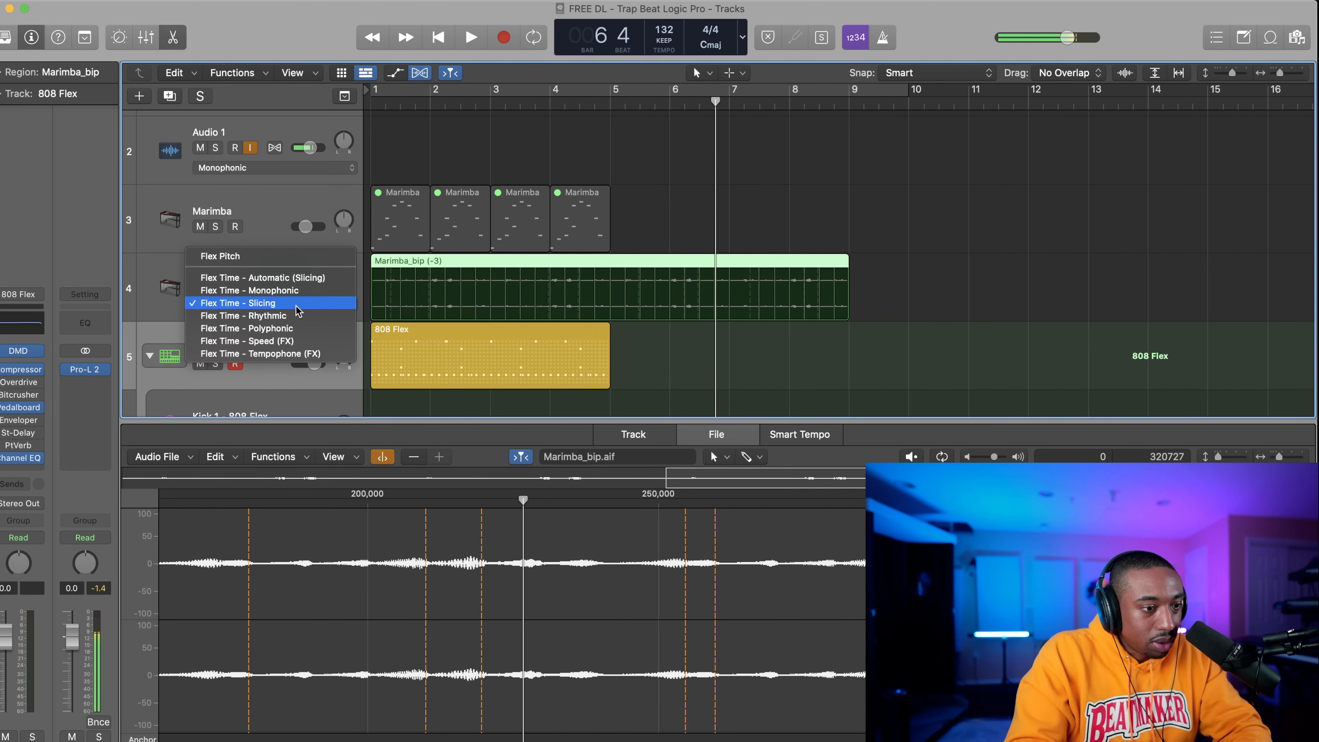
{"action": "left_click", "coordinate": [296, 306]}
{"action": "key", "text": "space"}
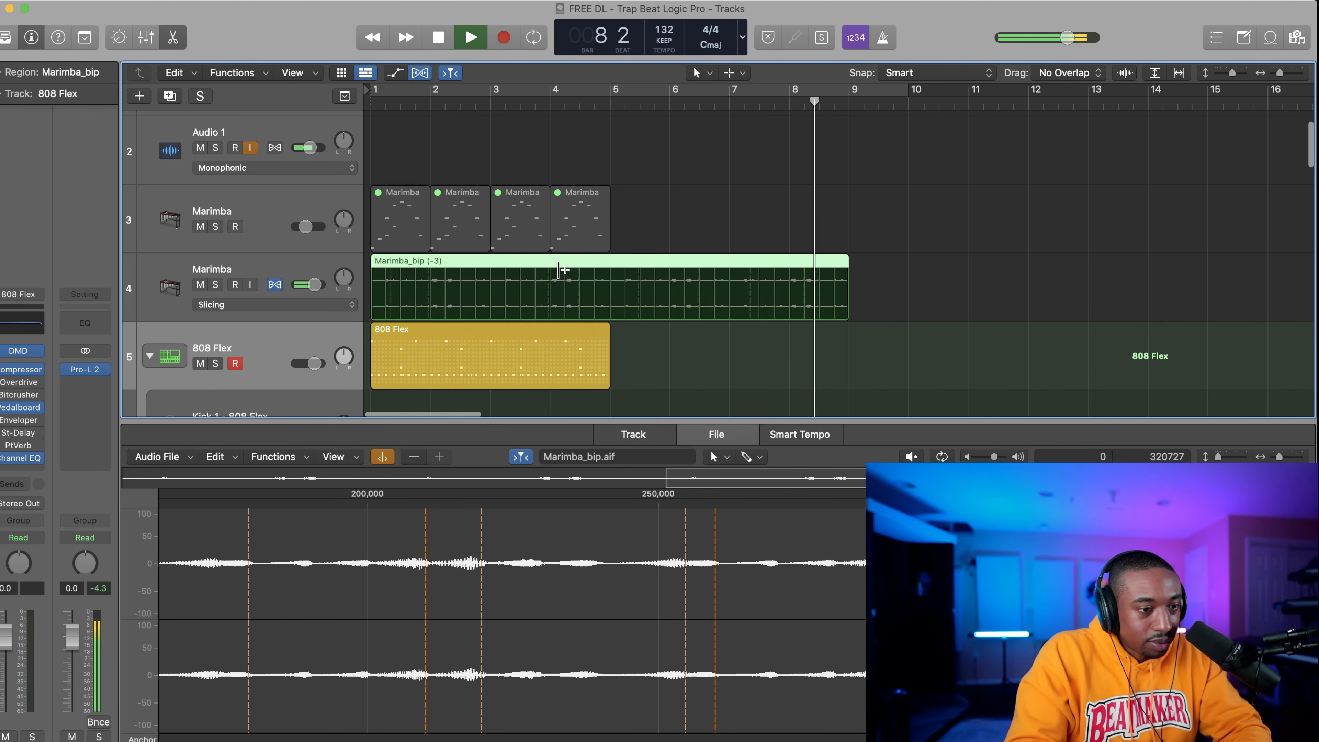
{"action": "key", "text": "space"}
Reverse the Marimba_bip audio file back to its original direction and briefly audition it.
{"action": "left_click", "coordinate": [303, 457]}
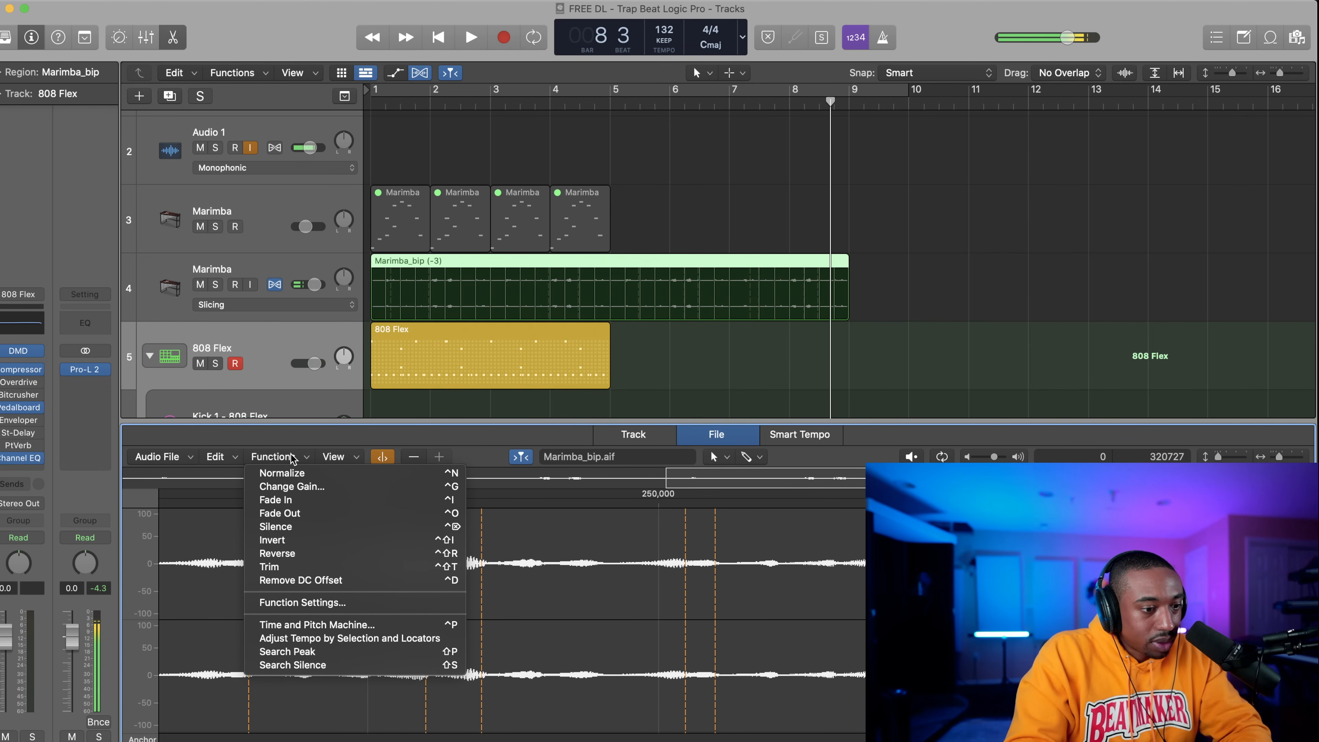
{"action": "left_click", "coordinate": [297, 553]}
{"action": "key", "text": "space"}
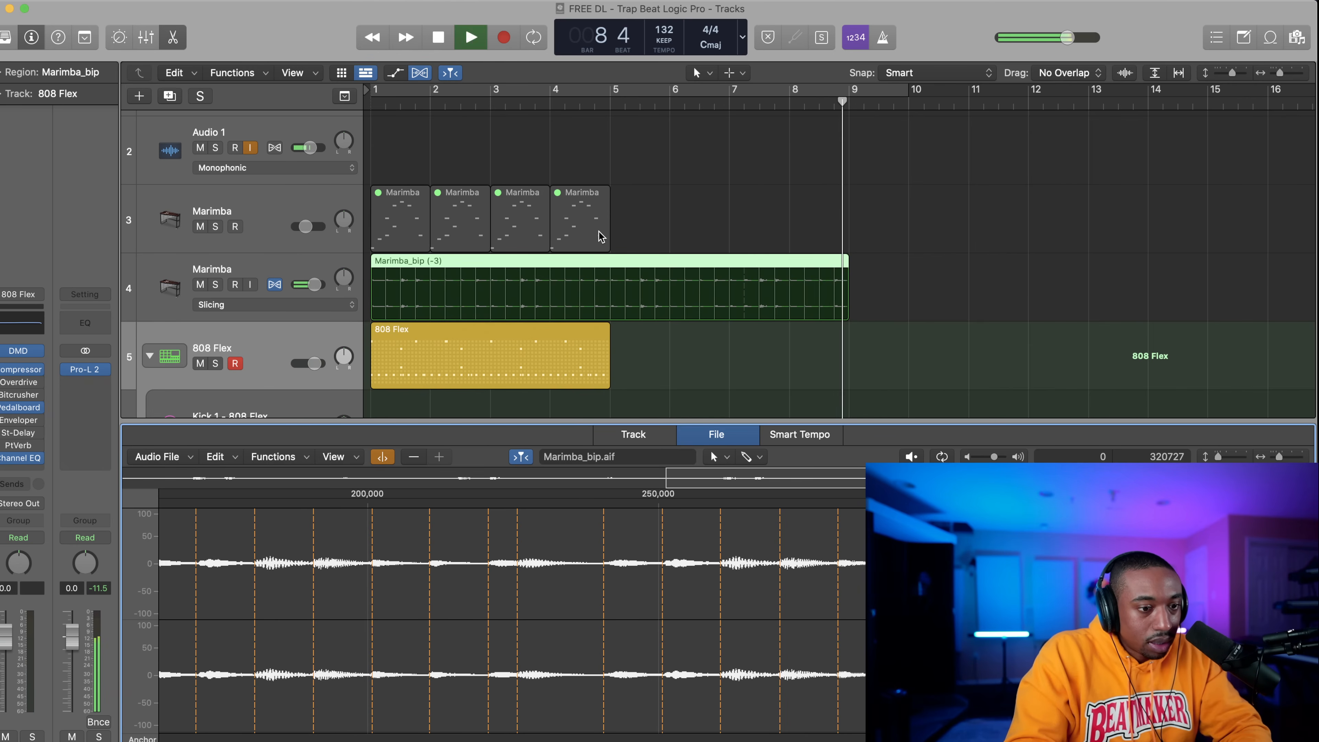
{"action": "key", "text": "space"}
Turn on the cycle range, shorten it to end at bar 9, and set the Tracks area snap value to Bar.
{"action": "left_click", "coordinate": [849, 89]}
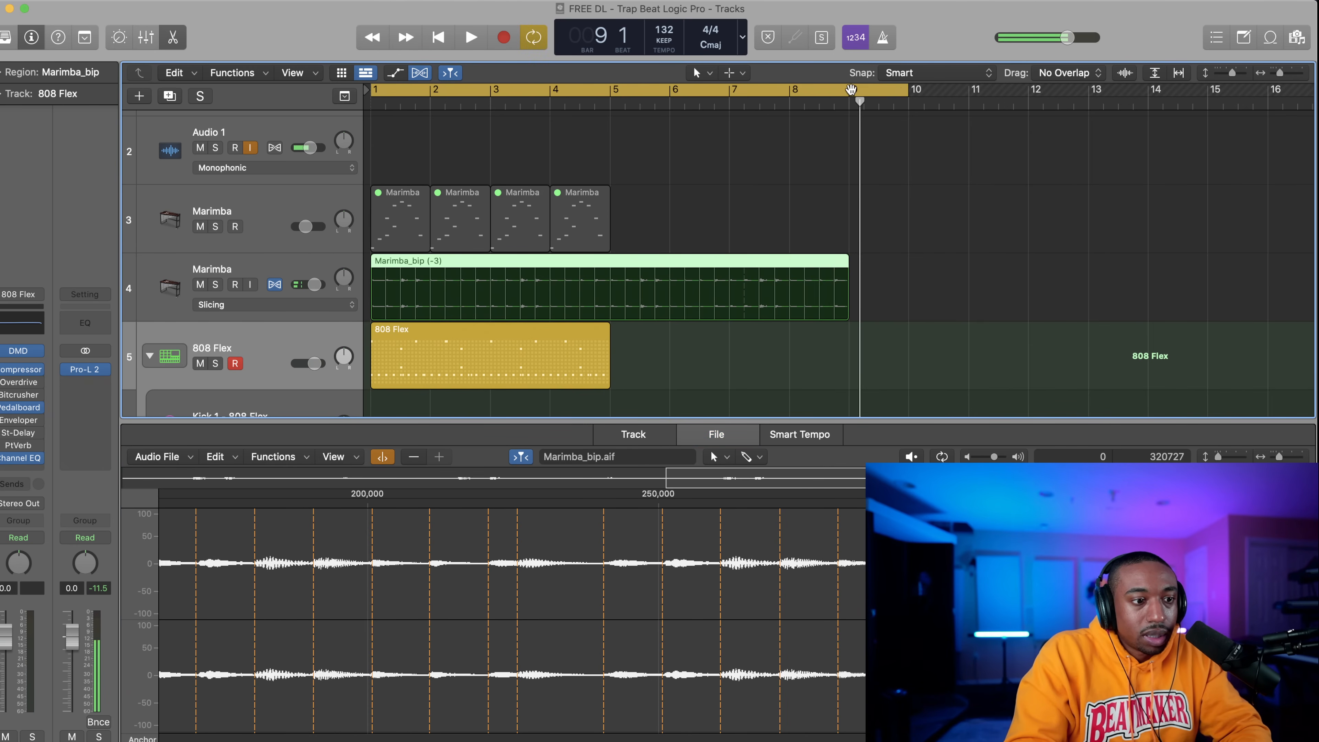
{"action": "left_click_drag", "start_coordinate": [904, 91], "coordinate": [854, 91]}
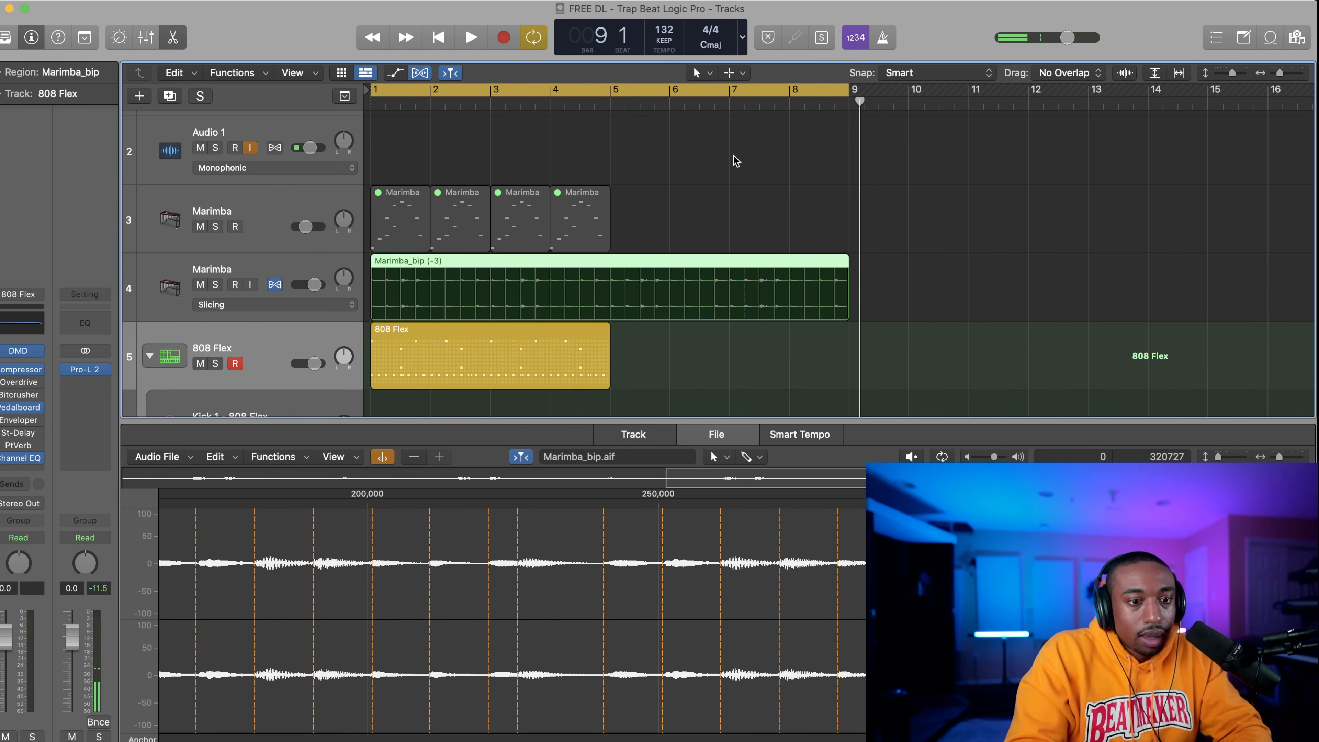
{"action": "scroll", "coordinate": [413, 90], "scroll_direction": "right", "scroll_amount": 1}
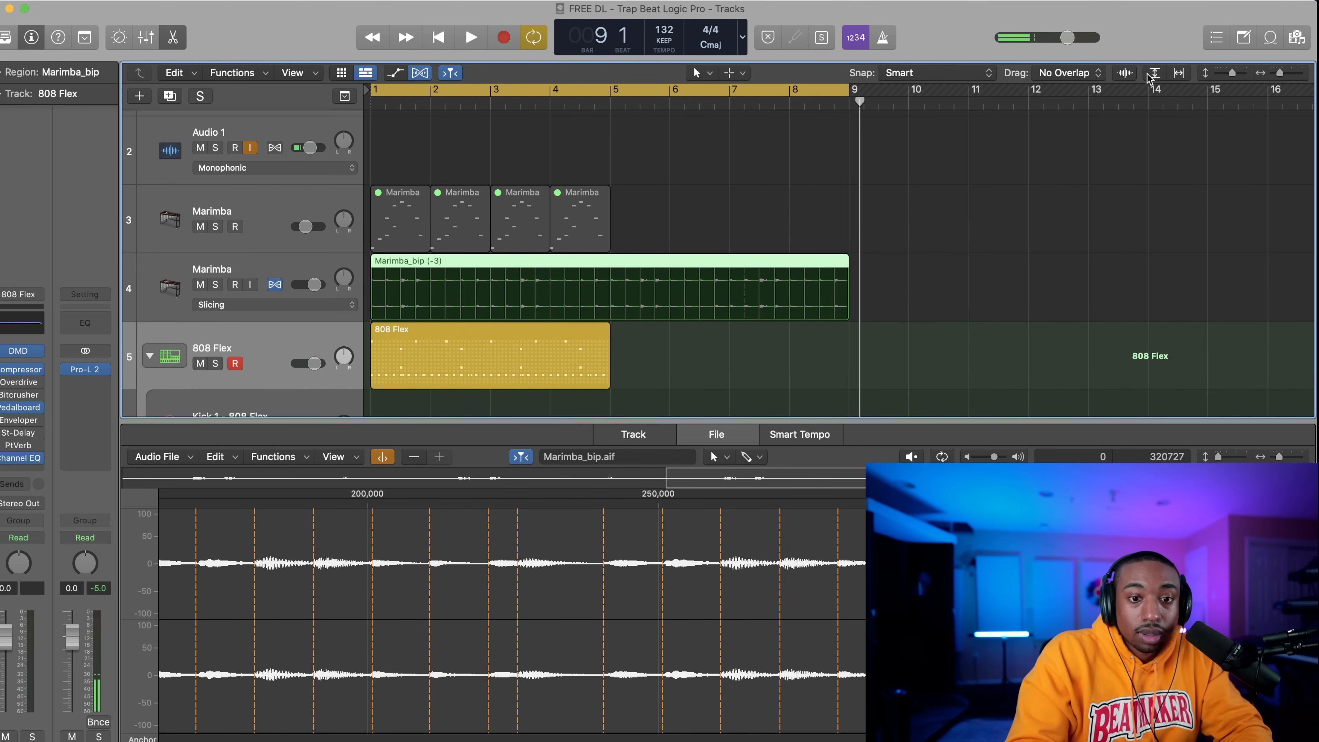
{"action": "left_click", "coordinate": [973, 78]}
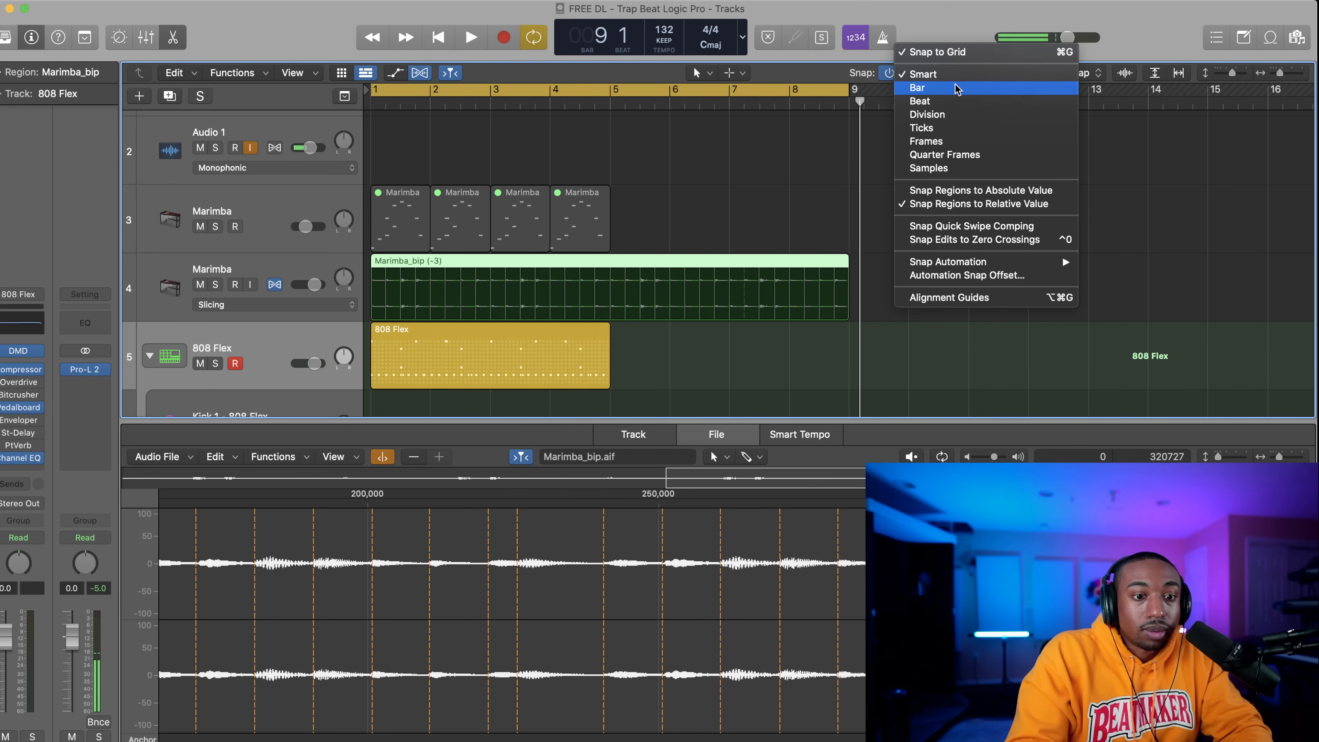
{"action": "left_click", "coordinate": [949, 90]}
Zoom out the timeline and audition the slowed marimba with the drums from bar 1.
{"action": "key", "text": "super+Left"}
{"action": "key", "text": "space"}
{"action": "key", "text": "space"}
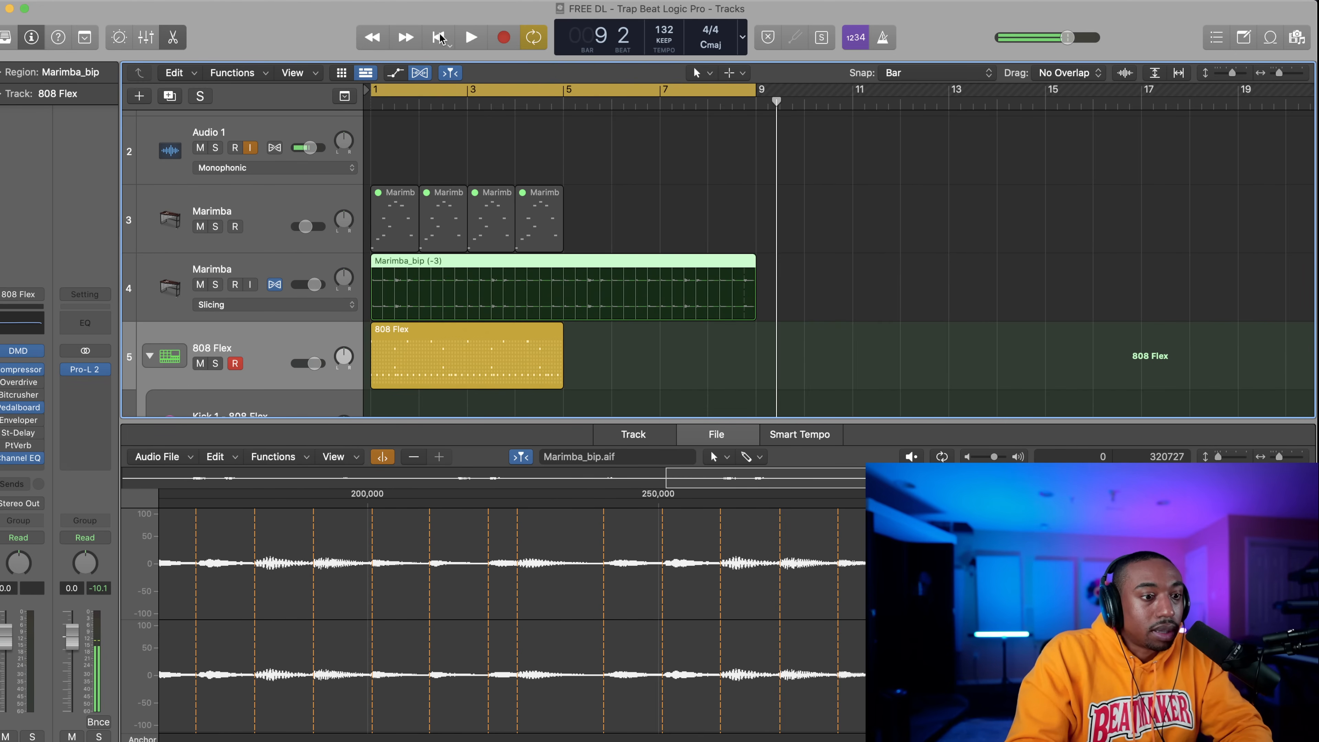
{"action": "left_click", "coordinate": [429, 40]}
{"action": "key", "text": "space"}
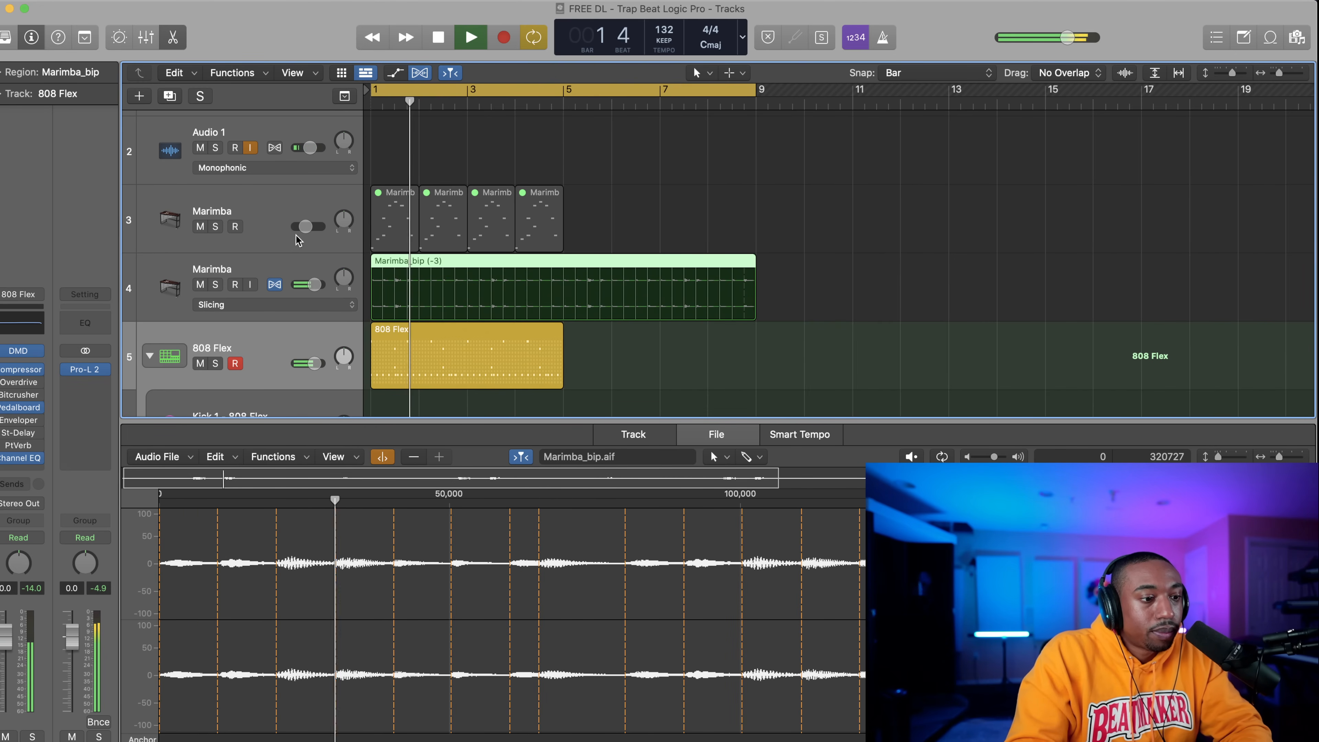
{"action": "scroll", "coordinate": [457, 298], "scroll_direction": "down", "scroll_amount": 2}
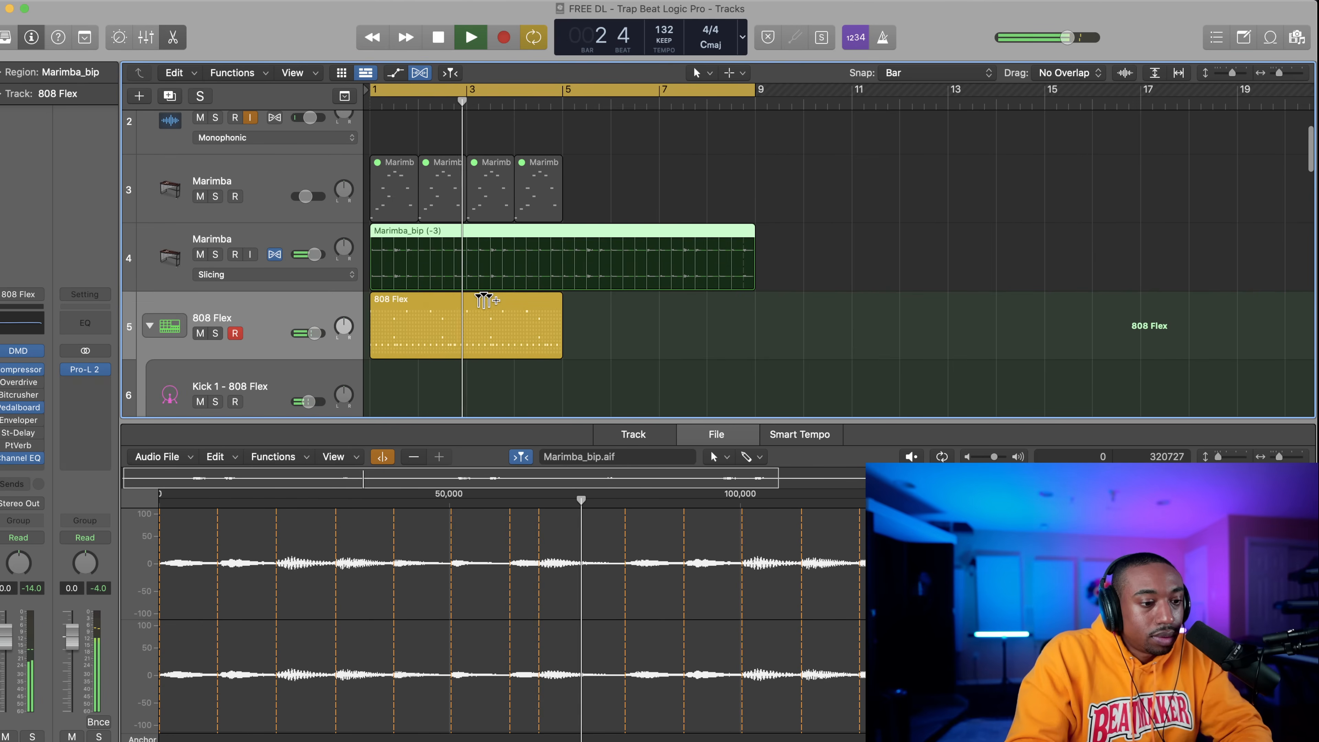
Select the 808 Flex pattern region and audition the beat from bar 1 with the 808 Flex track stack collapsed.
{"action": "left_click", "coordinate": [453, 318]}
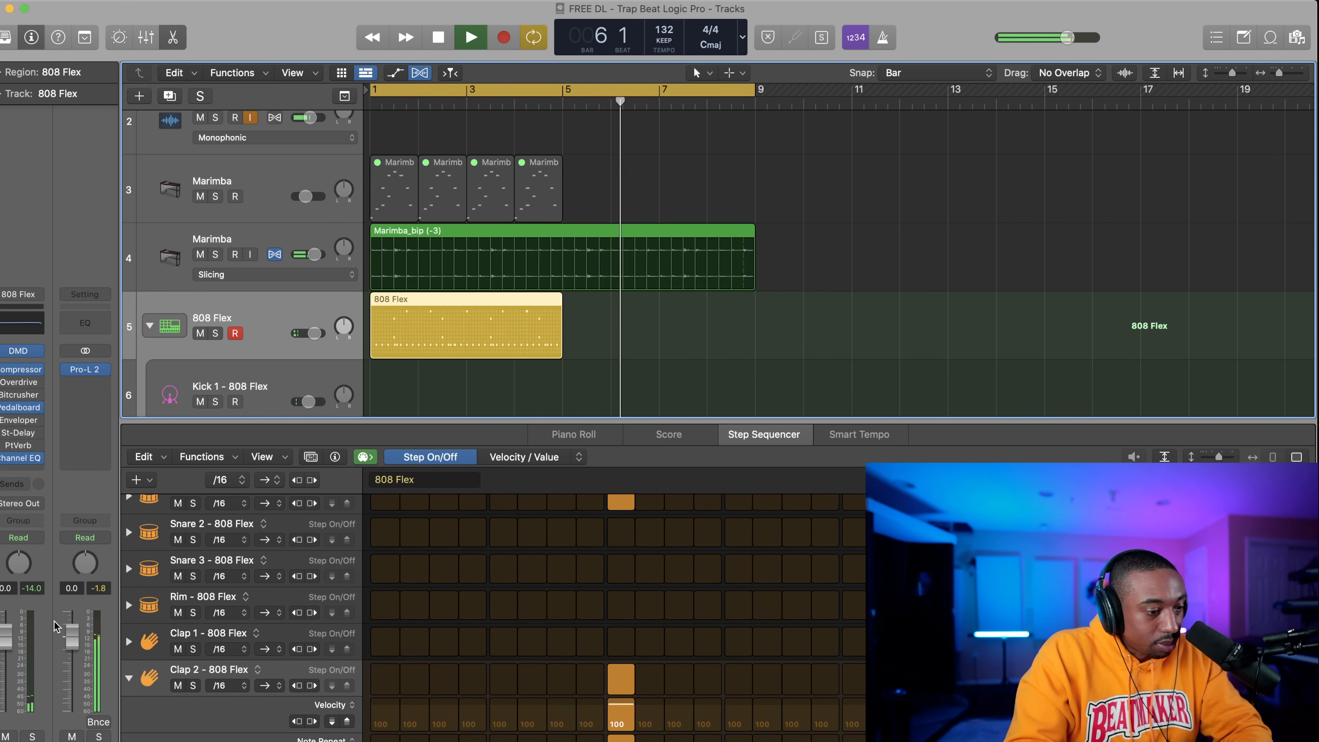
{"action": "key", "text": "space"}
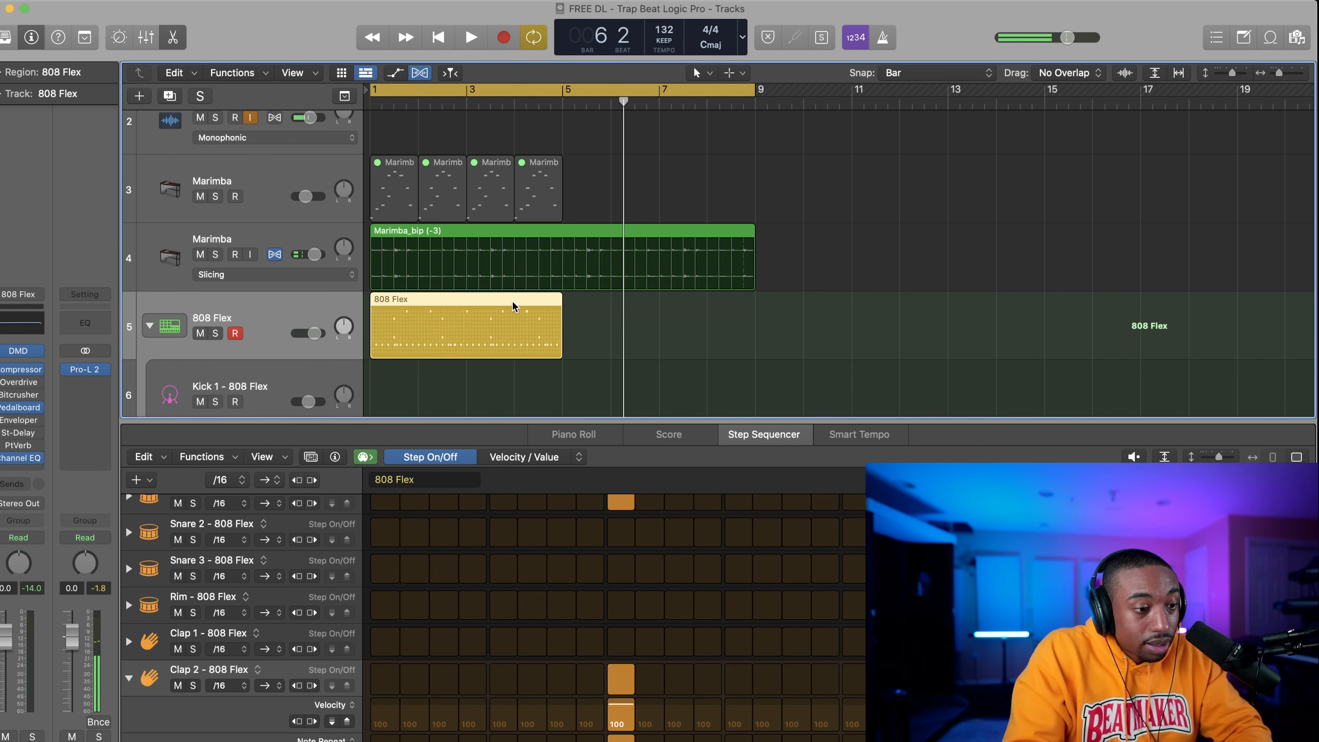
{"action": "left_click", "coordinate": [436, 36]}
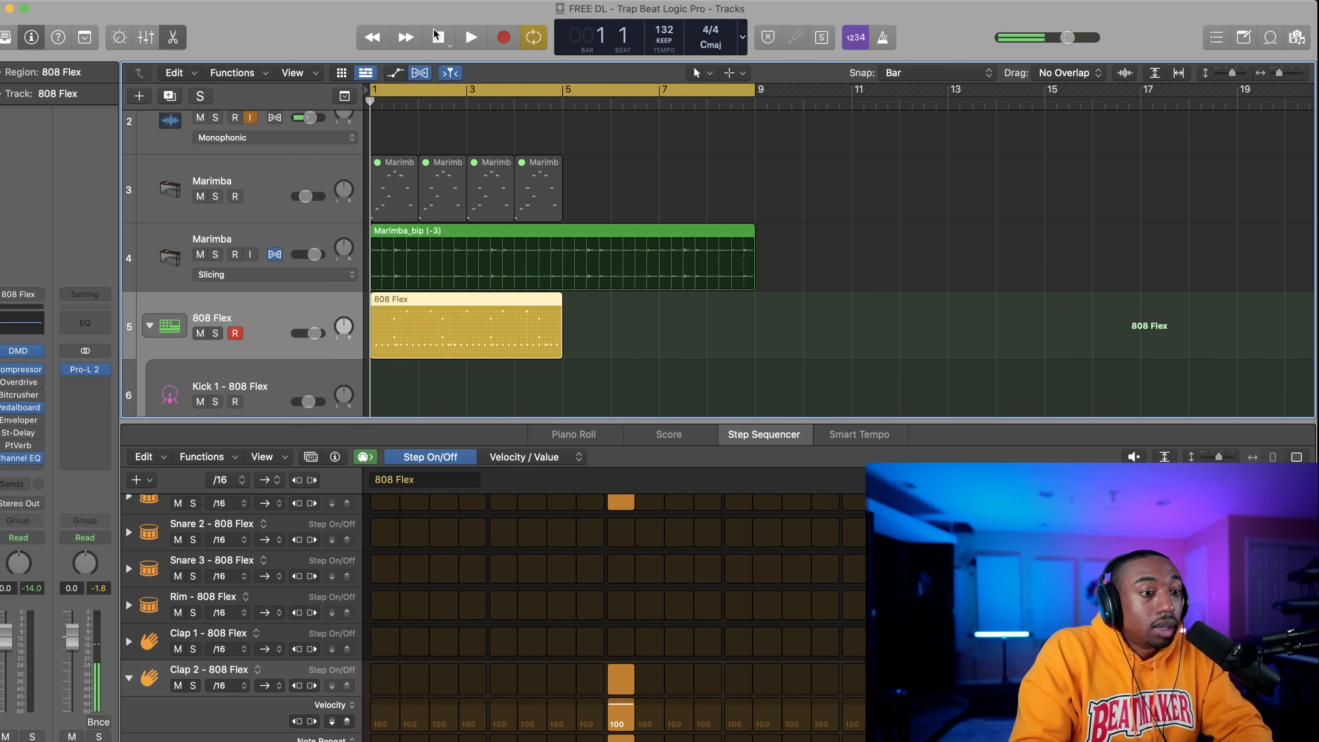
{"action": "key", "text": "space"}
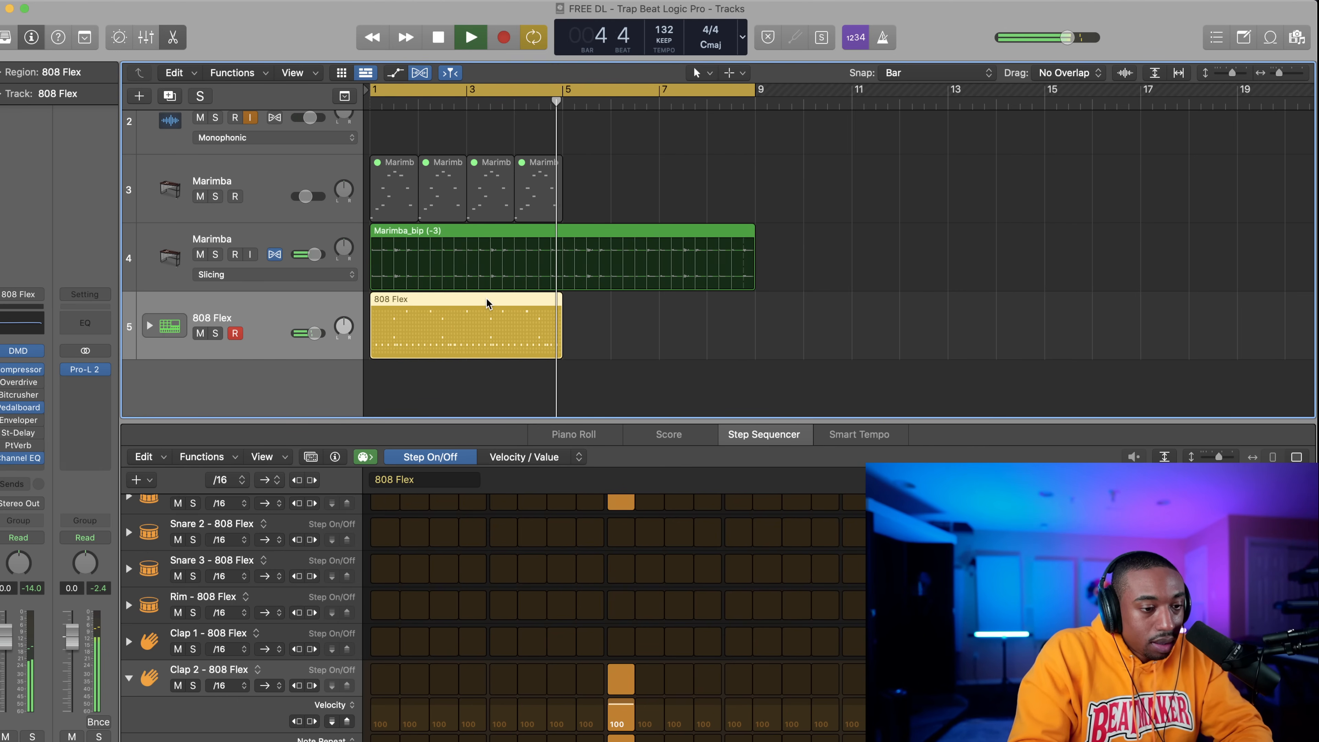
{"action": "key", "text": "space"}
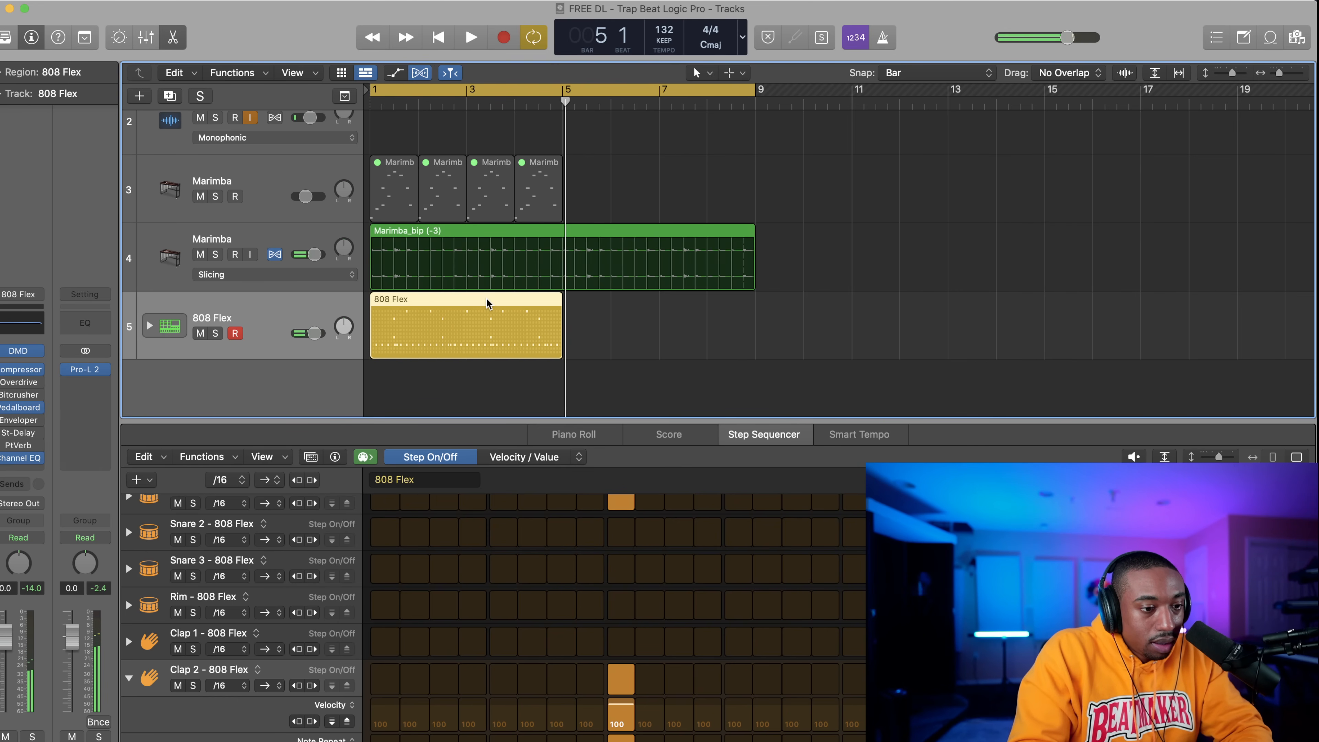
Copy the 808 Flex pattern region and paste it at bar 5 so the drums fill bars 1 to 9.
{"action": "left_click", "coordinate": [564, 124]}
{"action": "left_click", "coordinate": [489, 318]}
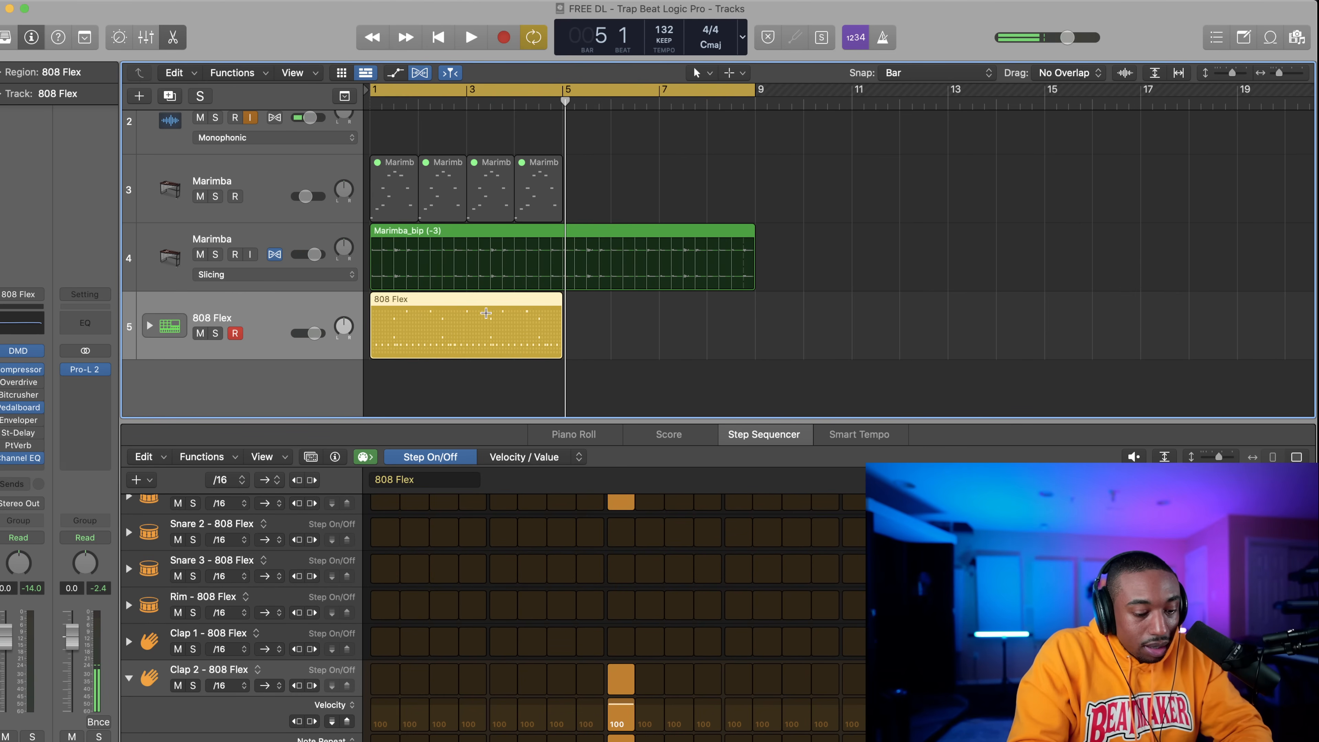
{"action": "left_click_drag", "start_coordinate": [566, 104], "coordinate": [558, 98]}
{"action": "key", "text": "super+v"}
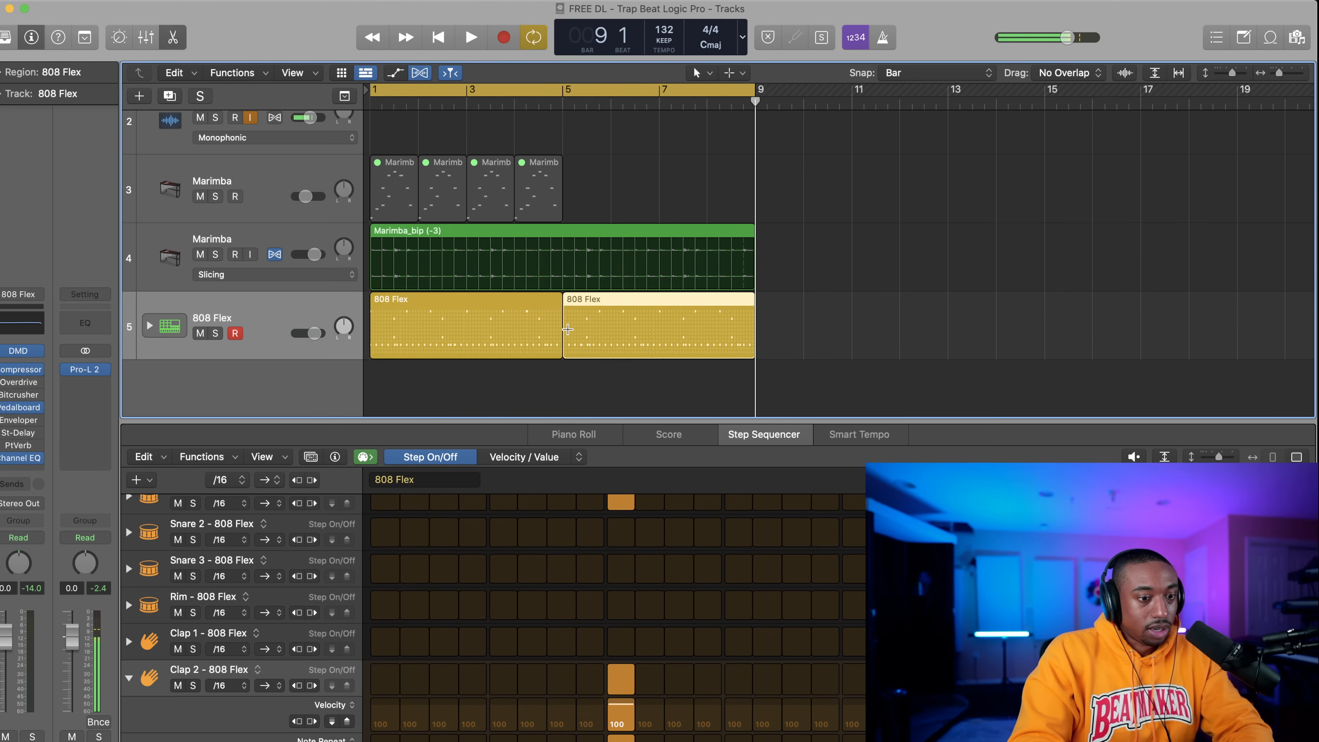
Audition the marimba with the extended drum pattern from bar 1 and stop in bar 2.
{"action": "left_click", "coordinate": [438, 36]}
{"action": "left_click", "coordinate": [470, 37]}
{"action": "scroll", "coordinate": [382, 188], "scroll_direction": "up", "scroll_amount": 2}
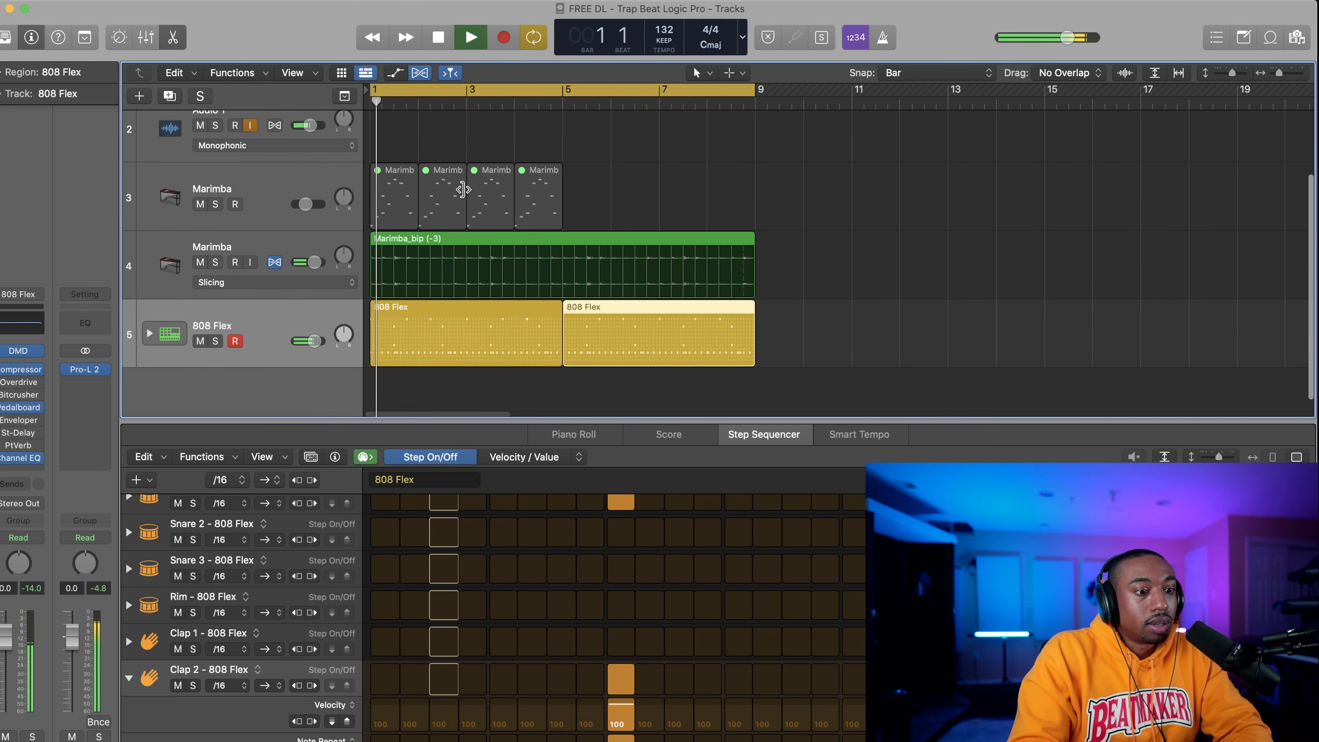
{"action": "scroll", "coordinate": [381, 189], "scroll_direction": "up", "scroll_amount": 1}
{"action": "key", "text": "space"}
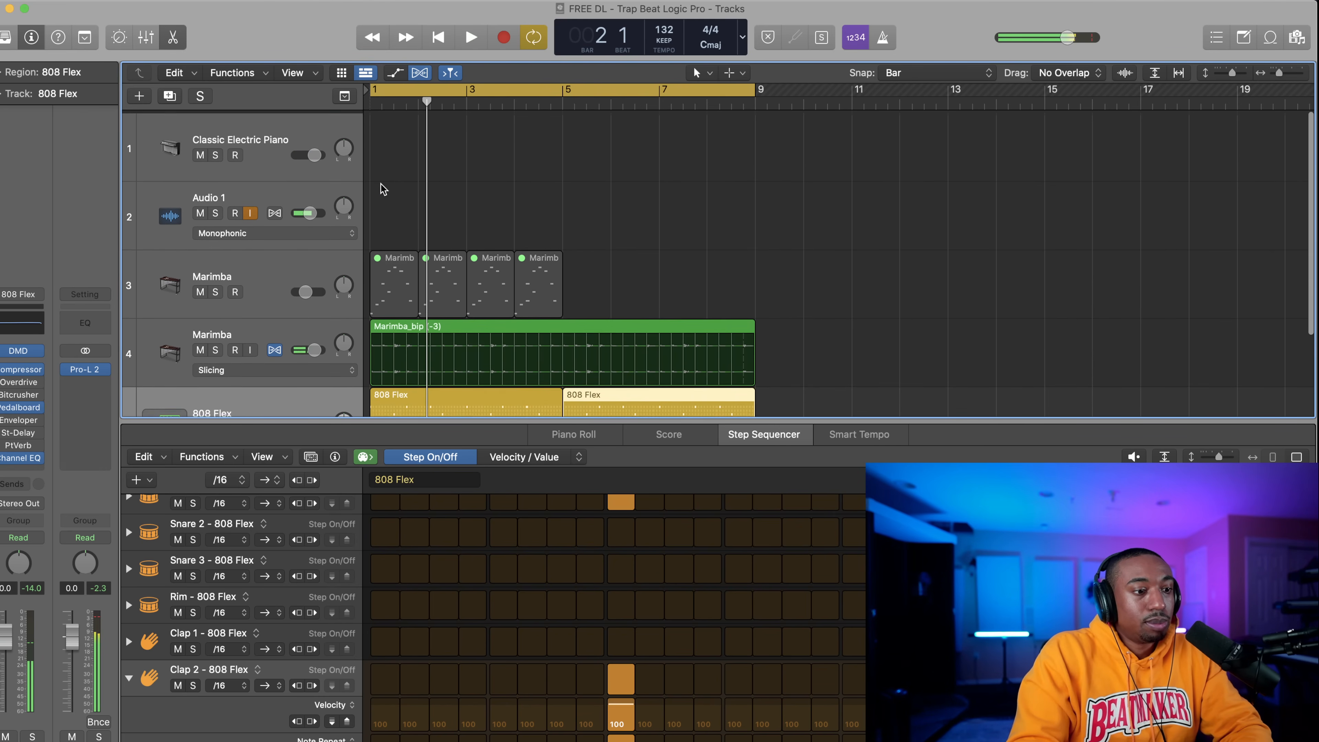
Add a new software instrument track below the 808 Flex track.
{"action": "scroll", "coordinate": [382, 188], "scroll_direction": "down", "scroll_amount": 3}
{"action": "scroll", "coordinate": [381, 189], "scroll_direction": "up", "scroll_amount": 1}
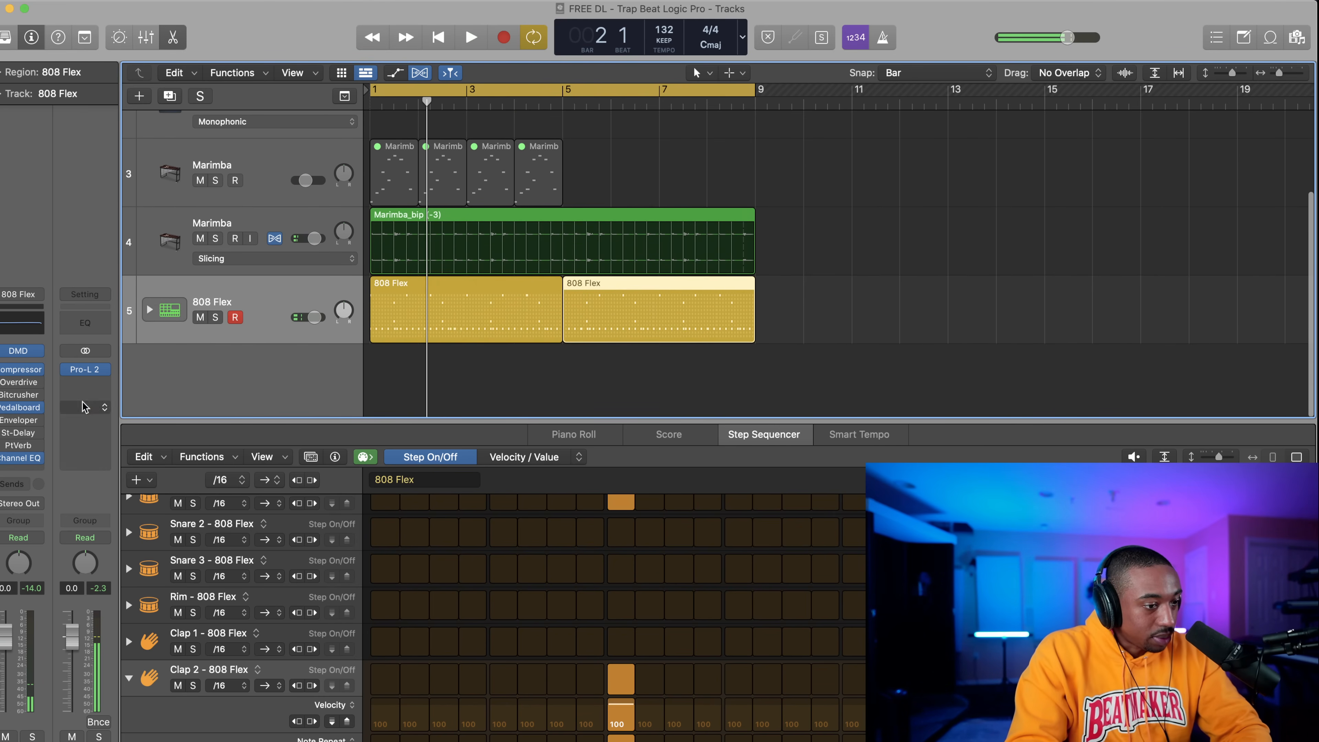
{"action": "key", "text": "space"}
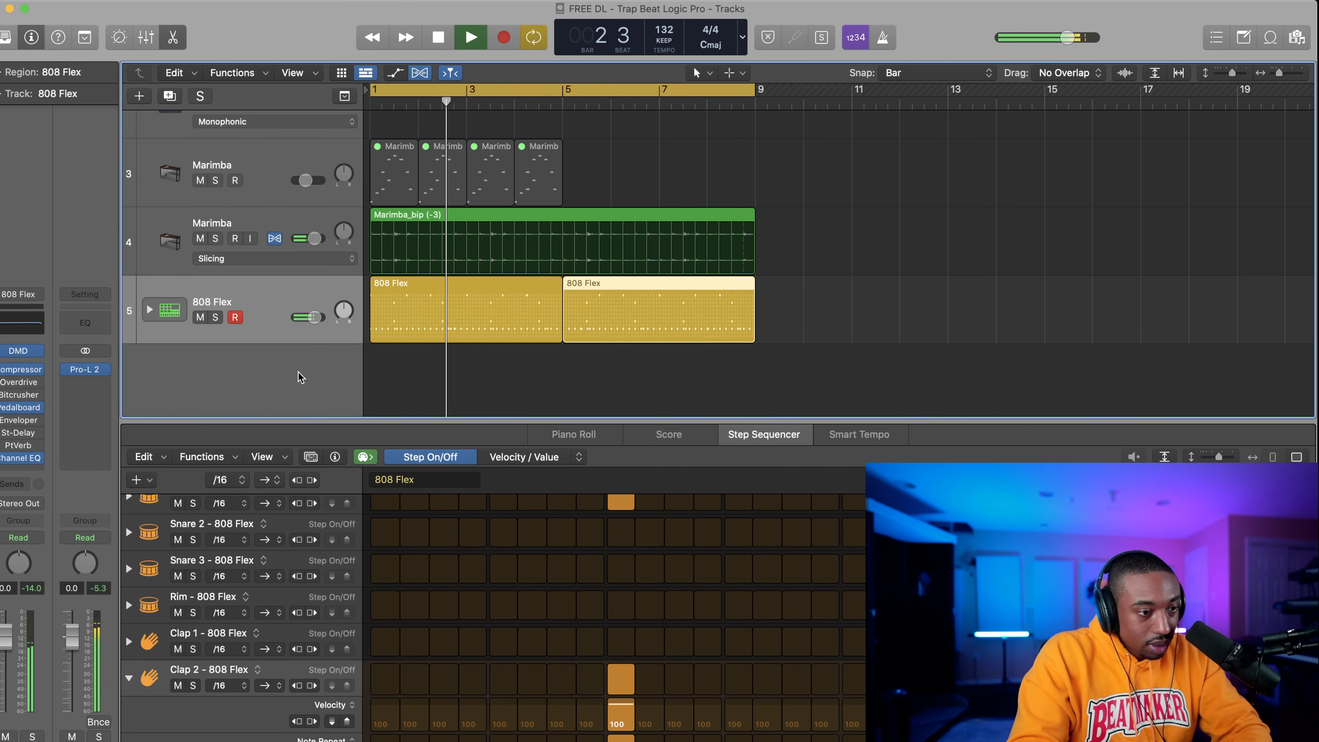
{"action": "key", "text": "space"}
{"action": "right_click", "coordinate": [267, 375]}
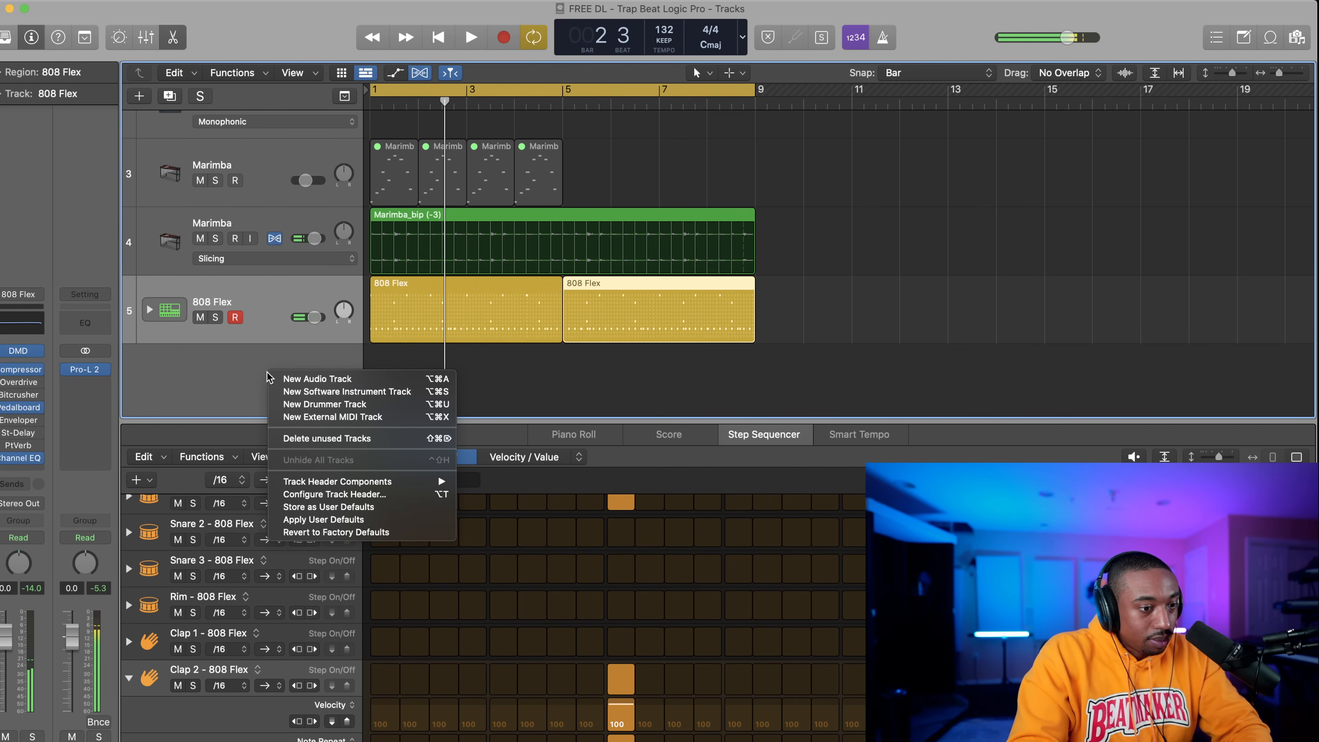
{"action": "left_click", "coordinate": [311, 399]}
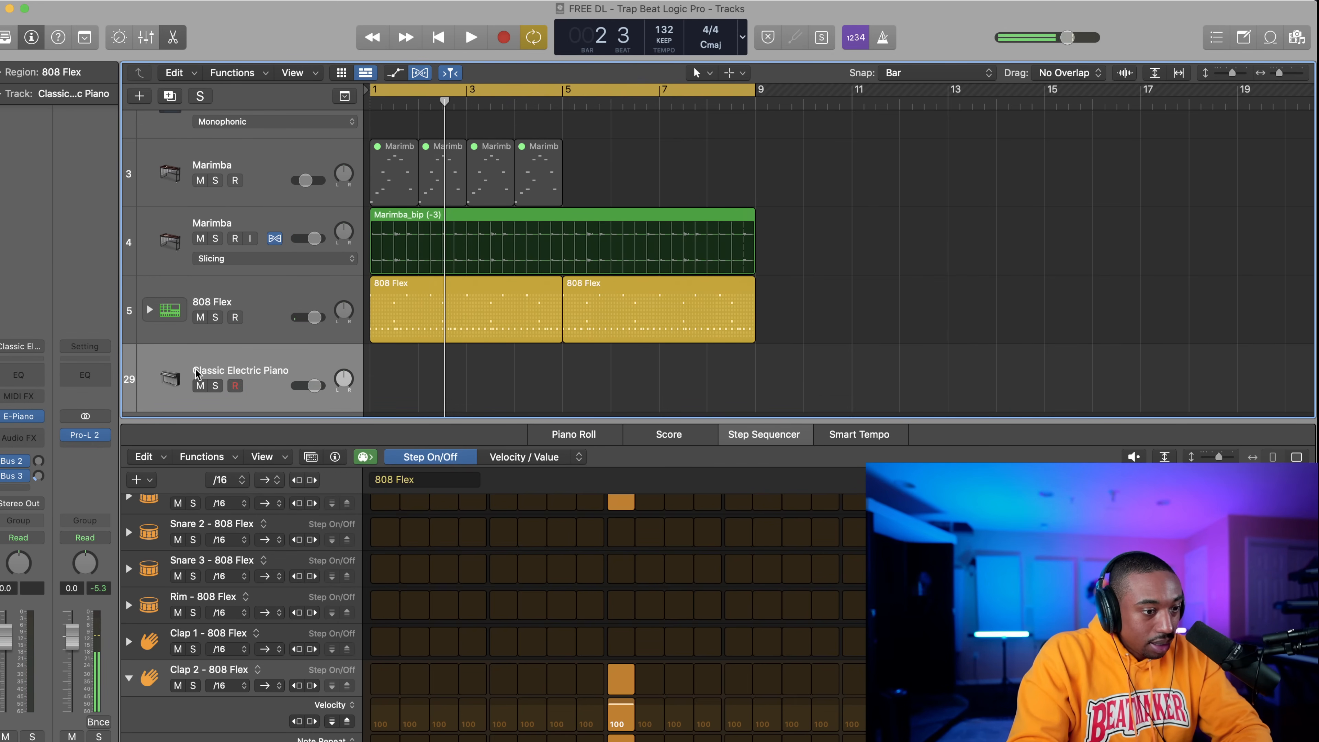
Load the Ferocious Bass patch from the Library's Synthesizer Bass sounds onto the new track.
{"action": "left_click", "coordinate": [11, 39]}
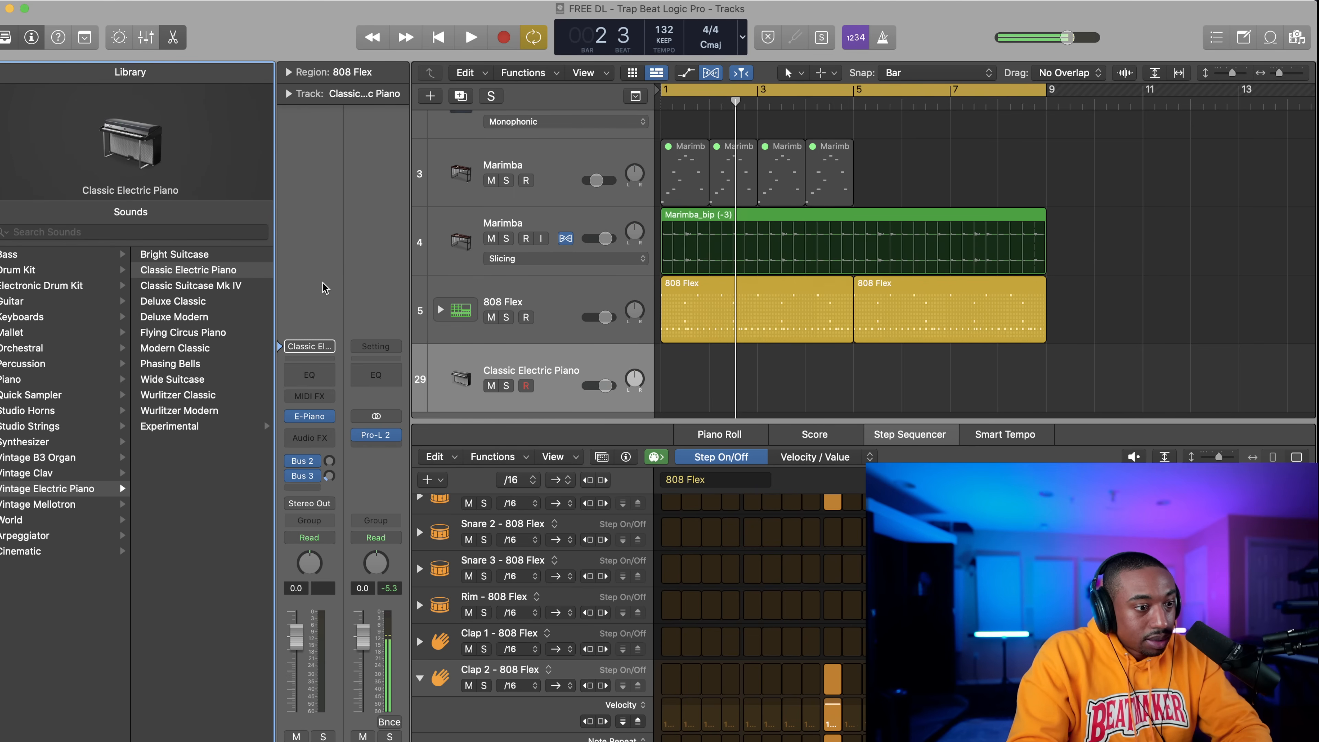
{"action": "left_click", "coordinate": [32, 255]}
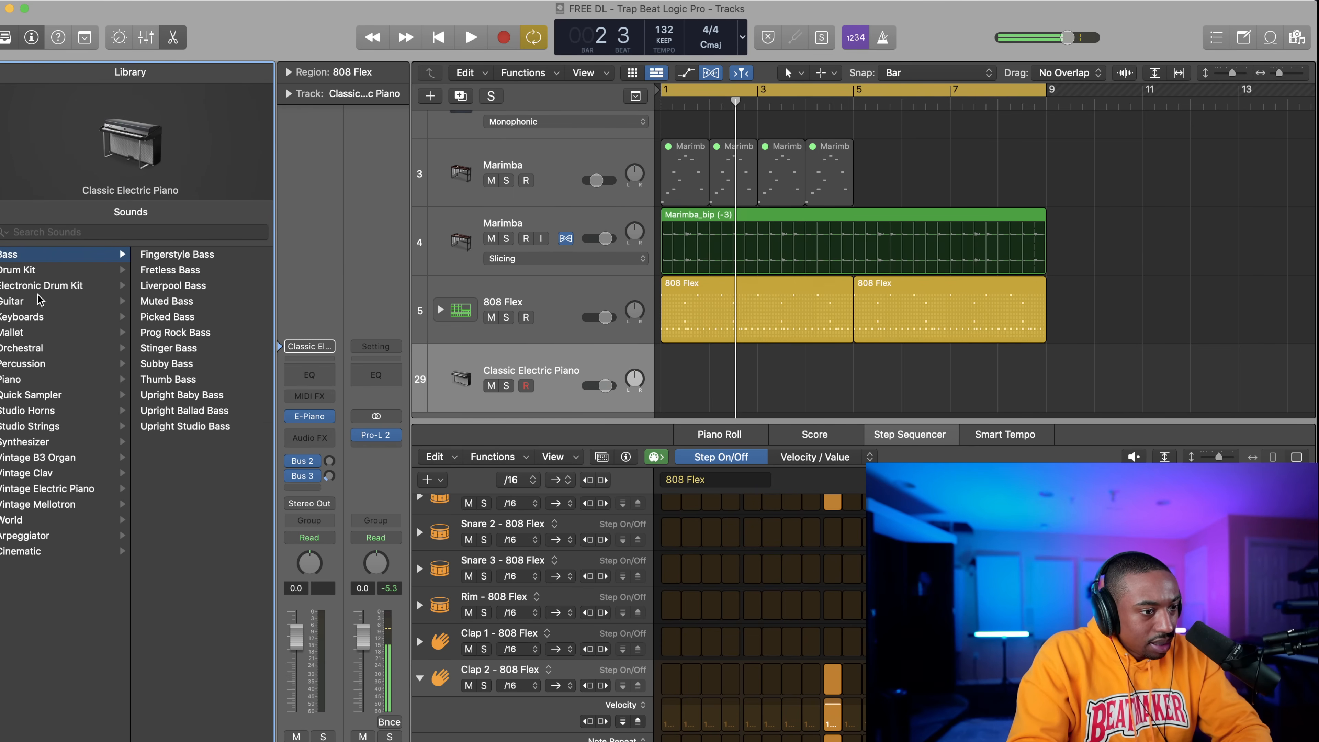
{"action": "left_click", "coordinate": [46, 443]}
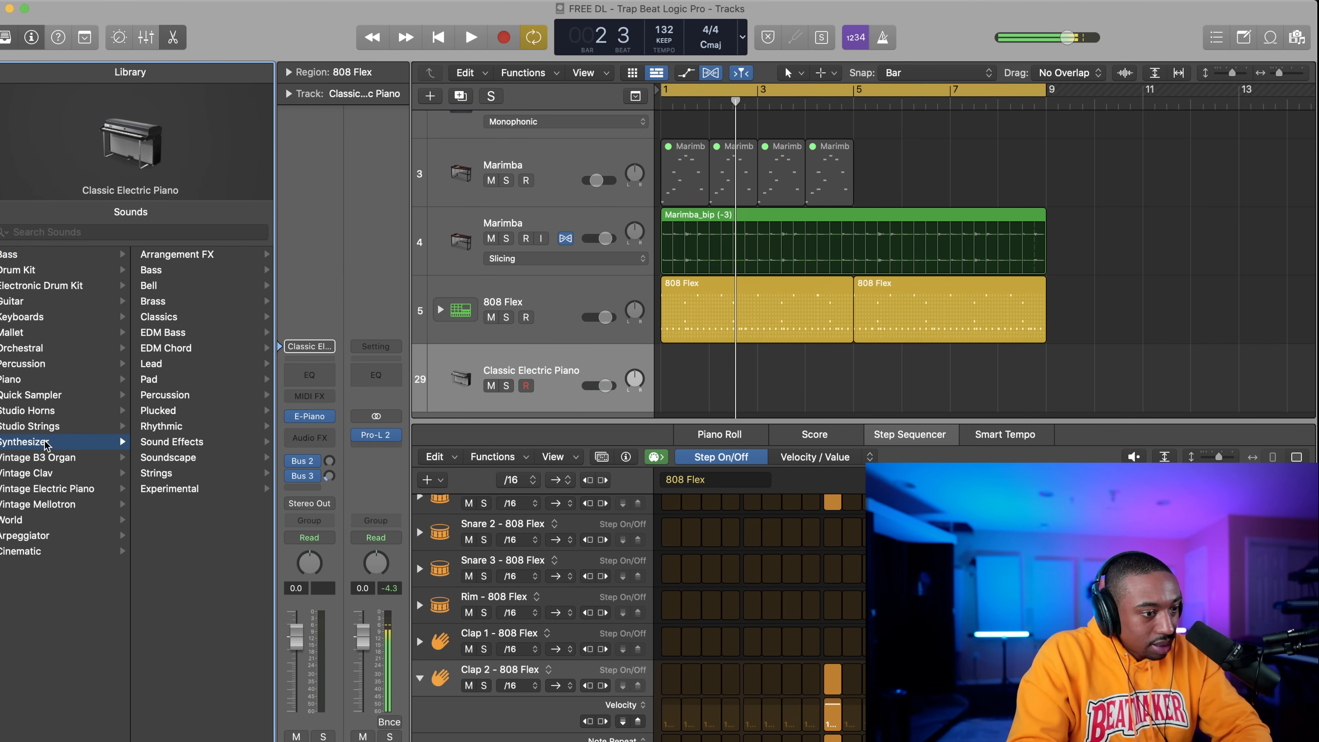
{"action": "left_click", "coordinate": [189, 271]}
{"action": "left_click", "coordinate": [208, 255]}
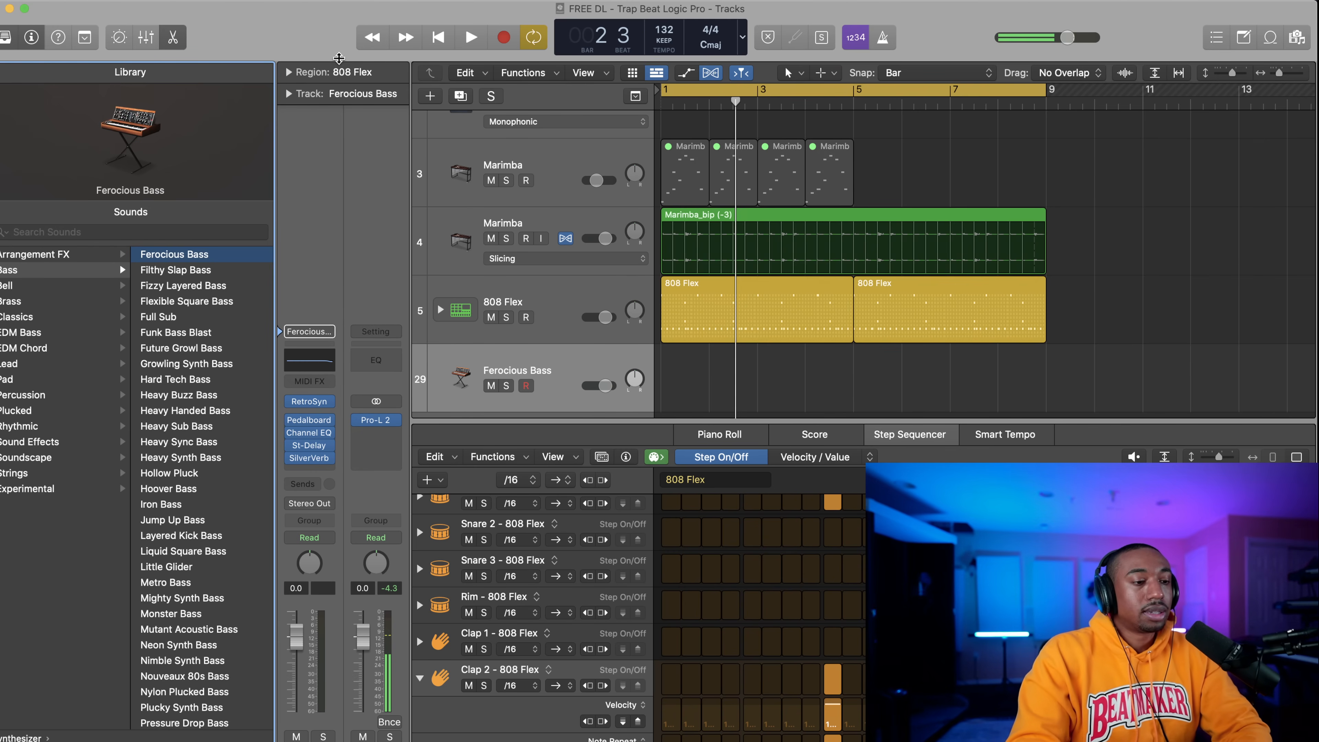
Show Musical Typing and audition Ferocious Bass with a few notes while the beat plays.
{"action": "left_click", "coordinate": [335, 5]}
{"action": "mouse_move", "coordinate": [372, 6]}
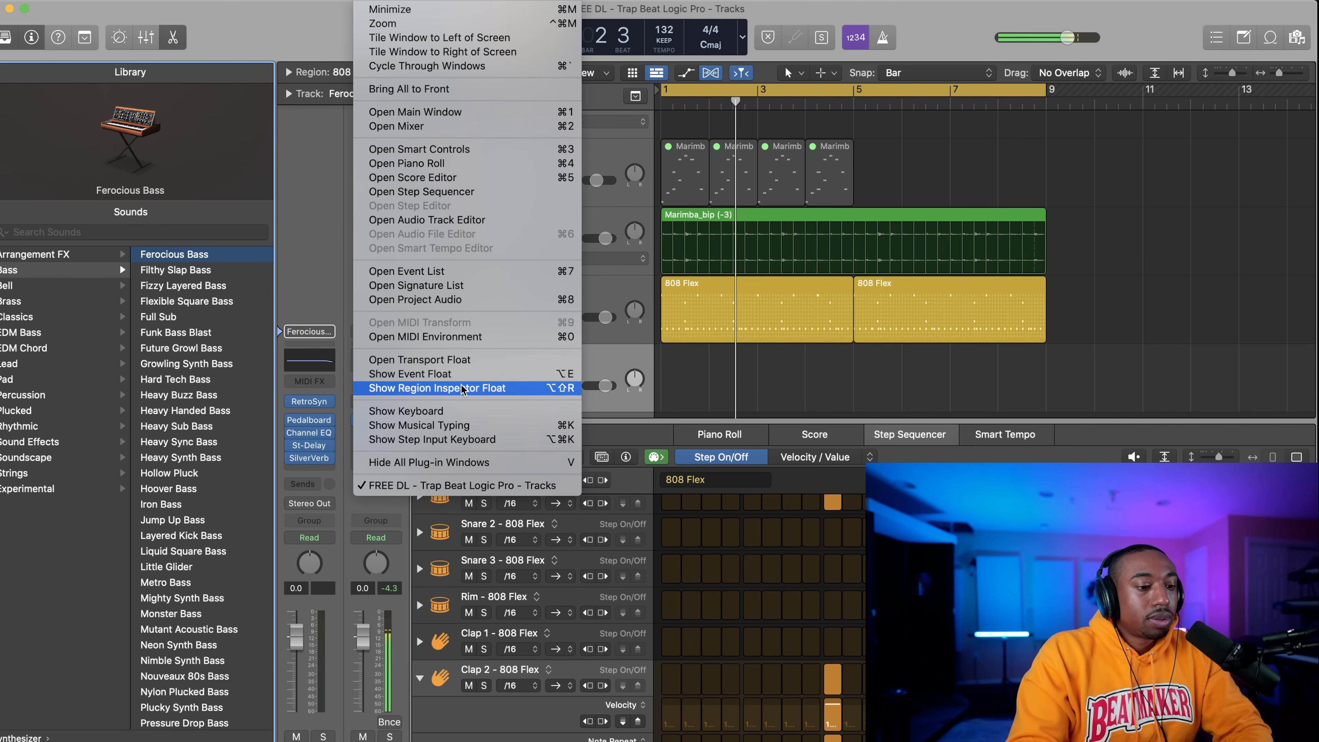
{"action": "left_click", "coordinate": [452, 429]}
{"action": "key", "text": "d"}
{"action": "key", "text": "j"}
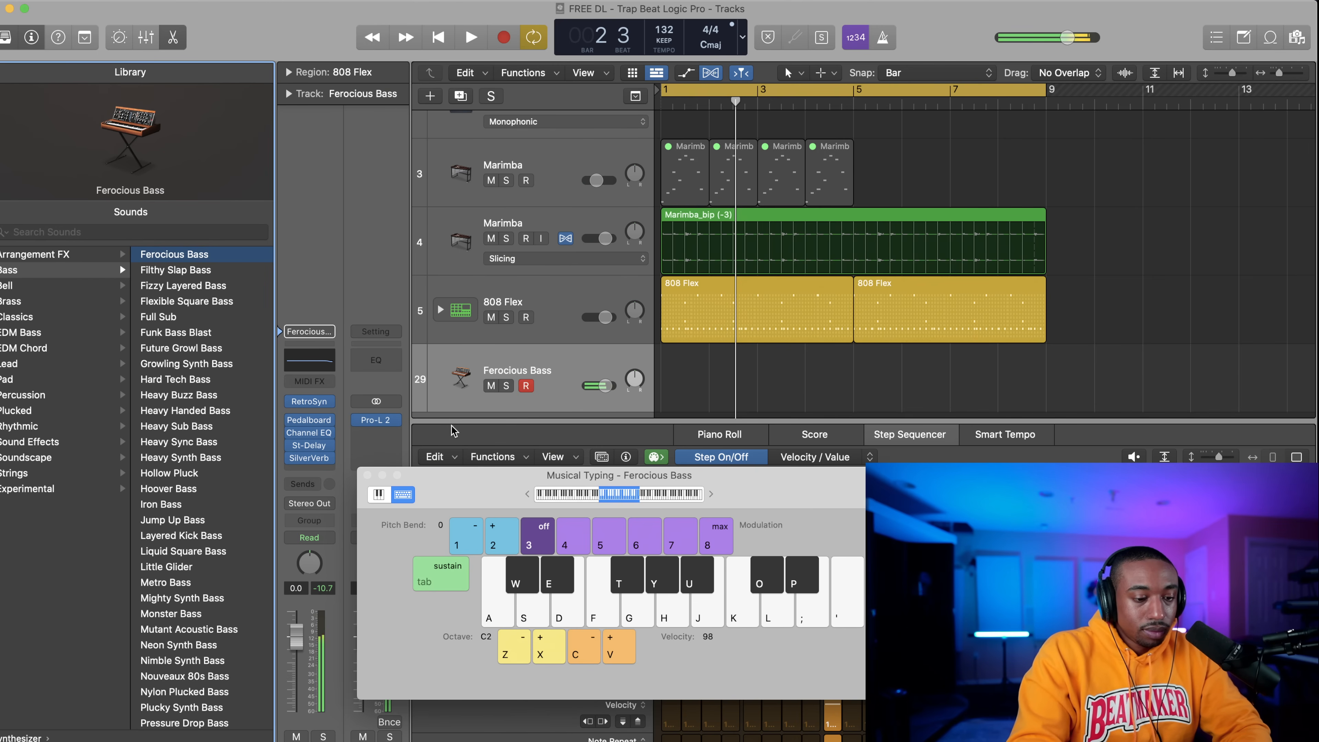
{"action": "key", "text": "space"}
{"action": "key", "text": "f"}
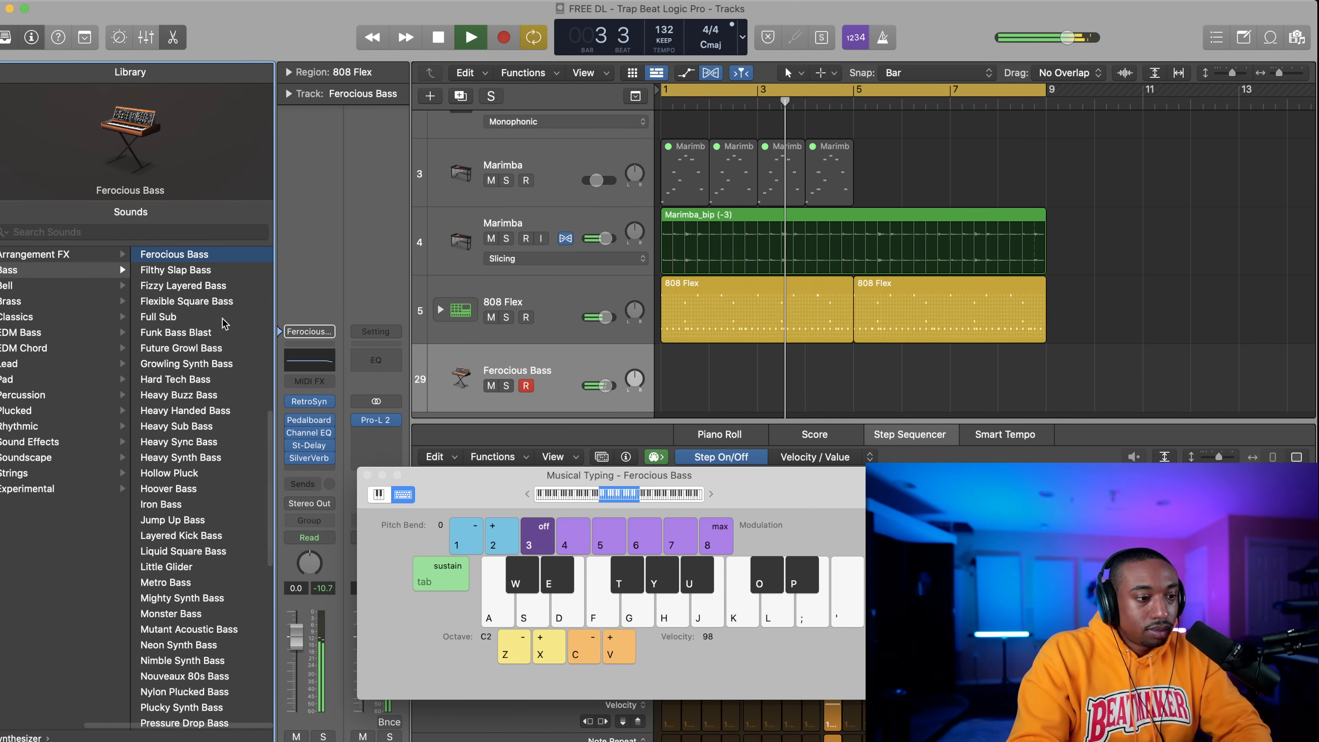
Switch the track's patch to Filthy Slap Bass and try a few notes over the beat.
{"action": "left_click", "coordinate": [188, 274]}
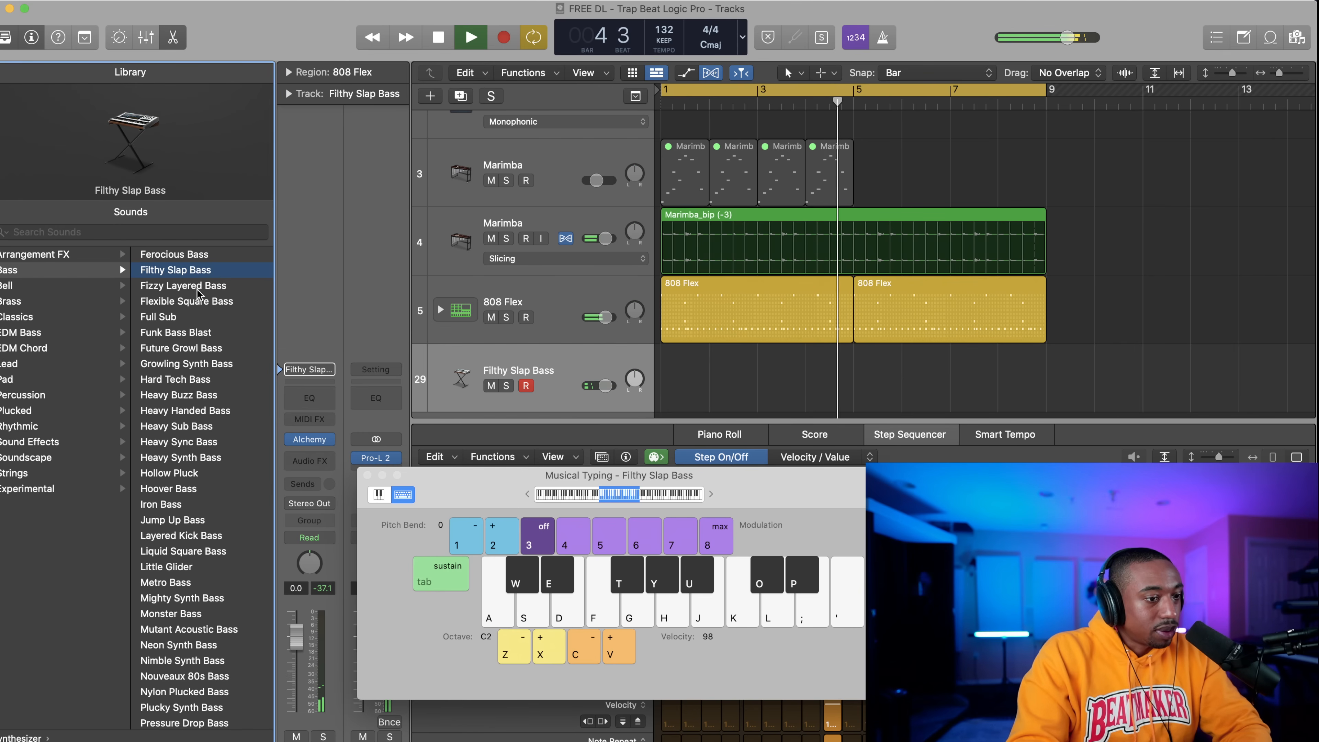
{"action": "key", "text": "d"}
{"action": "key", "text": "a"}
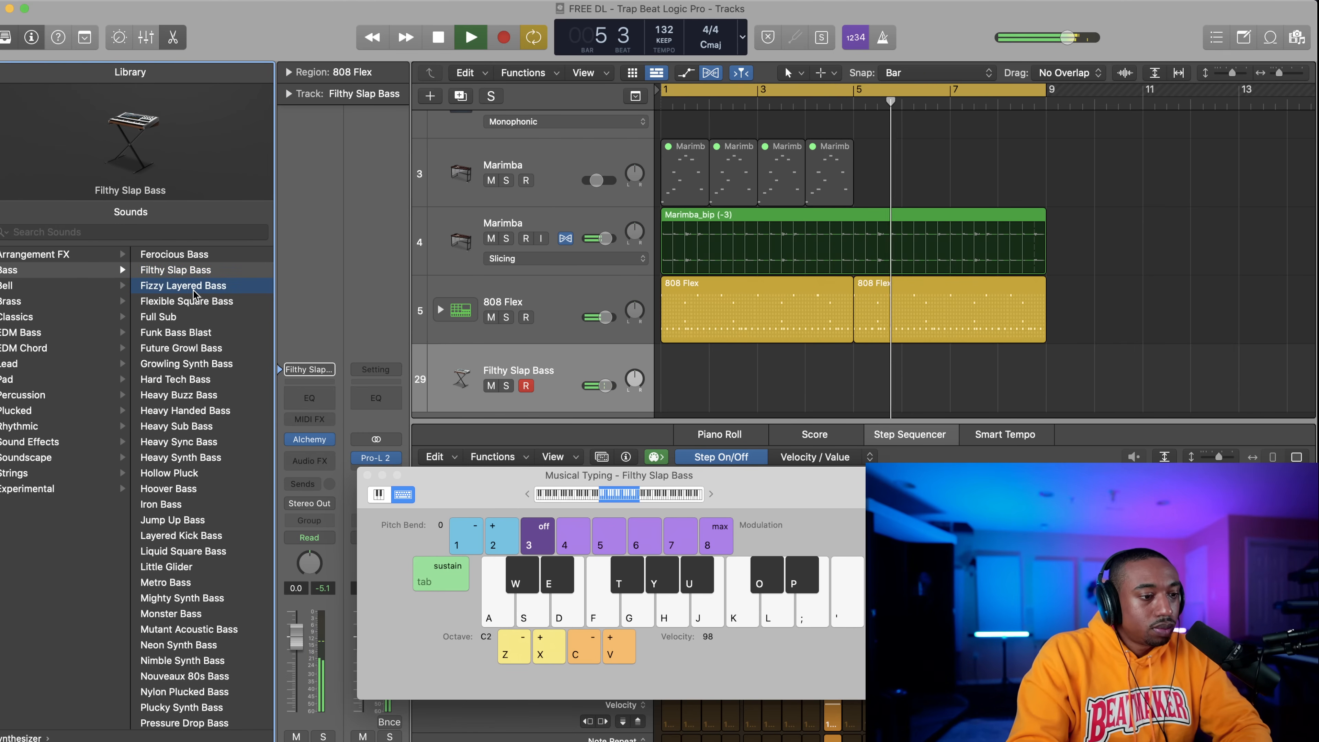
Switch the track's patch to Fizzy Layered Bass and improvise notes over the playing beat.
{"action": "left_click", "coordinate": [193, 290]}
{"action": "key", "text": "a"}
{"action": "key", "text": "s"}
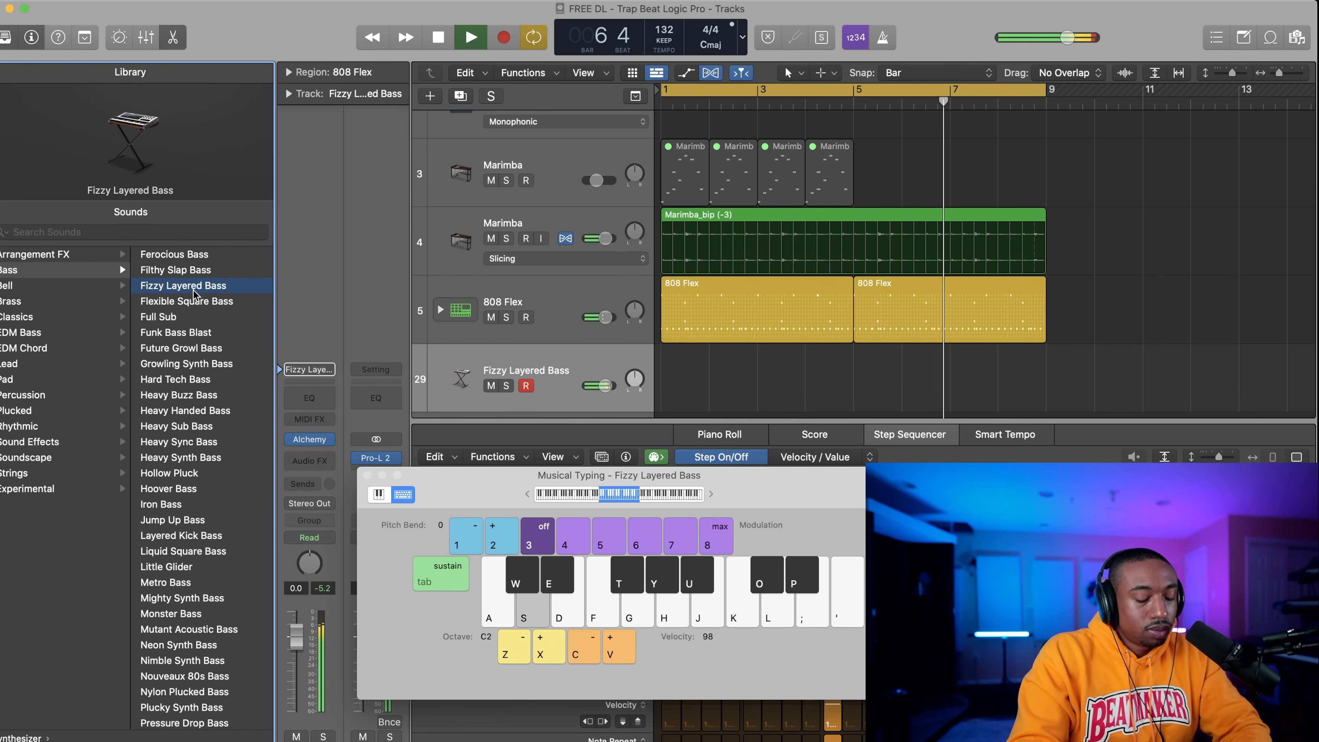
{"action": "key", "text": "d"}
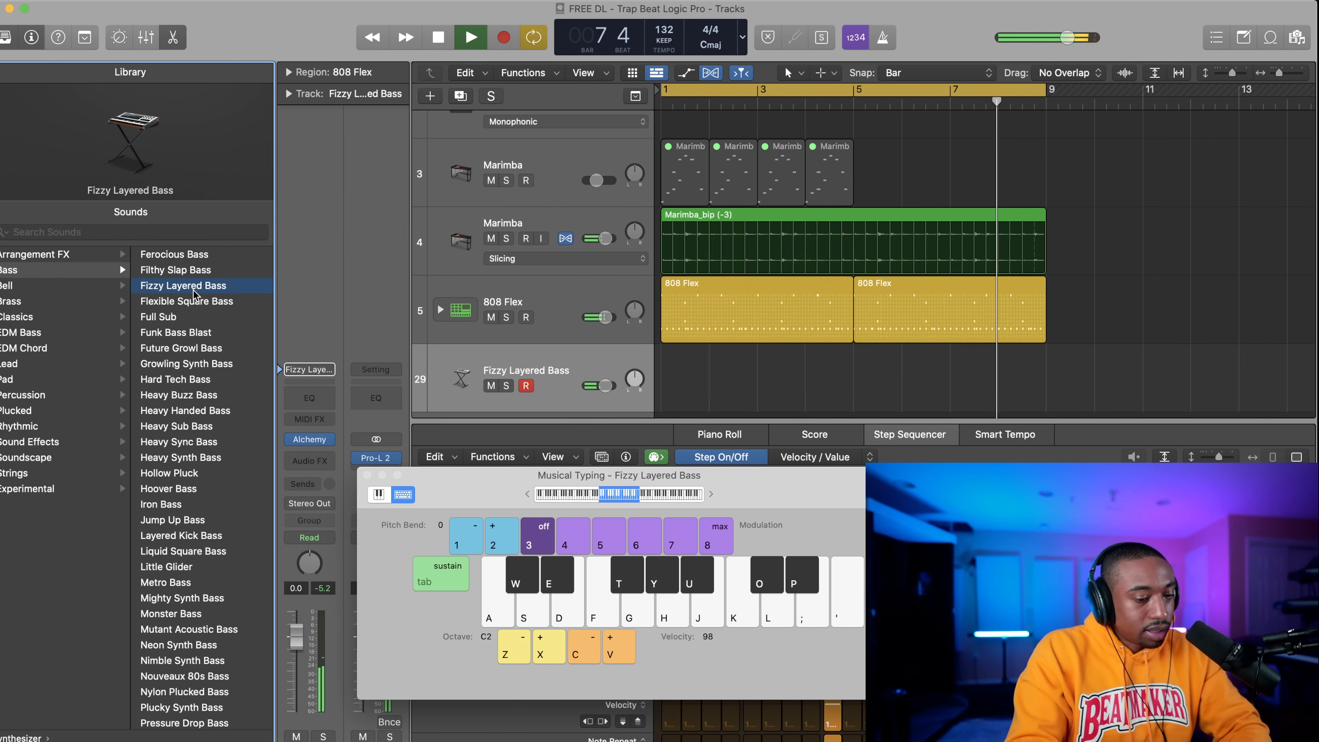
{"action": "key", "text": "j"}
{"action": "key", "text": "k"}
{"action": "key", "text": "j"}
{"action": "key", "text": "f"}
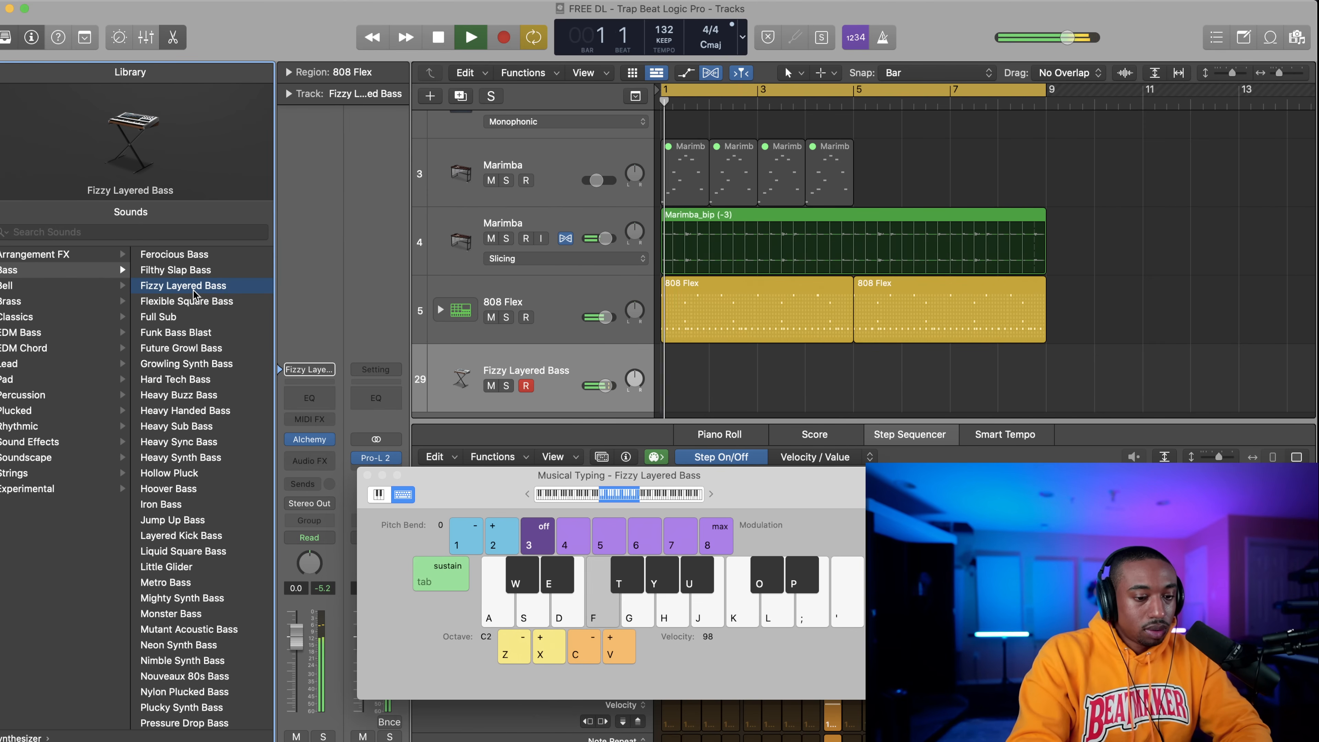
{"action": "key", "text": "h"}
{"action": "key", "text": "g"}
{"action": "key", "text": "h"}
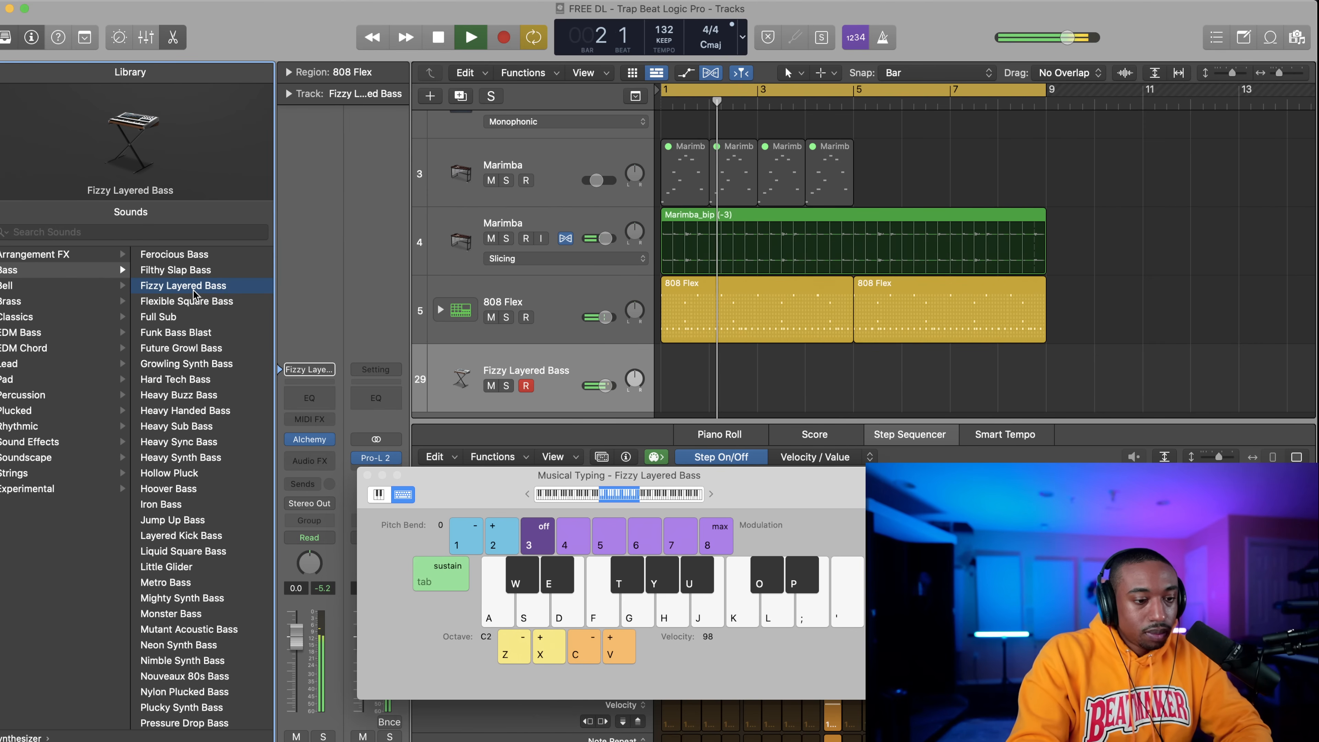
Load the Flexible Square Bass patch and try out a bassline over the playing beat, stopping playback when done.
{"action": "left_click", "coordinate": [177, 301]}
{"action": "key", "text": "f"}
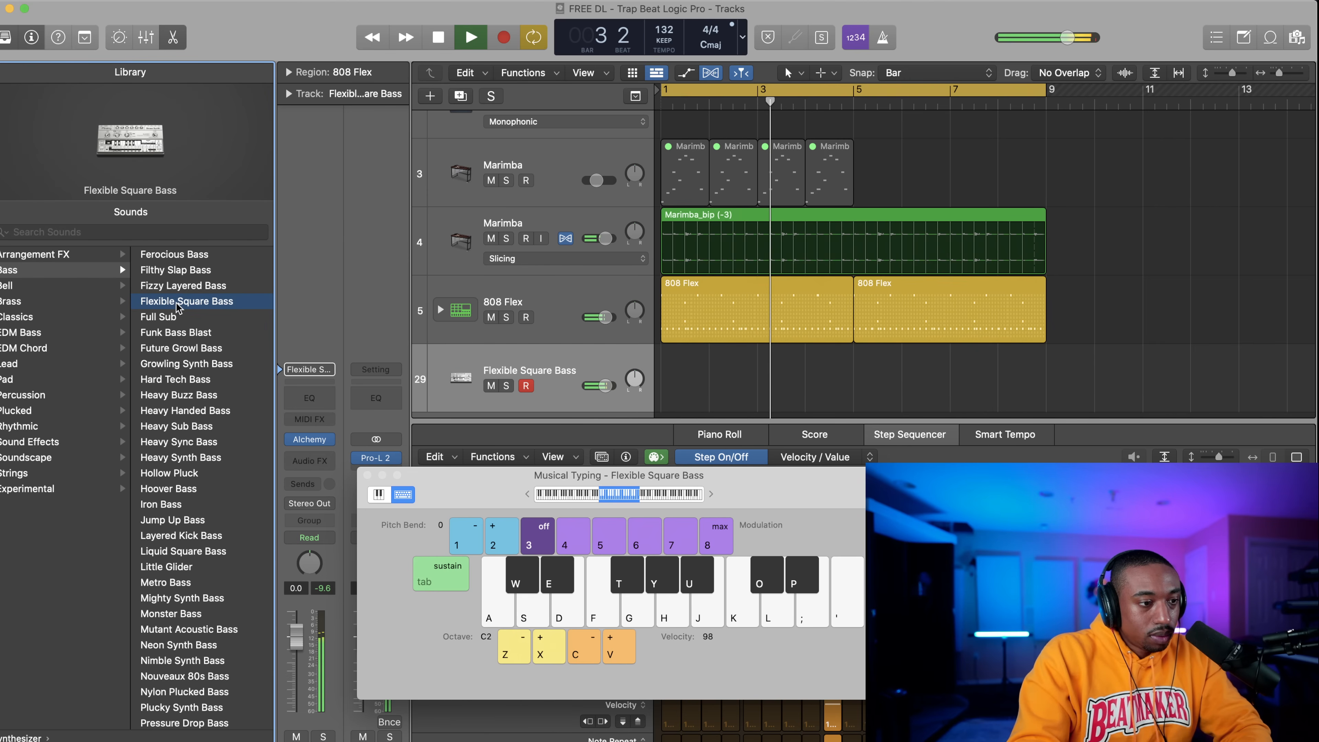
{"action": "key", "text": "a"}
{"action": "key", "text": "s"}
{"action": "key", "text": "j"}
{"action": "key", "text": "k"}
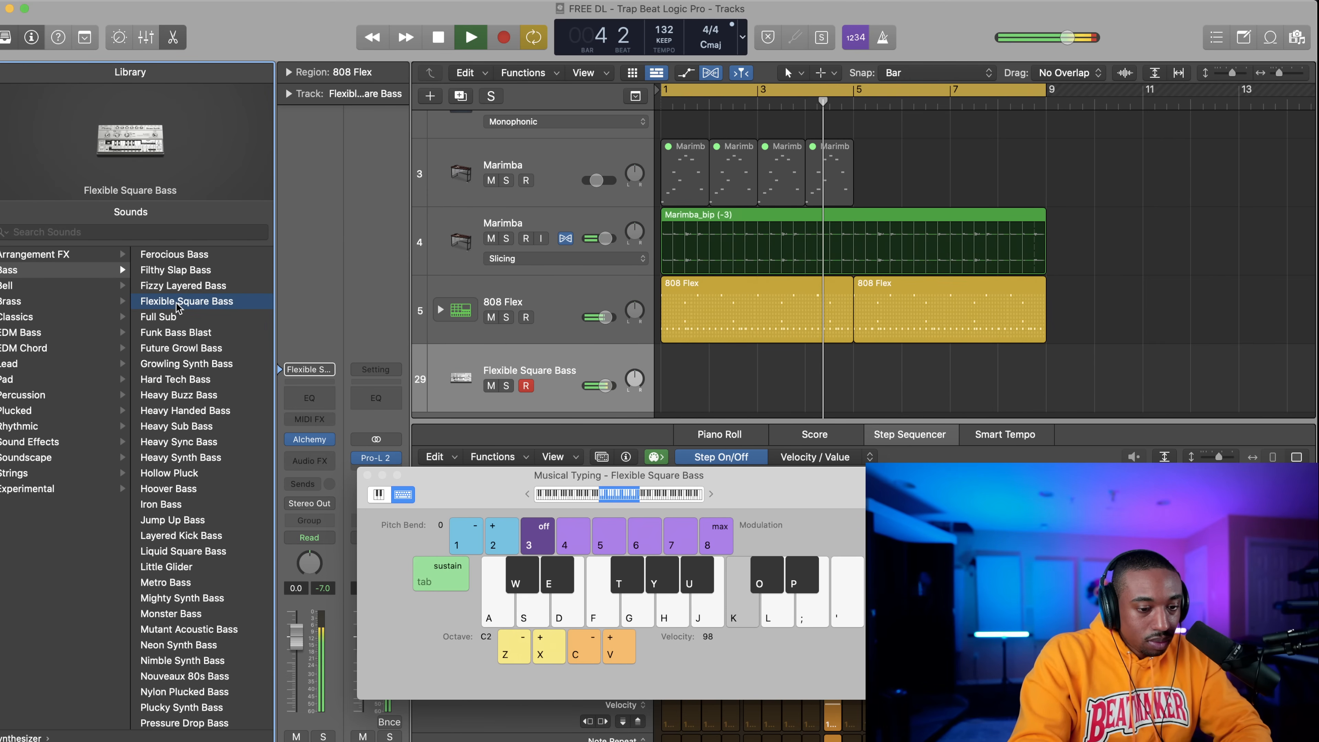
{"action": "key", "text": "h"}
{"action": "key", "text": "g"}
{"action": "key", "text": "f"}
{"action": "key", "text": "d"}
{"action": "key", "text": "s"}
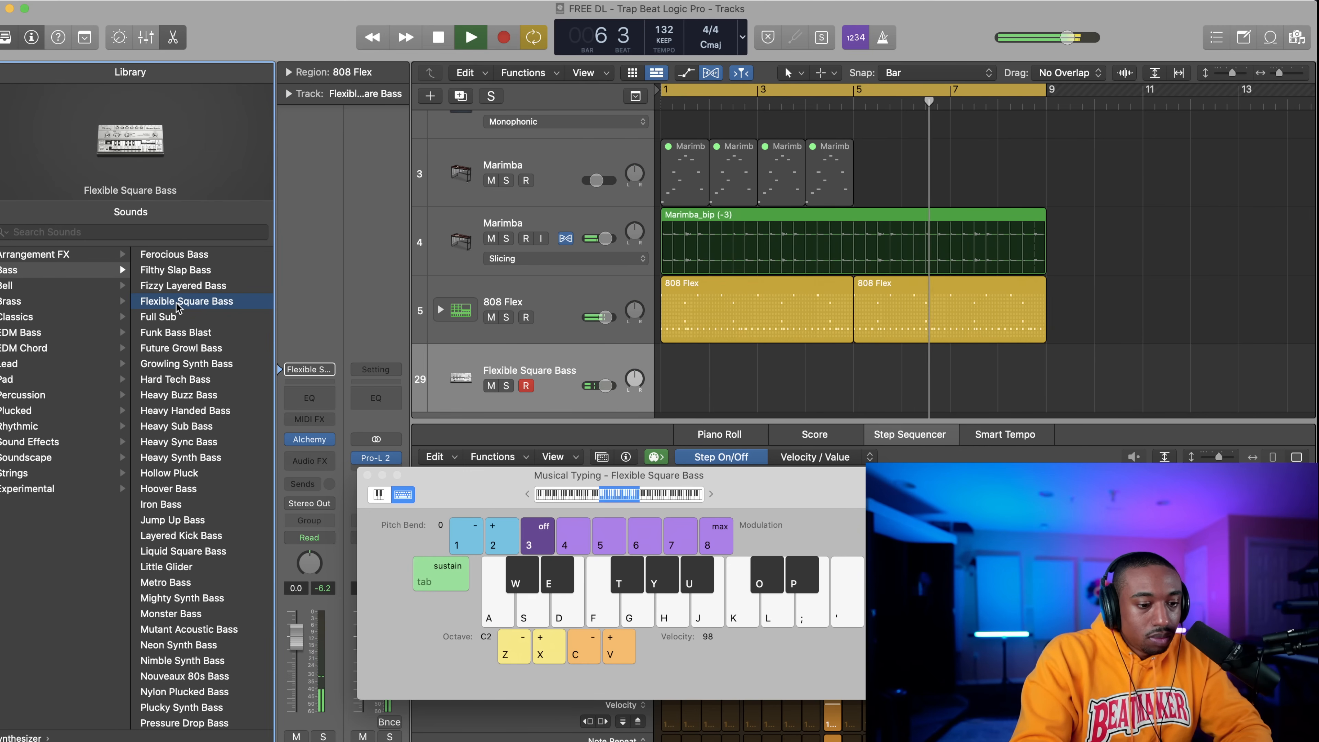
{"action": "key", "text": "s"}
{"action": "key", "text": "d"}
{"action": "key", "text": "f"}
{"action": "key", "text": "g"}
{"action": "key", "text": "s"}
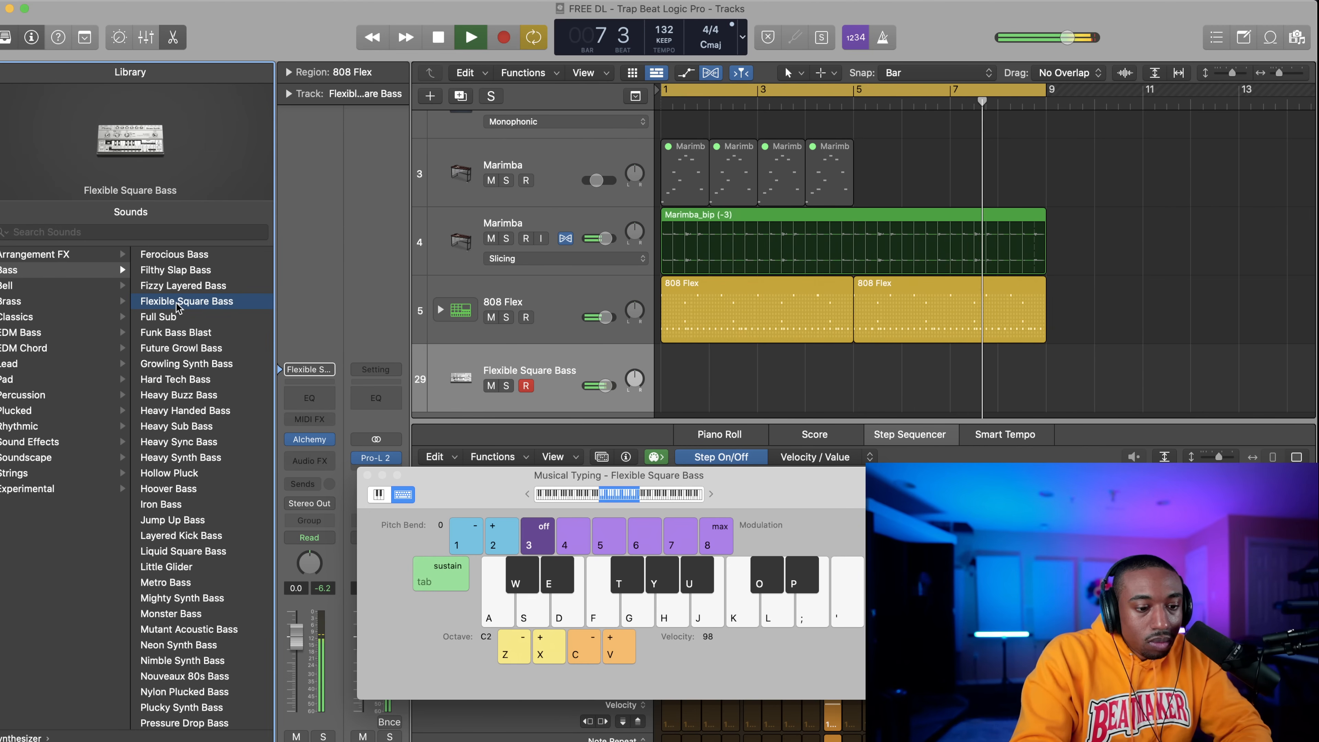
{"action": "key", "text": "l"}
{"action": "key", "text": "k"}
{"action": "key", "text": "g"}
{"action": "key", "text": "h"}
{"action": "key", "text": "g"}
{"action": "key", "text": "j"}
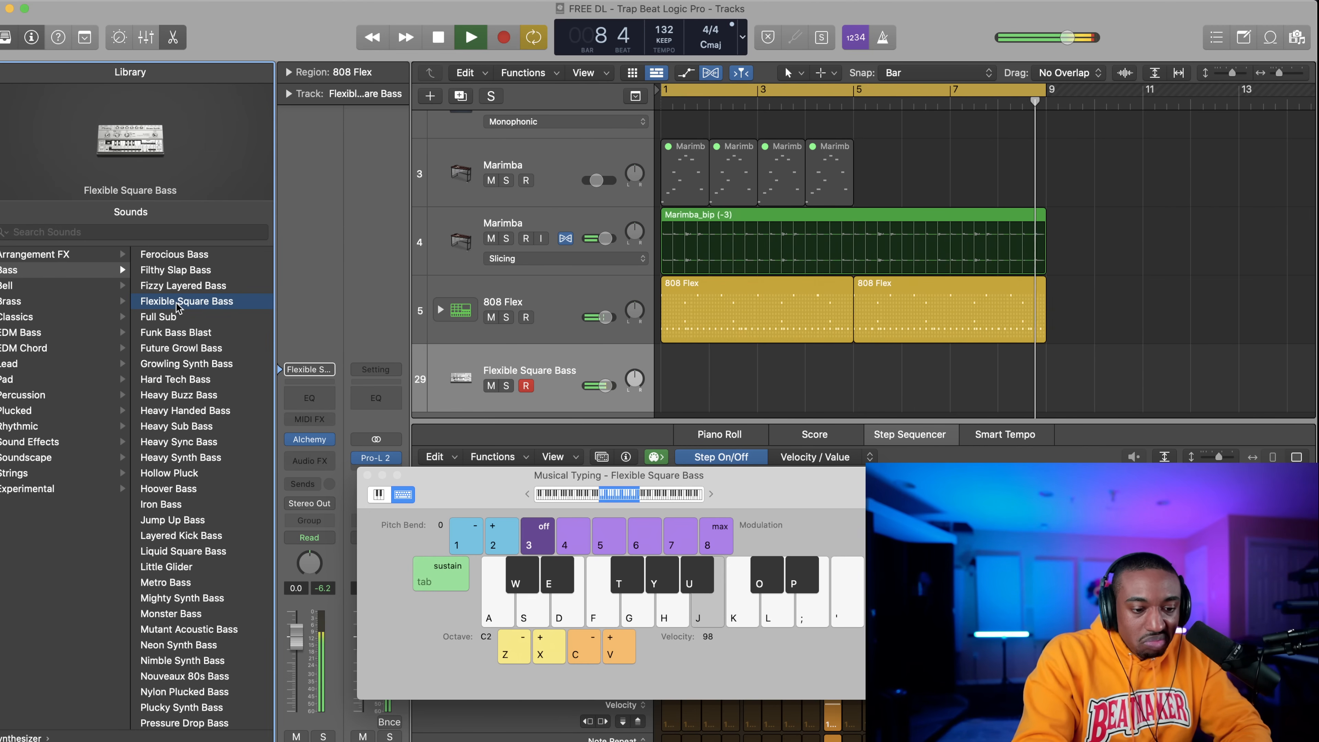
{"action": "key", "text": "f"}
{"action": "key", "text": "s"}
{"action": "key", "text": "space"}
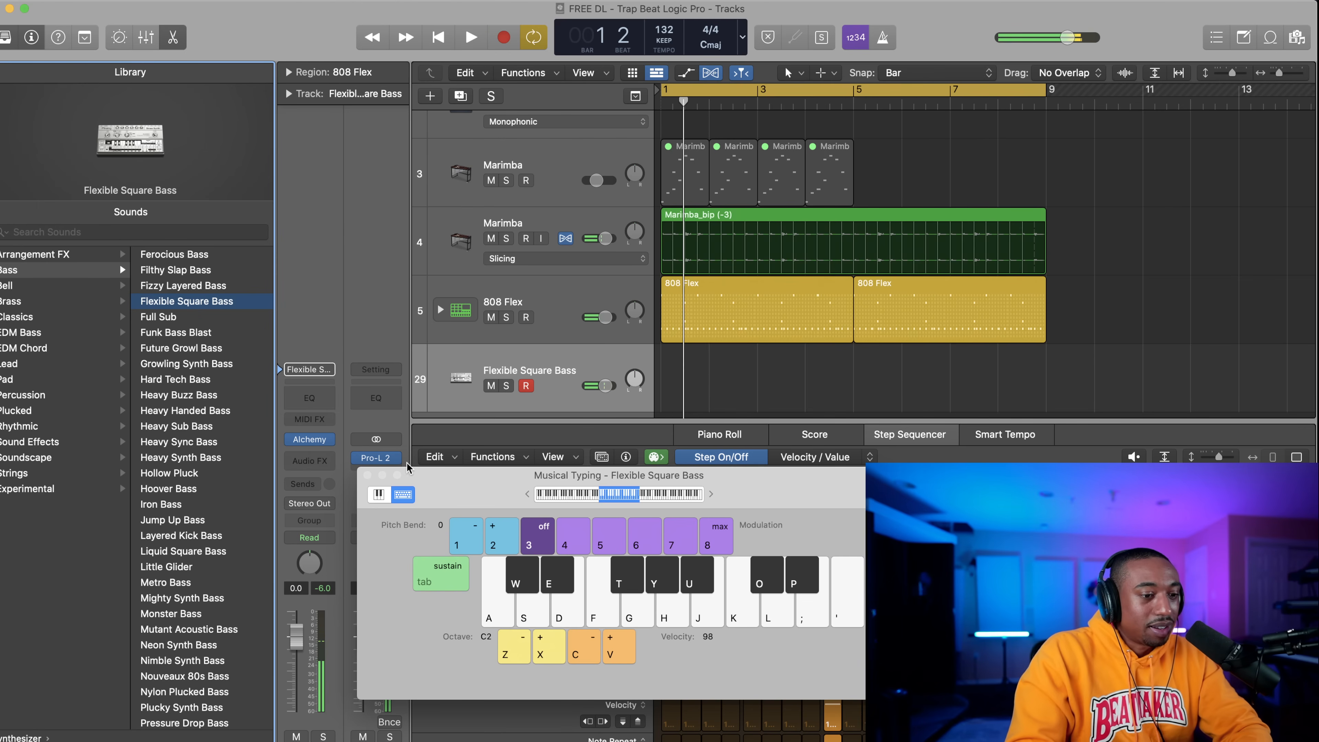
Close Musical Typing and try to record a bass part on the Flexible Square Bass track from the project start.
{"action": "left_click", "coordinate": [366, 475]}
{"action": "left_click", "coordinate": [439, 38]}
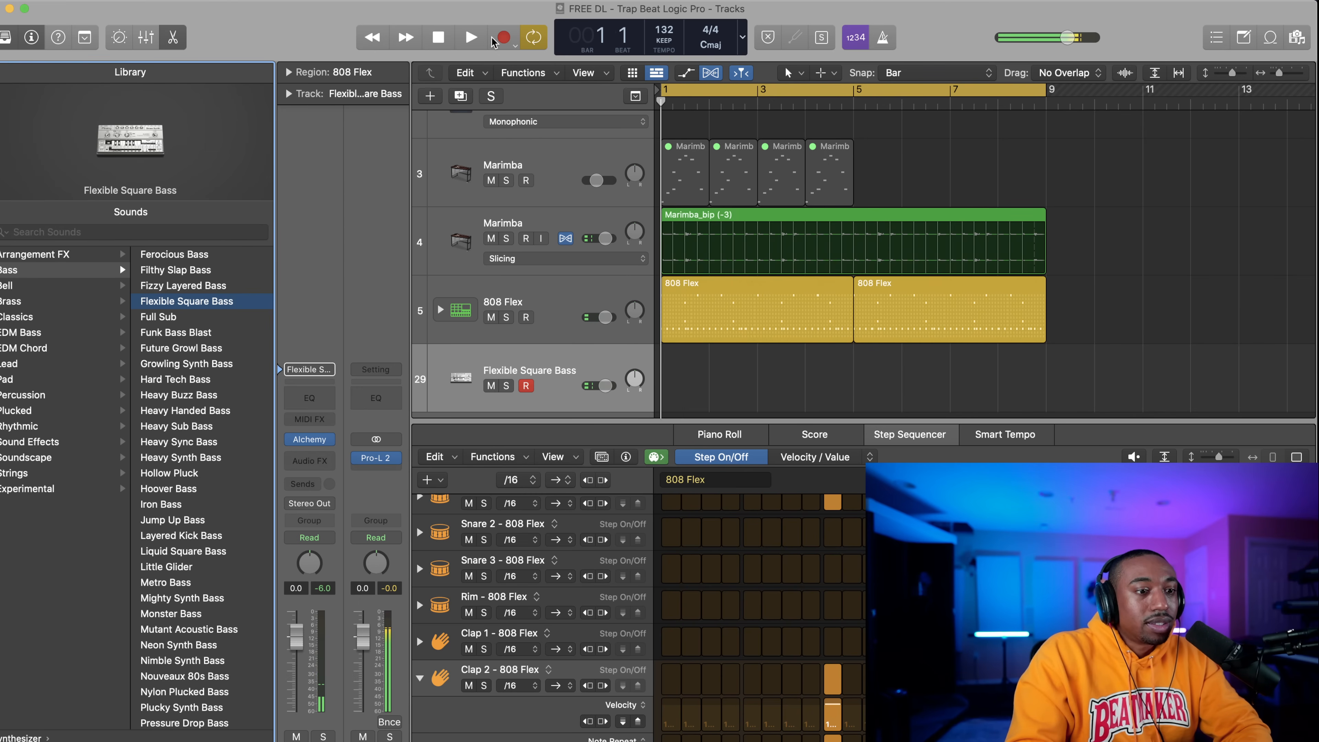
{"action": "left_click", "coordinate": [503, 36]}
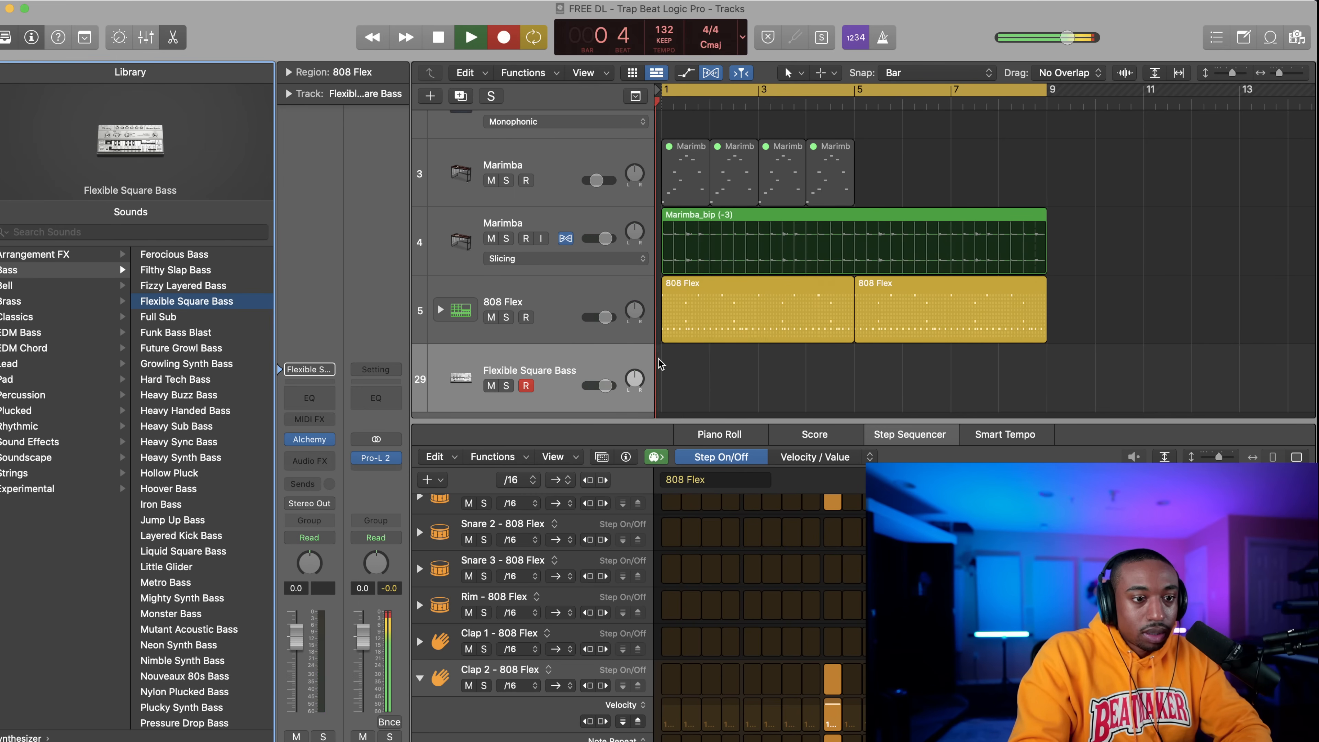
{"action": "key", "text": "s"}
{"action": "key", "text": "space"}
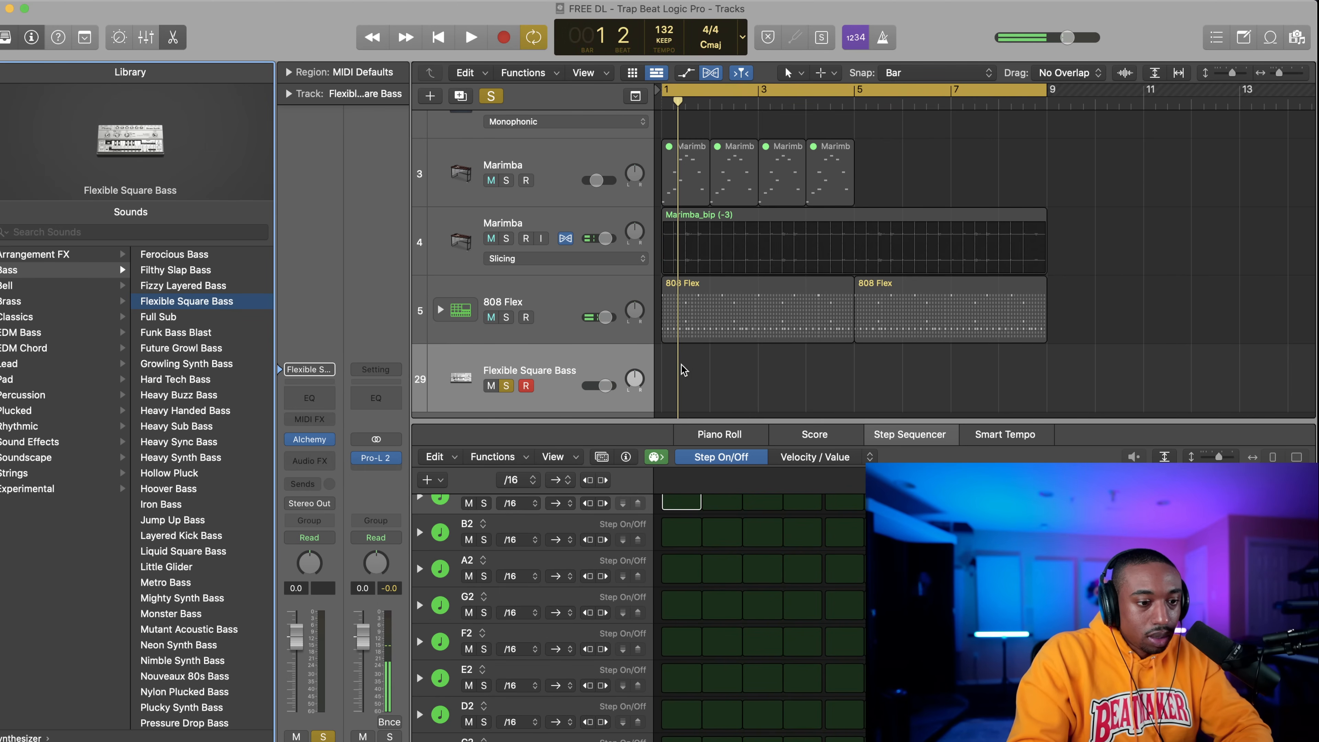
Turn off solo on the Flexible Square Bass track.
{"action": "scroll", "coordinate": [535, 234], "scroll_direction": "up", "scroll_amount": 5}
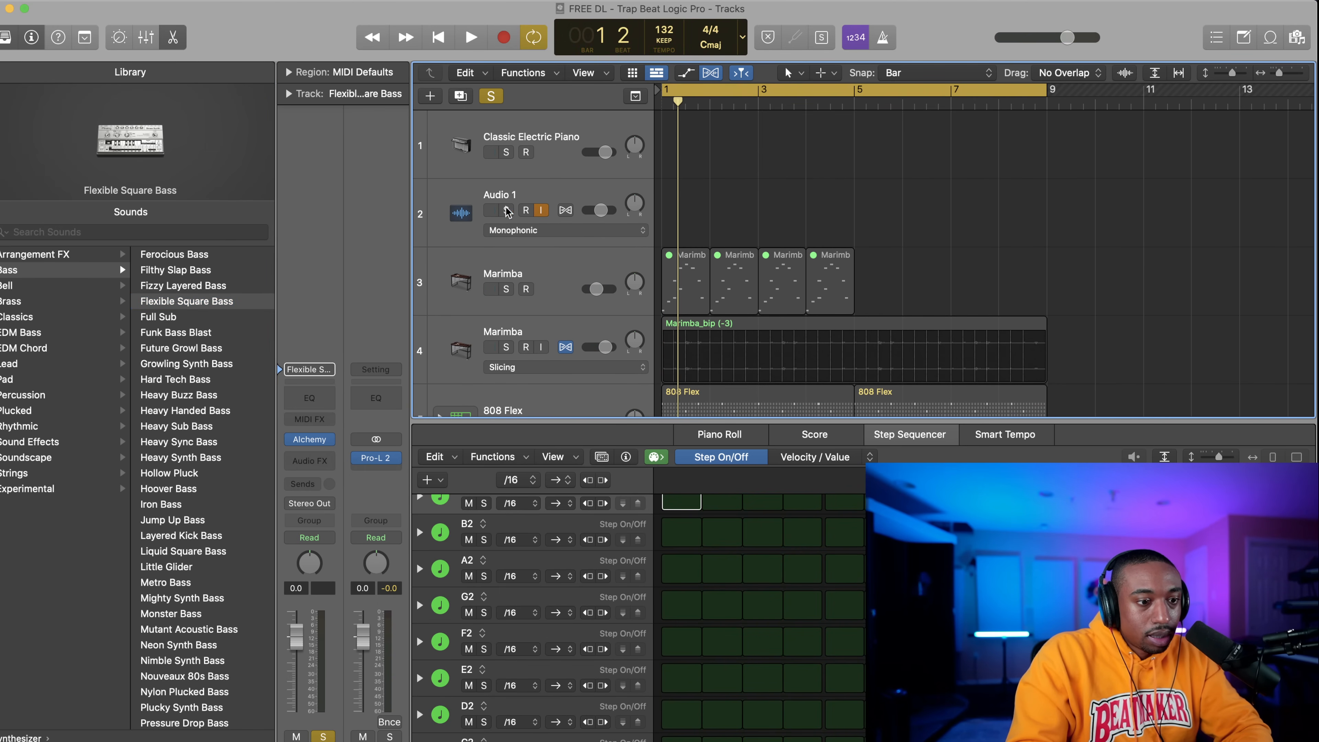
{"action": "scroll", "coordinate": [522, 276], "scroll_direction": "down", "scroll_amount": 5}
{"action": "key", "text": "s"}
{"action": "scroll", "coordinate": [522, 280], "scroll_direction": "up", "scroll_amount": 5}
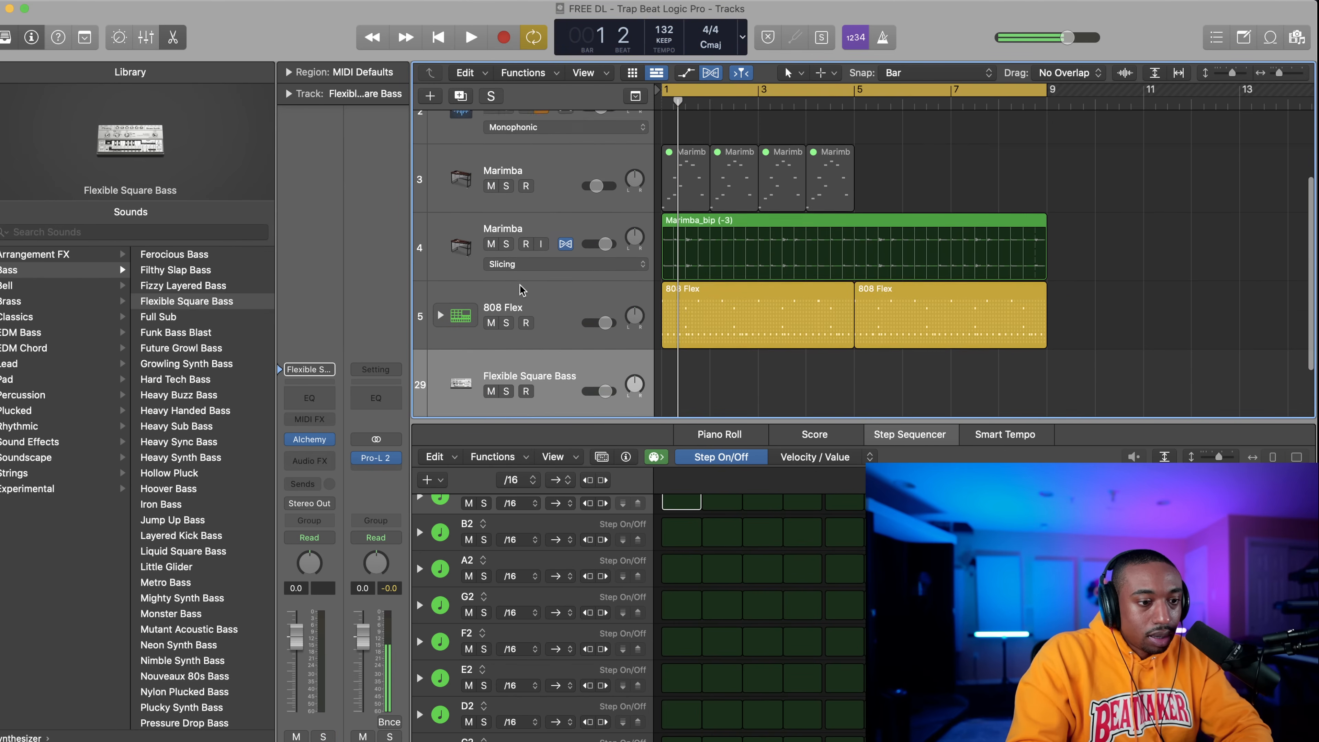
{"action": "scroll", "coordinate": [521, 290], "scroll_direction": "down", "scroll_amount": 3}
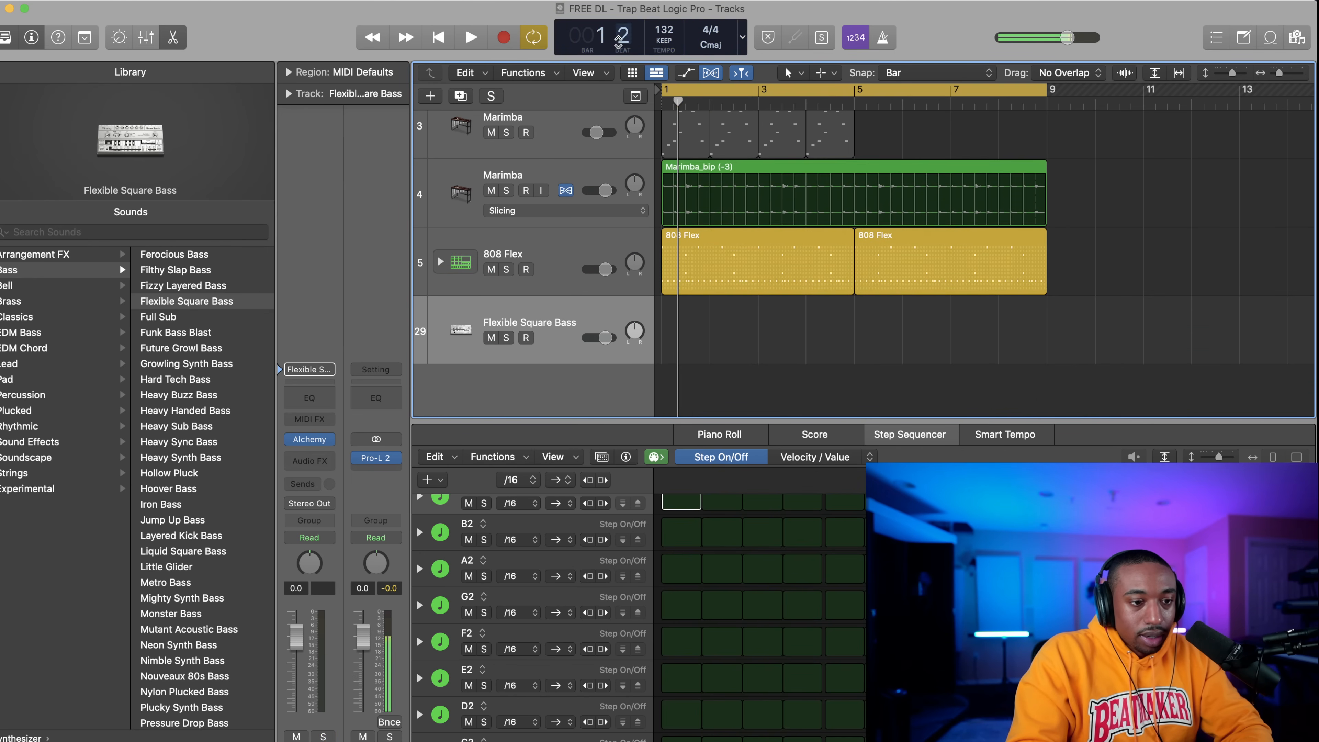
Return the playhead to bar 1 and show Musical Typing, moving its window upward beneath the Flexible Square Bass track header.
{"action": "left_click", "coordinate": [443, 35]}
{"action": "left_click", "coordinate": [375, 1]}
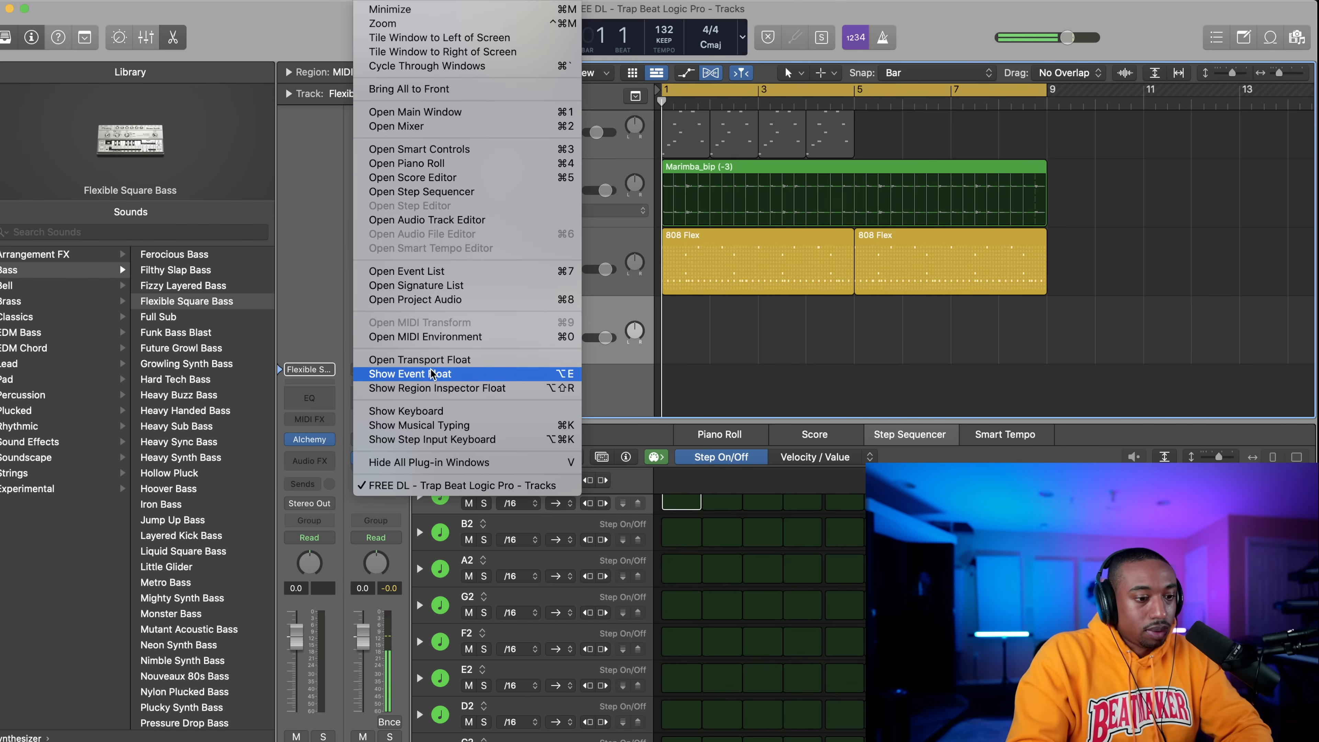
{"action": "left_click", "coordinate": [437, 426]}
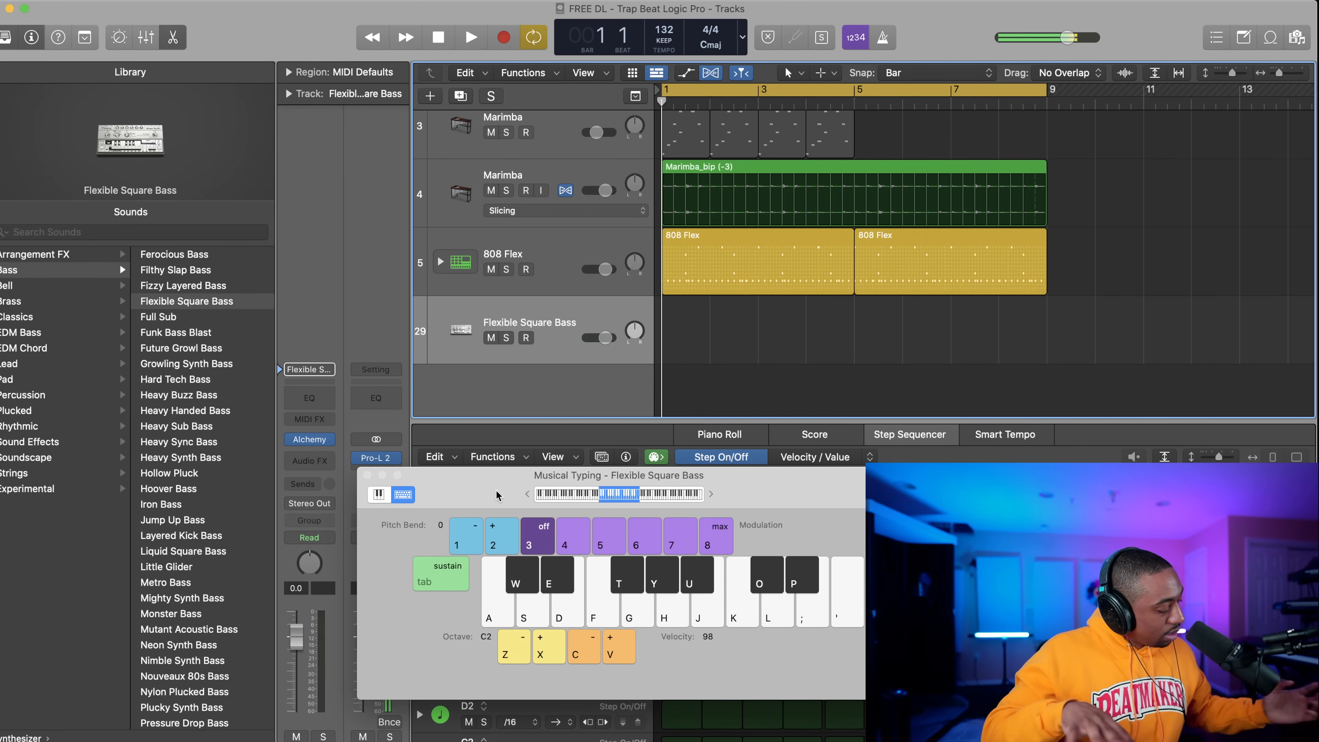
{"action": "left_click_drag", "start_coordinate": [495, 490], "coordinate": [561, 366]}
Play a few test notes on the Flexible Square Bass with Musical Typing while playback is stopped.
{"action": "key", "text": "k"}
{"action": "key", "text": "a"}
{"action": "key", "text": "d"}
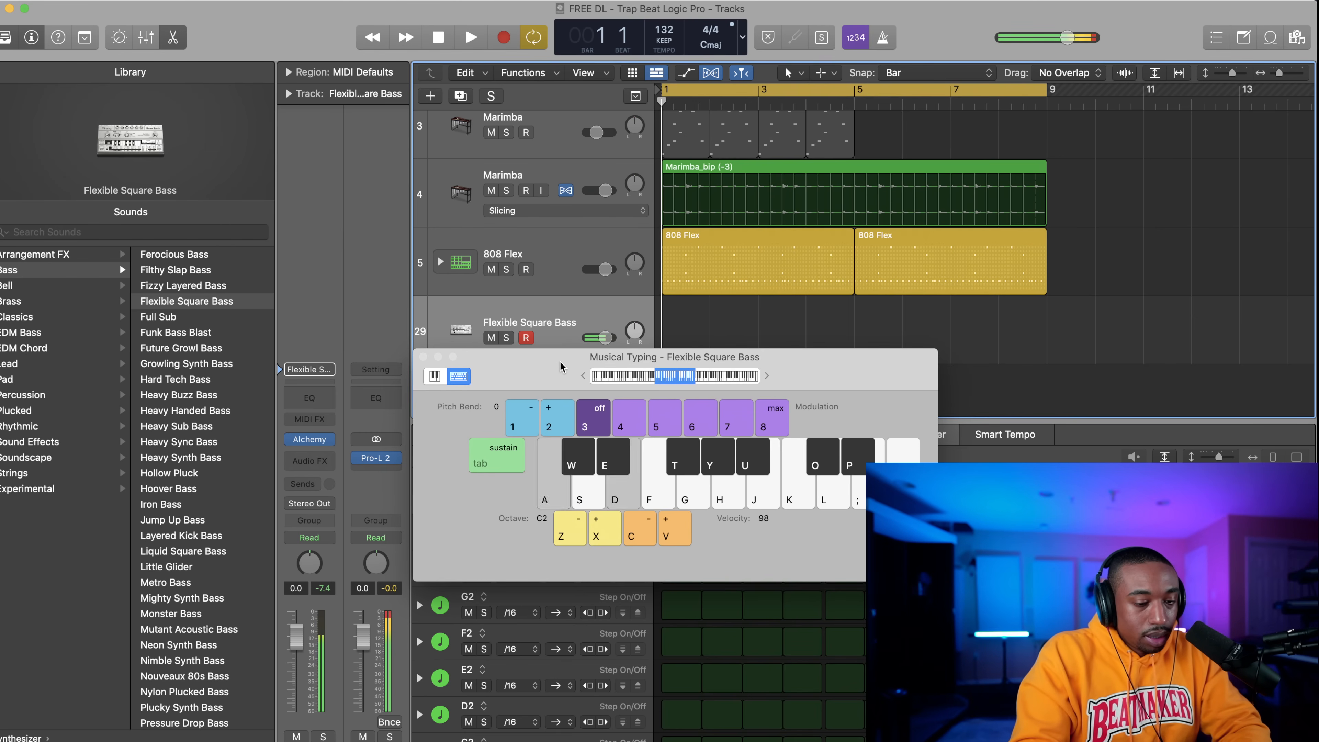
{"action": "key", "text": "j"}
{"action": "key", "text": "k"}
{"action": "key", "text": "l"}
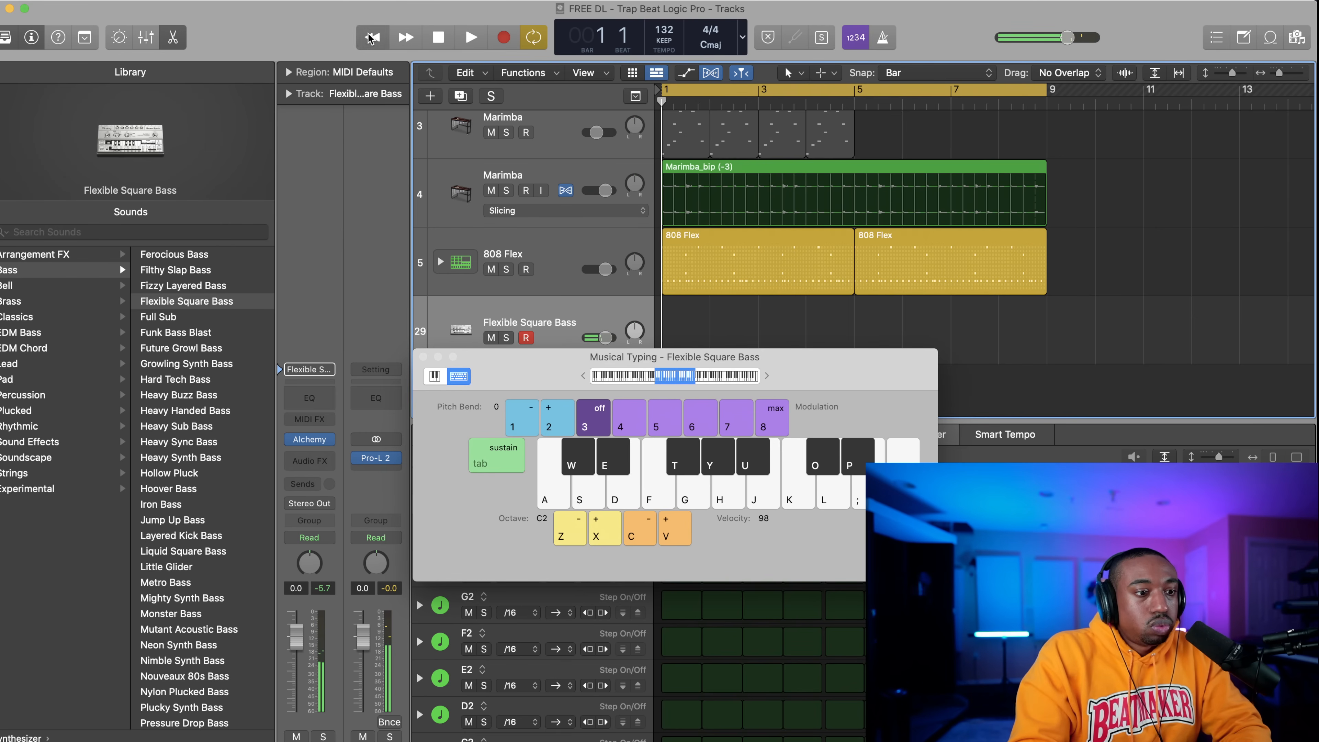
Record an eight-bar bassline with Musical Typing on the Flexible Square Bass track, starting at bar 1.
{"action": "left_click", "coordinate": [504, 37]}
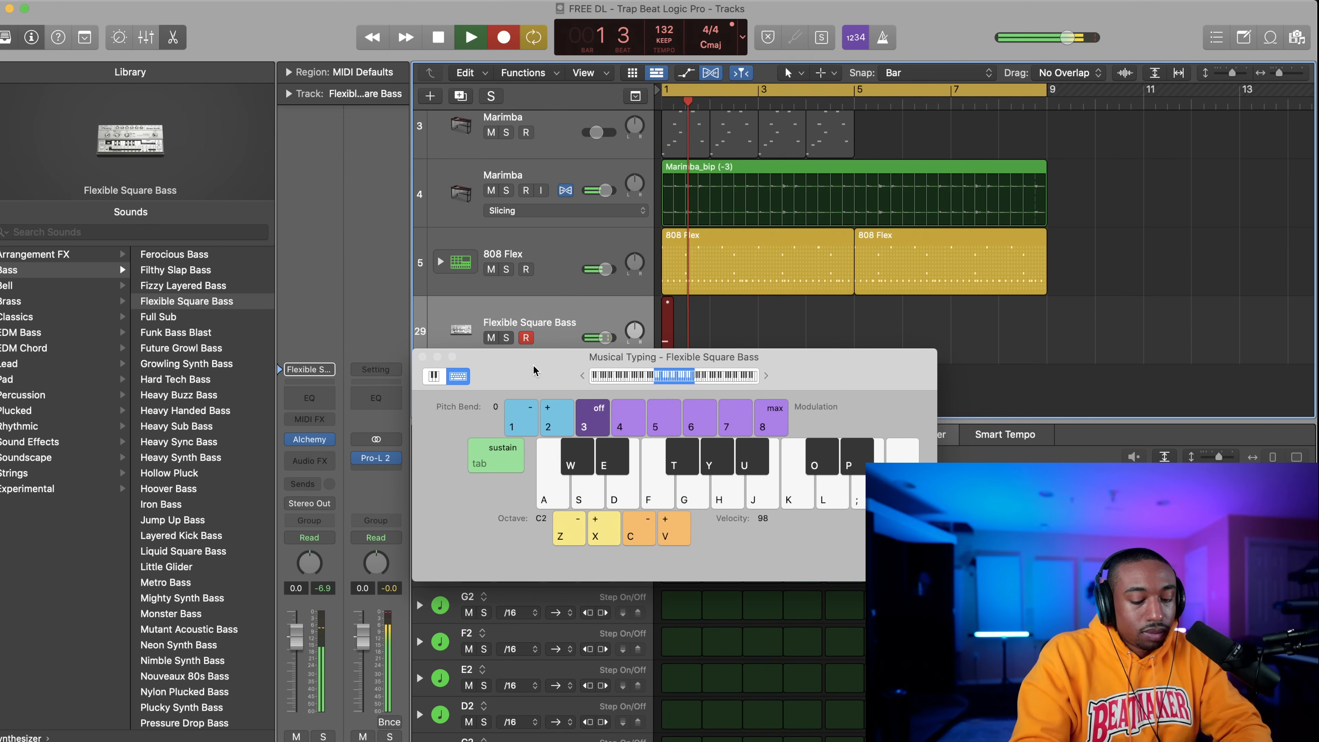
{"action": "key", "text": "j"}
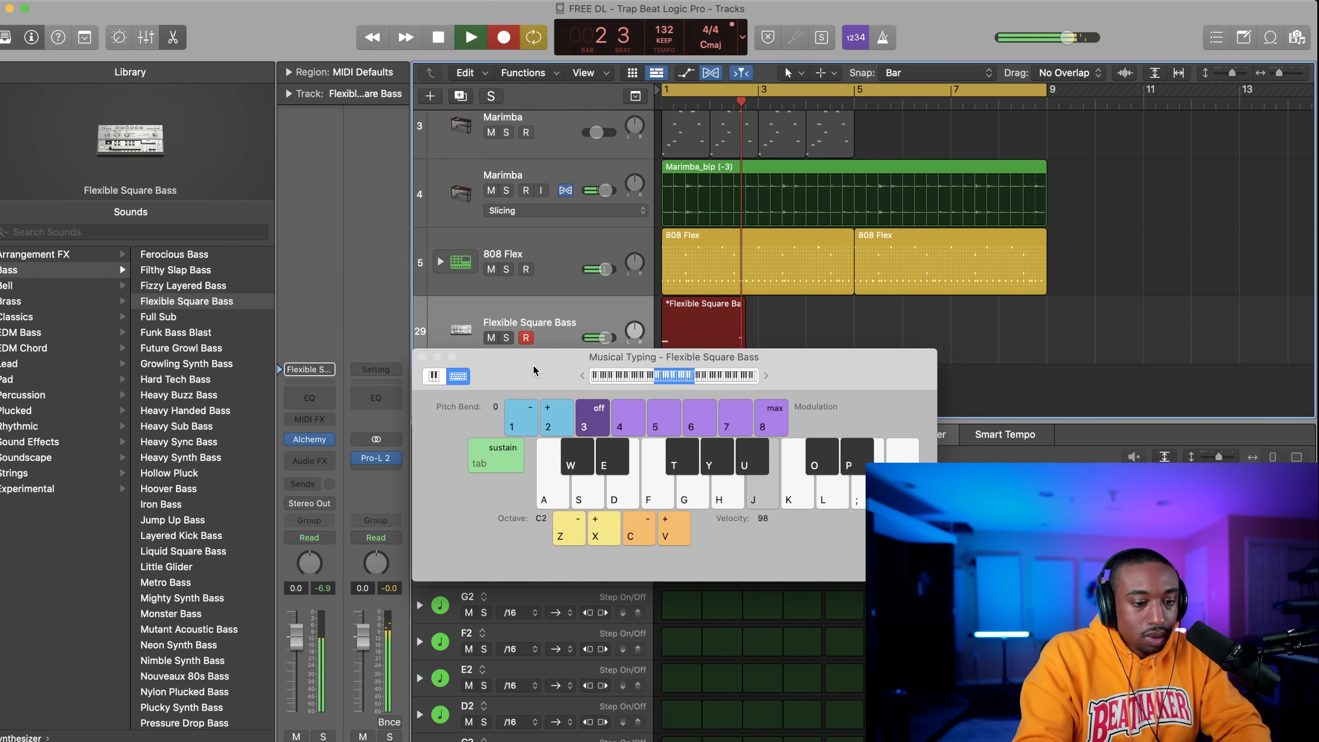
{"action": "key", "text": "f"}
{"action": "key", "text": "h"}
{"action": "key", "text": "a"}
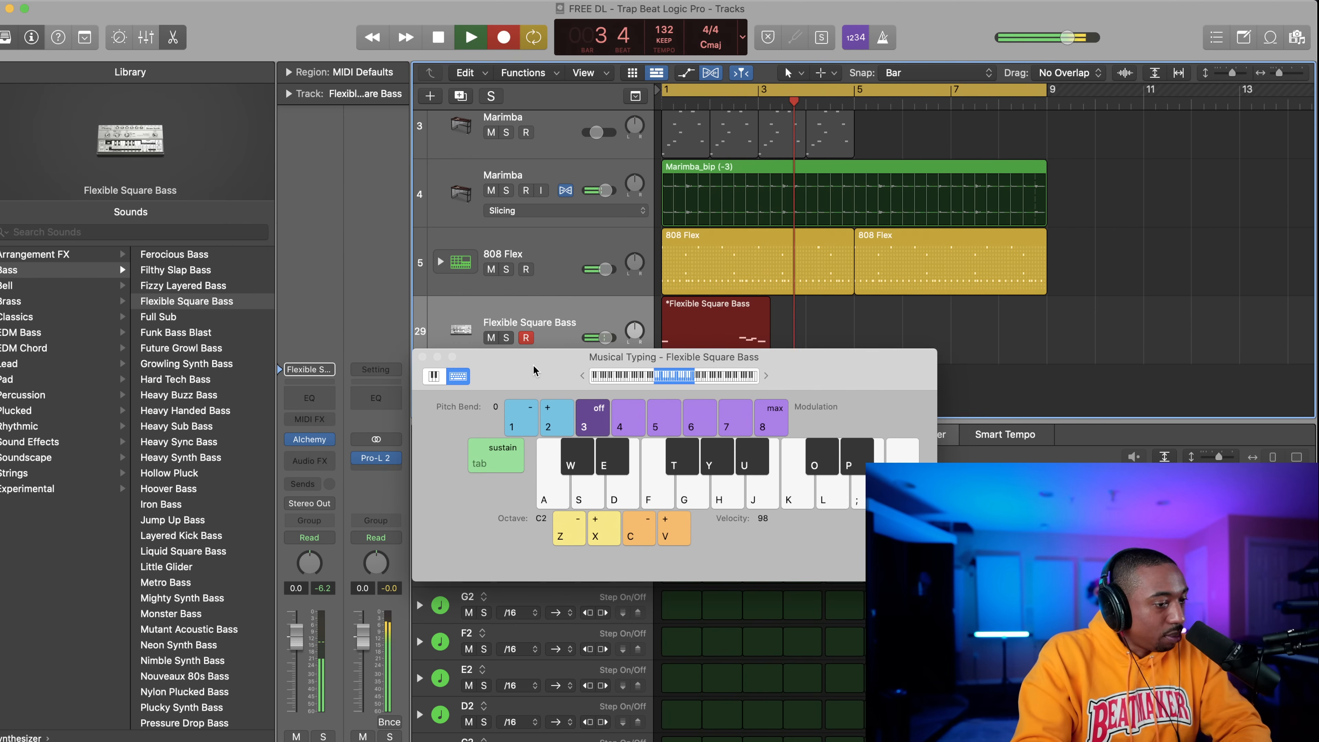
{"action": "key", "text": "l"}
{"action": "key", "text": "g"}
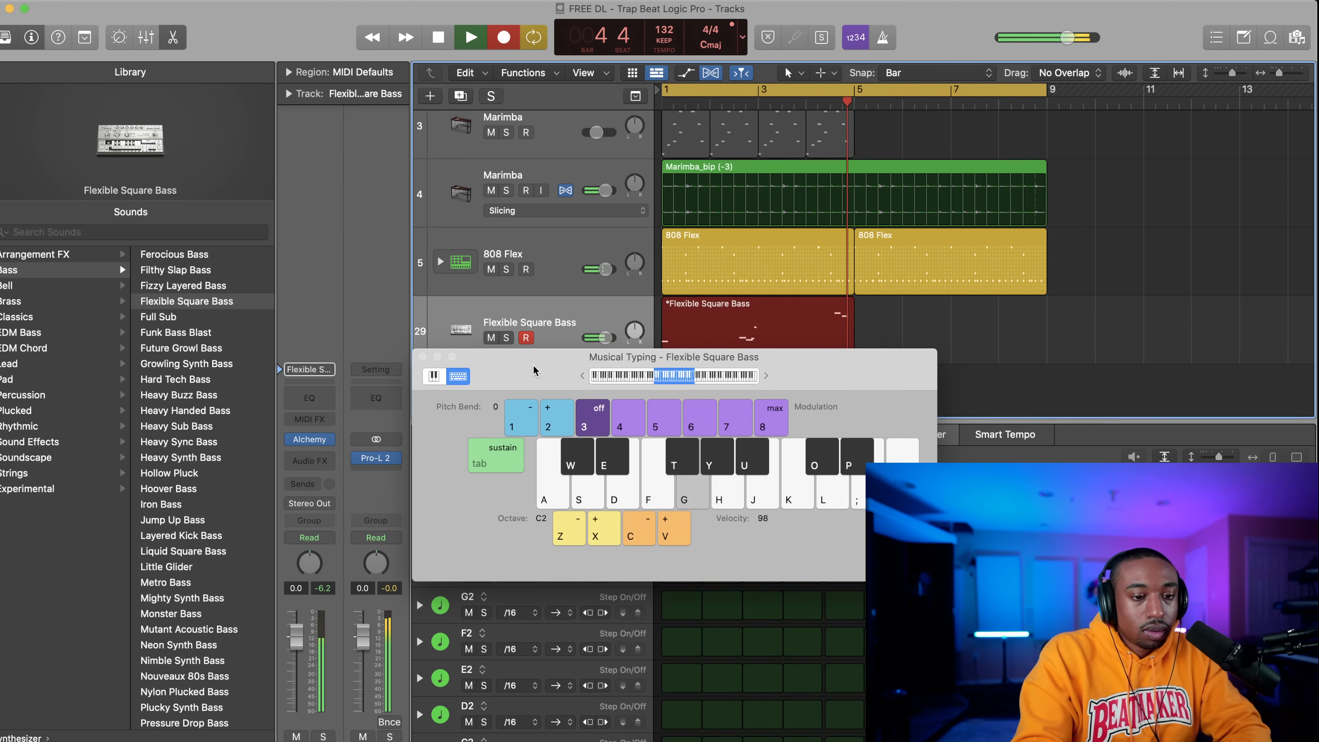
{"action": "key", "text": "a"}
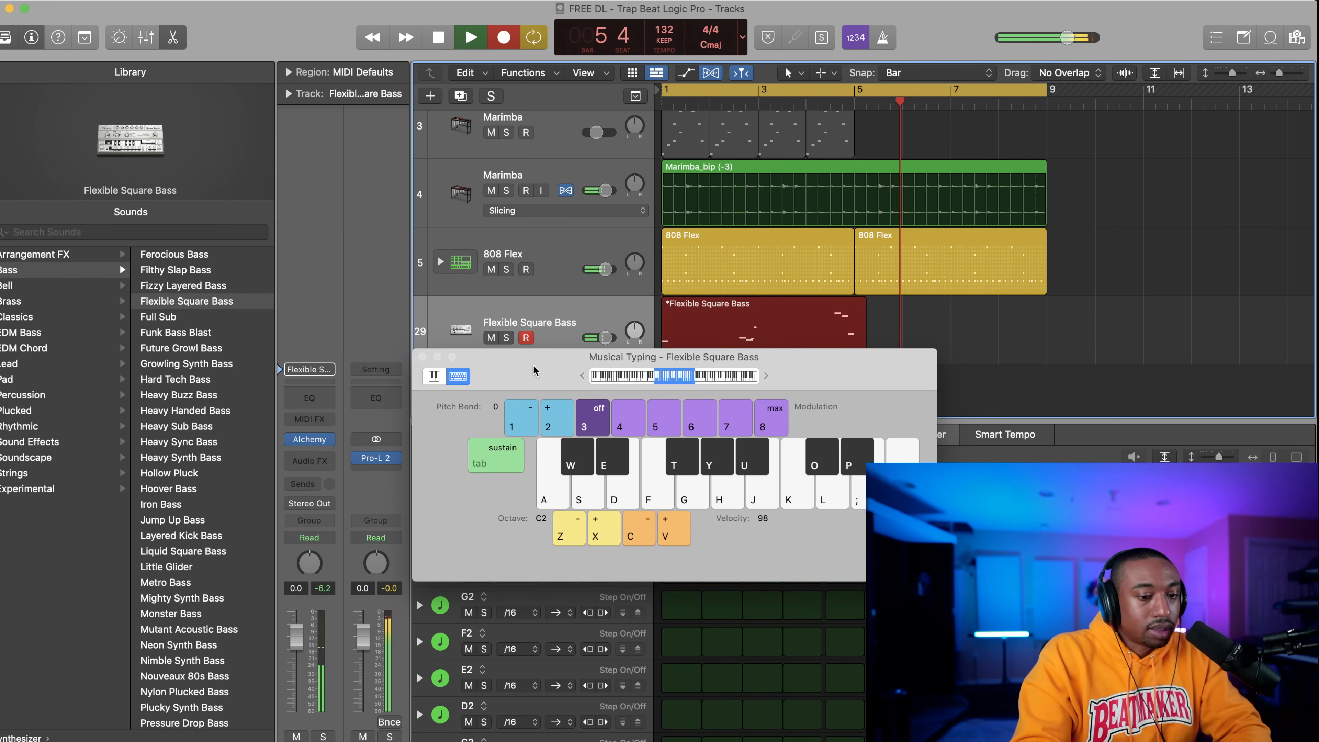
{"action": "key", "text": "j"}
{"action": "key", "text": "k"}
{"action": "key", "text": "a"}
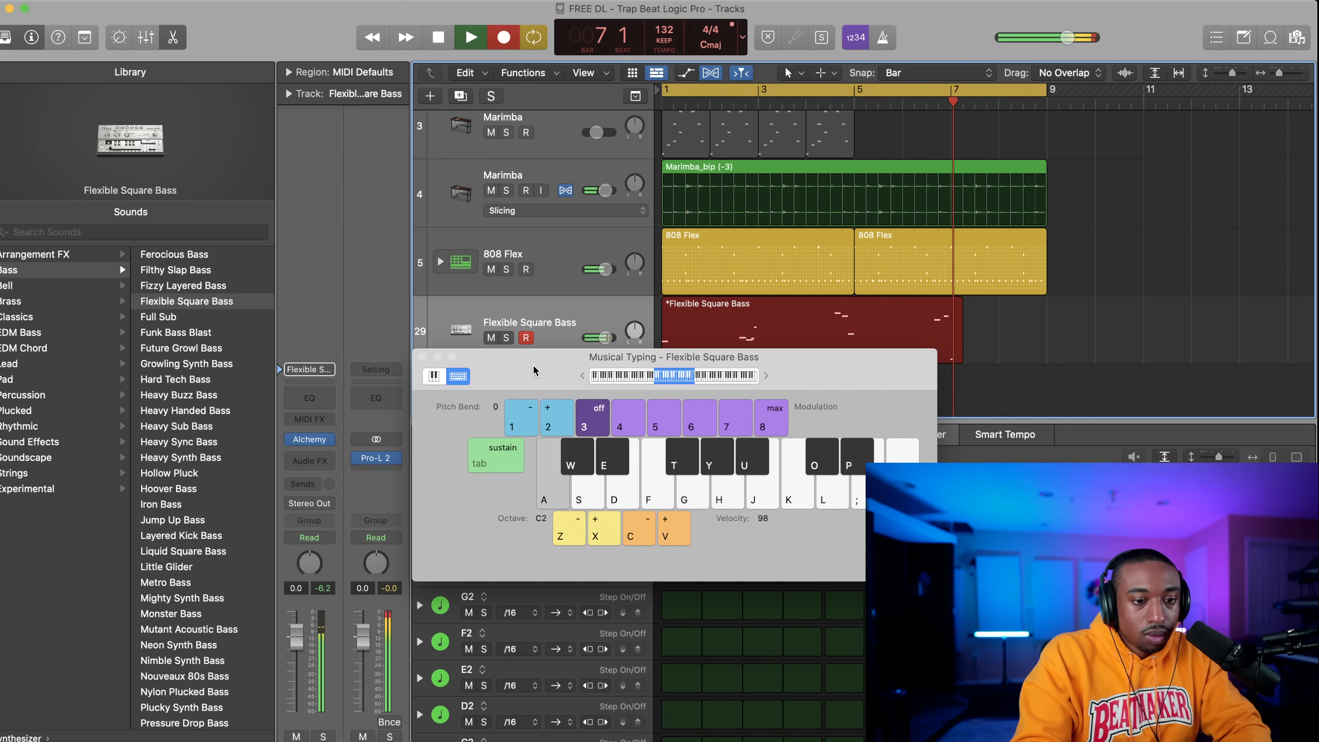
{"action": "key", "text": "h"}
{"action": "key", "text": "a"}
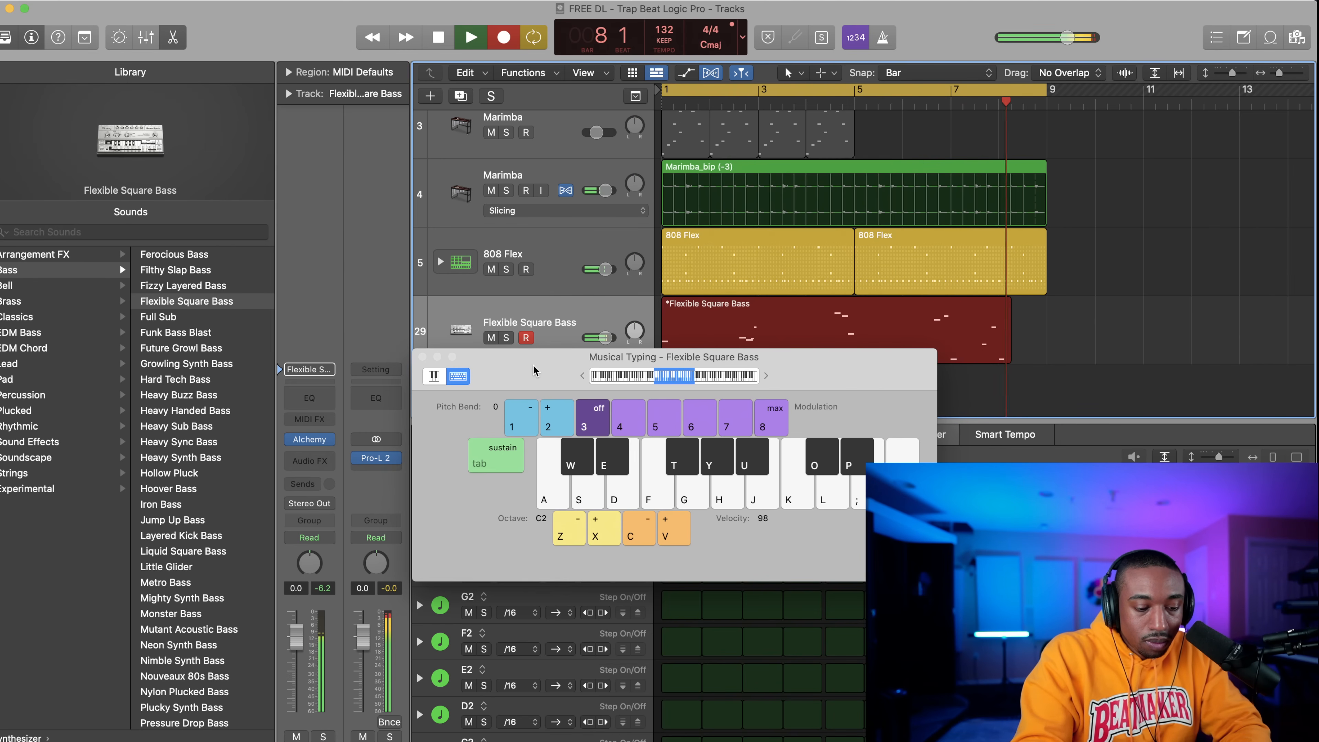
{"action": "key", "text": "d"}
{"action": "key", "text": "j"}
{"action": "key", "text": "k"}
{"action": "key", "text": "space"}
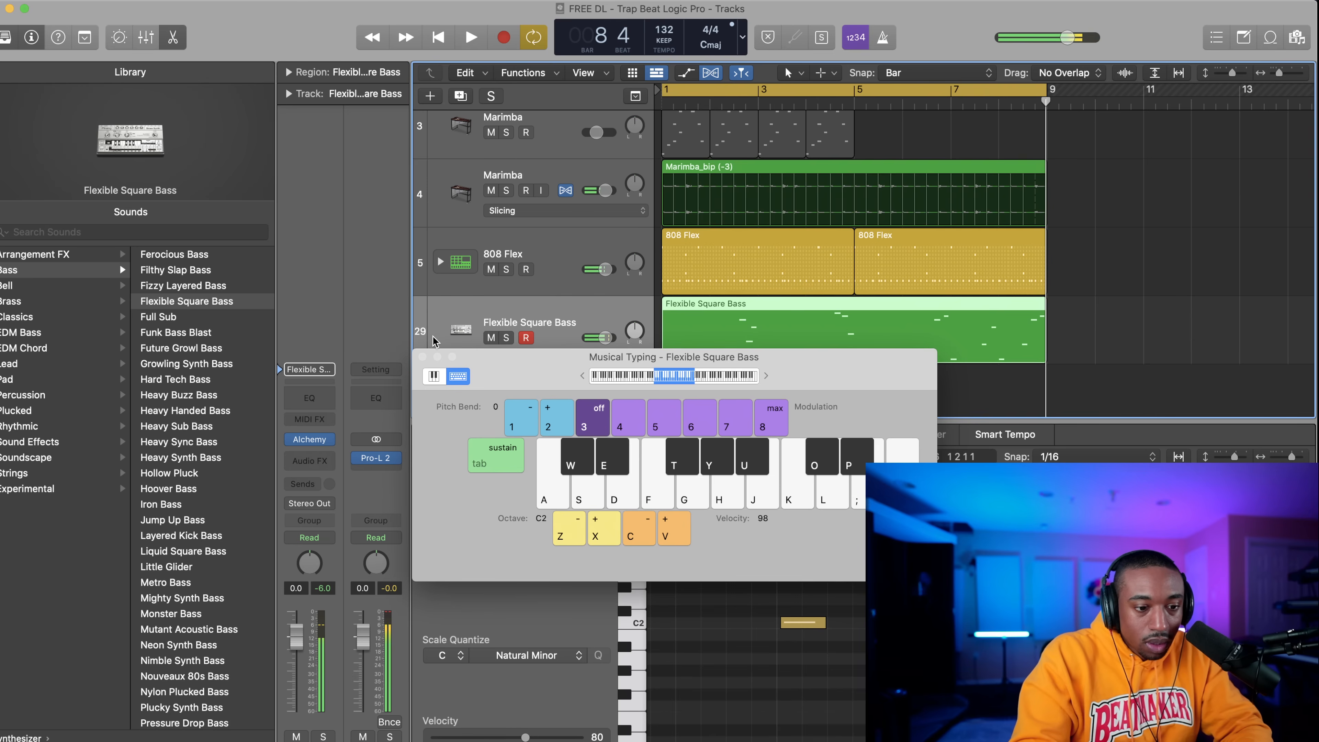
Close Musical Typing and fit the whole recorded bass region in the Piano Roll, starting playback from bar 1.
{"action": "left_click", "coordinate": [422, 357]}
{"action": "key", "text": "space"}
{"action": "scroll", "coordinate": [860, 653], "scroll_direction": "left", "scroll_amount": 10}
{"action": "key", "text": "space"}
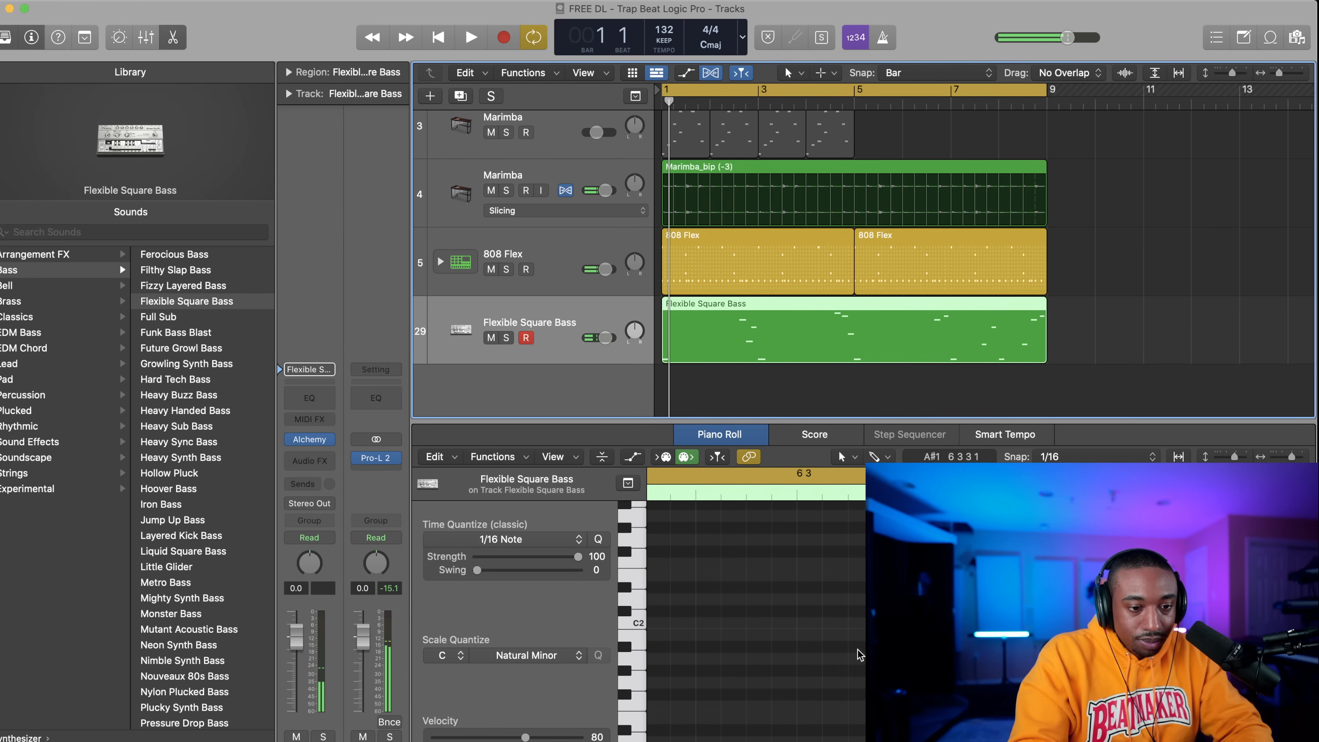
{"action": "double_click", "coordinate": [752, 338]}
{"action": "double_click", "coordinate": [737, 480]}
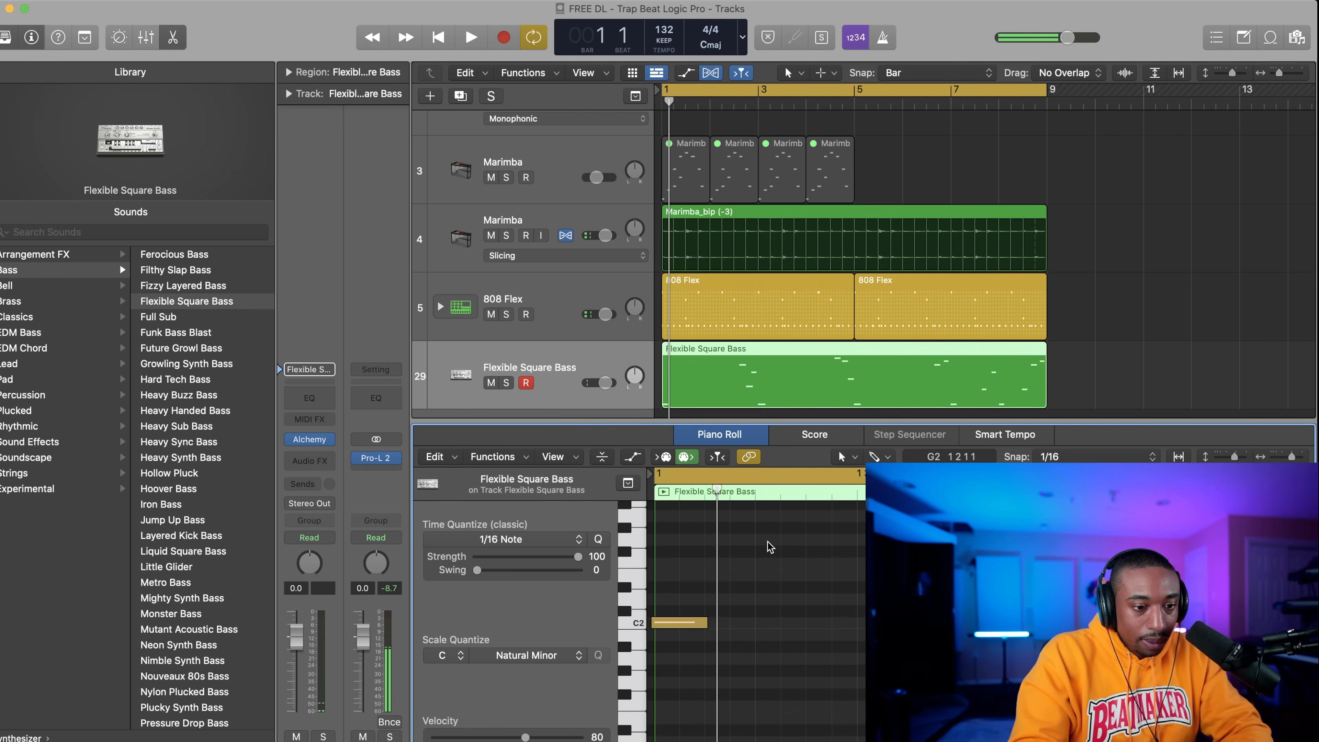
{"action": "left_click_drag", "start_coordinate": [1289, 457], "coordinate": [1272, 457]}
{"action": "key", "text": "space"}
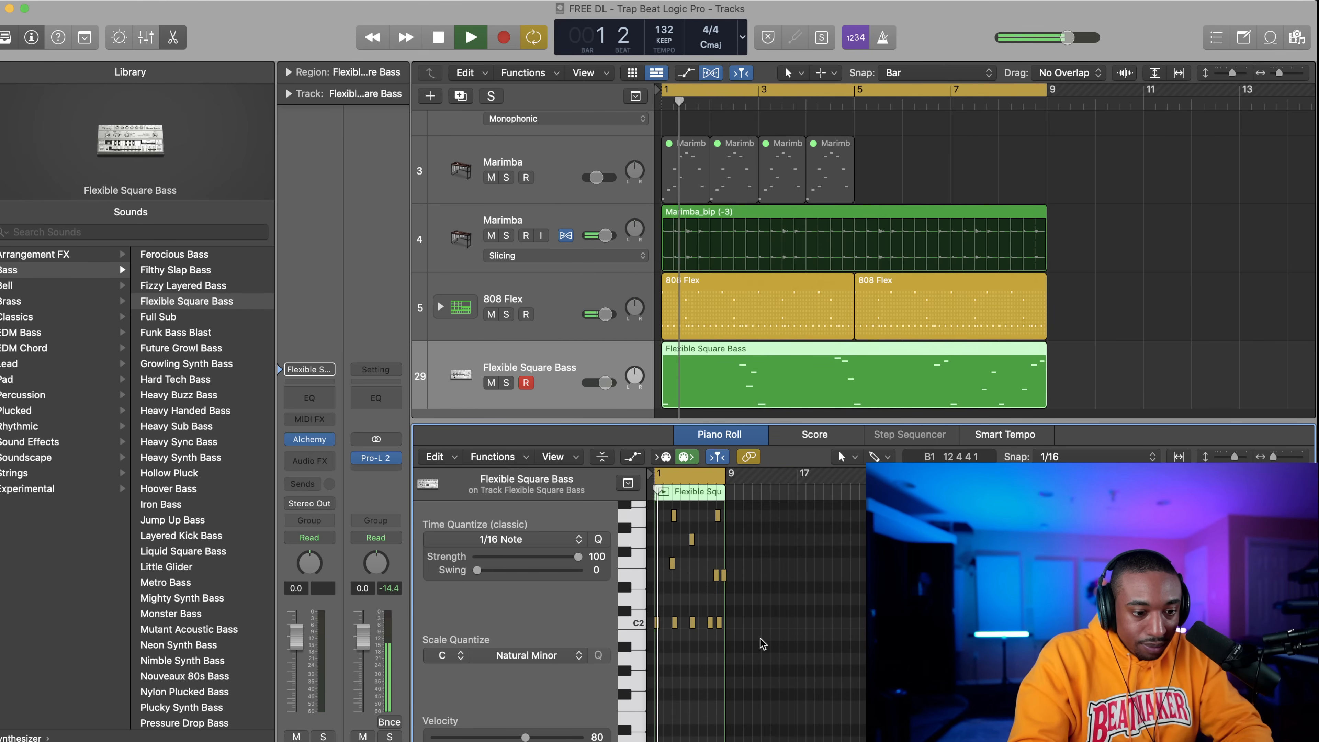
Raise the five C2 bass notes one semitone to C#2 and play back the result.
{"action": "key", "text": "space"}
{"action": "left_click_drag", "start_coordinate": [759, 644], "coordinate": [707, 613]}
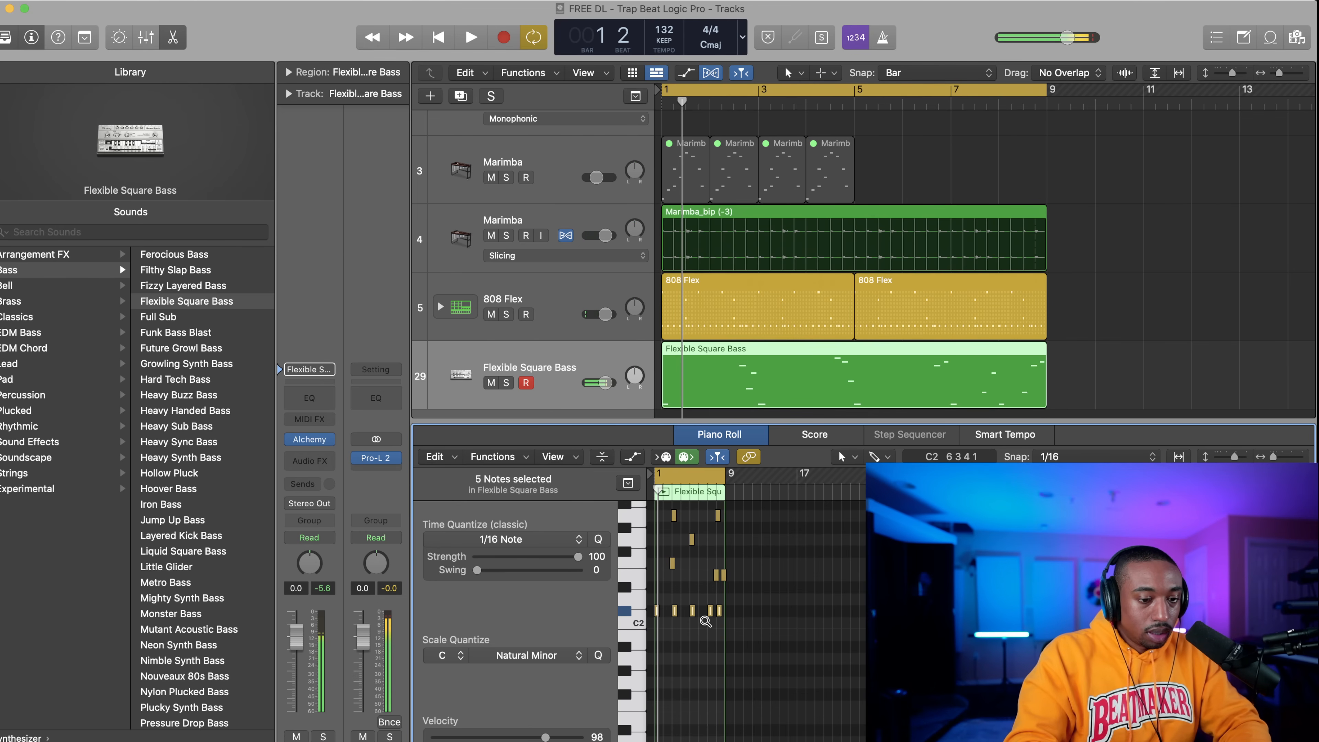
{"action": "key", "text": "space"}
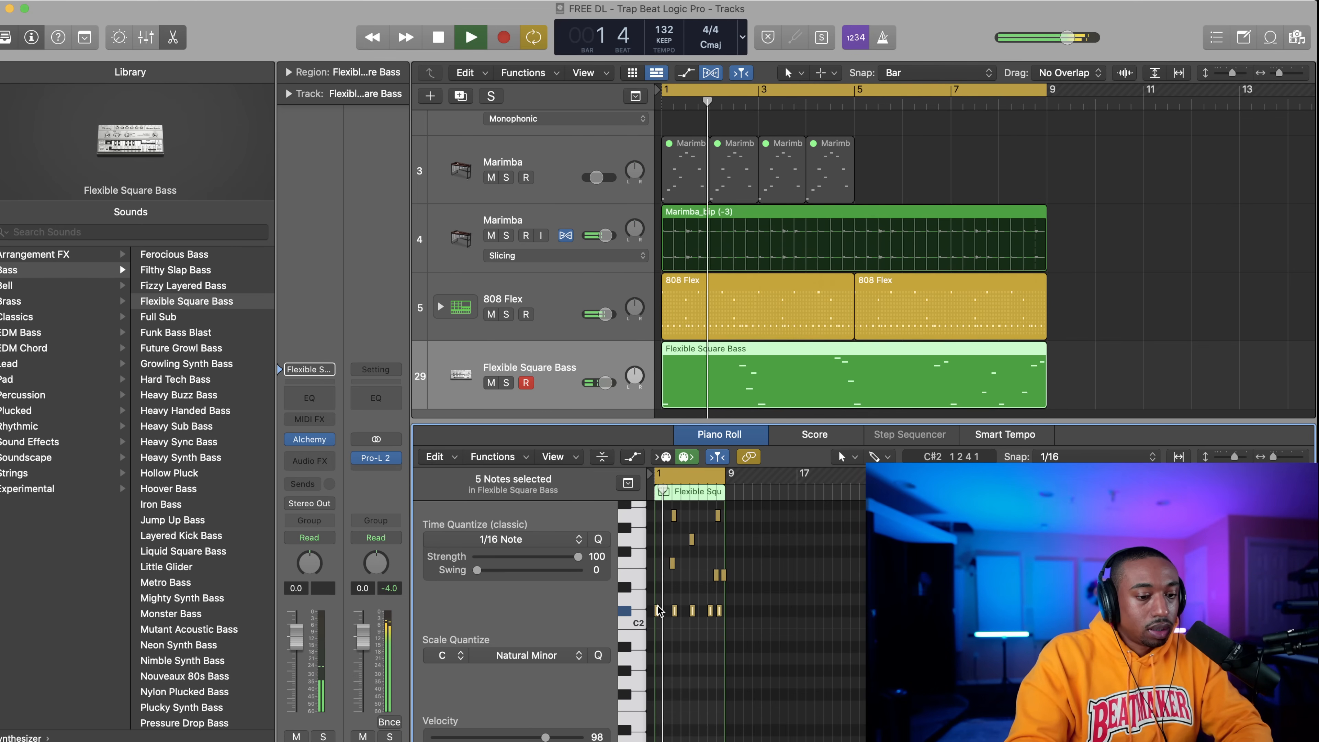
{"action": "scroll", "coordinate": [673, 605], "scroll_direction": "up", "scroll_amount": 10}
{"action": "scroll", "coordinate": [672, 605], "scroll_direction": "down", "scroll_amount": 10}
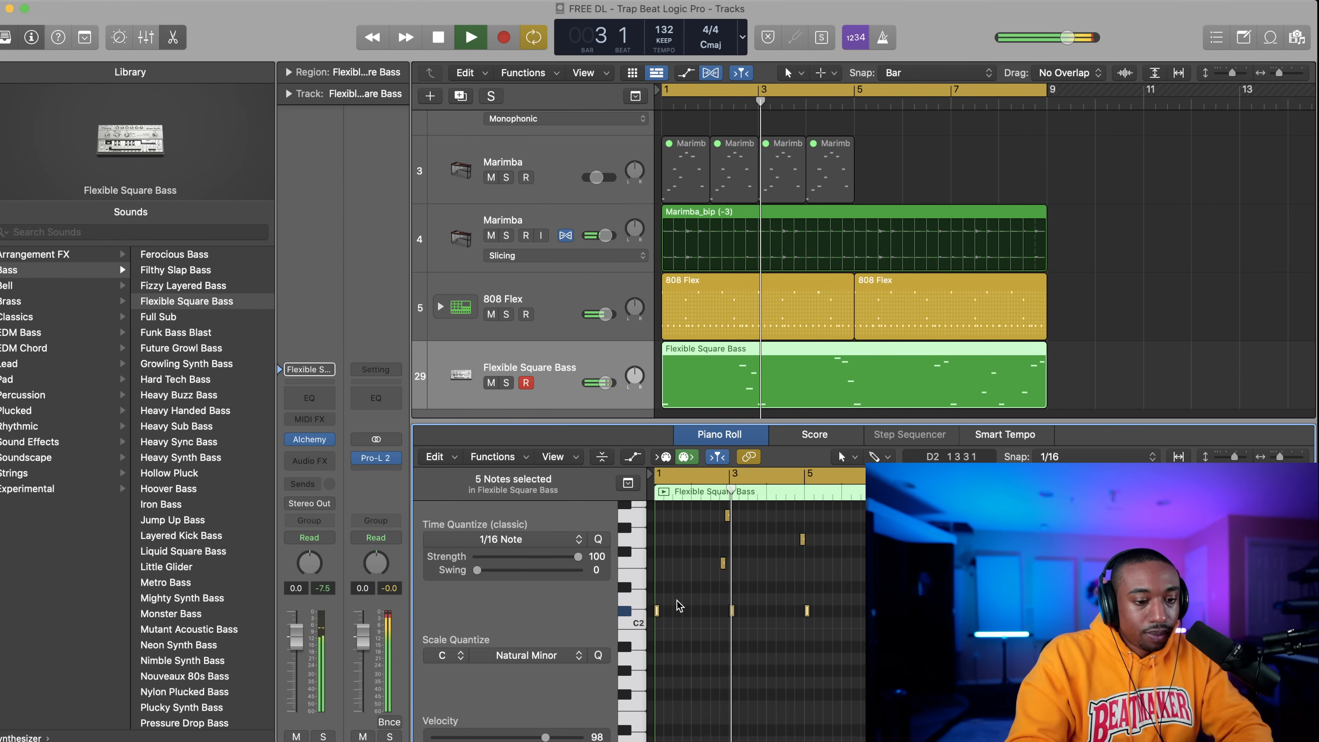
{"action": "key", "text": "space"}
Lower the five C#2 bass notes three semitones to A#1 and listen to the bassline with the beat.
{"action": "left_click", "coordinate": [634, 635]}
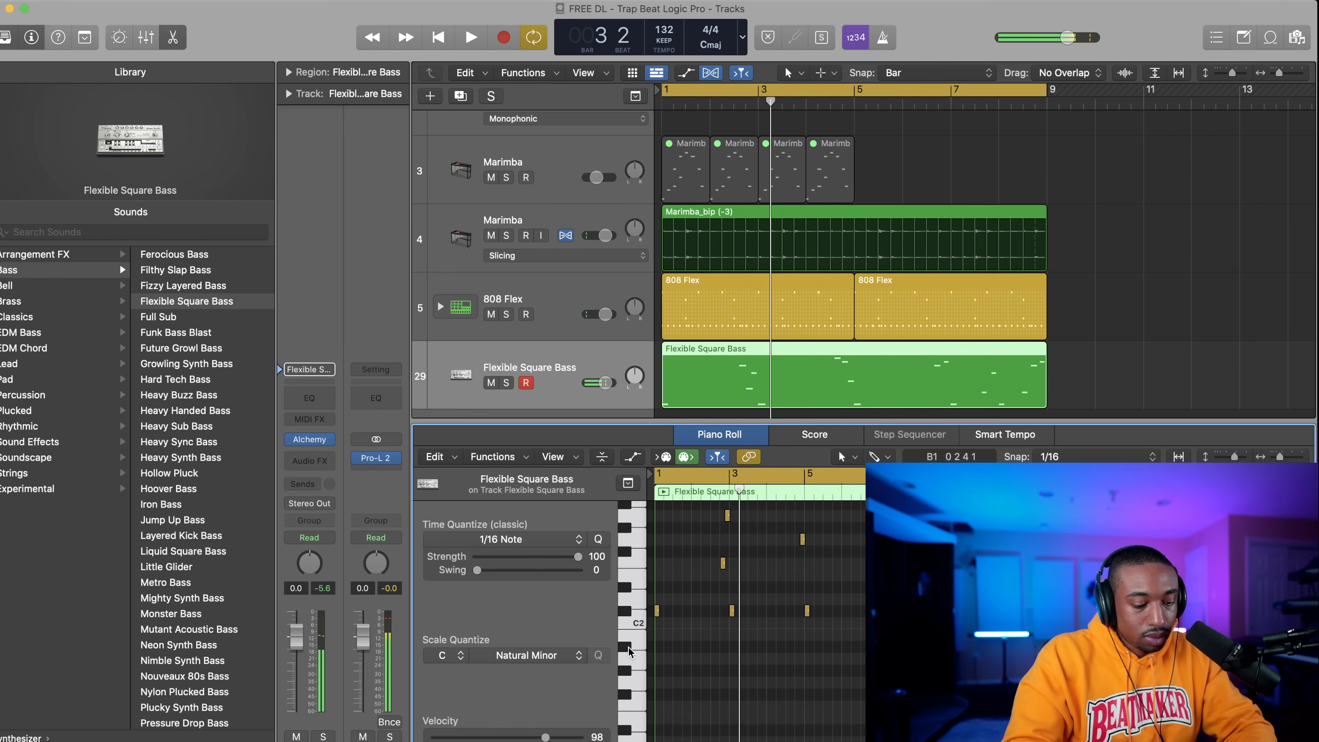
{"action": "left_click", "coordinate": [634, 610]}
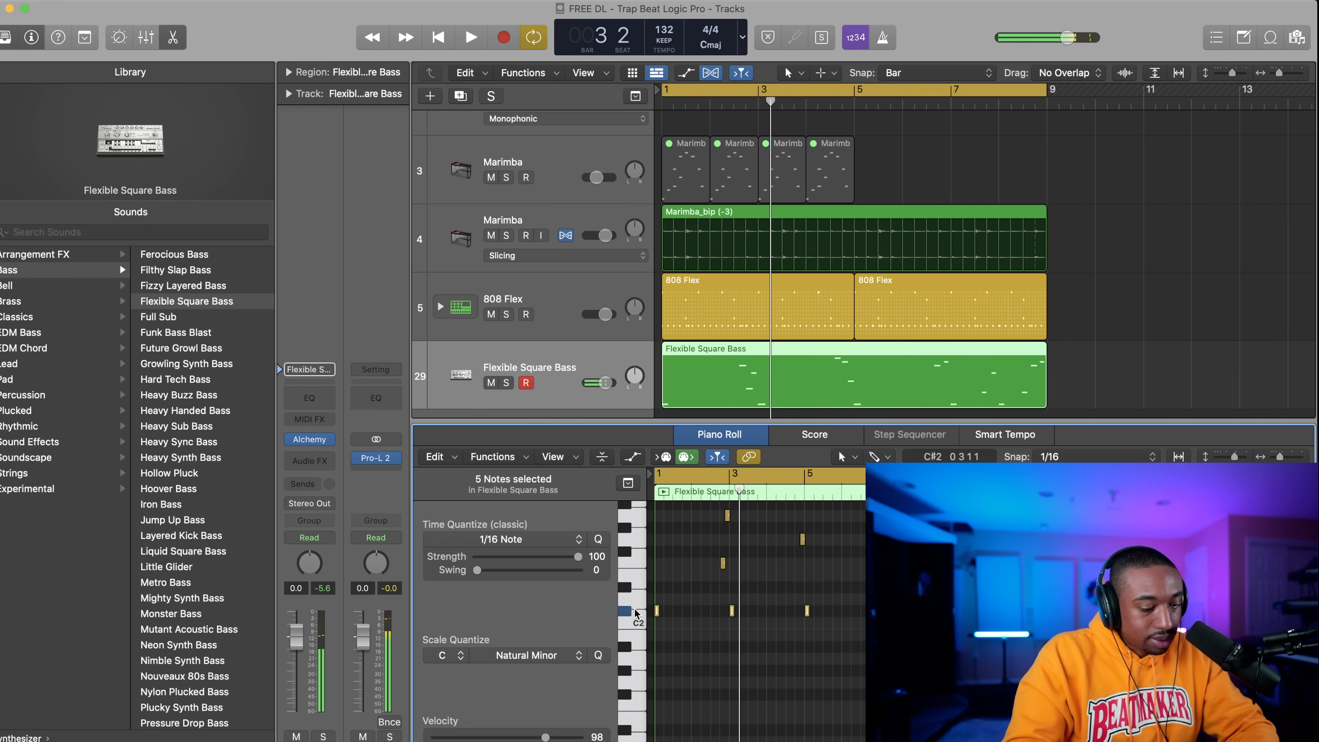
{"action": "key", "text": "alt+Down"}
{"action": "key", "text": "alt+Down"}
{"action": "key", "text": "alt+Down"}
{"action": "key", "text": "space"}
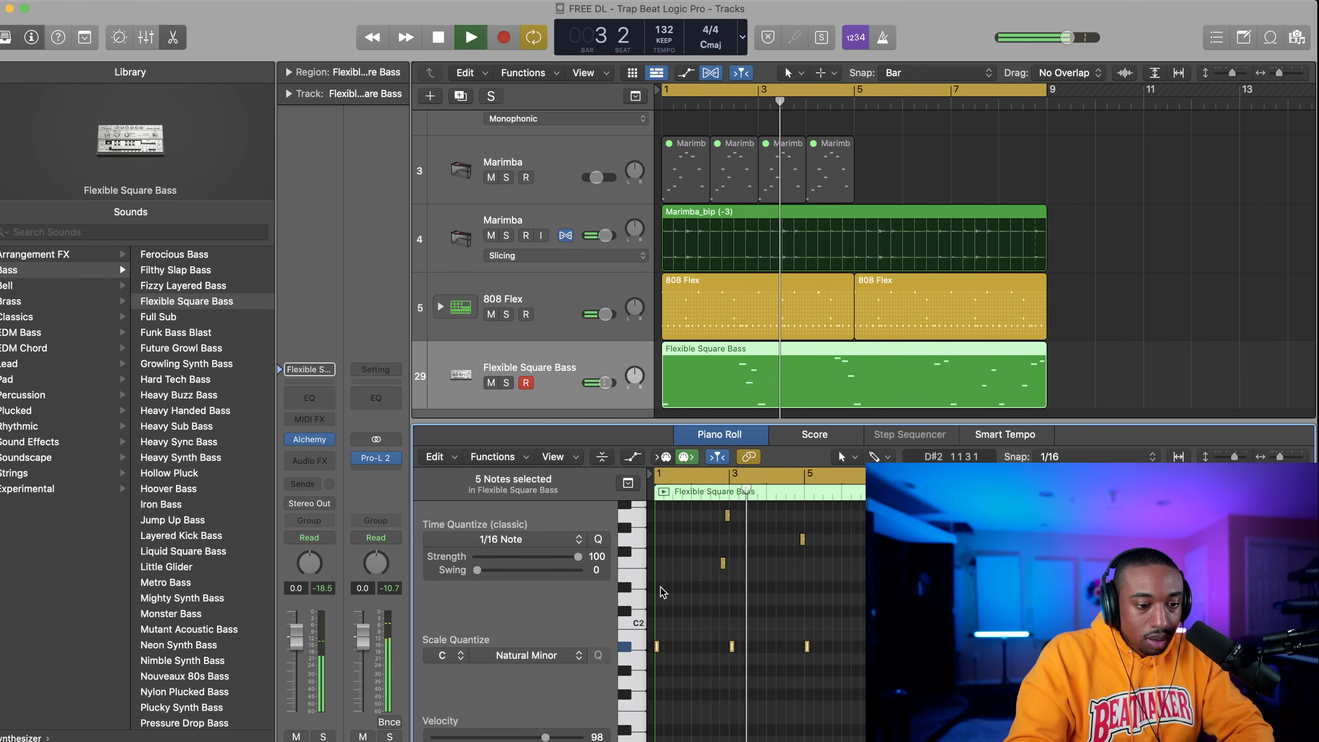
{"action": "left_click", "coordinate": [746, 602]}
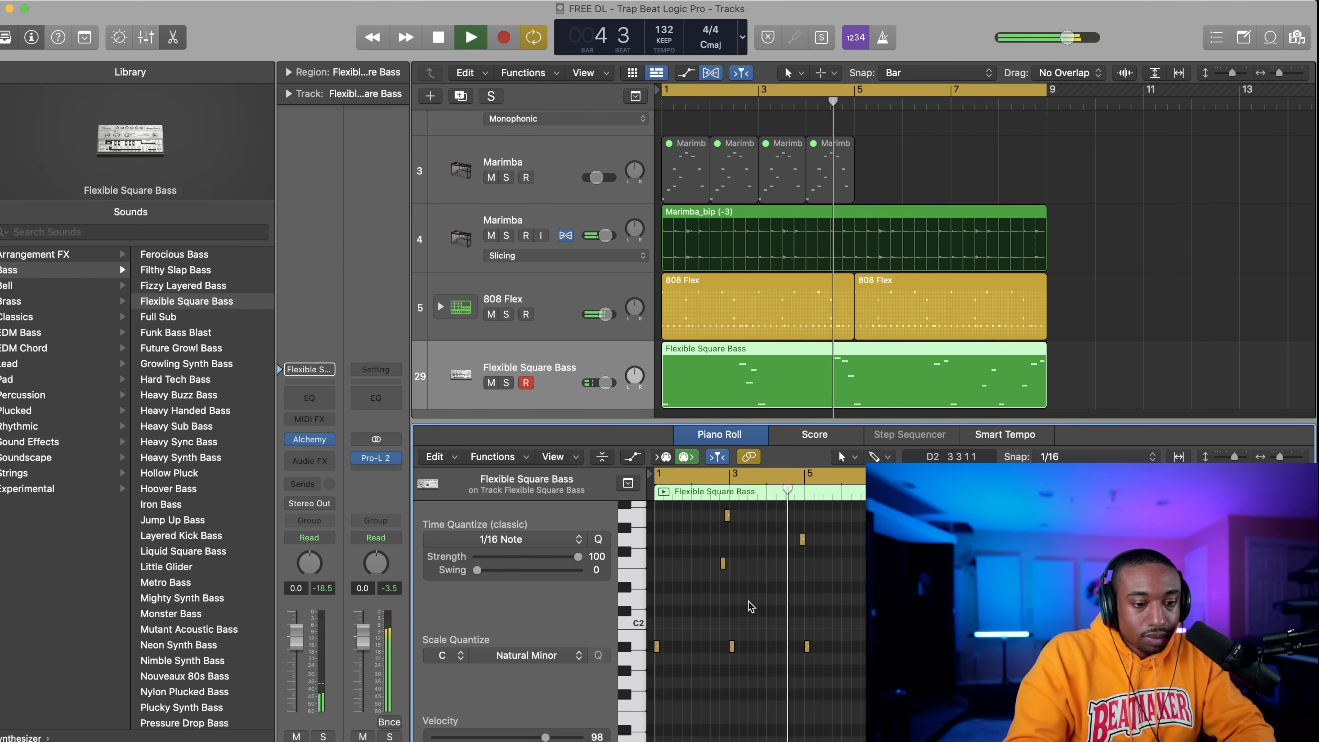
{"action": "key", "text": "space"}
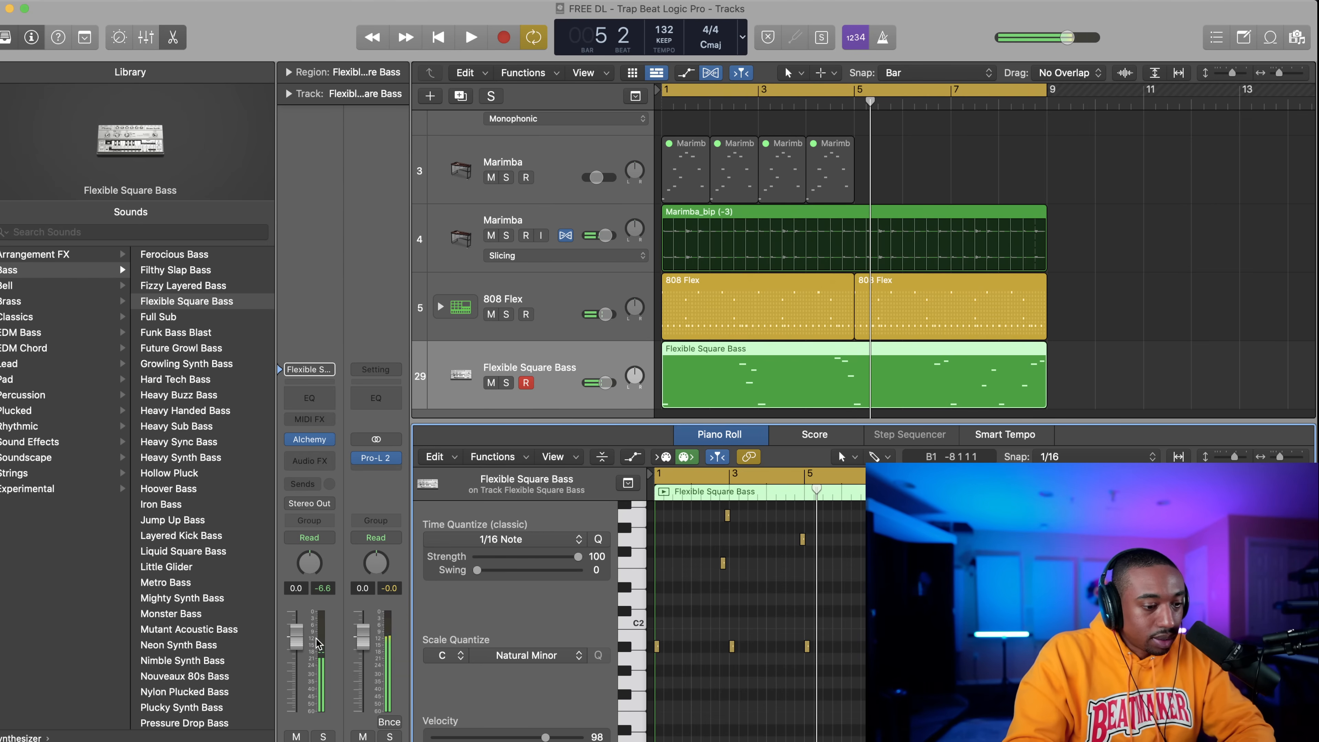
During playback, set the Flexible Square Bass volume to -3.1 dB and the 808 Flex volume to -3.6 dB.
{"action": "key", "text": "space"}
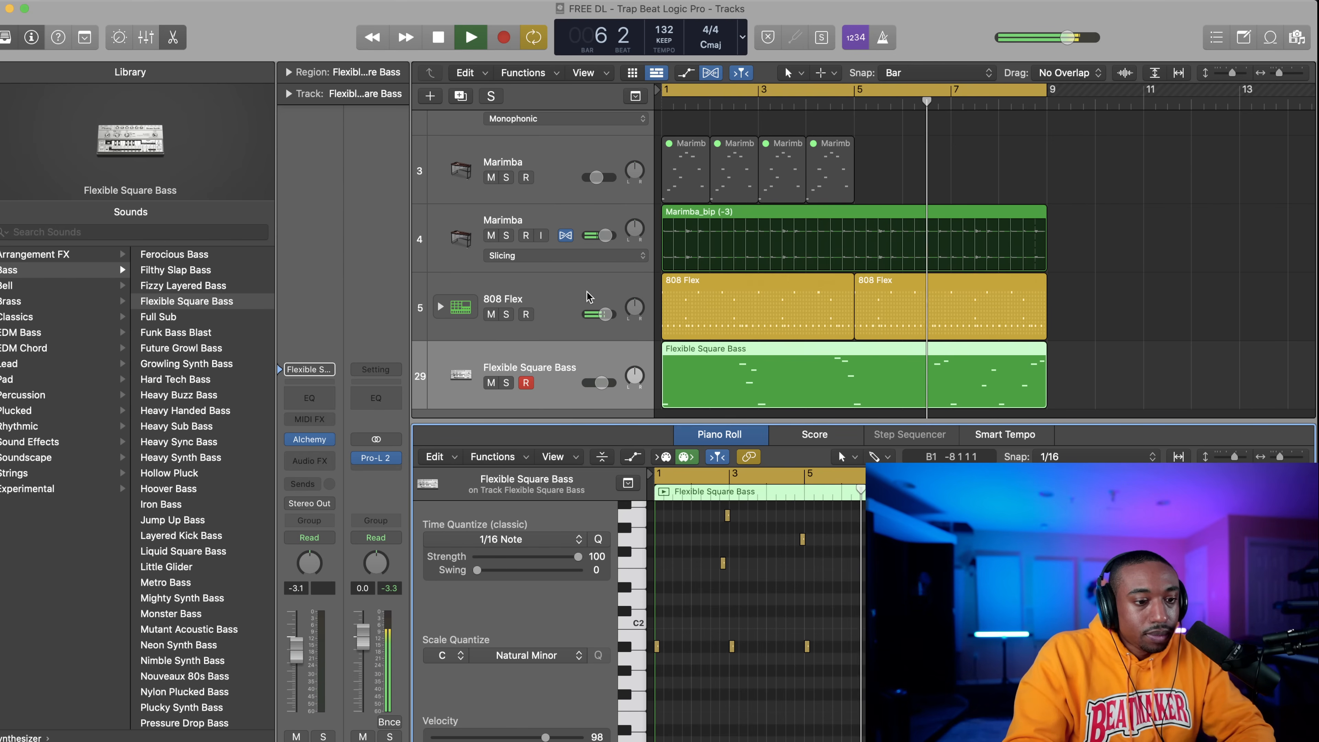
{"action": "left_click_drag", "start_coordinate": [605, 314], "coordinate": [601, 314]}
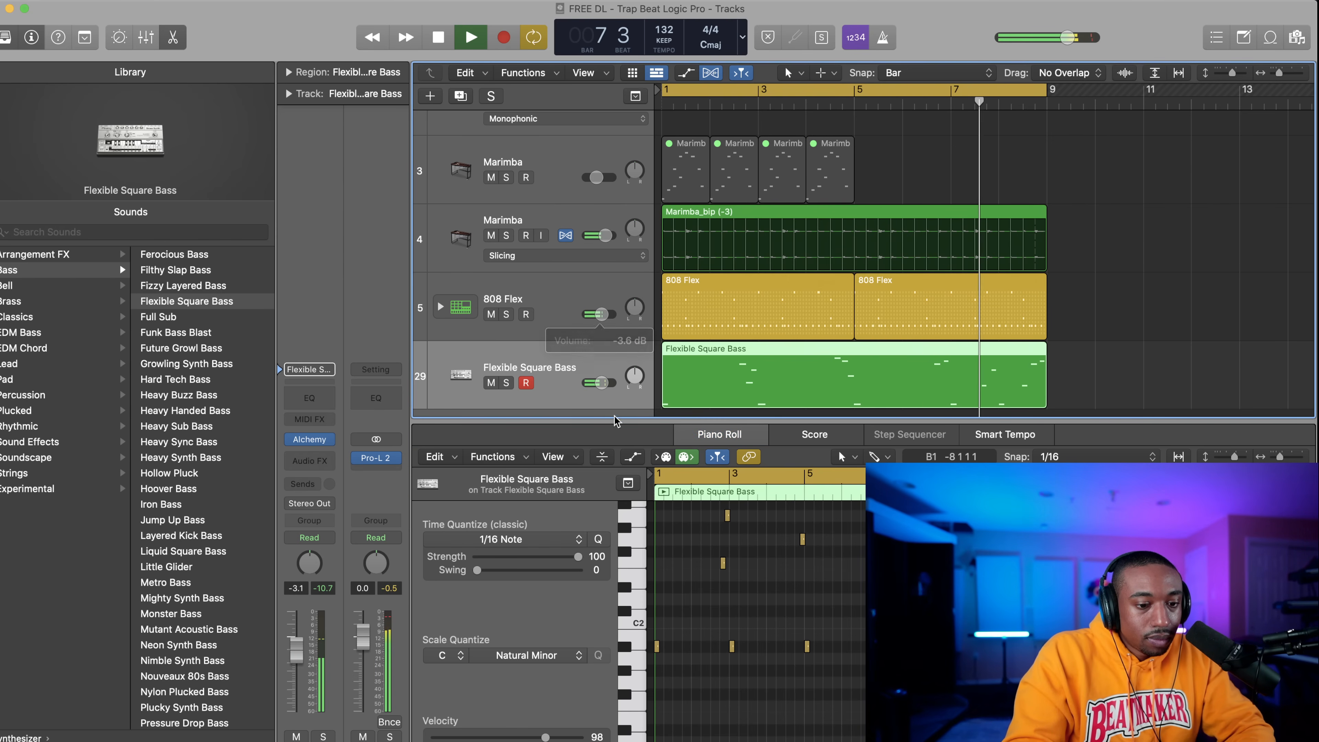
Quantize all notes in the Flexible Square Bass region to 1/16 notes.
{"action": "scroll", "coordinate": [766, 581], "scroll_direction": "up", "scroll_amount": 1}
{"action": "scroll", "coordinate": [768, 586], "scroll_direction": "up", "scroll_amount": 1}
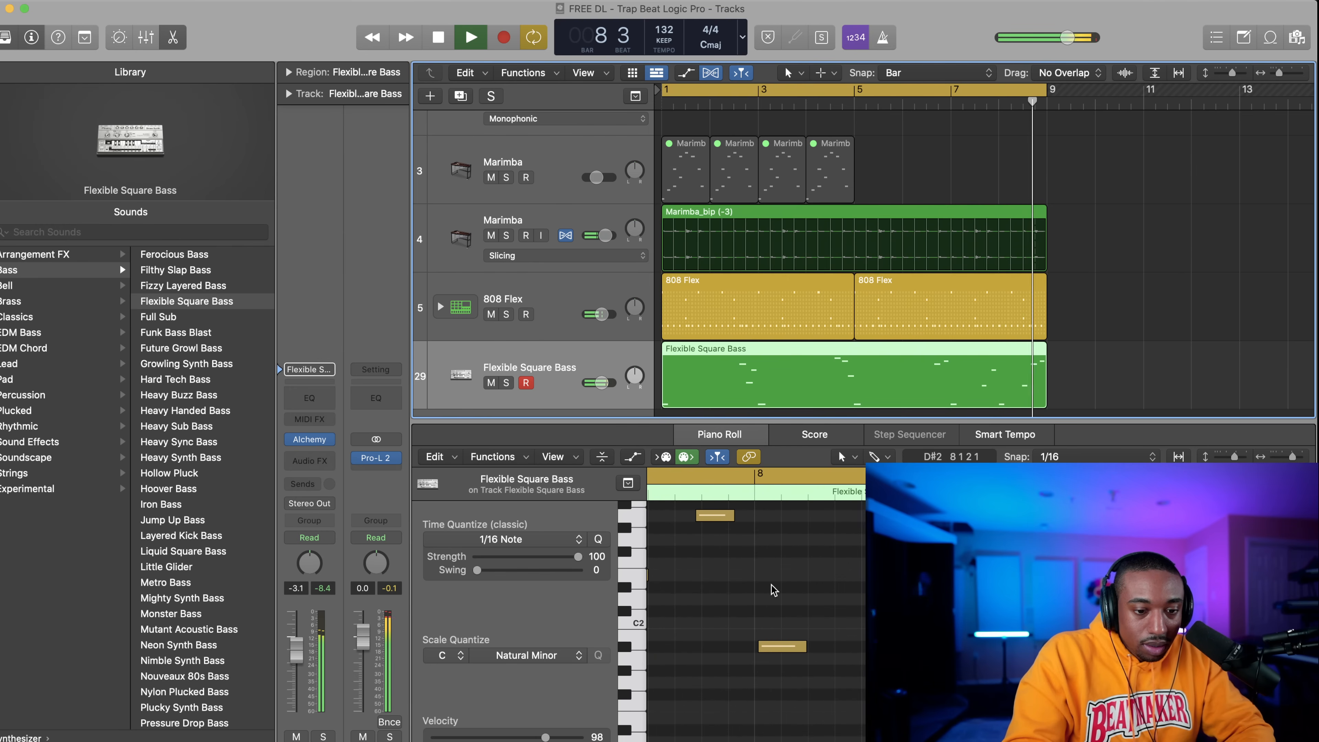
{"action": "left_click", "coordinate": [697, 594]}
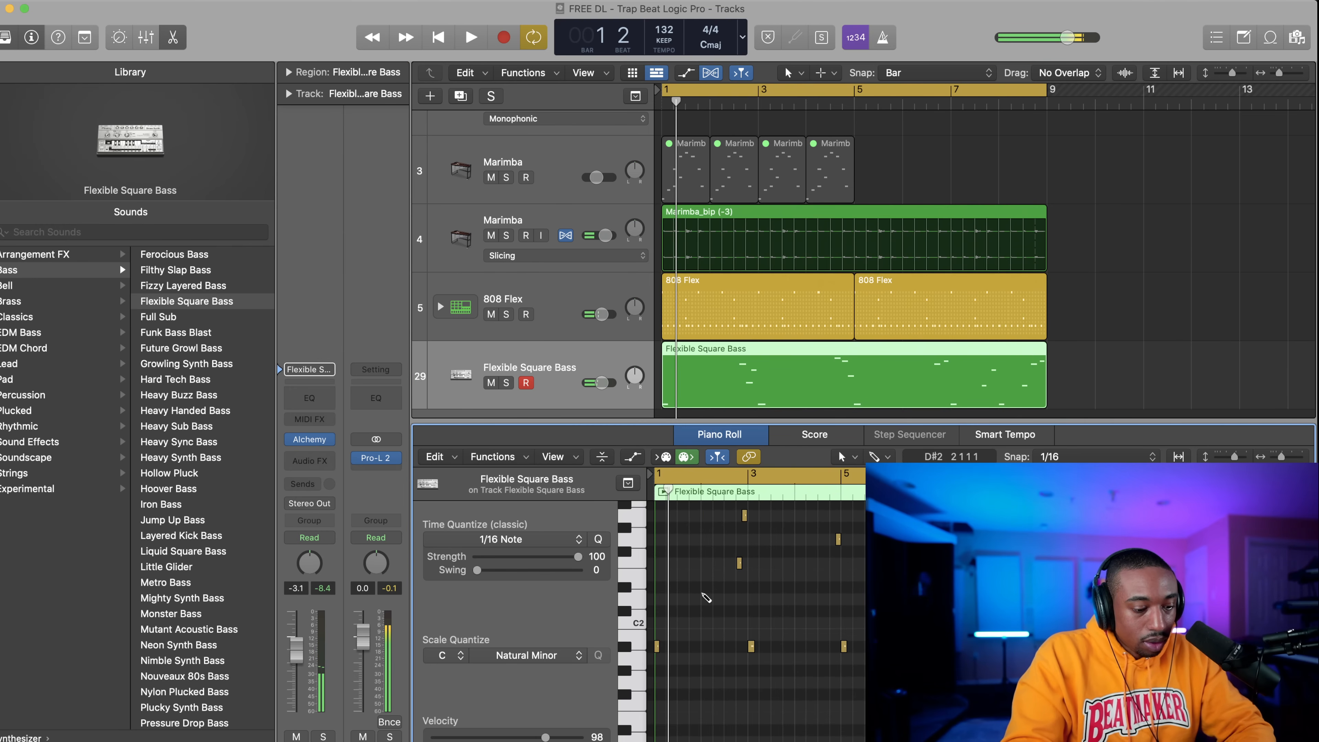
{"action": "key", "text": "super+a"}
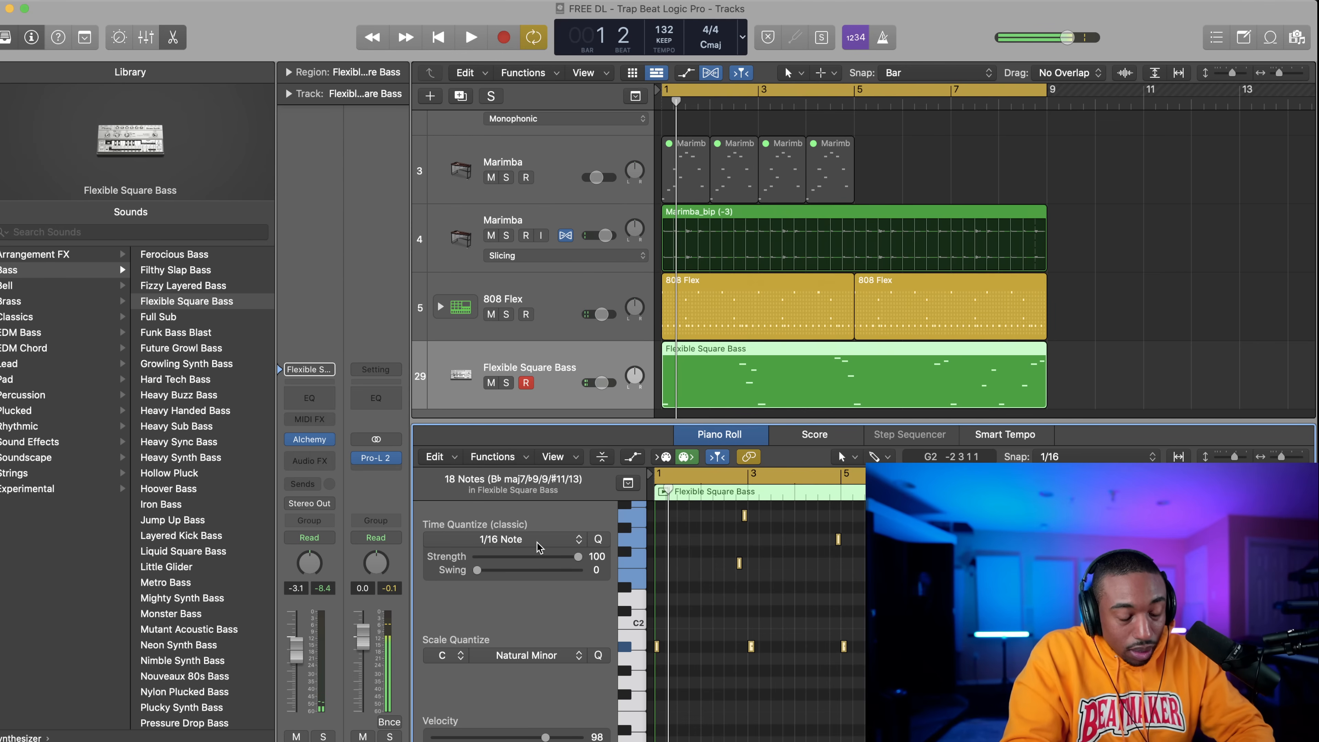
{"action": "left_click", "coordinate": [599, 540]}
{"action": "left_click", "coordinate": [736, 567]}
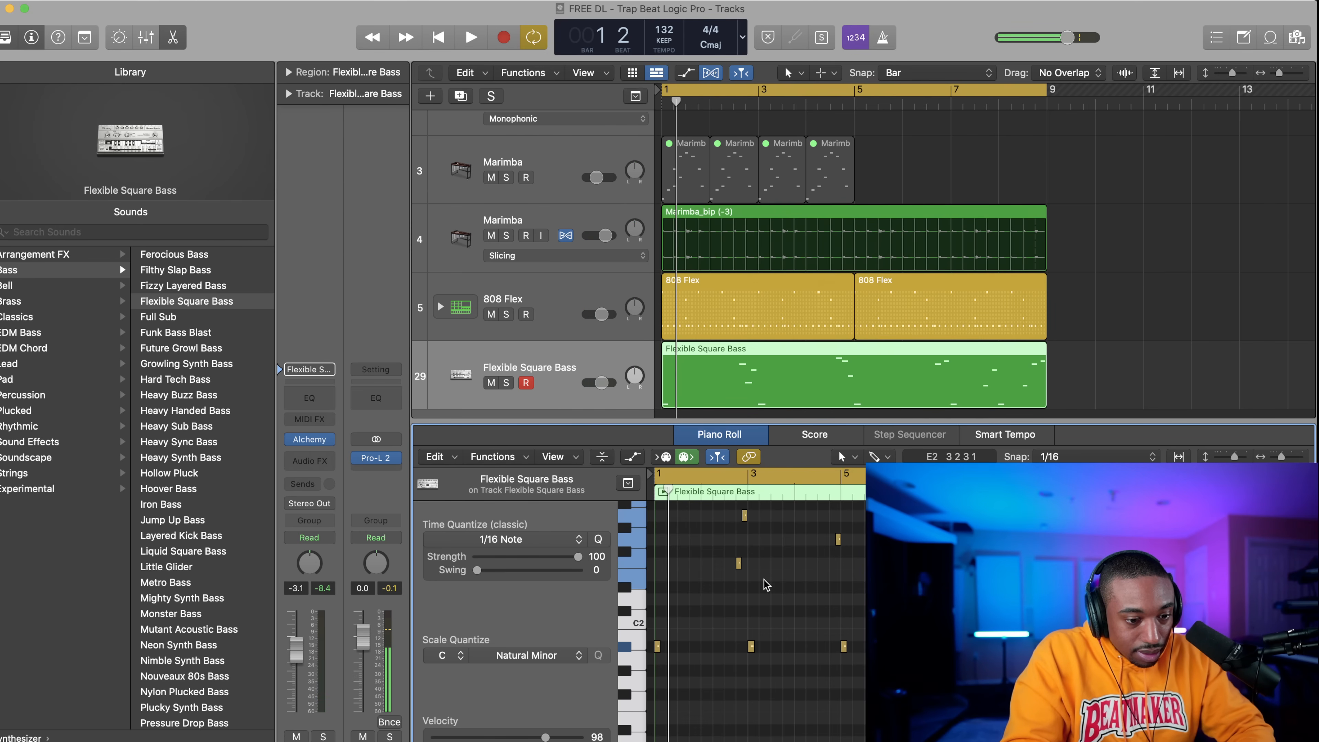
Play back the quantized bassline and audition the A2 pitch on the Piano Roll keyboard.
{"action": "key", "text": "space"}
{"action": "scroll", "coordinate": [850, 619], "scroll_direction": "up", "scroll_amount": 1}
{"action": "scroll", "coordinate": [851, 621], "scroll_direction": "up", "scroll_amount": 1}
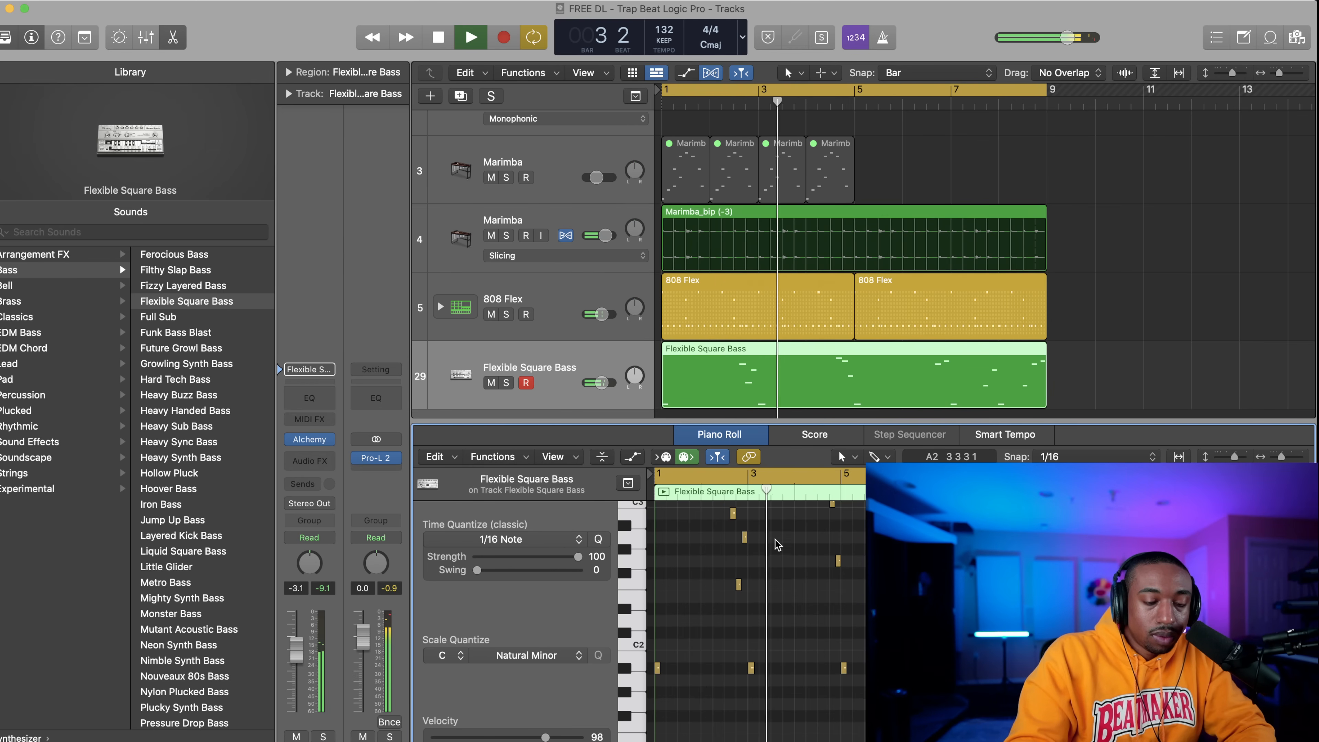
{"action": "key", "text": "space"}
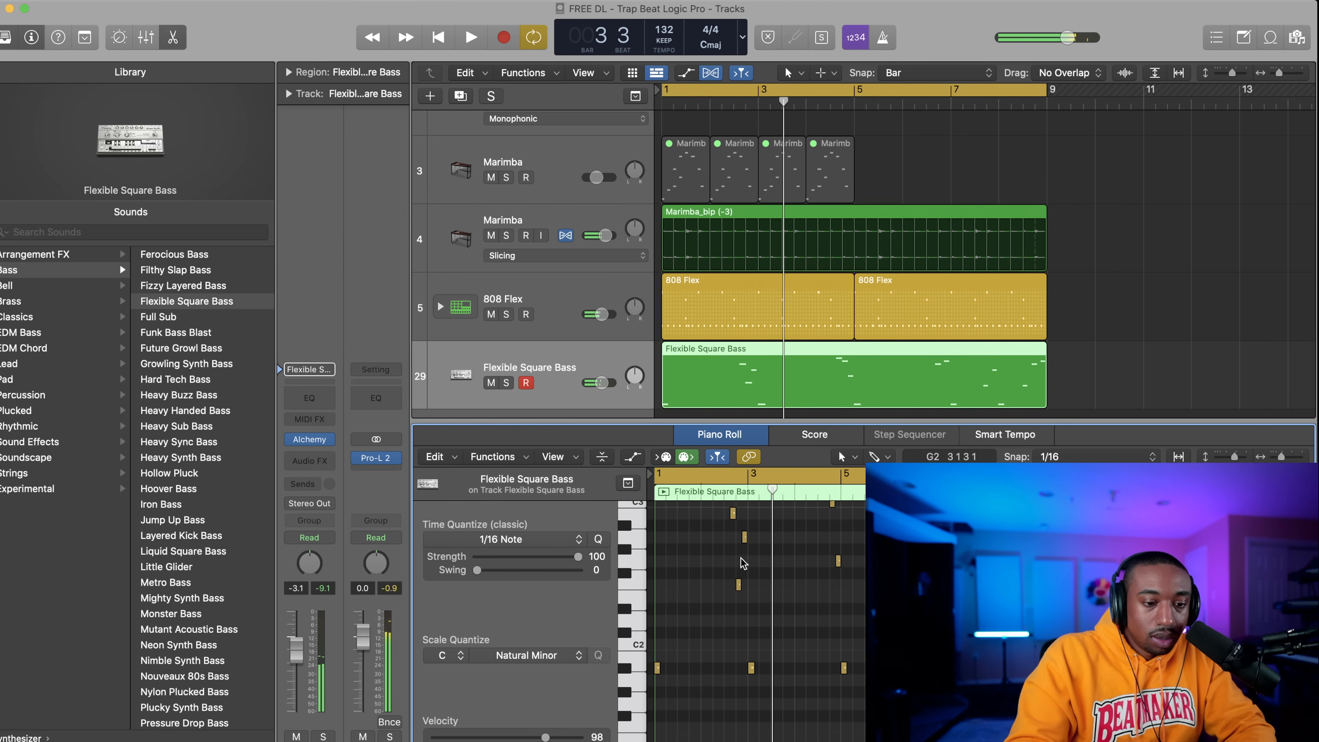
{"action": "left_click", "coordinate": [635, 540]}
{"action": "key", "text": "space"}
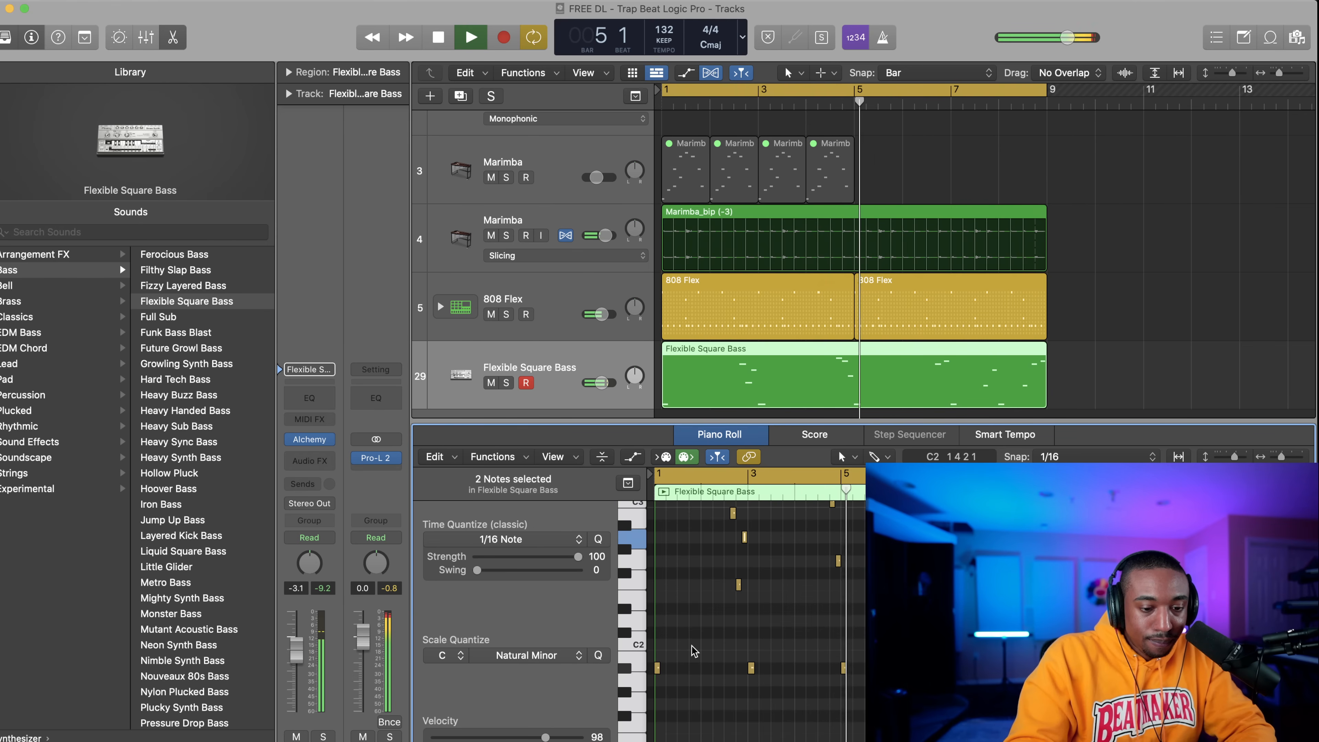
Stop playback and compare the C2 and A2 pitches on the Piano Roll keyboard.
{"action": "key", "text": "super+a"}
{"action": "key", "text": "space"}
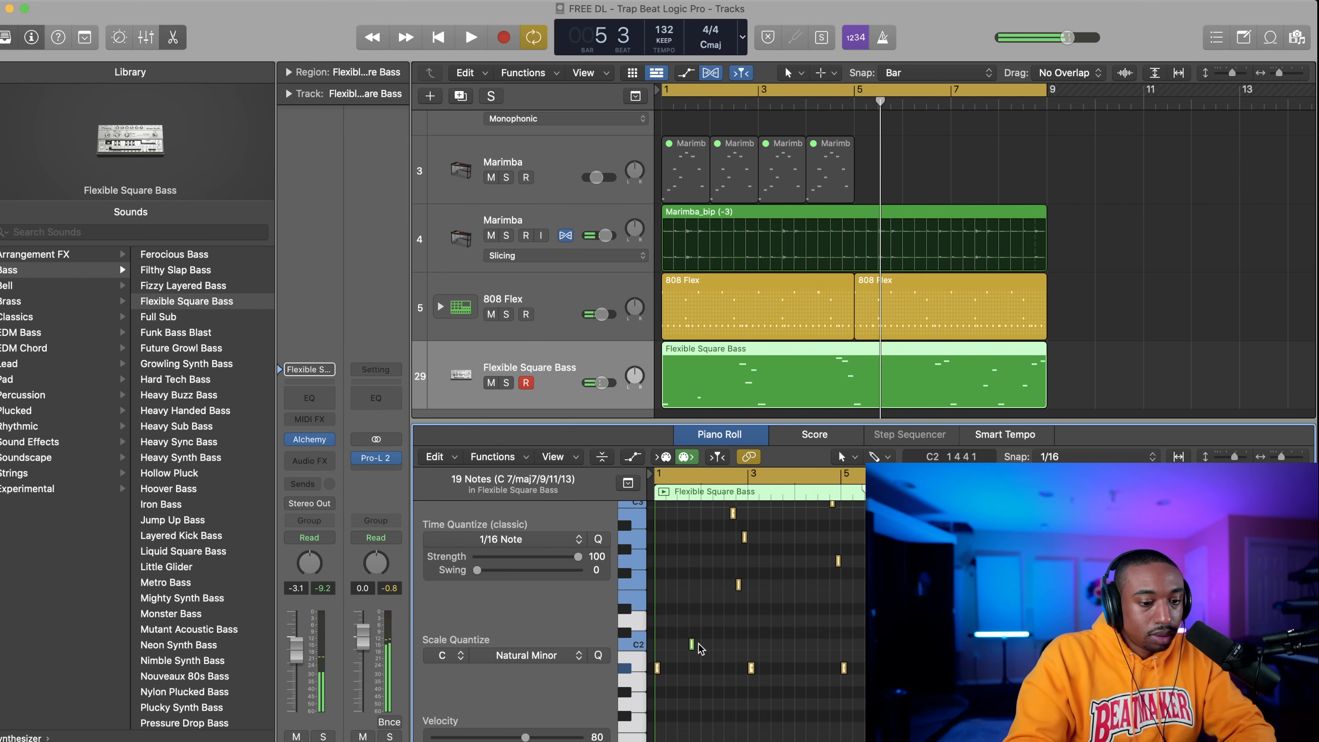
{"action": "left_click", "coordinate": [639, 647]}
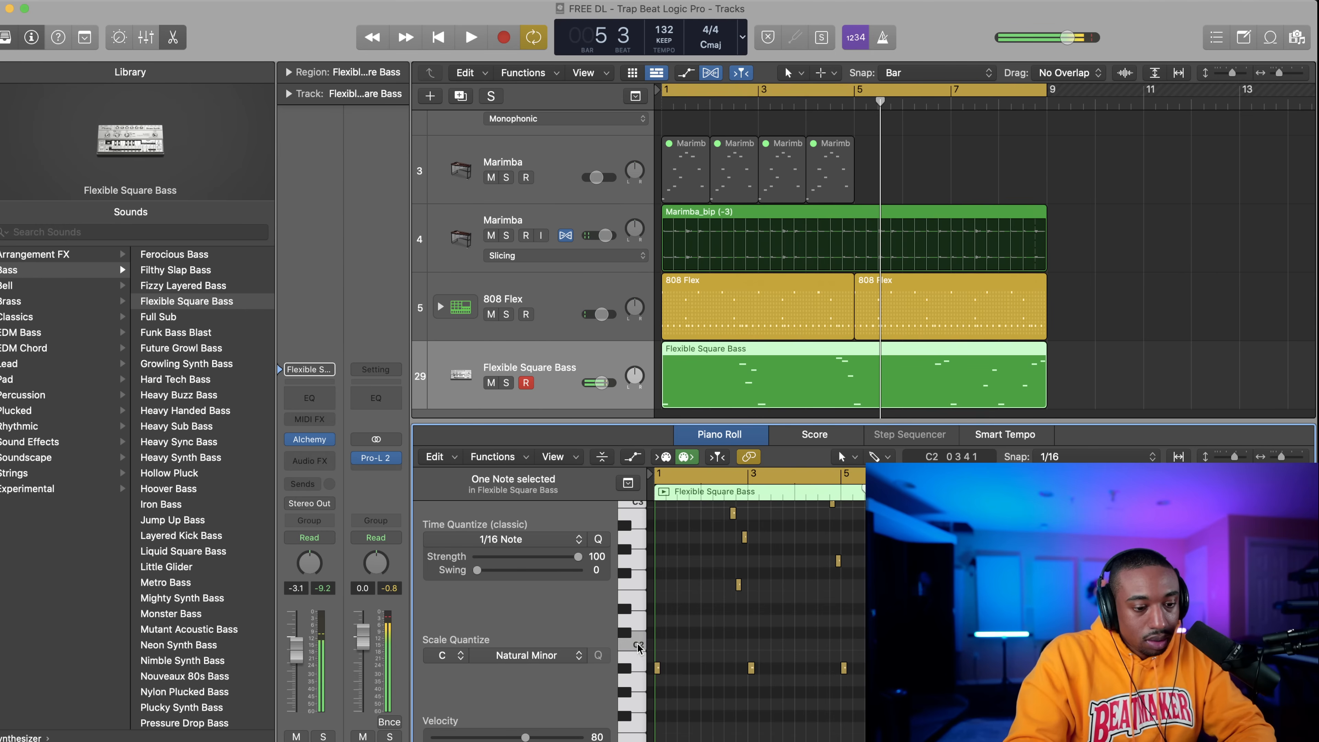
{"action": "left_click", "coordinate": [636, 543]}
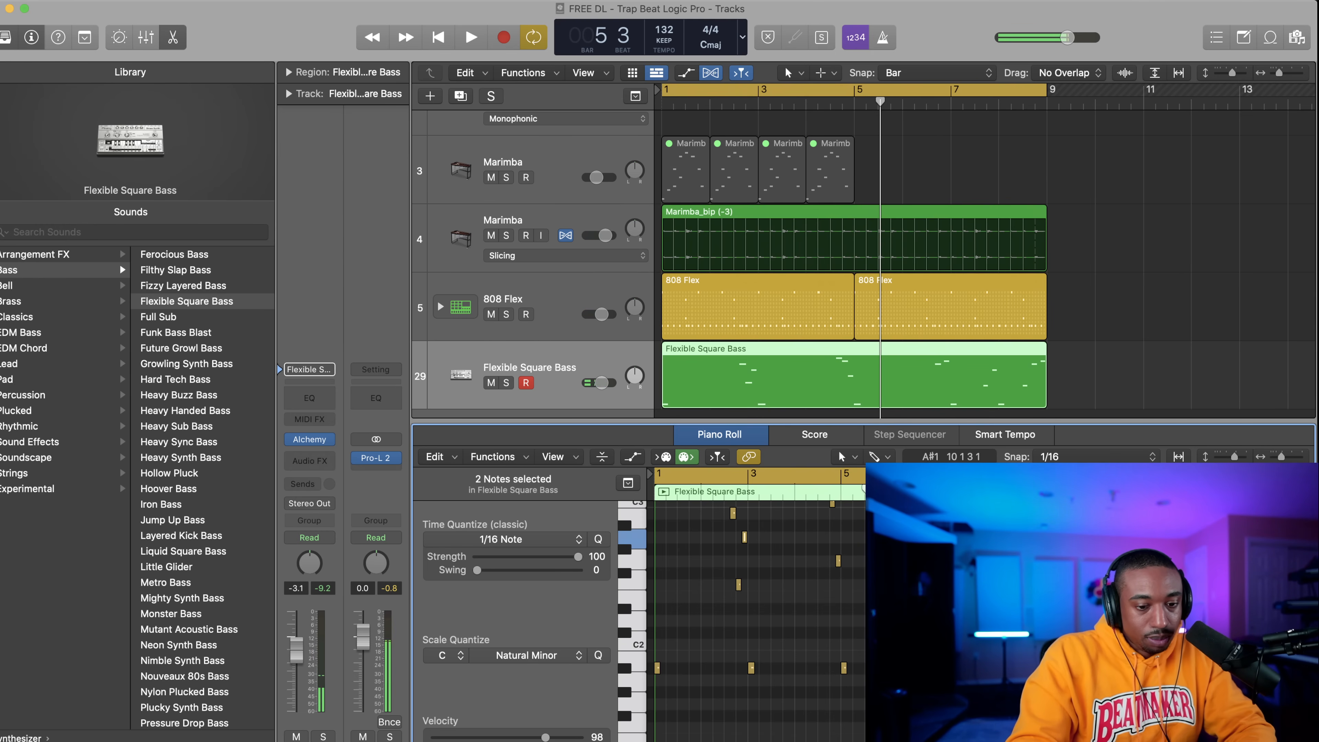
Lower the five A#1 bass notes one semitone to A1 and play the bassline with the beat.
{"action": "left_click", "coordinate": [732, 673]}
{"action": "left_click", "coordinate": [645, 672]}
{"action": "key", "text": "alt+Down"}
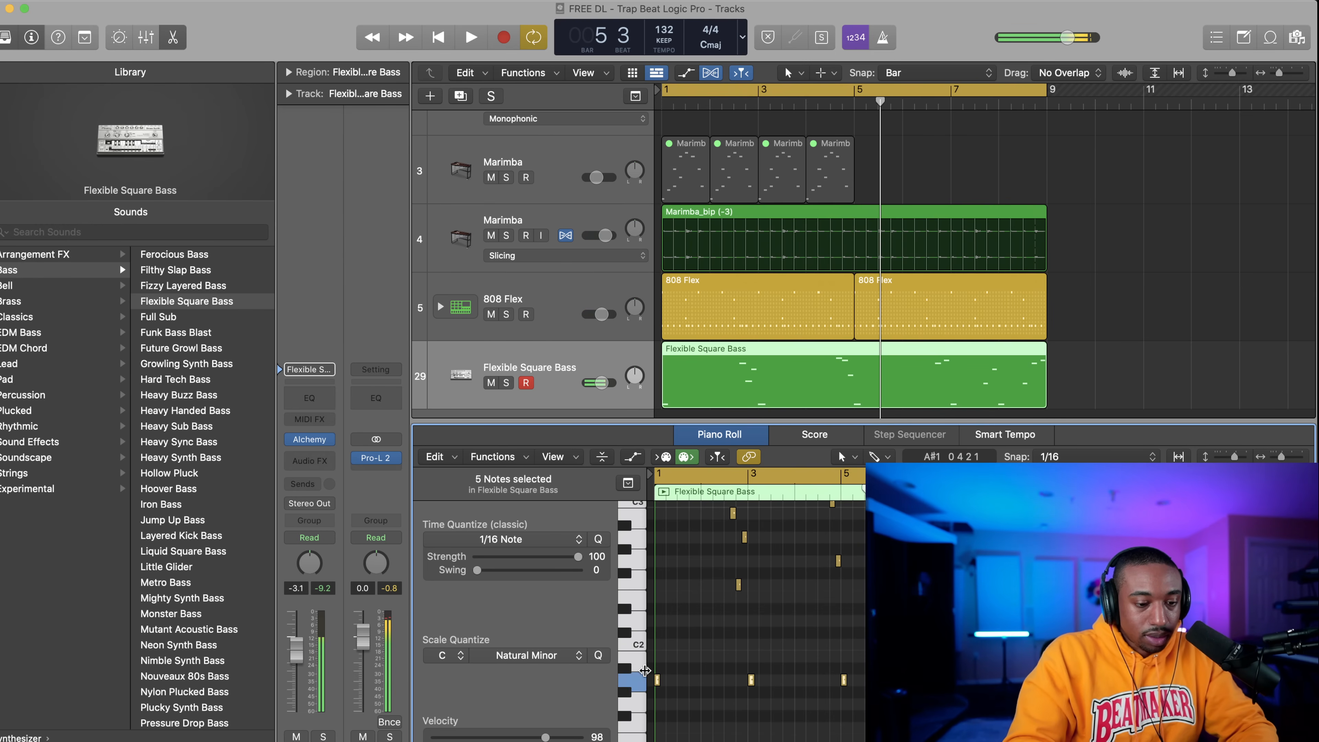
{"action": "key", "text": "space"}
{"action": "left_click", "coordinate": [686, 632]}
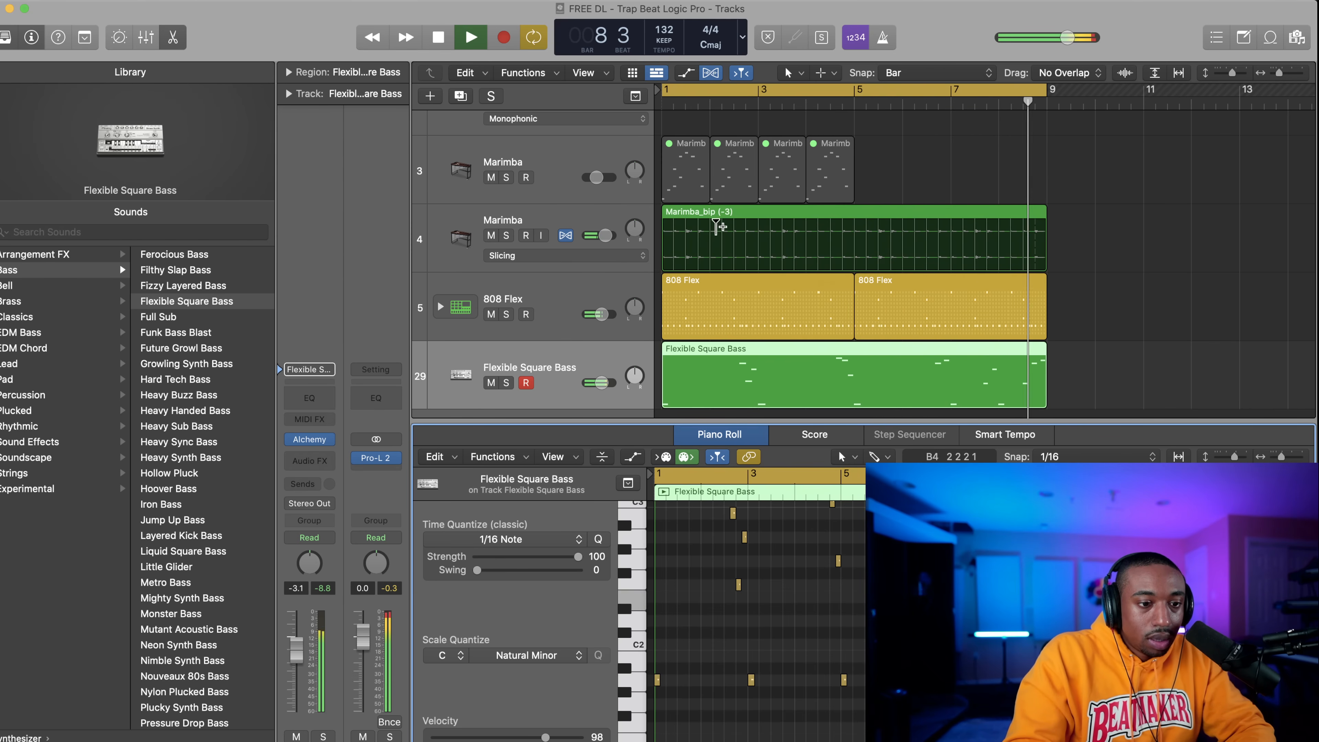
Stop playback and select the Marimba_bip audio region together with its Marimba track.
{"action": "left_click", "coordinate": [712, 215]}
{"action": "key", "text": "space"}
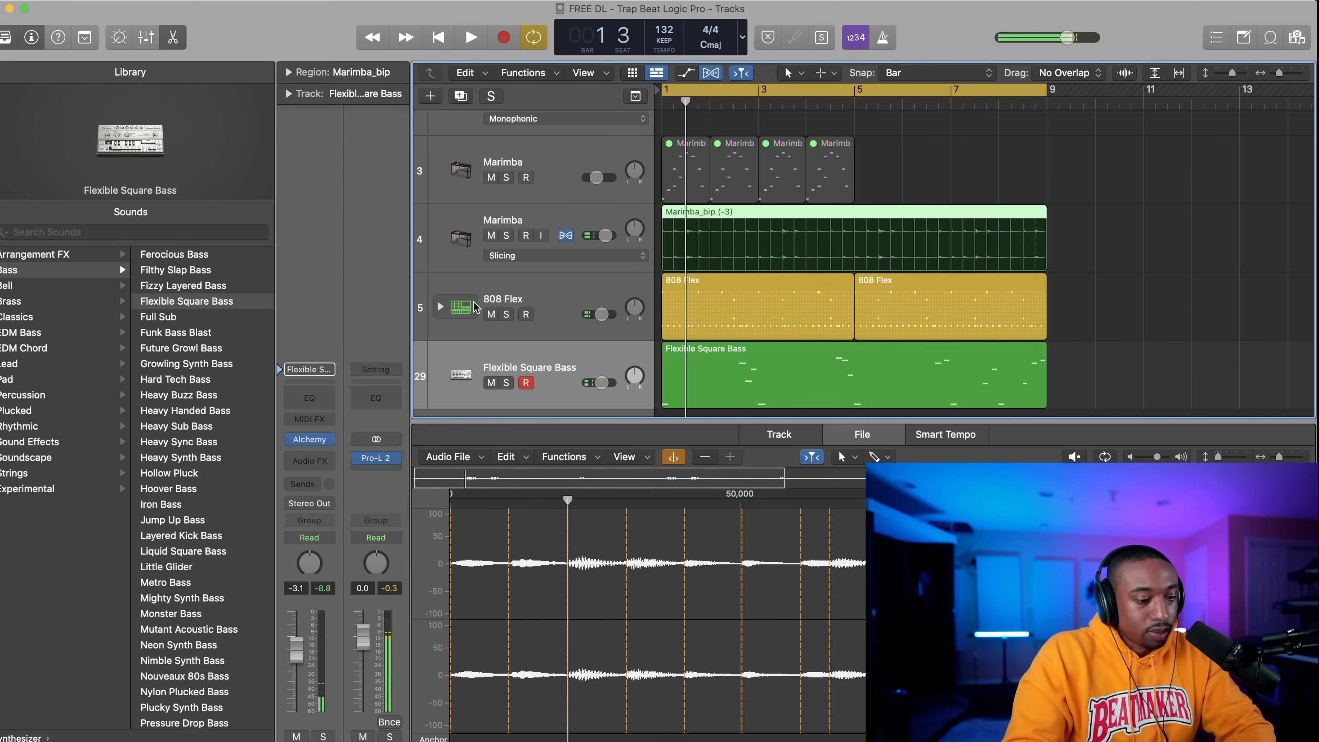
{"action": "left_click", "coordinate": [512, 222]}
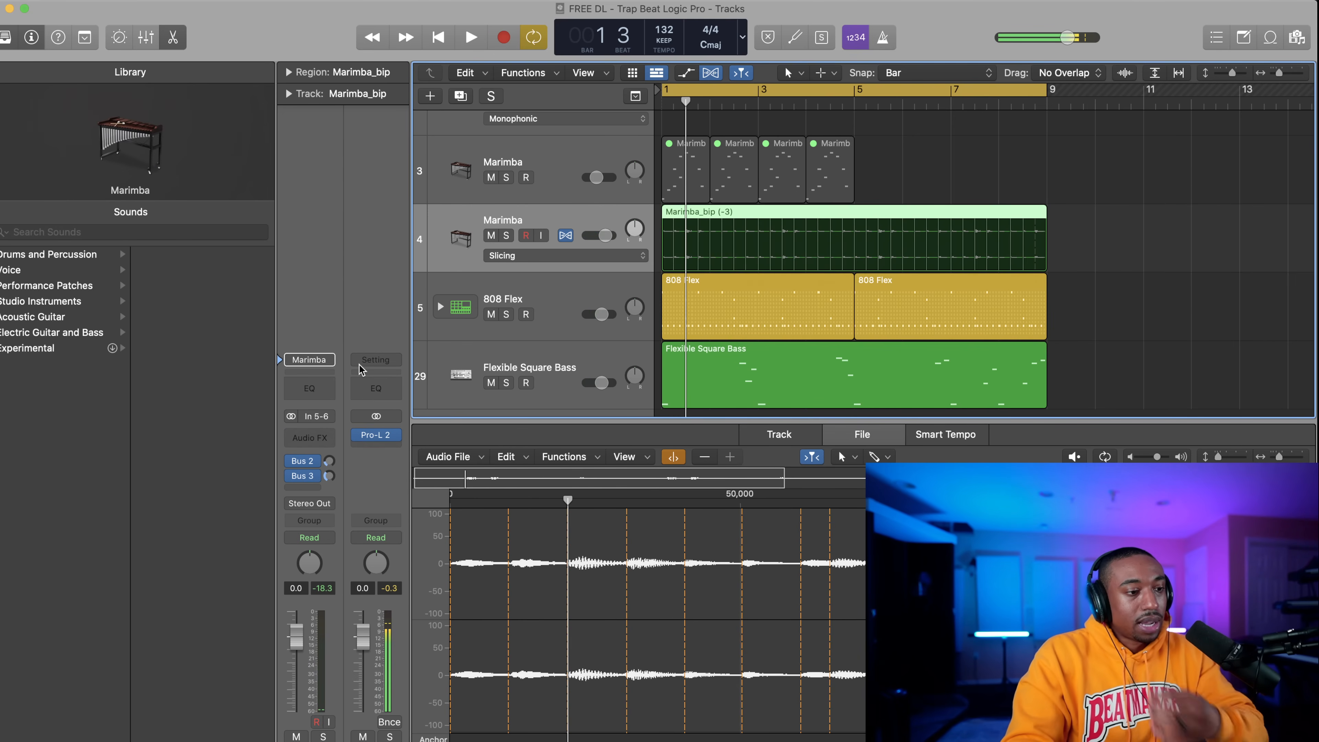
Insert a stereo Delay Designer on the Marimba audio track and play the beat to hear it.
{"action": "left_click", "coordinate": [310, 436]}
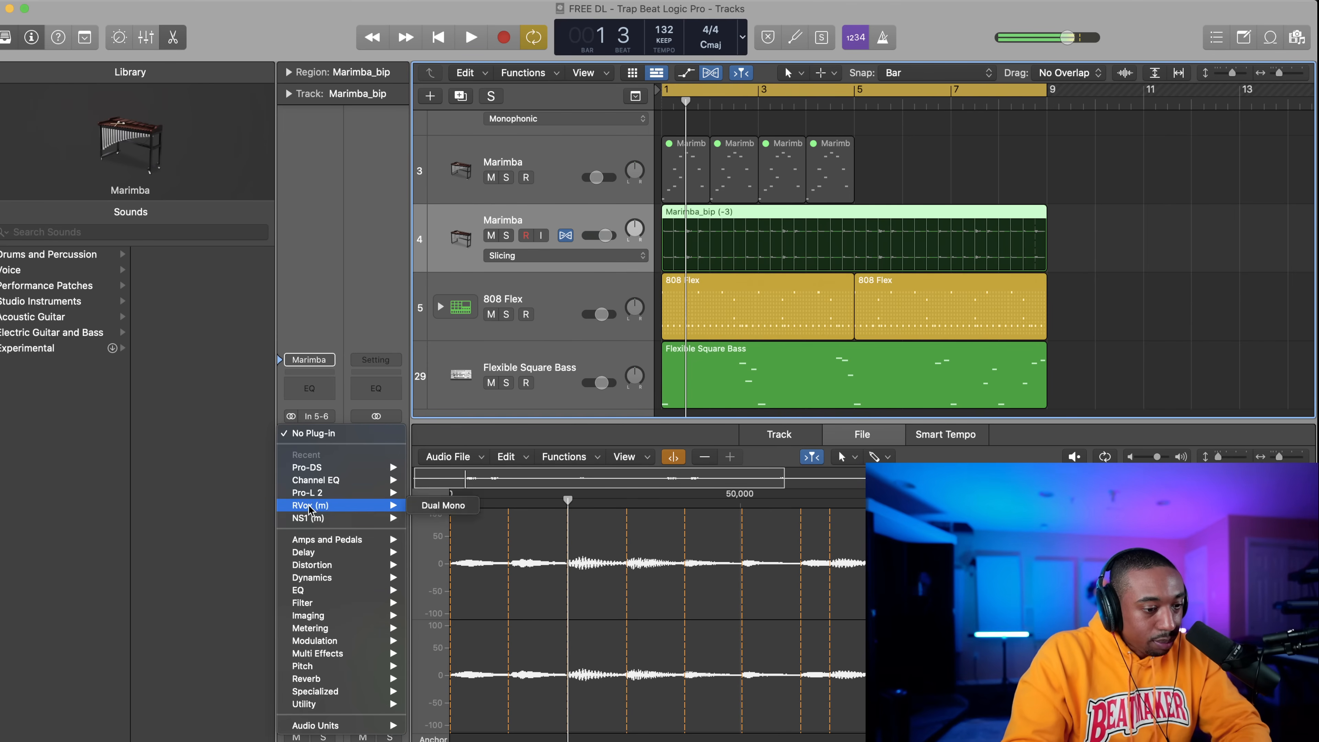
{"action": "mouse_move", "coordinate": [316, 555]}
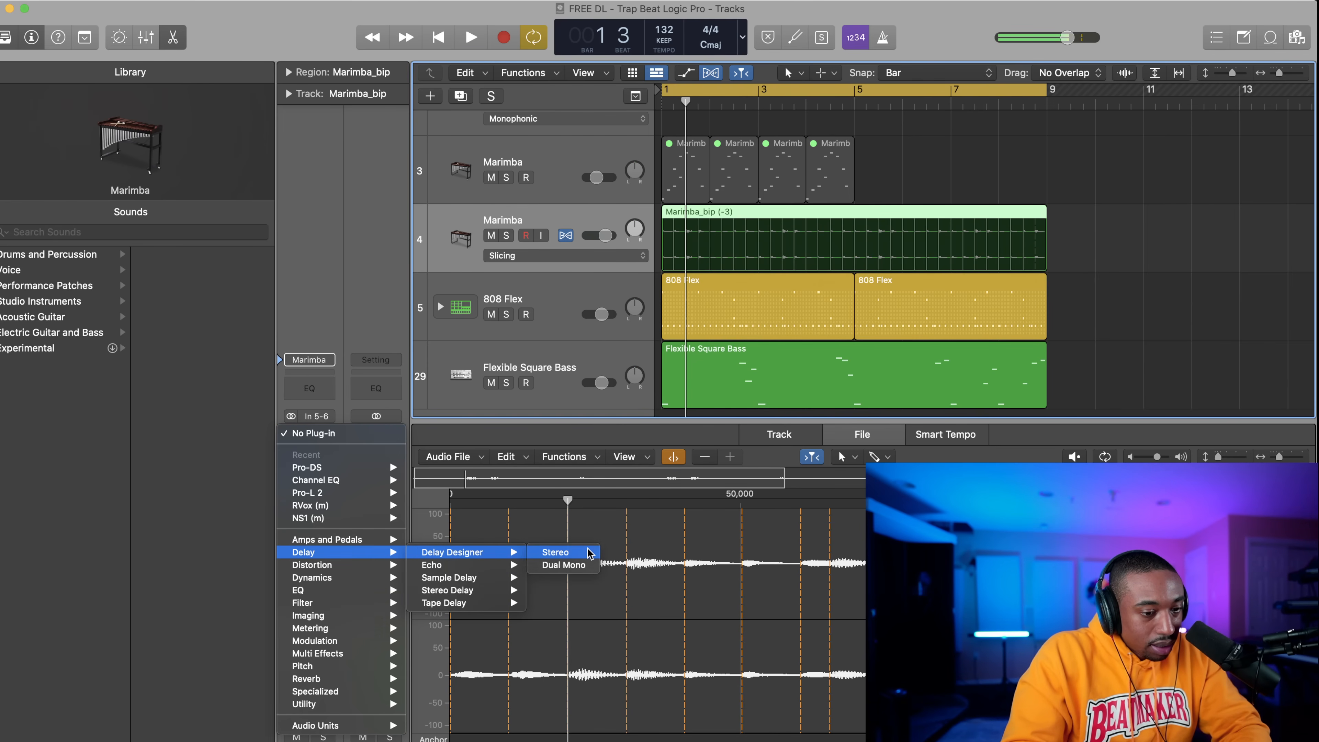
{"action": "left_click", "coordinate": [589, 554]}
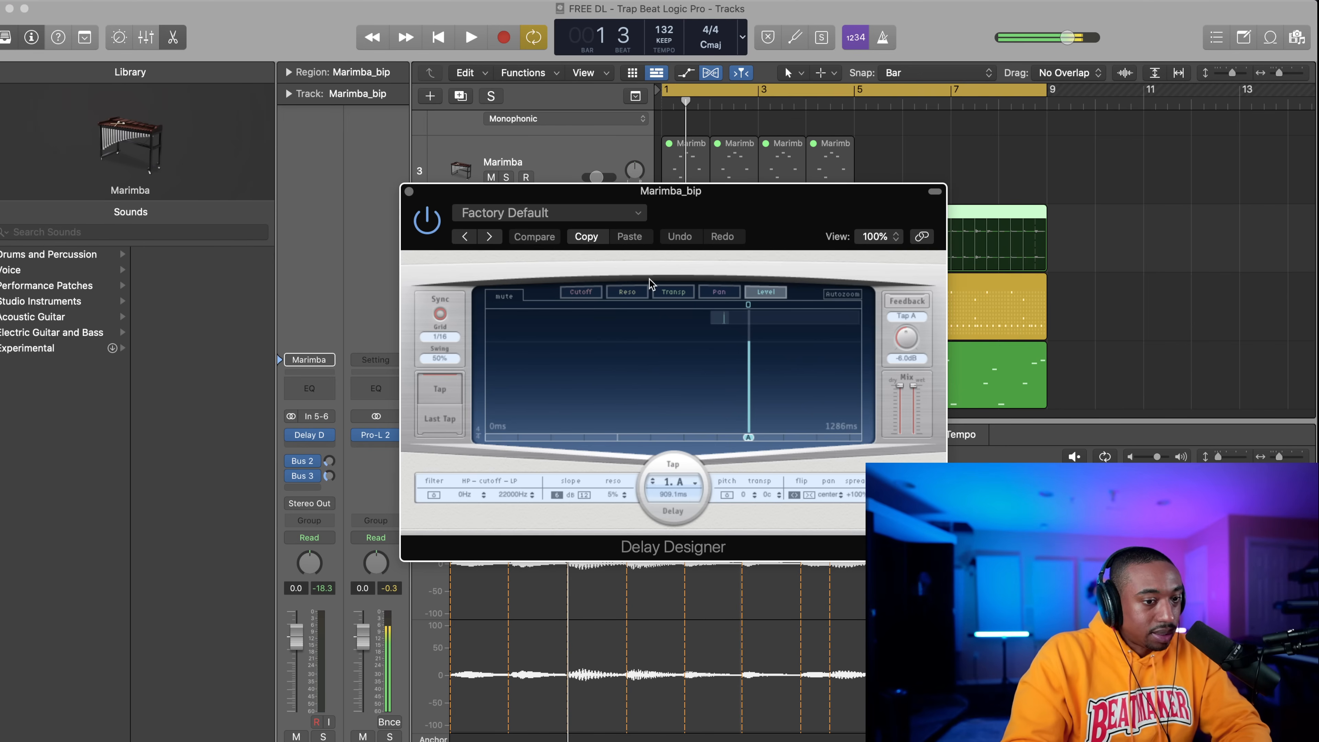
{"action": "key", "text": "space"}
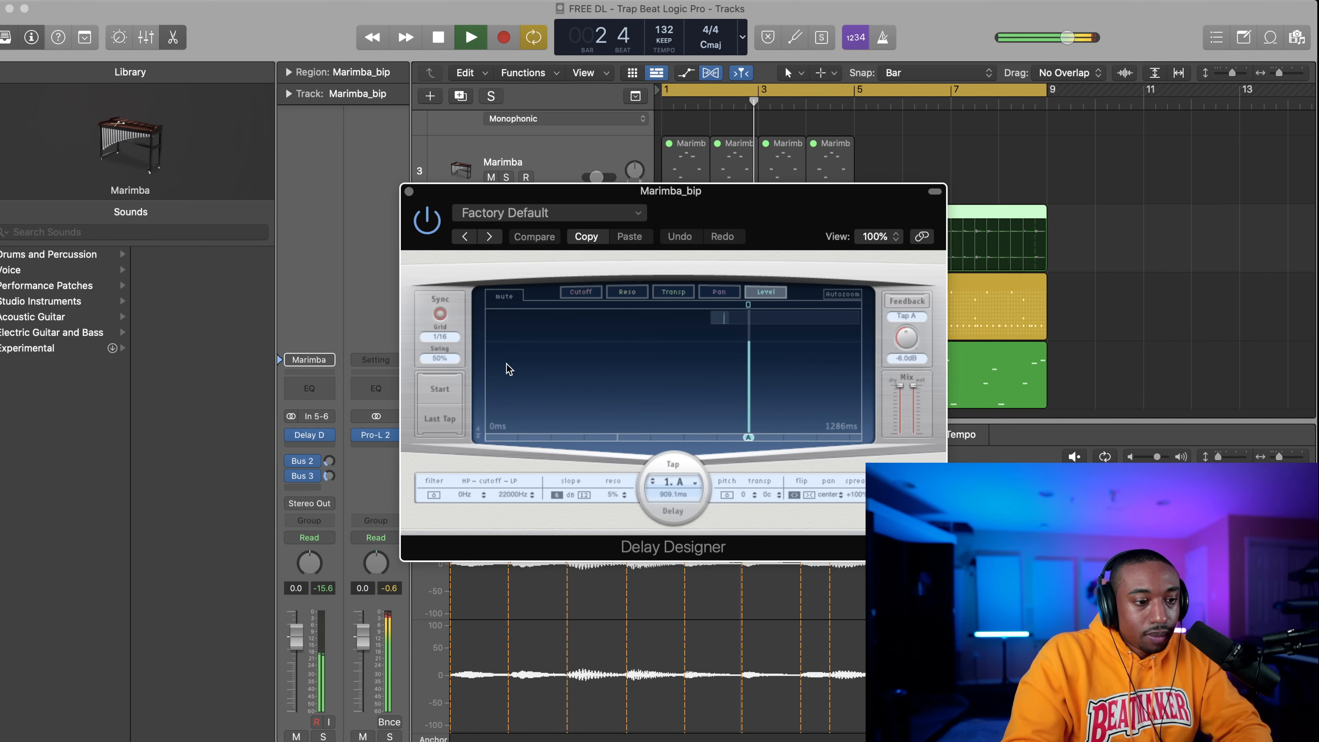
{"action": "left_click", "coordinate": [408, 191]}
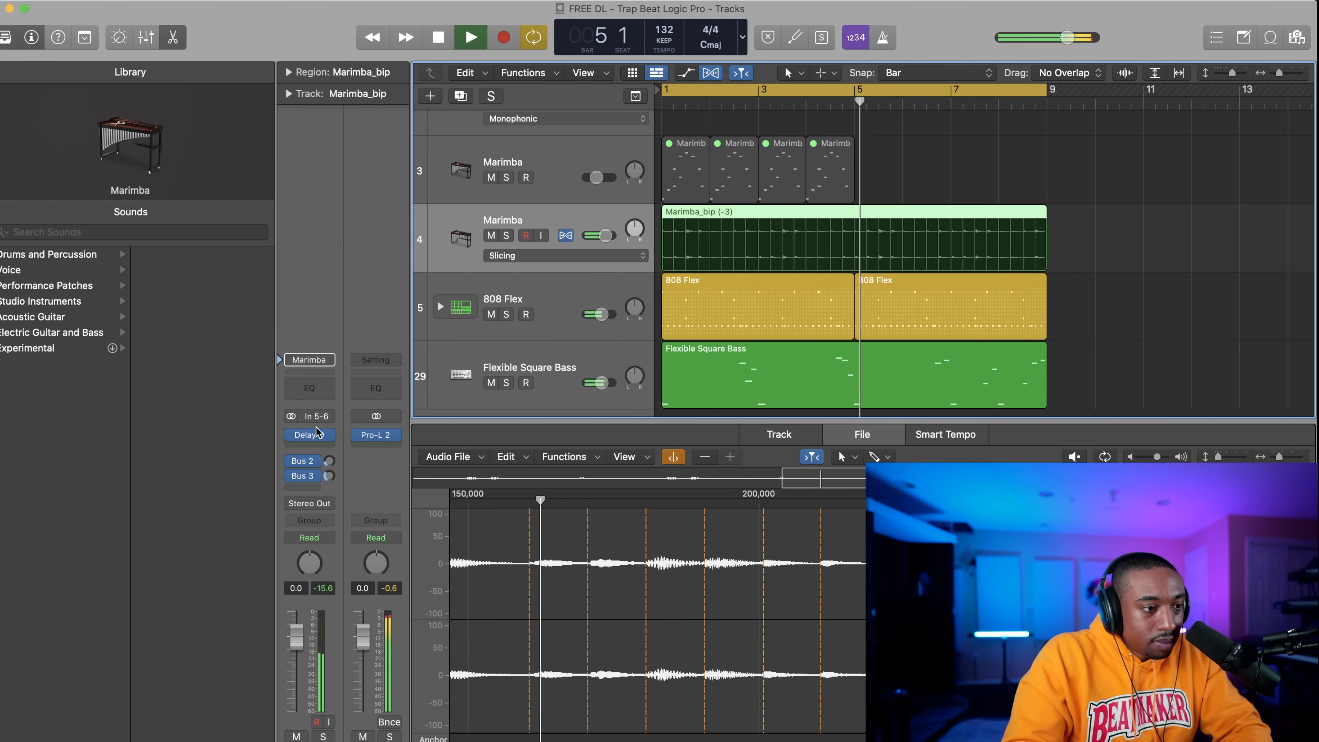
Add a stereo Channel EQ after the Marimba's delay and enable its low cut at about 300 Hz.
{"action": "left_click", "coordinate": [310, 446]}
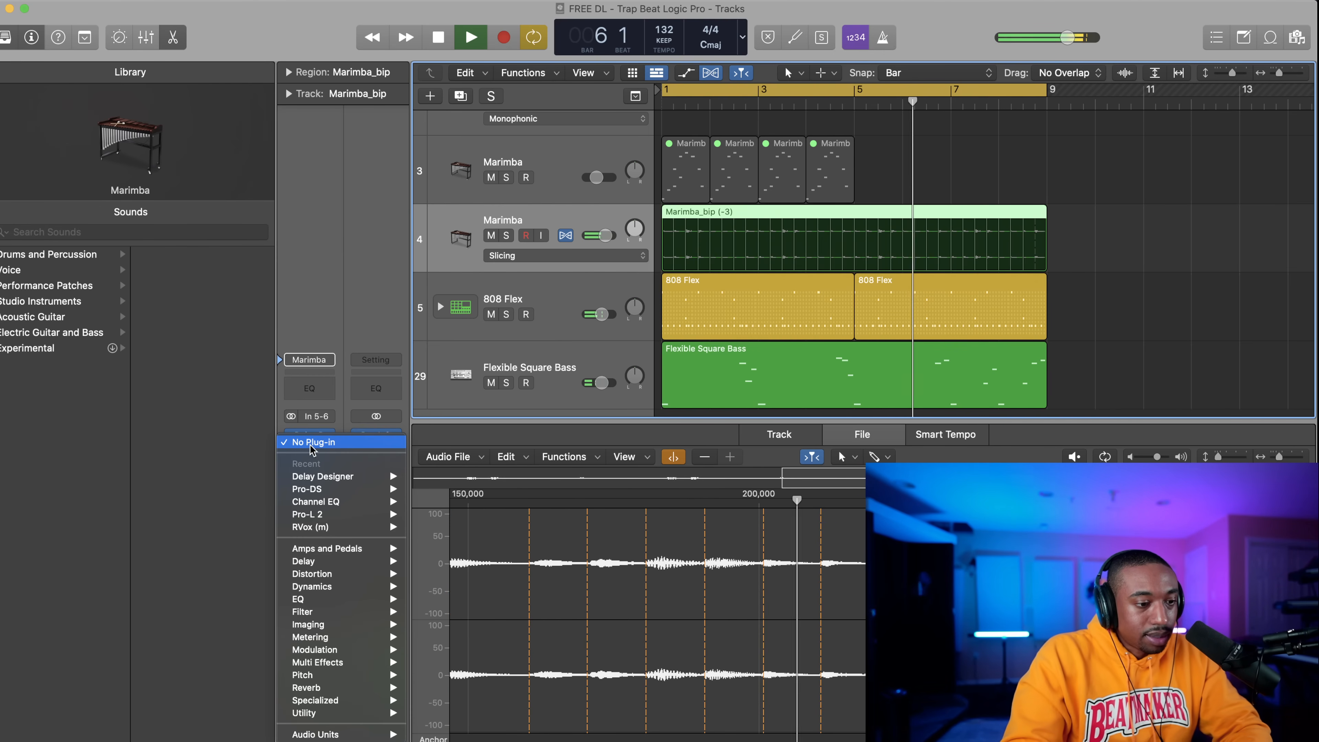
{"action": "mouse_move", "coordinate": [351, 600]}
{"action": "mouse_move", "coordinate": [442, 596]}
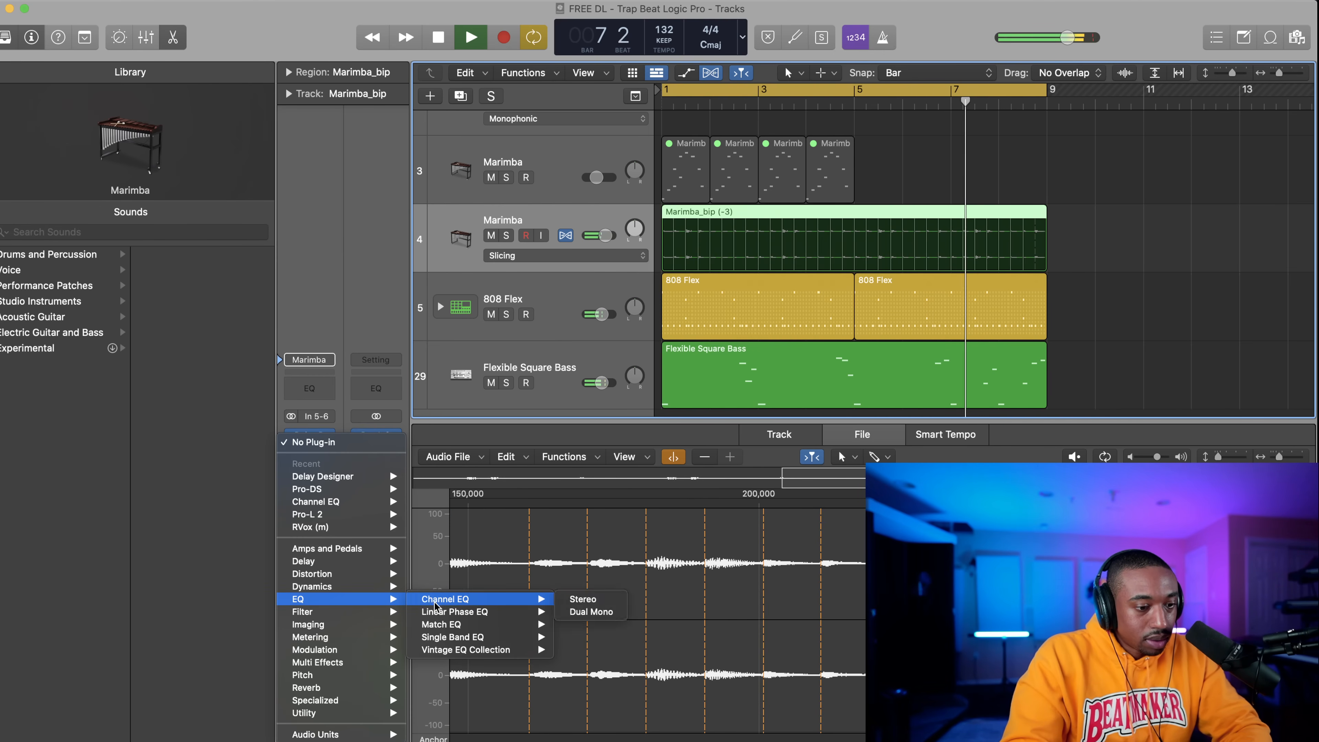
{"action": "left_click", "coordinate": [576, 598]}
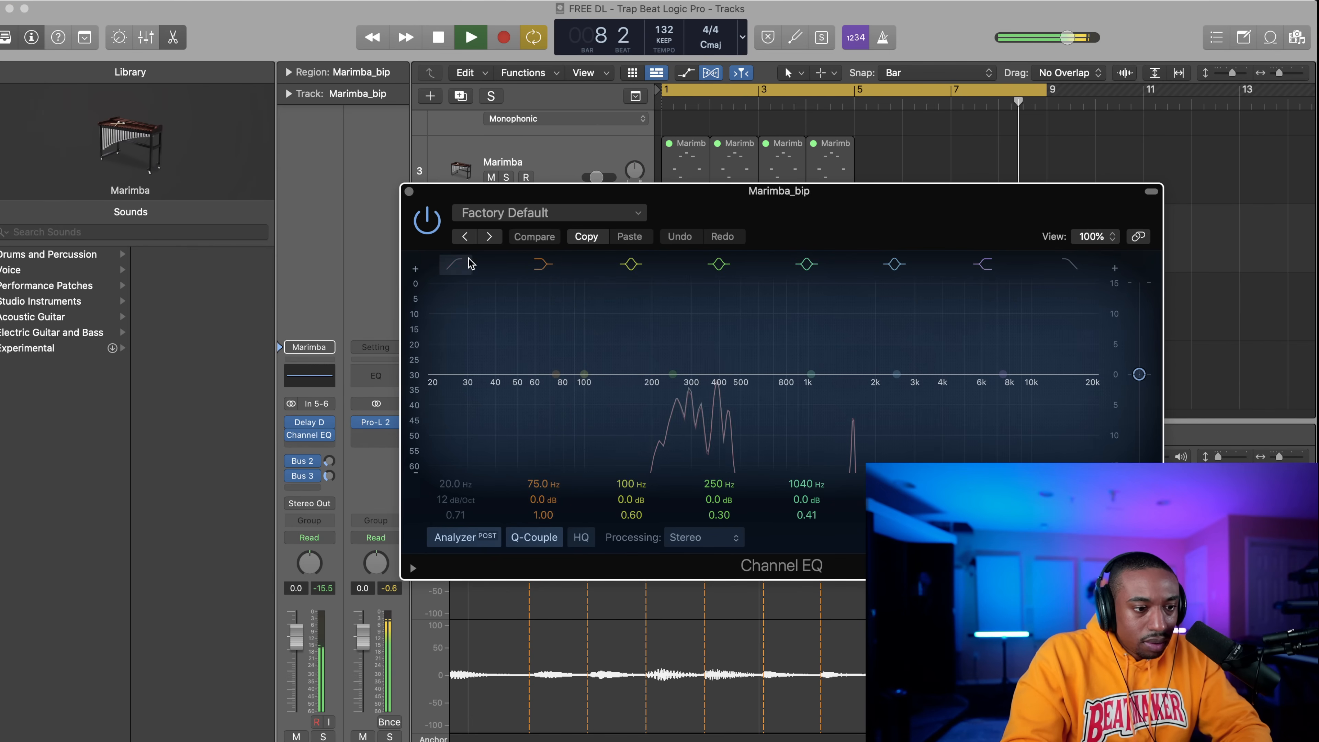
{"action": "left_click", "coordinate": [454, 264]}
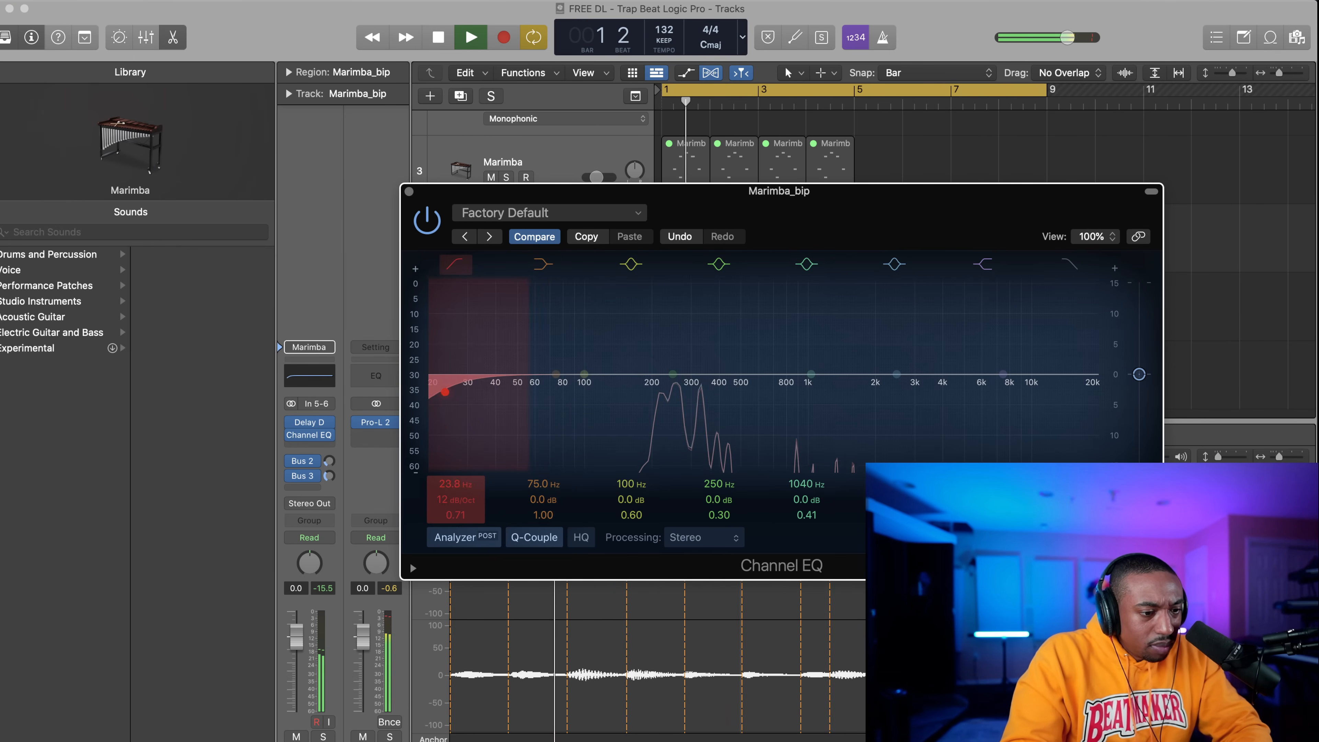
{"action": "left_click_drag", "start_coordinate": [455, 484], "coordinate": [455, 429]}
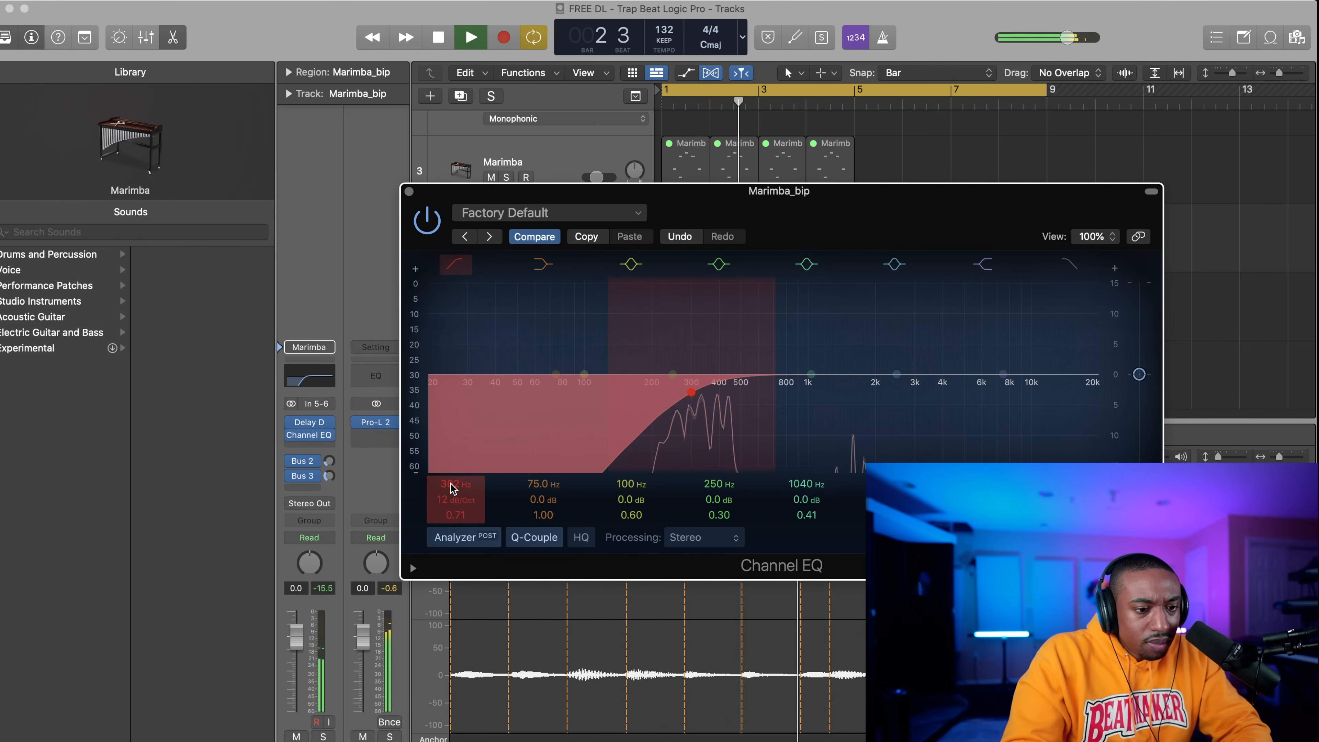
{"action": "left_click", "coordinate": [409, 192]}
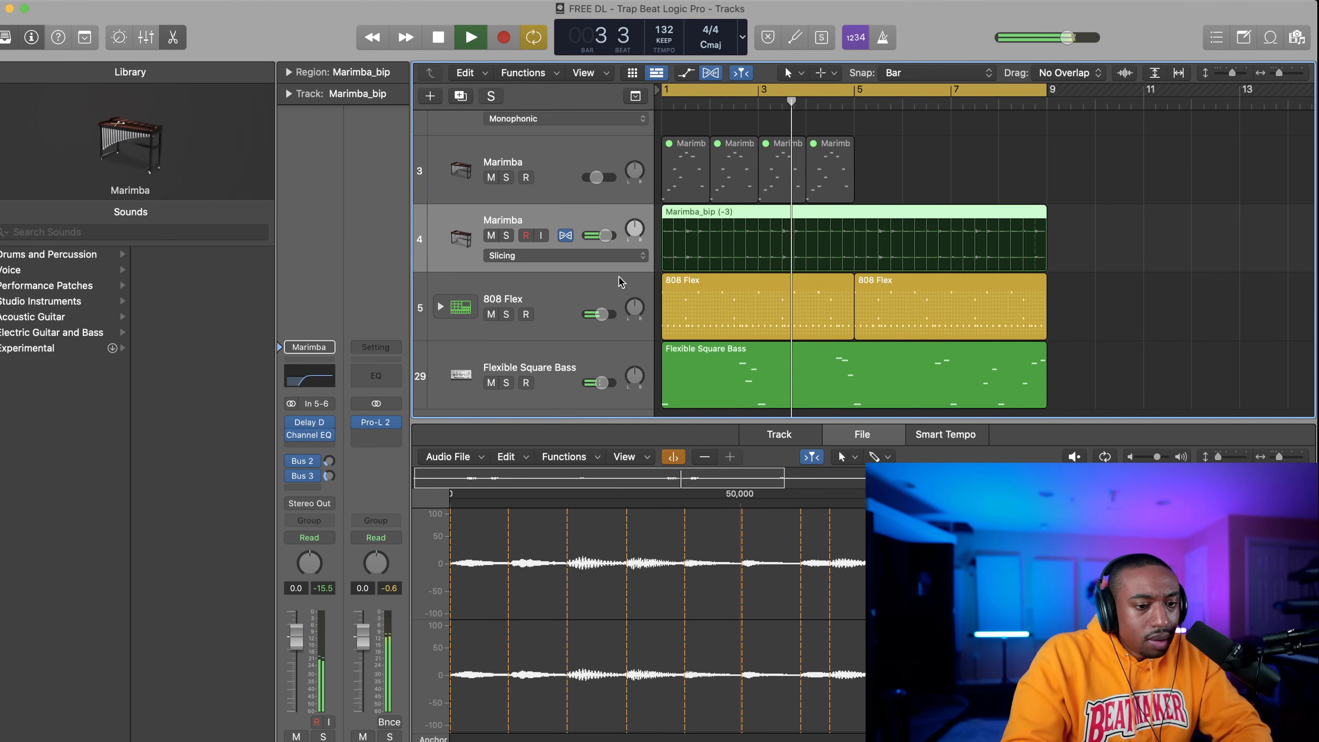
Raise the Marimba audio track's Bus 3 reverb send level while the beat plays.
{"action": "key", "text": "super+Left"}
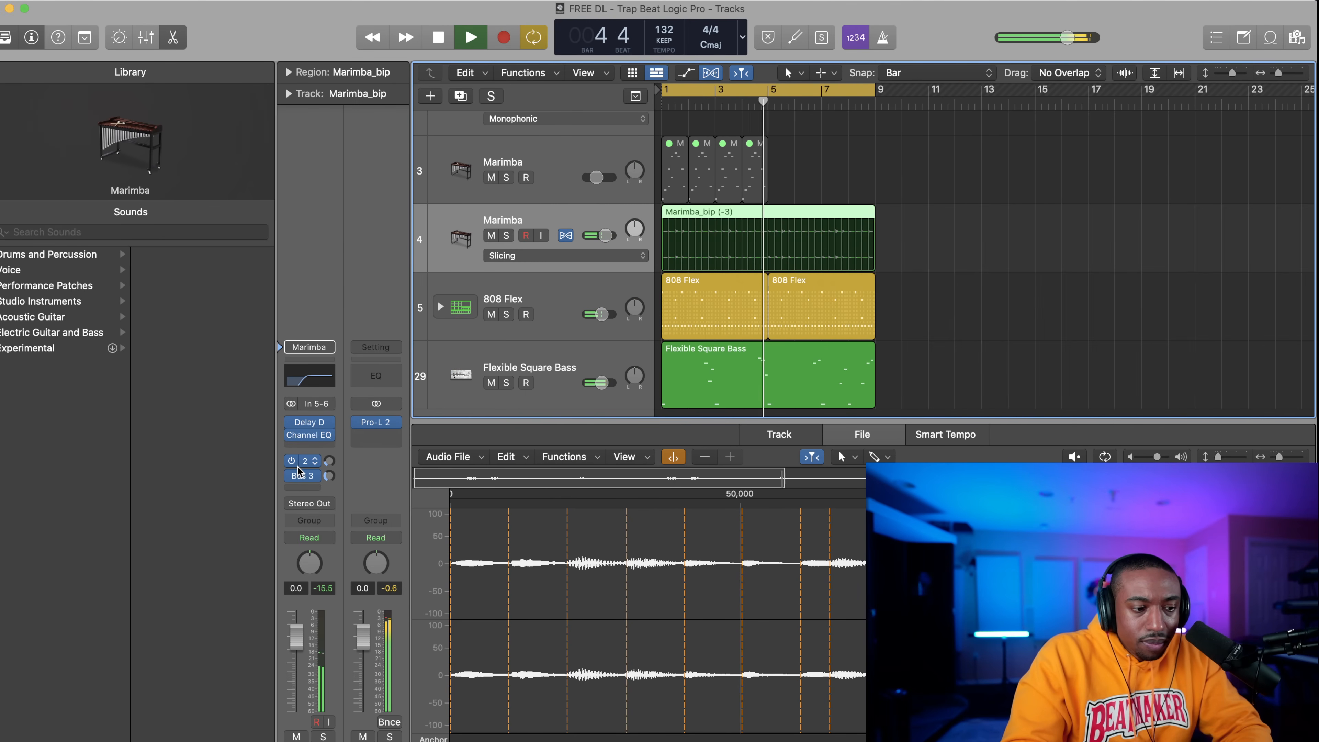
{"action": "key", "text": "space"}
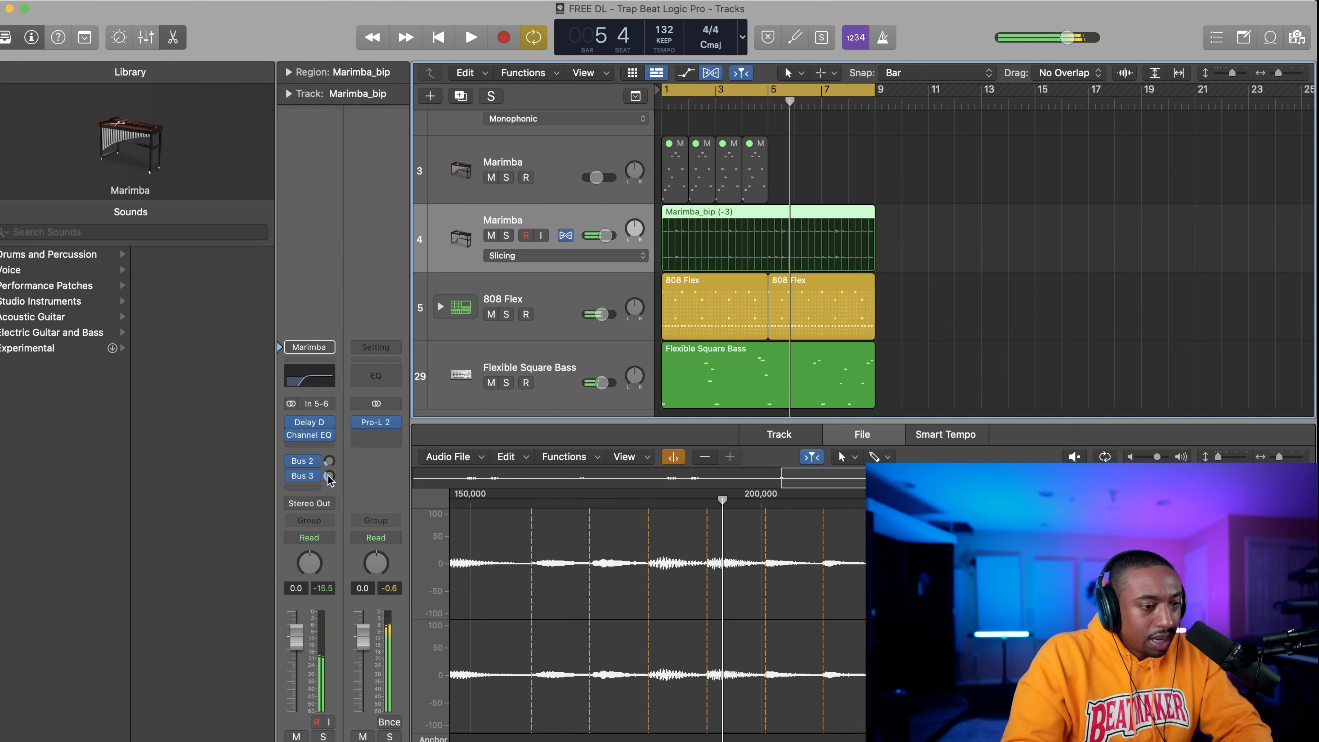
{"action": "key", "text": "space"}
{"action": "left_click", "coordinate": [329, 475]}
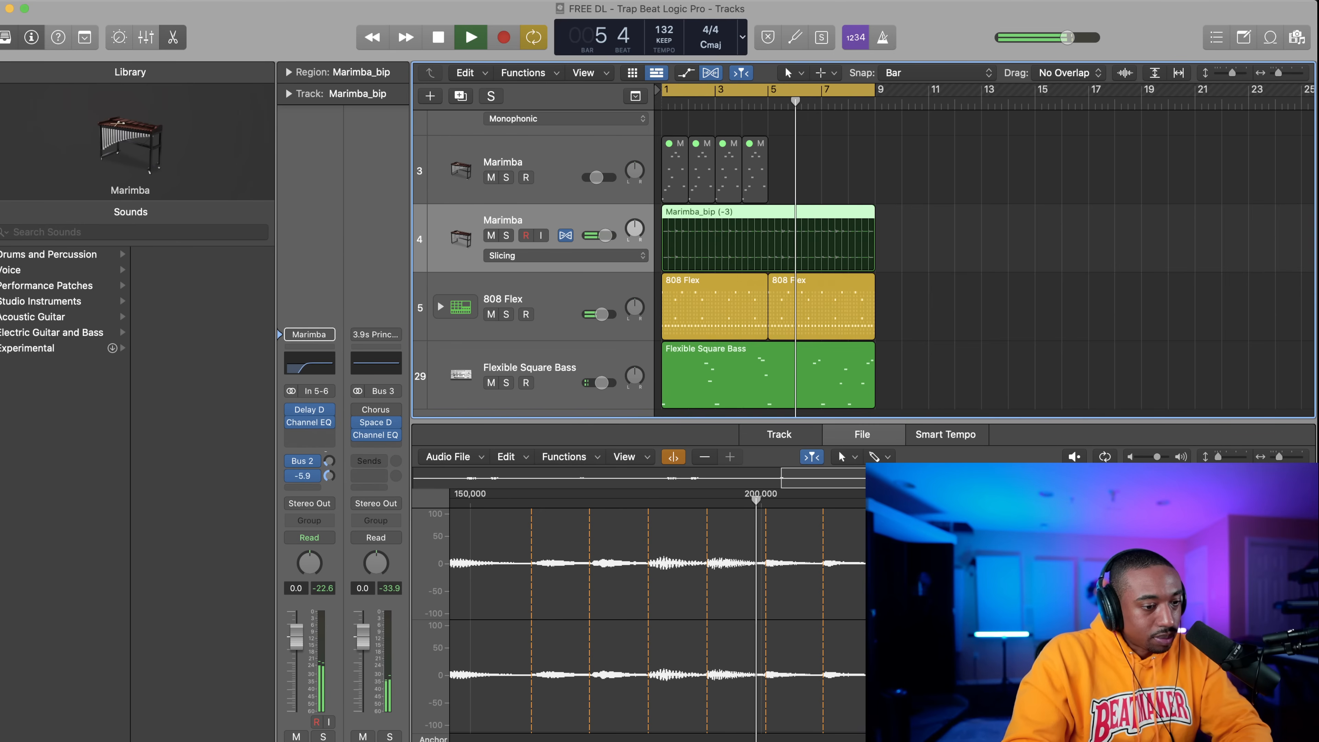
{"action": "left_click_drag", "start_coordinate": [323, 428], "coordinate": [324, 446]}
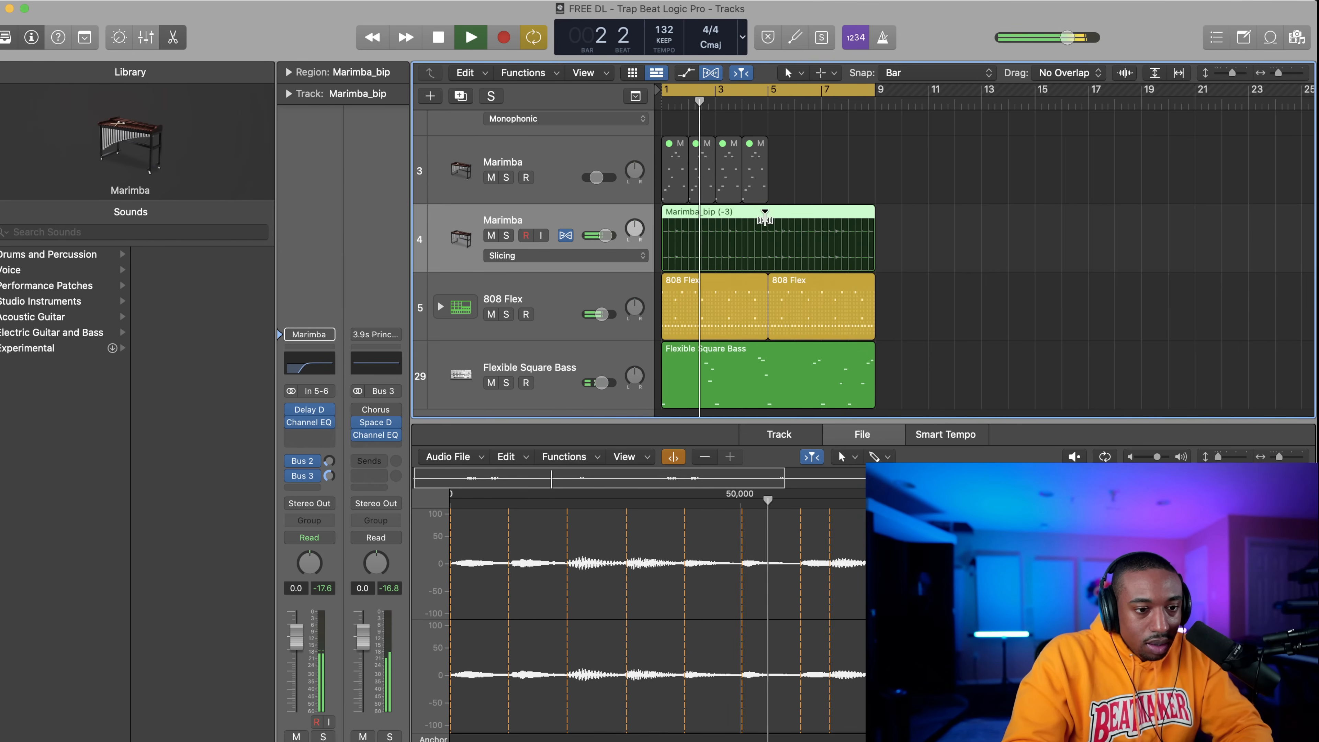
Stop playback and examine closely how the start of the Marimba_bip region lines up with bar 1.
{"action": "key", "text": "space"}
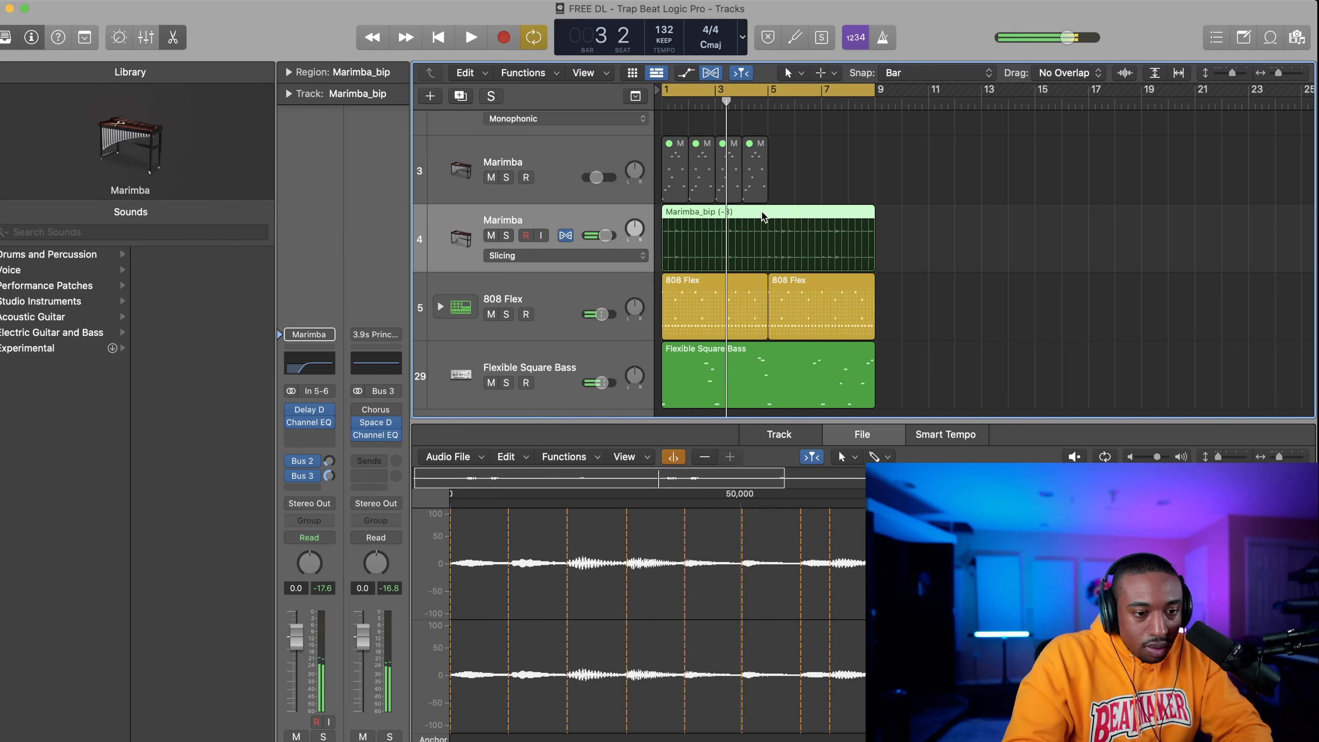
{"action": "key", "text": "super+Right"}
{"action": "key", "text": "super+Right"}
{"action": "key", "text": "super+Right"}
{"action": "key", "text": "super+Right"}
{"action": "key", "text": "super+Left"}
{"action": "key", "text": "super+Left"}
{"action": "key", "text": "super+Left"}
{"action": "key", "text": "super+Left"}
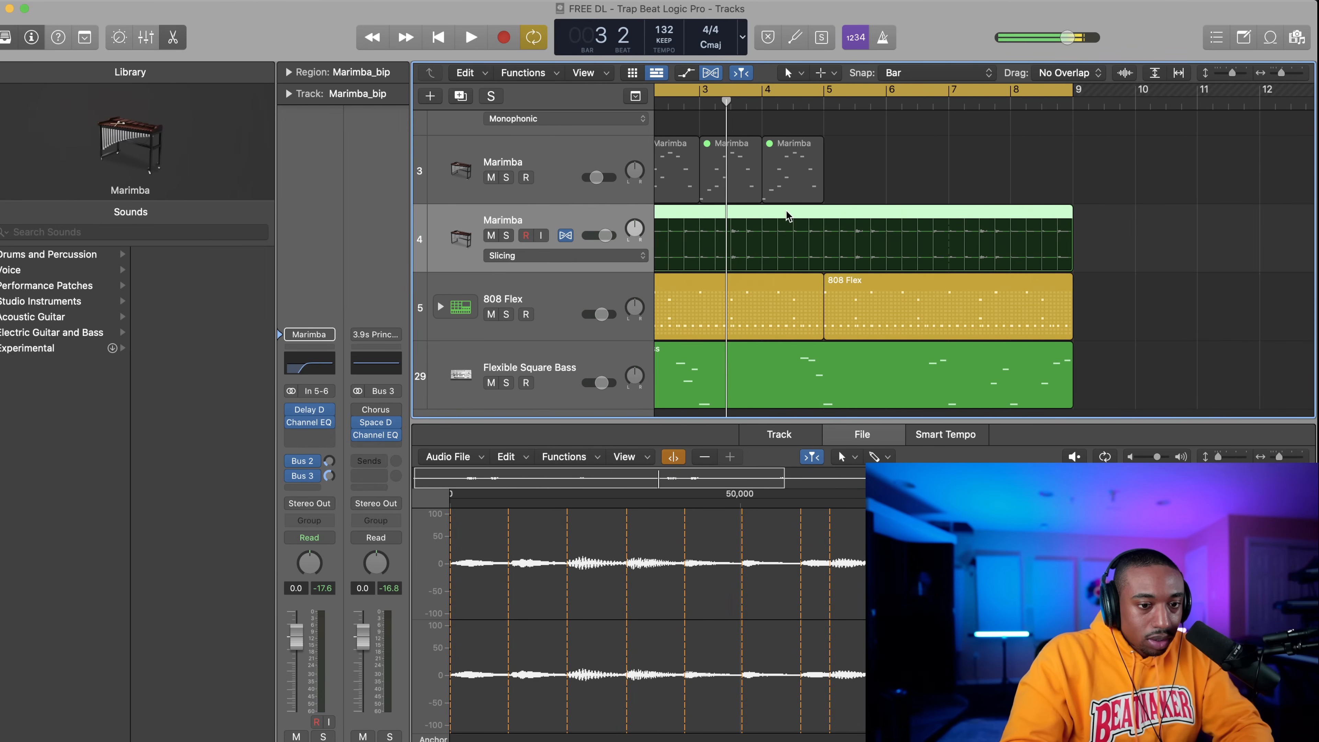
{"action": "scroll", "coordinate": [897, 210], "scroll_direction": "left", "scroll_amount": 3}
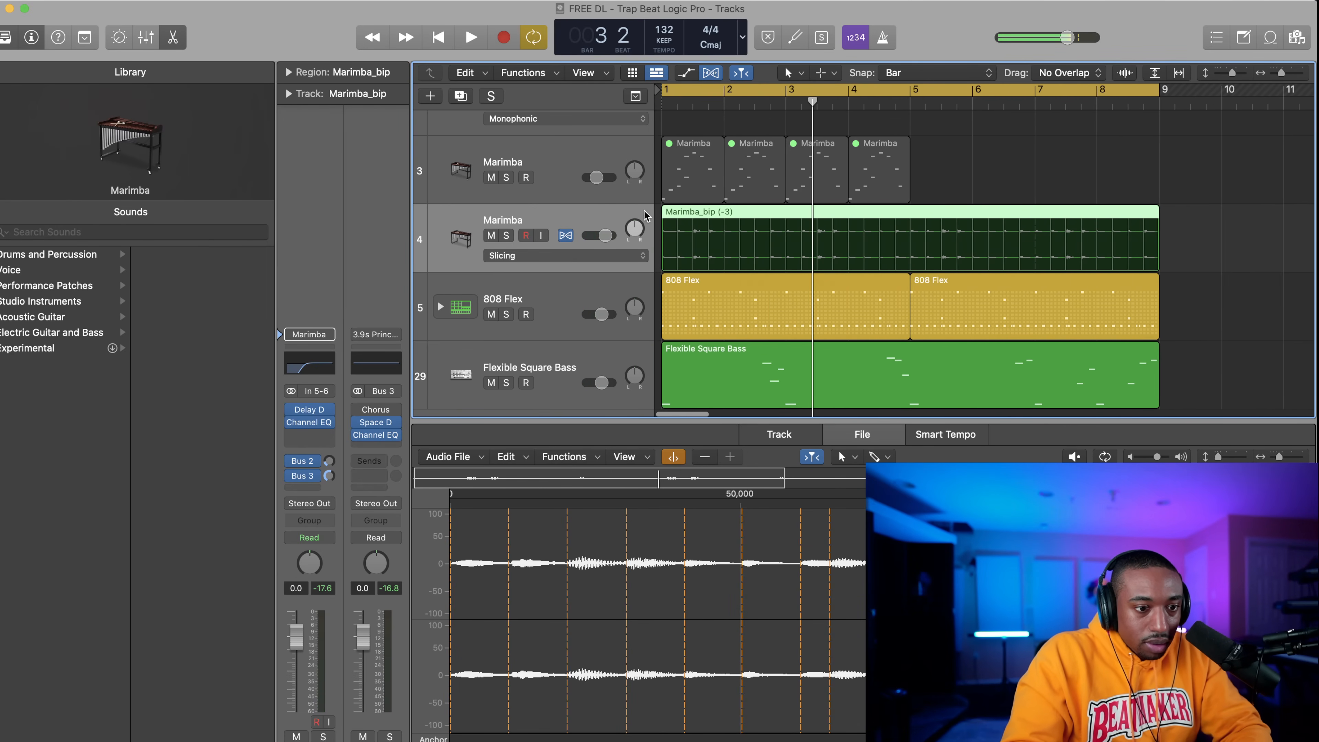
{"action": "key", "text": "super+Right"}
{"action": "key", "text": "super+Right"}
{"action": "key", "text": "super+Right"}
{"action": "key", "text": "super+Right"}
{"action": "key", "text": "super+Right"}
{"action": "key", "text": "super+Right"}
{"action": "scroll", "coordinate": [675, 224], "scroll_direction": "left", "scroll_amount": 10}
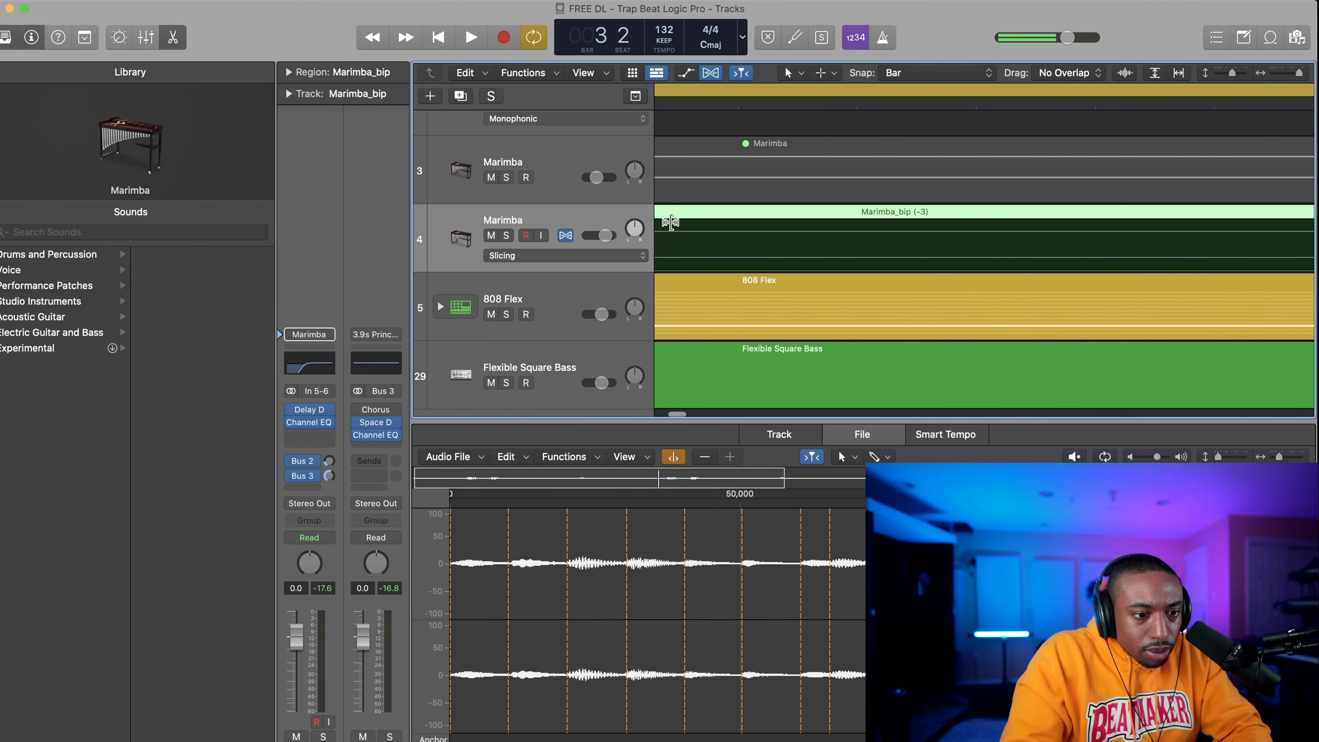
{"action": "scroll", "coordinate": [679, 222], "scroll_direction": "left", "scroll_amount": 10}
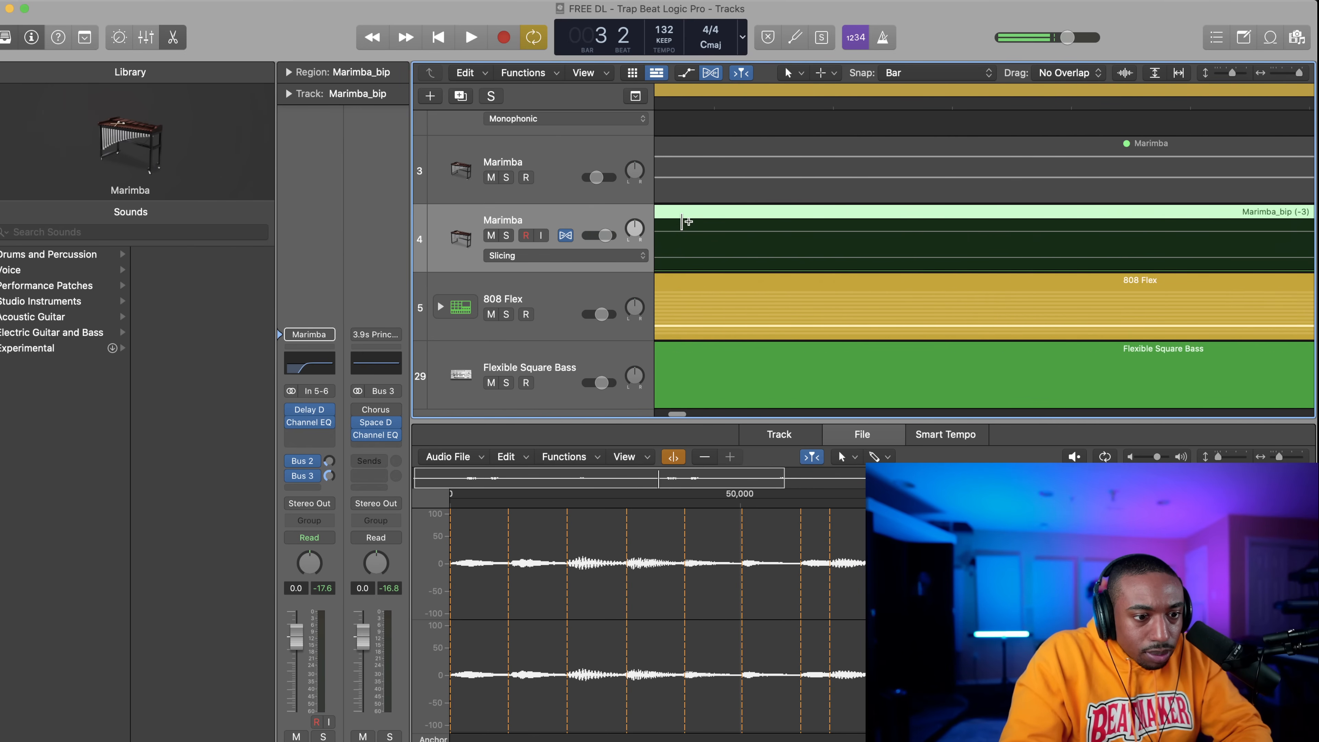
{"action": "scroll", "coordinate": [684, 221], "scroll_direction": "left", "scroll_amount": 10}
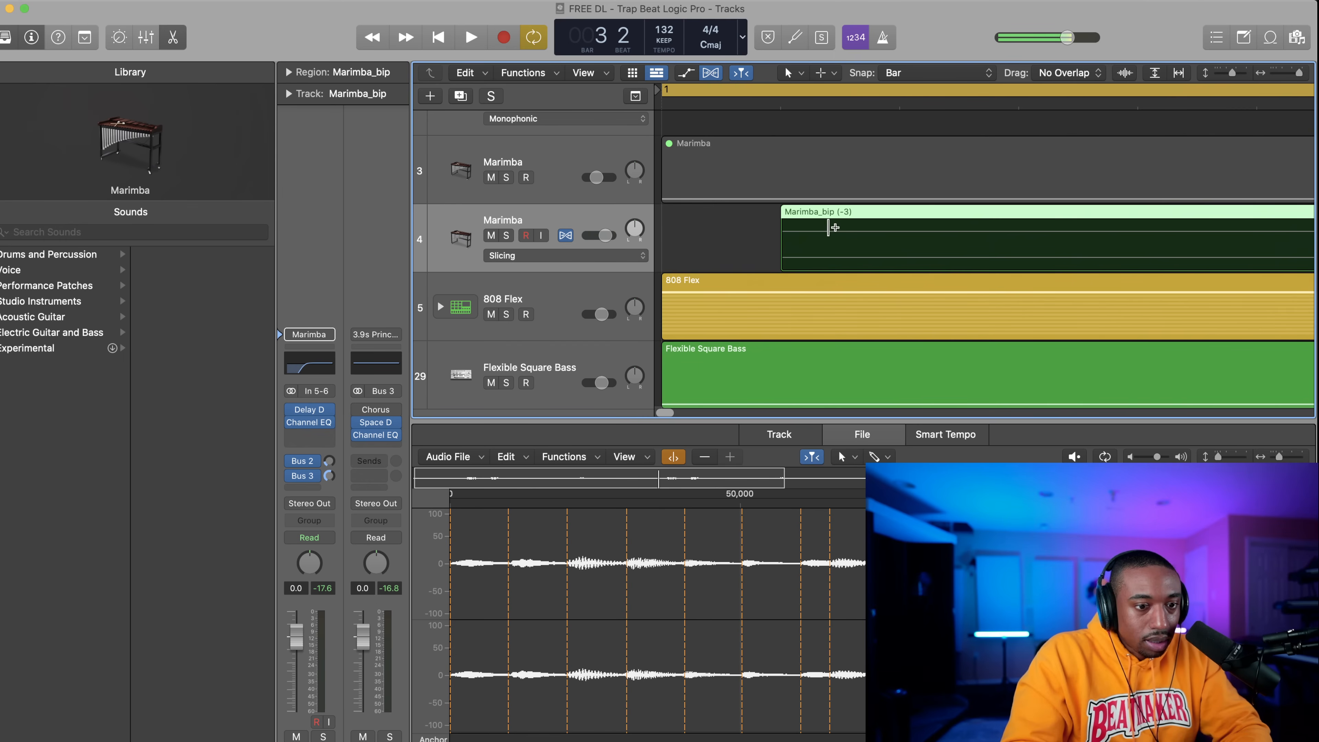
{"action": "key", "text": "super+Left"}
{"action": "key", "text": "alt+Right"}
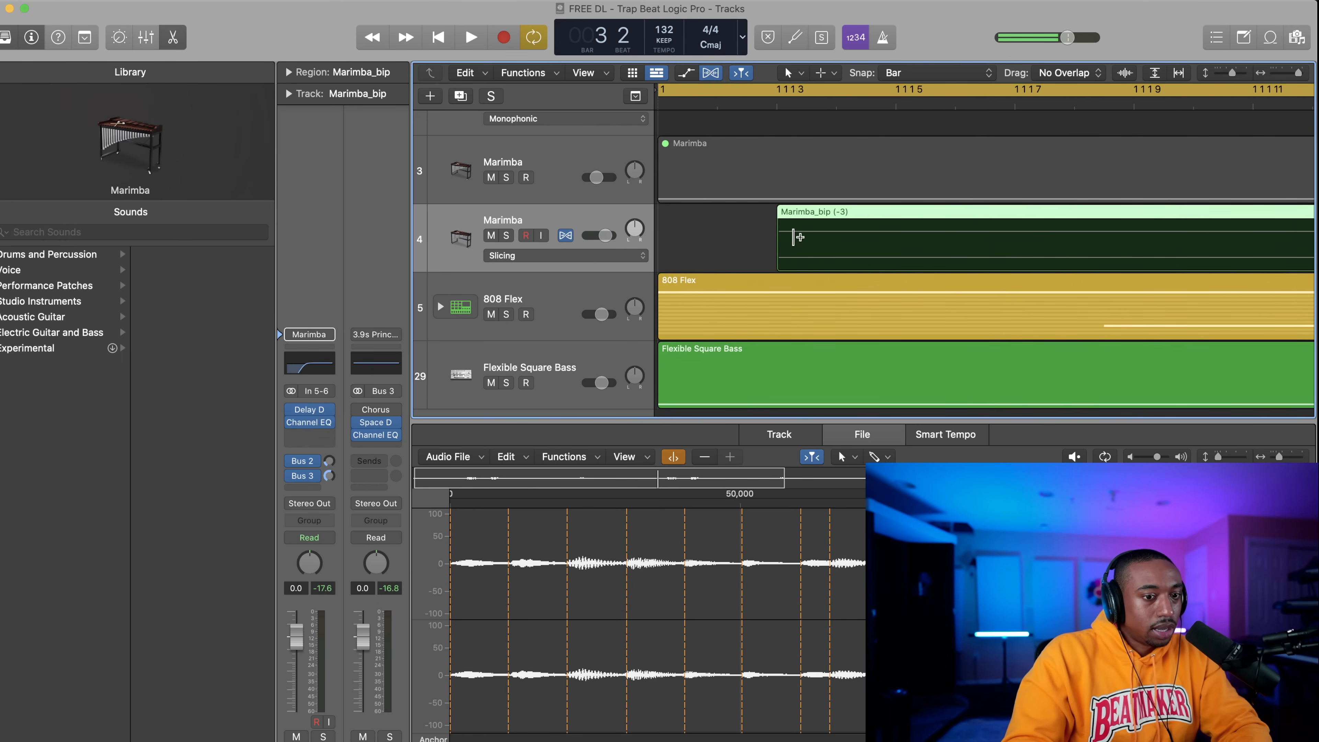
{"action": "key", "text": "alt+Left"}
Play the beat and review the whole eight-bar arrangement in the Tracks area.
{"action": "key", "text": "space"}
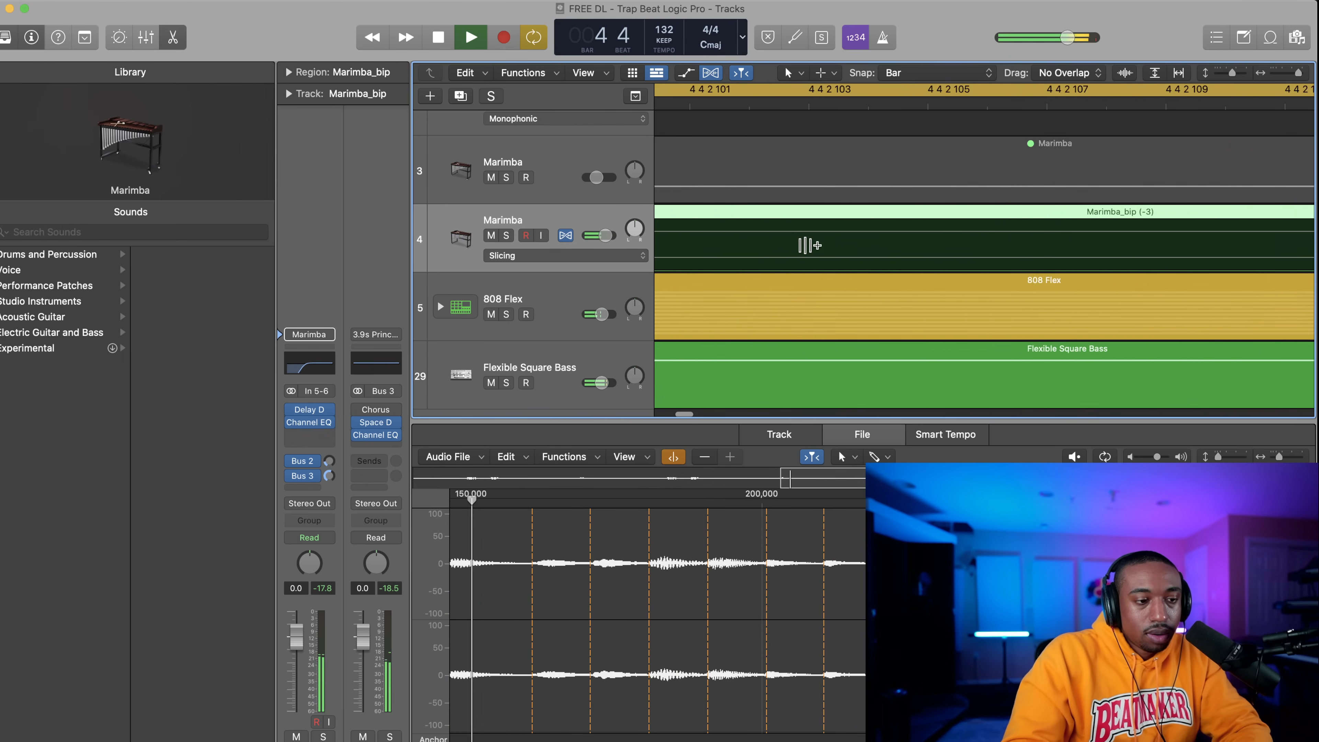
{"action": "key", "text": "super+Left"}
{"action": "key", "text": "super+Left"}
{"action": "key", "text": "super+Left"}
{"action": "key", "text": "super+Left"}
{"action": "key", "text": "super+Left"}
{"action": "key", "text": "super+Left"}
{"action": "key", "text": "super+Left"}
{"action": "key", "text": "super+Left"}
{"action": "key", "text": "super+Right"}
{"action": "key", "text": "super+Right"}
{"action": "key", "text": "super+Right"}
{"action": "key", "text": "super+Right"}
{"action": "key", "text": "super+Right"}
{"action": "key", "text": "super+Right"}
{"action": "key", "text": "super+Right"}
{"action": "key", "text": "super+Right"}
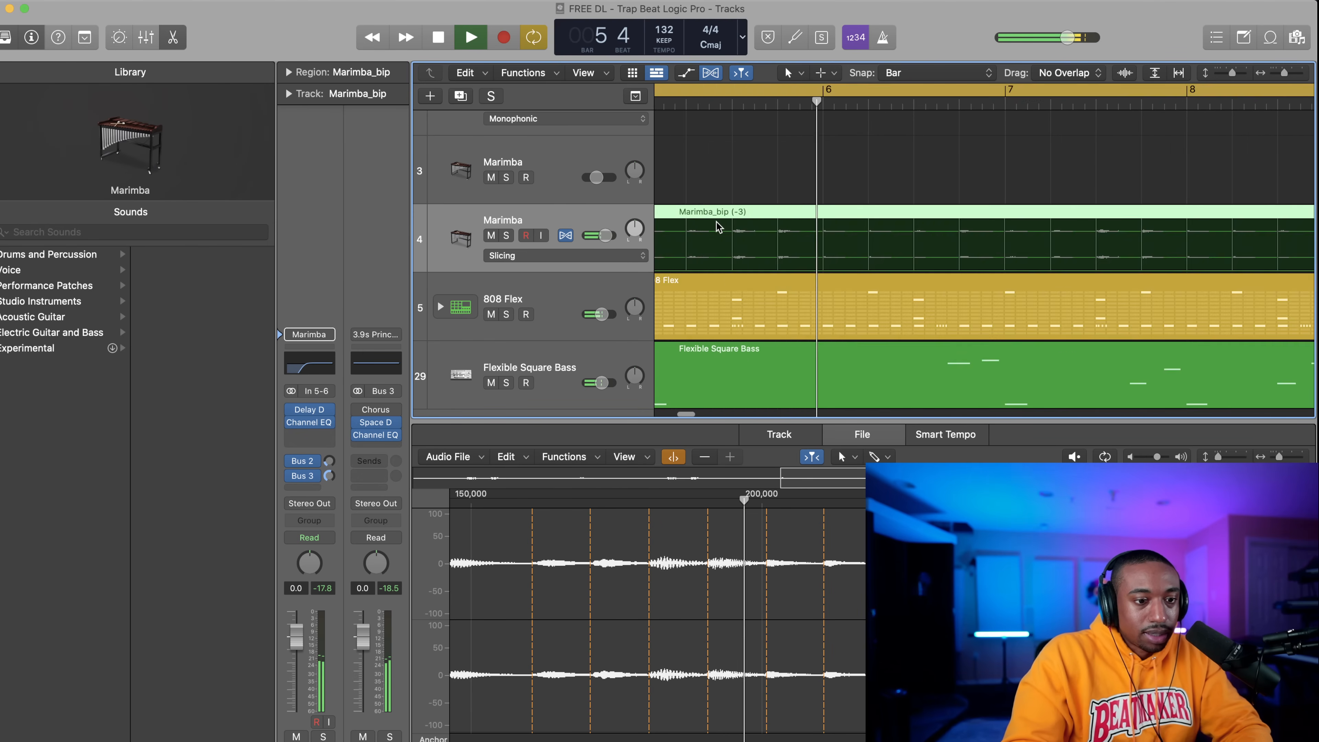
{"action": "key", "text": "super+Left"}
{"action": "key", "text": "super+Left"}
{"action": "key", "text": "super+Left"}
{"action": "key", "text": "super+Left"}
{"action": "key", "text": "super+Left"}
{"action": "key", "text": "super+Left"}
{"action": "key", "text": "super+Left"}
{"action": "scroll", "coordinate": [716, 225], "scroll_direction": "up", "scroll_amount": 10}
{"action": "scroll", "coordinate": [800, 252], "scroll_direction": "down", "scroll_amount": 10}
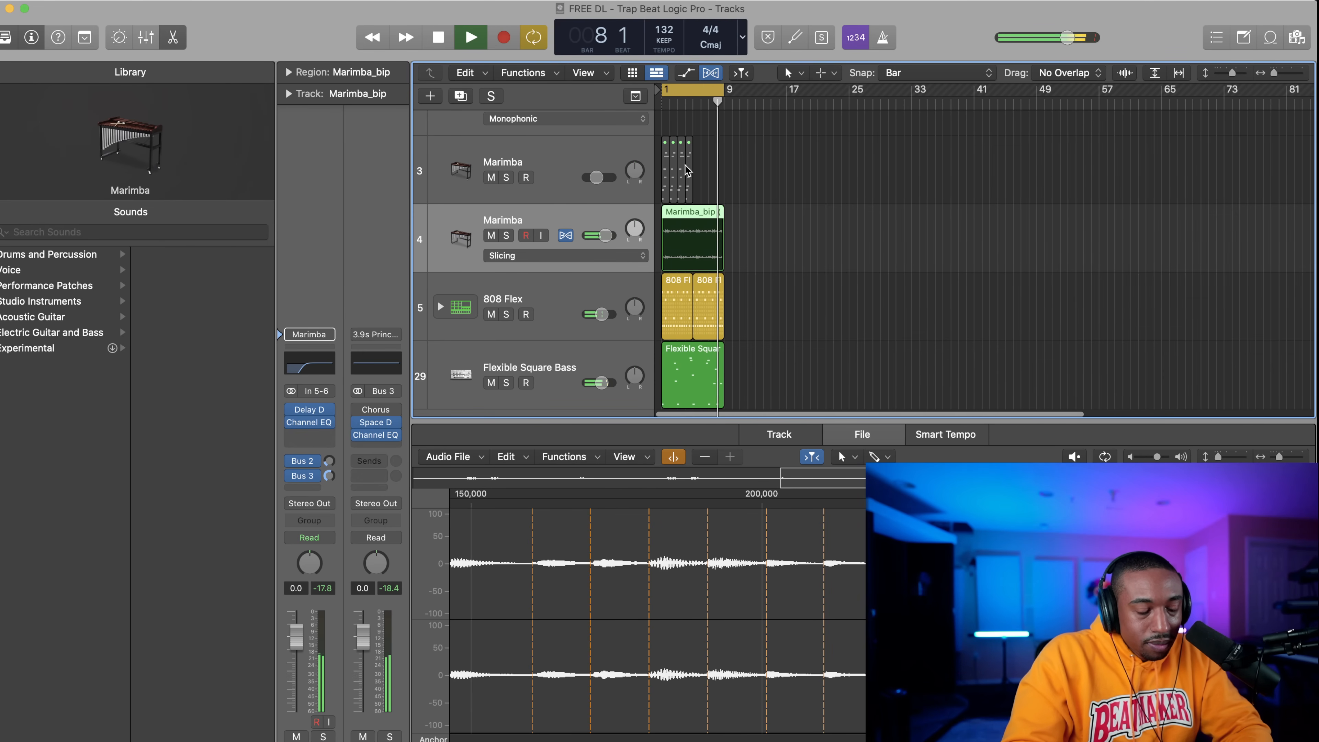
{"action": "scroll", "coordinate": [696, 197], "scroll_direction": "up", "scroll_amount": 8}
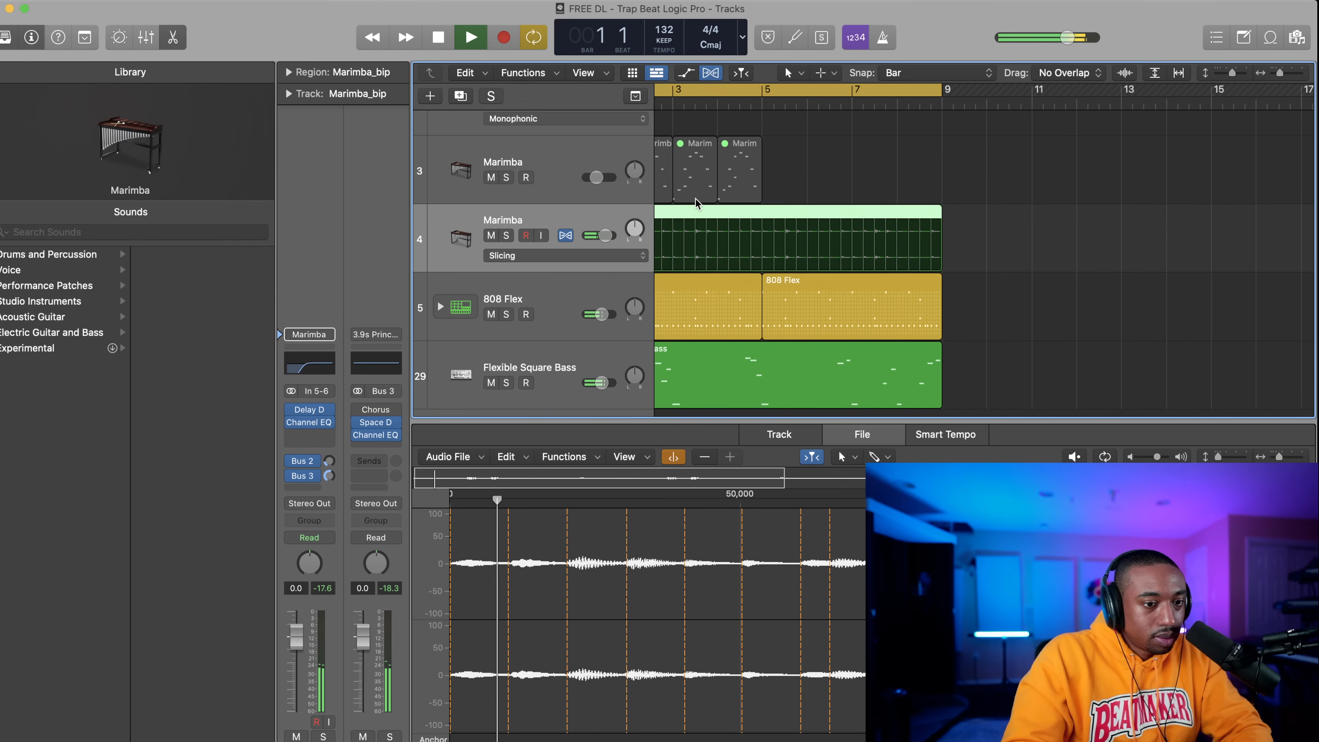
{"action": "scroll", "coordinate": [742, 192], "scroll_direction": "up", "scroll_amount": 2}
{"action": "scroll", "coordinate": [742, 192], "scroll_direction": "down", "scroll_amount": 10}
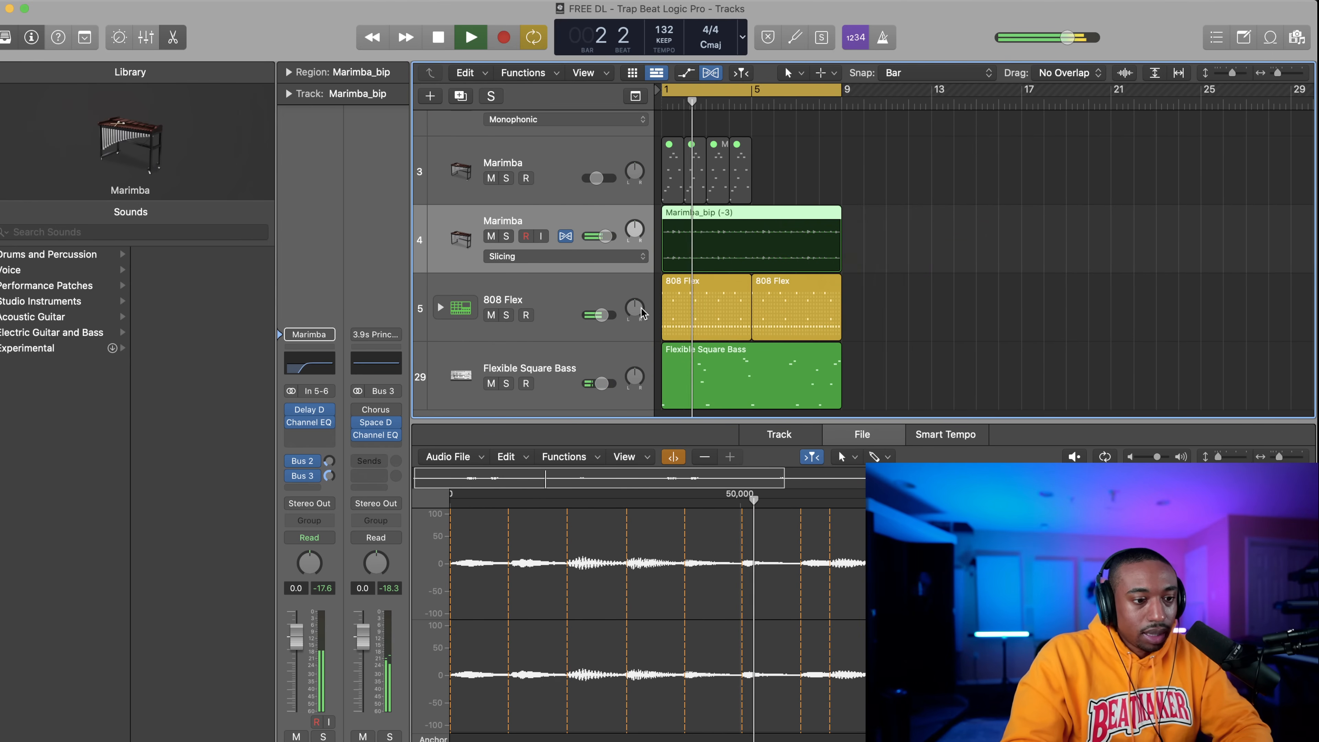
Lower the Marimba audio and Flexible Square Bass volumes and raise the 808 Flex volume to -1.5 dB.
{"action": "left_click", "coordinate": [559, 292]}
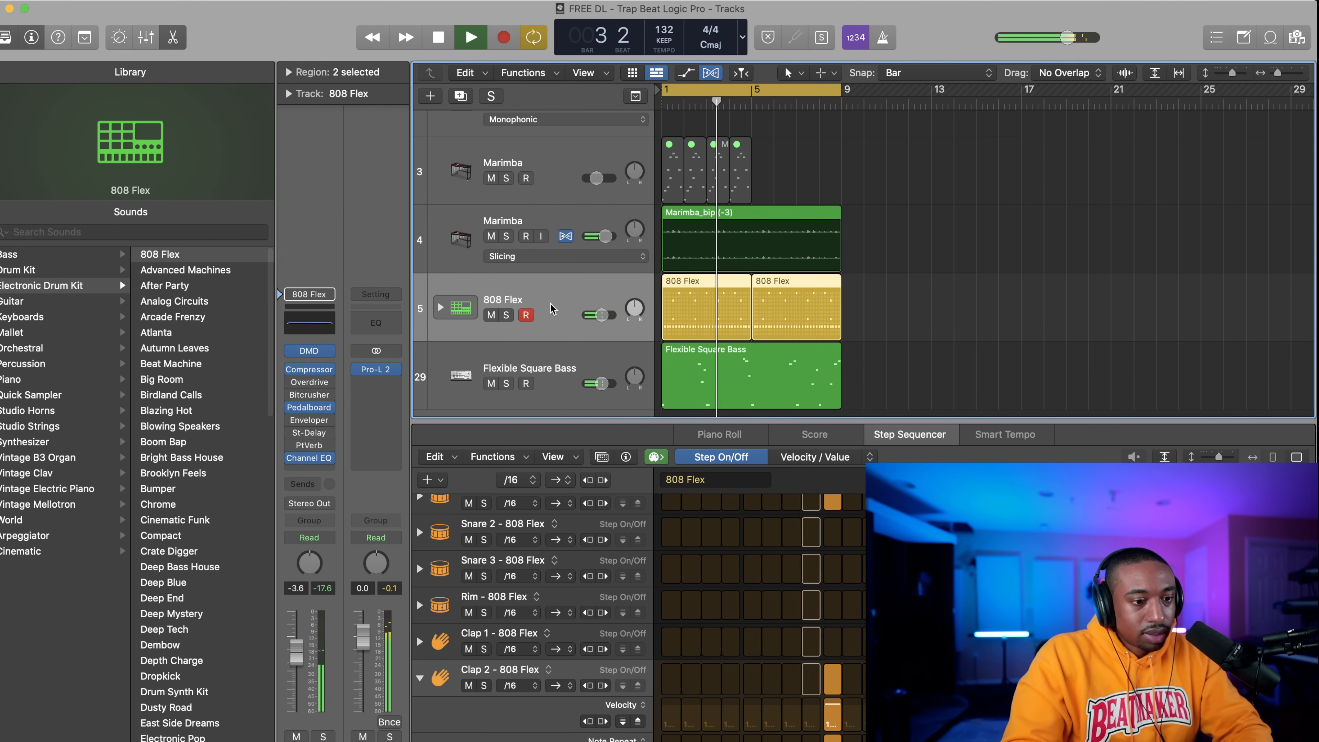
{"action": "left_click_drag", "start_coordinate": [605, 237], "coordinate": [598, 237]}
{"action": "left_click_drag", "start_coordinate": [601, 383], "coordinate": [595, 383]}
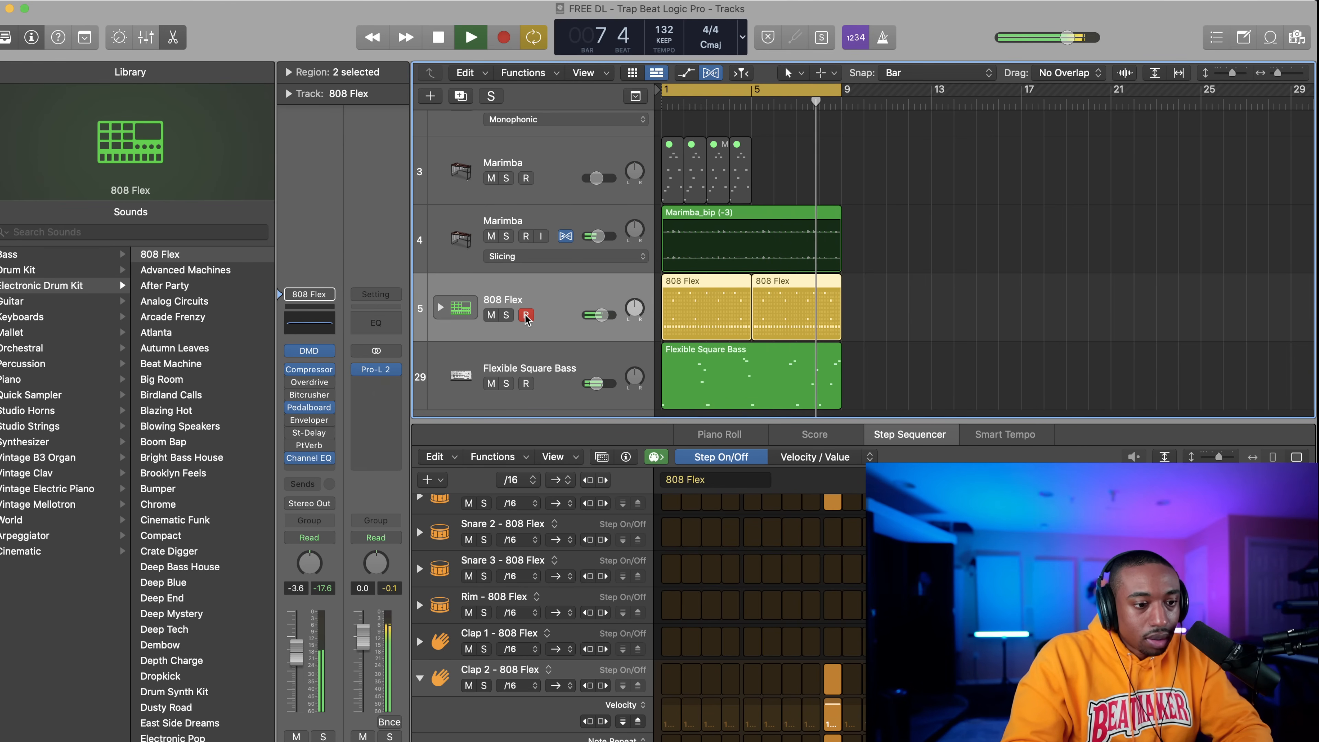
{"action": "left_click_drag", "start_coordinate": [600, 315], "coordinate": [600, 329]}
Expand the 808 Flex drum stack and raise the volume of its Kick 1 subtrack.
{"action": "left_click", "coordinate": [440, 307]}
{"action": "scroll", "coordinate": [543, 368], "scroll_direction": "down", "scroll_amount": 3}
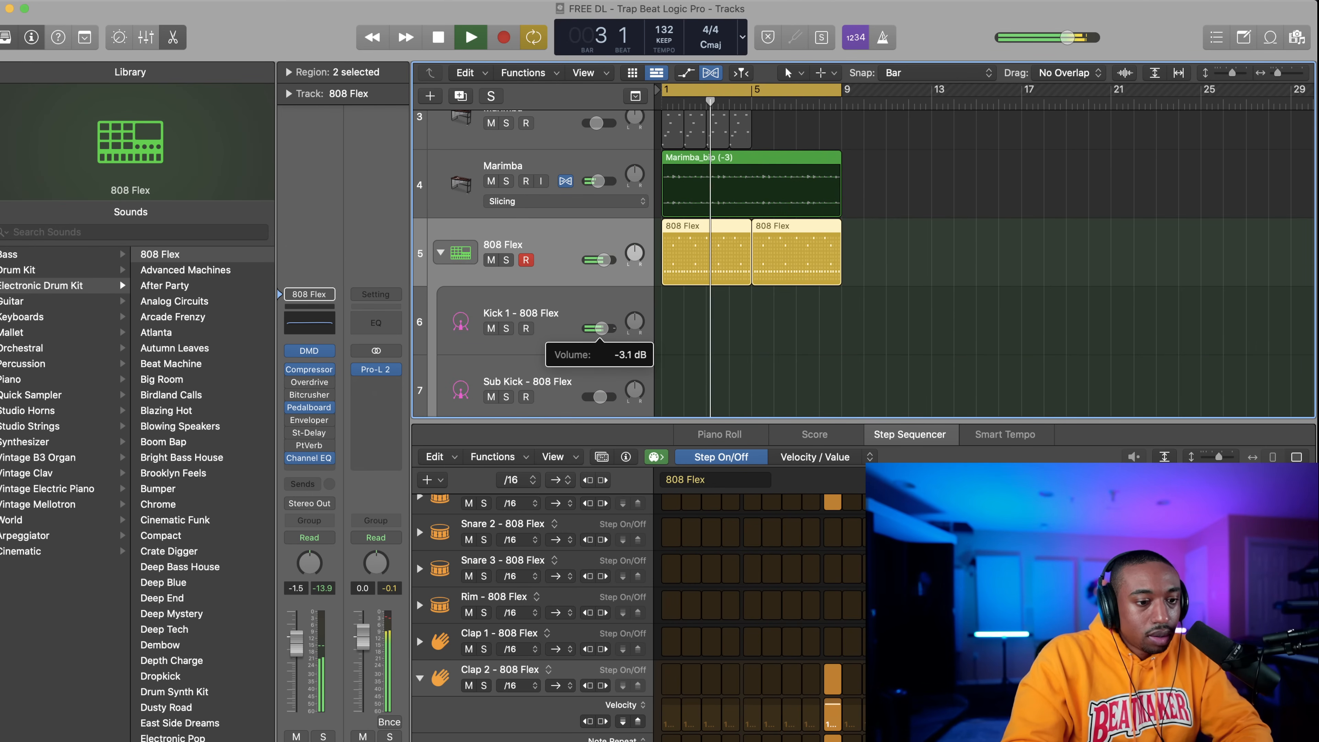
{"action": "scroll", "coordinate": [580, 279], "scroll_direction": "down", "scroll_amount": 5}
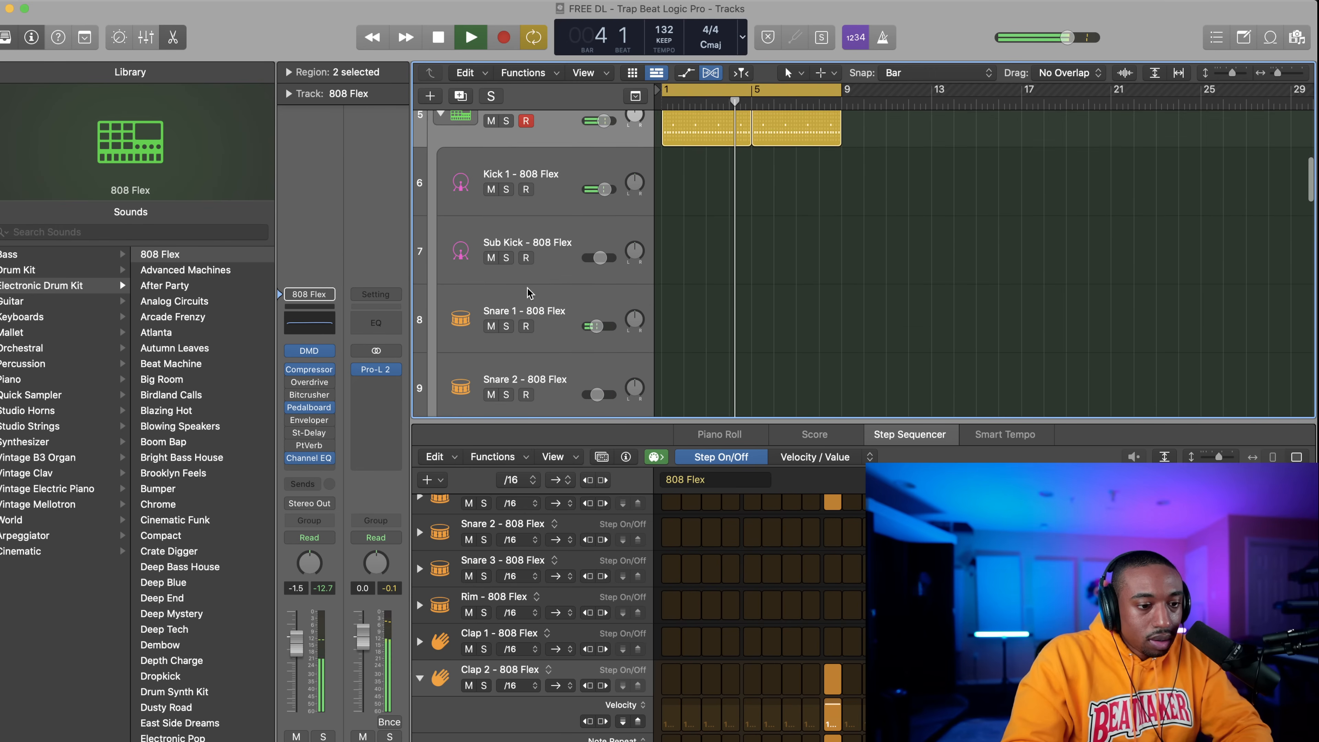
{"action": "left_click_drag", "start_coordinate": [597, 261], "coordinate": [597, 254]}
Set the Hi-Hat Closed subtrack's volume in the 808 Flex stack to about -16.8 dB.
{"action": "scroll", "coordinate": [580, 274], "scroll_direction": "down", "scroll_amount": 8}
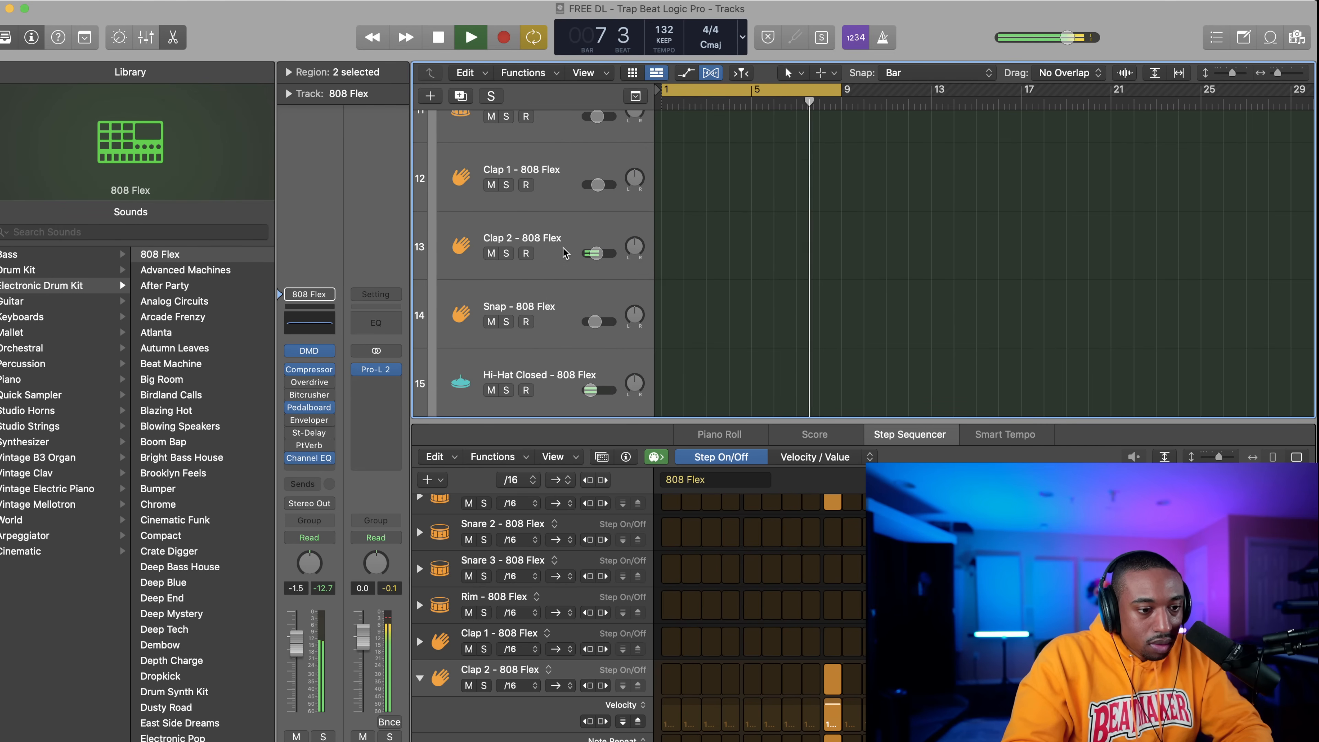
{"action": "scroll", "coordinate": [564, 251], "scroll_direction": "up", "scroll_amount": 3}
{"action": "scroll", "coordinate": [596, 334], "scroll_direction": "down", "scroll_amount": 4}
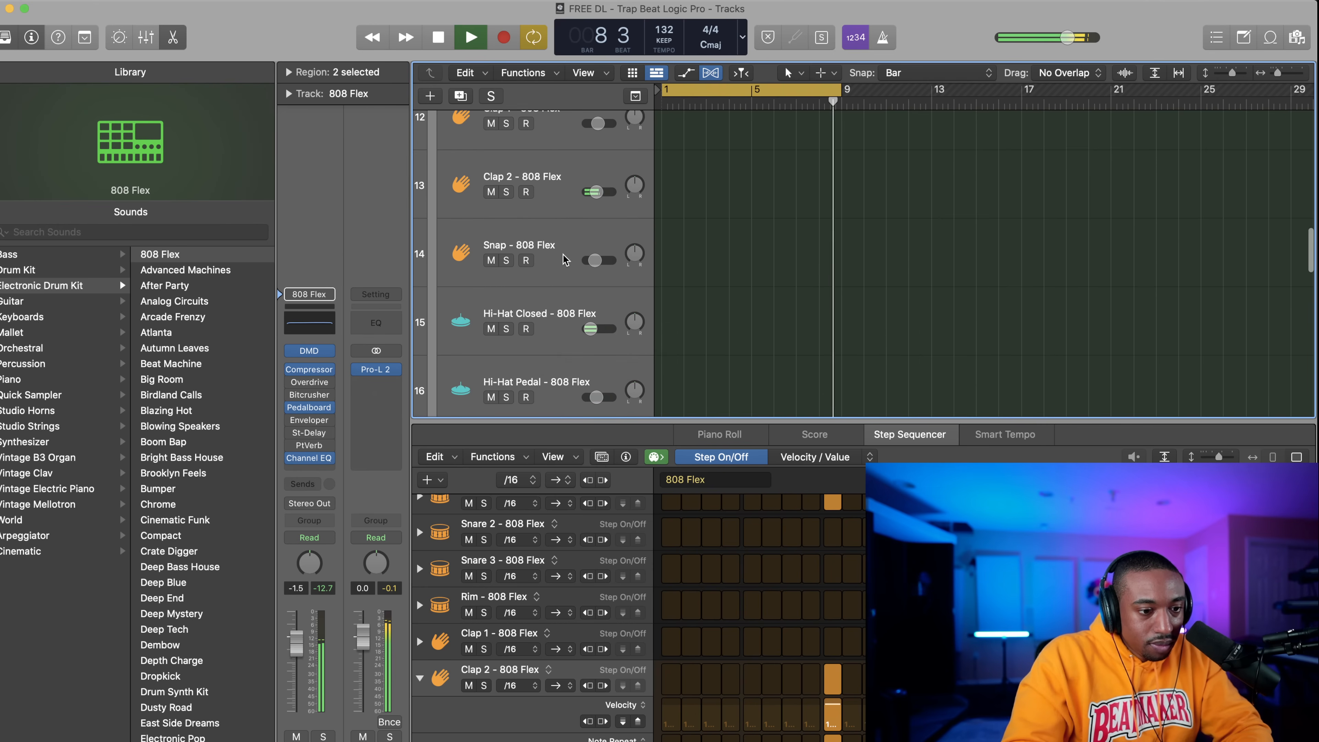
{"action": "left_click_drag", "start_coordinate": [596, 331], "coordinate": [597, 330]}
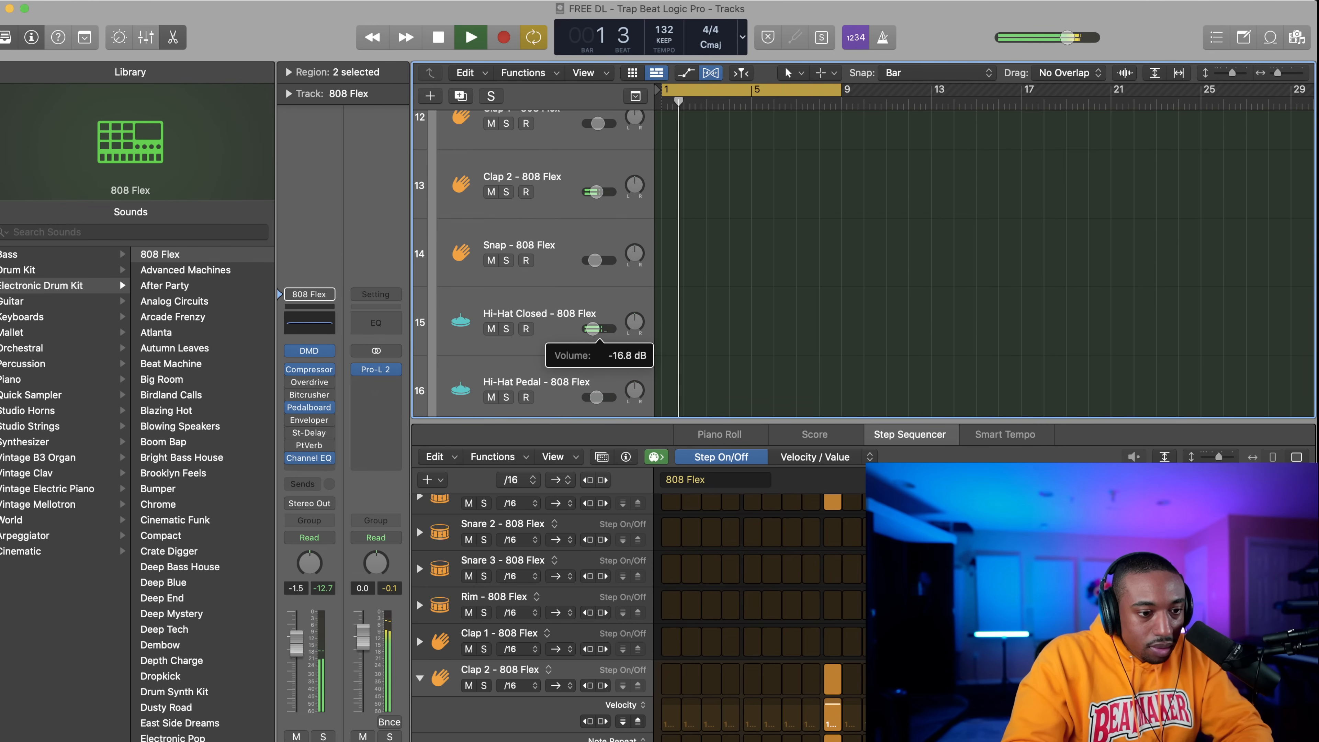
{"action": "scroll", "coordinate": [562, 323], "scroll_direction": "down", "scroll_amount": 1}
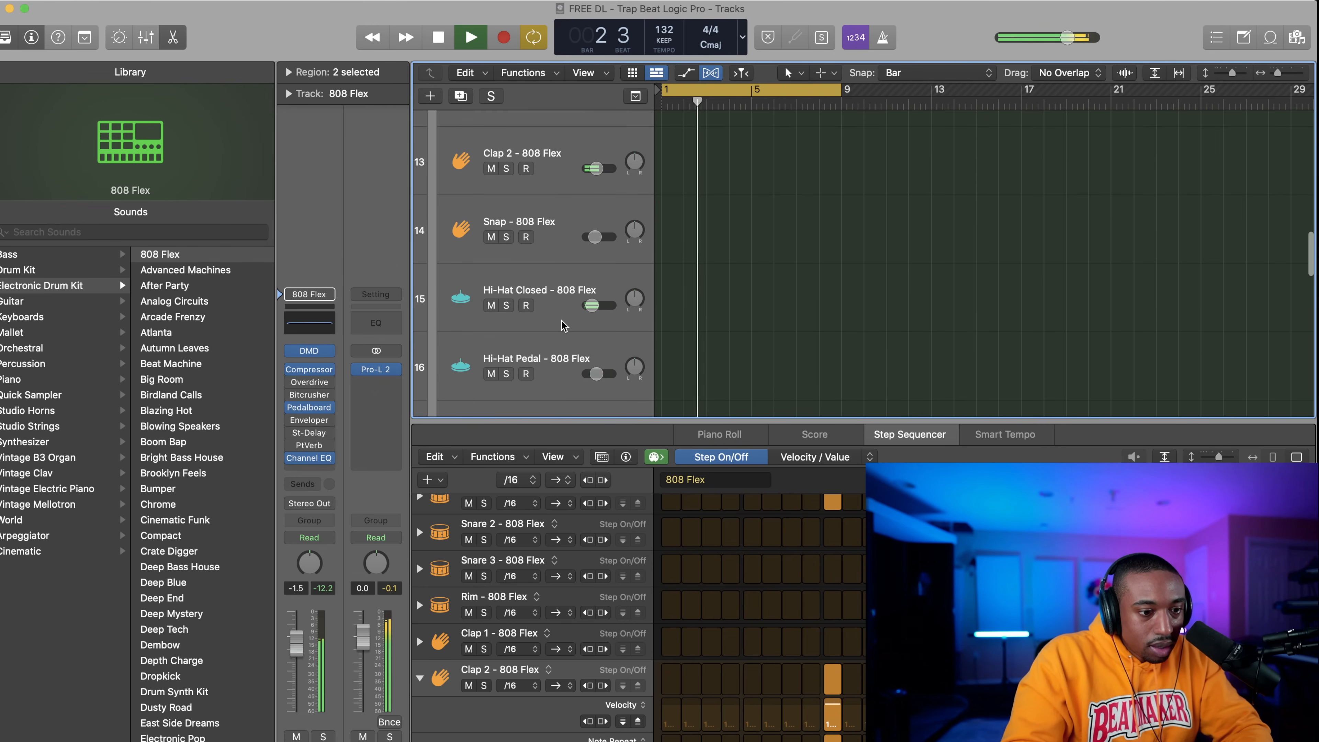
Stretch the fade-out across the whole 0.25 s Hi-Hat Closed sample in Drum Machine Designer, audition it and close the plug-in.
{"action": "left_click", "coordinate": [538, 295]}
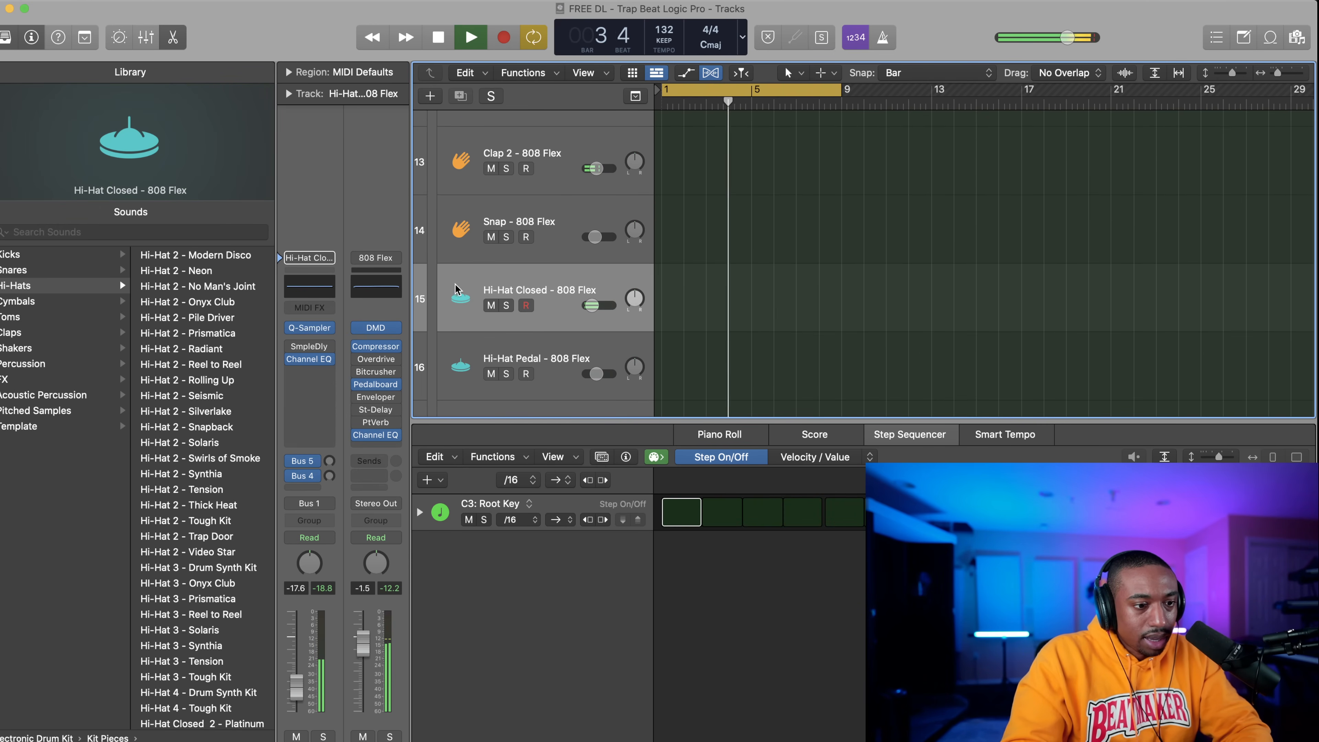
{"action": "left_click", "coordinate": [457, 292]}
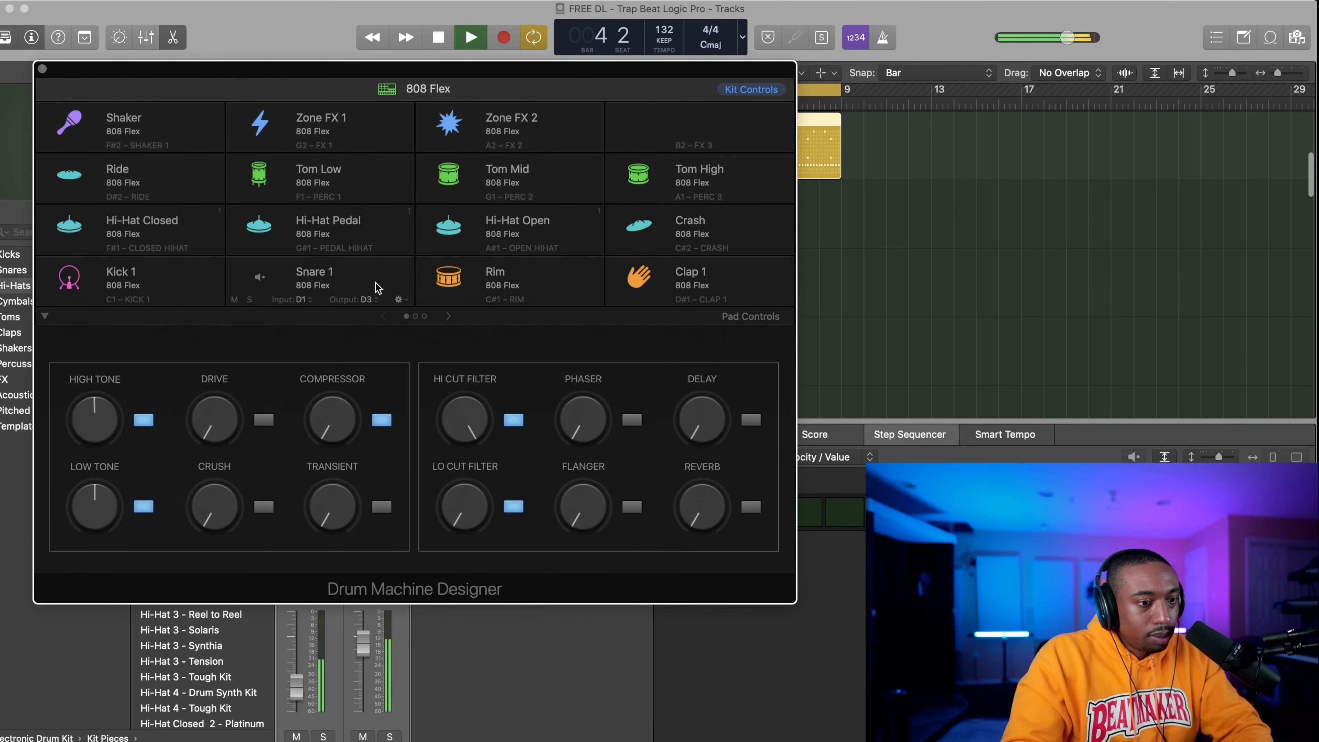
{"action": "left_click", "coordinate": [164, 221]}
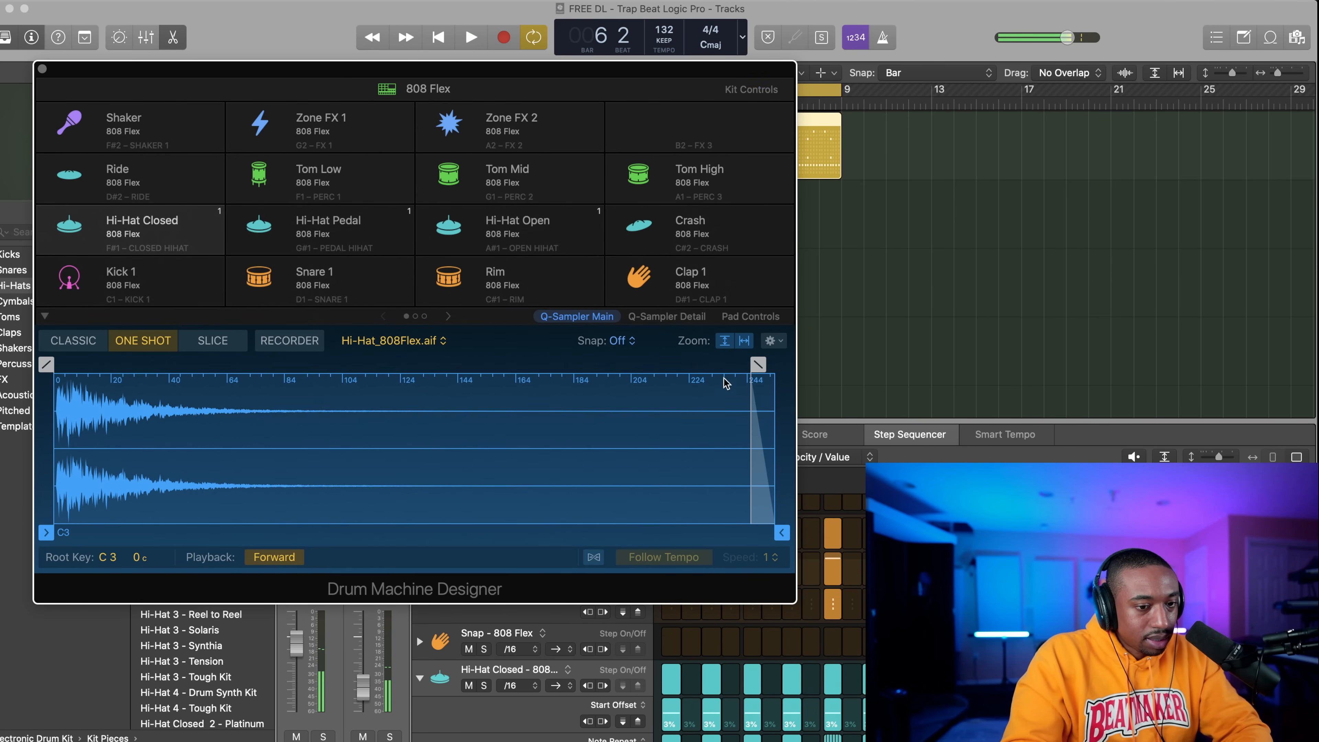
{"action": "left_click_drag", "start_coordinate": [758, 365], "coordinate": [58, 410]}
{"action": "key", "text": "space"}
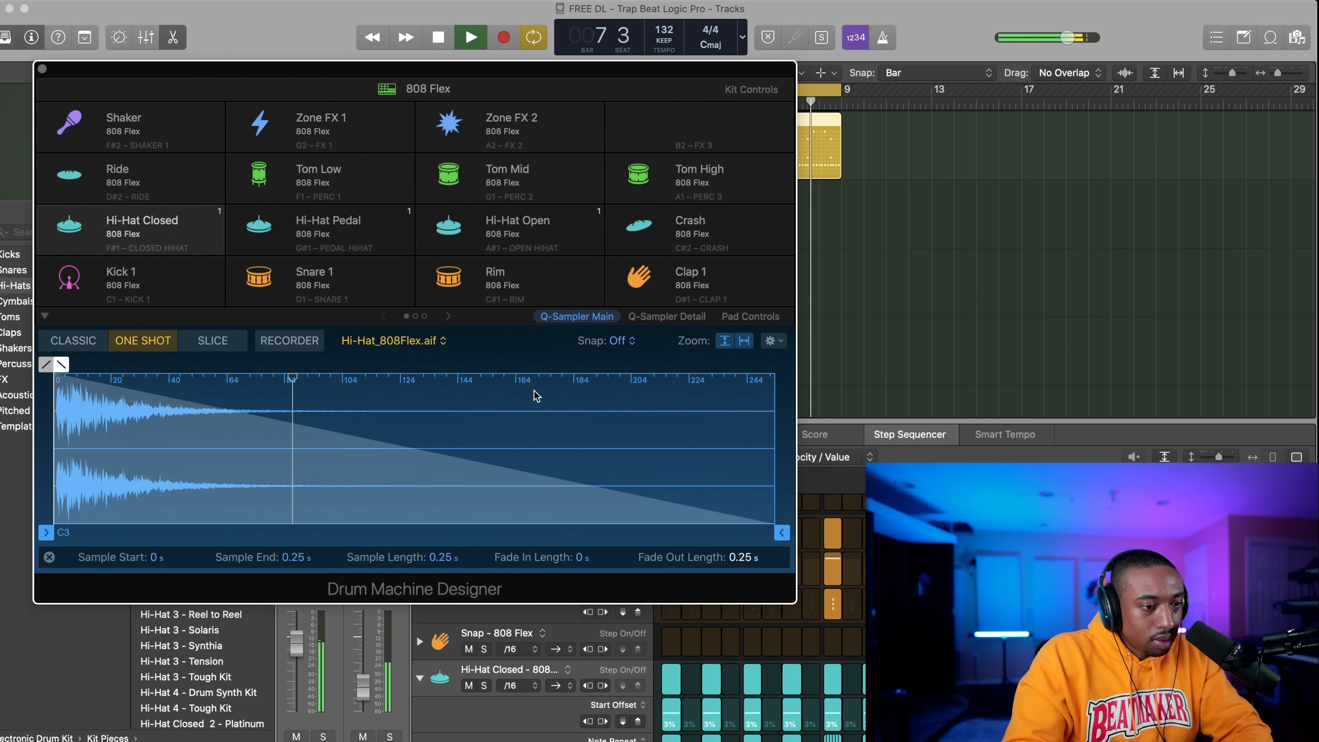
{"action": "left_click", "coordinate": [42, 69]}
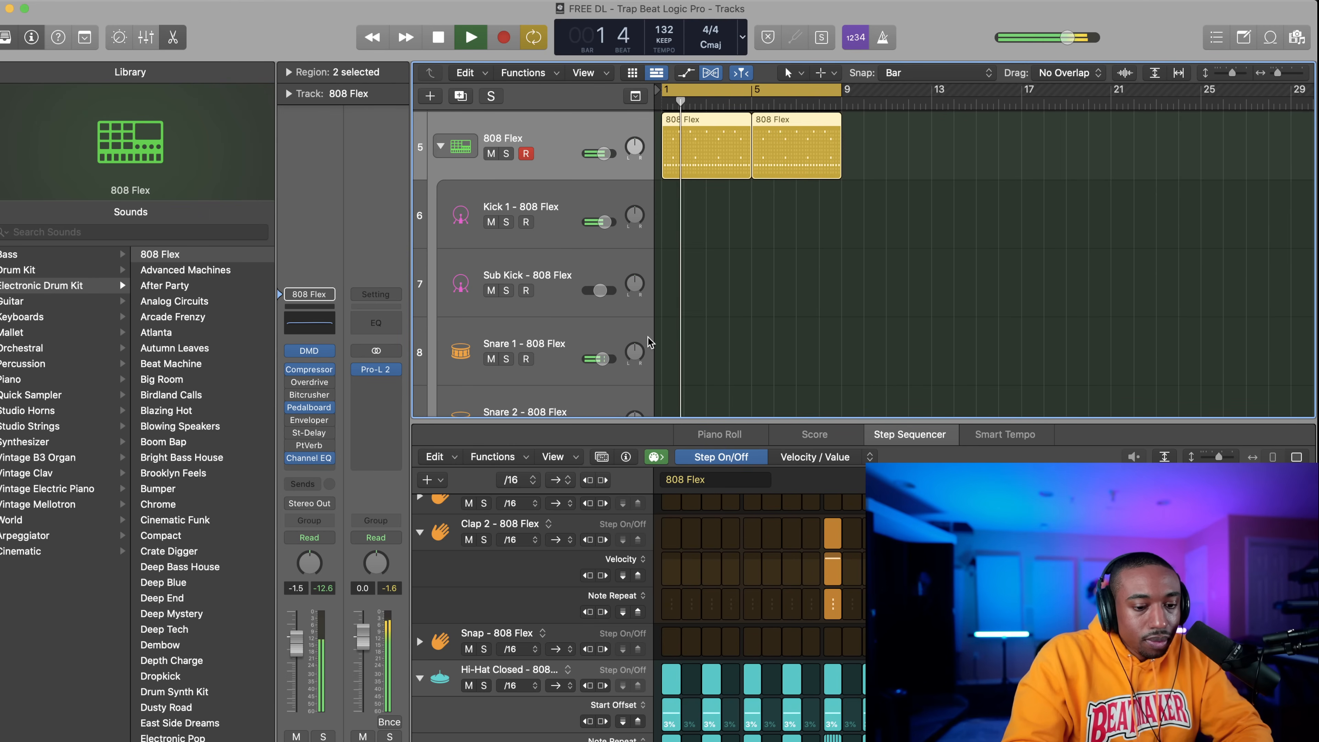
Try an extra Hi-Hat Closed hit on the tenth step and replay the beat.
{"action": "left_click", "coordinate": [850, 727]}
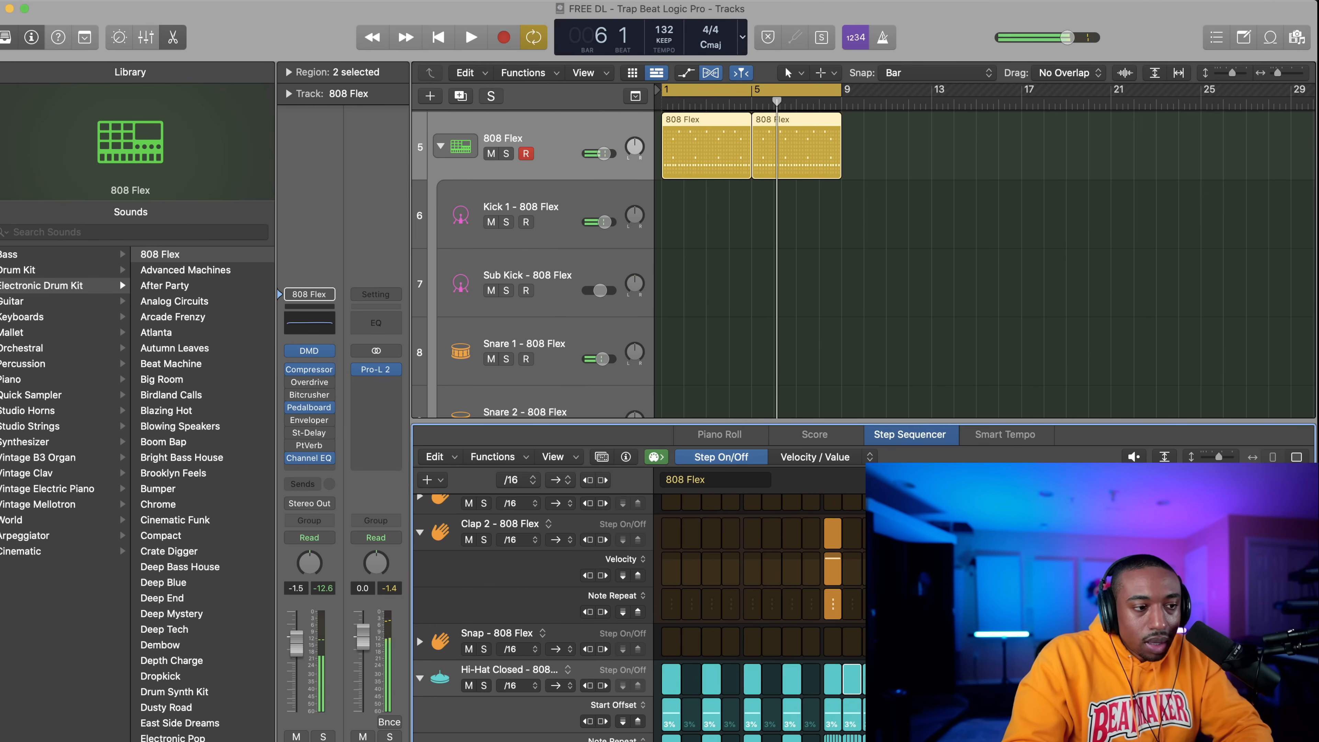
{"action": "left_click", "coordinate": [440, 37]}
{"action": "key", "text": "space"}
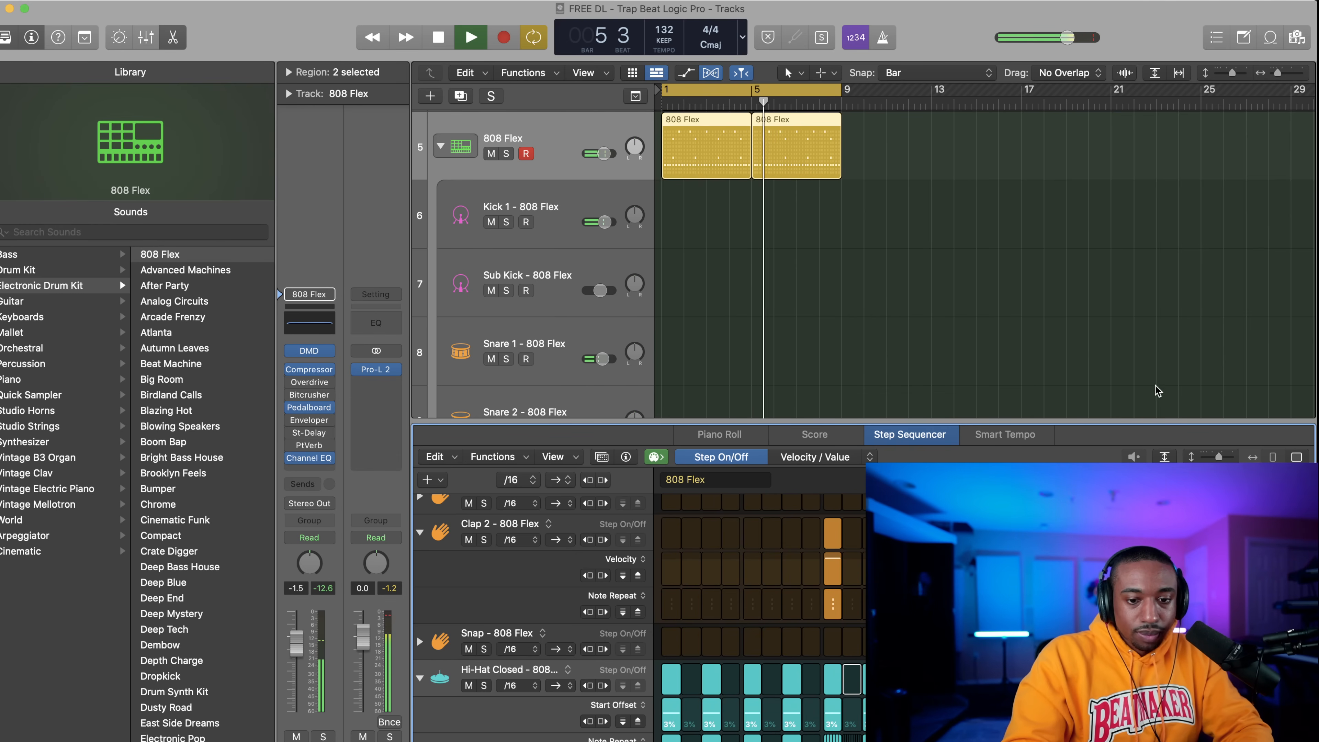
Collapse the 808 Flex stack and insert a stereo Compressor on the Stereo Out channel ahead of Pro-L 2.
{"action": "left_click", "coordinate": [440, 146]}
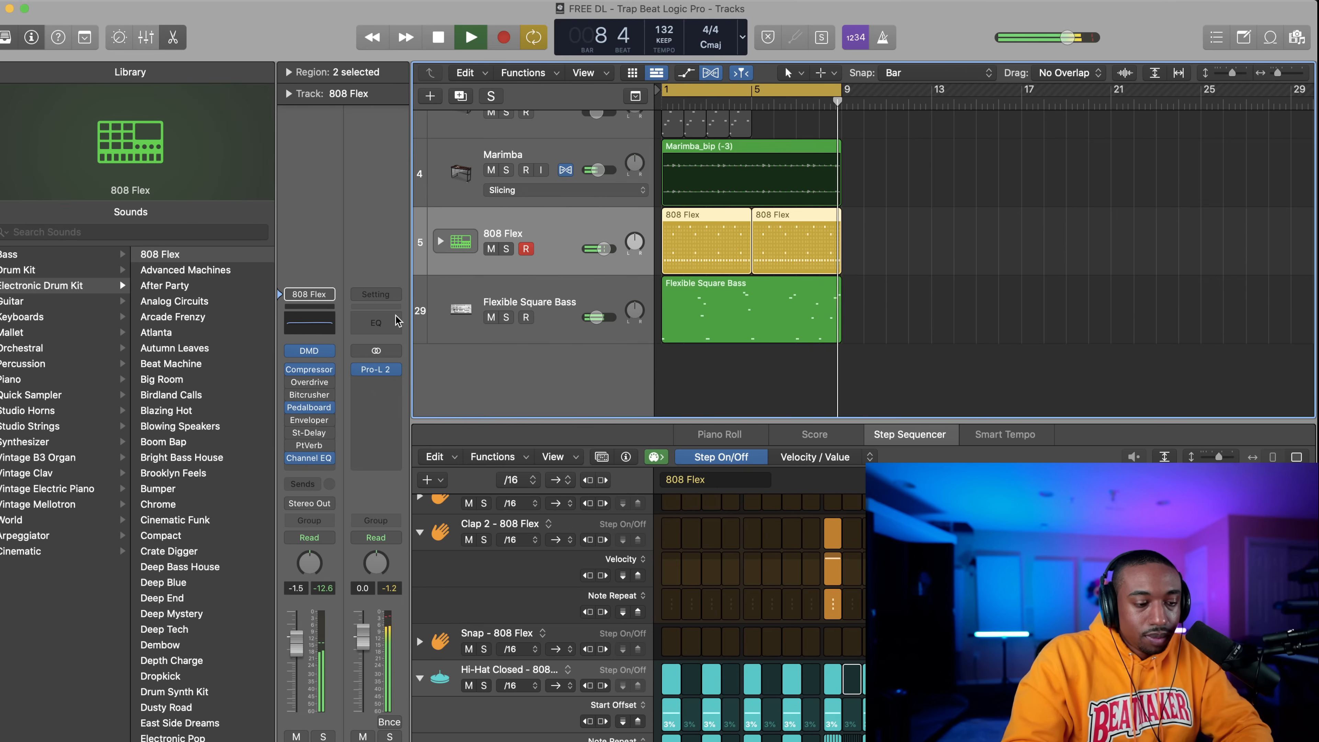
{"action": "left_click", "coordinate": [385, 388]}
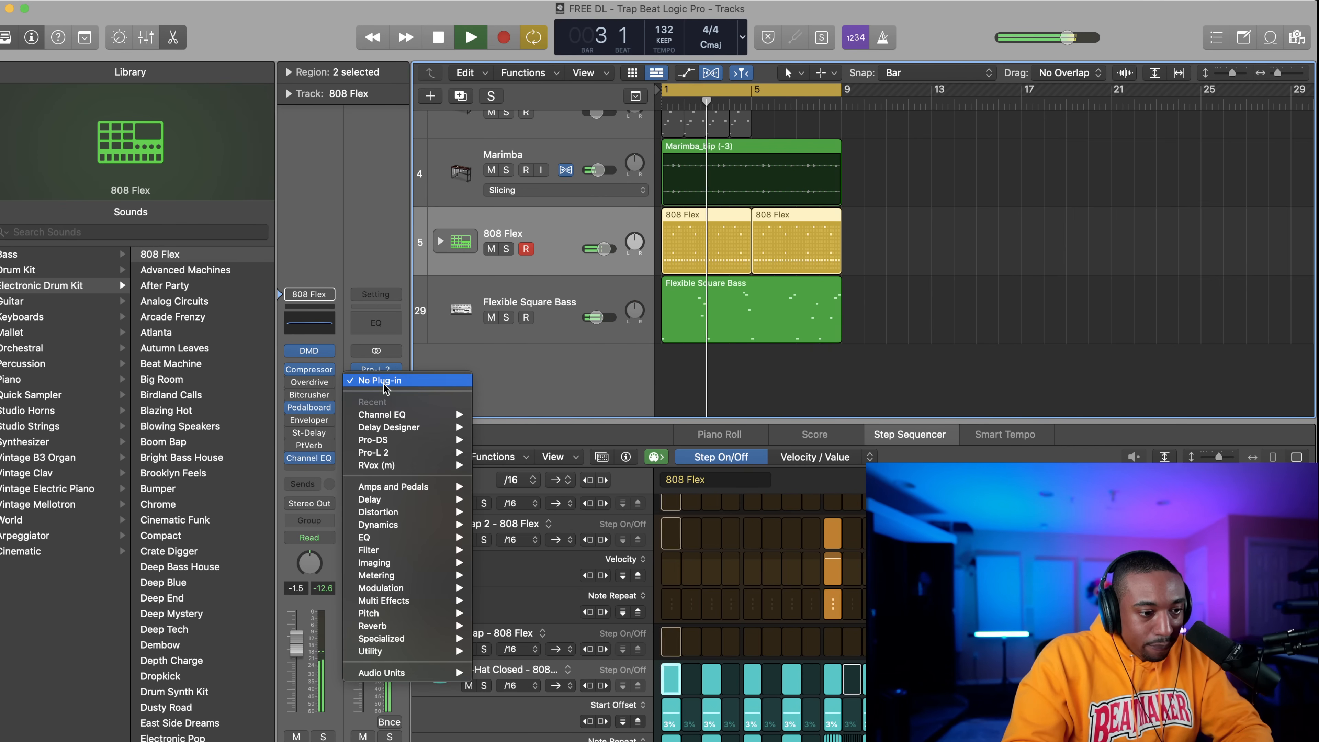
{"action": "mouse_move", "coordinate": [393, 516]}
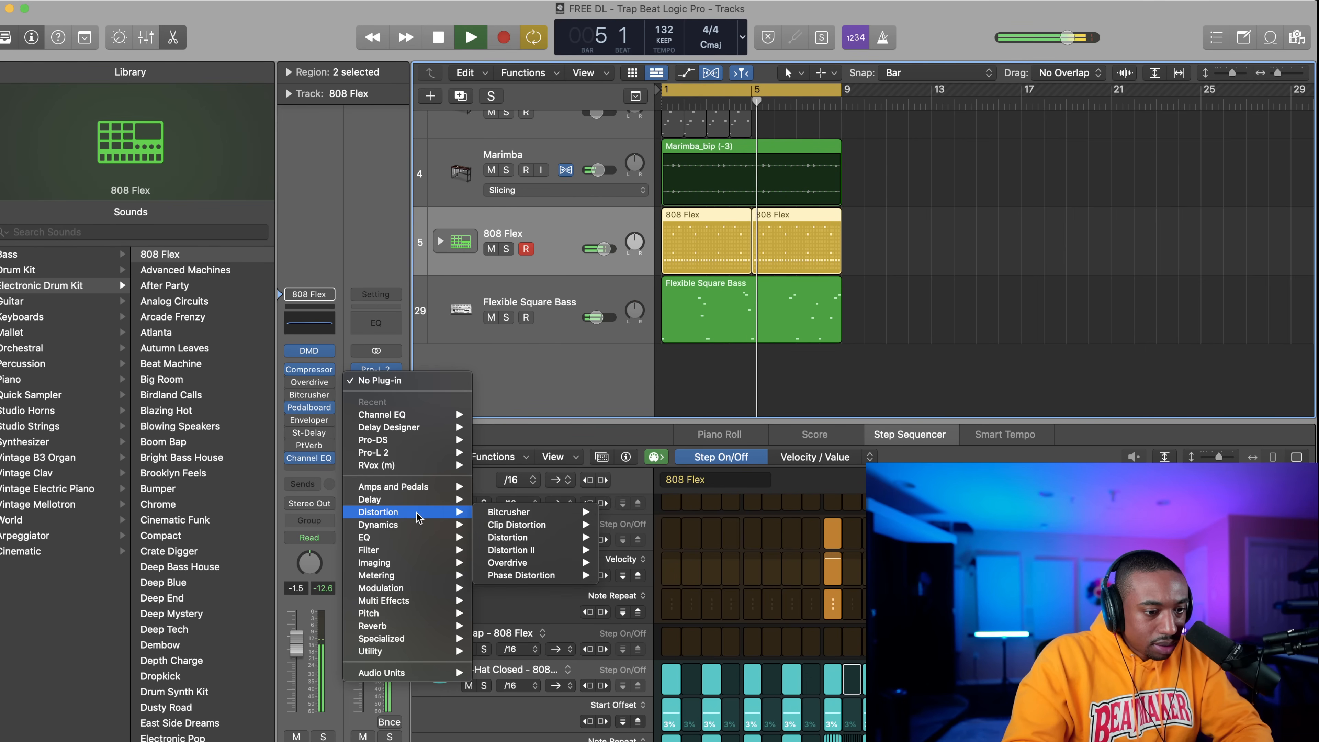
{"action": "mouse_move", "coordinate": [572, 537]}
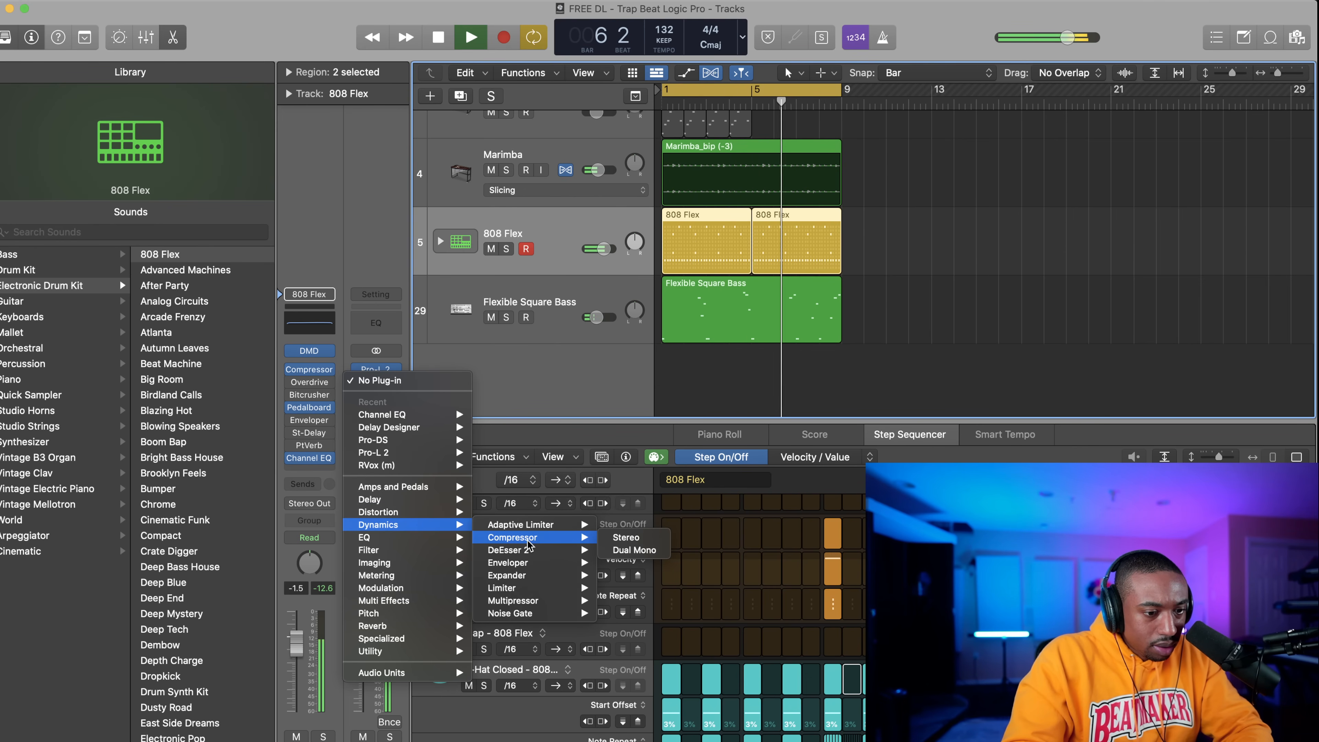
{"action": "left_click", "coordinate": [626, 537]}
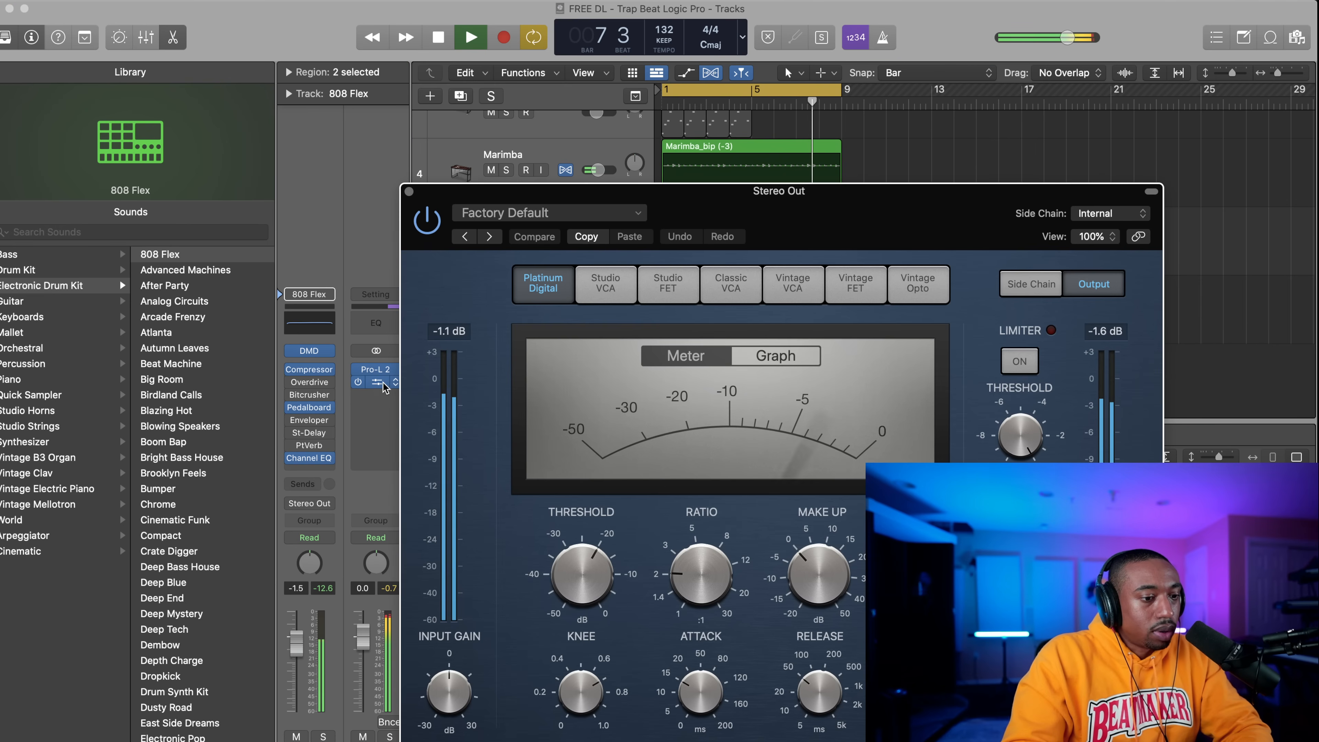
{"action": "mouse_move", "coordinate": [379, 383]}
{"action": "left_mouse_down"}
{"action": "mouse_move", "coordinate": [377, 410]}
{"action": "mouse_move", "coordinate": [377, 373]}
{"action": "left_mouse_up"}
{"action": "left_click", "coordinate": [377, 369]}
{"action": "left_click", "coordinate": [377, 373]}
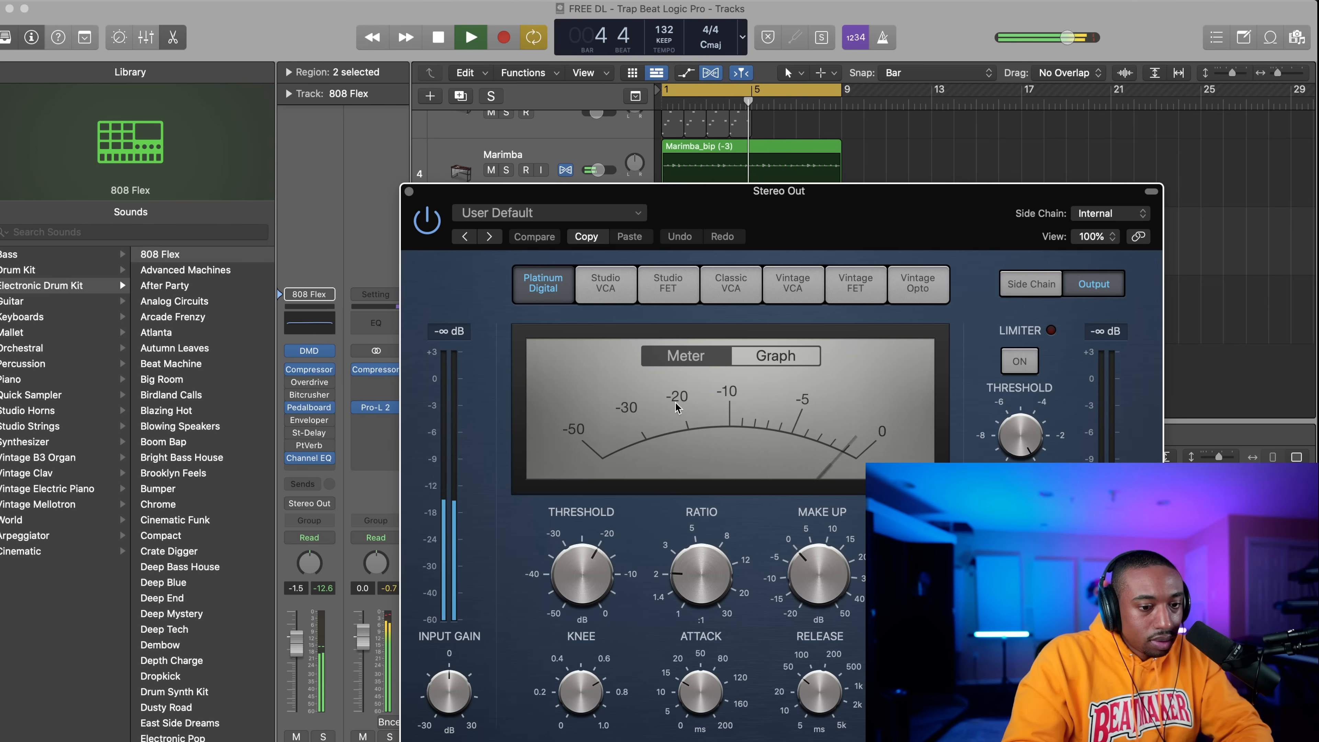
Raise the Stereo Out Compressor's threshold and knee, lower its ratio, and close the plug-in.
{"action": "left_click_drag", "start_coordinate": [583, 574], "coordinate": [567, 455]}
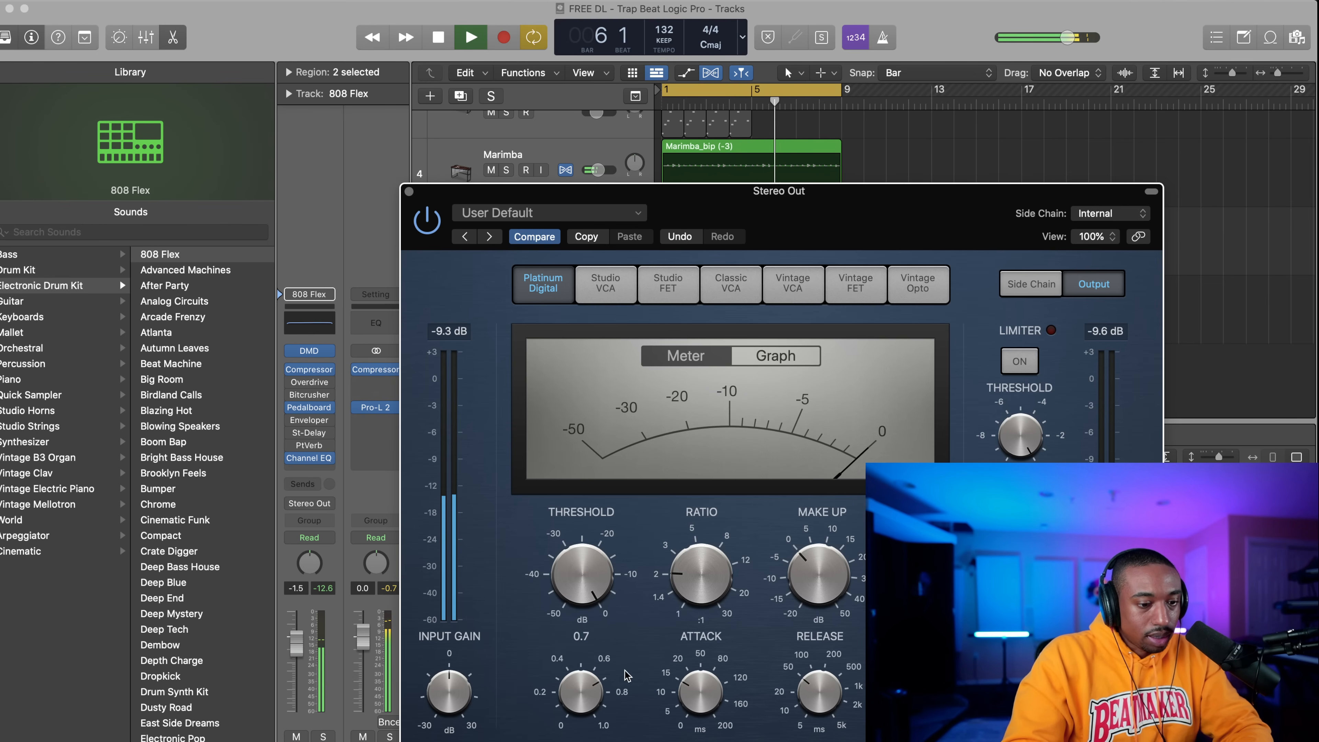
{"action": "left_click_drag", "start_coordinate": [583, 691], "coordinate": [584, 618]}
{"action": "left_click_drag", "start_coordinate": [701, 577], "coordinate": [701, 680]}
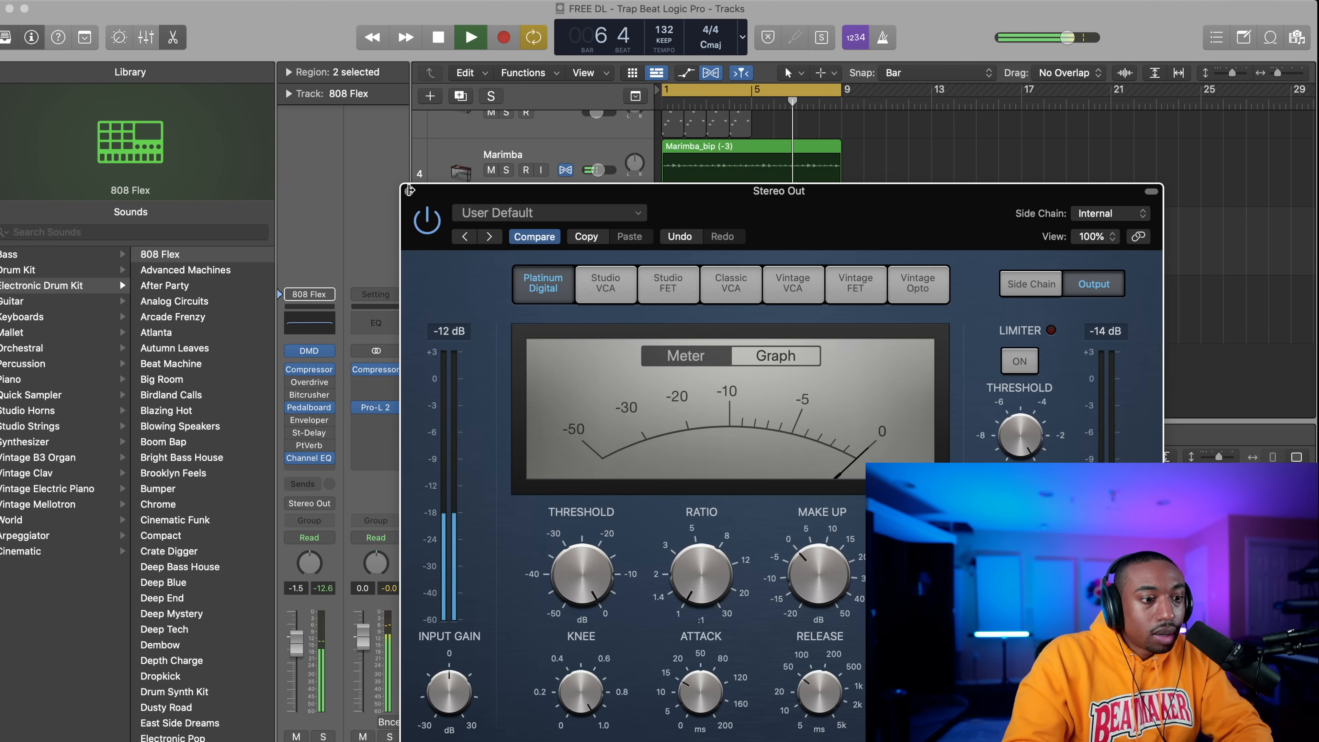
{"action": "left_click", "coordinate": [409, 192]}
Restart playback and set the start offset of the Hi-Hat Closed row to 4% in the Step Sequencer.
{"action": "scroll", "coordinate": [674, 332], "scroll_direction": "up", "scroll_amount": 2}
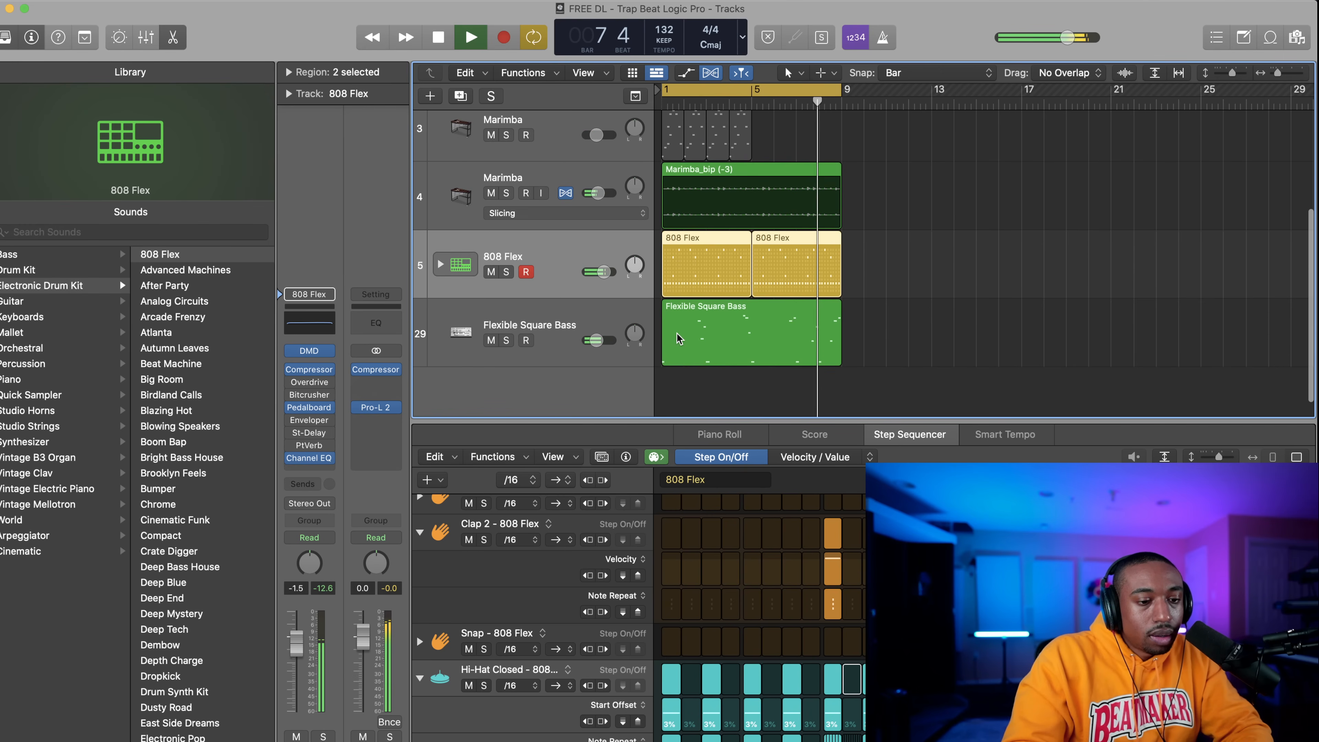
{"action": "key", "text": "space"}
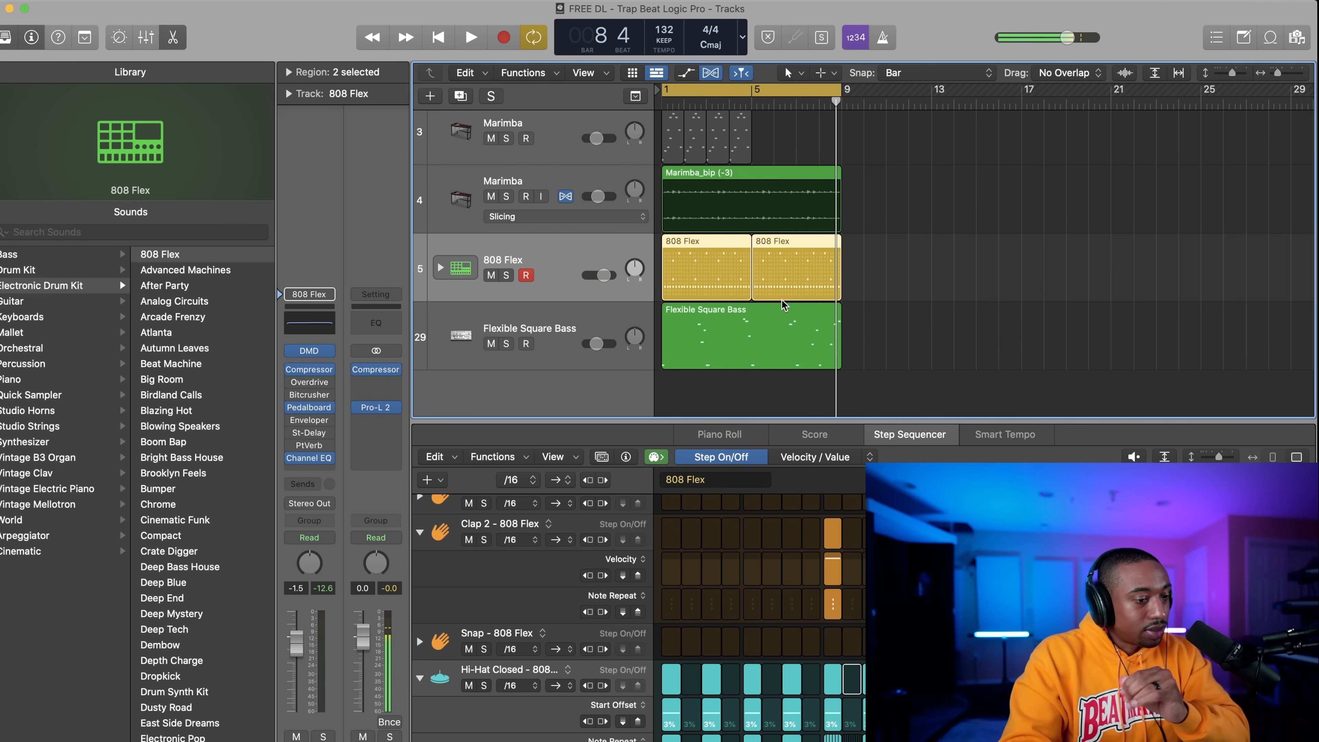
{"action": "key", "text": "space"}
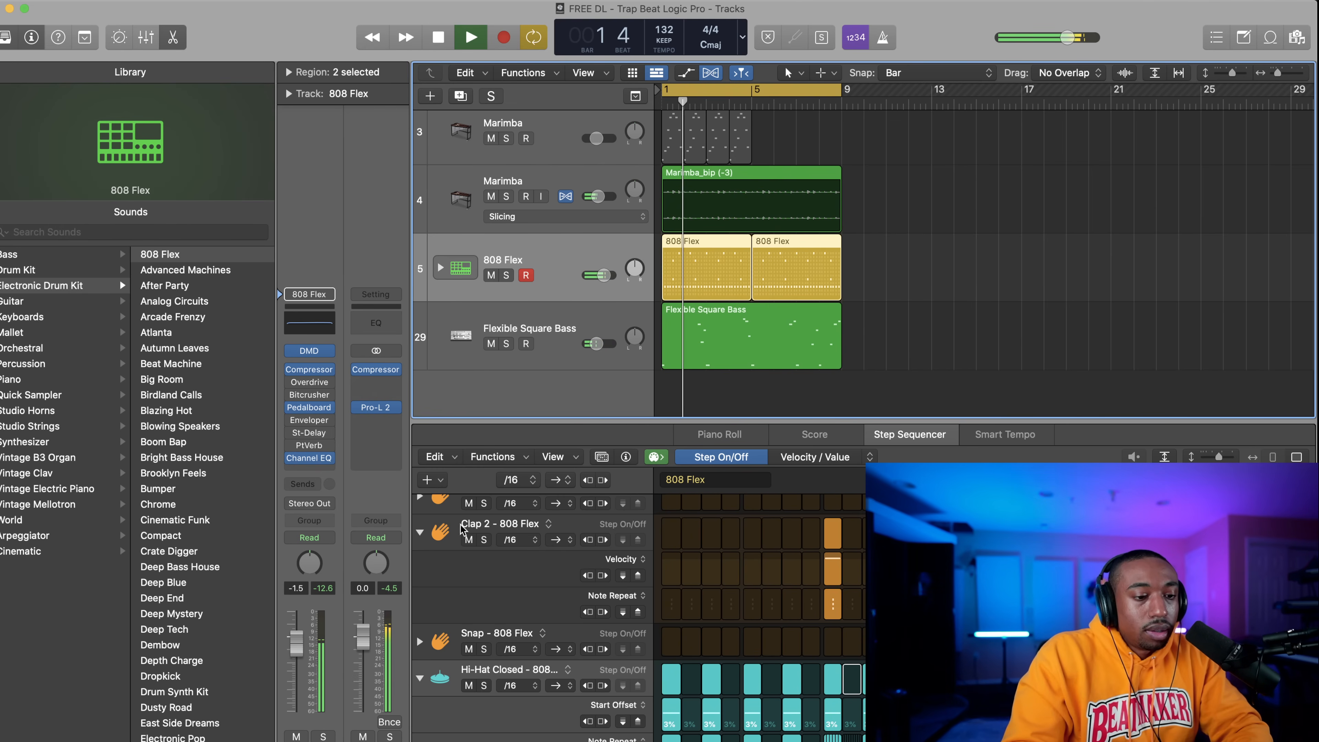
{"action": "left_click", "coordinate": [420, 678]}
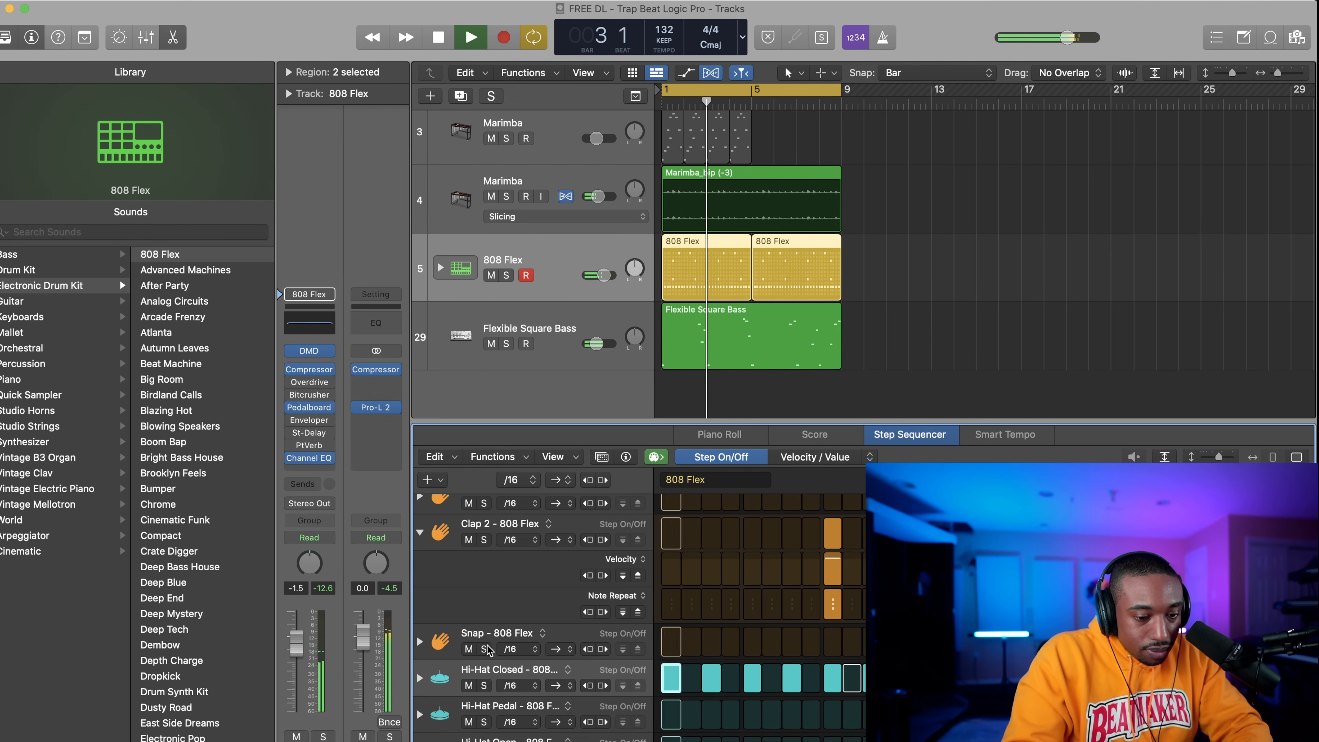
{"action": "left_click", "coordinate": [420, 679]}
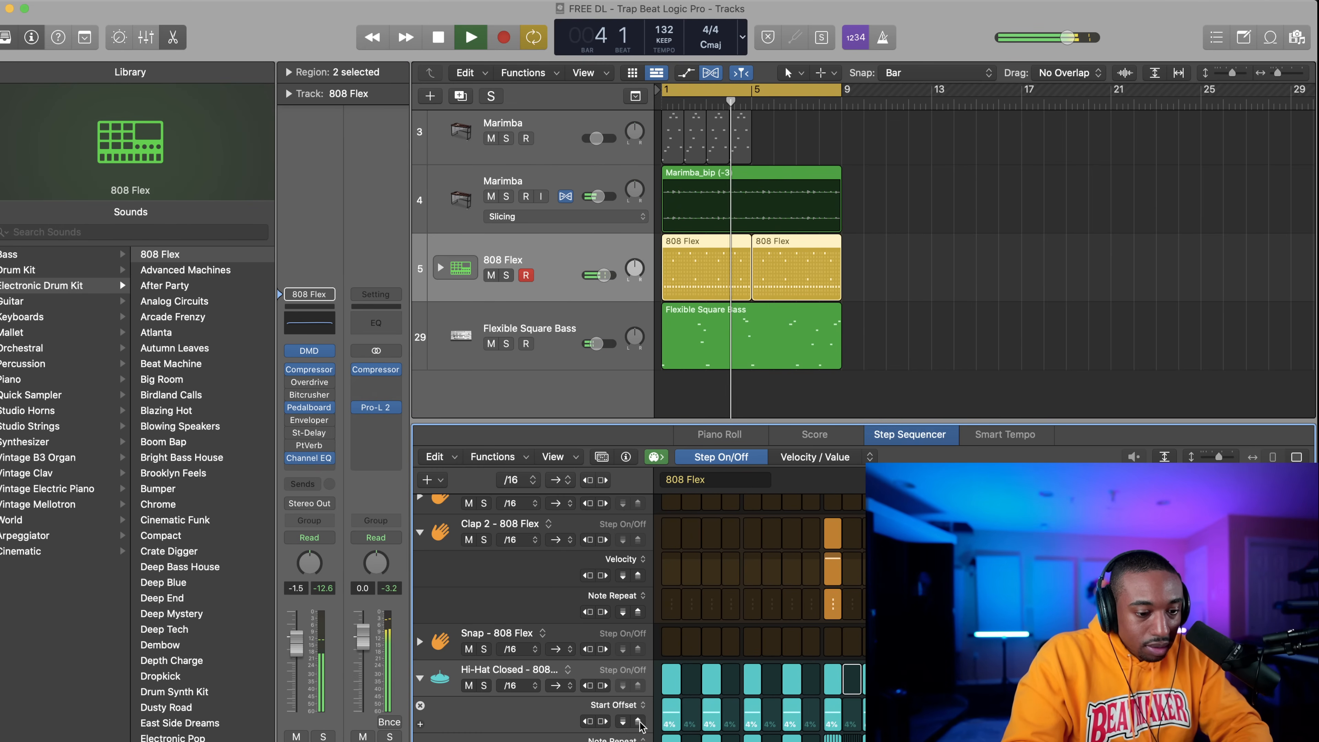
{"action": "left_click", "coordinate": [623, 721]}
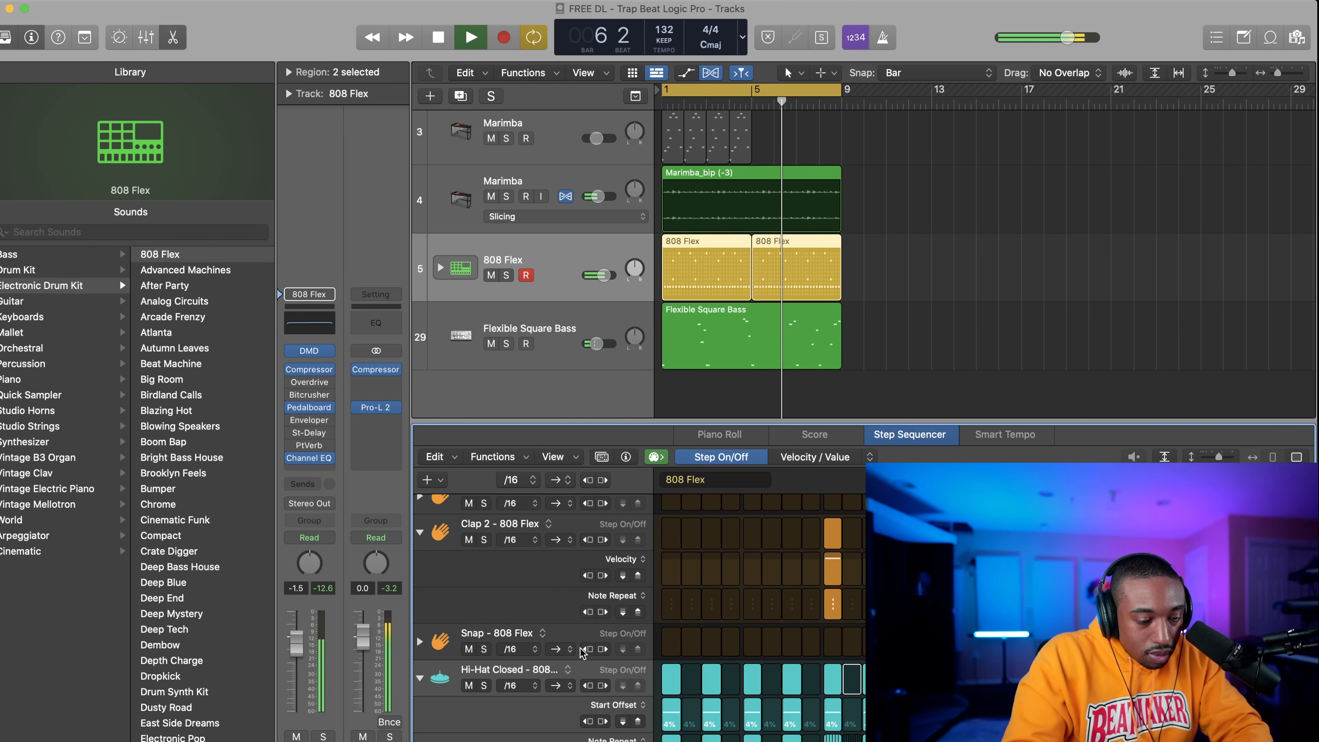
Switch the Kick 1 row's Velocity subrow to Start Offset, set it to 3%, and collapse the row.
{"action": "scroll", "coordinate": [575, 604], "scroll_direction": "up", "scroll_amount": 2}
{"action": "scroll", "coordinate": [575, 604], "scroll_direction": "up", "scroll_amount": 4}
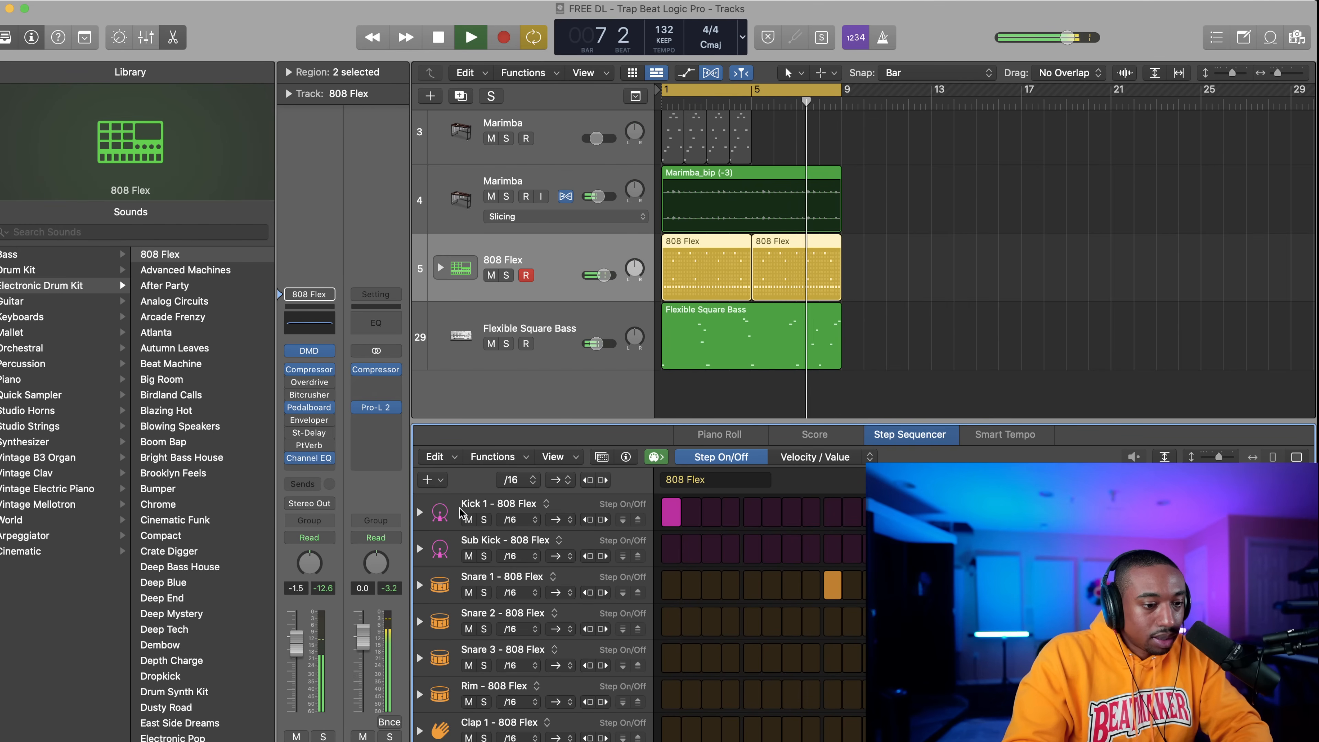
{"action": "left_click", "coordinate": [420, 512]}
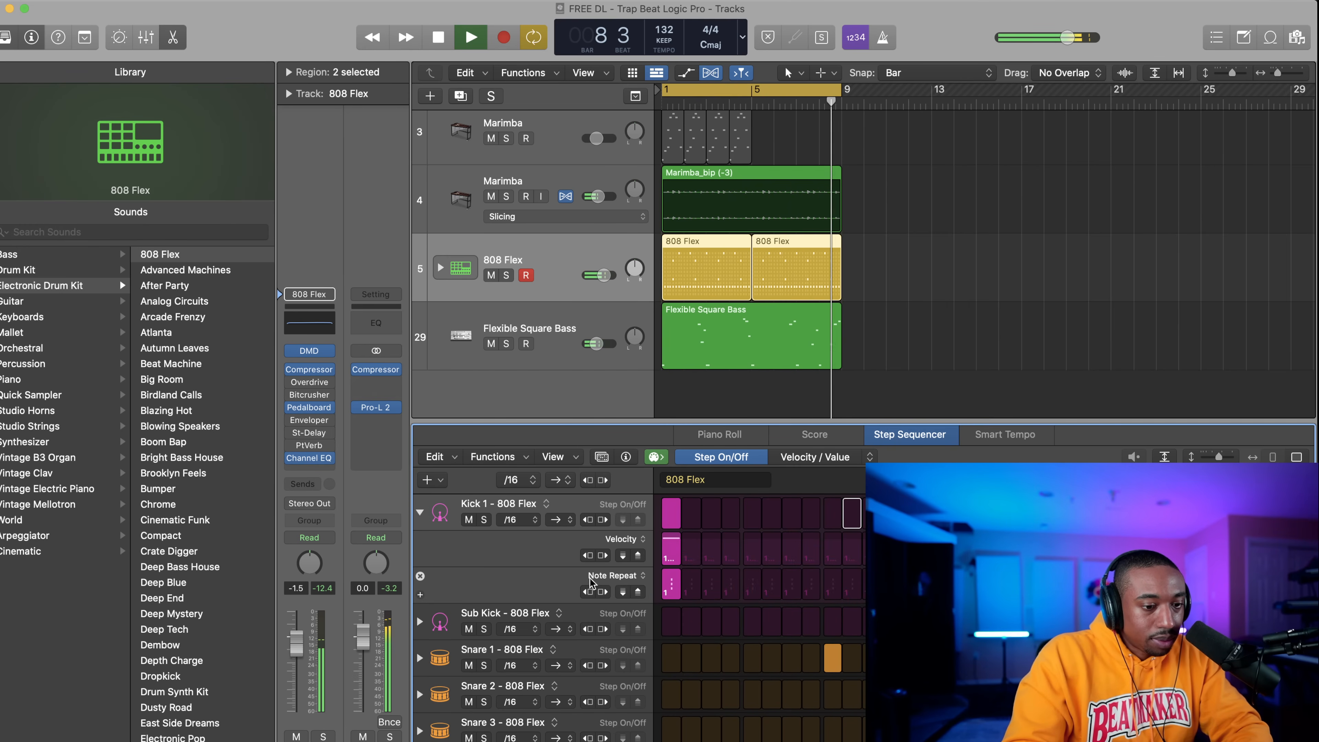
{"action": "left_click", "coordinate": [624, 539]}
{"action": "left_click", "coordinate": [636, 626]}
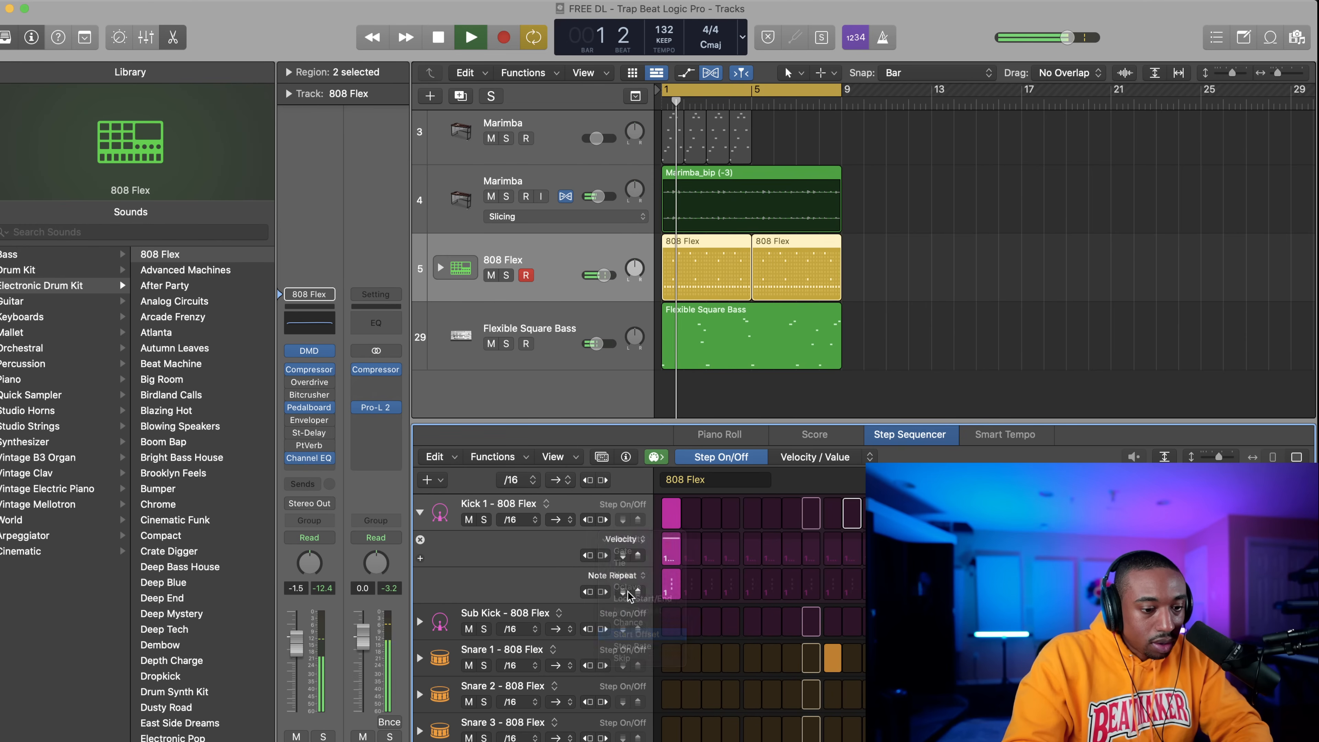
{"action": "left_click", "coordinate": [638, 555]}
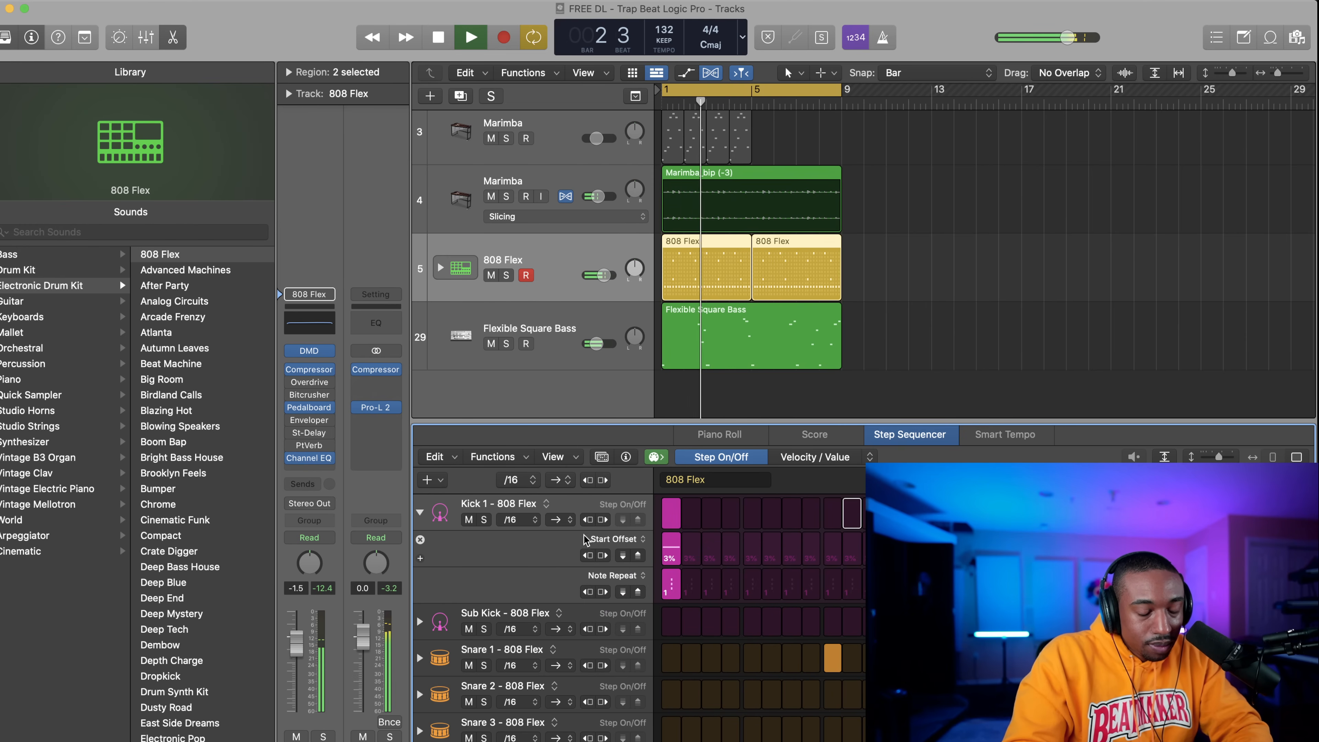
{"action": "left_click", "coordinate": [420, 512]}
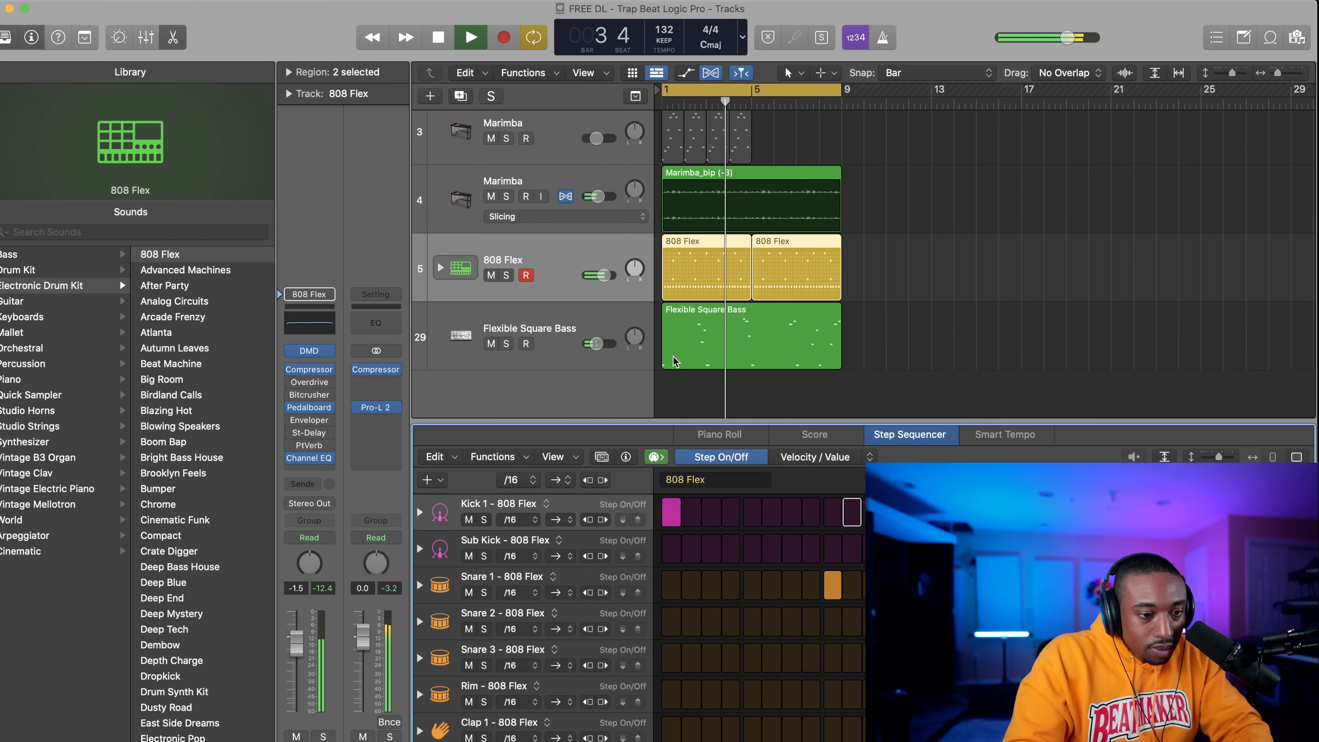
Add a software instrument track below Flexible Square Bass and load the Flute patch from the Vintage Mellotron sounds.
{"action": "left_click", "coordinate": [557, 327]}
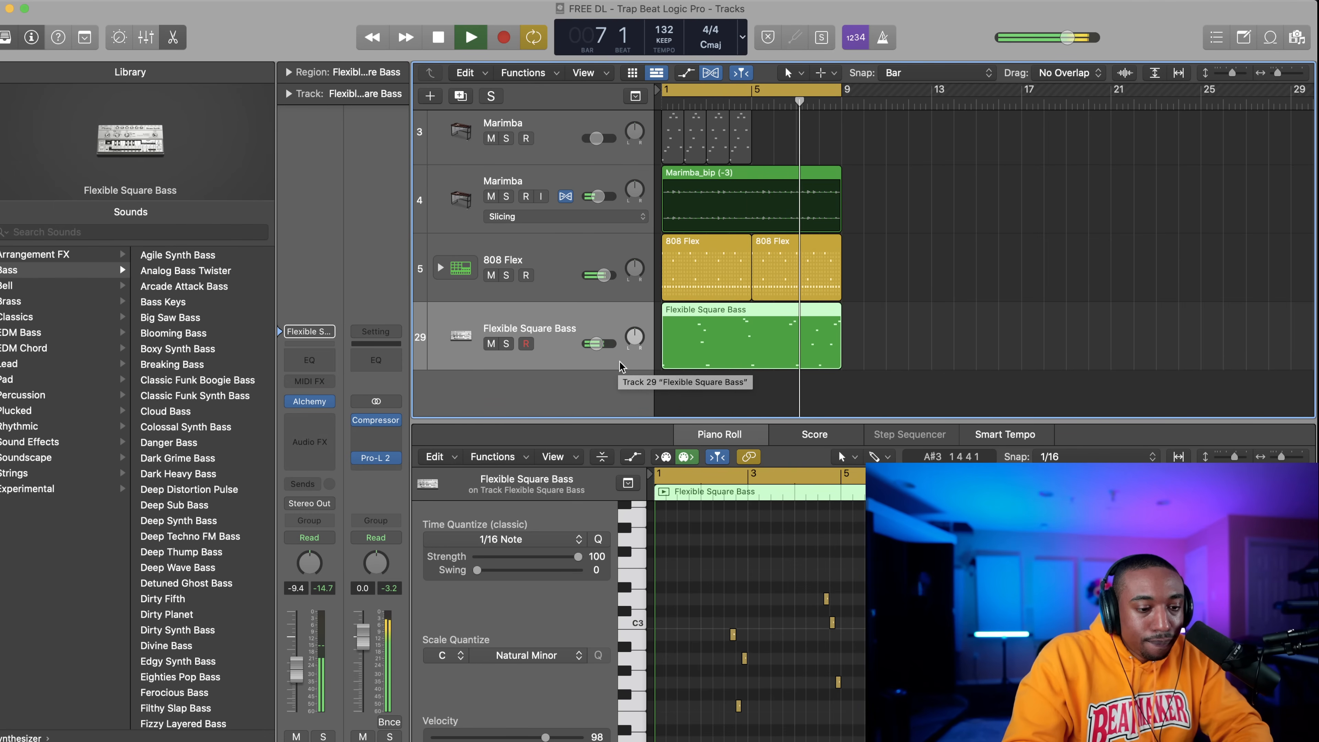
{"action": "right_click", "coordinate": [559, 396]}
{"action": "right_click", "coordinate": [515, 384]}
{"action": "right_click", "coordinate": [517, 385]}
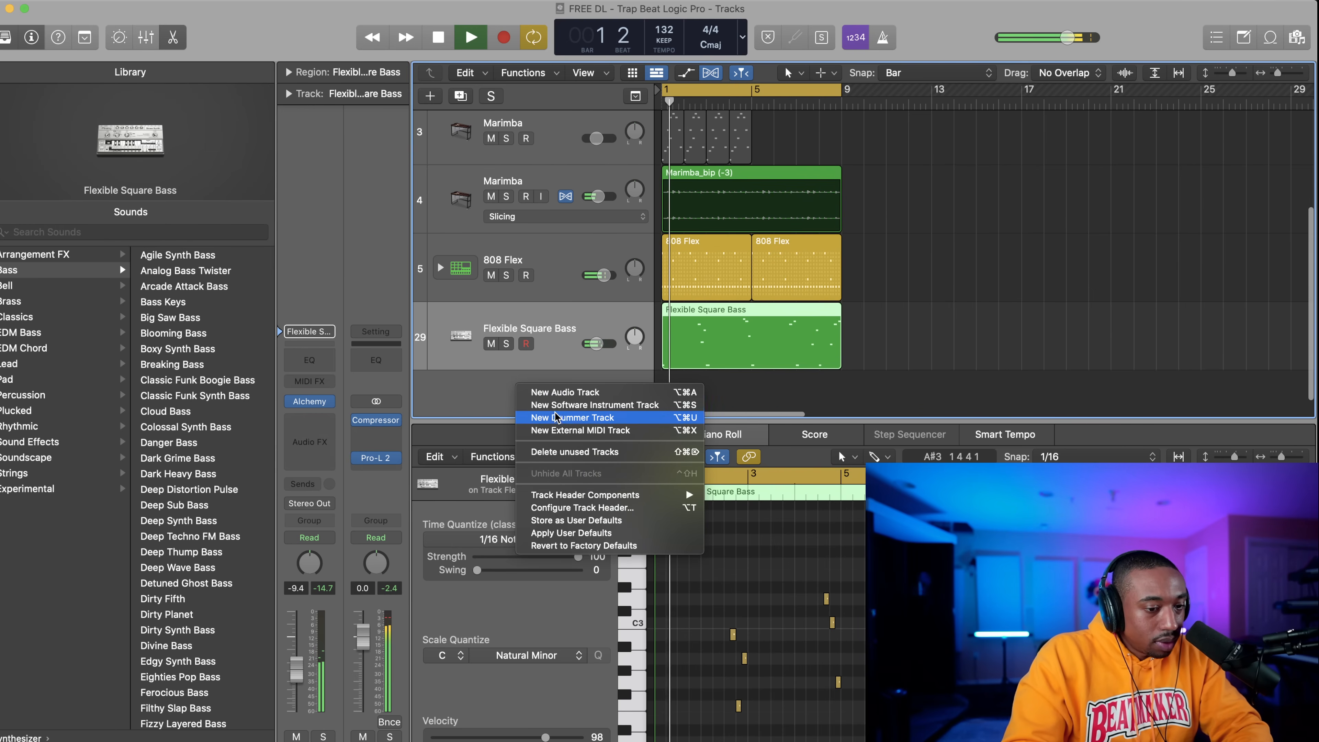
{"action": "left_click", "coordinate": [564, 408]}
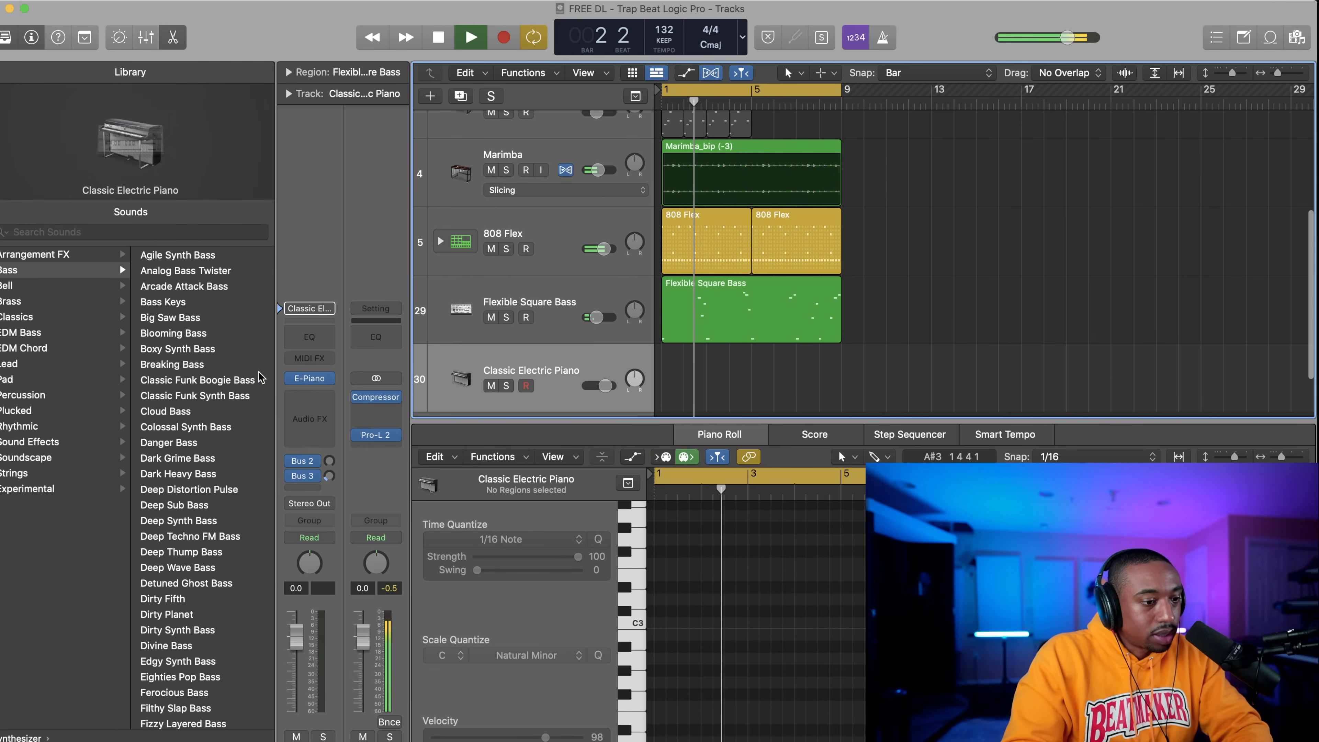
{"action": "left_click", "coordinate": [52, 504]}
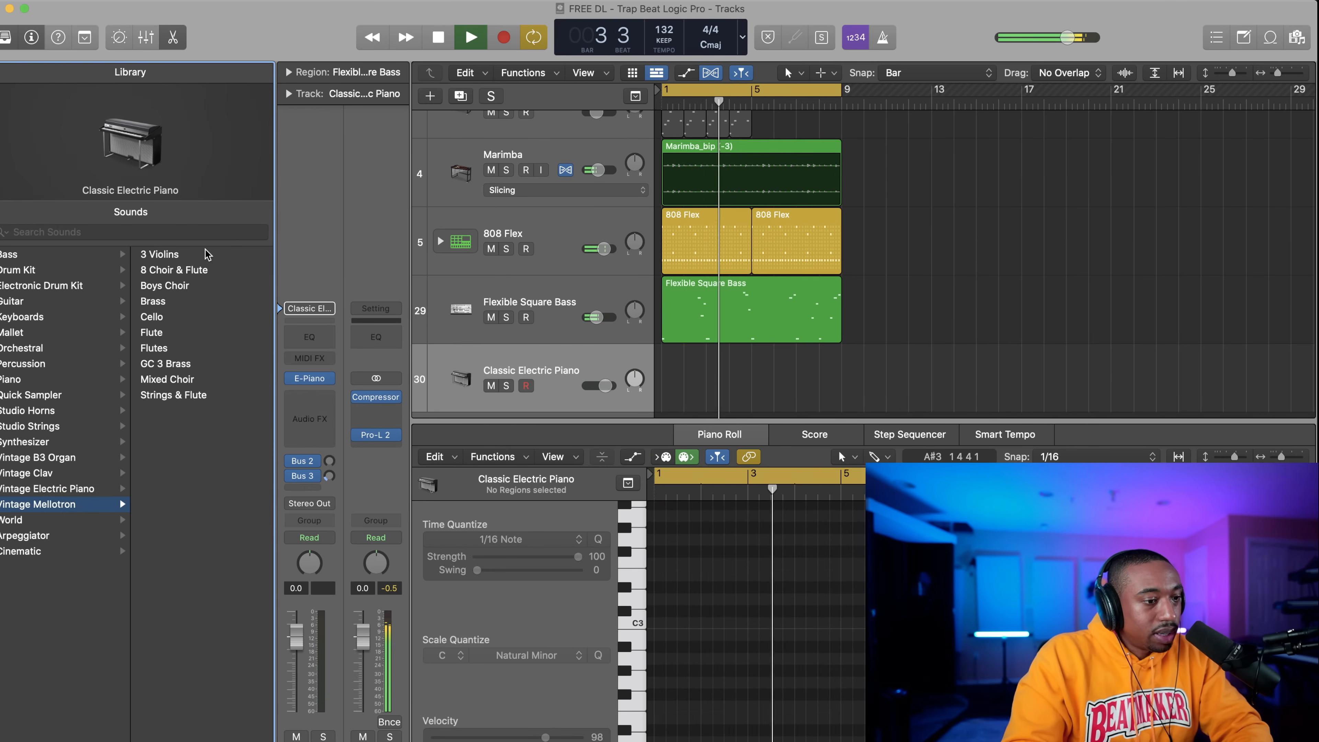
{"action": "left_click", "coordinate": [171, 332]}
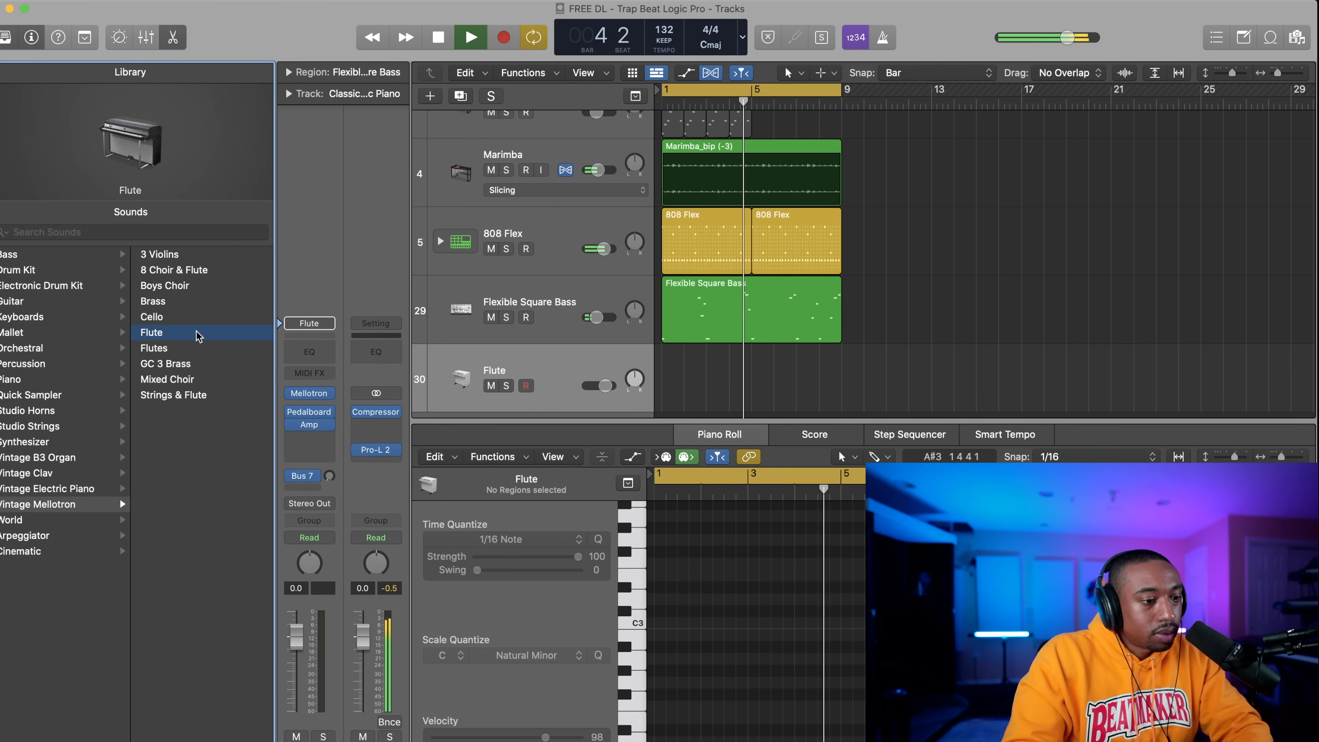
Show Musical Typing and try out melody notes on the Flute track while the beat plays.
{"action": "left_click", "coordinate": [334, 1]}
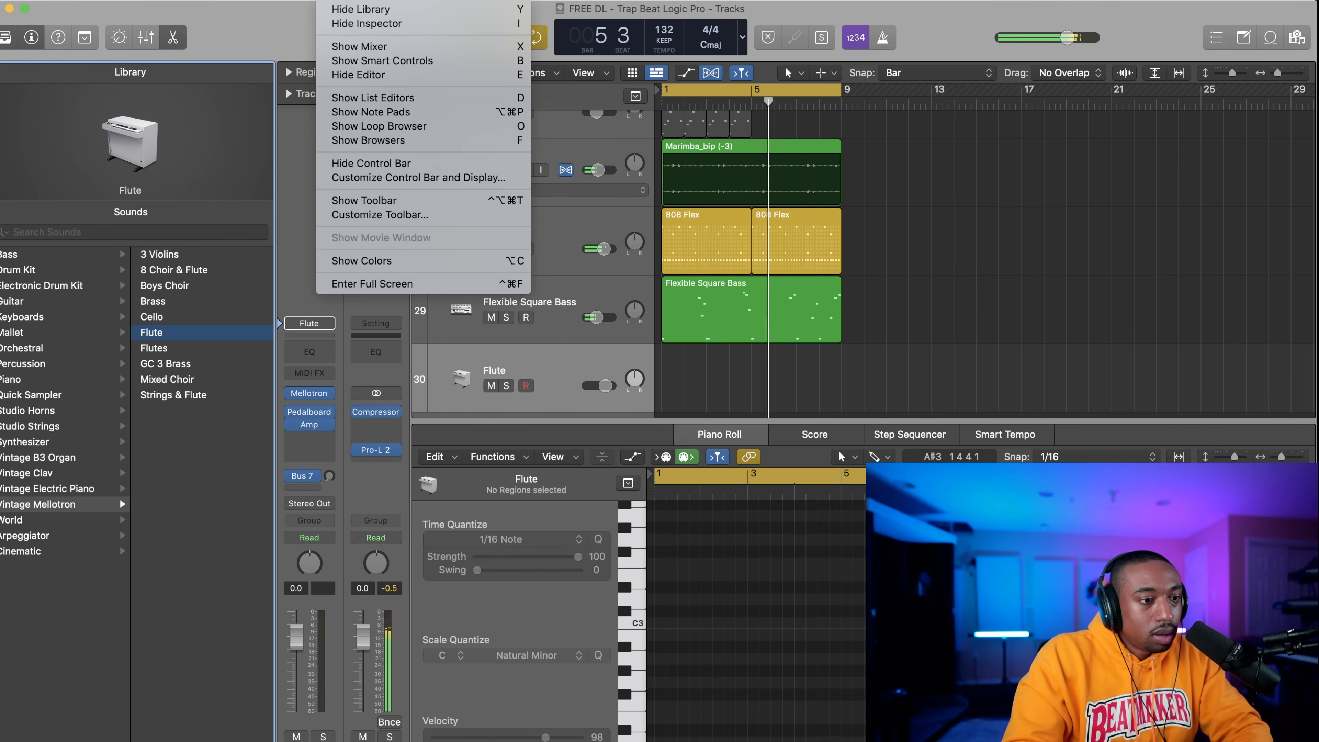
{"action": "mouse_move", "coordinate": [366, 1]}
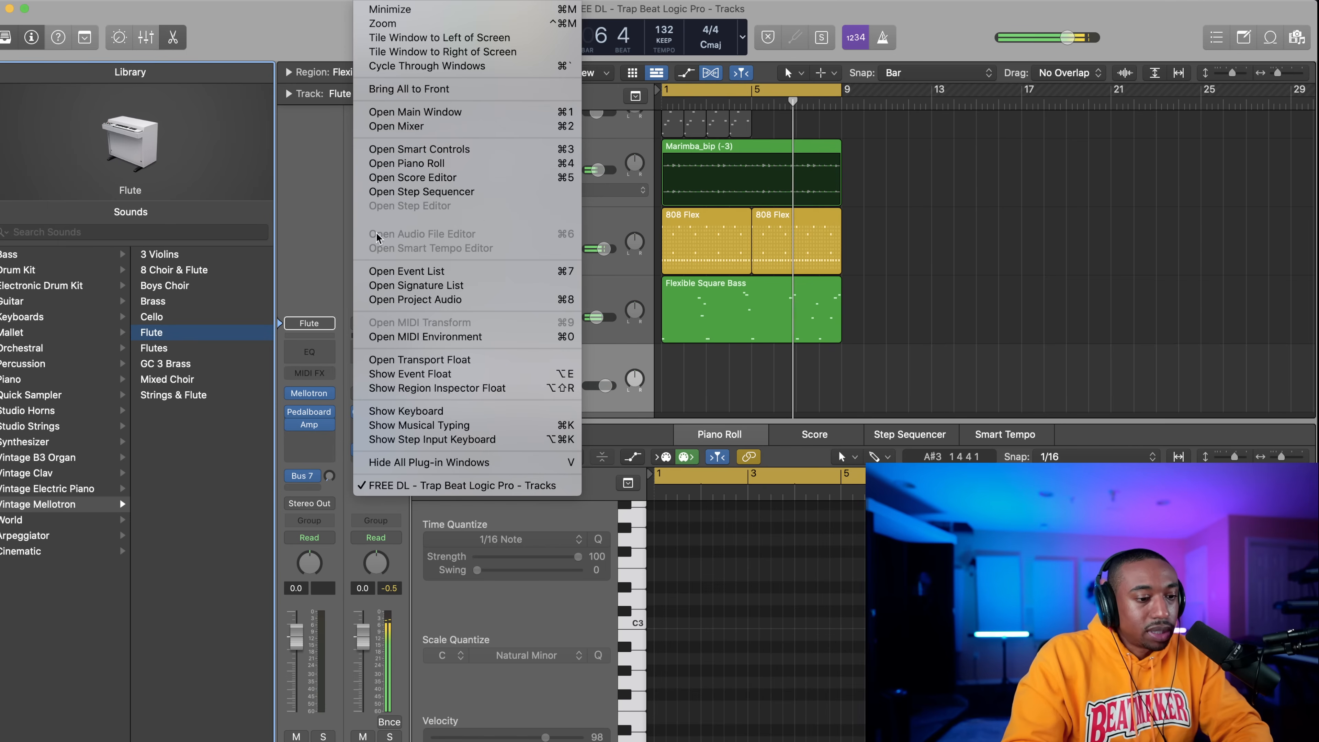
{"action": "left_click", "coordinate": [415, 425]}
{"action": "key", "text": "d"}
{"action": "key", "text": "k"}
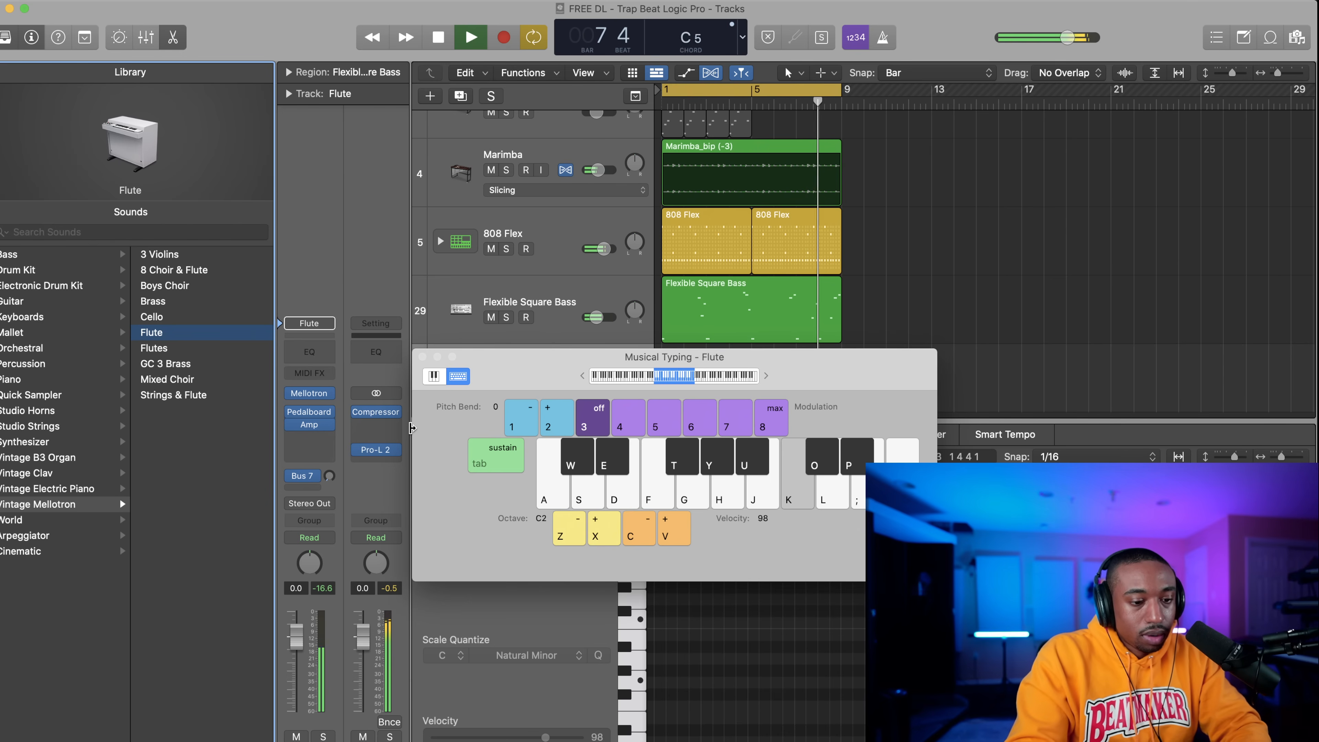
{"action": "key", "text": "l"}
{"action": "key", "text": "f"}
{"action": "key", "text": "a"}
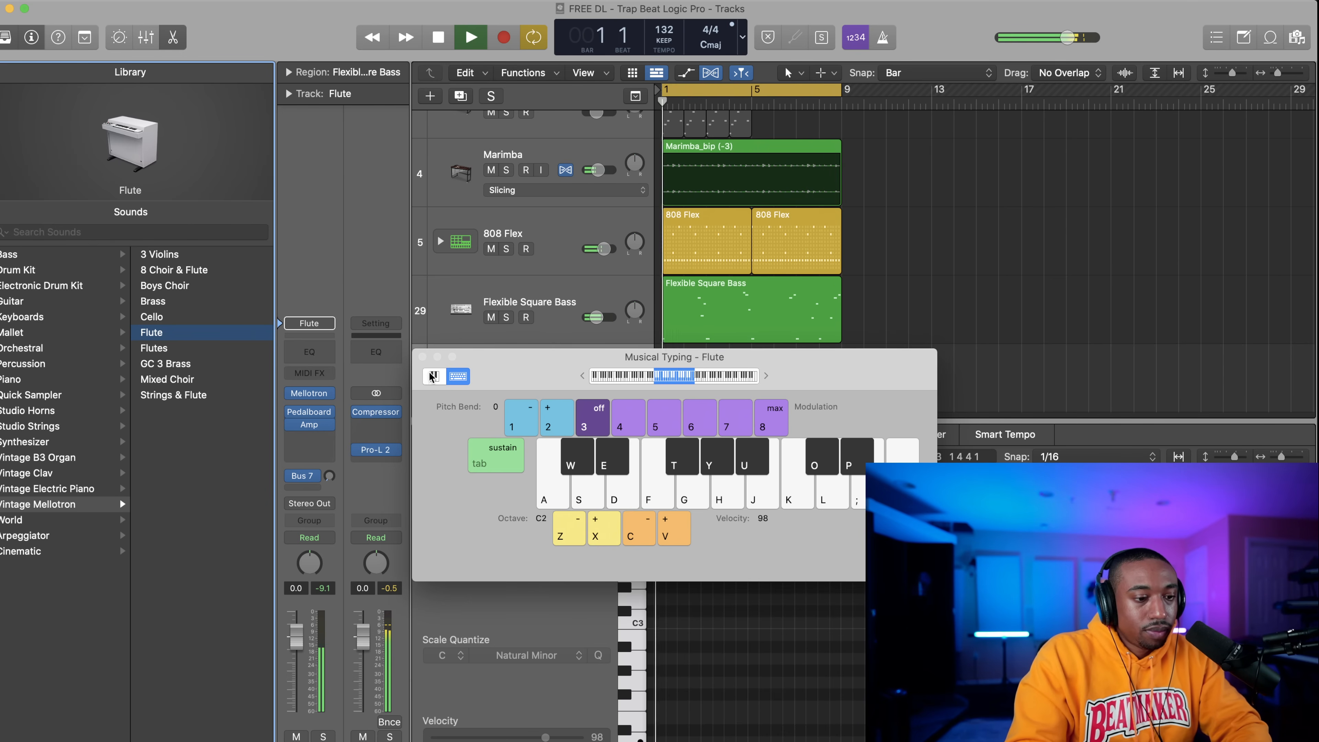
Raise the Musical Typing octave to C3 and try out flute notes over the beat.
{"action": "key", "text": "x"}
{"action": "key", "text": "f"}
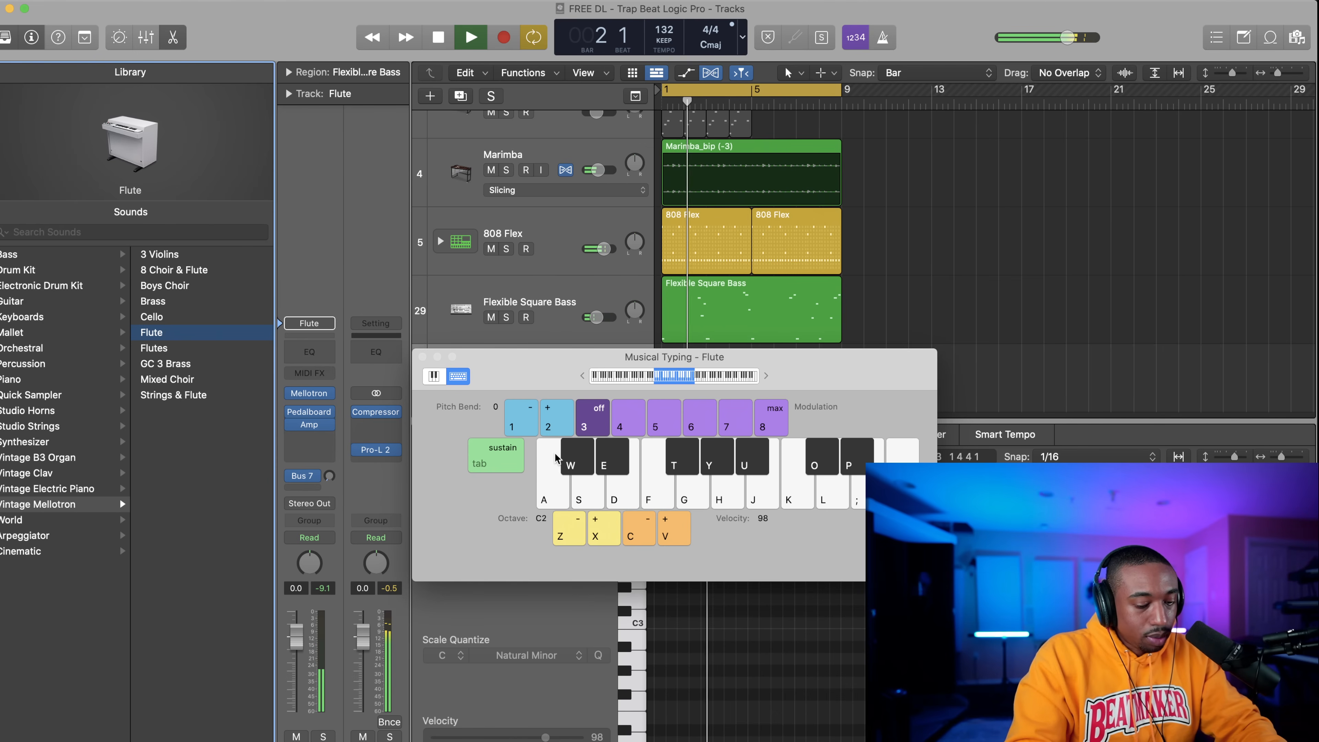
{"action": "key", "text": "j"}
{"action": "key", "text": "f"}
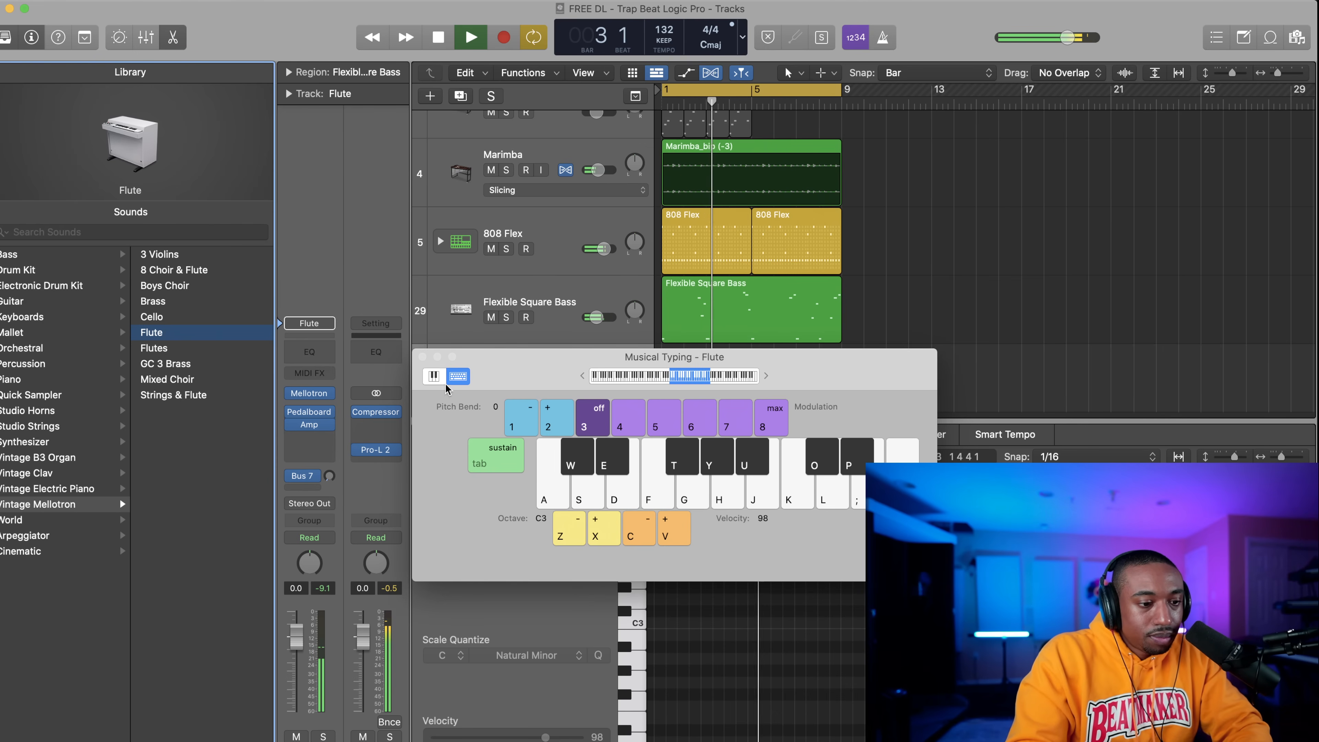
Stop playback, close the Project Audio browser, and show Musical Typing again to try out flute notes.
{"action": "left_click", "coordinate": [422, 357]}
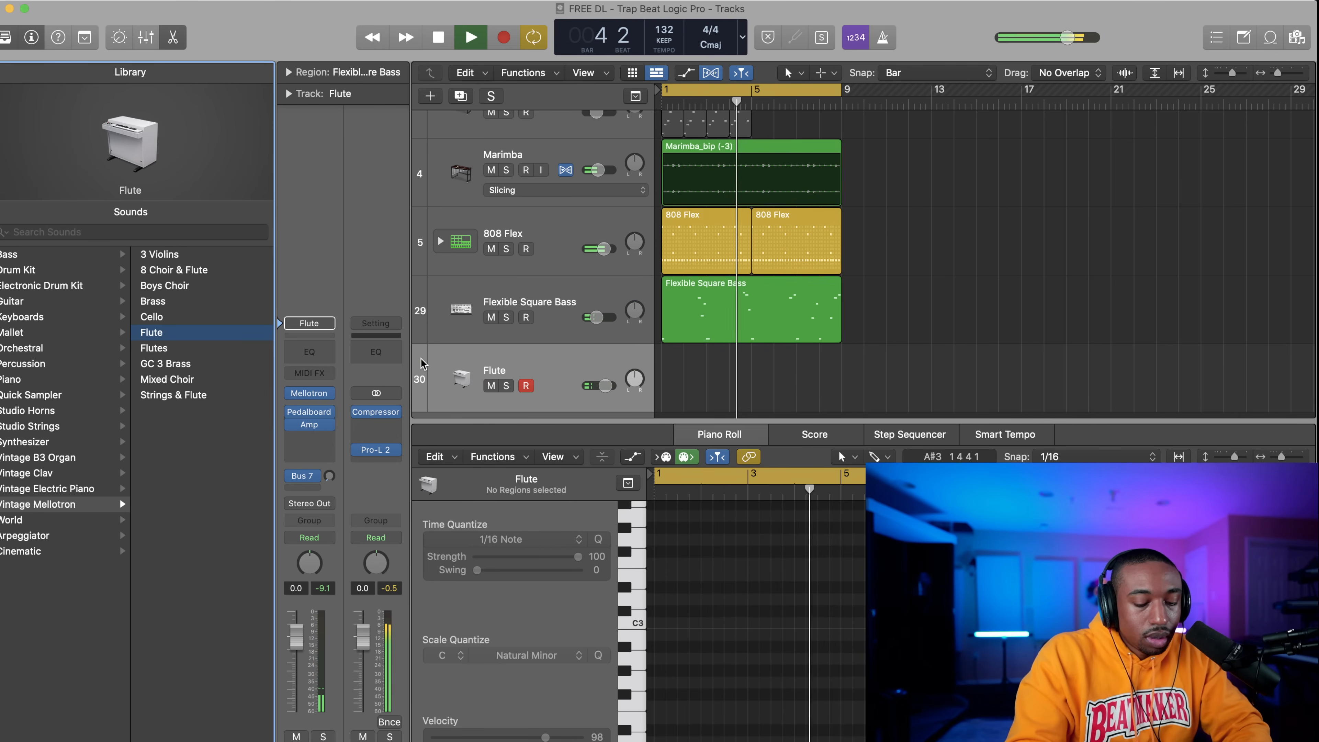
{"action": "key", "text": "g"}
{"action": "key", "text": "f"}
{"action": "key", "text": "space"}
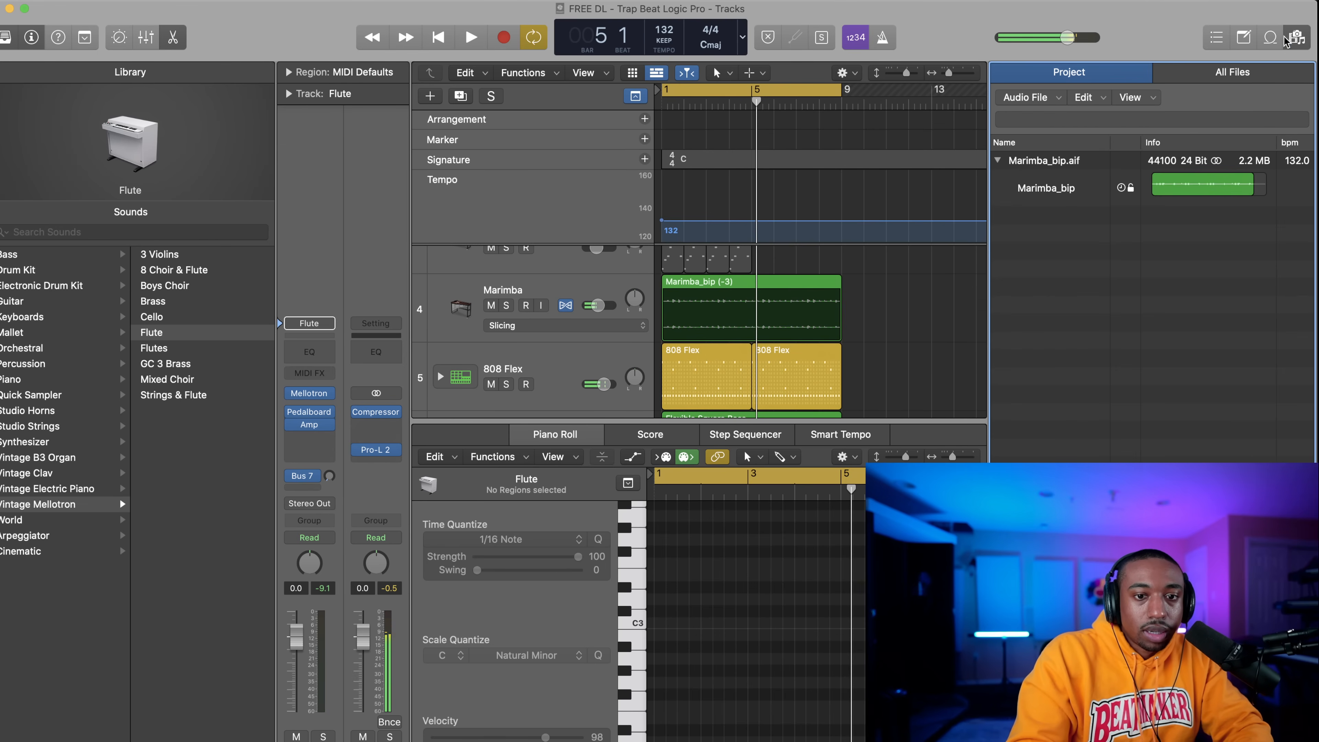
{"action": "left_click", "coordinate": [1299, 38]}
{"action": "left_click", "coordinate": [366, 3]}
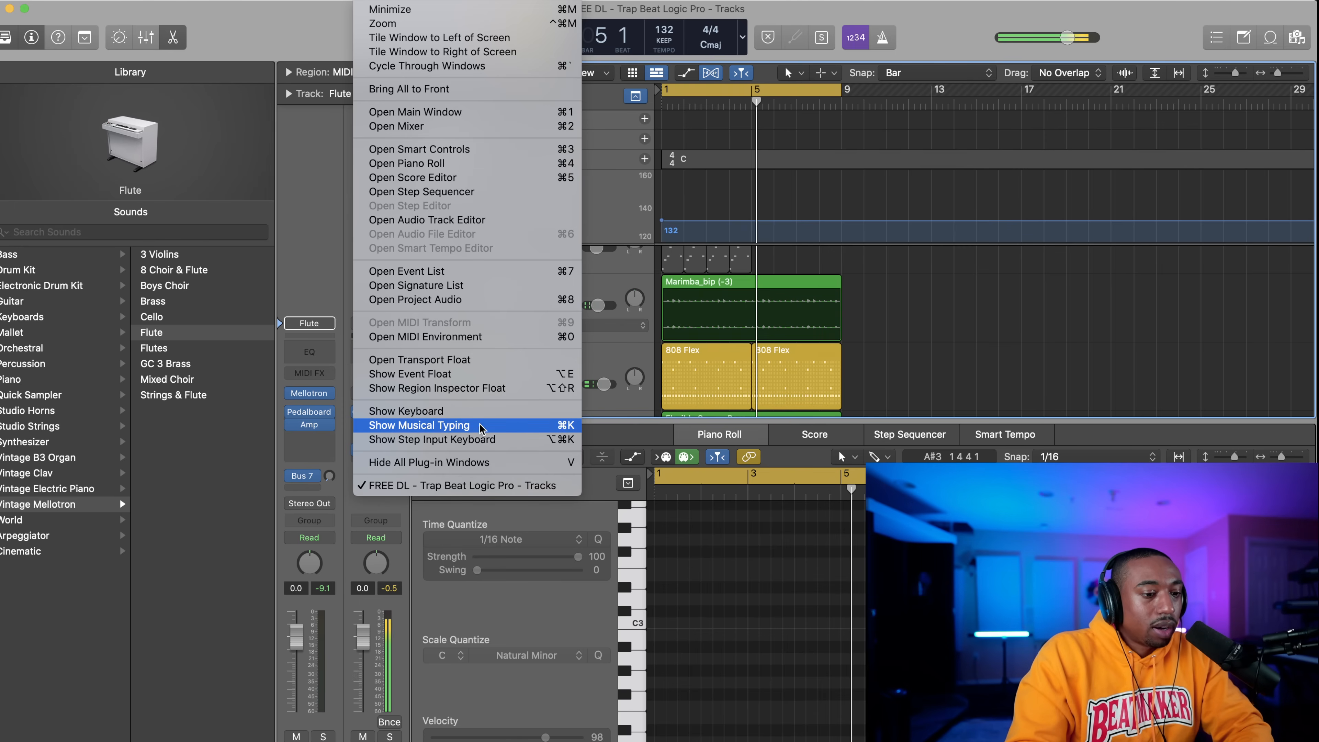
{"action": "left_click", "coordinate": [475, 434]}
{"action": "key", "text": "f"}
{"action": "key", "text": "d"}
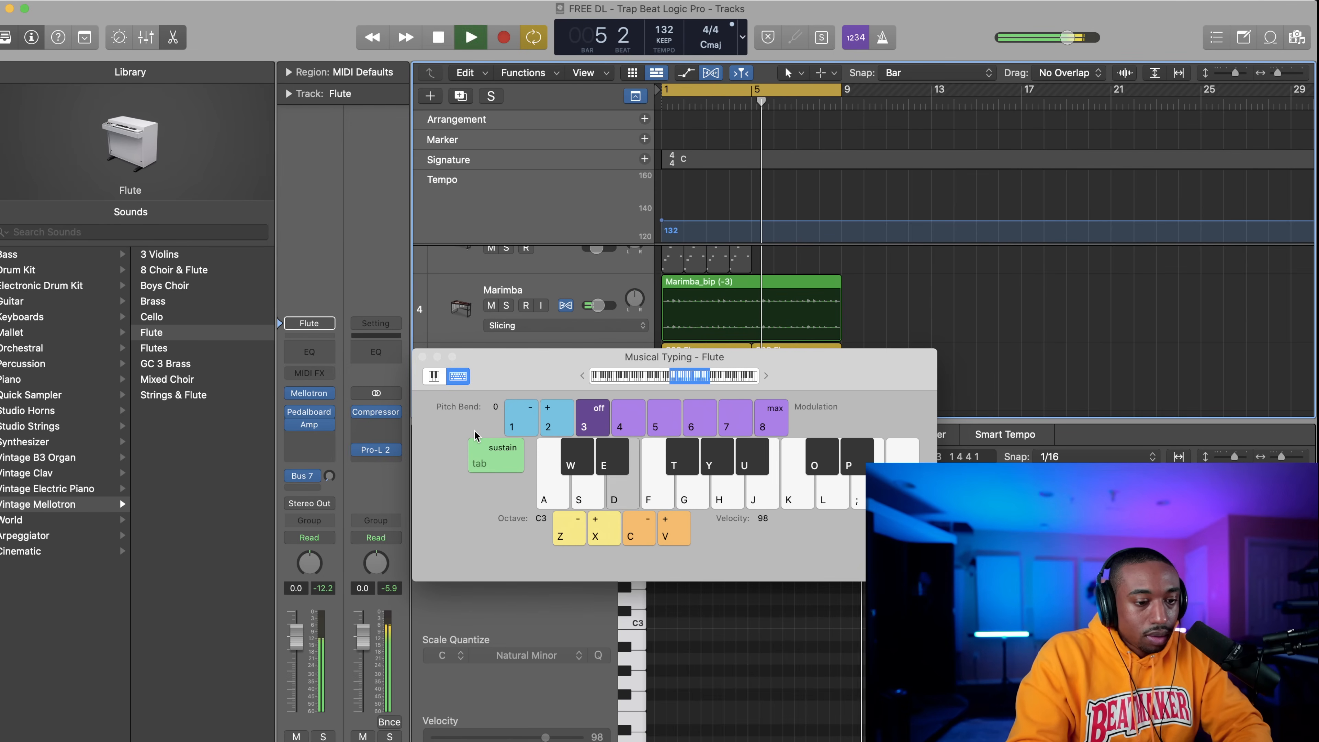
Record a melody on the Flute track over the eight-bar cycle with Musical Typing in the C3 octave, and stop at the end.
{"action": "left_click", "coordinate": [503, 38]}
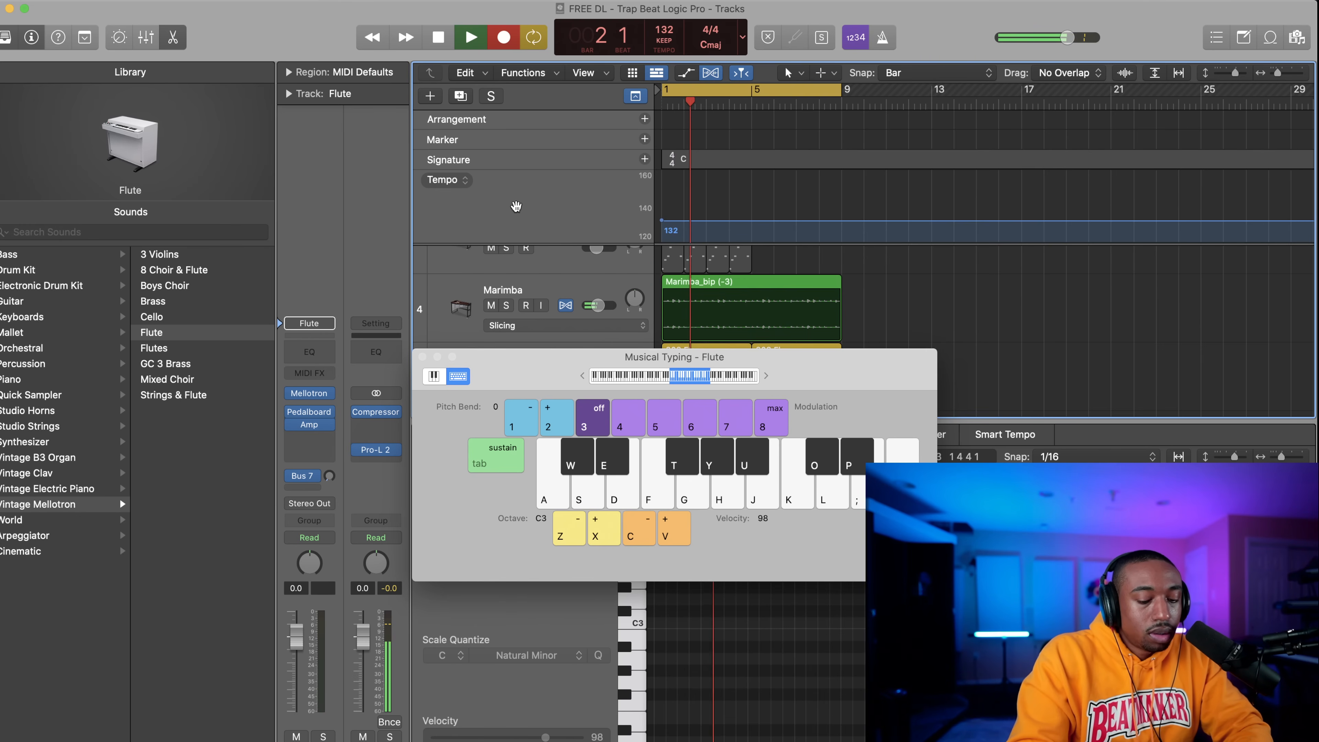
{"action": "key", "text": "k"}
{"action": "key", "text": "l"}
{"action": "key", "text": "d"}
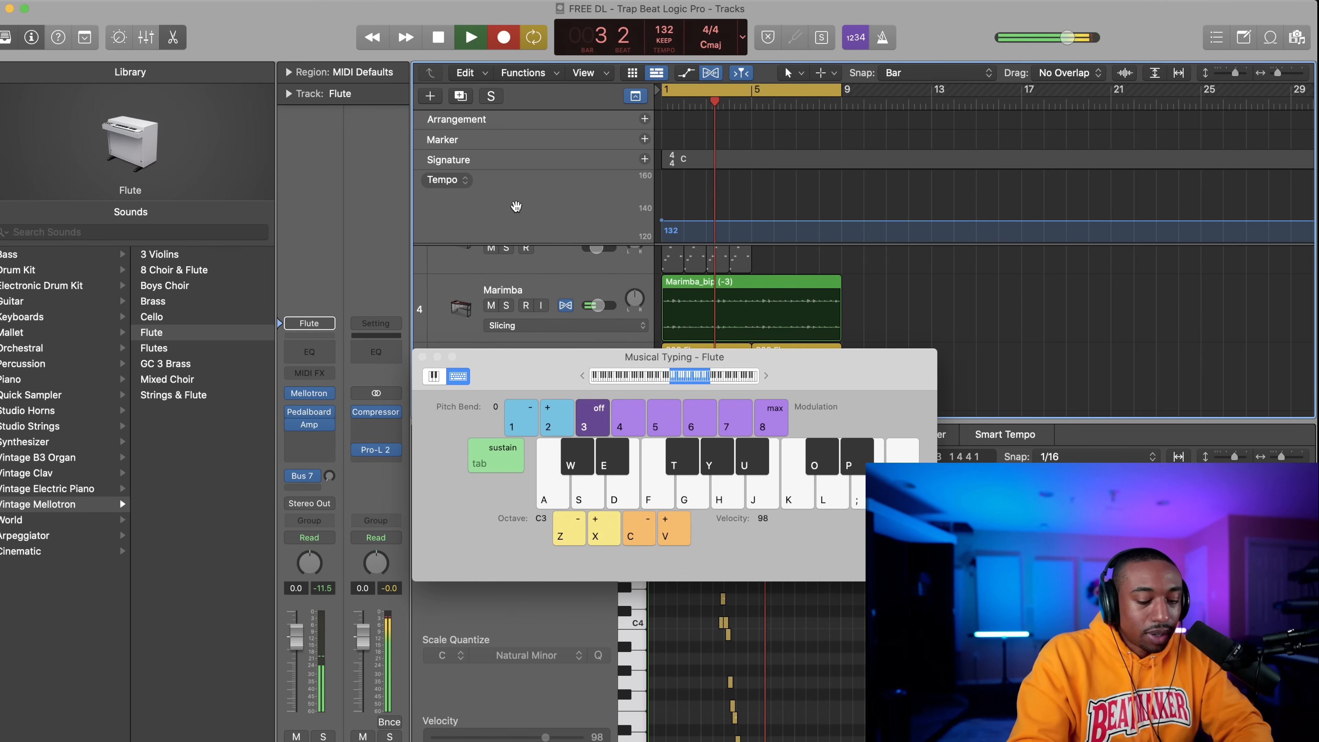
{"action": "key", "text": "k"}
{"action": "key", "text": "l"}
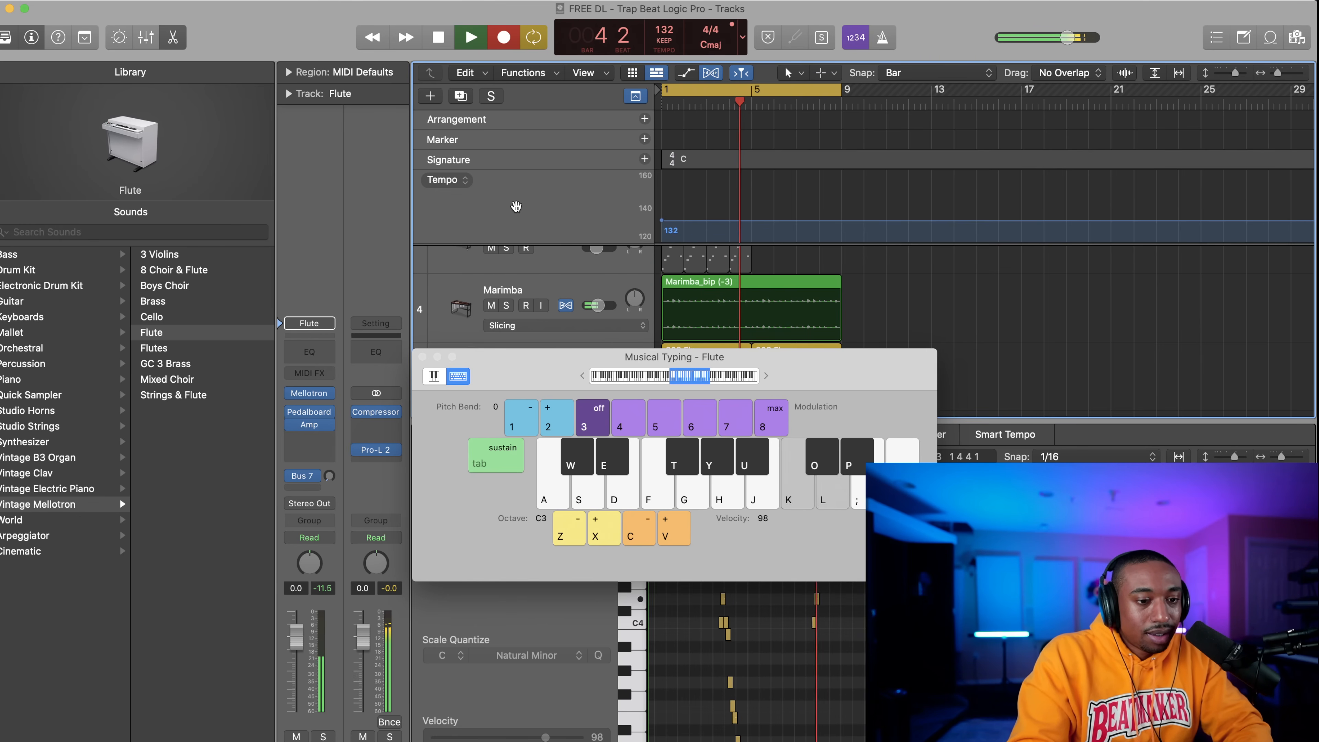
{"action": "key", "text": "k"}
{"action": "key", "text": "j"}
{"action": "key", "text": "g"}
{"action": "key", "text": "f"}
{"action": "key", "text": "d"}
{"action": "key", "text": "s"}
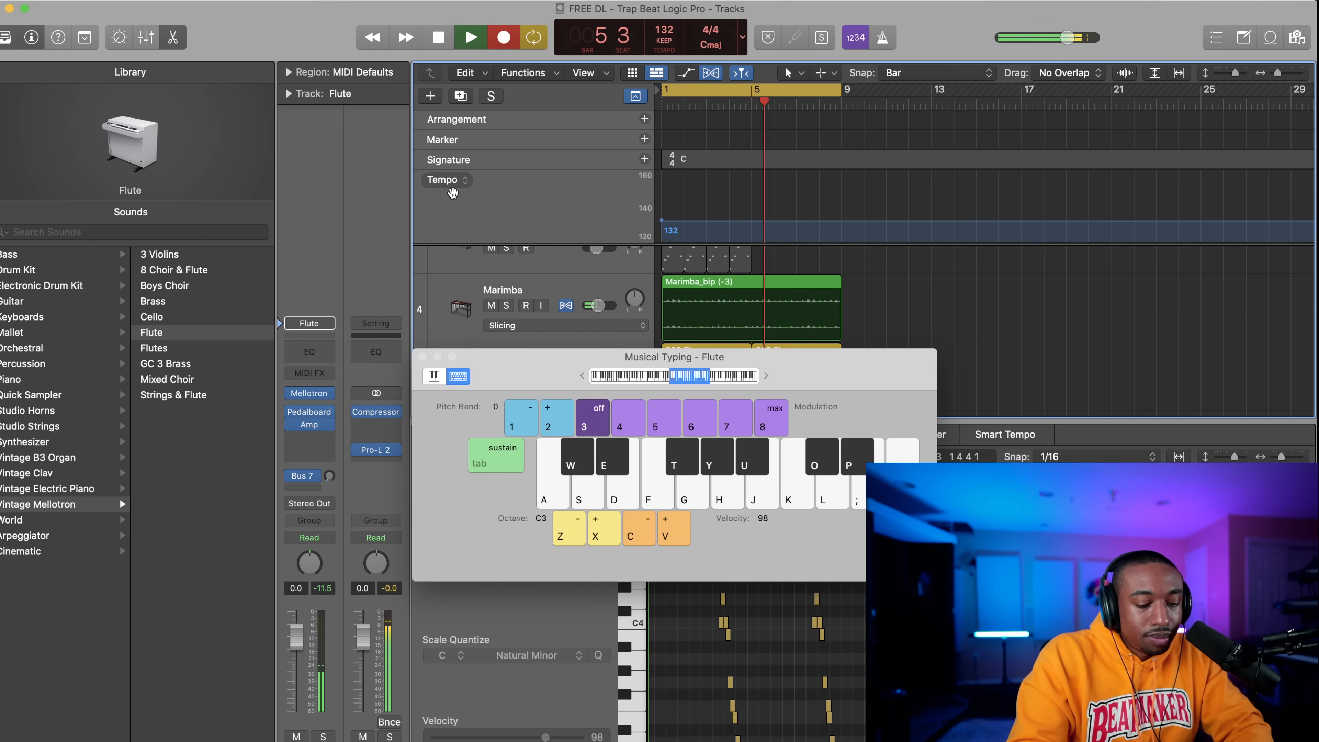
{"action": "key", "text": "k"}
{"action": "key", "text": "l"}
{"action": "key", "text": "k"}
{"action": "key", "text": "j"}
{"action": "key", "text": "g"}
{"action": "key", "text": "f"}
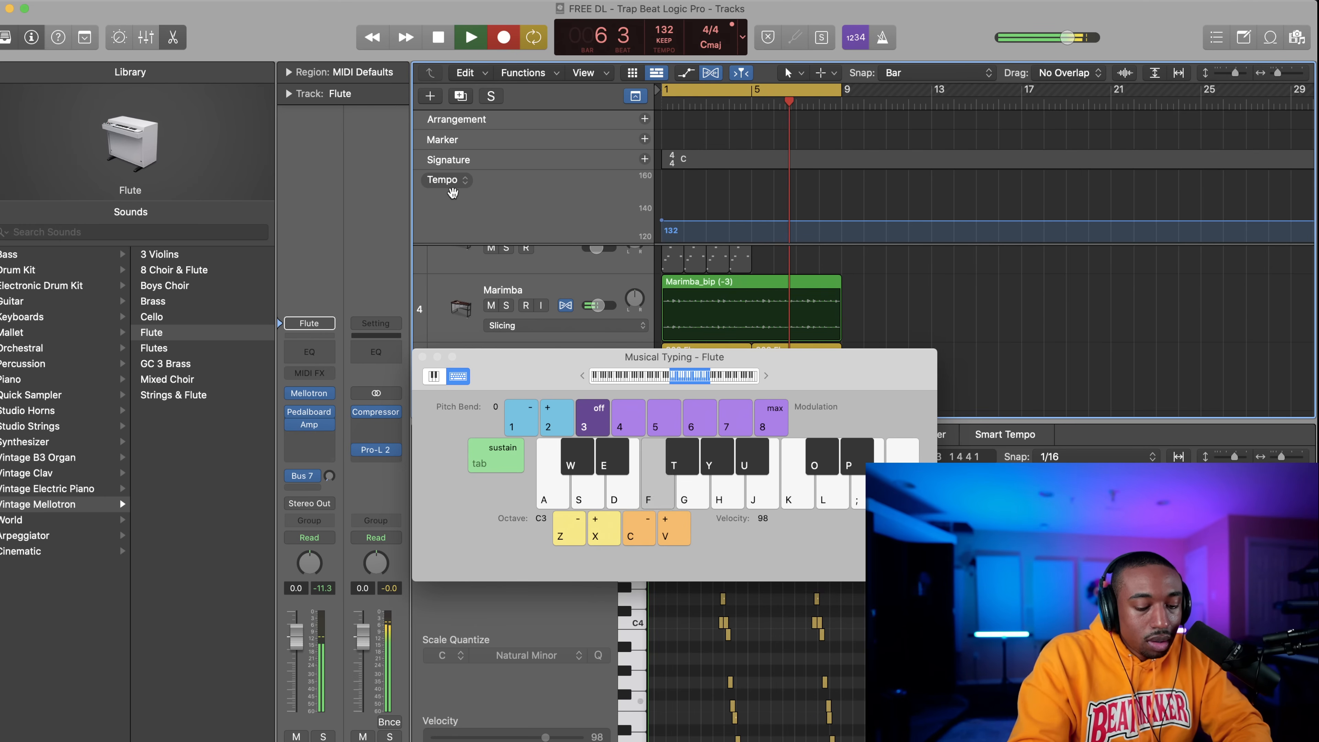
{"action": "key", "text": "d"}
{"action": "key", "text": "s"}
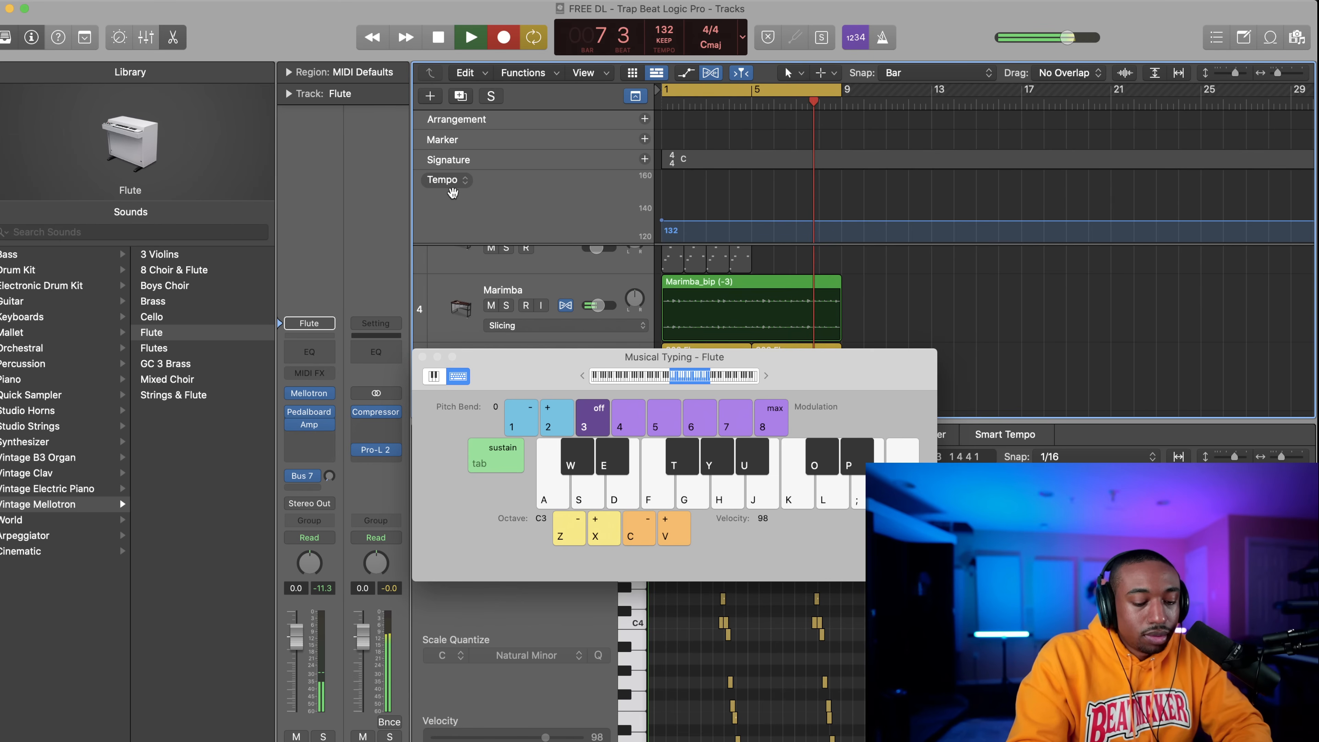
{"action": "key", "text": "o"}
{"action": "key", "text": "t"}
{"action": "key", "text": "e"}
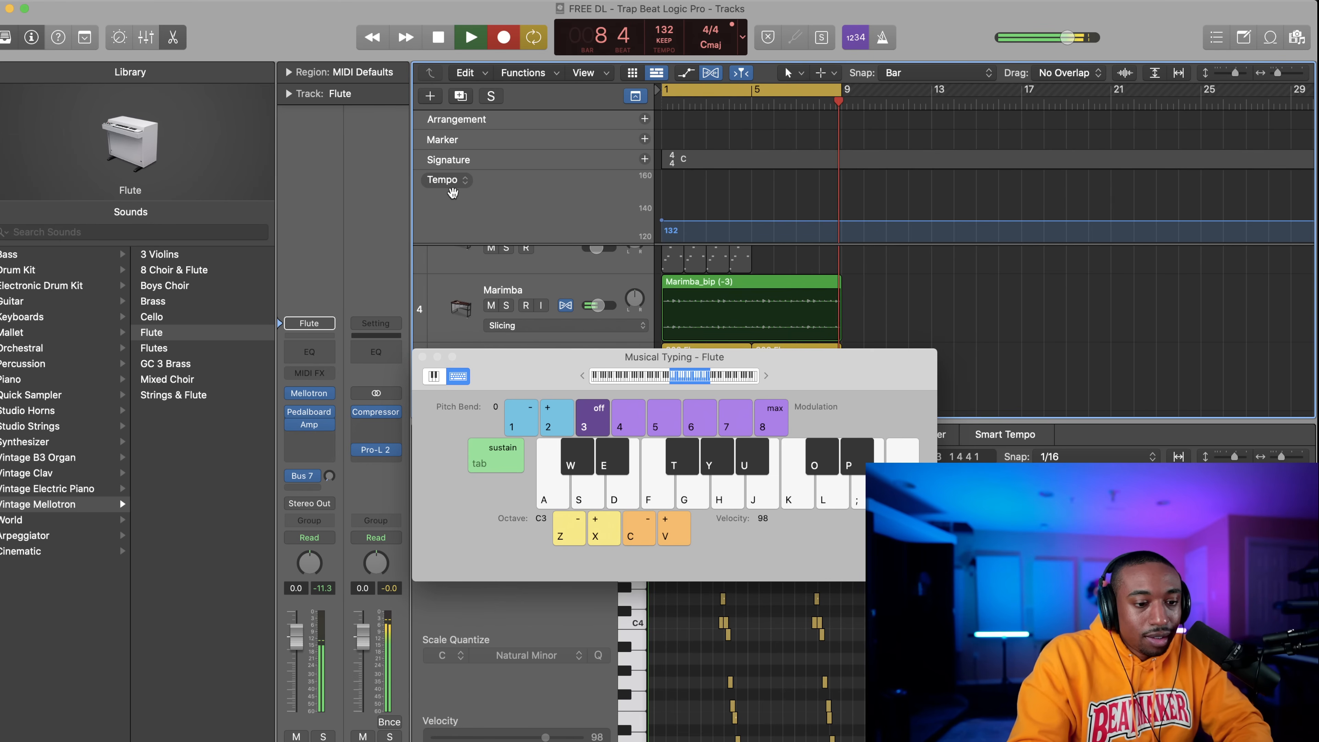
{"action": "key", "text": "space"}
Hide Musical Typing and delete the Flute region's notes in the Piano Roll, keeping only the closing phrase near bar 8.
{"action": "left_click", "coordinate": [422, 356]}
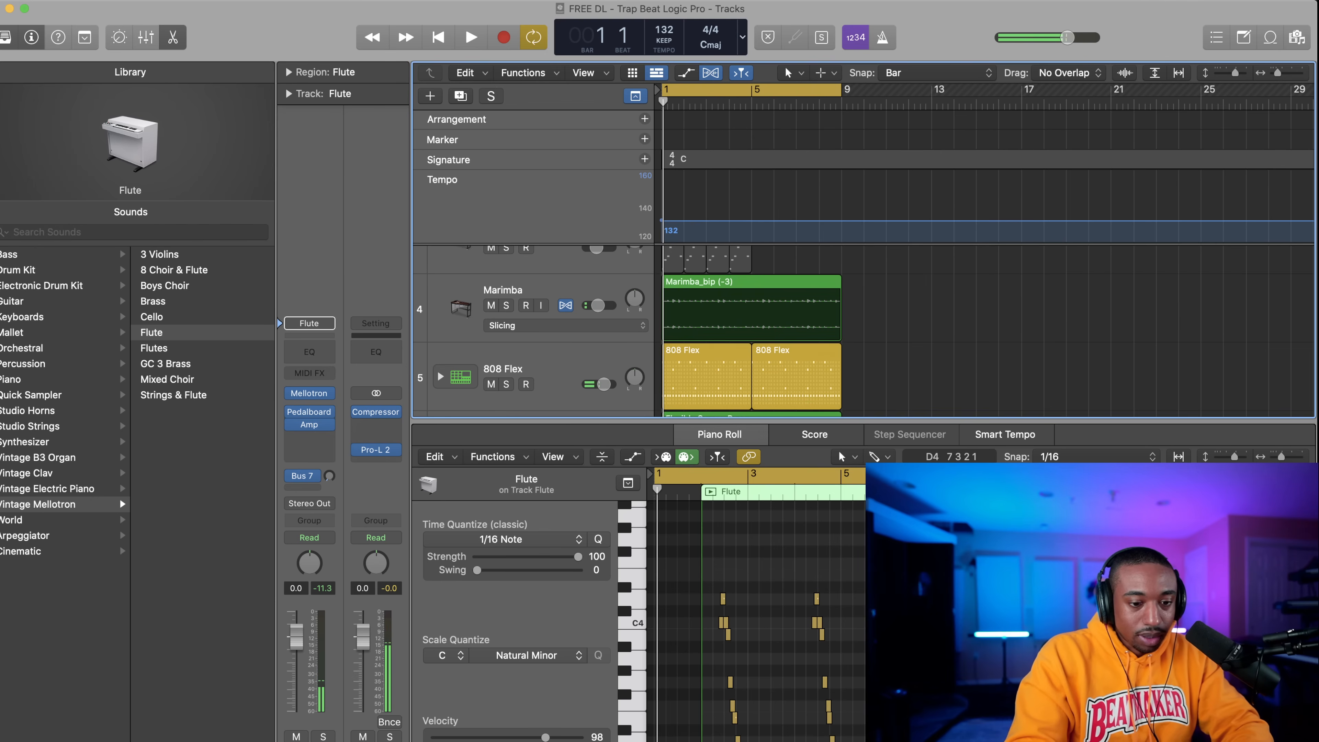
{"action": "left_click_drag", "start_coordinate": [698, 575], "coordinate": [1080, 735]}
{"action": "key", "text": "Delete"}
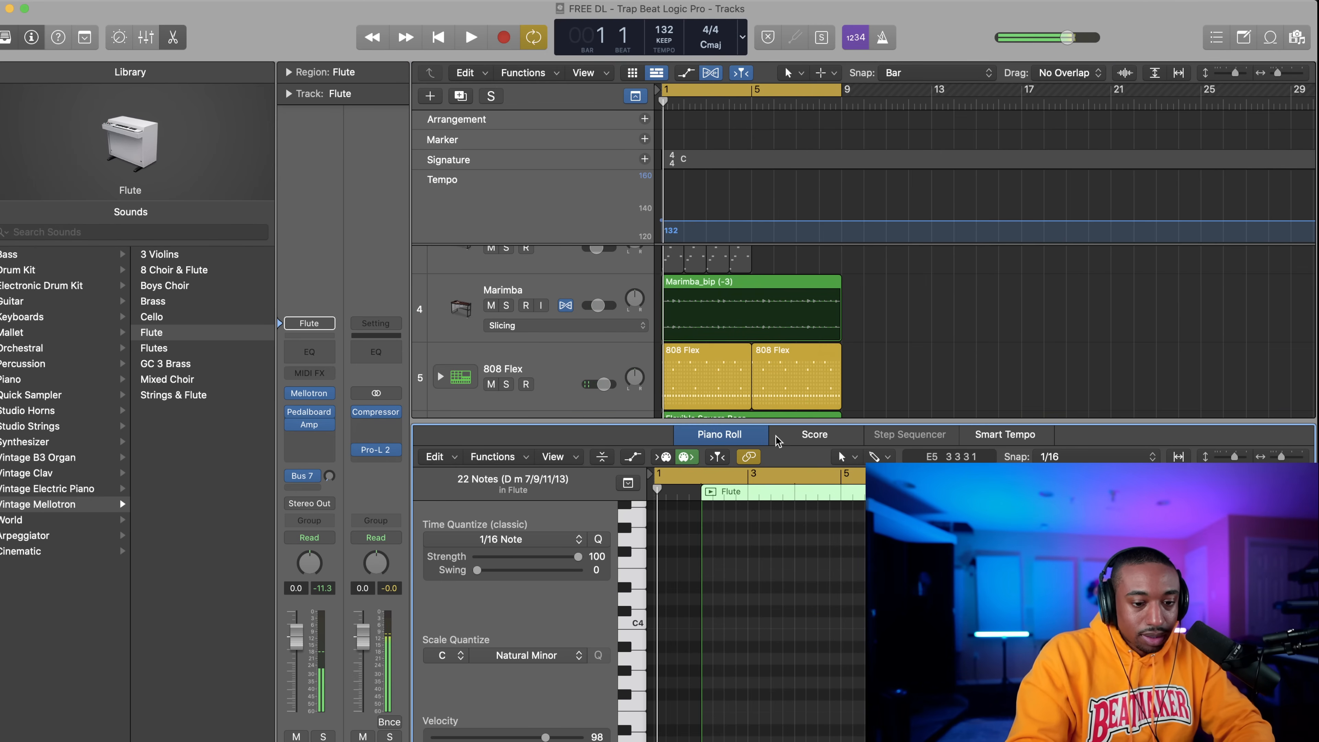
Play the beat, show the Flute track's Smart Controls, and lower the track's volume to -5.6 dB.
{"action": "key", "text": "space"}
{"action": "scroll", "coordinate": [804, 322], "scroll_direction": "down", "scroll_amount": 4}
{"action": "scroll", "coordinate": [803, 323], "scroll_direction": "down", "scroll_amount": 2}
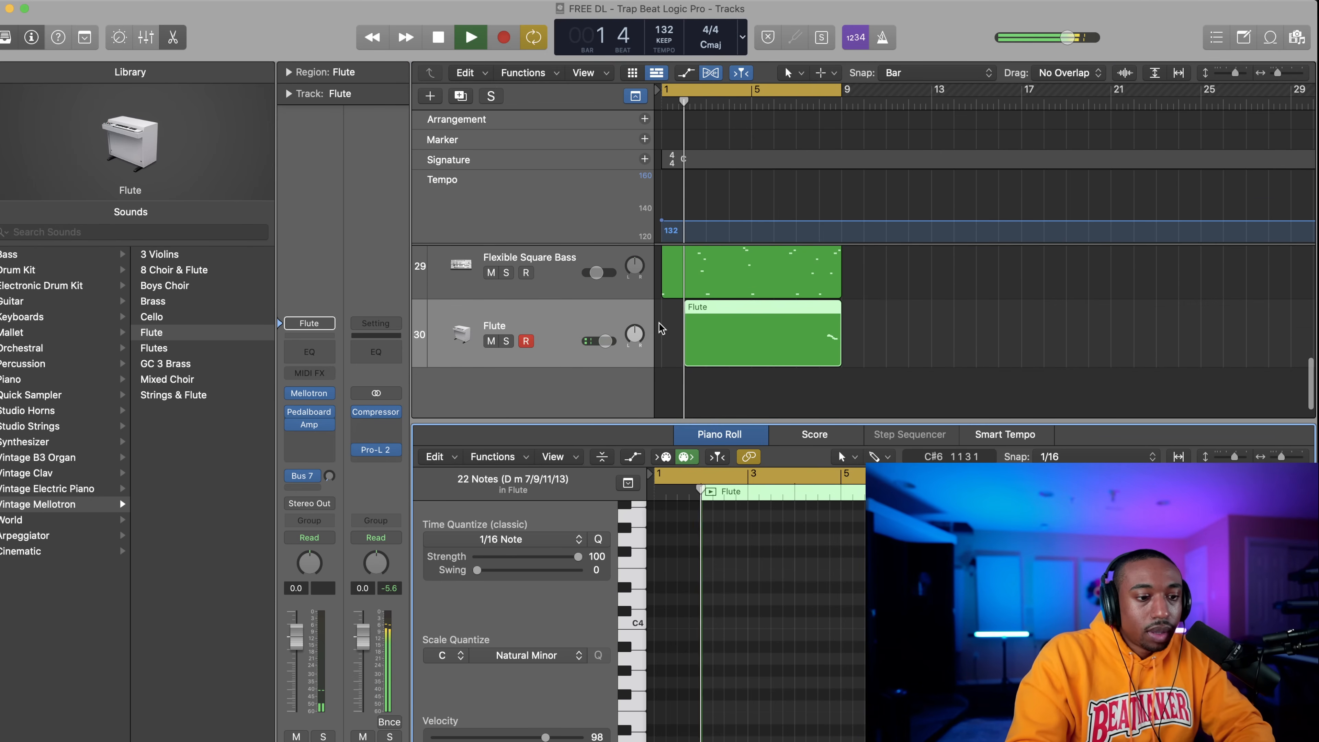
{"action": "left_click", "coordinate": [542, 350]}
{"action": "left_click_drag", "start_coordinate": [606, 341], "coordinate": [602, 342]}
{"action": "double_click", "coordinate": [464, 333]}
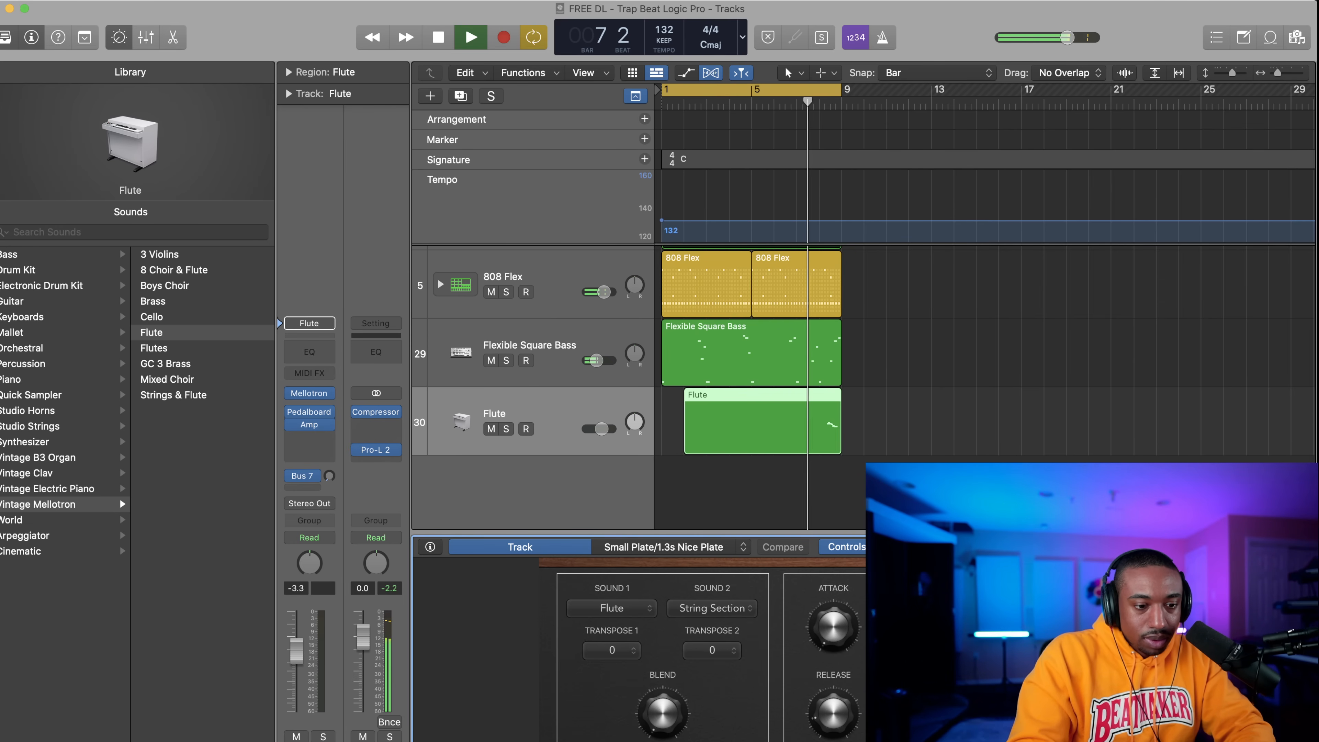
{"action": "left_click", "coordinate": [587, 548]}
{"action": "left_click", "coordinate": [577, 548]}
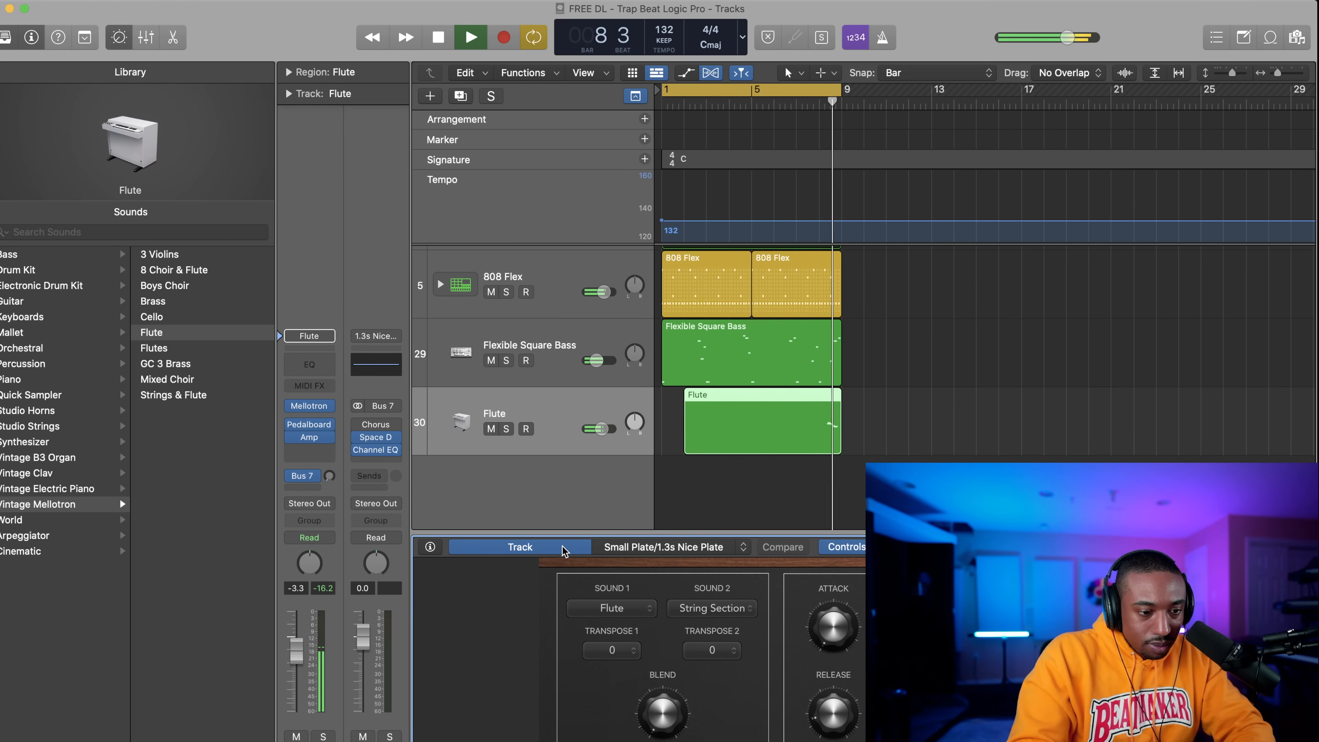
{"action": "left_click_drag", "start_coordinate": [603, 429], "coordinate": [598, 430]}
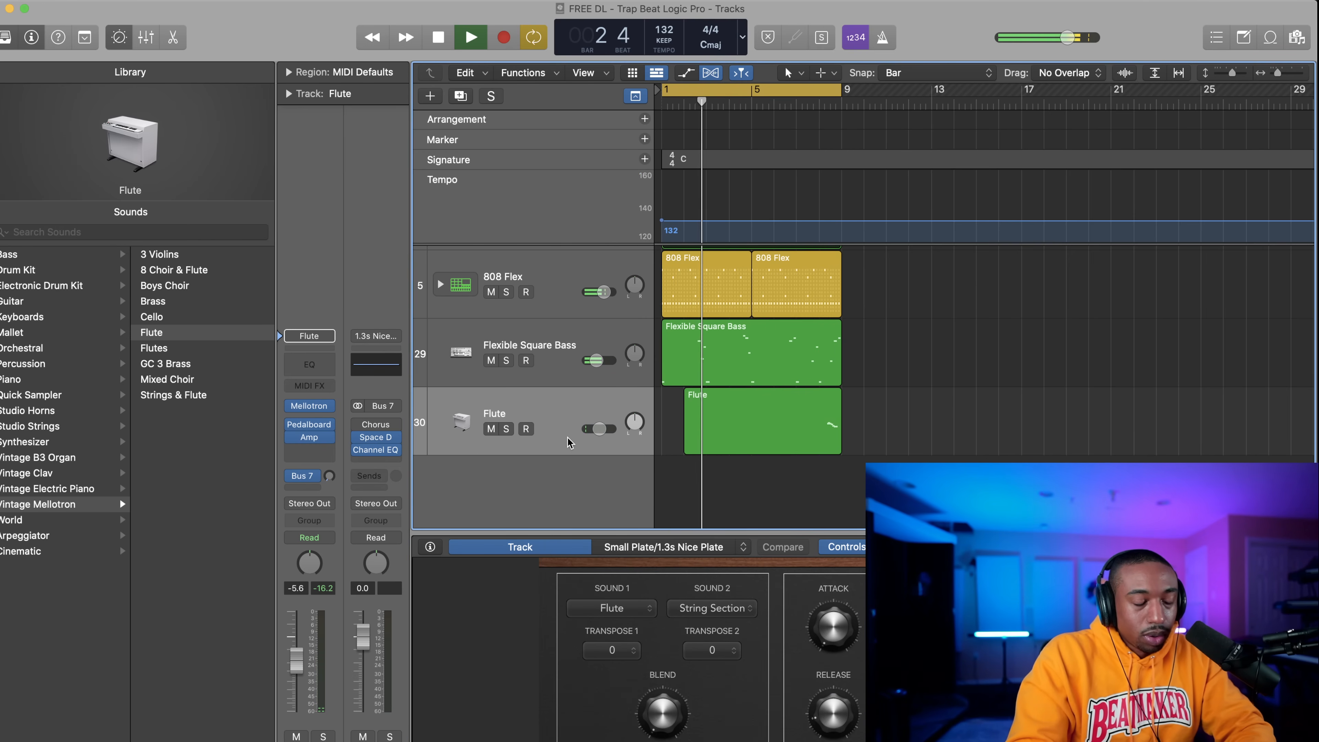
Add a software instrument track below Flute and load the Boesendorfer Grand Piano patch from the Piano sounds.
{"action": "right_click", "coordinate": [450, 460]}
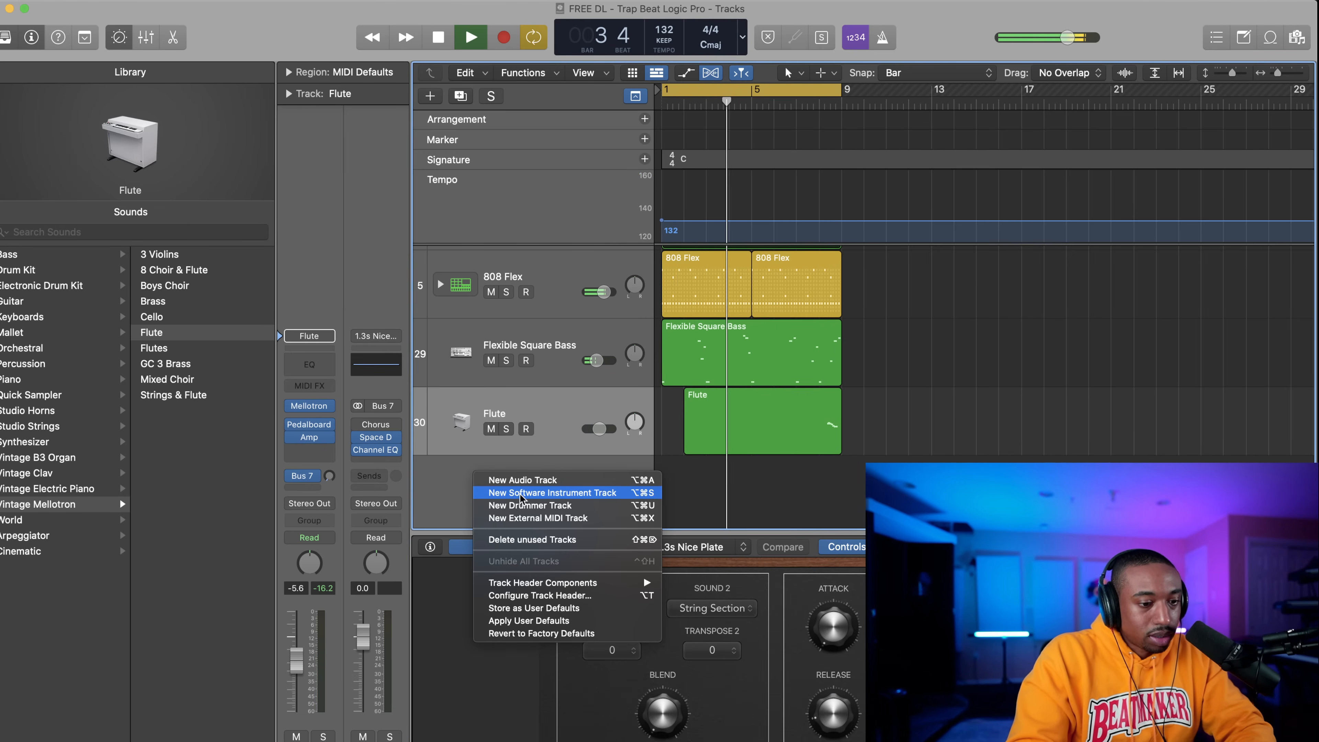
{"action": "key", "text": "Escape"}
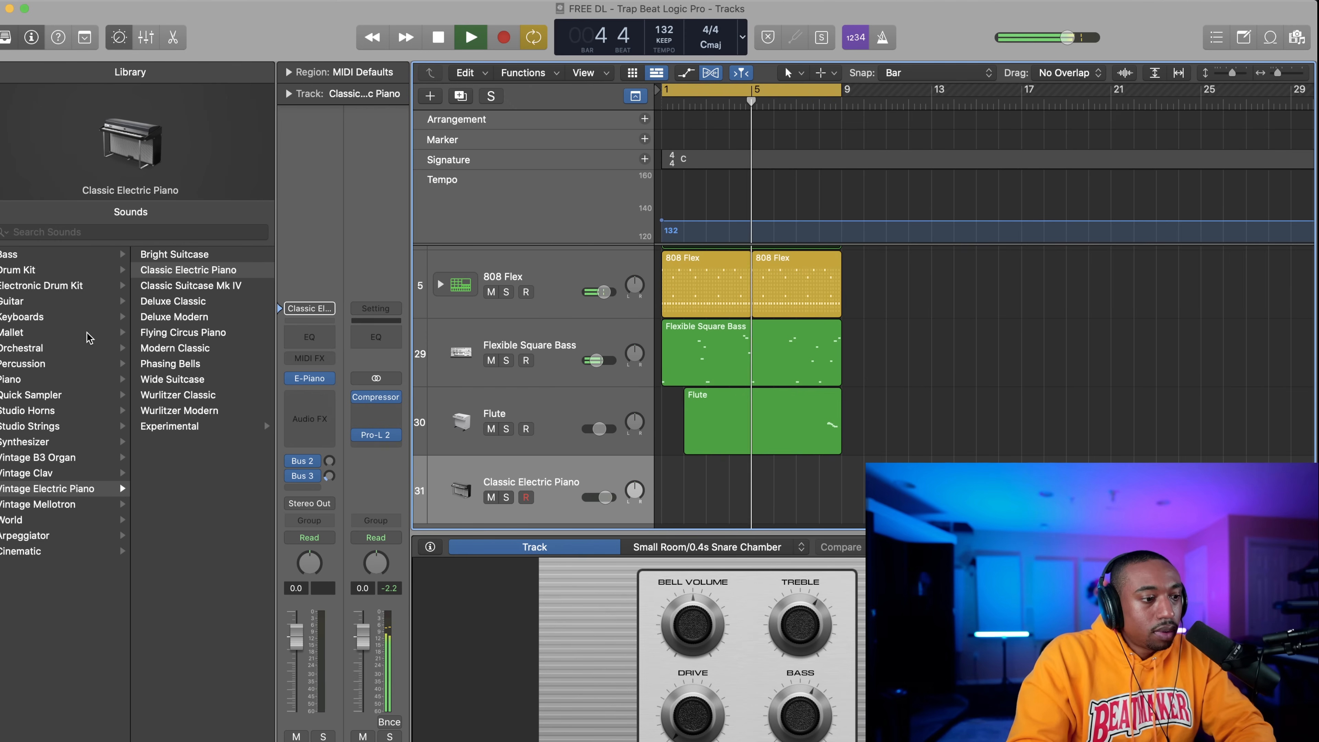
{"action": "left_click", "coordinate": [33, 380]}
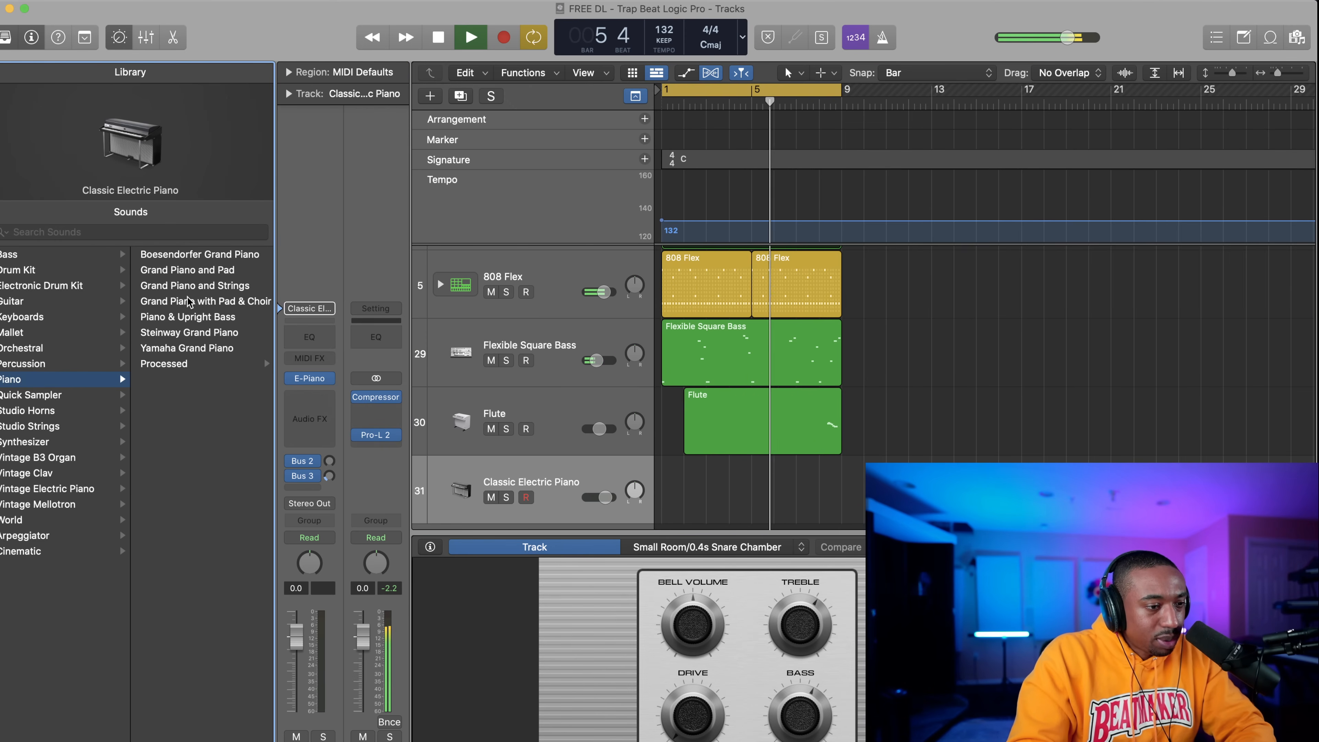
{"action": "left_click", "coordinate": [200, 254]}
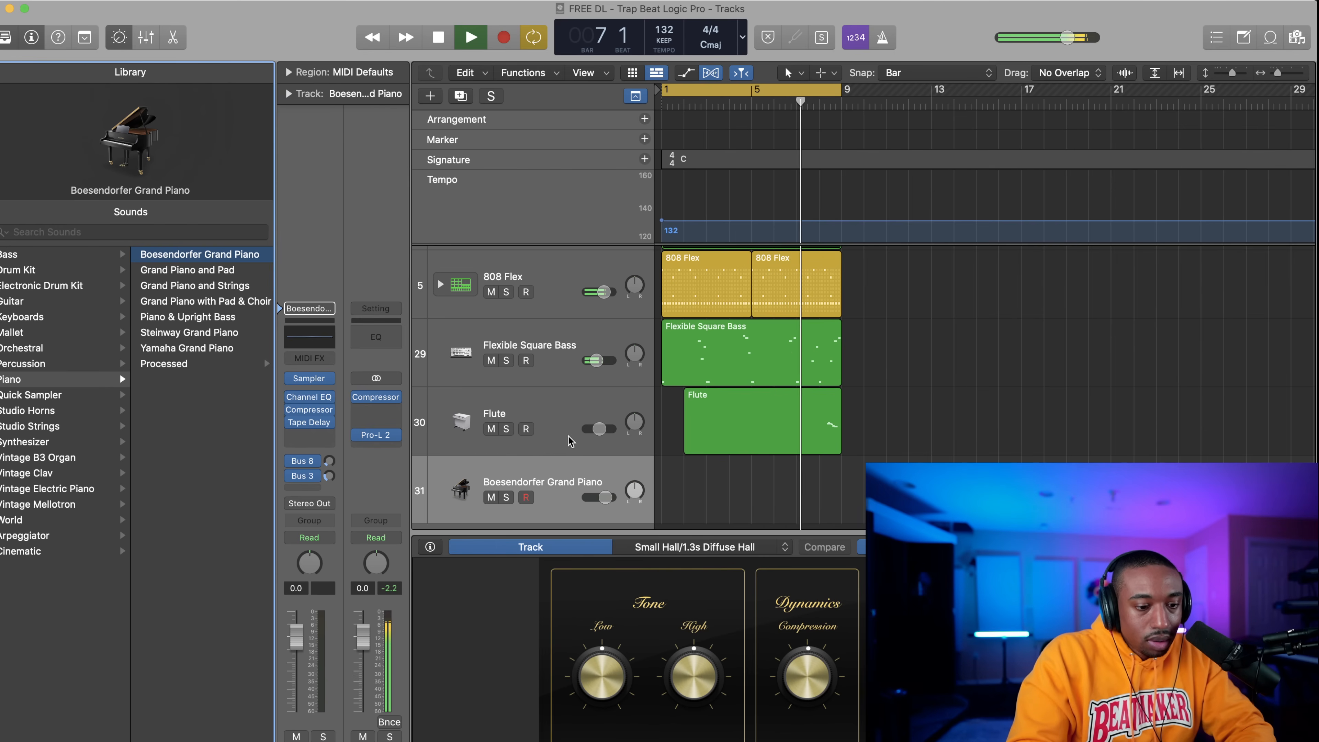
Create a MIDI region at bar 1 on the Boesendorfer Grand Piano track and extend it in the Piano Roll to about eight bars.
{"action": "right_click", "coordinate": [666, 497]}
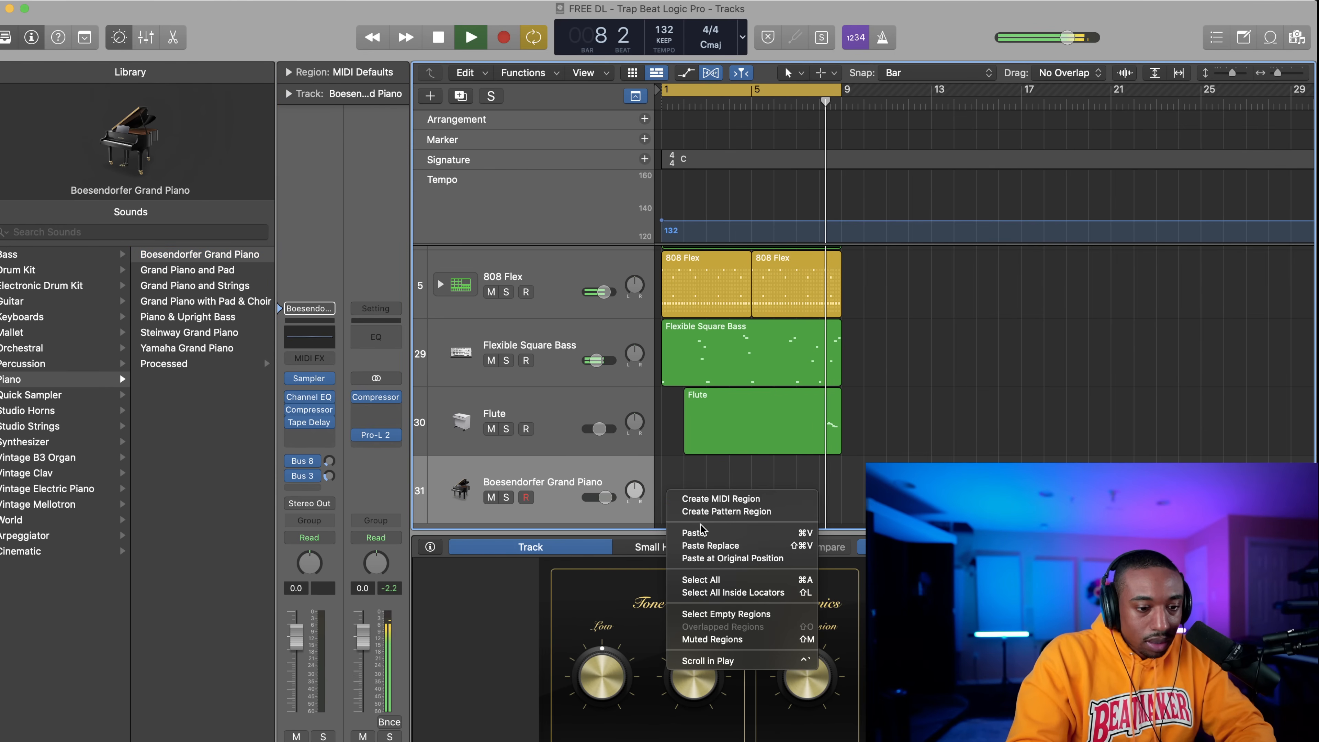
{"action": "left_click", "coordinate": [708, 502]}
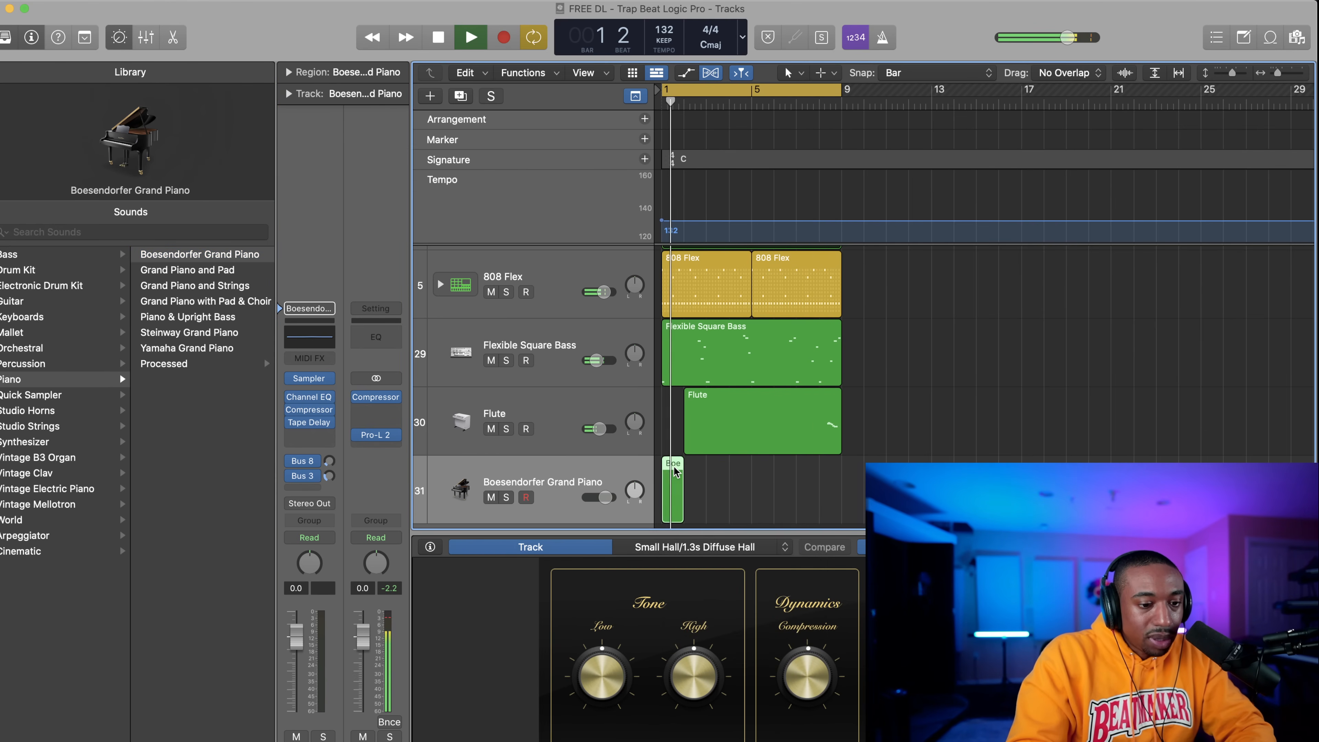
{"action": "double_click", "coordinate": [672, 472]}
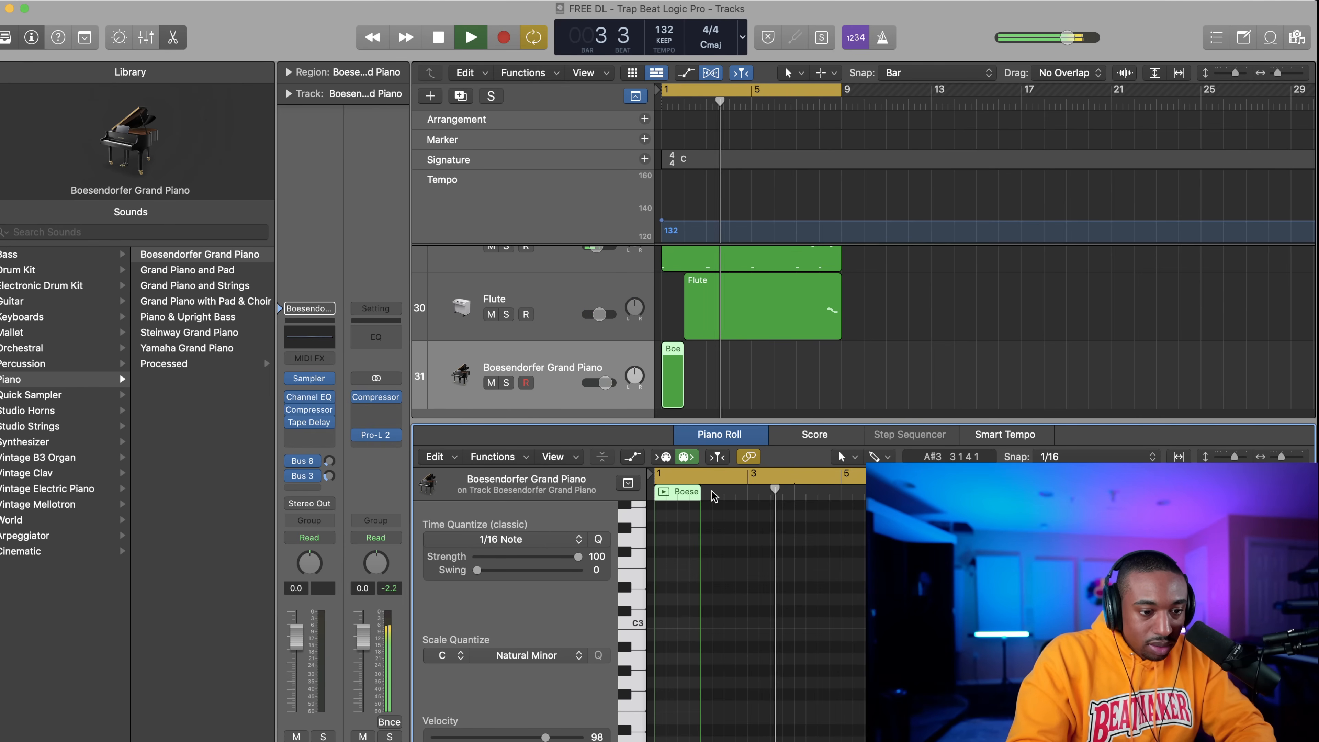
{"action": "left_click_drag", "start_coordinate": [699, 512], "coordinate": [1029, 529]}
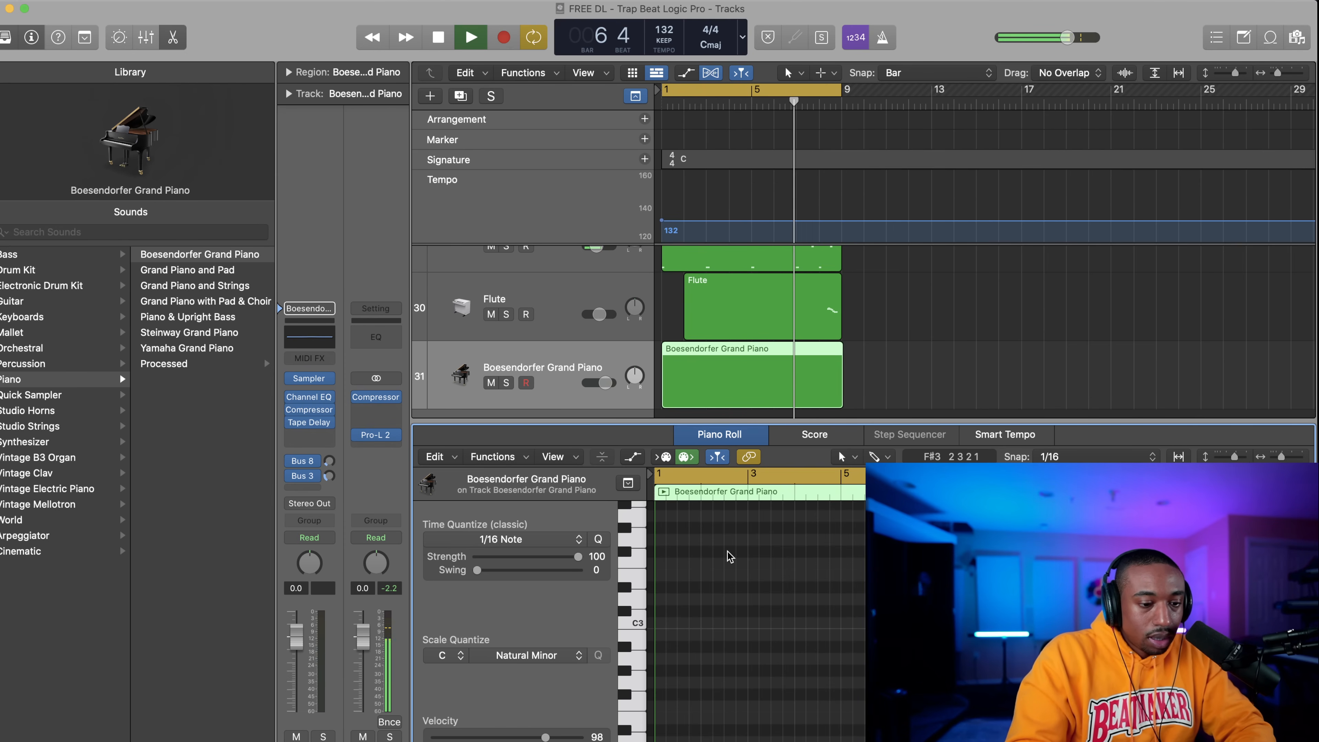
Return the playhead to the start and place a short A2 note at position 1 1 1 1 in the piano region.
{"action": "key", "text": "space"}
{"action": "scroll", "coordinate": [707, 570], "scroll_direction": "up", "scroll_amount": 3}
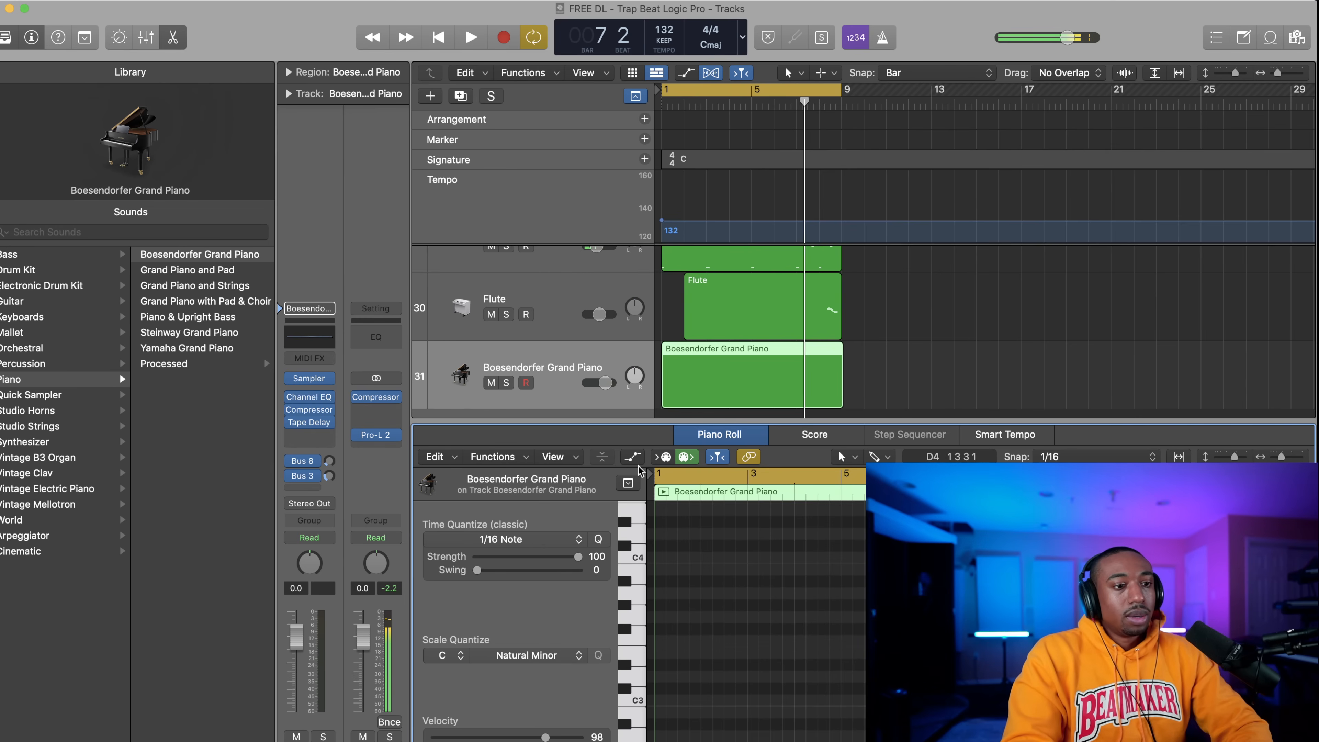
{"action": "left_click", "coordinate": [439, 35]}
{"action": "scroll", "coordinate": [677, 403], "scroll_direction": "down", "scroll_amount": 1}
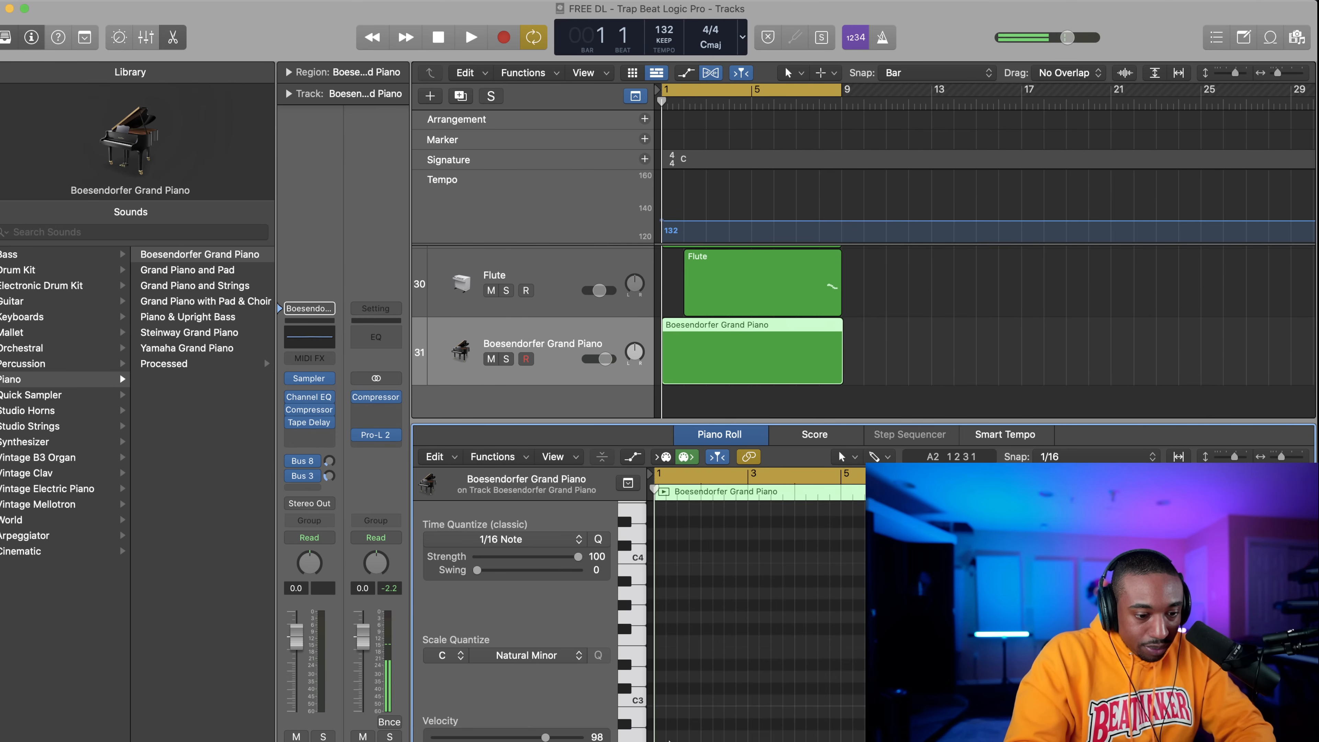
{"action": "key", "text": "space"}
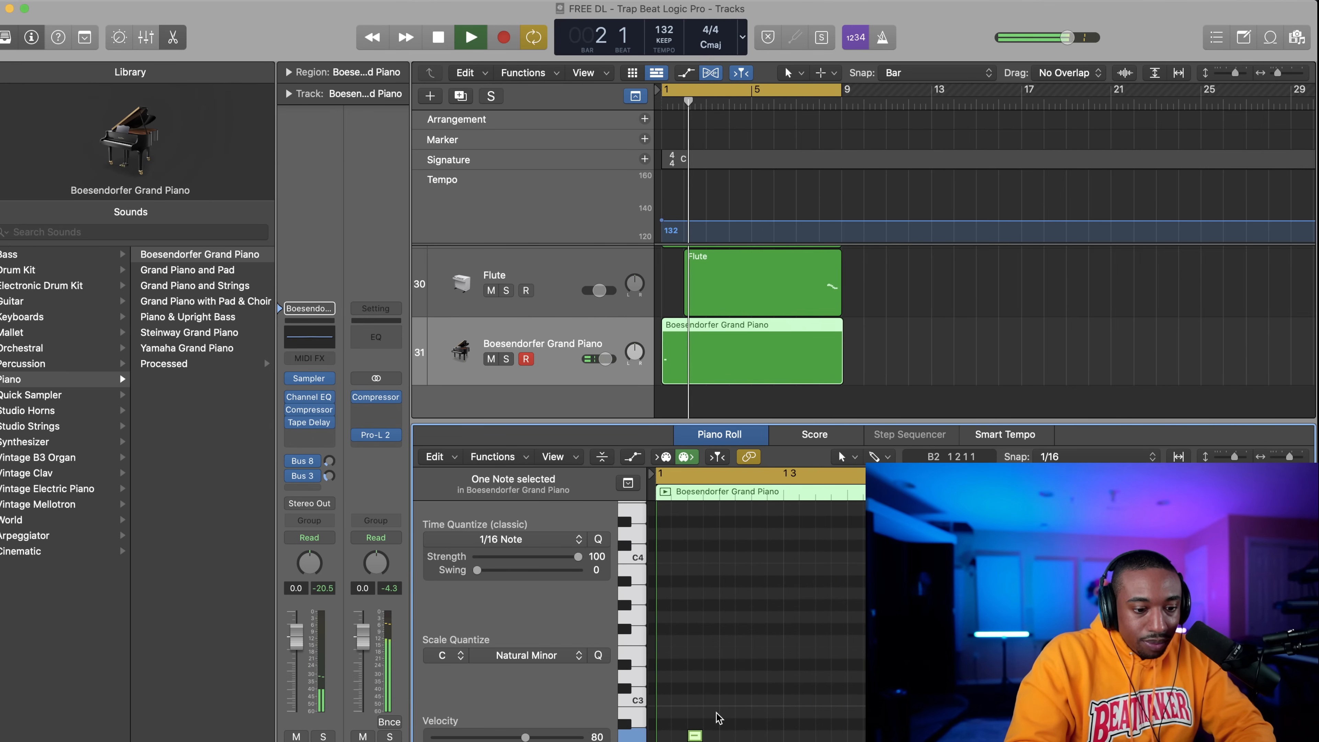
{"action": "left_click_drag", "start_coordinate": [692, 736], "coordinate": [658, 735]}
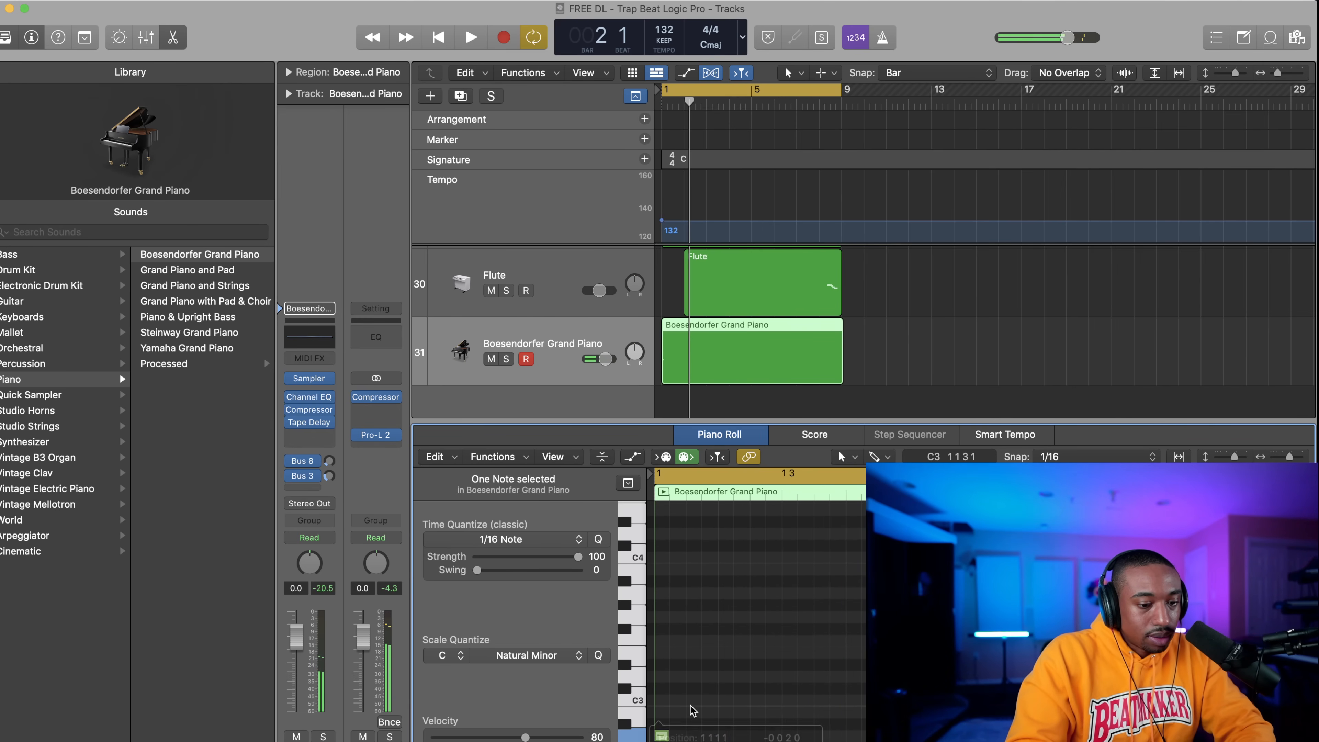
Hide the inspector and Library and enlarge the Piano Roll to fill most of the window.
{"action": "scroll", "coordinate": [692, 709], "scroll_direction": "down", "scroll_amount": 5}
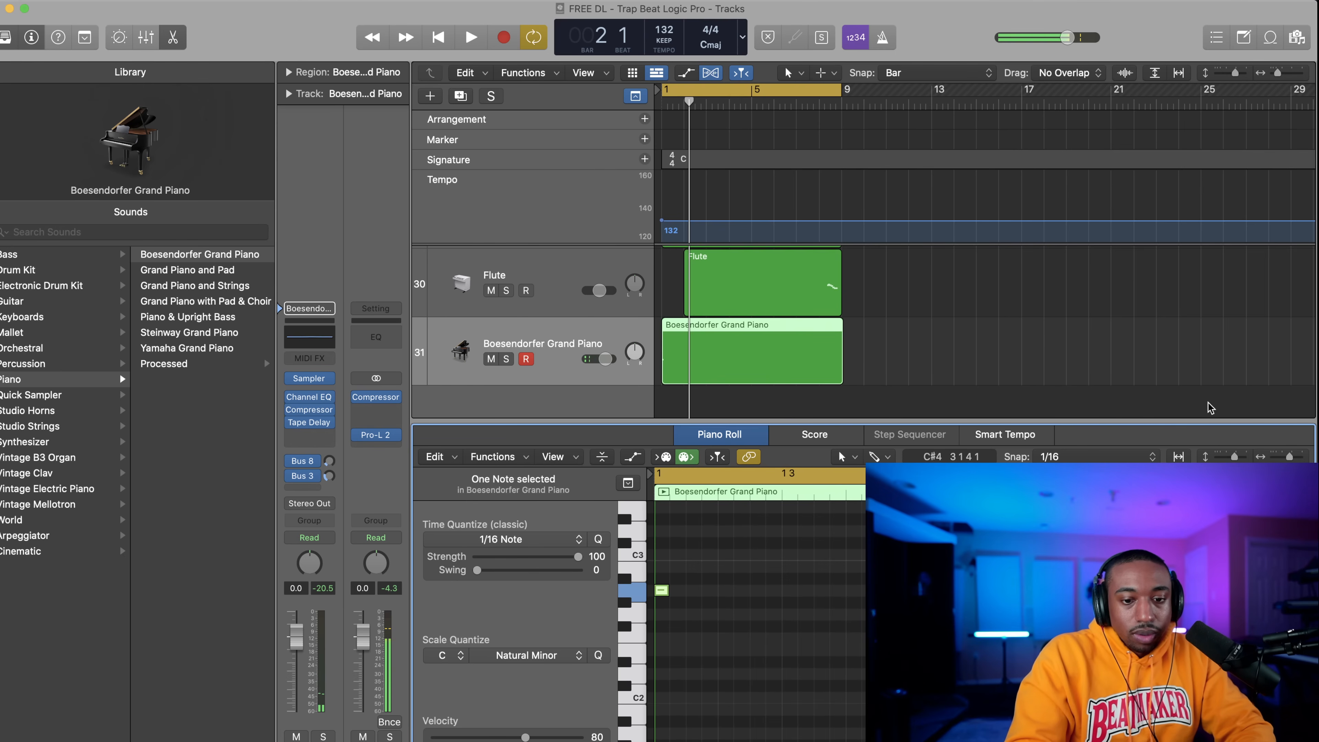
{"action": "left_click_drag", "start_coordinate": [1189, 421], "coordinate": [1192, 209]}
{"action": "left_click_drag", "start_coordinate": [413, 344], "coordinate": [339, 345]}
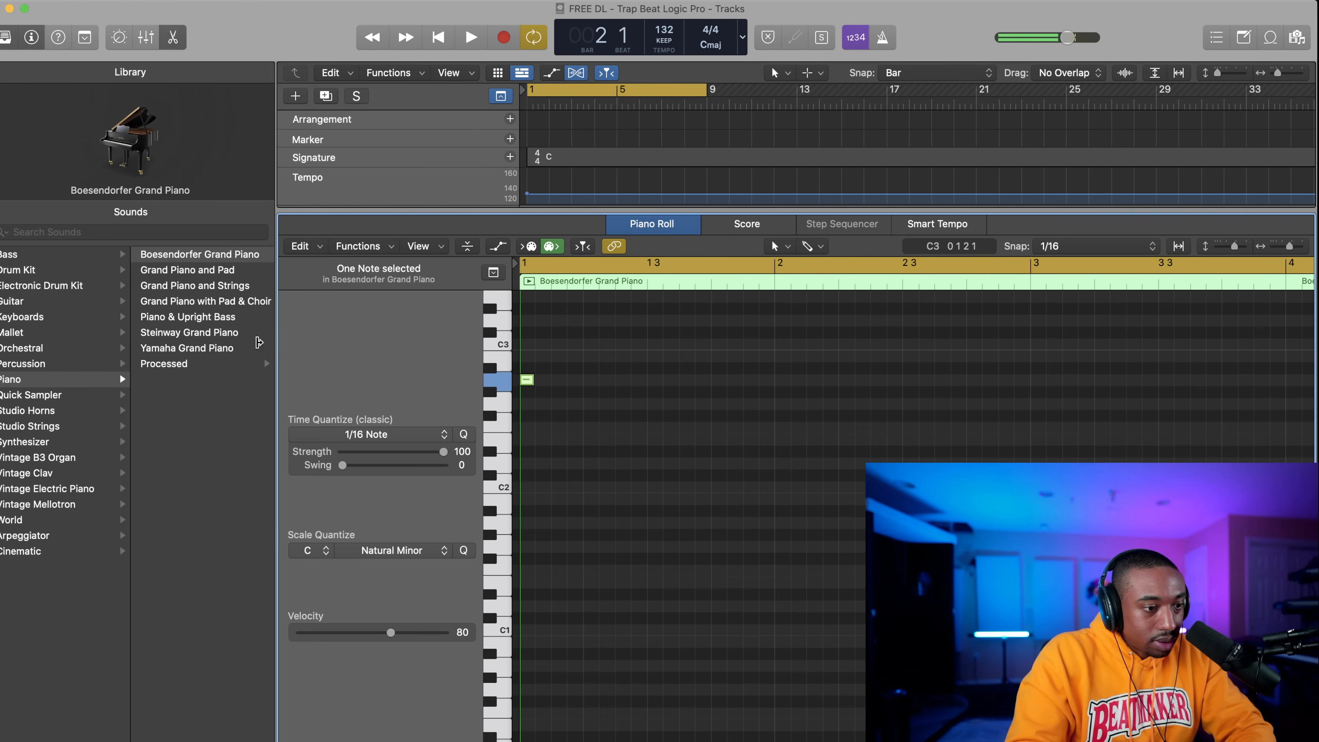
{"action": "key", "text": "y"}
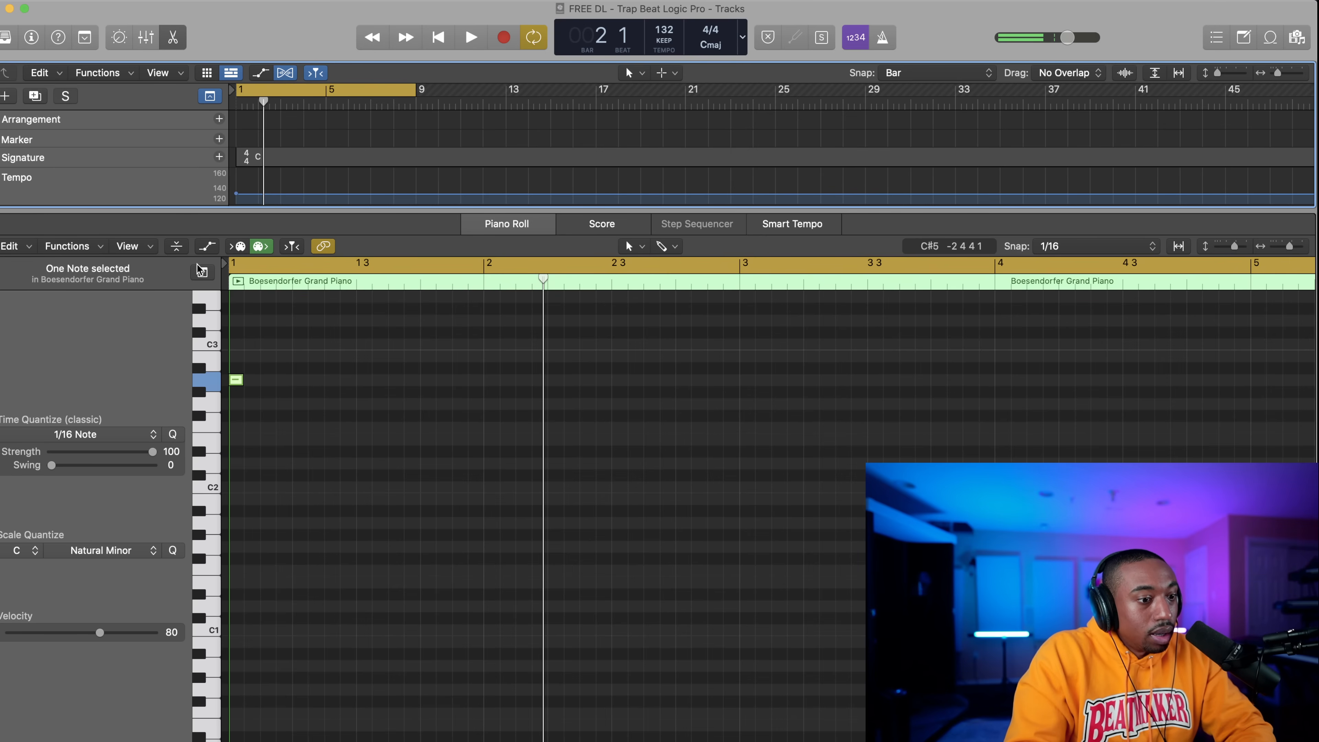
{"action": "left_click_drag", "start_coordinate": [264, 207], "coordinate": [266, 93]}
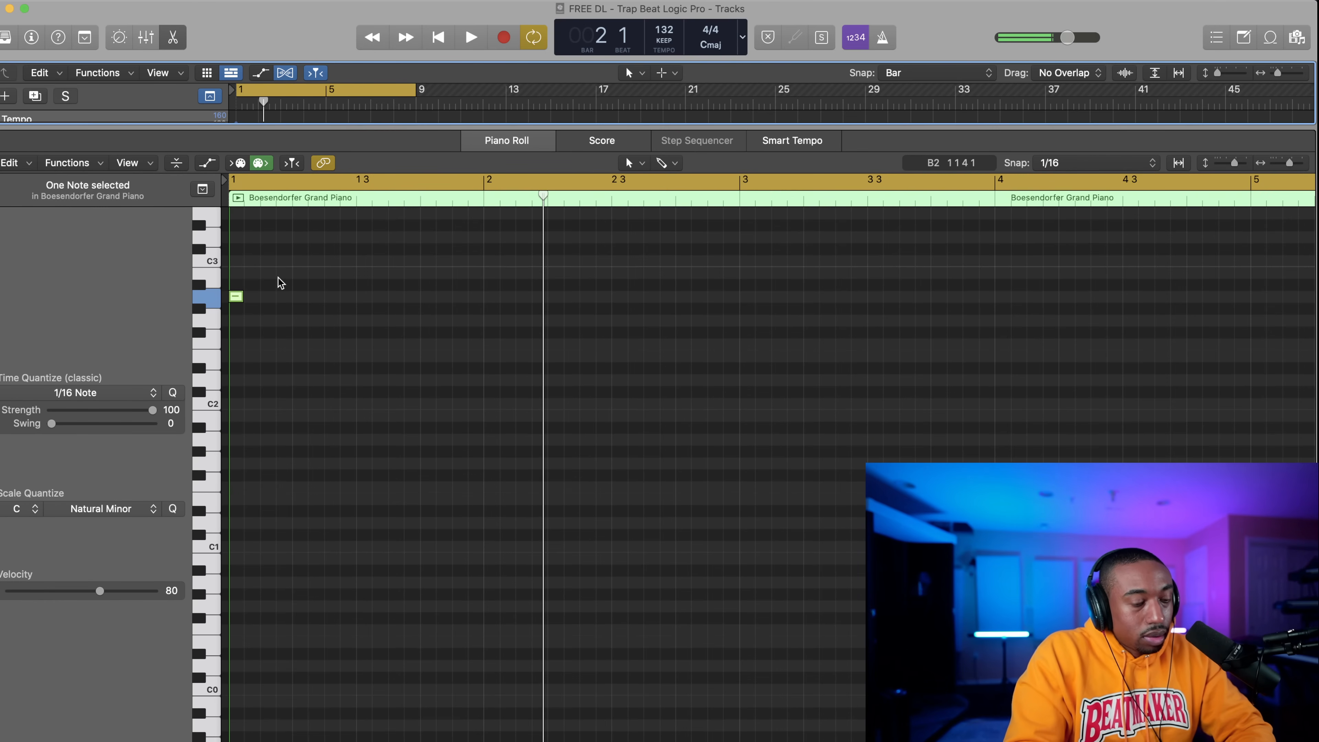
Lengthen the A2 piano note at bar 1 to two beats and set the Piano Roll snap value to 1/8.
{"action": "left_click_drag", "start_coordinate": [240, 296], "coordinate": [380, 316]}
{"action": "left_click", "coordinate": [1091, 162]}
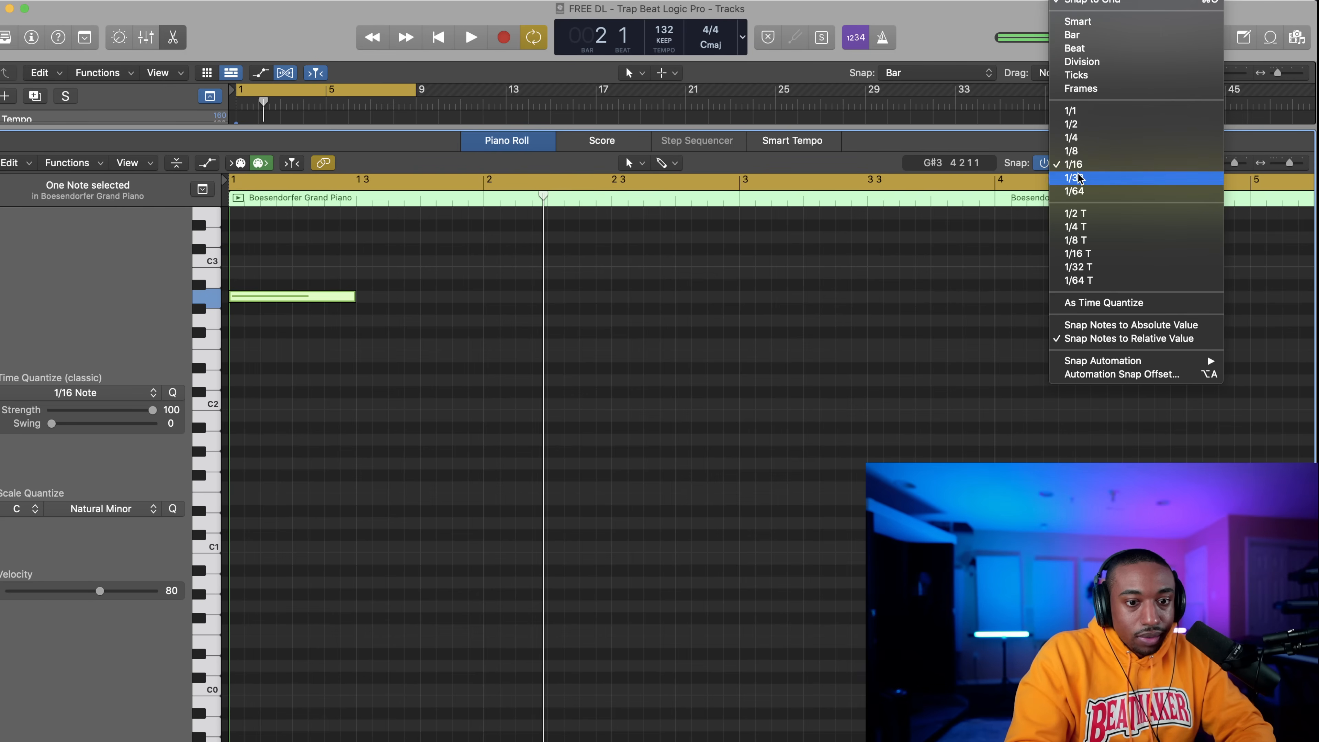
{"action": "left_click", "coordinate": [1090, 151]}
{"action": "right_click", "coordinate": [389, 302]}
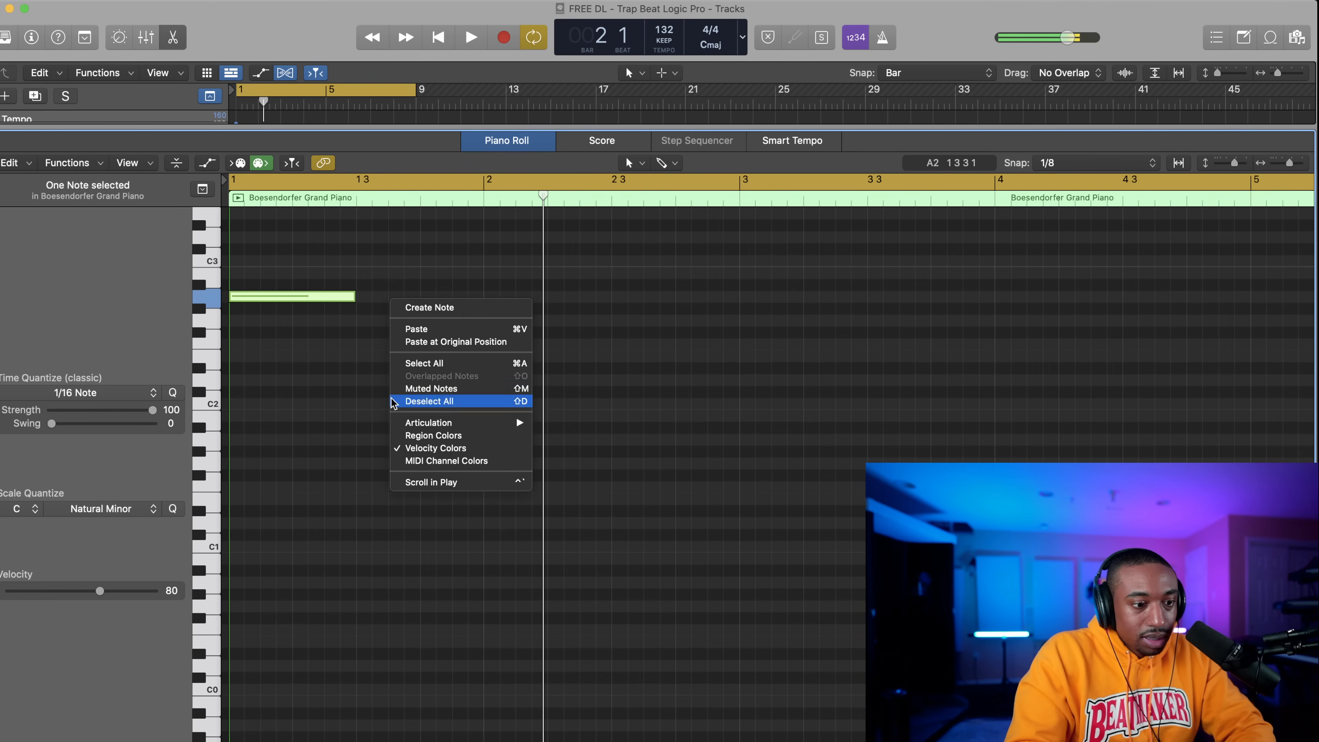
{"action": "mouse_move", "coordinate": [462, 426]}
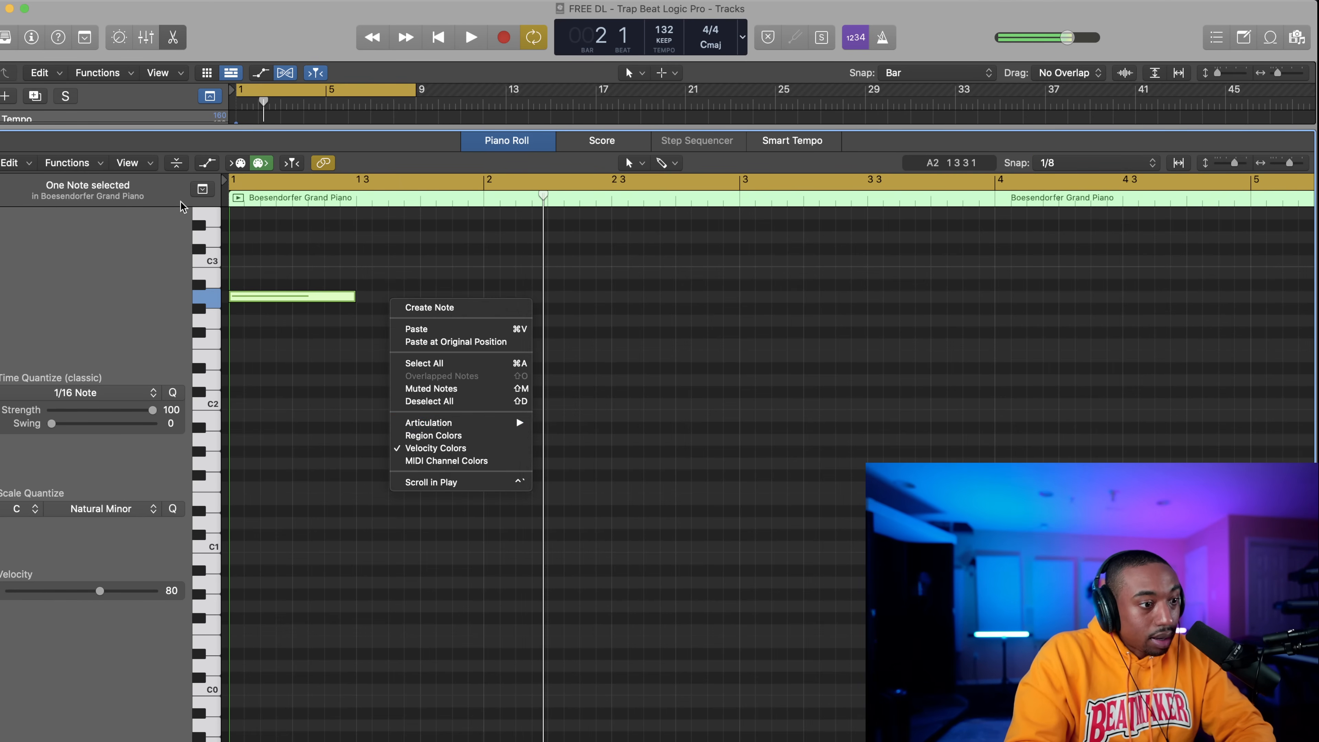
{"action": "key", "text": "Escape"}
{"action": "left_click", "coordinate": [134, 162]}
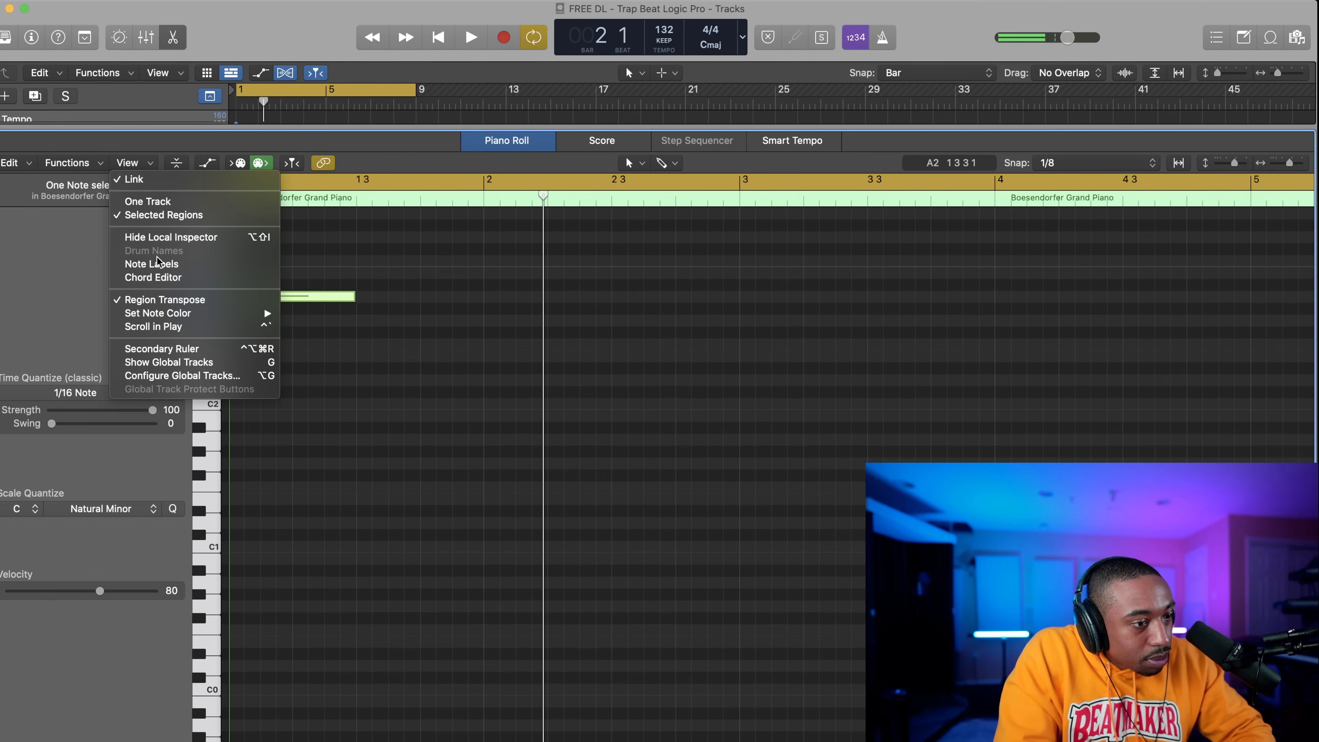
{"action": "left_click", "coordinate": [96, 172]}
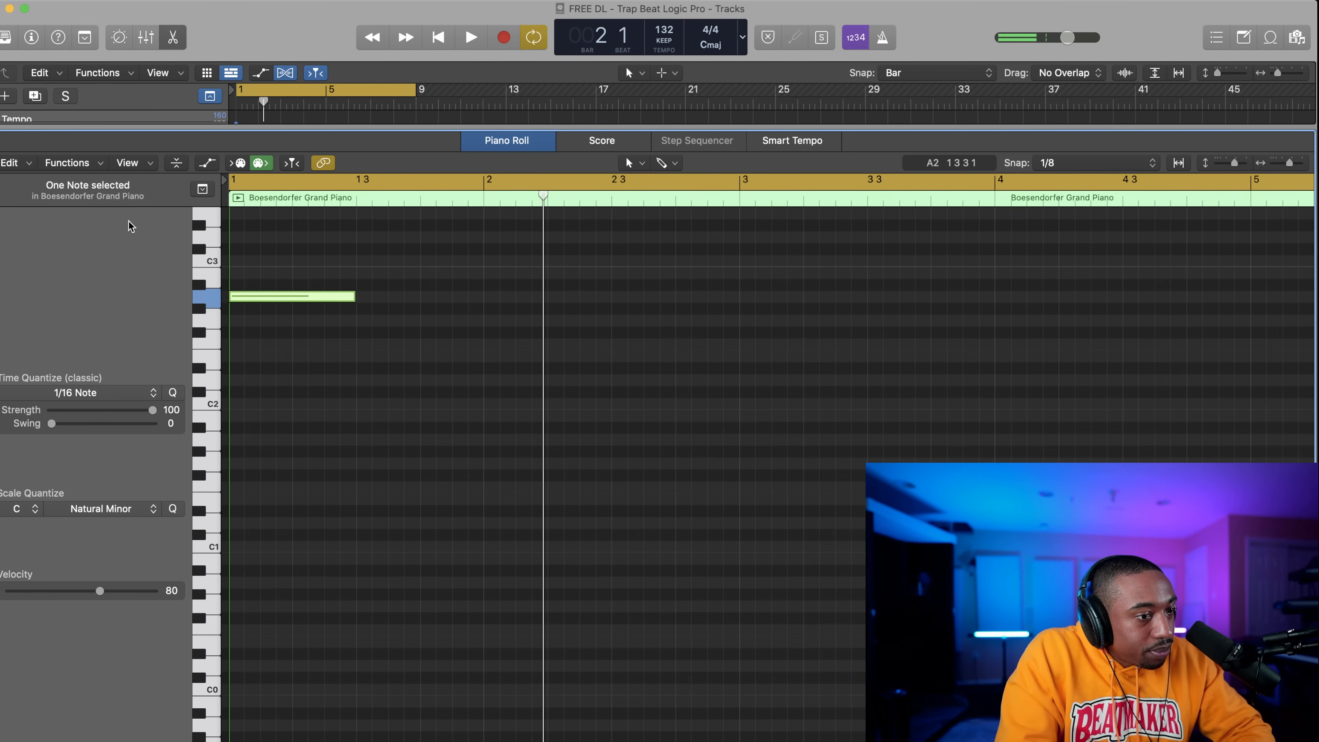
{"action": "left_click", "coordinate": [26, 163]}
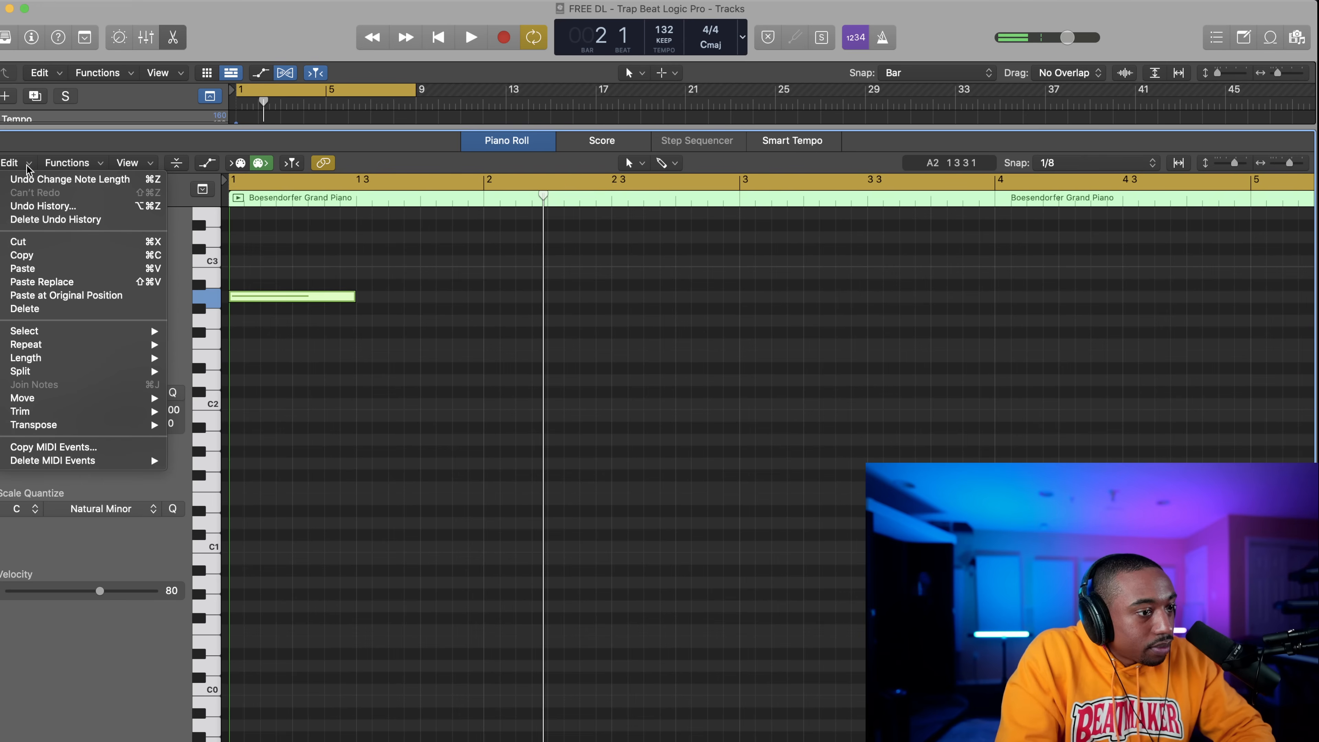
{"action": "left_click", "coordinate": [57, 164]}
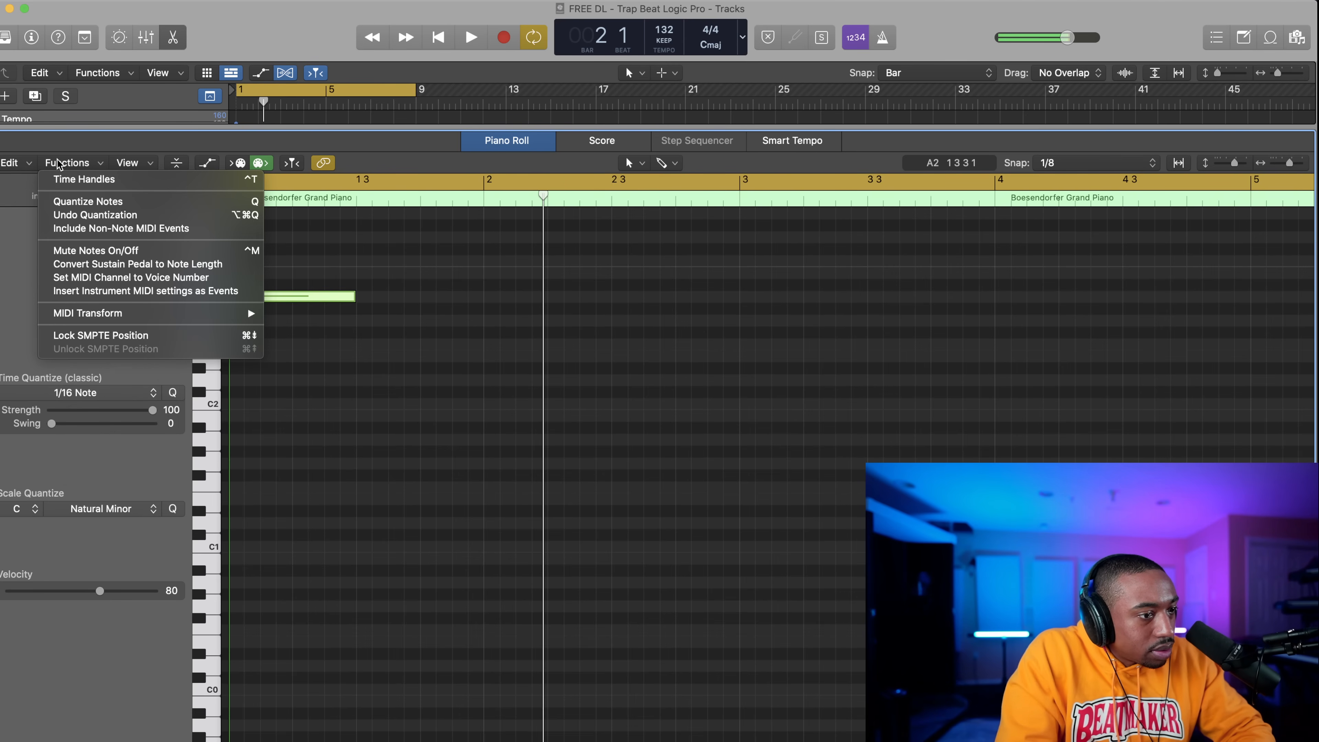
{"action": "left_click", "coordinate": [57, 163]}
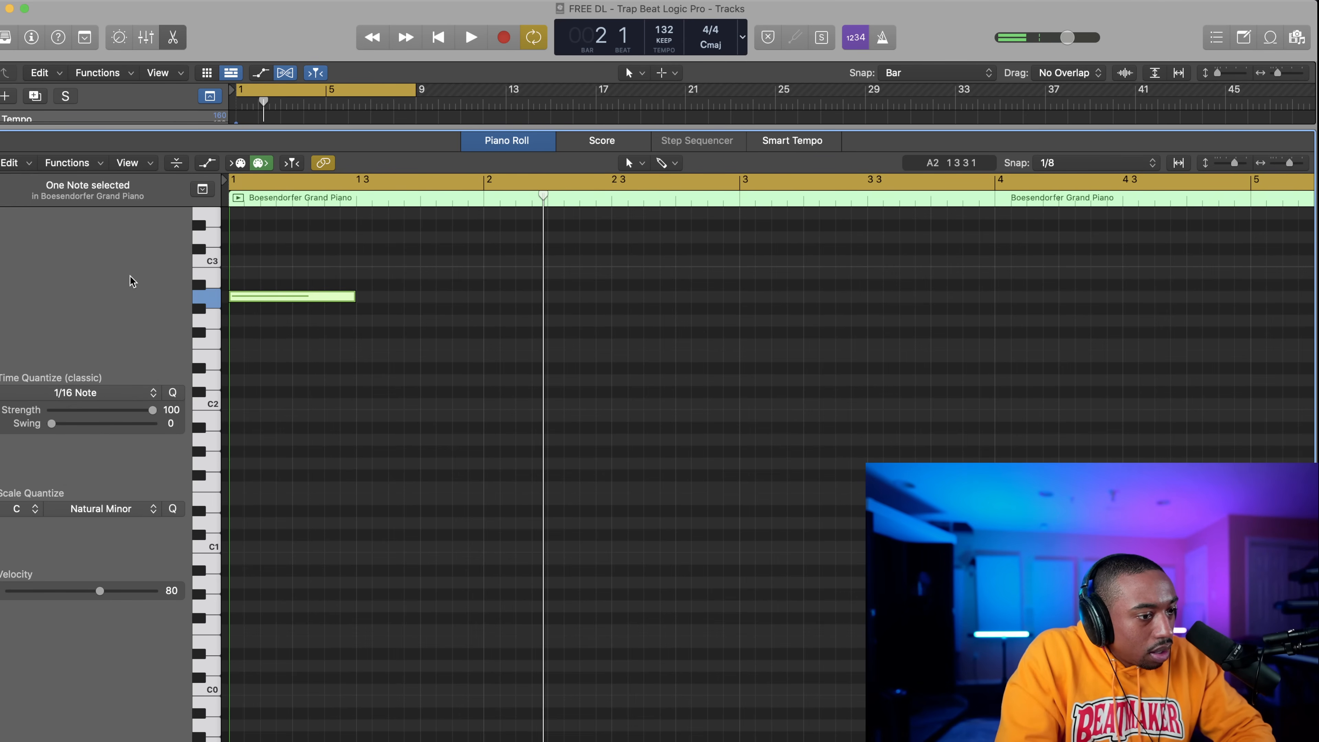
Set the time quantize value for the piano region to 1/8 Note.
{"action": "left_click", "coordinate": [81, 394]}
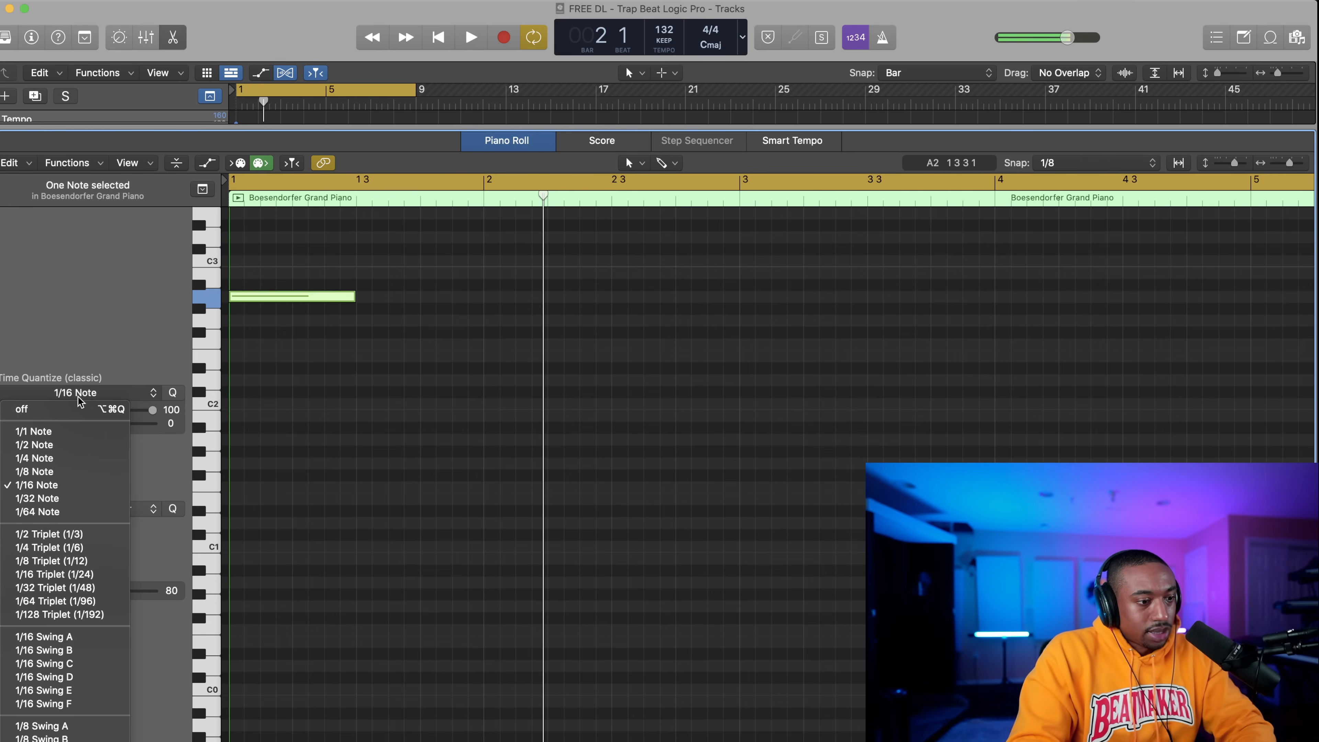
{"action": "left_click", "coordinate": [57, 467]}
{"action": "scroll", "coordinate": [288, 349], "scroll_direction": "down", "scroll_amount": 3}
{"action": "scroll", "coordinate": [288, 349], "scroll_direction": "up", "scroll_amount": 5}
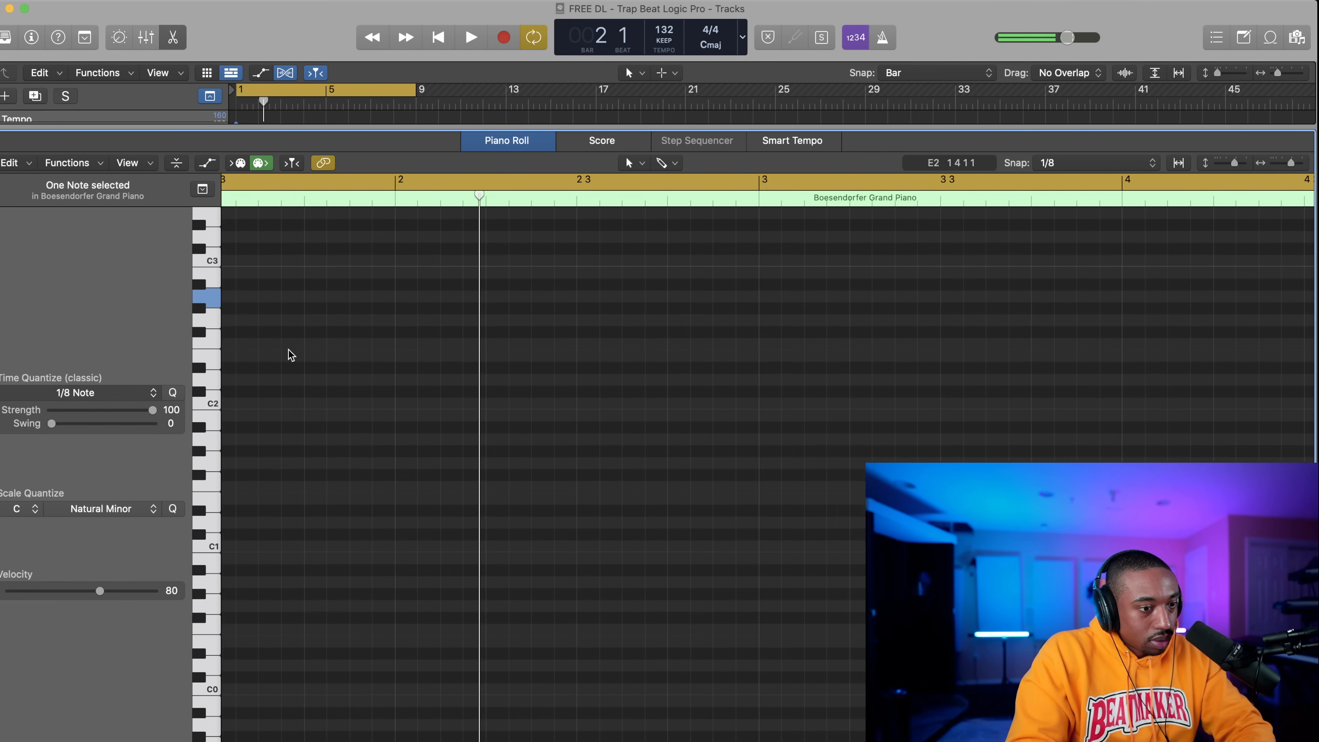
{"action": "scroll", "coordinate": [288, 349], "scroll_direction": "left", "scroll_amount": 4}
{"action": "scroll", "coordinate": [340, 352], "scroll_direction": "down", "scroll_amount": 3}
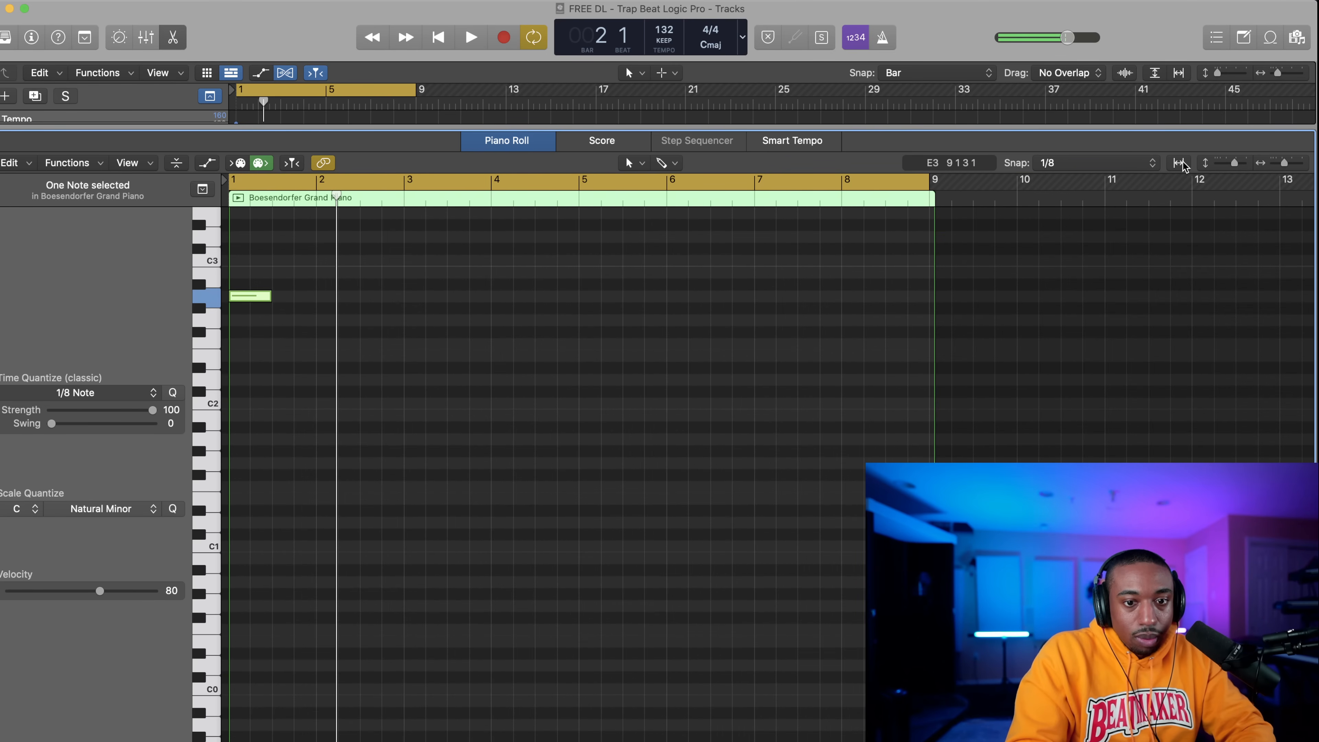
{"action": "left_click_drag", "start_coordinate": [1234, 162], "coordinate": [1288, 165]}
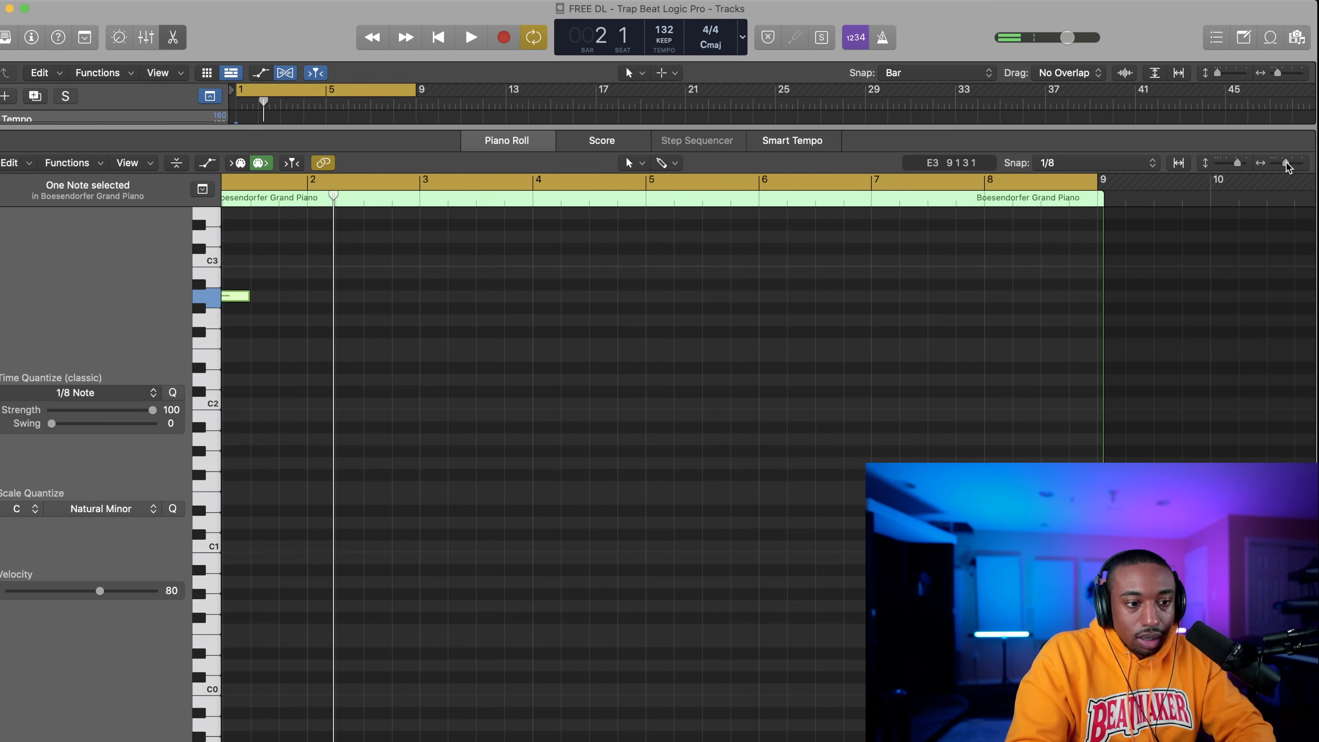
Play the region from the start and extend the A2 note to two bars, ending at bar 3.
{"action": "key", "text": "Return"}
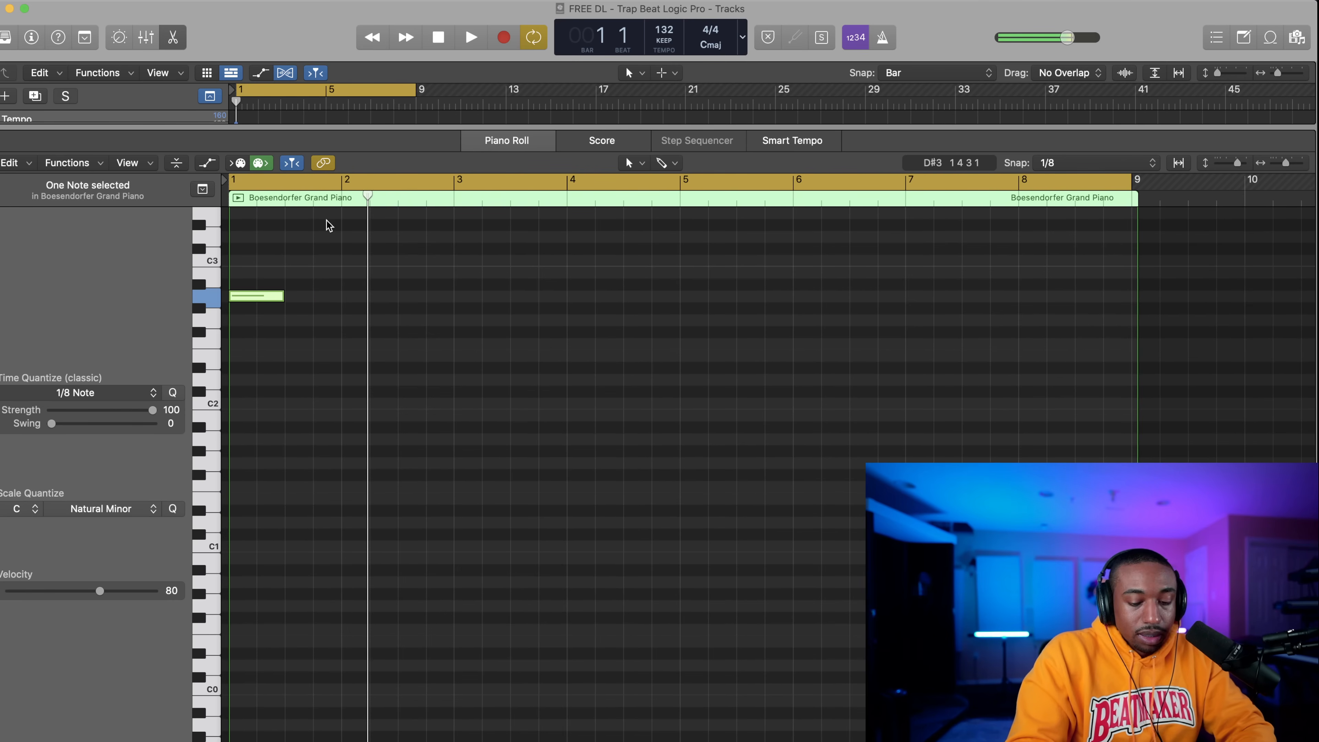
{"action": "key", "text": "space"}
{"action": "left_click_drag", "start_coordinate": [283, 296], "coordinate": [452, 298]}
{"action": "key", "text": "space"}
{"action": "key", "text": "space"}
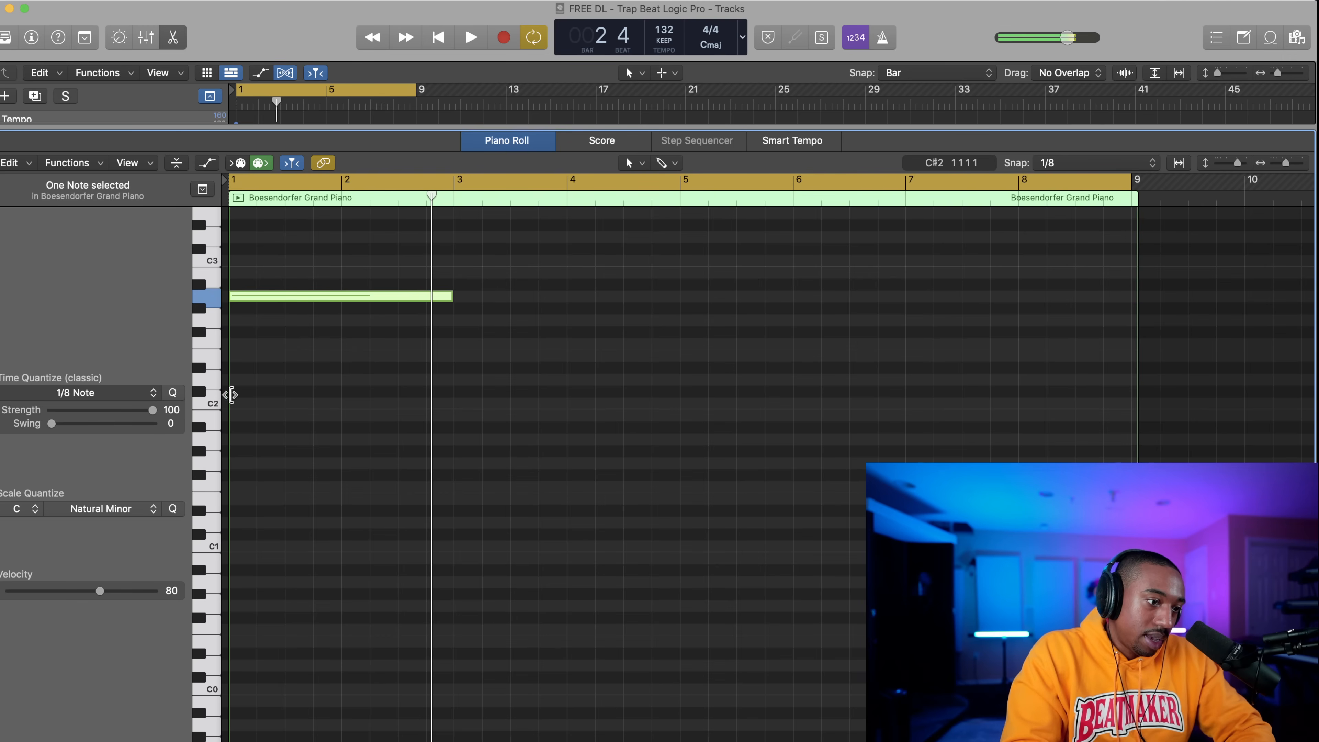
Add an A1 note of the same length an octave below the A2 note and play both from the start.
{"action": "double_click", "coordinate": [233, 439]}
{"action": "key", "text": "space"}
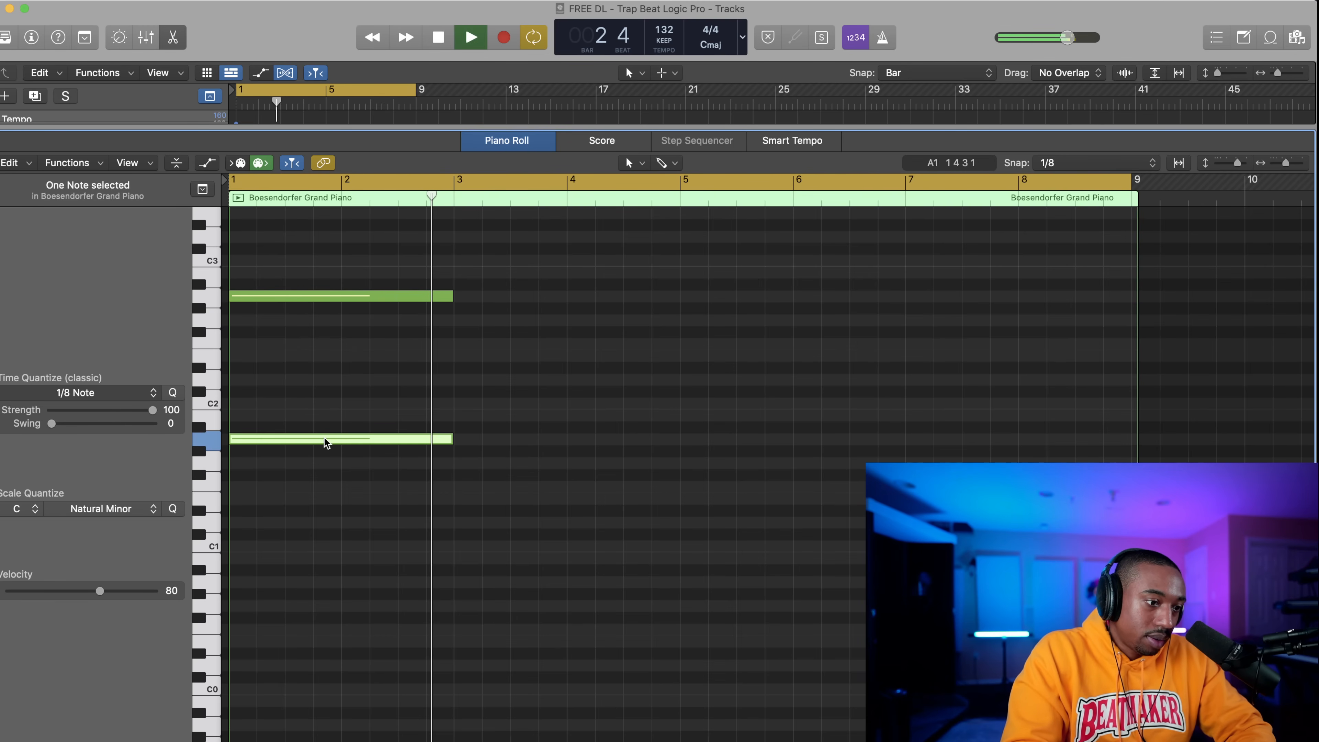
{"action": "key", "text": "space"}
{"action": "key", "text": "Return"}
{"action": "key", "text": "space"}
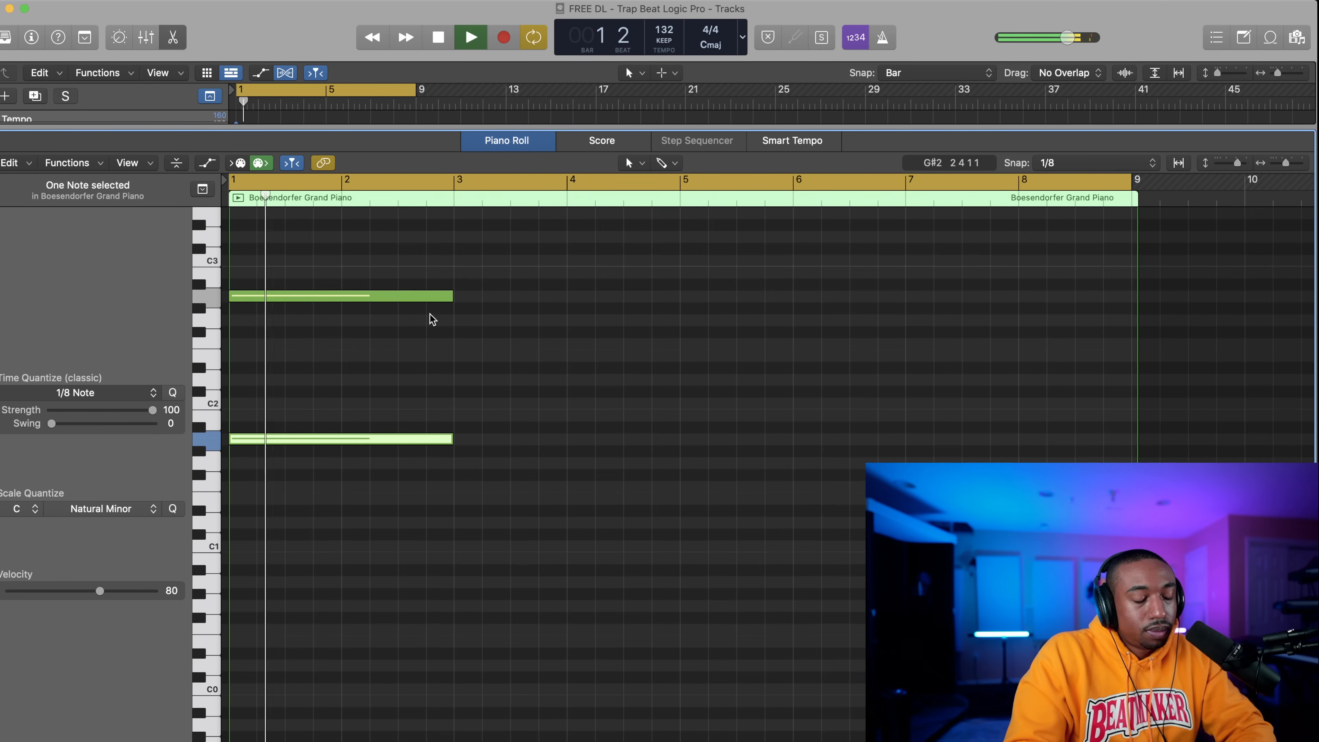
{"action": "scroll", "coordinate": [432, 334], "scroll_direction": "up", "scroll_amount": 1}
{"action": "scroll", "coordinate": [426, 332], "scroll_direction": "up", "scroll_amount": 1}
{"action": "key", "text": "space"}
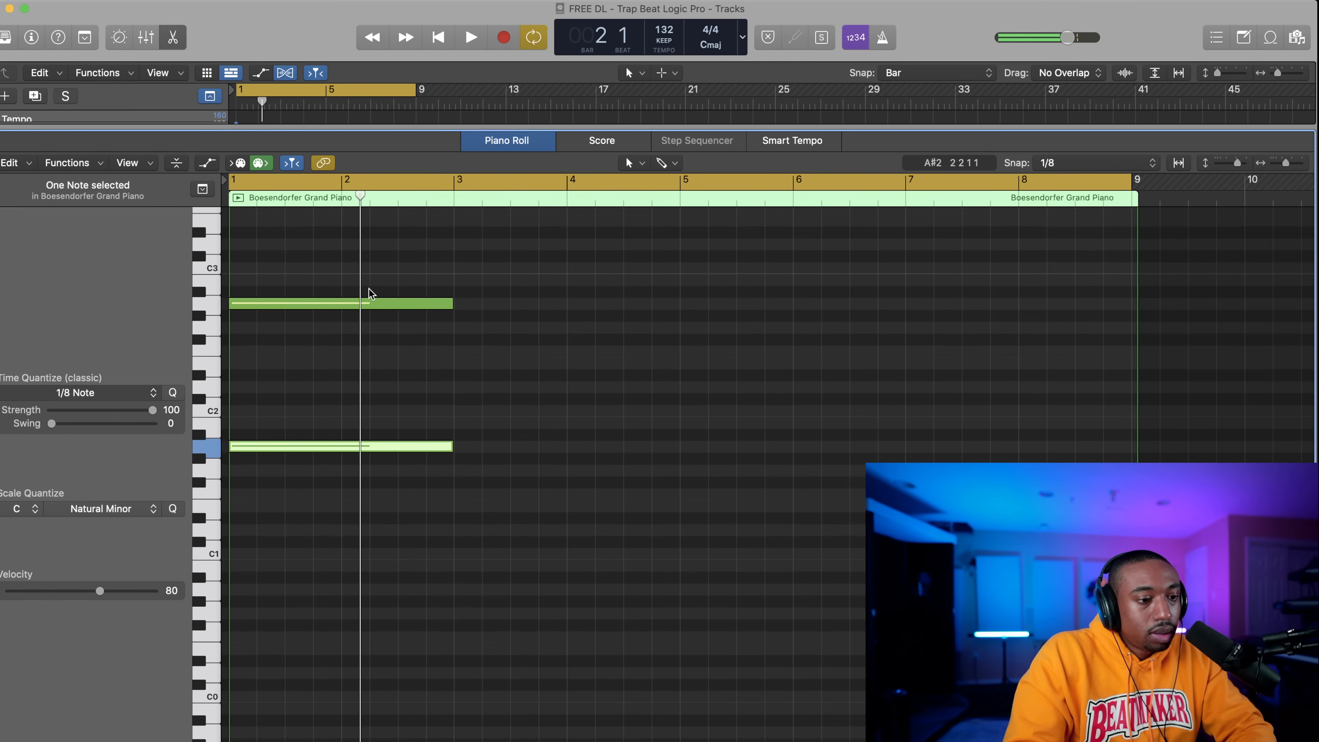
Shorten the A1 and A2 notes together to one bar, ending at bar 2, and audition them.
{"action": "left_click_drag", "start_coordinate": [402, 277], "coordinate": [341, 447]}
{"action": "key", "text": "space"}
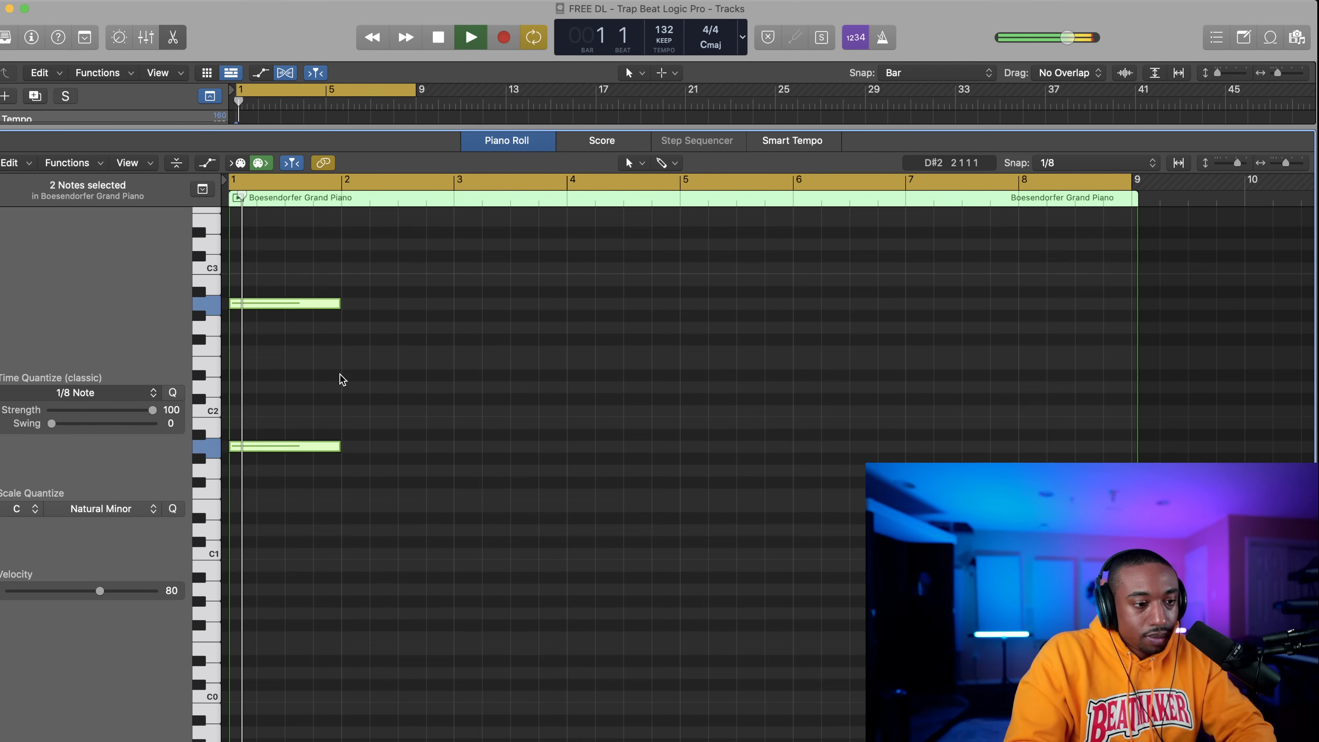
{"action": "key", "text": "space"}
{"action": "mouse_move", "coordinate": [330, 310]}
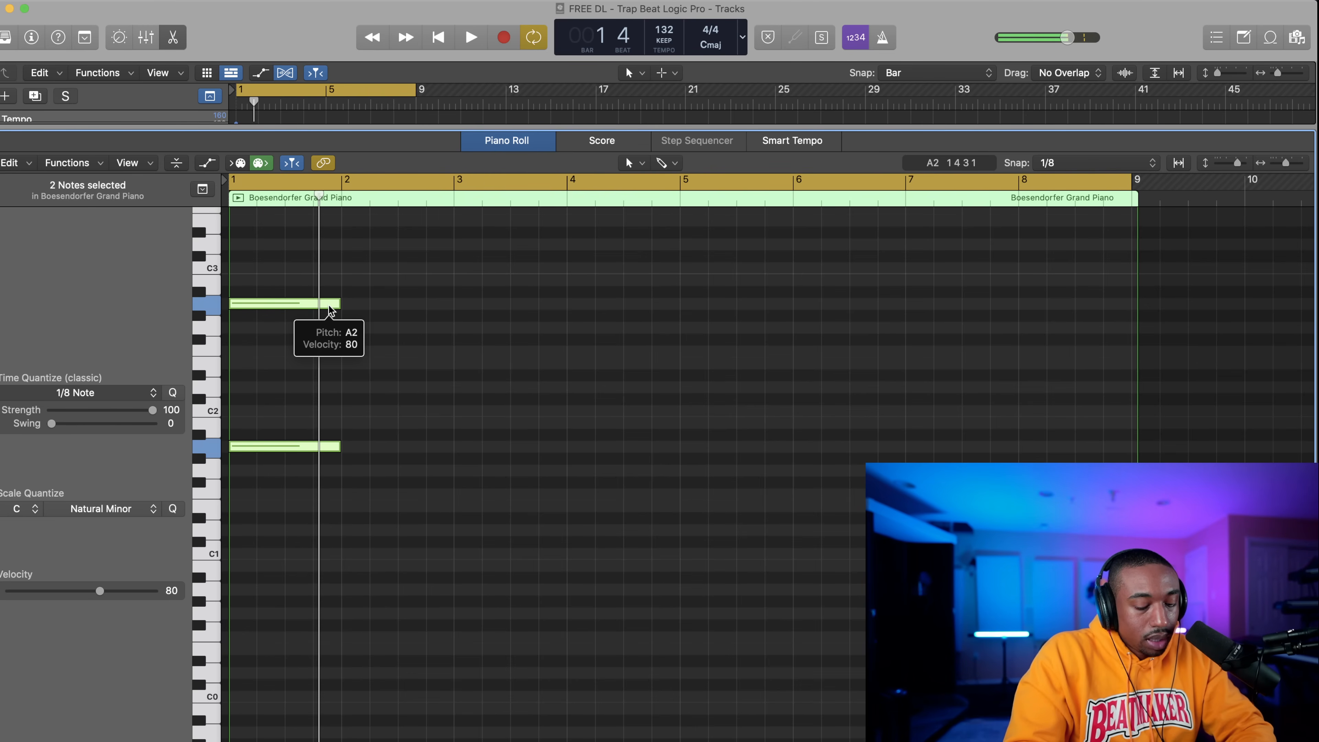
Copy the A1 and A2 notes and paste them at the start of bar 2.
{"action": "left_click_drag", "start_coordinate": [344, 282], "coordinate": [270, 443]}
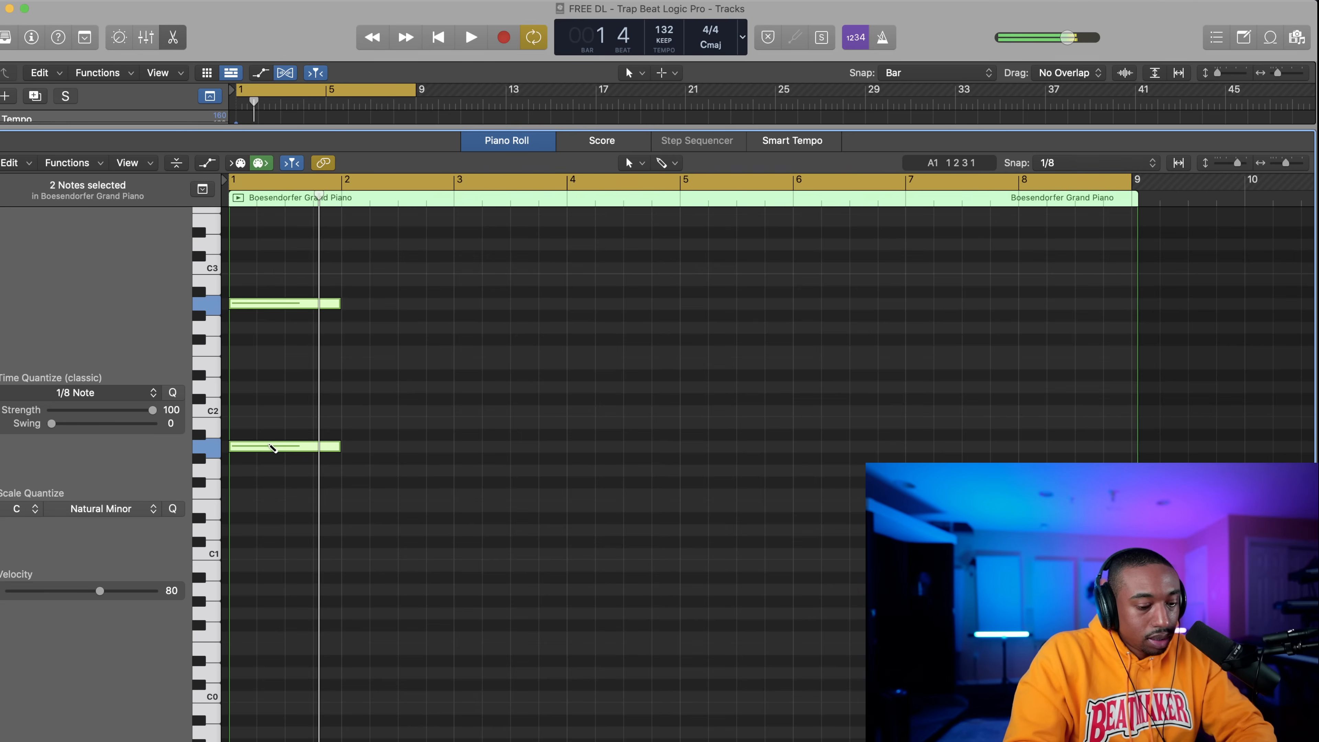
{"action": "key", "text": "super+c"}
{"action": "key", "text": "super+v"}
{"action": "key", "text": "super+z"}
{"action": "left_click", "coordinate": [339, 286]}
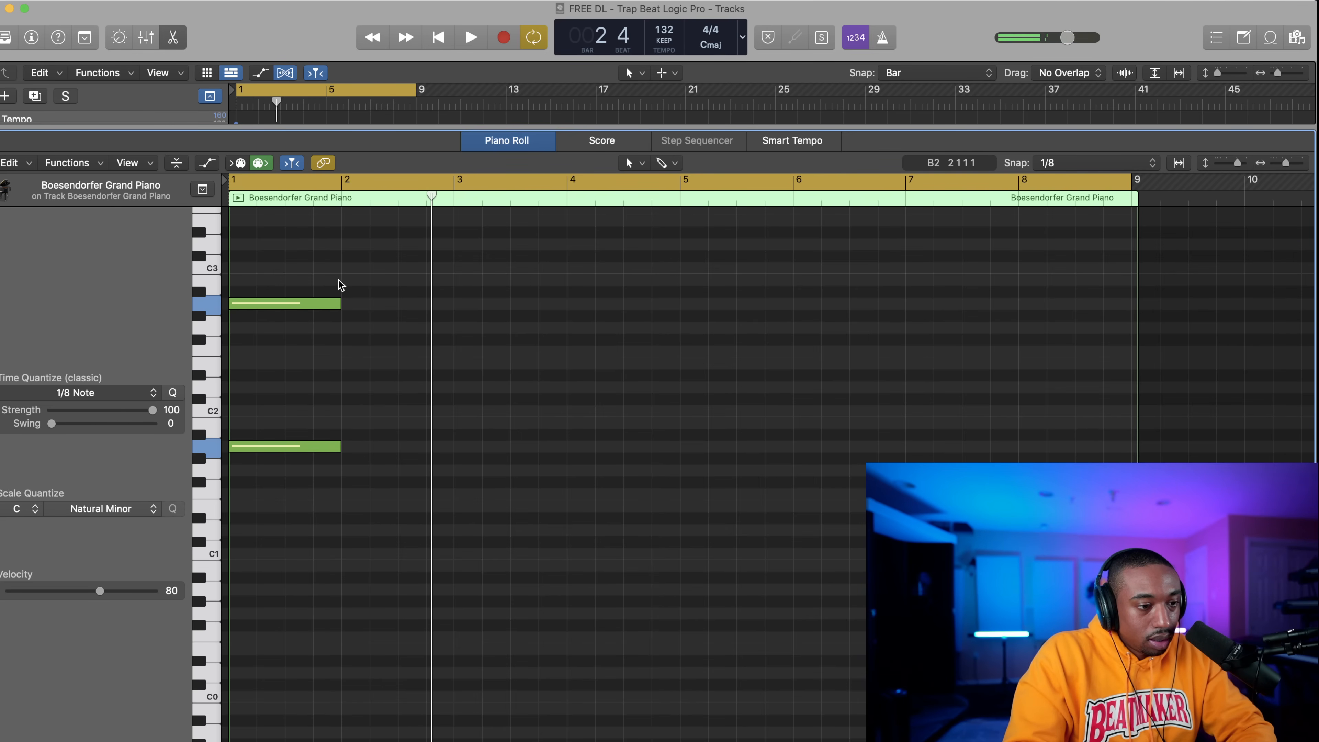
{"action": "left_click_drag", "start_coordinate": [431, 194], "coordinate": [341, 193]}
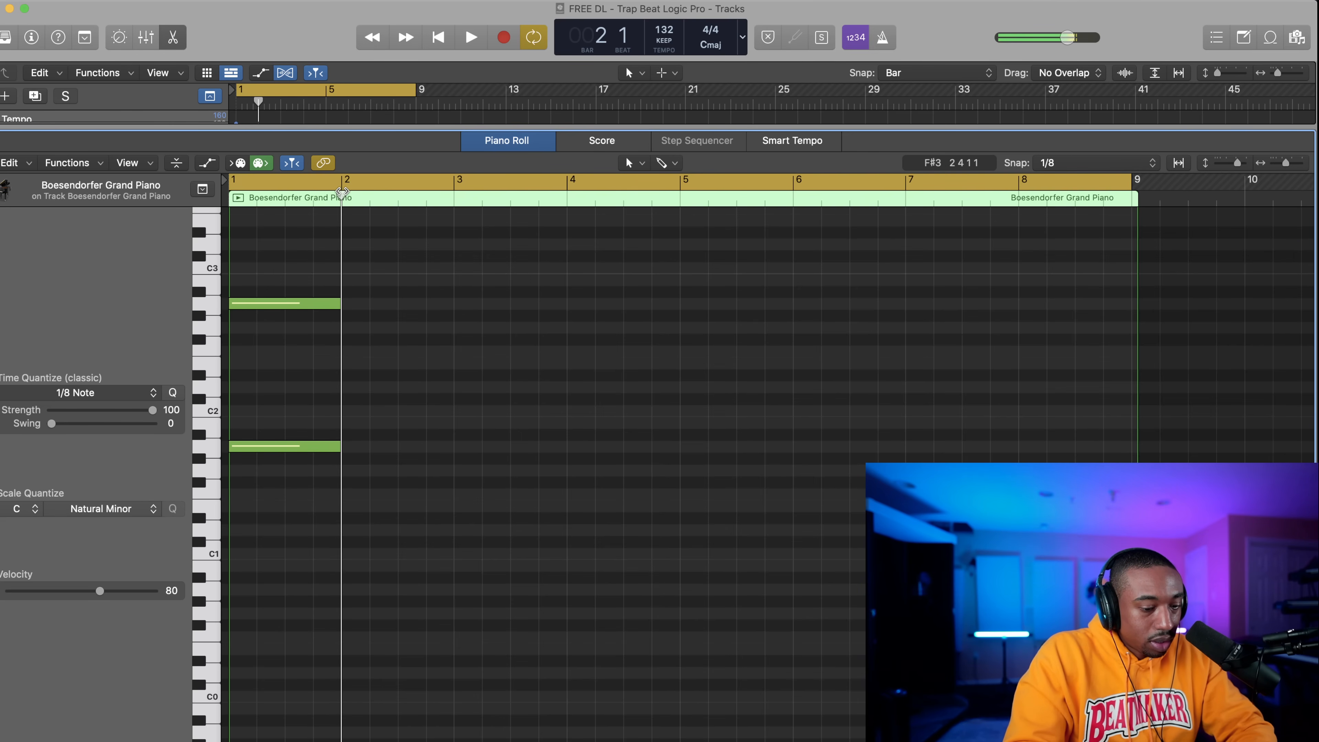
{"action": "key", "text": "super+v"}
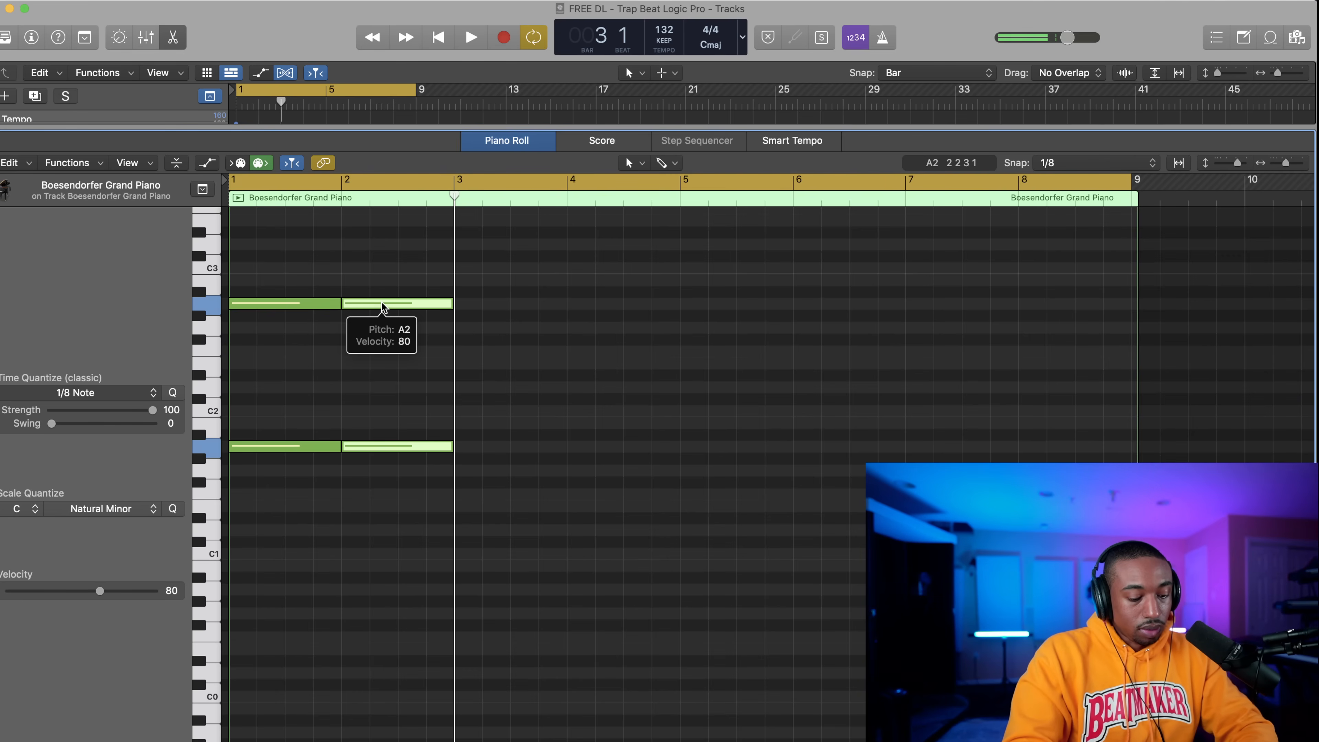
Transpose the two pasted notes up two semitones to B1 and B2 and shorten them to half a bar.
{"action": "key", "text": "alt+Up"}
{"action": "key", "text": "alt+Up"}
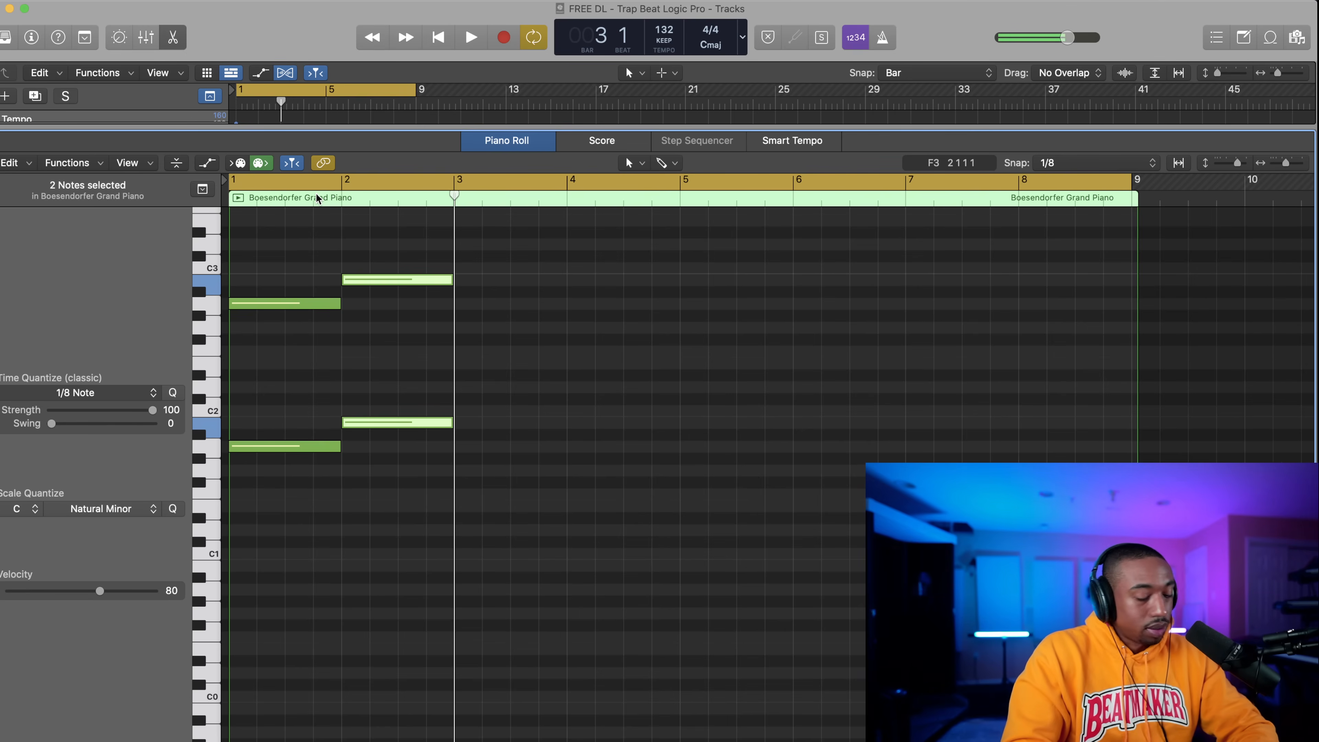
{"action": "key", "text": "Return"}
{"action": "key", "text": "space"}
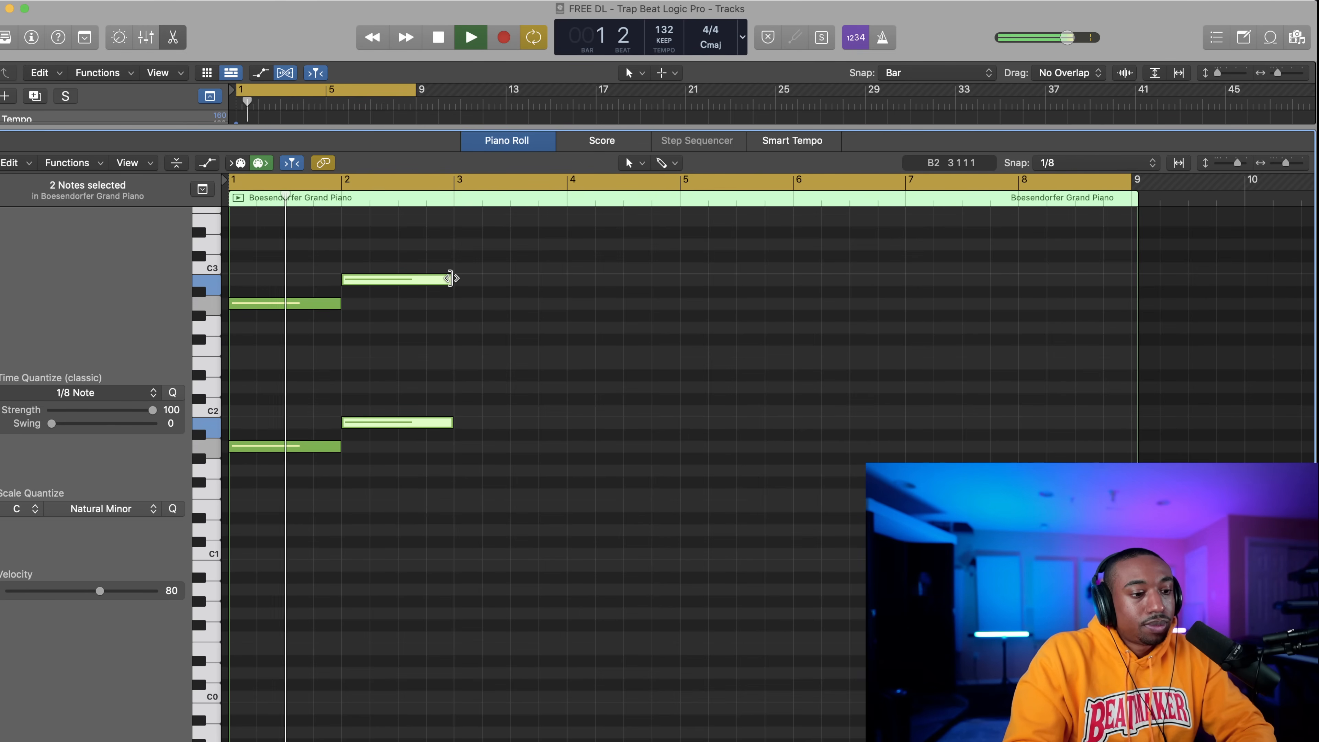
{"action": "left_click_drag", "start_coordinate": [449, 278], "coordinate": [398, 286]}
{"action": "key", "text": "space"}
{"action": "key", "text": "space"}
{"action": "key", "text": "space"}
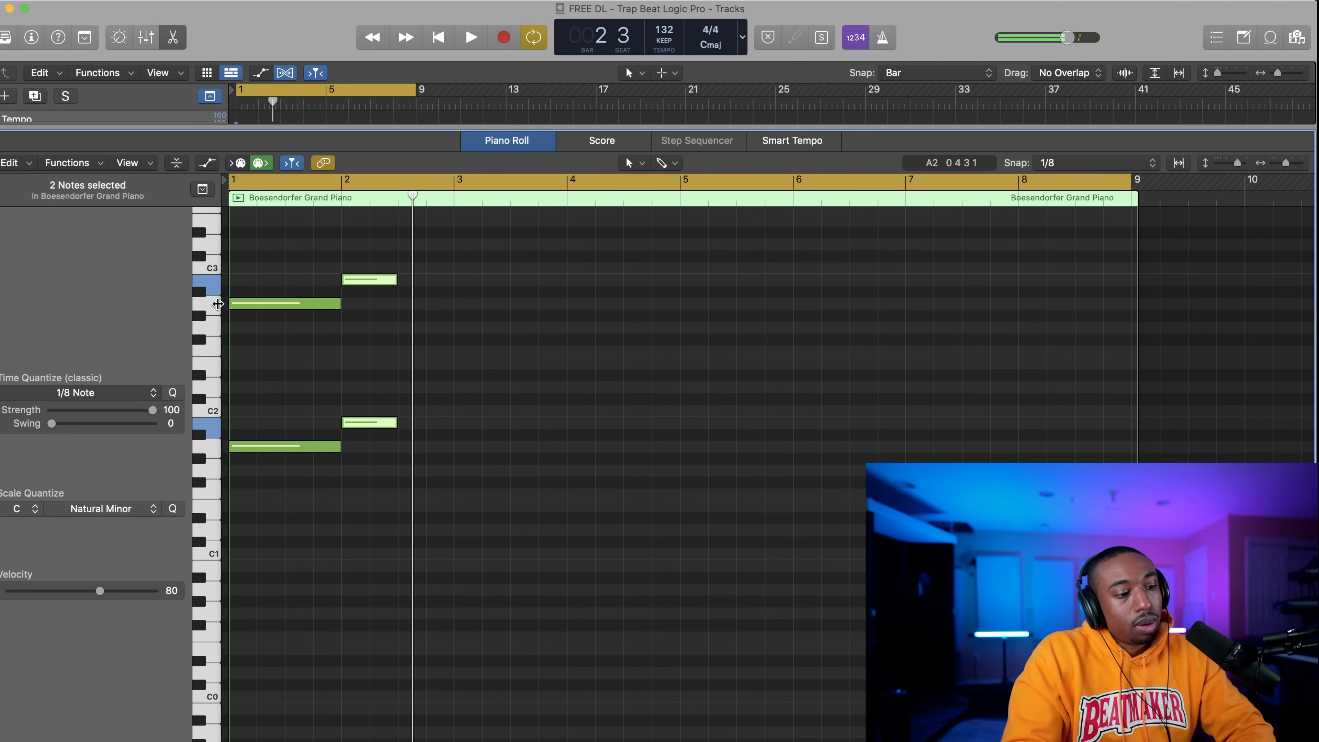
Audition single pitches around A2, B2 and C3 on the Piano Roll keyboard and return the playhead to the start.
{"action": "left_click", "coordinate": [218, 304]}
{"action": "left_click", "coordinate": [213, 280]}
{"action": "left_click", "coordinate": [213, 268]}
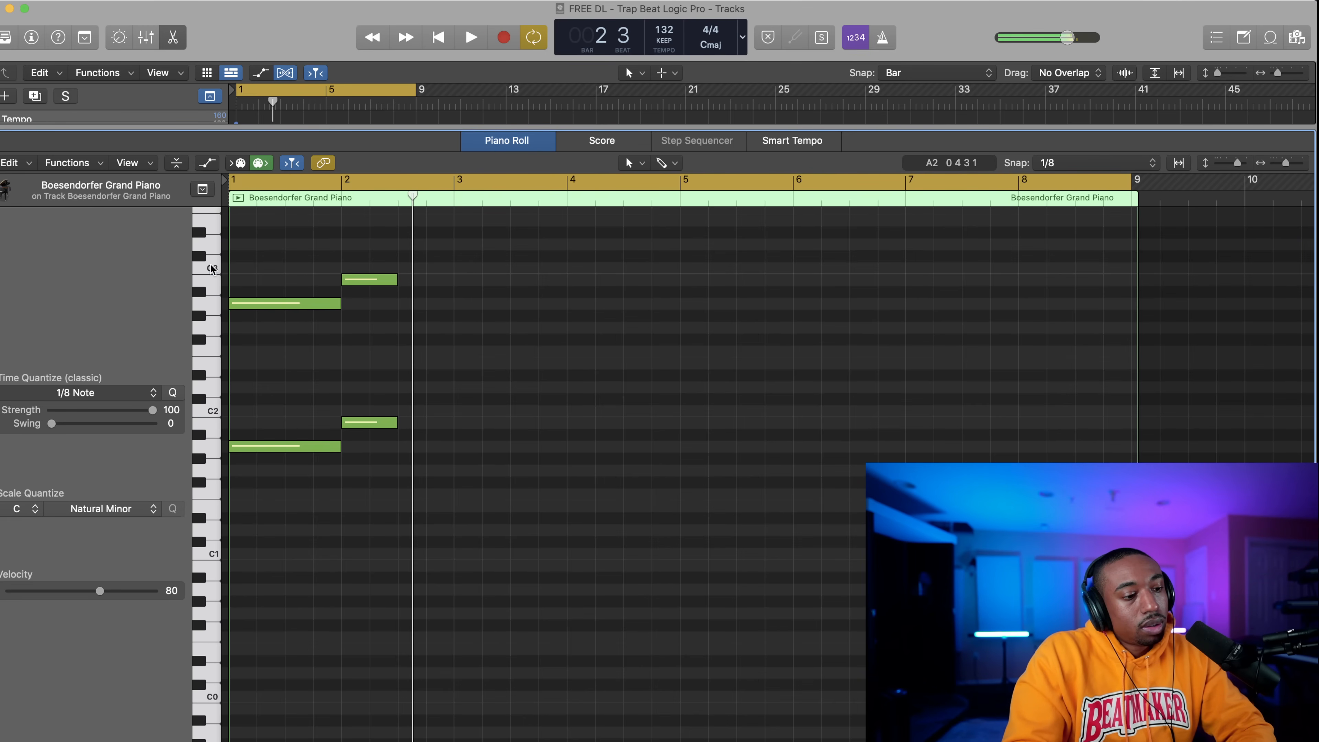
{"action": "left_click", "coordinate": [215, 304]}
{"action": "left_click", "coordinate": [214, 287]}
{"action": "left_click", "coordinate": [214, 334]}
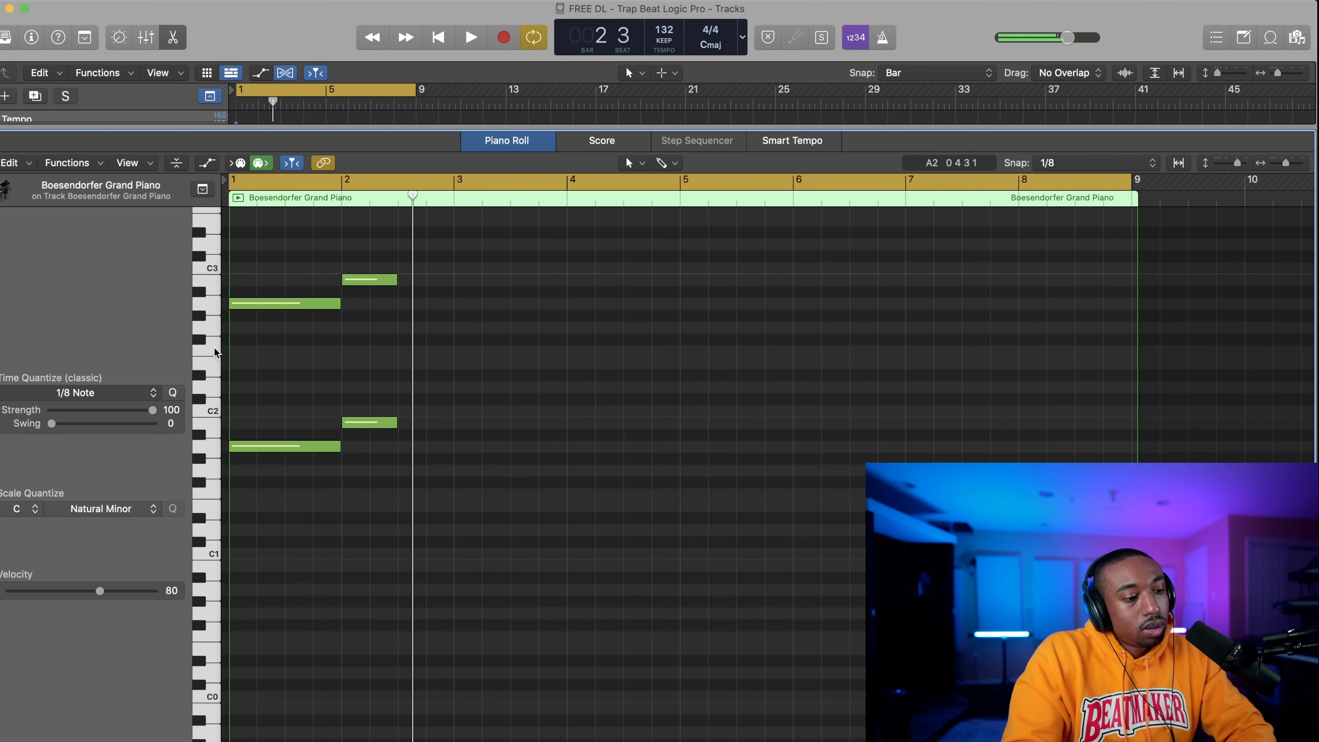
{"action": "key", "text": "space"}
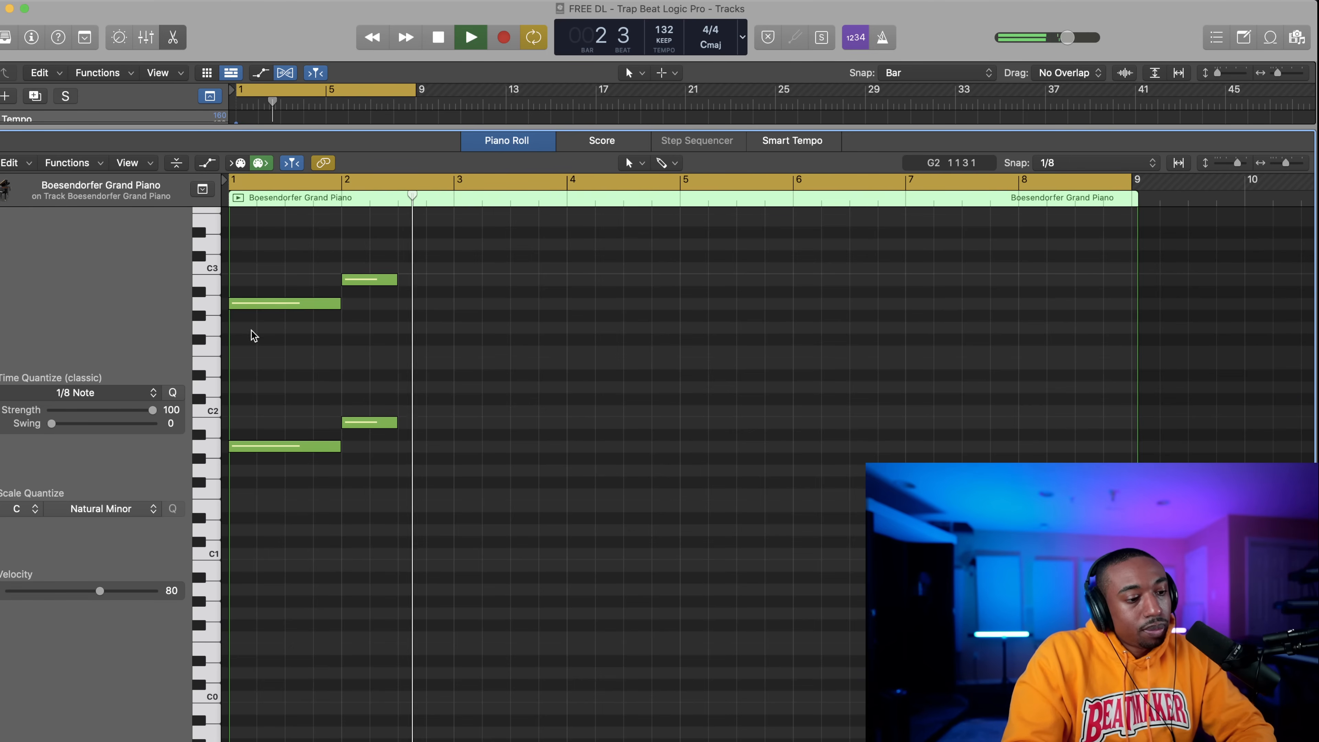
{"action": "key", "text": "space"}
{"action": "key", "text": "Return"}
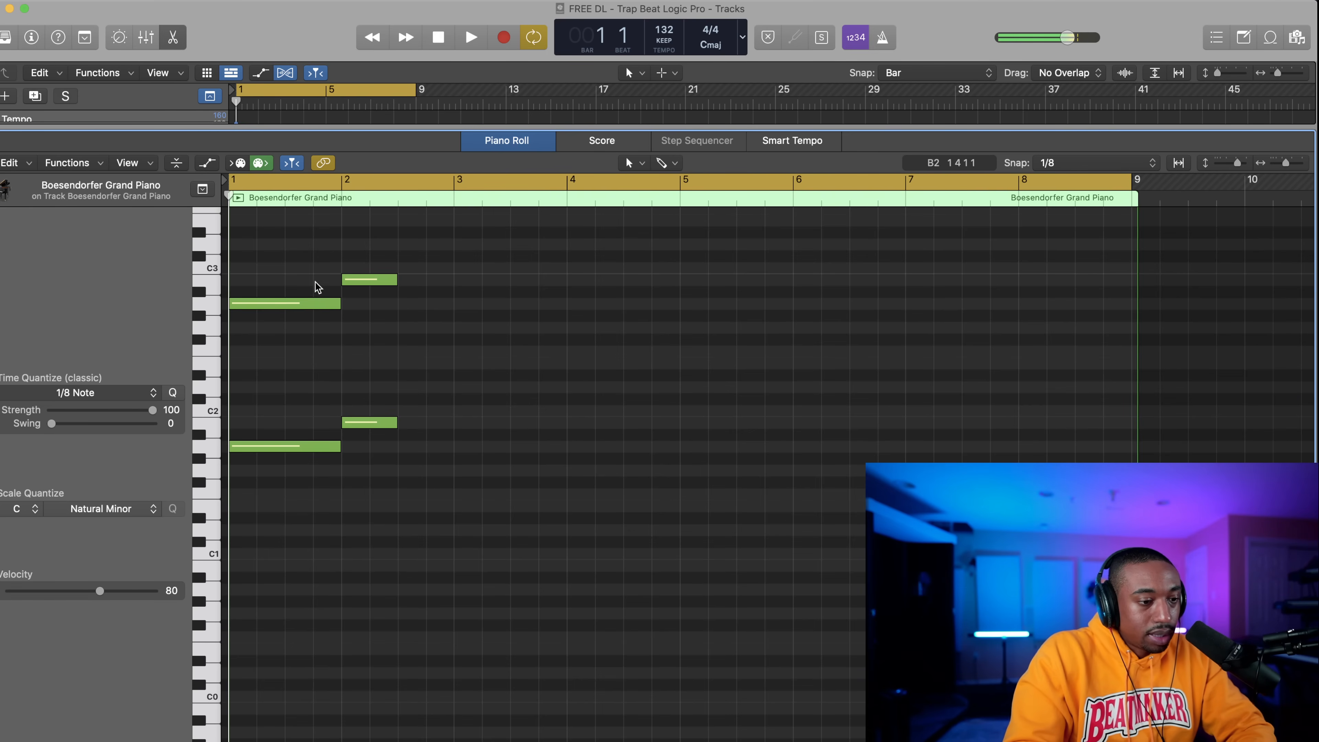
Copy the one-bar A1 and A2 notes from bar 1 to beat 3 of bar 2.
{"action": "left_click_drag", "start_coordinate": [317, 287], "coordinate": [304, 506]}
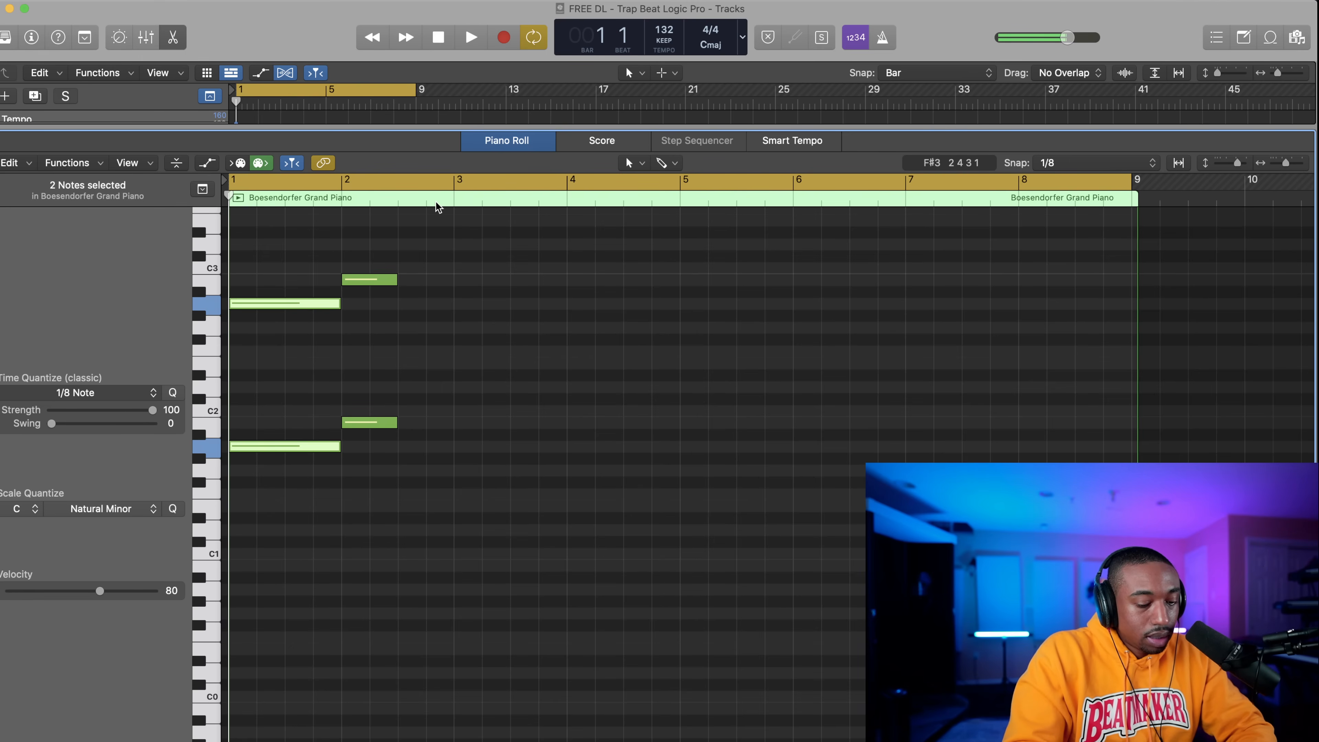
{"action": "left_click", "coordinate": [401, 227]}
{"action": "left_click", "coordinate": [399, 186]}
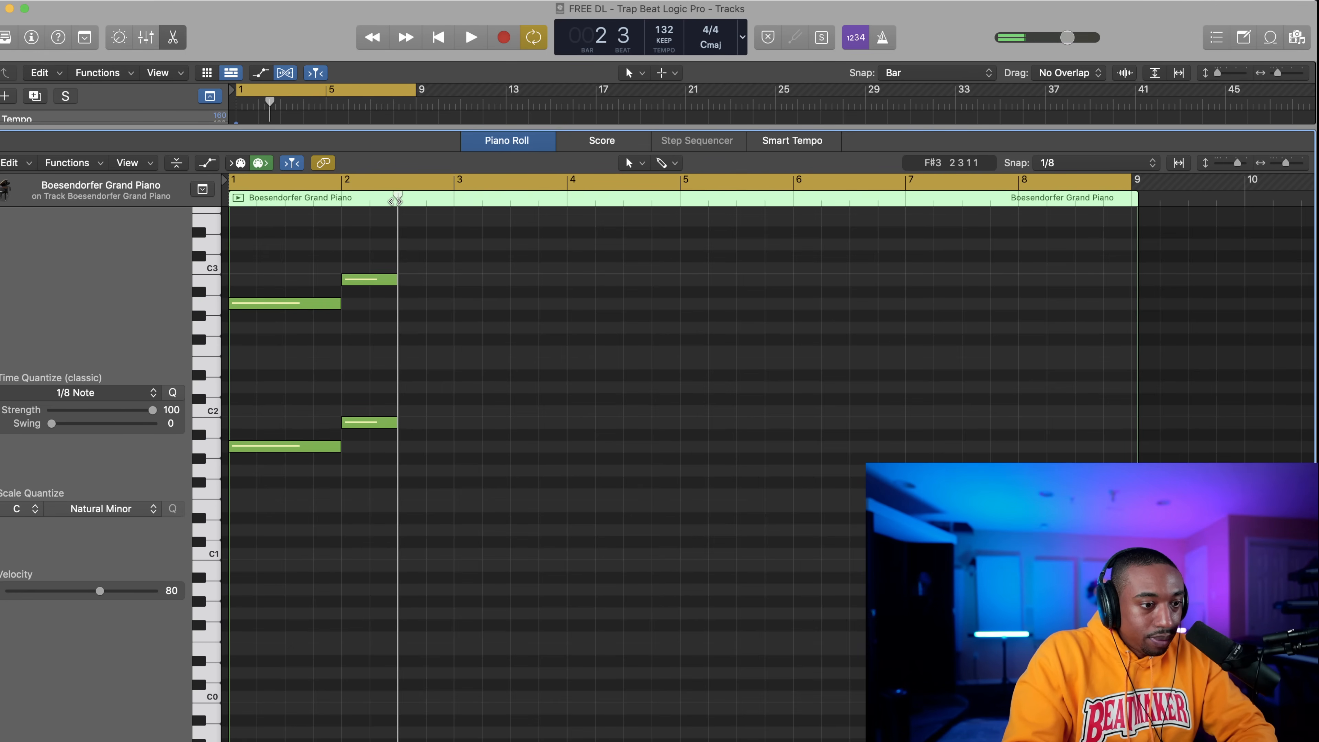
Transpose the copied pair at bar 2 beat 3 down two semitones to G1 and G2 and play the phrase from the start.
{"action": "key", "text": "alt+Down"}
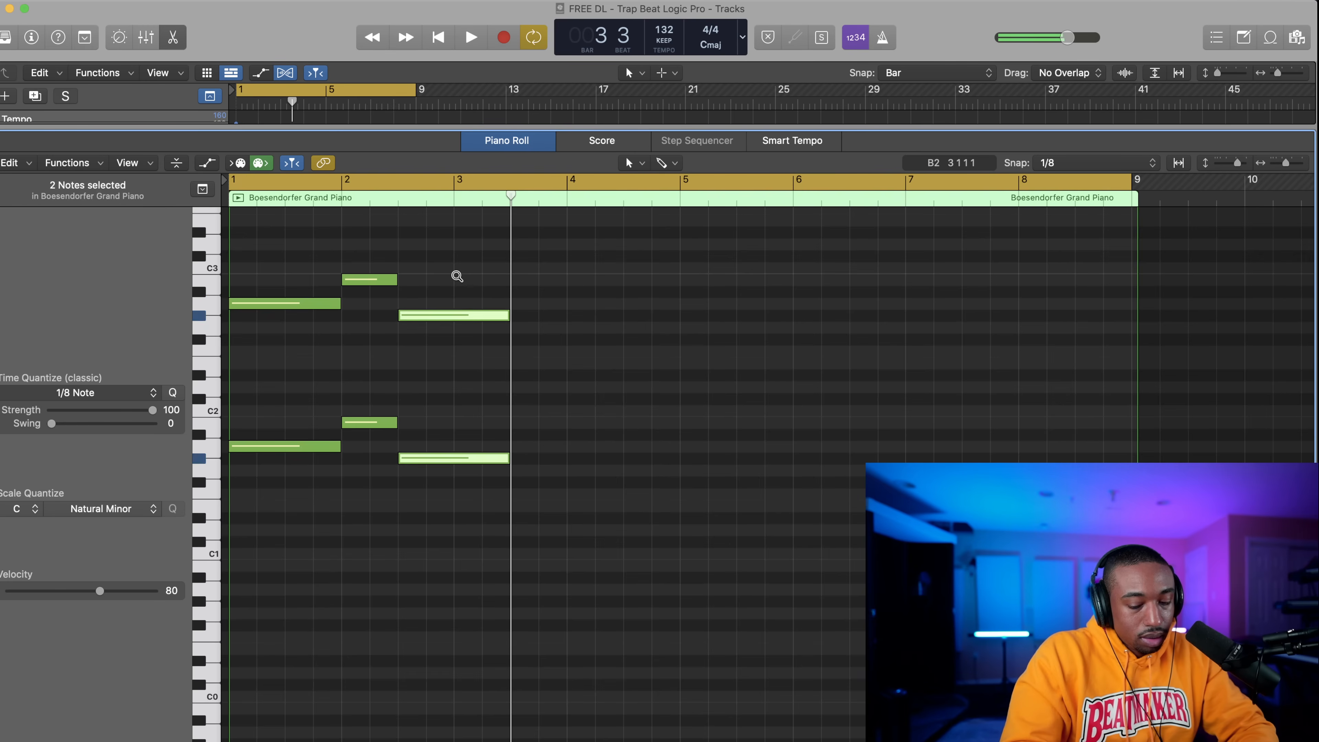
{"action": "key", "text": "alt+Down"}
{"action": "key", "text": "space"}
{"action": "key", "text": "space"}
{"action": "key", "text": "Return"}
{"action": "key", "text": "space"}
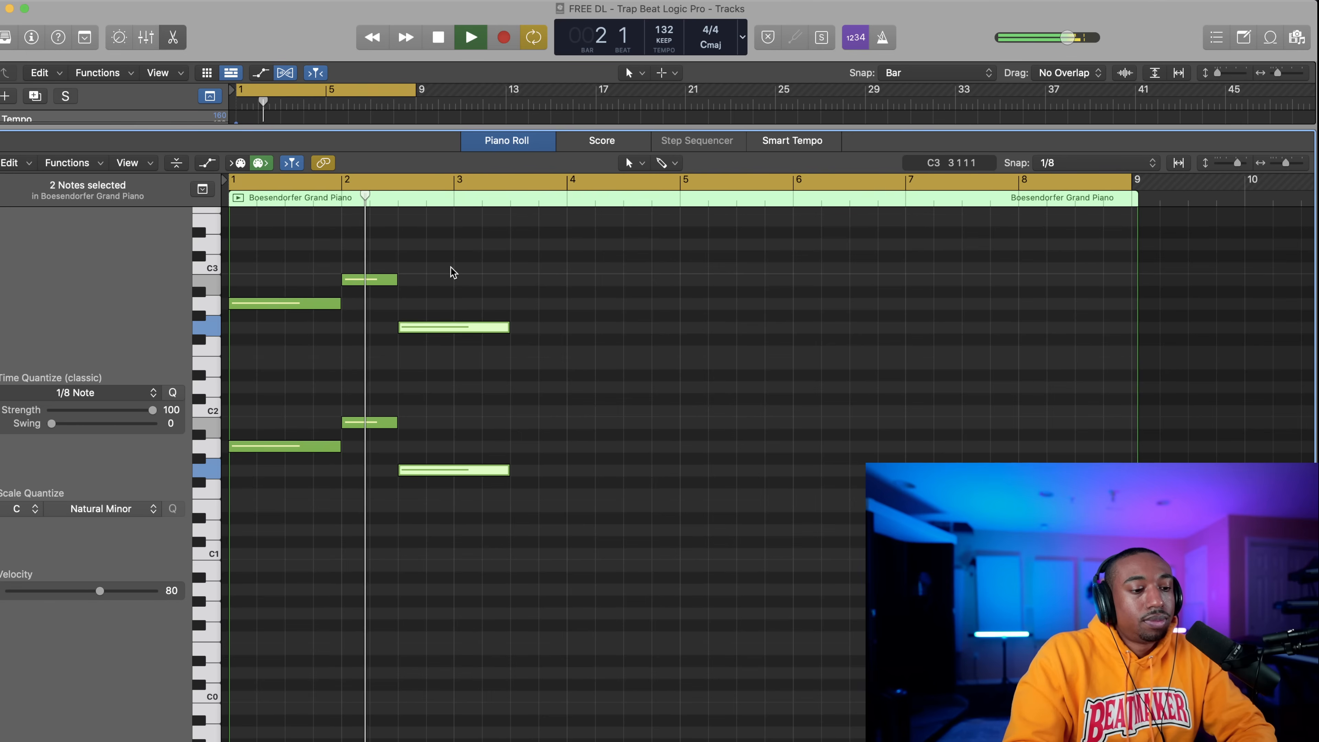
{"action": "key", "text": "space"}
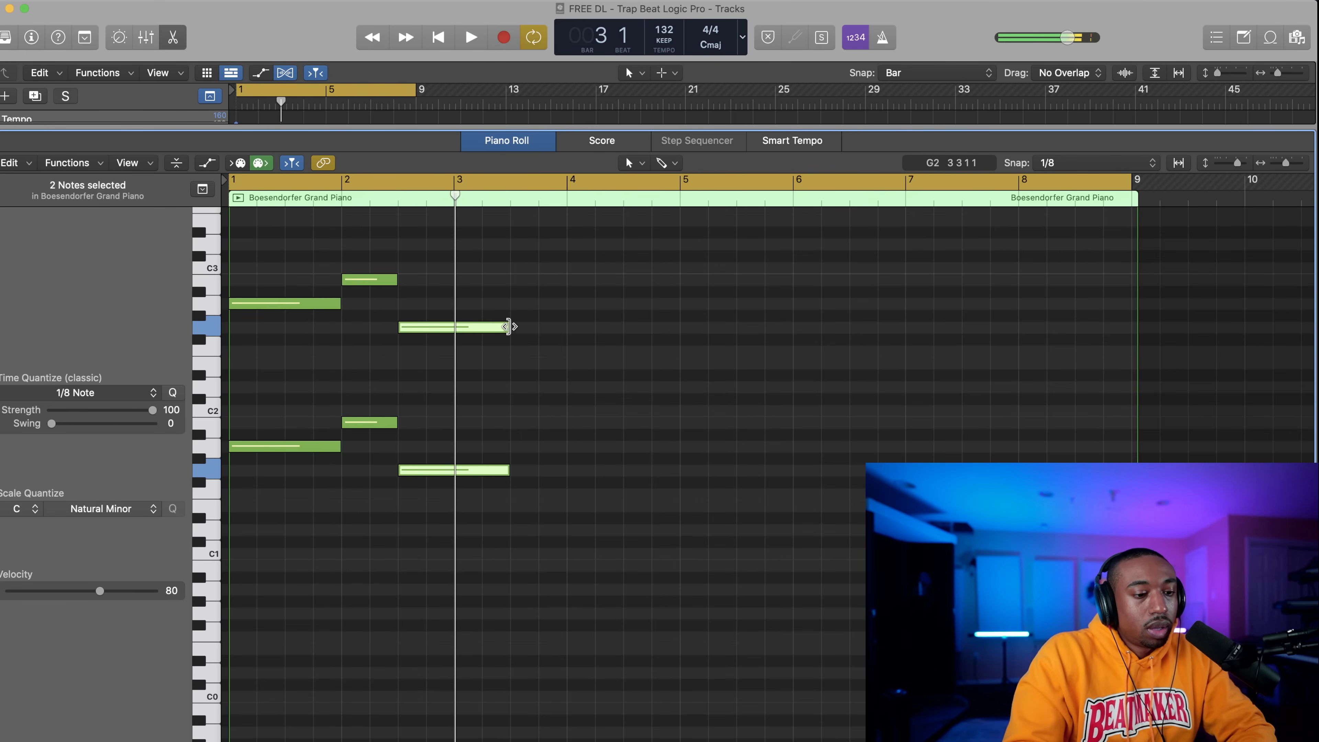
Shorten the G1 and G2 notes to half a bar and paste the one-bar A1 and A2 pair at bar 3, transposed down to F1 and F2.
{"action": "left_click_drag", "start_coordinate": [510, 325], "coordinate": [454, 327]}
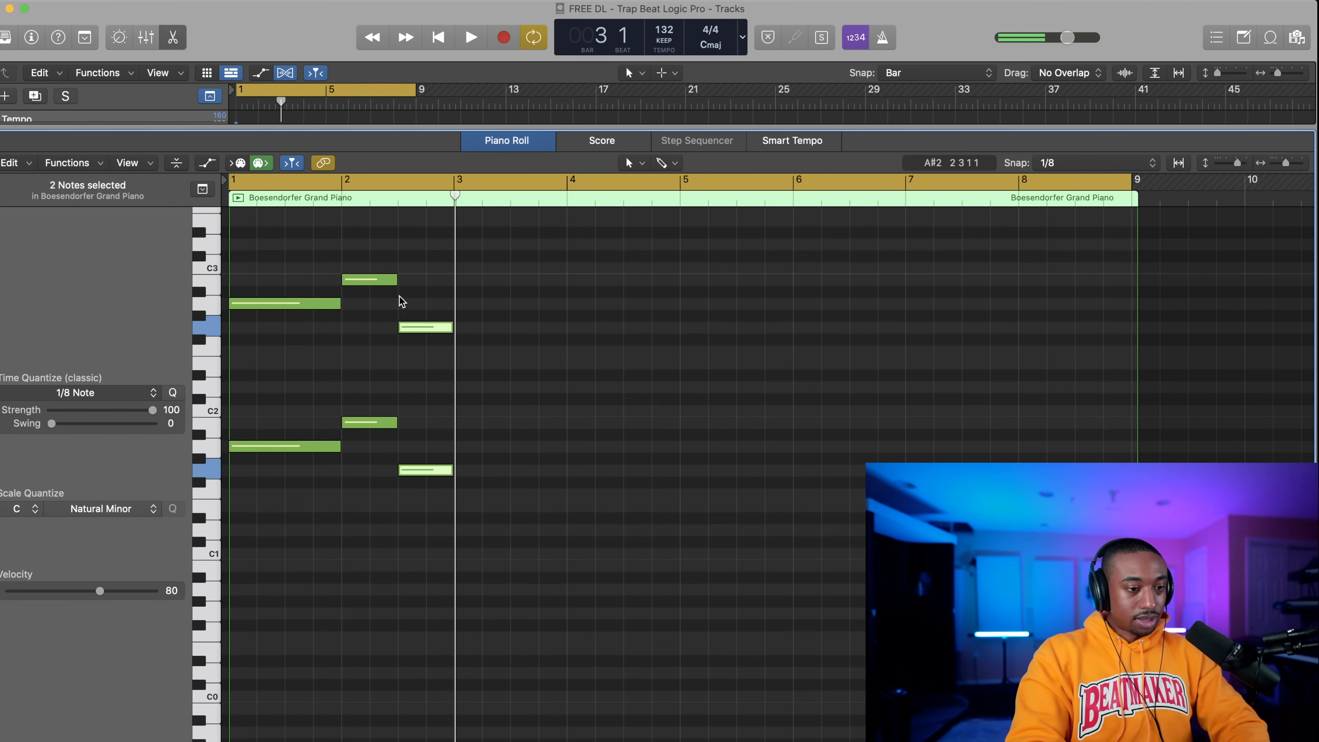
{"action": "key", "text": "super+v"}
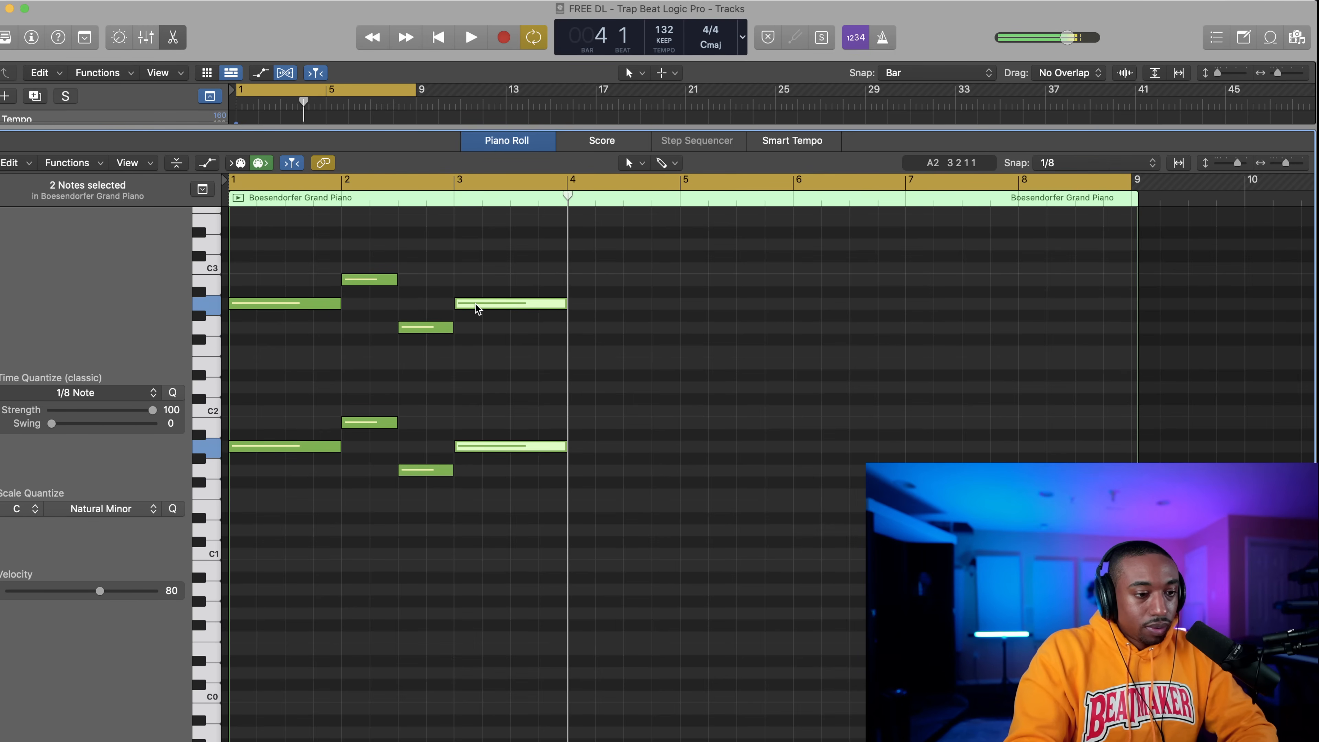
{"action": "key", "text": "alt+Down"}
{"action": "key", "text": "alt+Down"}
{"action": "key", "text": "alt+Down"}
{"action": "key", "text": "alt+Down"}
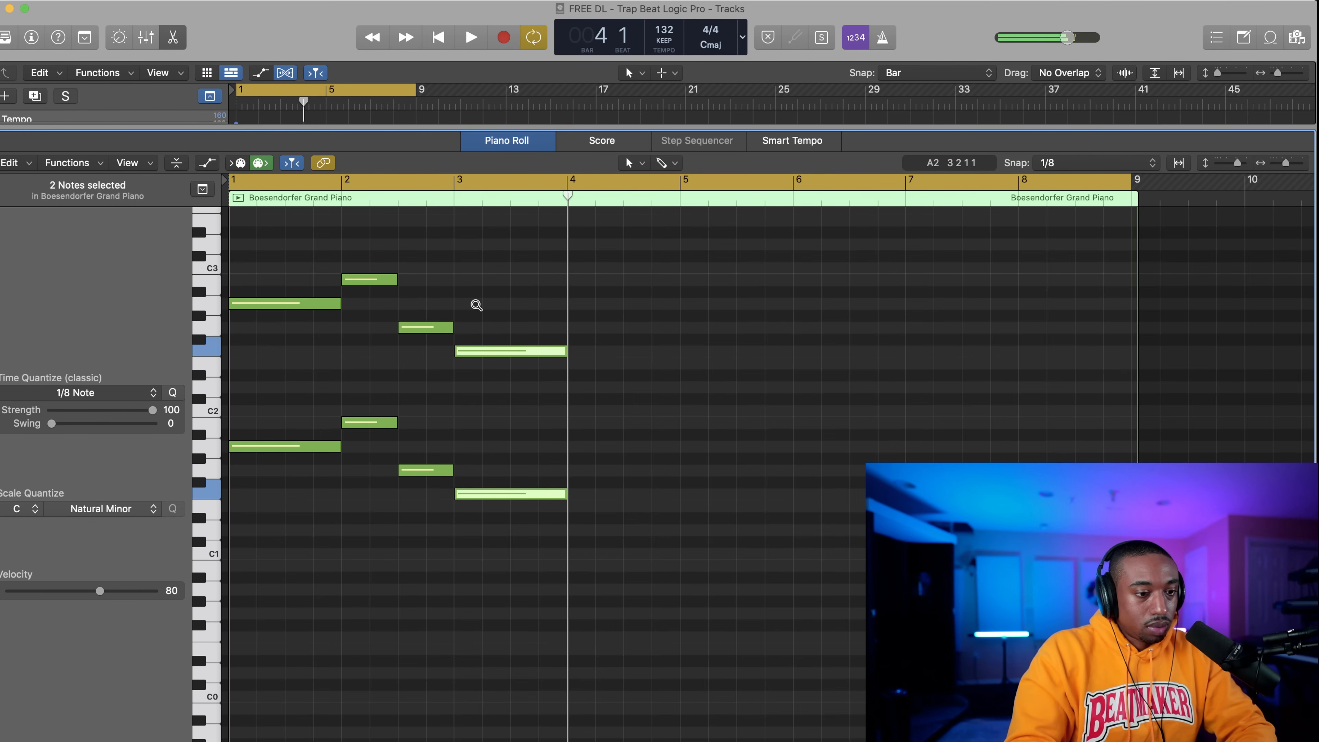
Play the phrase from the start and shorten the F1 and F2 notes at bar 3 to three beats.
{"action": "key", "text": "space"}
{"action": "key", "text": "Return"}
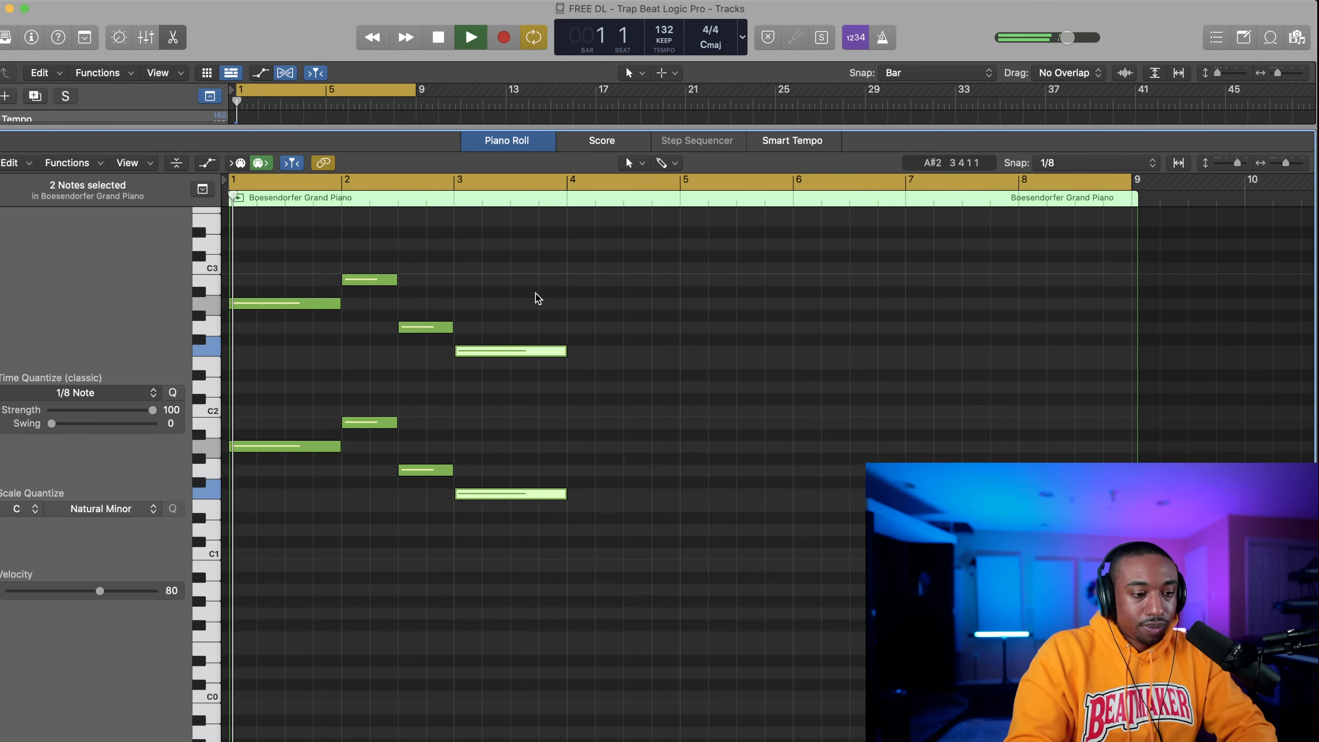
{"action": "left_click_drag", "start_coordinate": [567, 346], "coordinate": [535, 351]}
{"action": "key", "text": "space"}
Paste the A1 and A2 pair at bar 3 beat 4 and transpose it down five semitones to E1 and E2.
{"action": "left_click", "coordinate": [539, 194]}
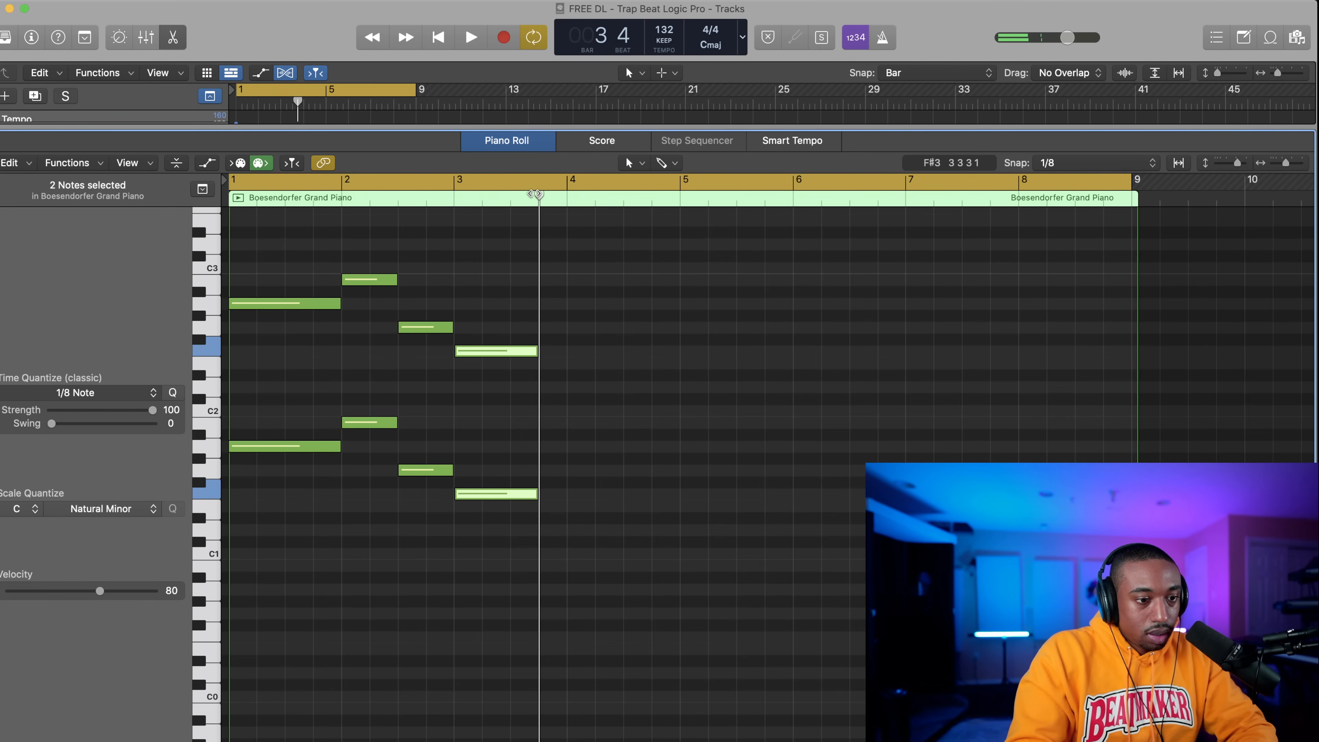
{"action": "key", "text": "super+v"}
{"action": "key", "text": "alt+Down"}
{"action": "key", "text": "alt+Down"}
{"action": "key", "text": "alt+Down"}
{"action": "key", "text": "alt+Down"}
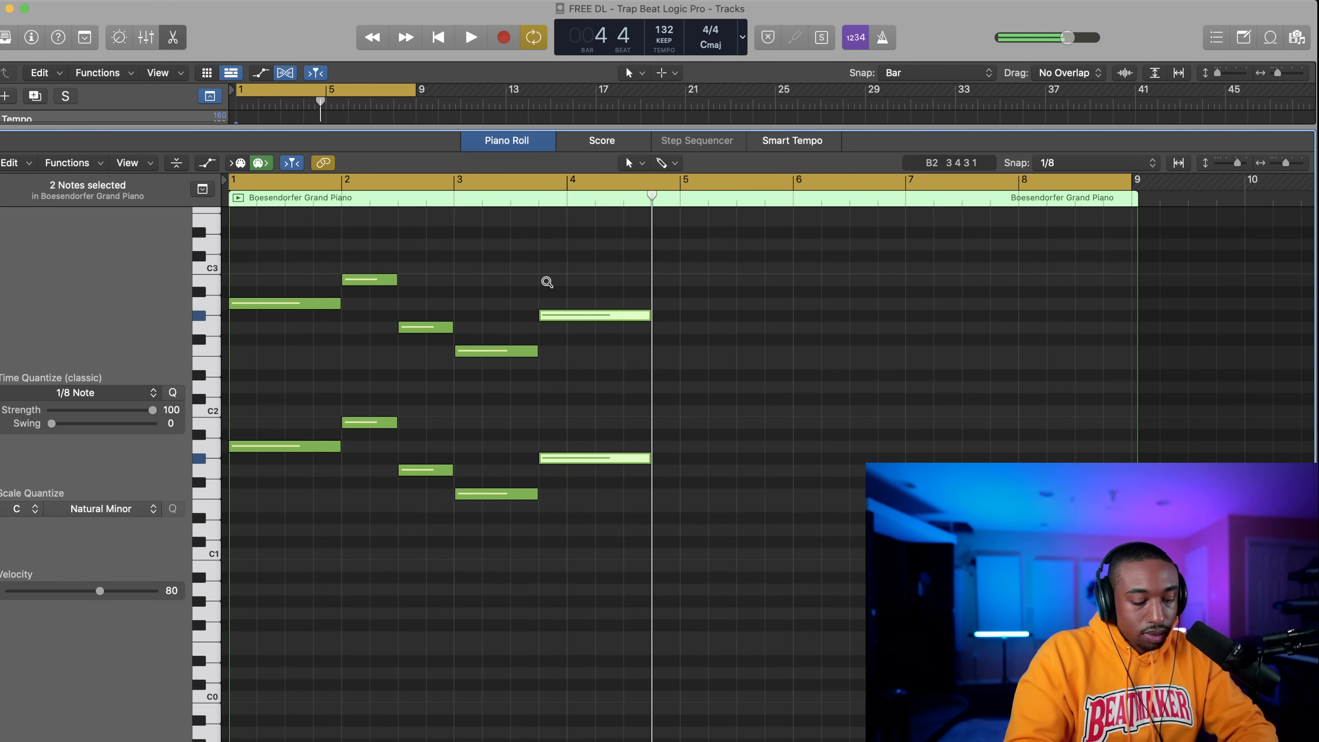
{"action": "key", "text": "alt+Down"}
{"action": "key", "text": "alt+Down"}
{"action": "key", "text": "alt+Down"}
{"action": "key", "text": "alt+Up"}
{"action": "key", "text": "alt+Up"}
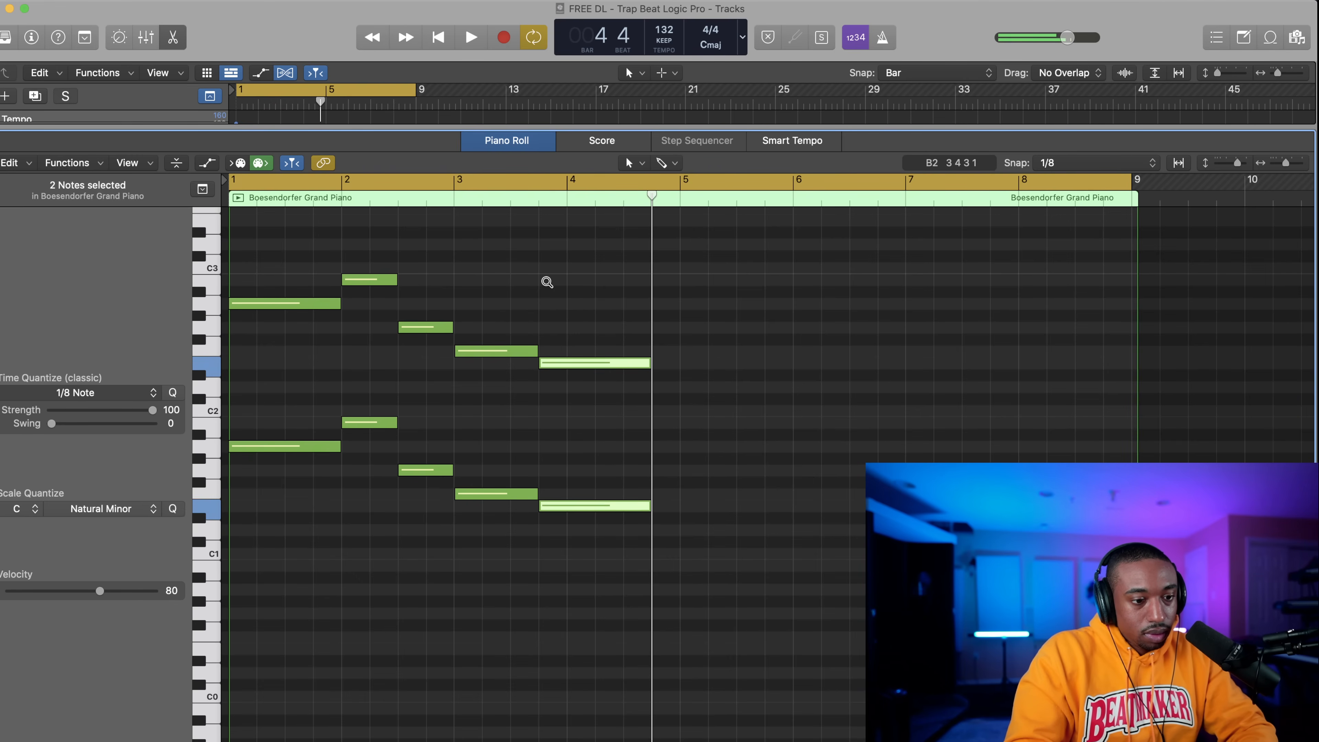
Shorten the E1 and E2 notes at bar 3 beat 4 to one beat, playing back from bar 3 to check them.
{"action": "left_click_drag", "start_coordinate": [647, 363], "coordinate": [600, 364]}
{"action": "left_click_drag", "start_coordinate": [594, 363], "coordinate": [594, 363]}
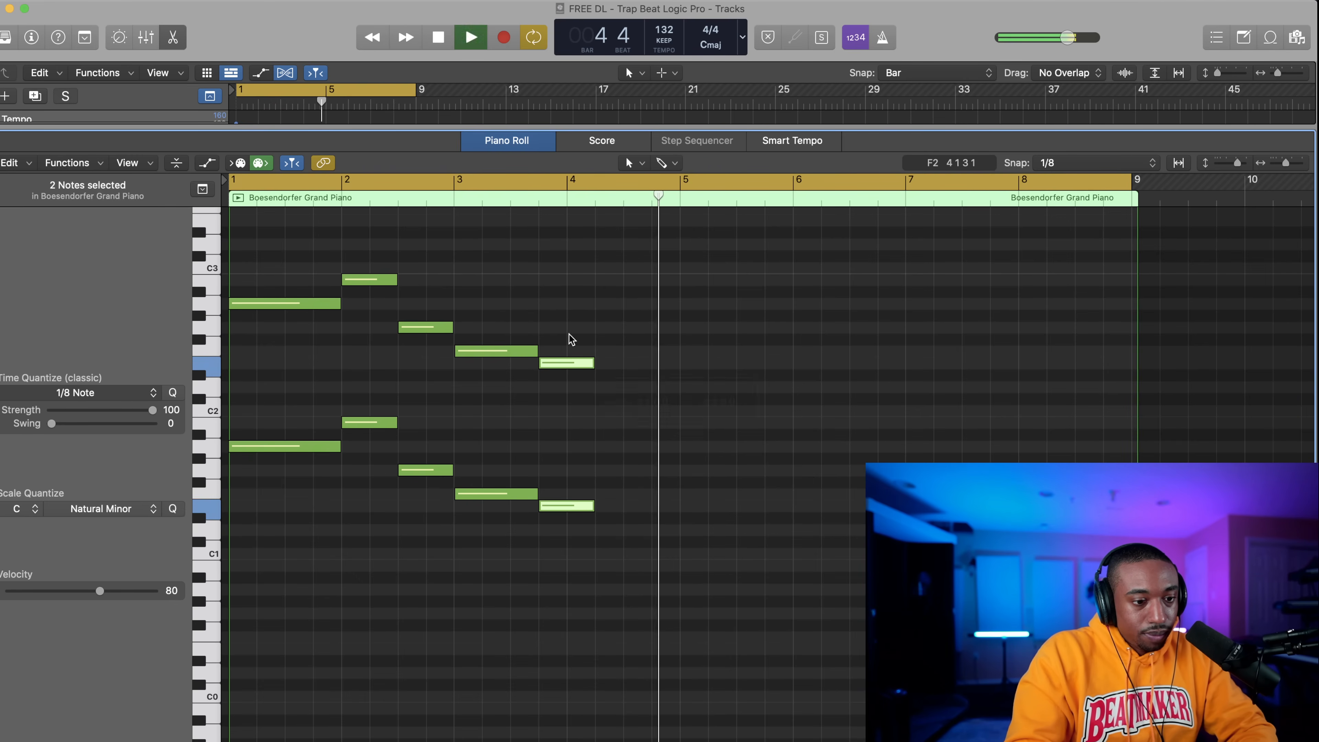
{"action": "left_click", "coordinate": [510, 245]}
{"action": "left_click", "coordinate": [489, 188]}
{"action": "left_click", "coordinate": [489, 193]}
{"action": "key", "text": "space"}
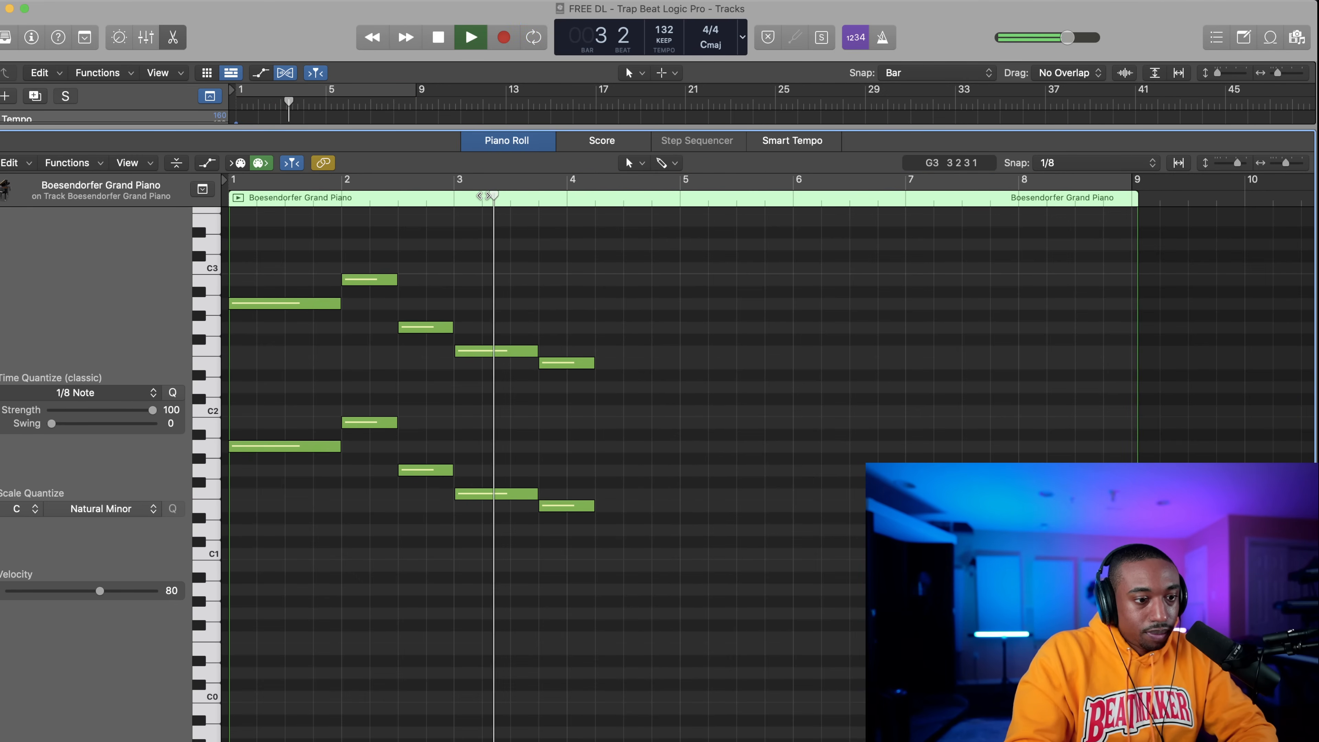
{"action": "key", "text": "space"}
{"action": "left_click", "coordinate": [593, 363]}
{"action": "left_click_drag", "start_coordinate": [598, 359], "coordinate": [561, 506]}
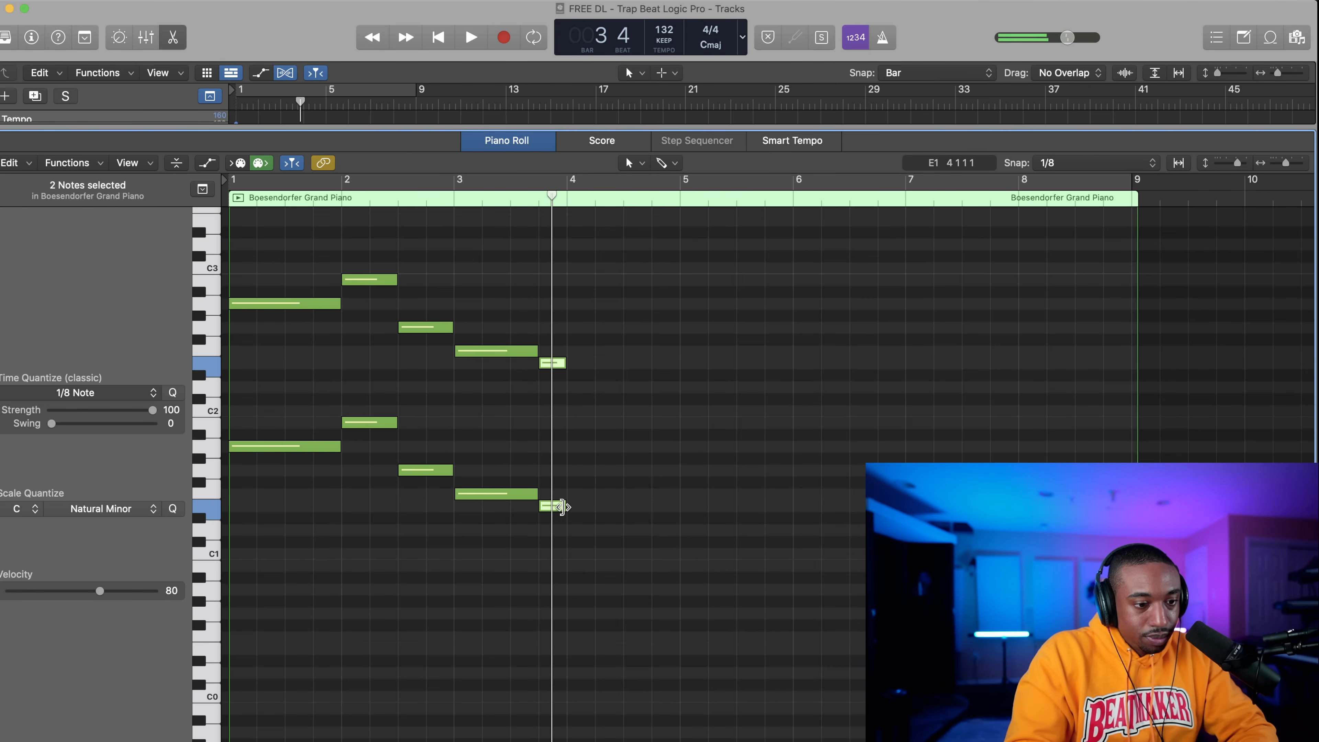
Copy the one-beat E1 and E2 pair to bar 4 and transpose it down two semitones to D1 and D2.
{"action": "left_click", "coordinate": [572, 489]}
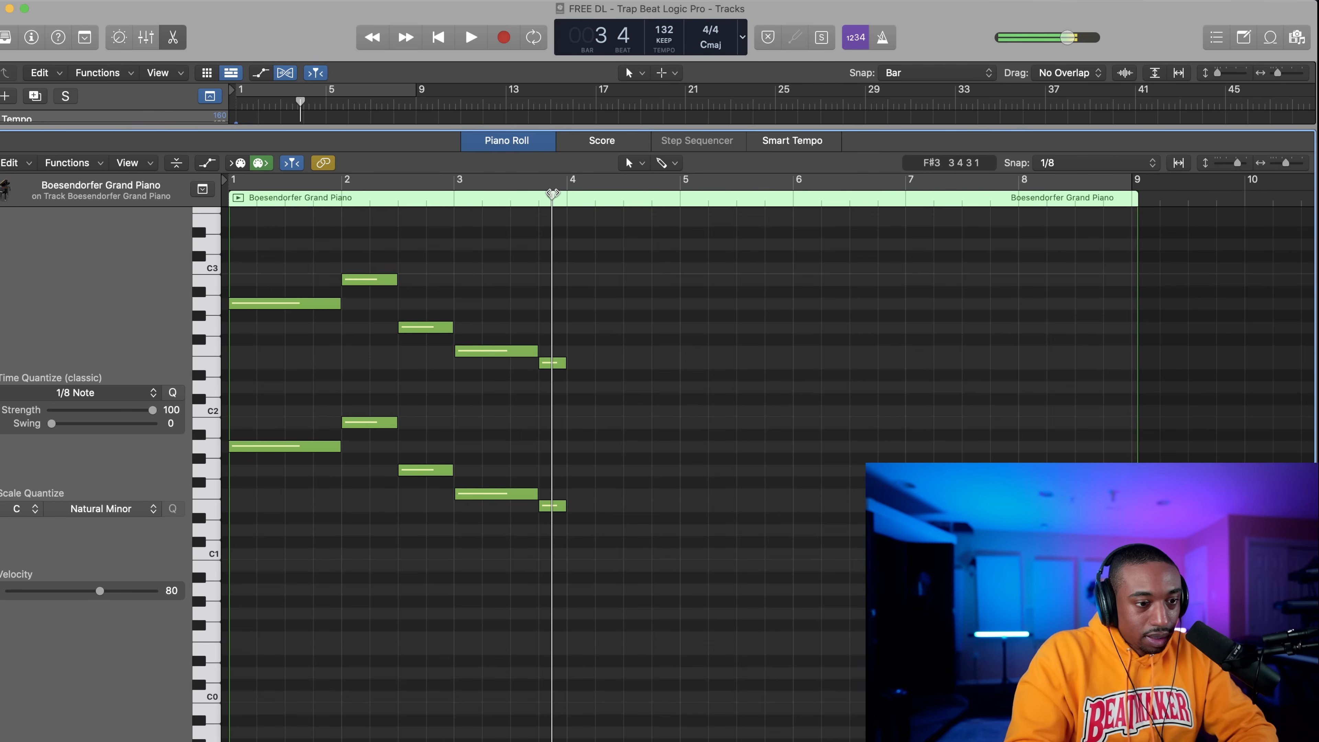
{"action": "left_click_drag", "start_coordinate": [552, 195], "coordinate": [566, 194]}
{"action": "key", "text": "super+v"}
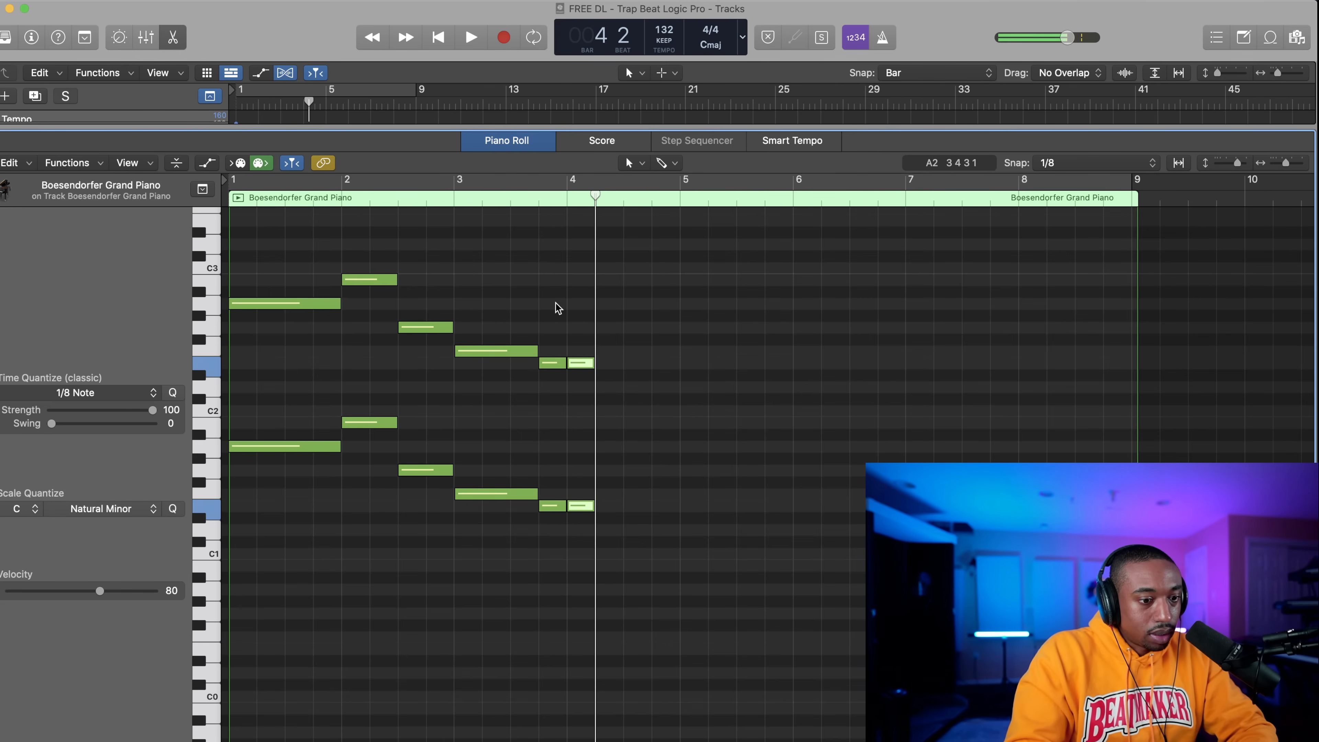
{"action": "key", "text": "alt+Down"}
{"action": "key", "text": "alt+Down"}
Lengthen the D1 and D2 notes at bar 4 to one full bar while playing the phrase.
{"action": "key", "text": "space"}
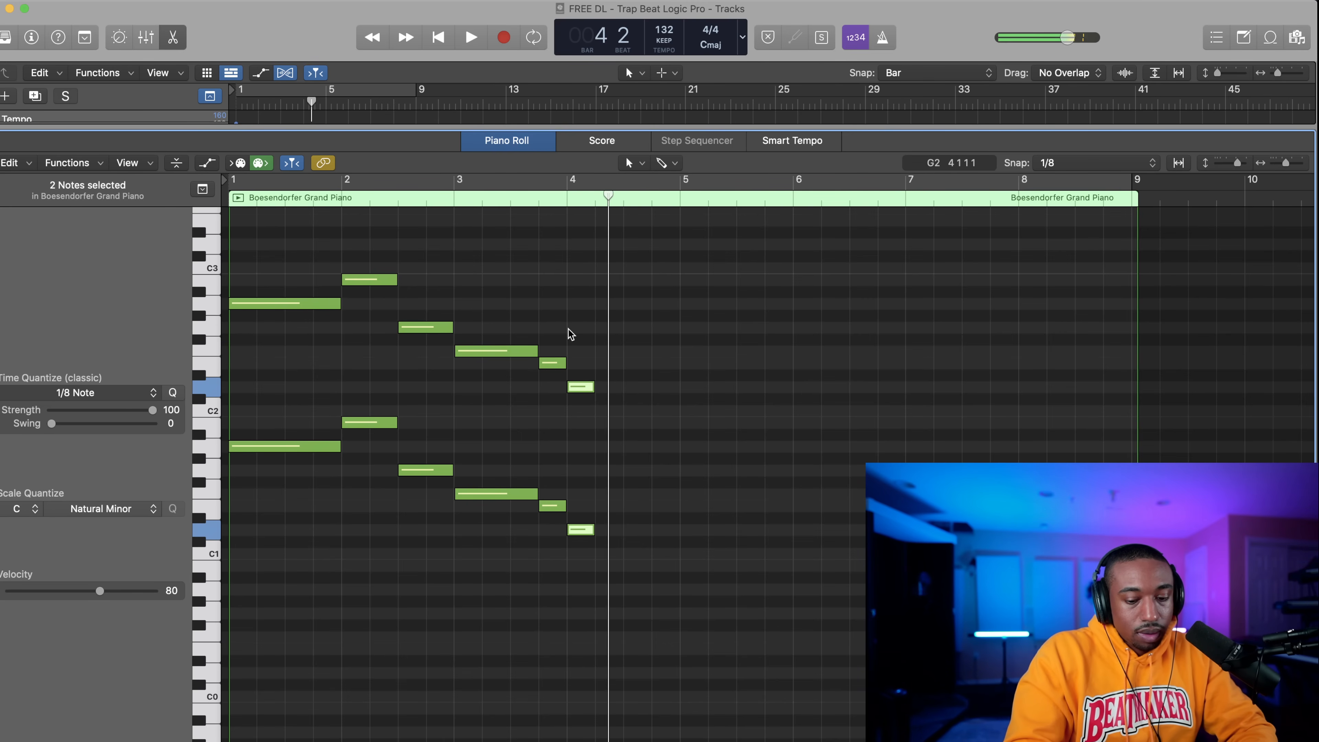
{"action": "key", "text": "Return"}
{"action": "left_click_drag", "start_coordinate": [606, 360], "coordinate": [680, 525]}
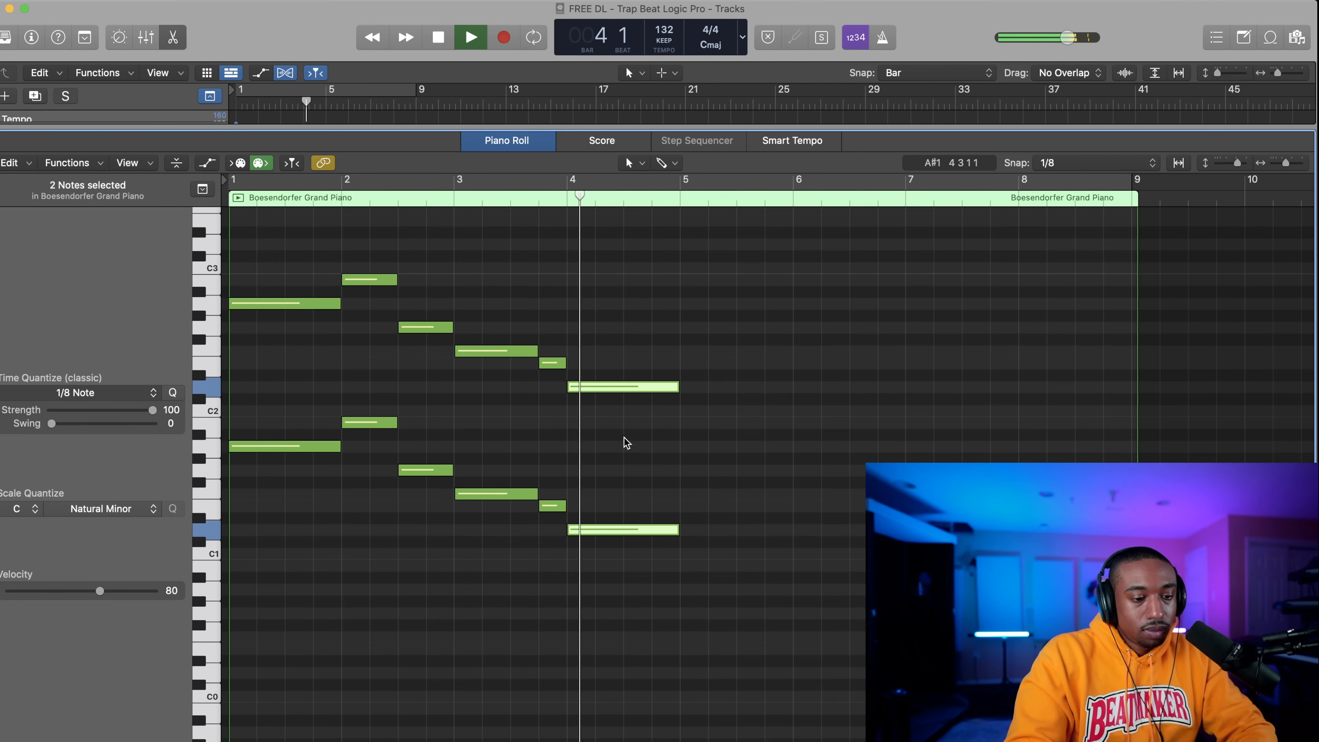
{"action": "key", "text": "space"}
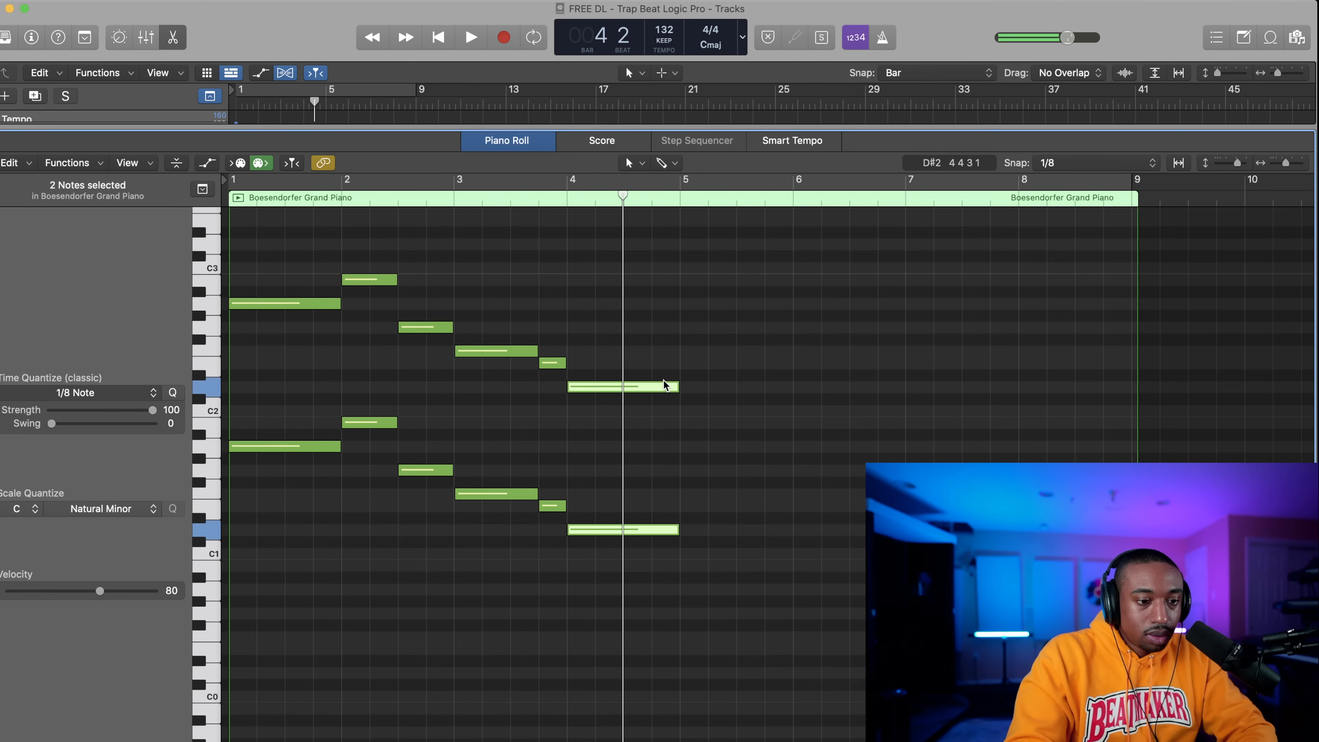
Shorten the upper D2 note to half a bar and copy it to bar 4 beat 3, transposed up six semitones to G#2.
{"action": "left_click_drag", "start_coordinate": [677, 387], "coordinate": [618, 387]}
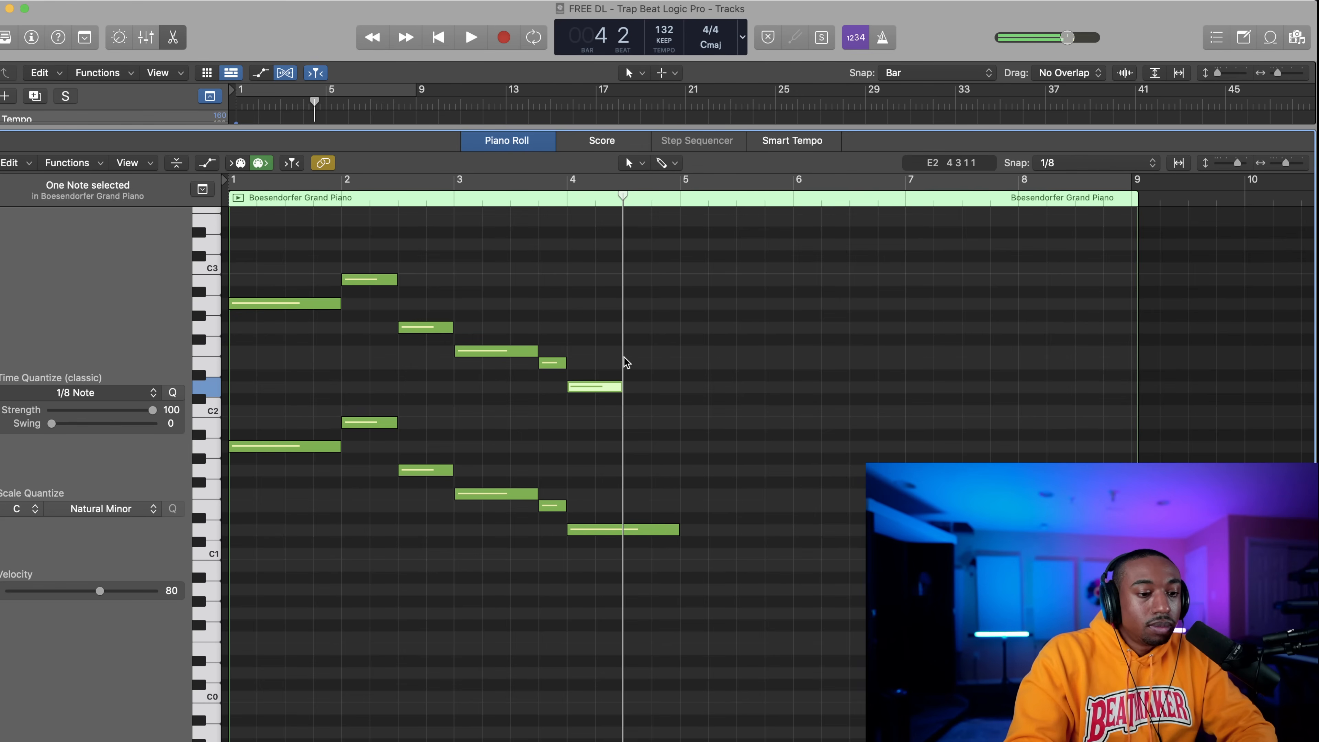
{"action": "key", "text": "super+v"}
{"action": "key", "text": "alt+Up"}
{"action": "key", "text": "alt+Up"}
{"action": "key", "text": "alt+Up"}
{"action": "key", "text": "alt+Up"}
{"action": "key", "text": "alt+Up"}
{"action": "key", "text": "alt+Up"}
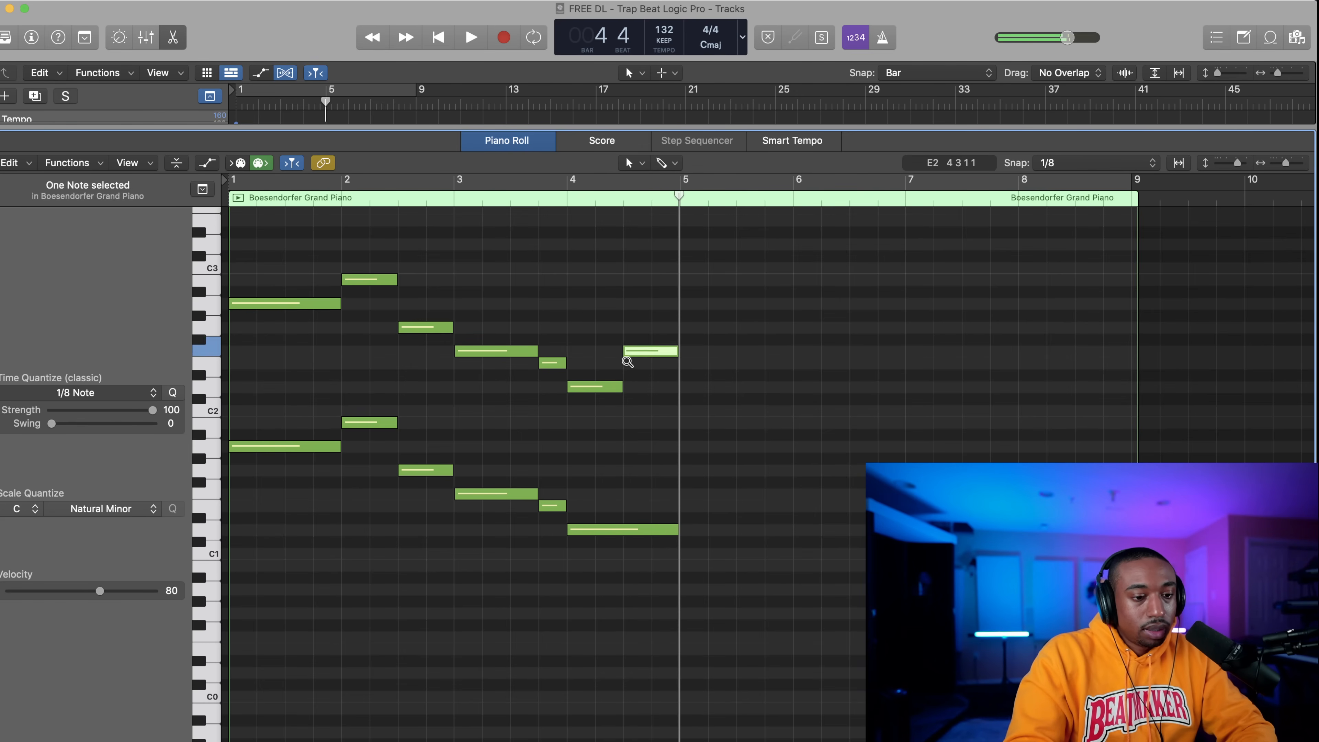
Play the four-bar piano phrase from the start to check its ending at bar 4.
{"action": "key", "text": "space"}
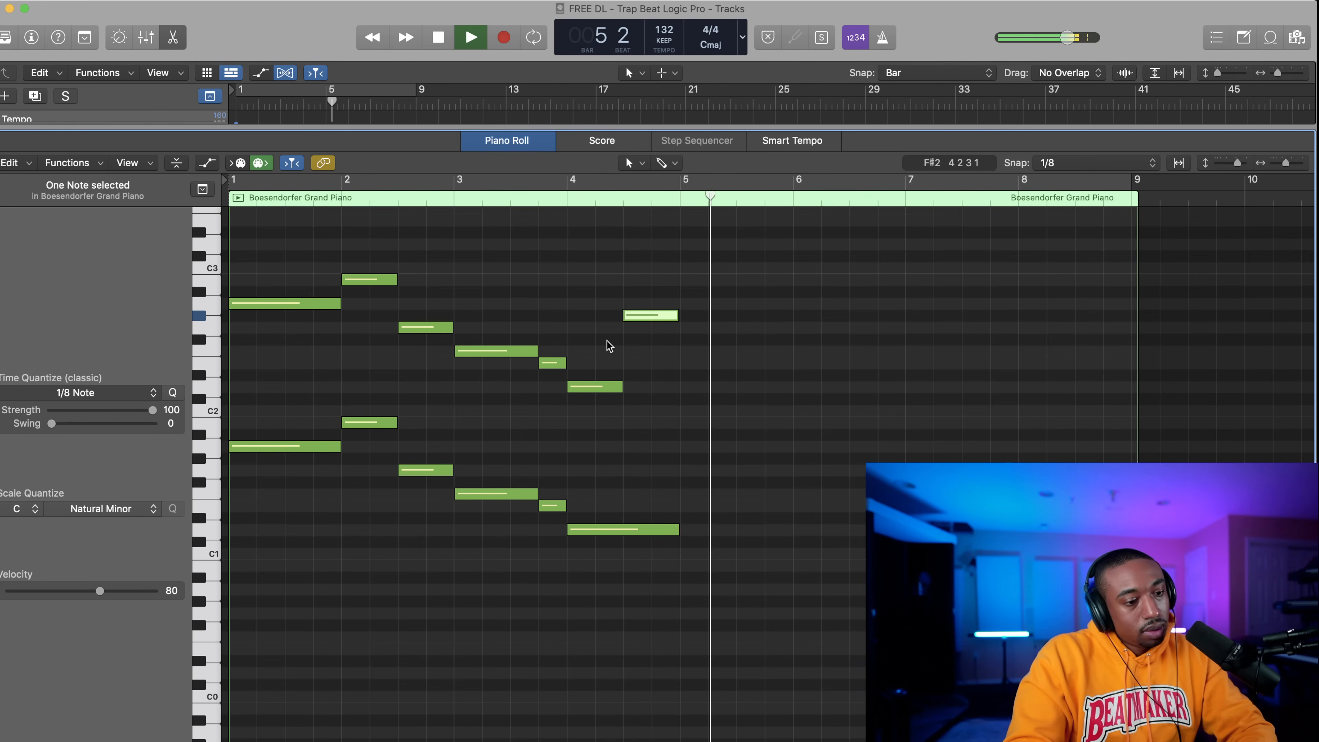
{"action": "key", "text": "space"}
{"action": "key", "text": "Return"}
{"action": "key", "text": "space"}
{"action": "left_click", "coordinate": [670, 270]}
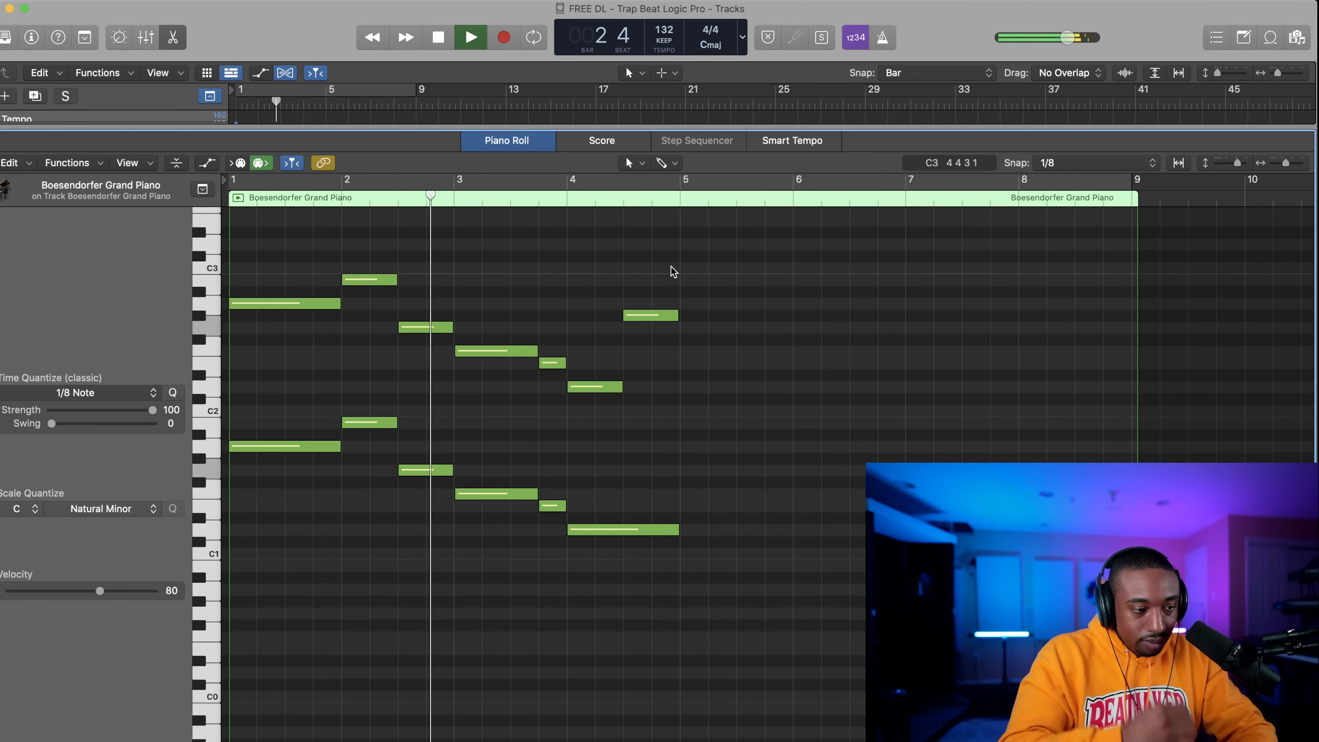
{"action": "scroll", "coordinate": [514, 323], "scroll_direction": "up", "scroll_amount": 2}
{"action": "scroll", "coordinate": [515, 323], "scroll_direction": "up", "scroll_amount": 1}
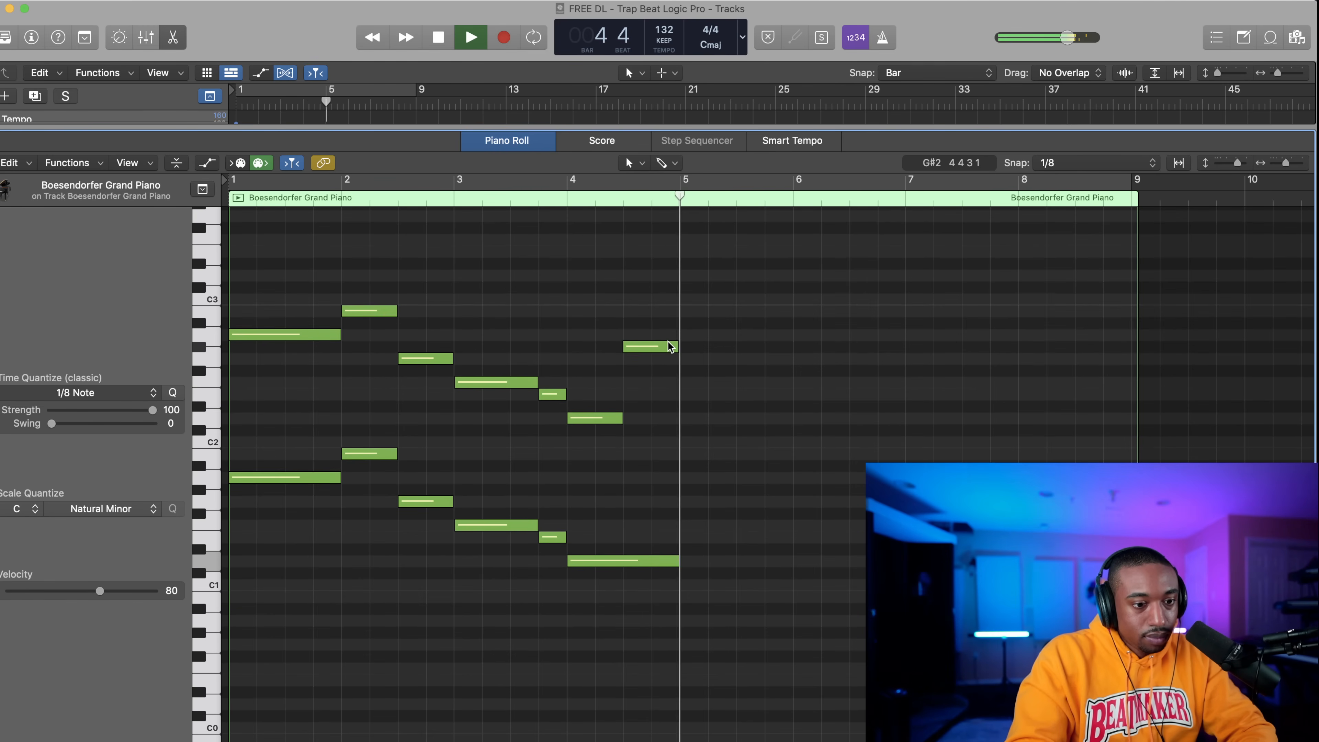
{"action": "key", "text": "space"}
Copy all notes of the four-bar piano phrase to bar 5 and play the region from the start.
{"action": "left_click", "coordinate": [204, 345]}
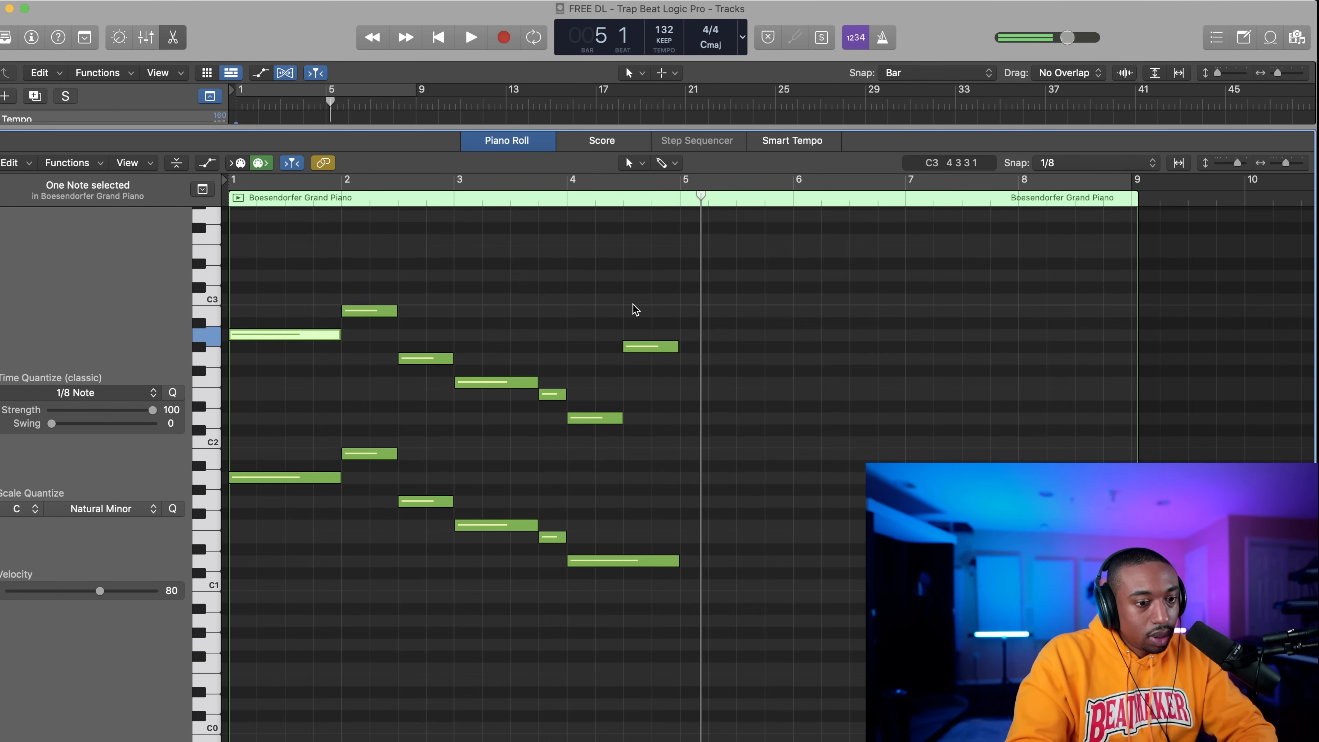
{"action": "left_click_drag", "start_coordinate": [660, 252], "coordinate": [165, 590]}
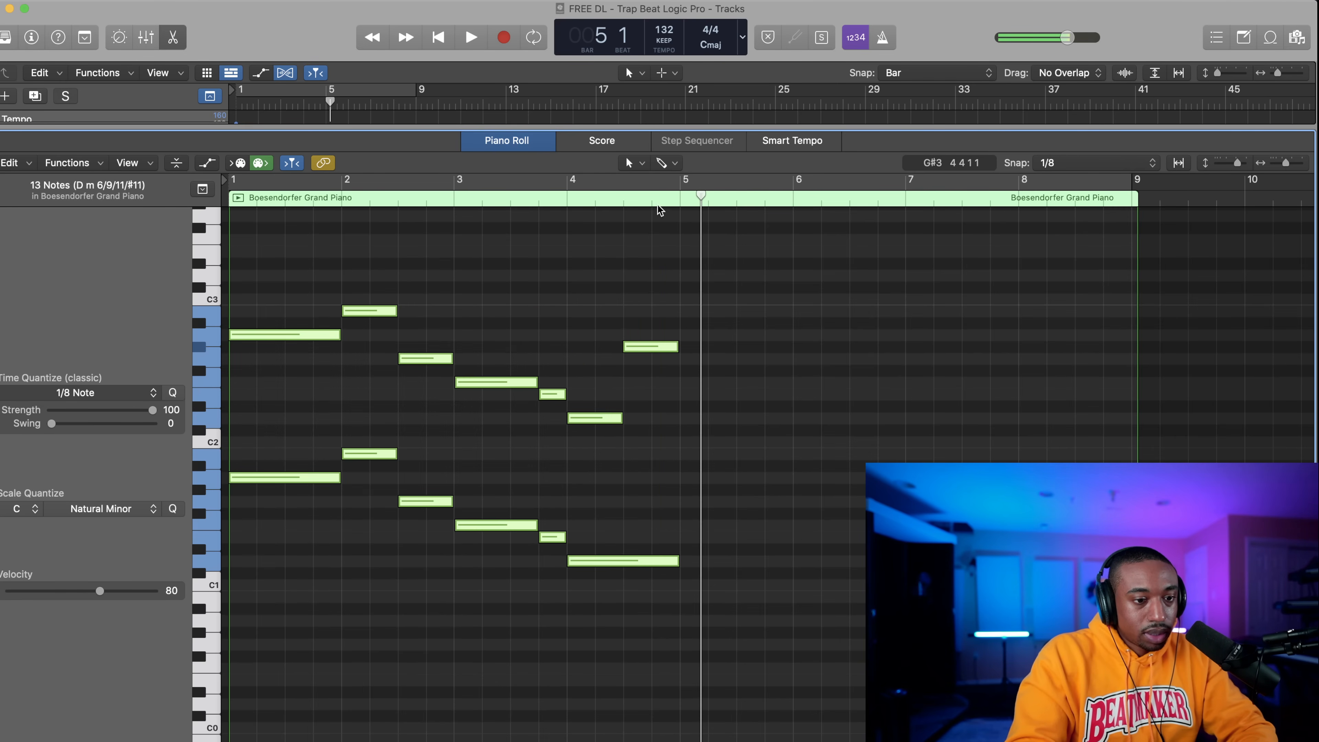
{"action": "left_click_drag", "start_coordinate": [700, 195], "coordinate": [680, 193]}
{"action": "key", "text": "super+v"}
{"action": "scroll", "coordinate": [633, 295], "scroll_direction": "up", "scroll_amount": 3}
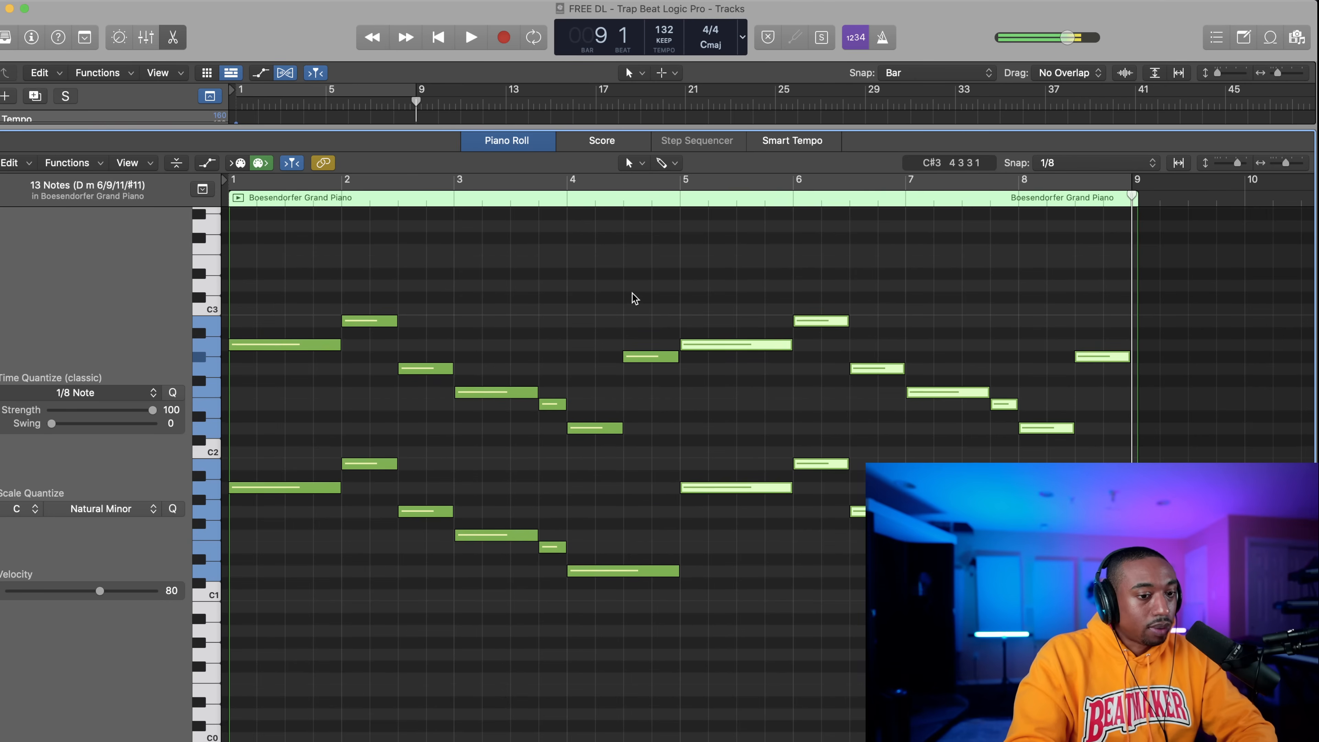
{"action": "key", "text": "Return"}
{"action": "key", "text": "space"}
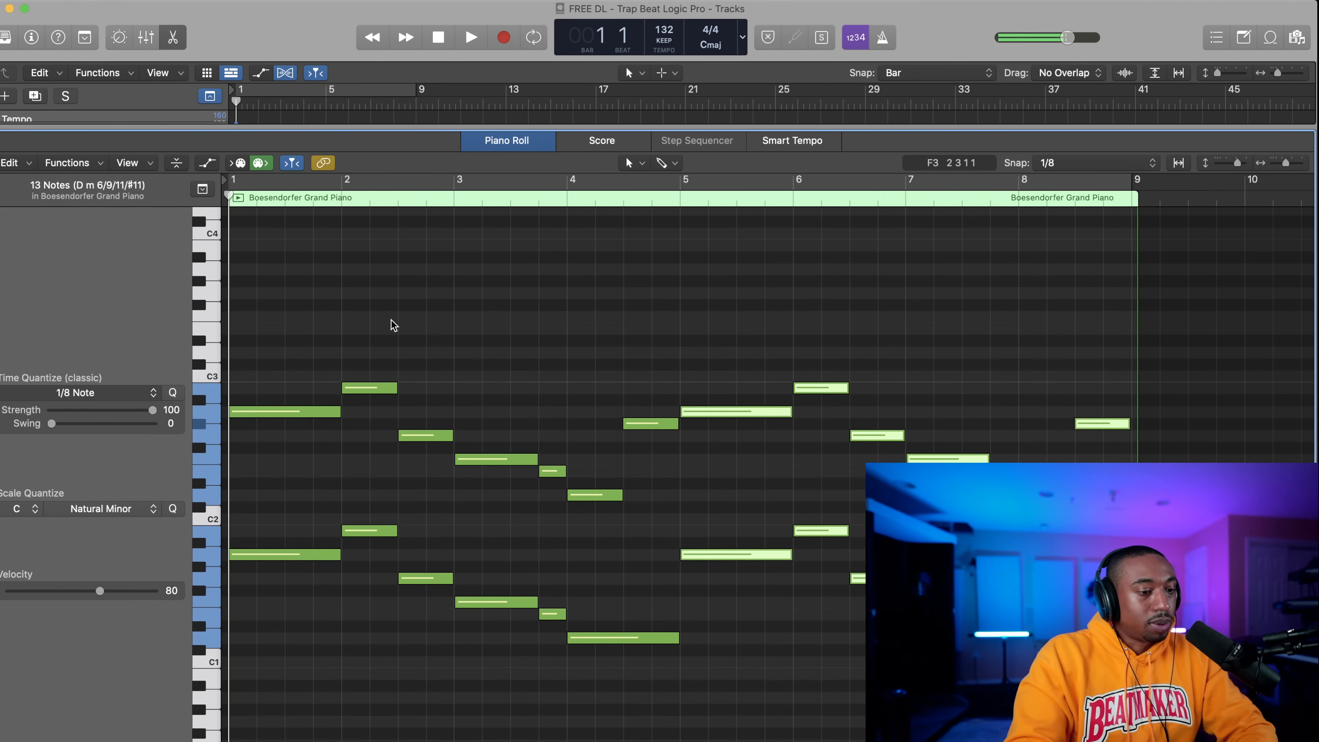
{"action": "key", "text": "space"}
{"action": "scroll", "coordinate": [326, 307], "scroll_direction": "up", "scroll_amount": 1}
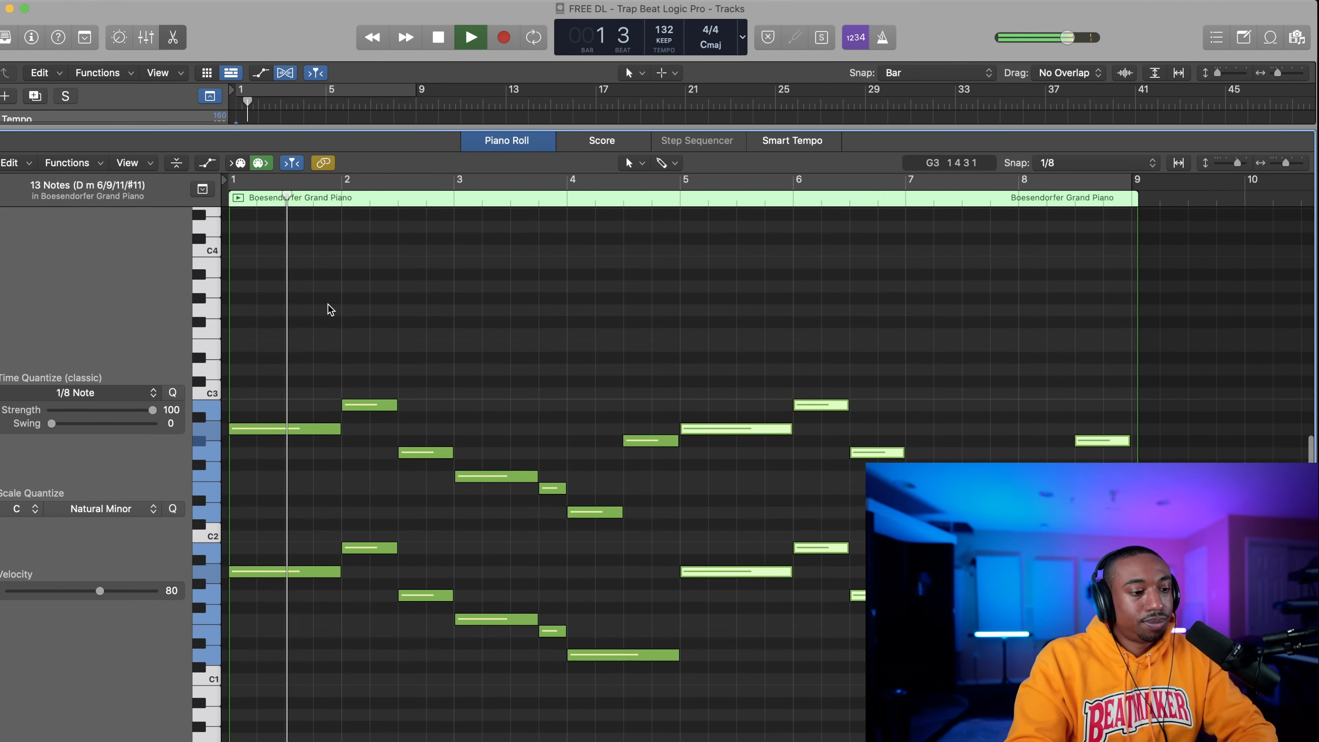
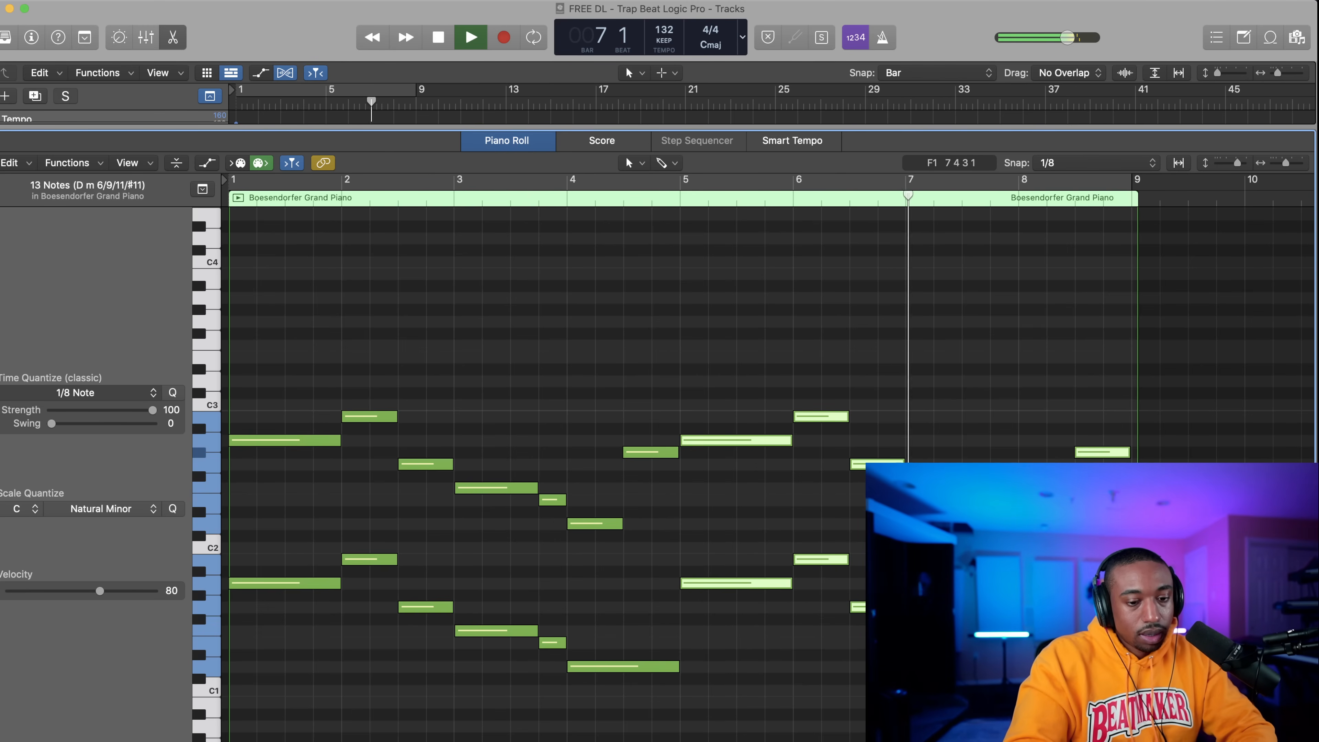
Stop playback and delete the copied piano notes in bars 5 to 8.
{"action": "key", "text": "space"}
{"action": "left_click_drag", "start_coordinate": [1107, 700], "coordinate": [730, 401]}
{"action": "key", "text": "Delete"}
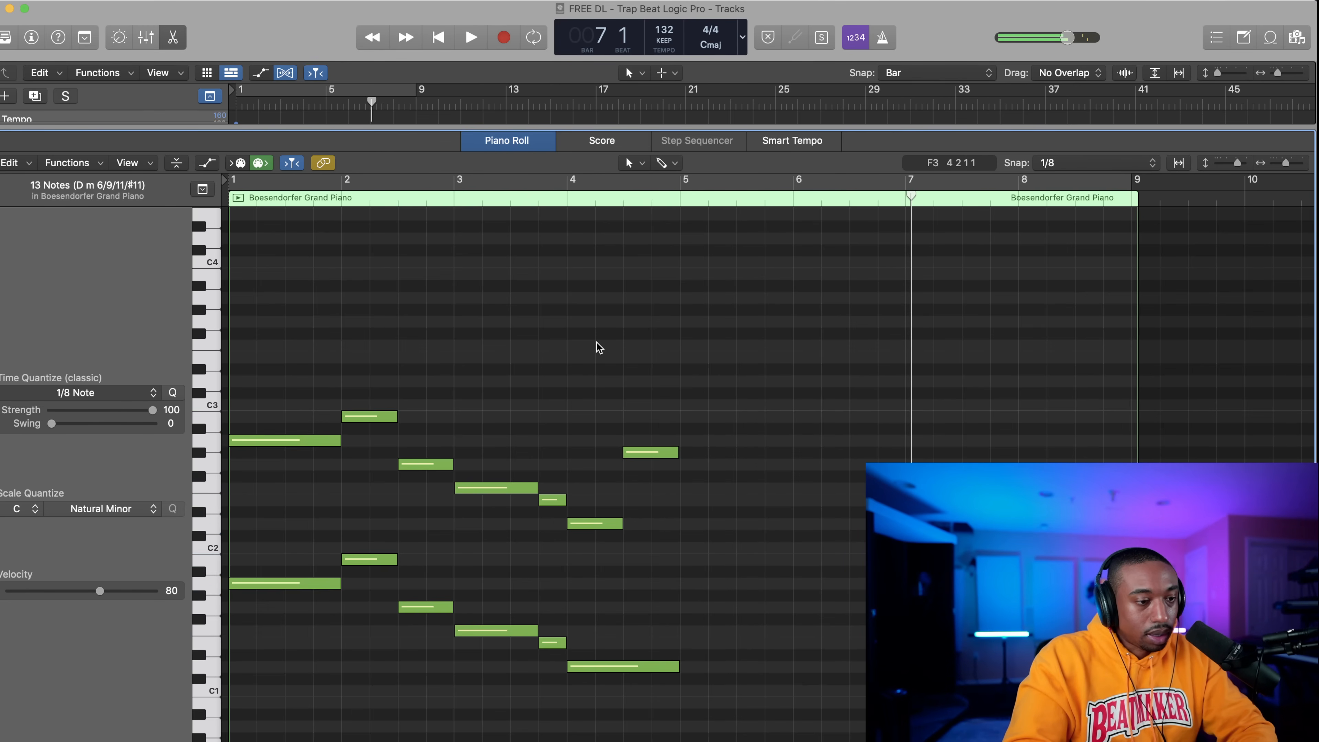
Play the remaining piano phrase briefly from the start, then stop.
{"action": "key", "text": "Return"}
{"action": "key", "text": "space"}
{"action": "scroll", "coordinate": [394, 356], "scroll_direction": "up", "scroll_amount": 1}
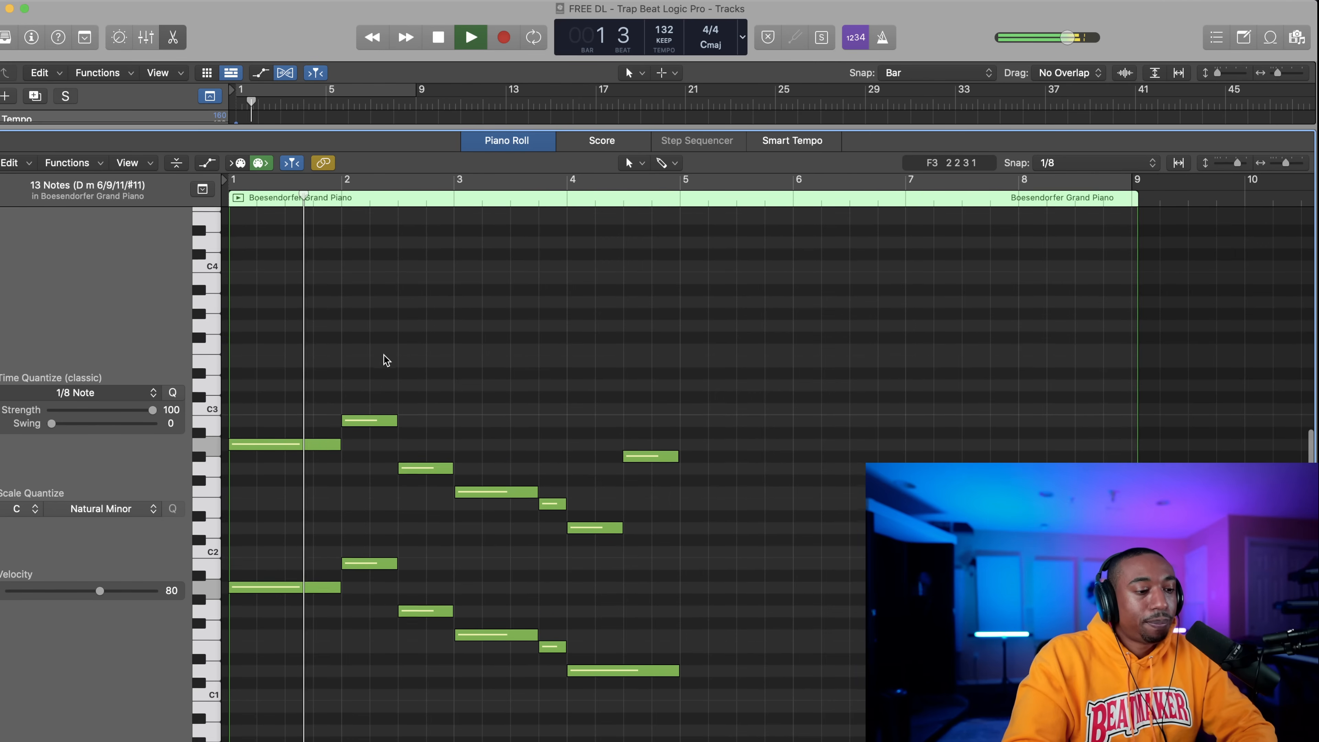
{"action": "key", "text": "space"}
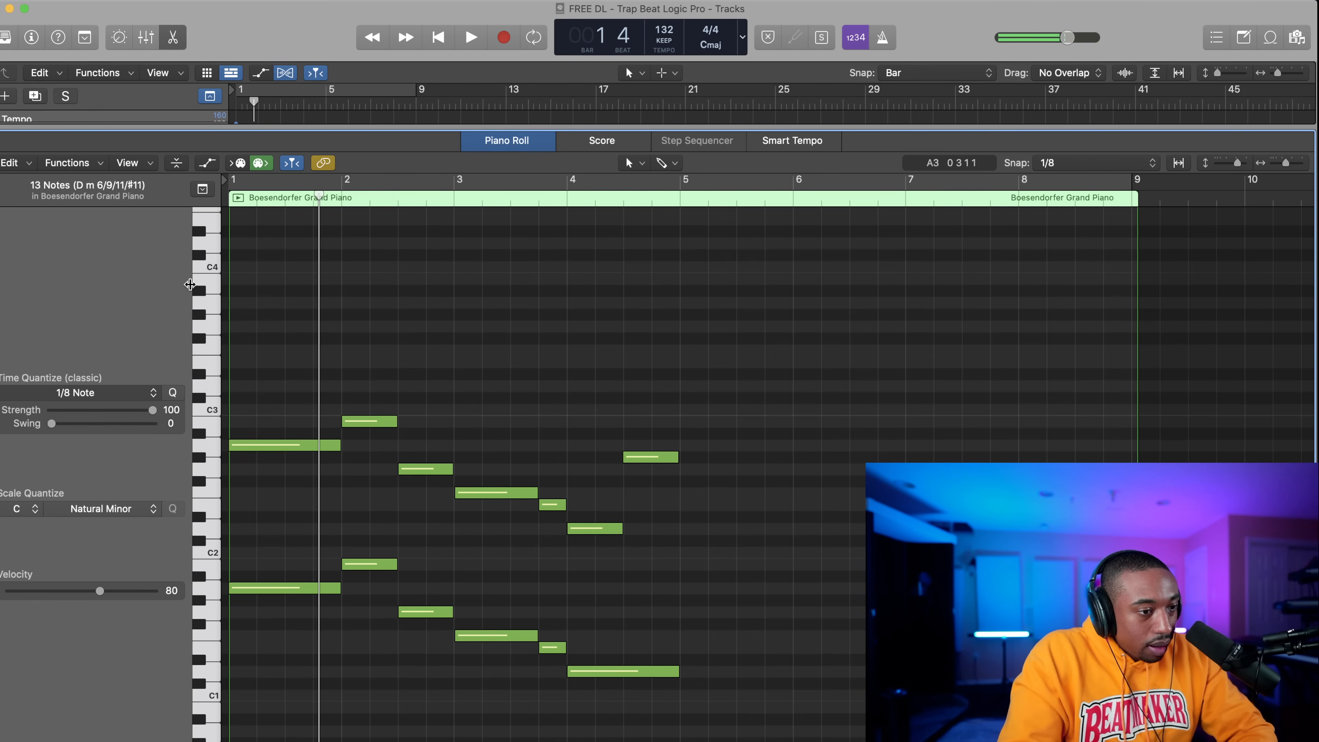
Show the Musical Typing keyboard, audition a couple of piano notes, and close it again.
{"action": "left_click", "coordinate": [127, 162]}
{"action": "left_click", "coordinate": [131, 160]}
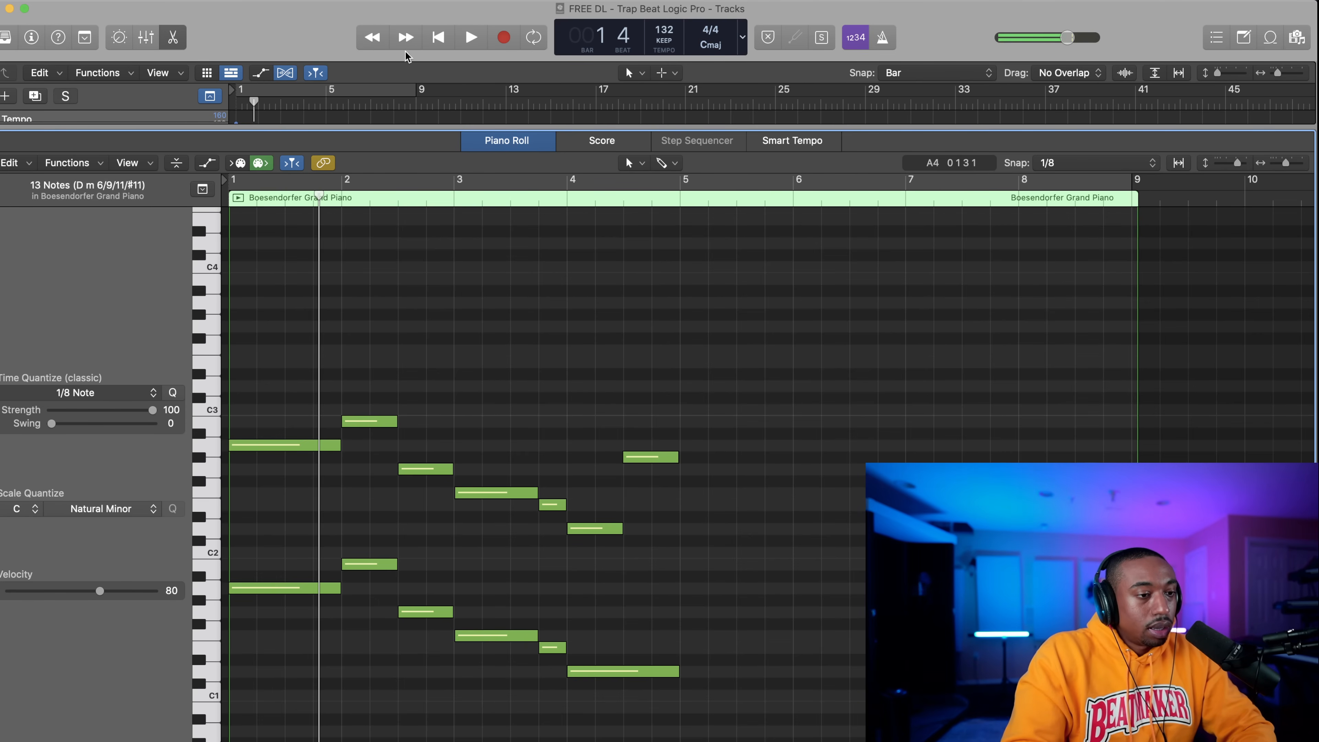
{"action": "left_click", "coordinate": [376, 1]}
{"action": "left_click", "coordinate": [410, 425]}
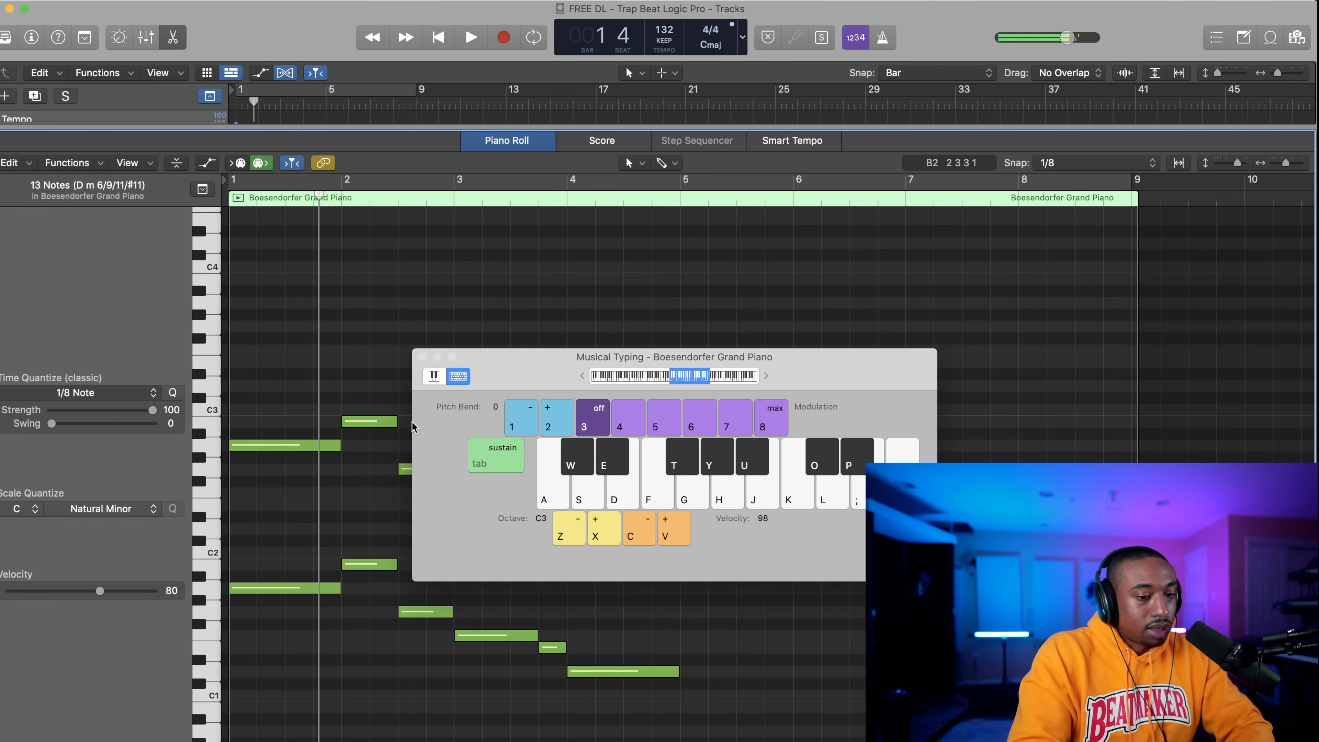
{"action": "key", "text": "a"}
{"action": "key", "text": "l"}
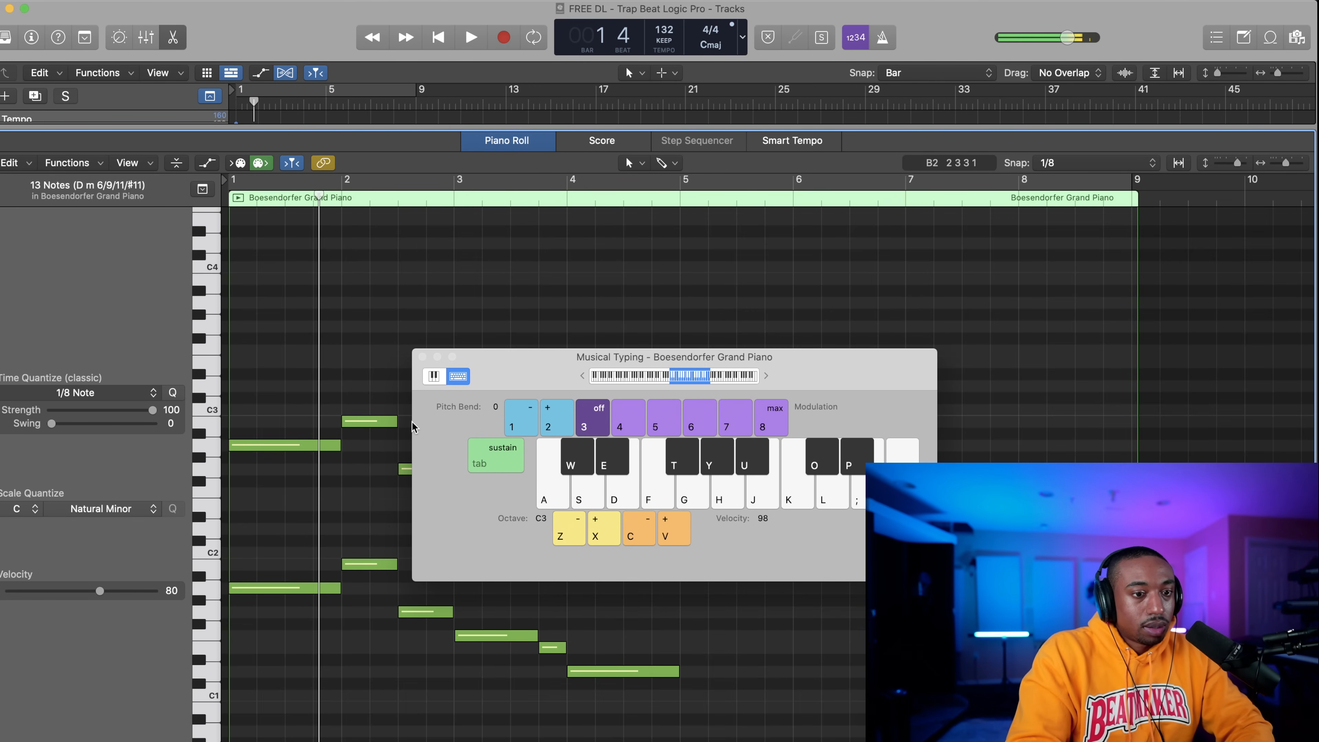
{"action": "left_click", "coordinate": [422, 357]}
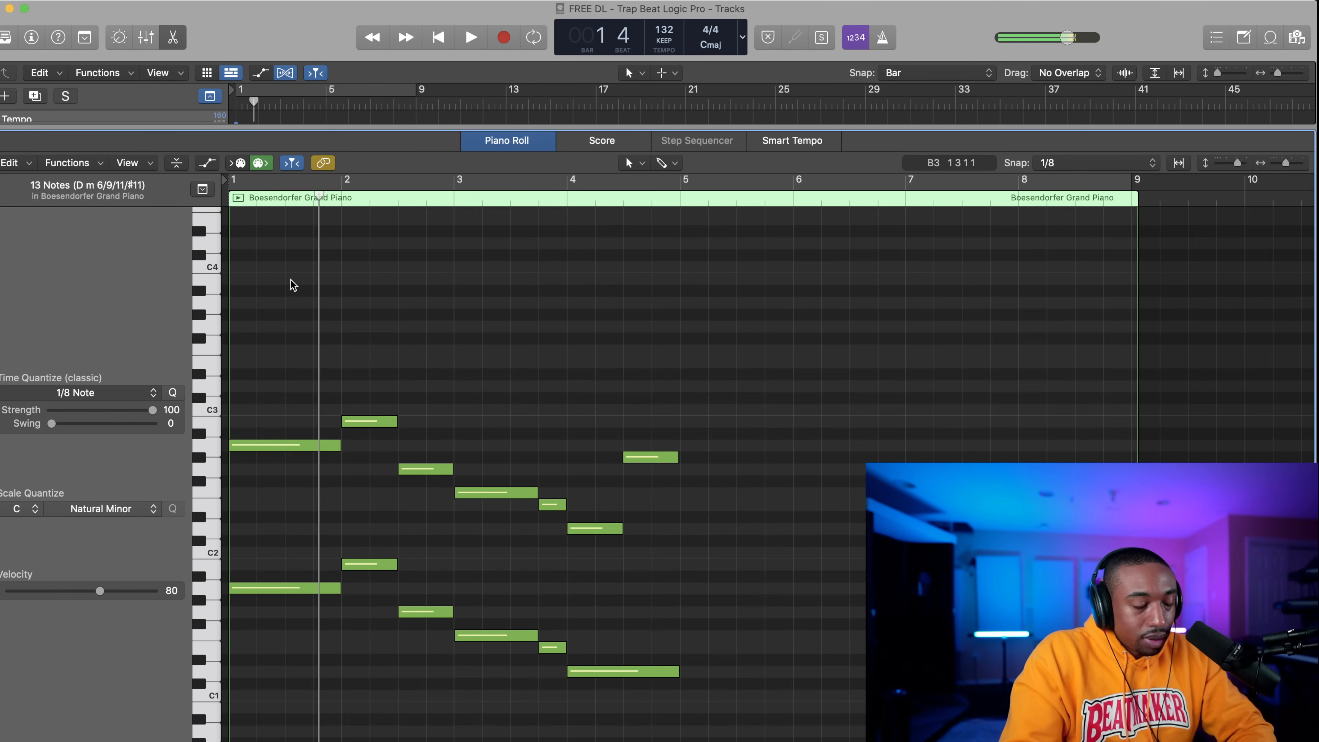
Return the playhead to the start and show the global tracks in the Piano Roll.
{"action": "key", "text": "Return"}
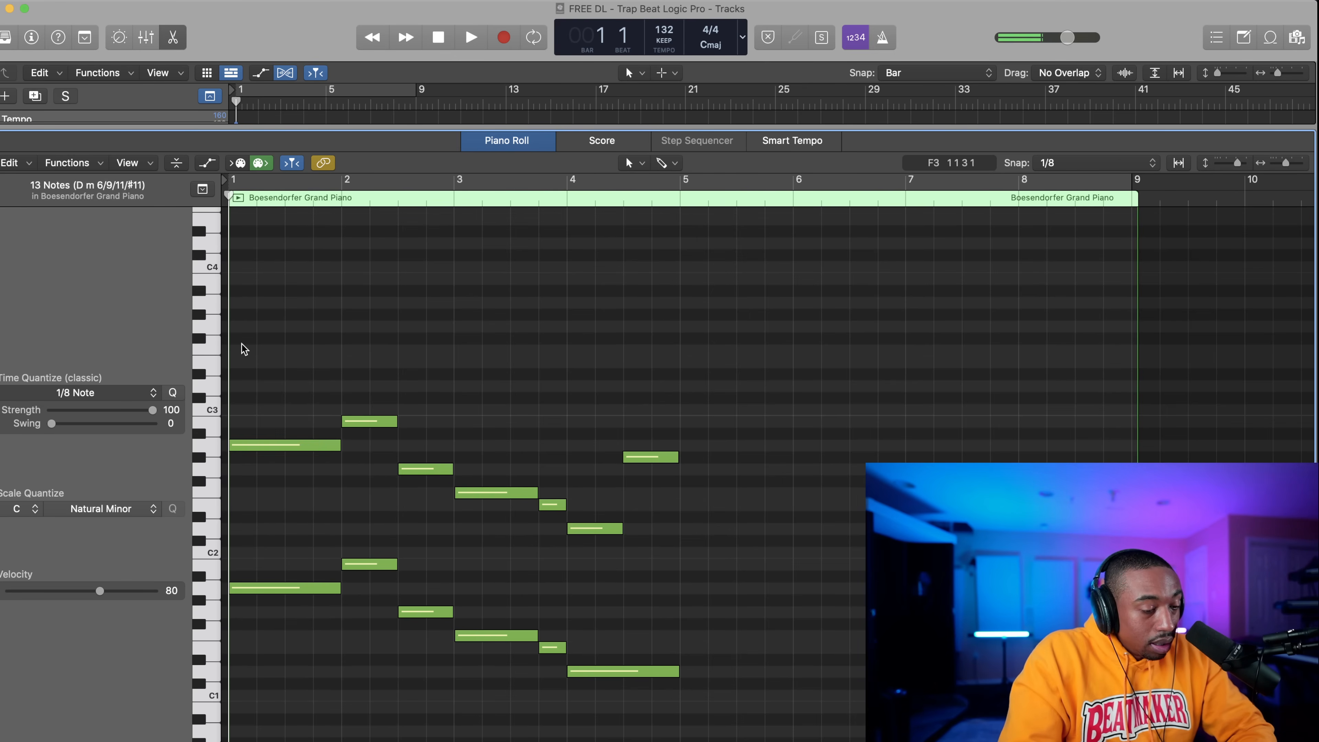
{"action": "left_click", "coordinate": [203, 190]}
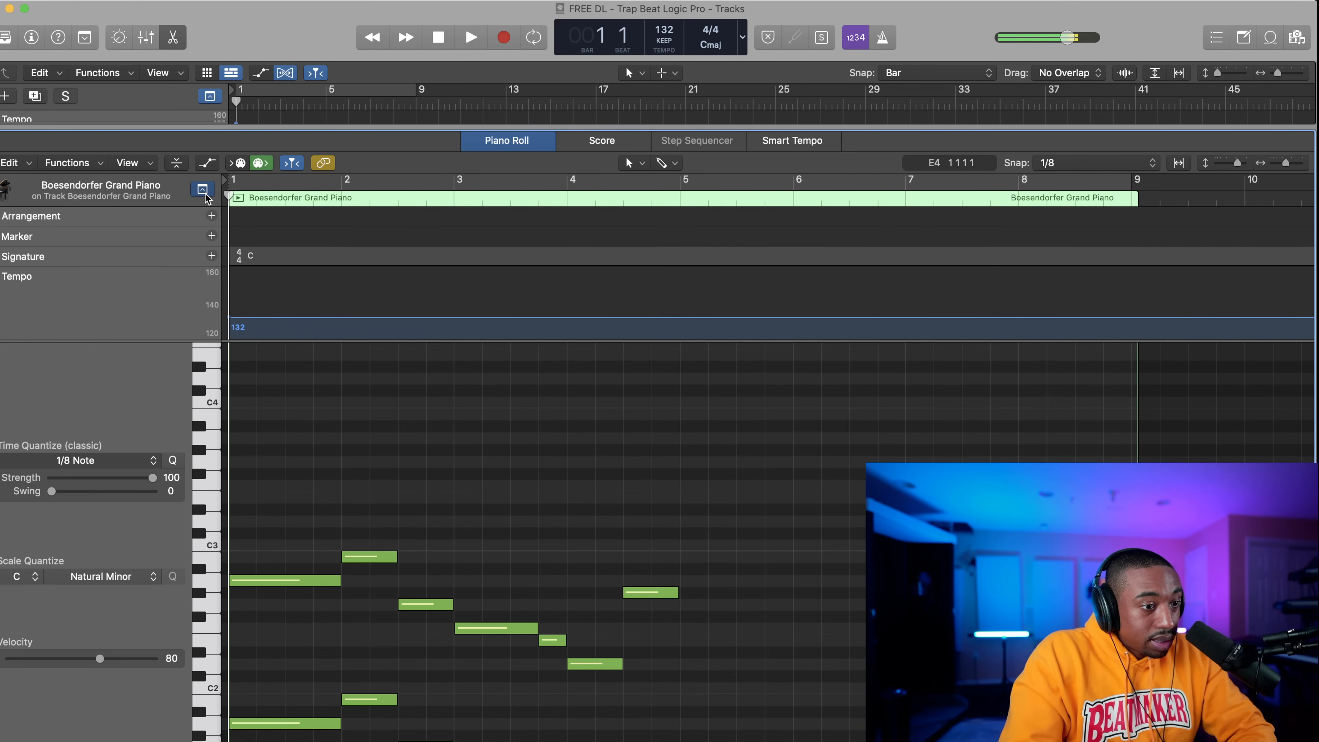
Hide the global tracks in the Piano Roll and turn on collapse mode so only the used pitches show.
{"action": "left_click", "coordinate": [204, 191]}
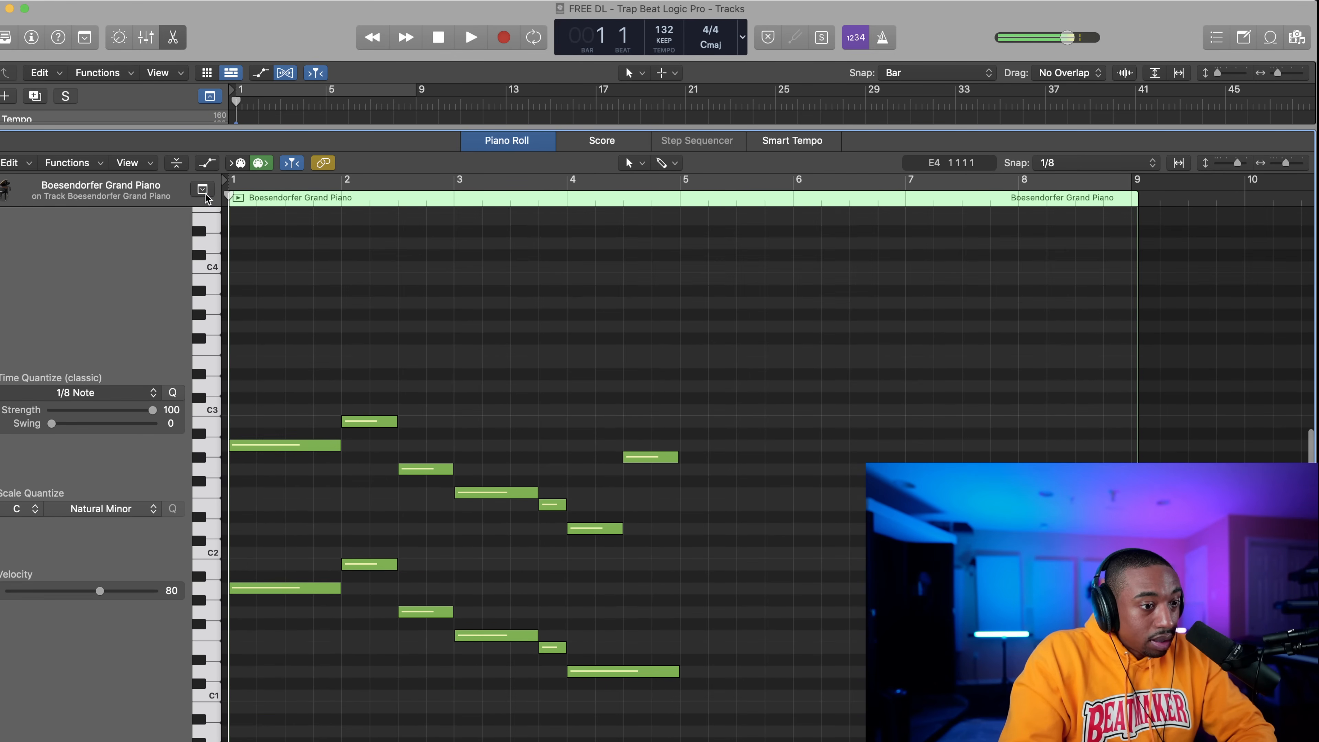
{"action": "left_click", "coordinate": [176, 165]}
{"action": "left_click", "coordinate": [177, 165]}
{"action": "left_click", "coordinate": [177, 165]}
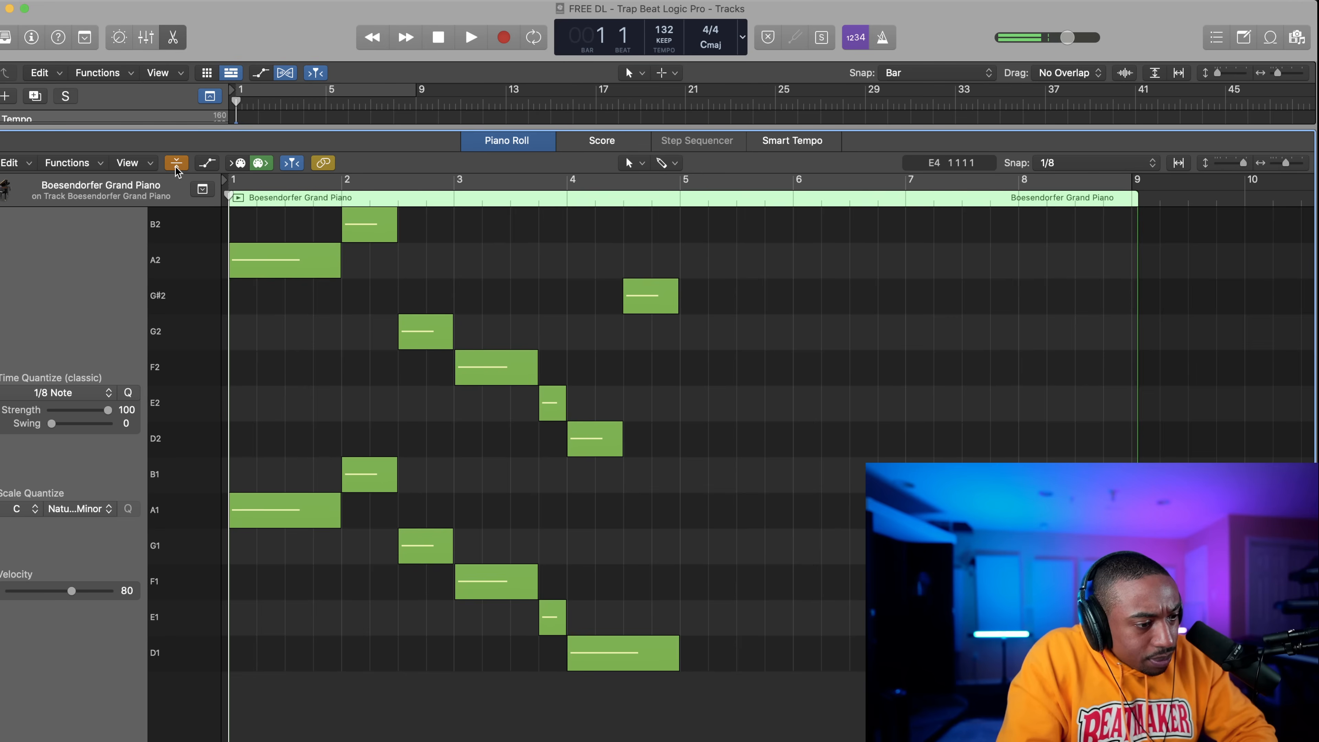
{"action": "left_click", "coordinate": [177, 167]}
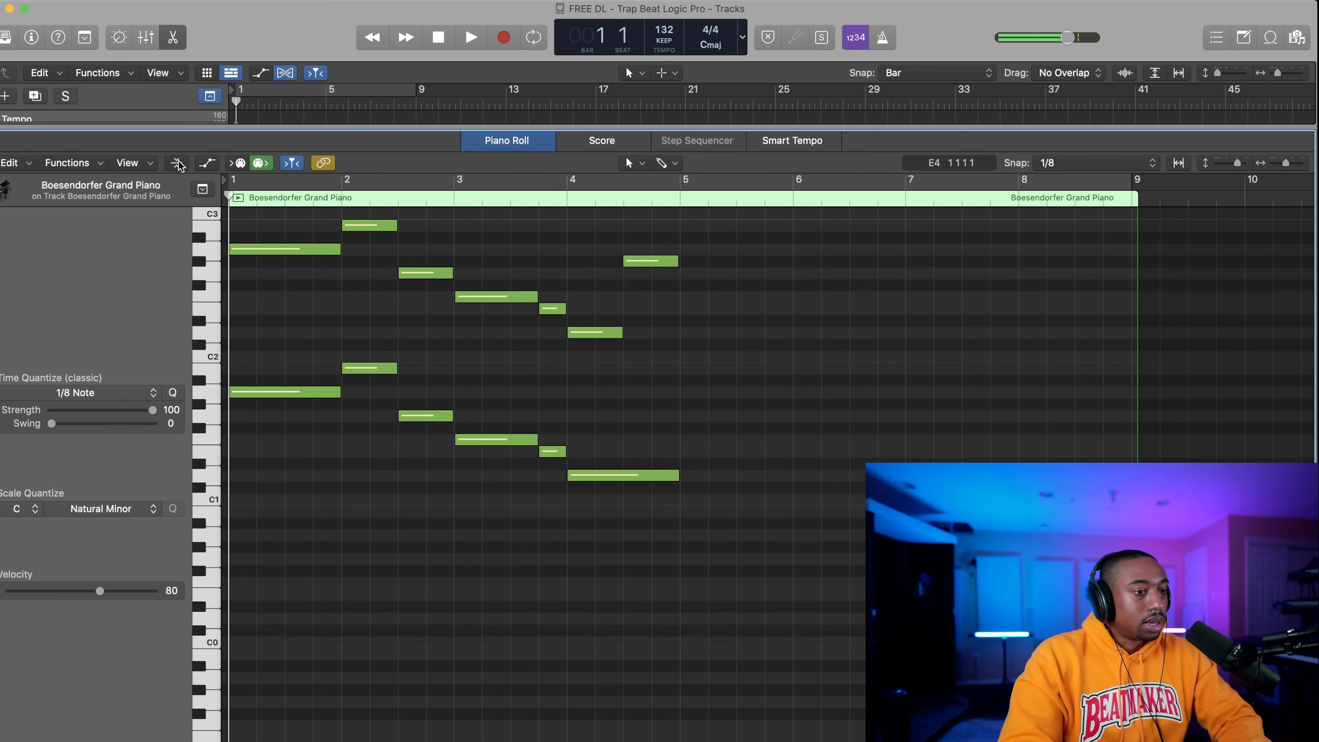
{"action": "left_click", "coordinate": [177, 164]}
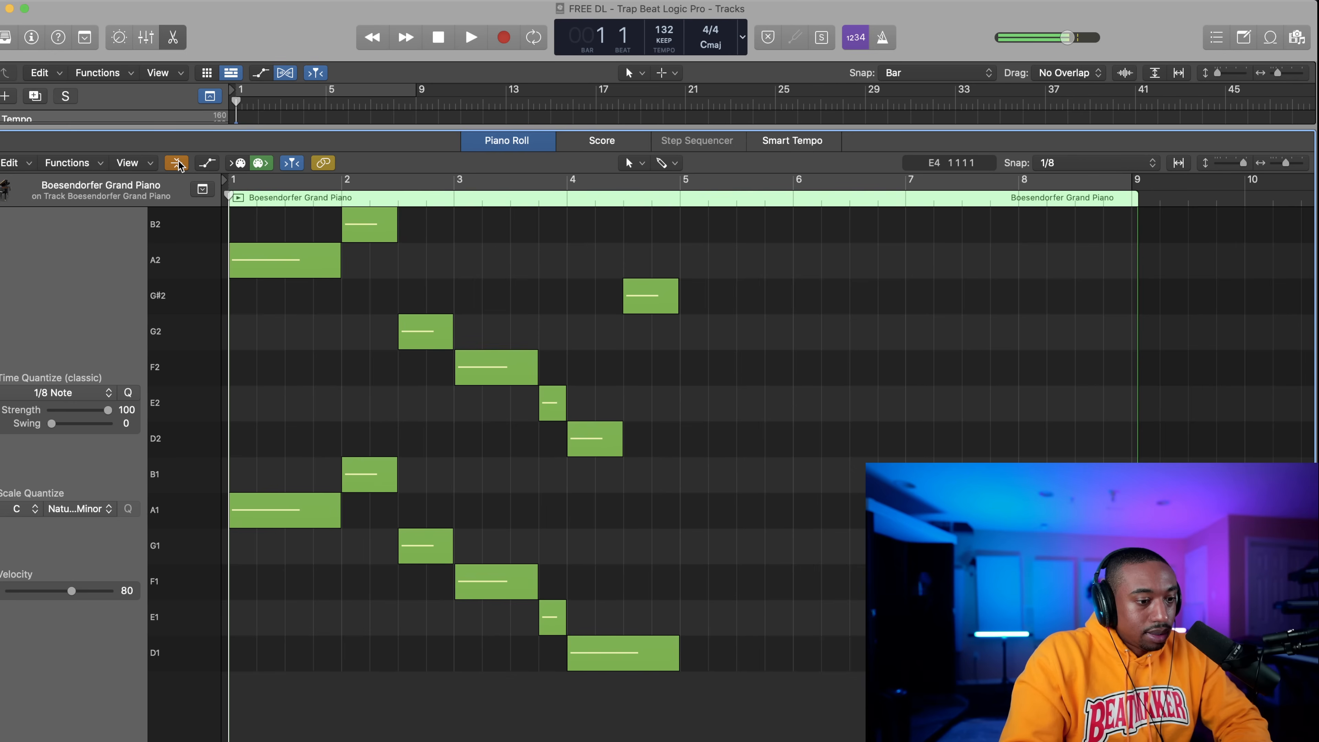
Audition the A1, B1, D2 and E2 rows, then turn collapse mode off.
{"action": "left_click", "coordinate": [197, 512]}
{"action": "left_click", "coordinate": [197, 475]}
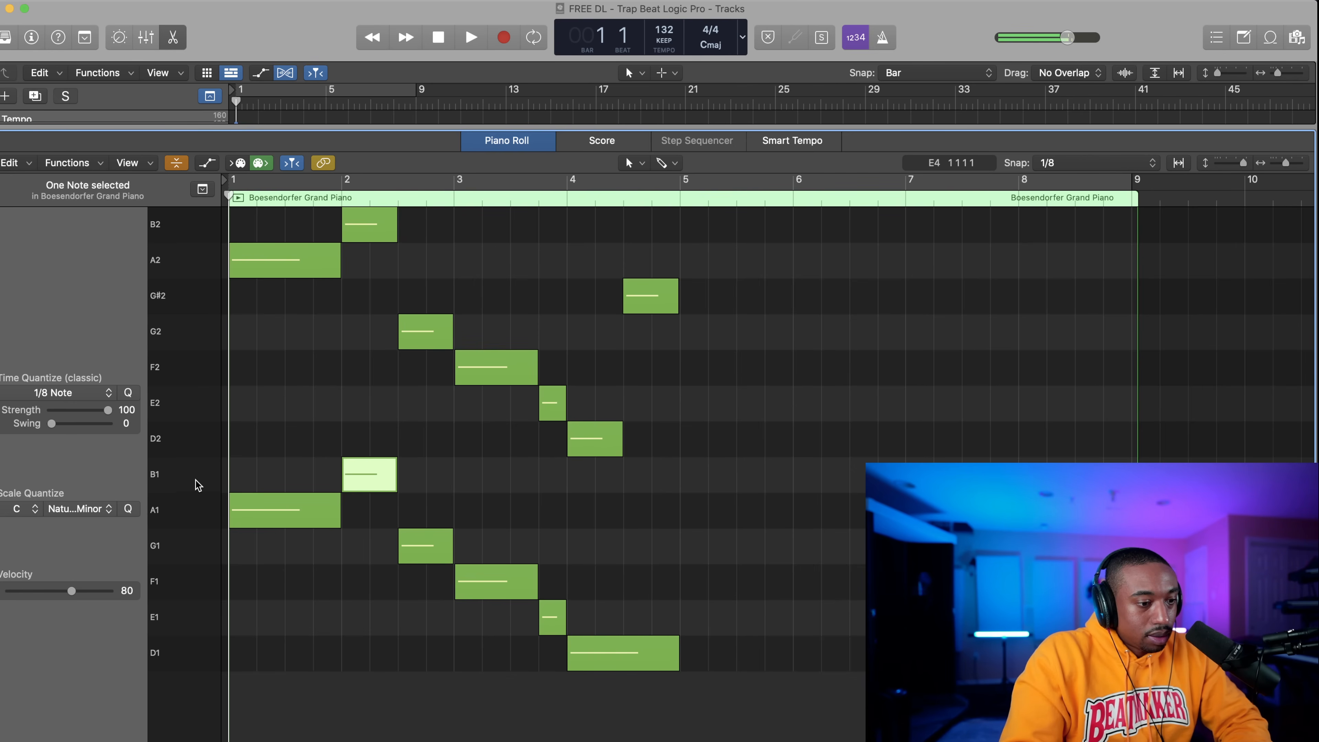
{"action": "left_click", "coordinate": [197, 439]}
{"action": "left_click", "coordinate": [197, 405]}
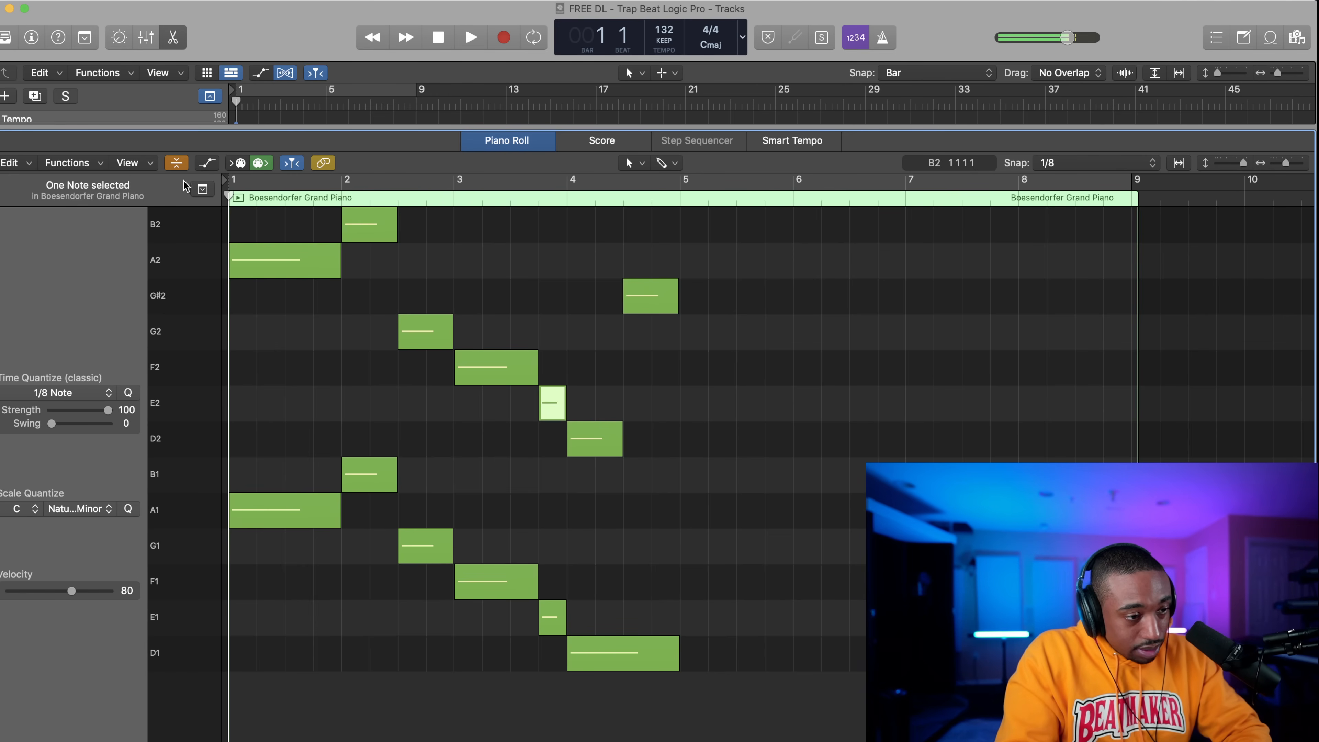
{"action": "left_click", "coordinate": [176, 163]}
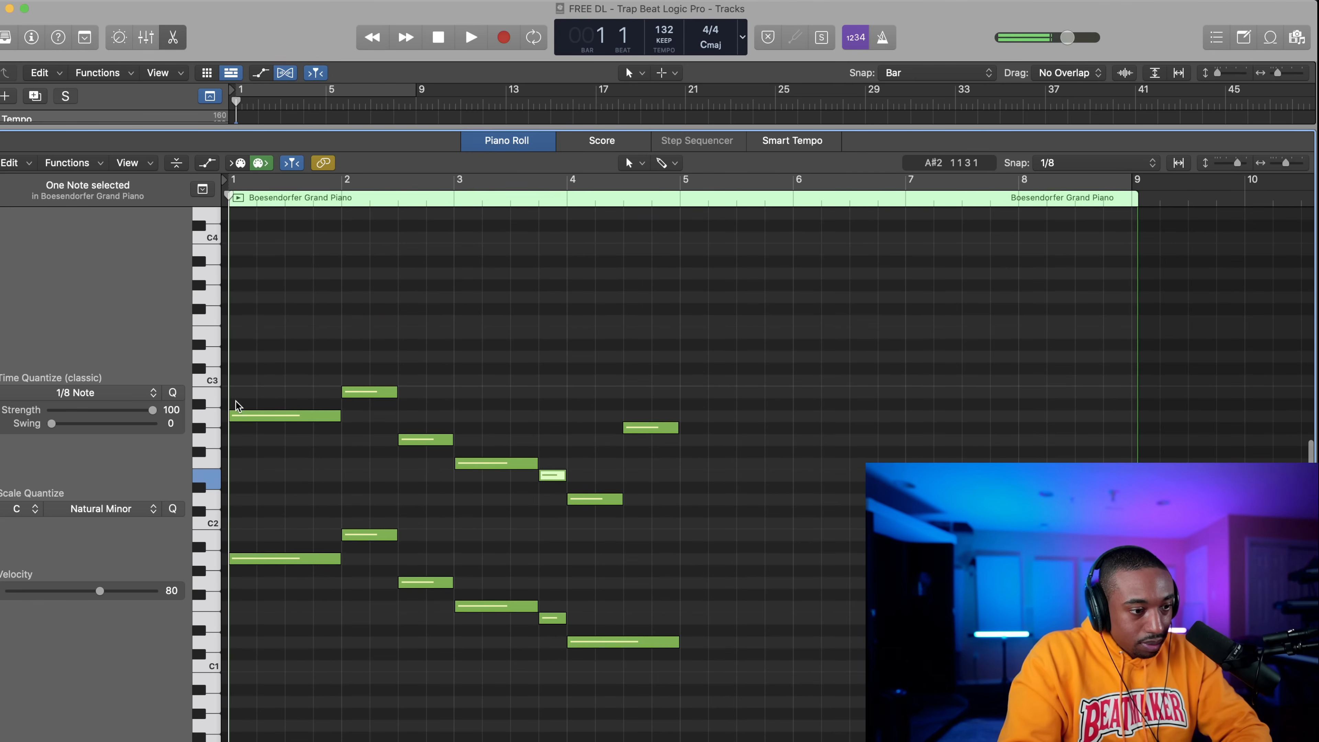
Audition the piano keys from A2 up to D3 and select the two octave notes in bar 1.
{"action": "left_click", "coordinate": [212, 418]}
{"action": "left_click", "coordinate": [212, 384]}
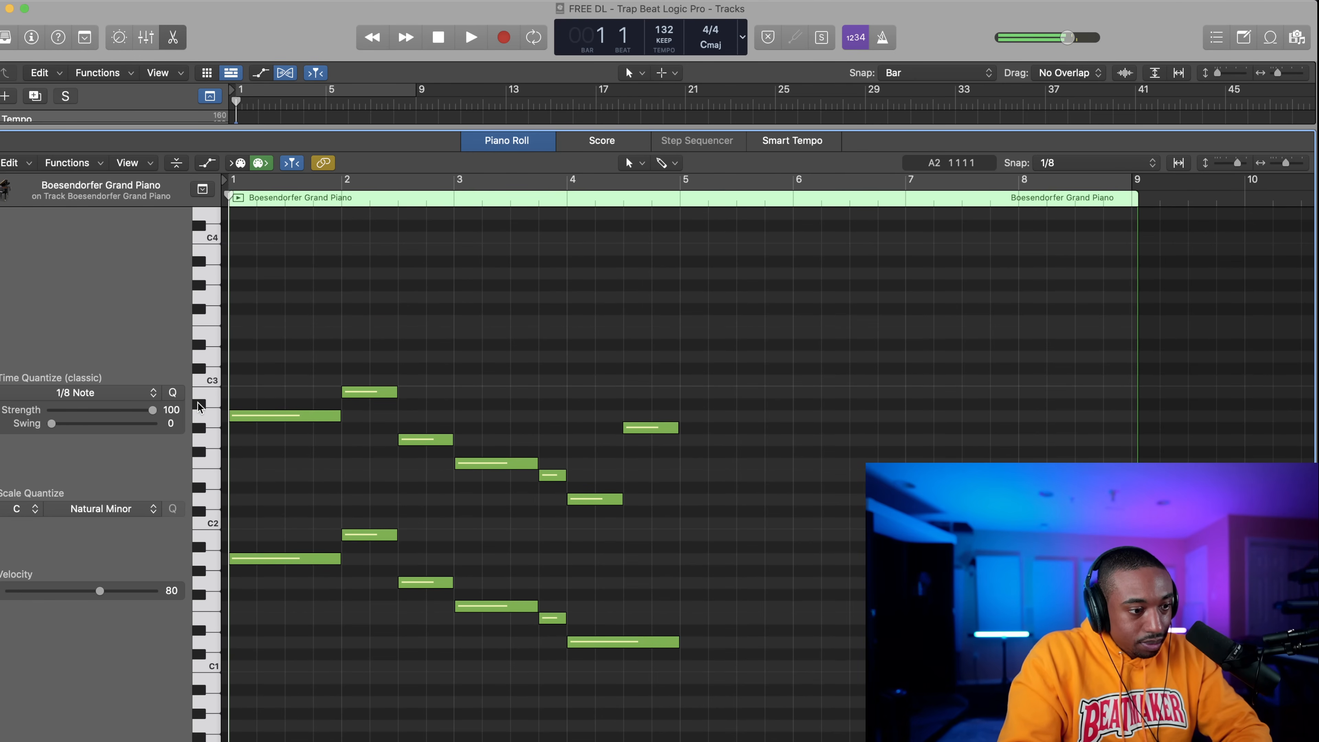
{"action": "left_click", "coordinate": [208, 398]}
{"action": "left_click", "coordinate": [206, 369]}
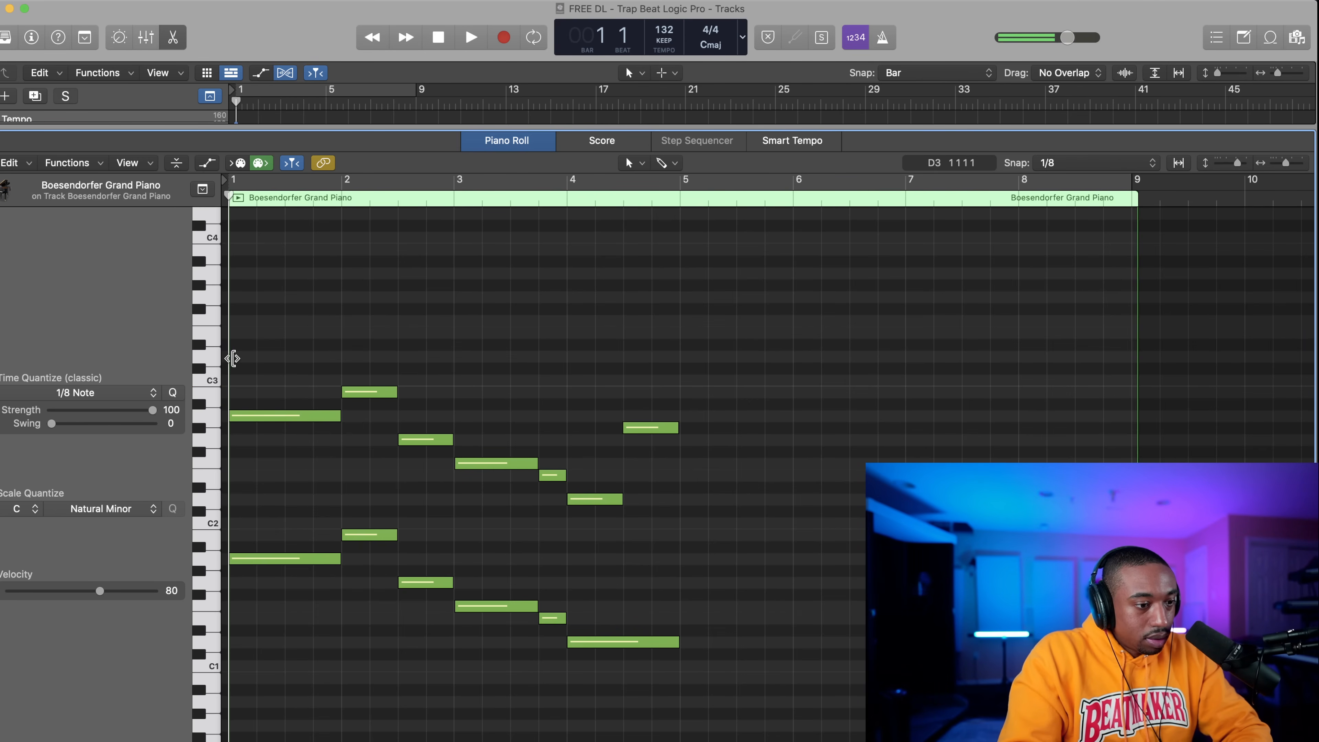
{"action": "left_click_drag", "start_coordinate": [256, 378], "coordinate": [259, 580]}
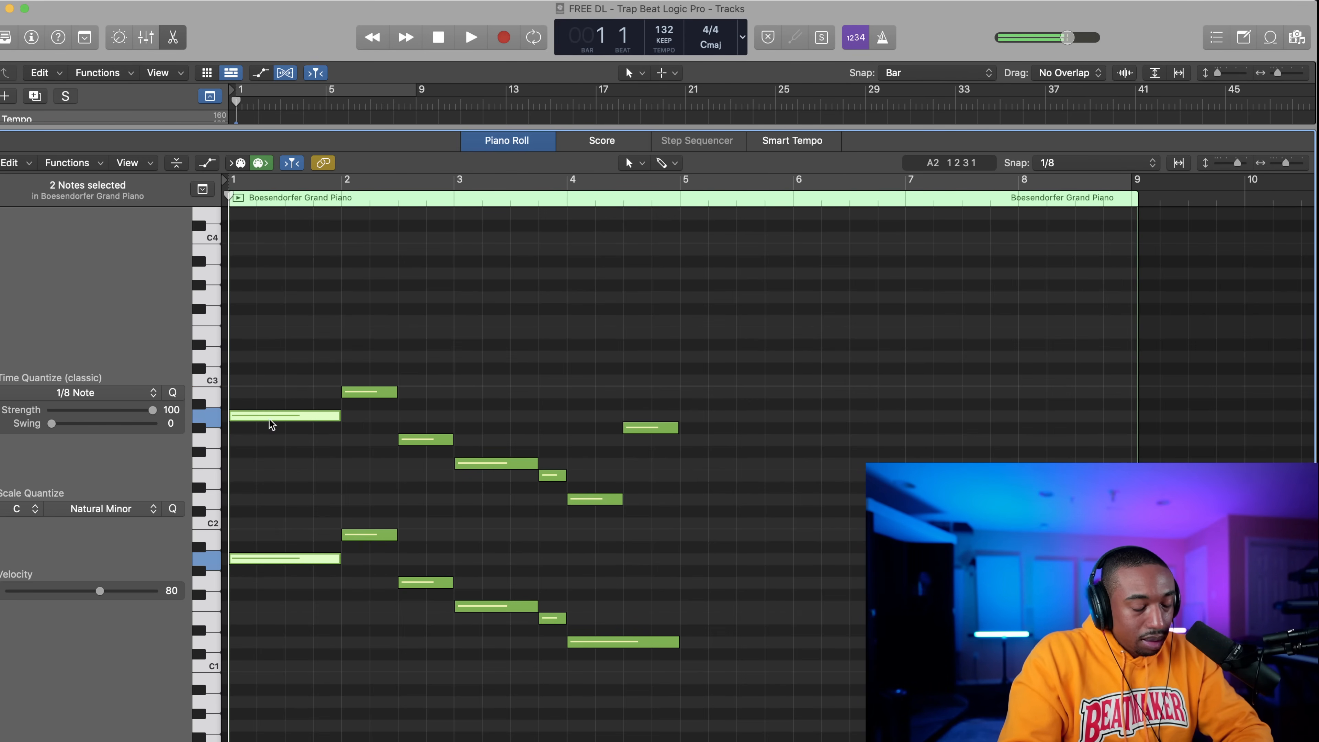
Add a D3 note above the bar 1 octave, lengthen it to the whole bar, and start playback.
{"action": "left_click", "coordinate": [238, 363]}
{"action": "left_click", "coordinate": [239, 357]}
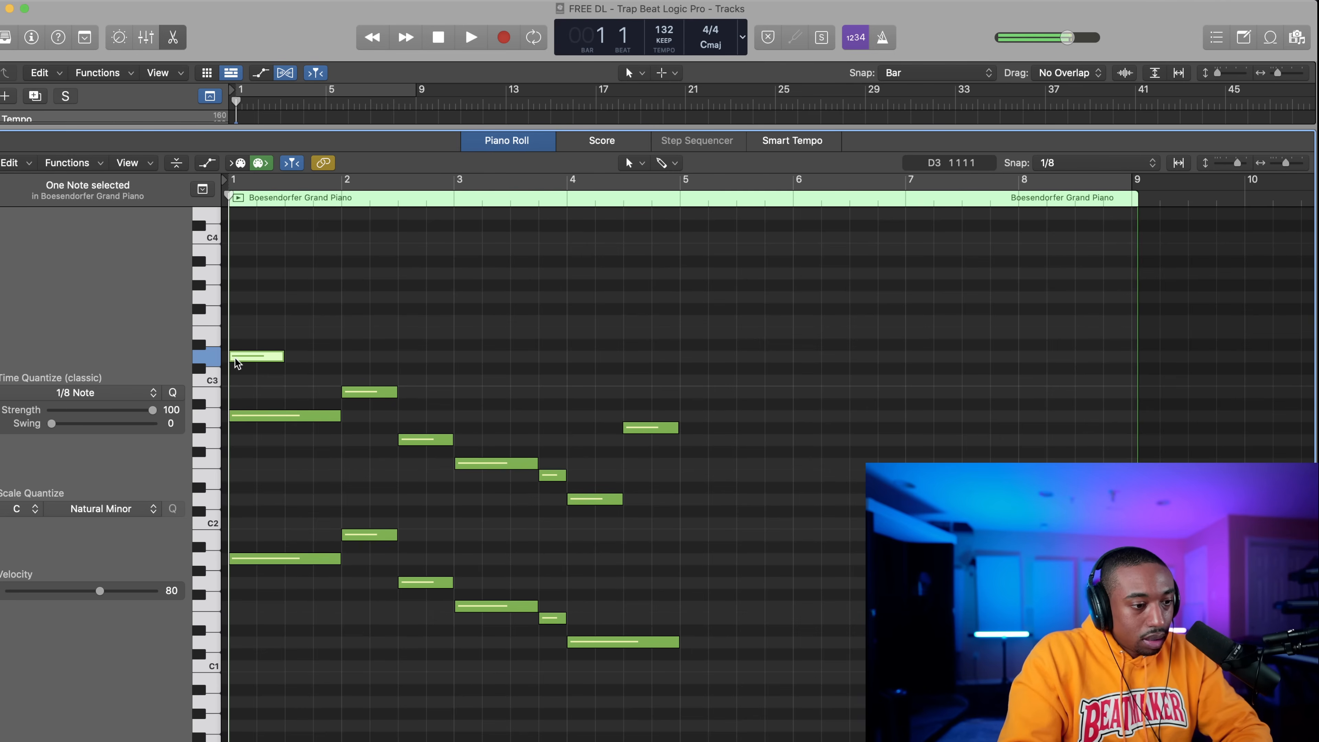
{"action": "left_click_drag", "start_coordinate": [284, 358], "coordinate": [340, 357]}
{"action": "key", "text": "space"}
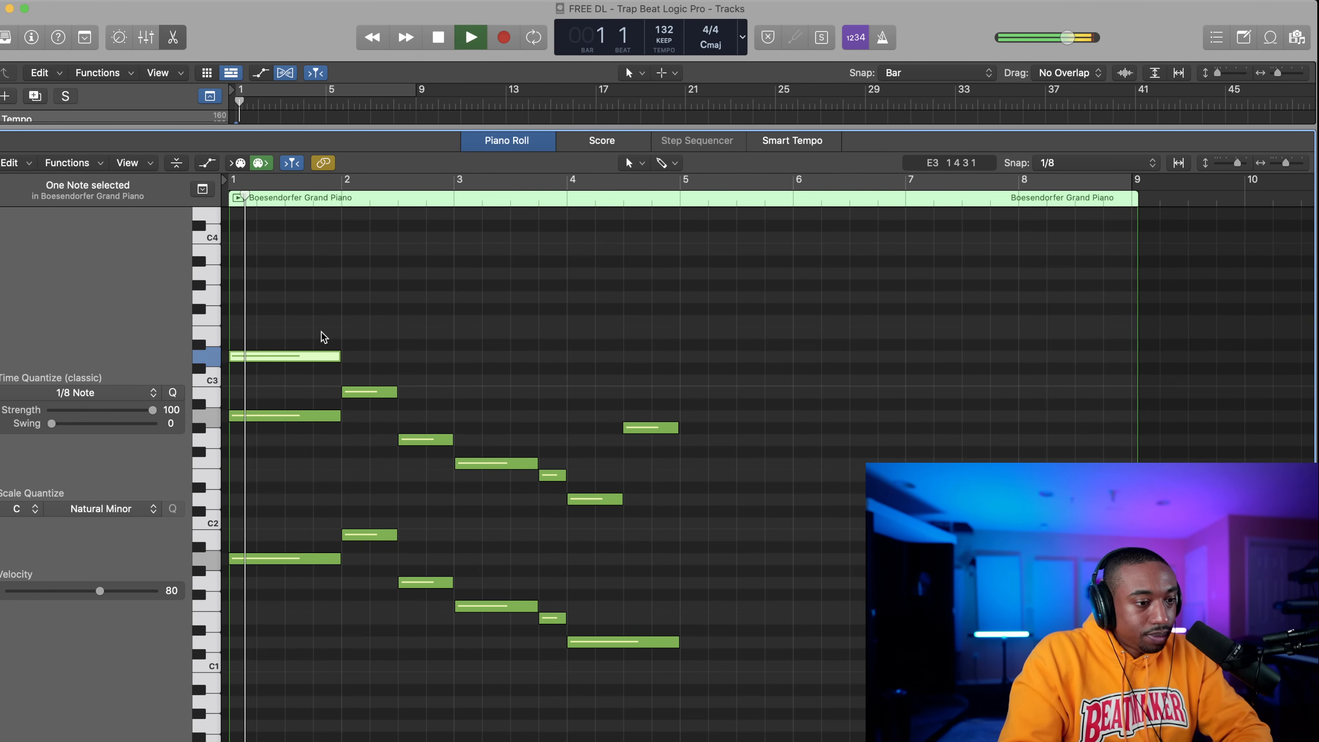
Raise the added bar 1 note to E3 and play the piano phrase from the start, then stop.
{"action": "left_click_drag", "start_coordinate": [258, 355], "coordinate": [252, 331]}
{"action": "key", "text": "space"}
{"action": "key", "text": "space"}
{"action": "key", "text": "Return"}
{"action": "key", "text": "space"}
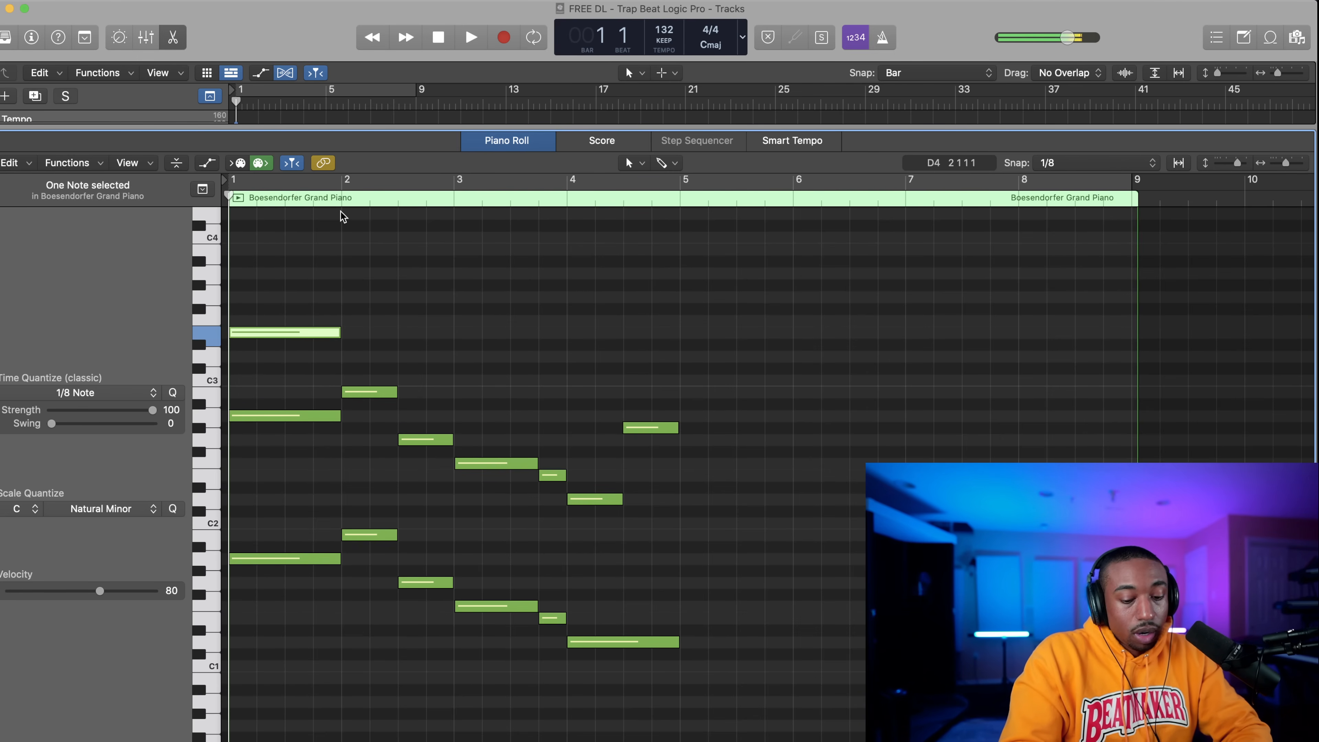
{"action": "key", "text": "space"}
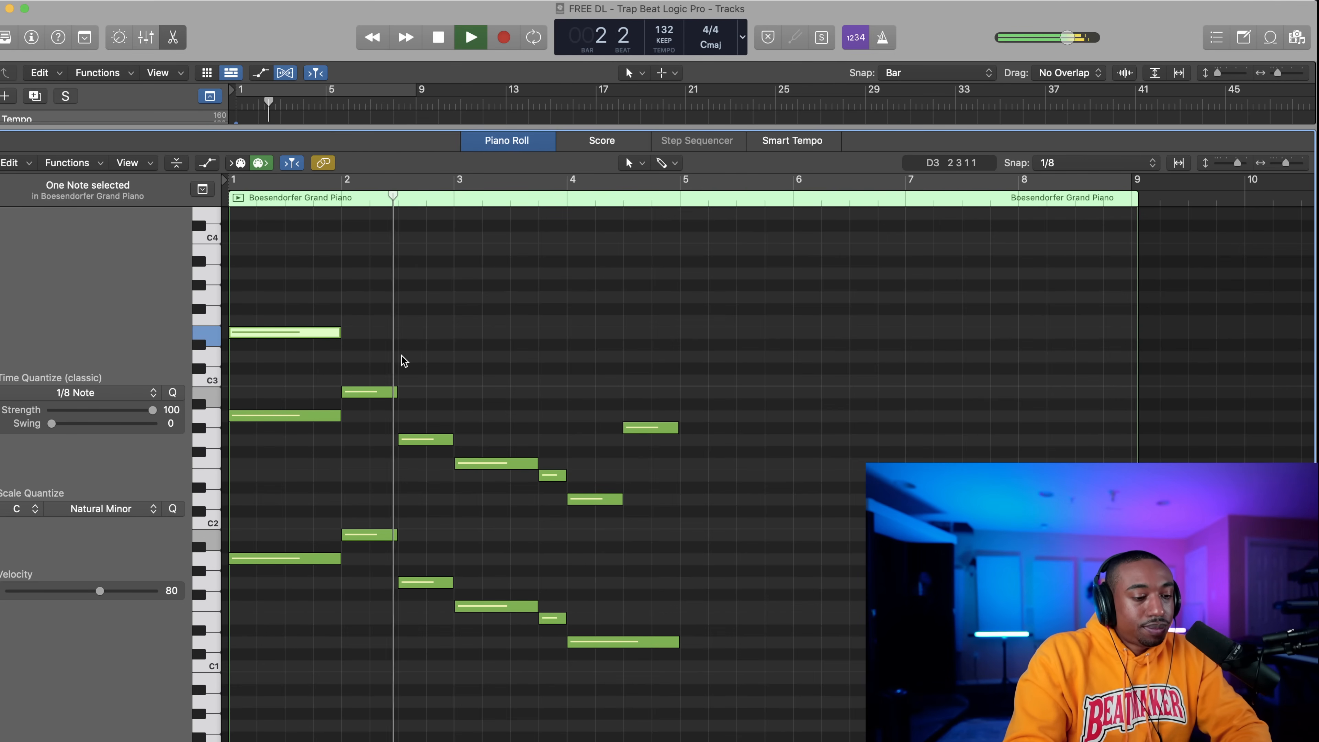
{"action": "key", "text": "space"}
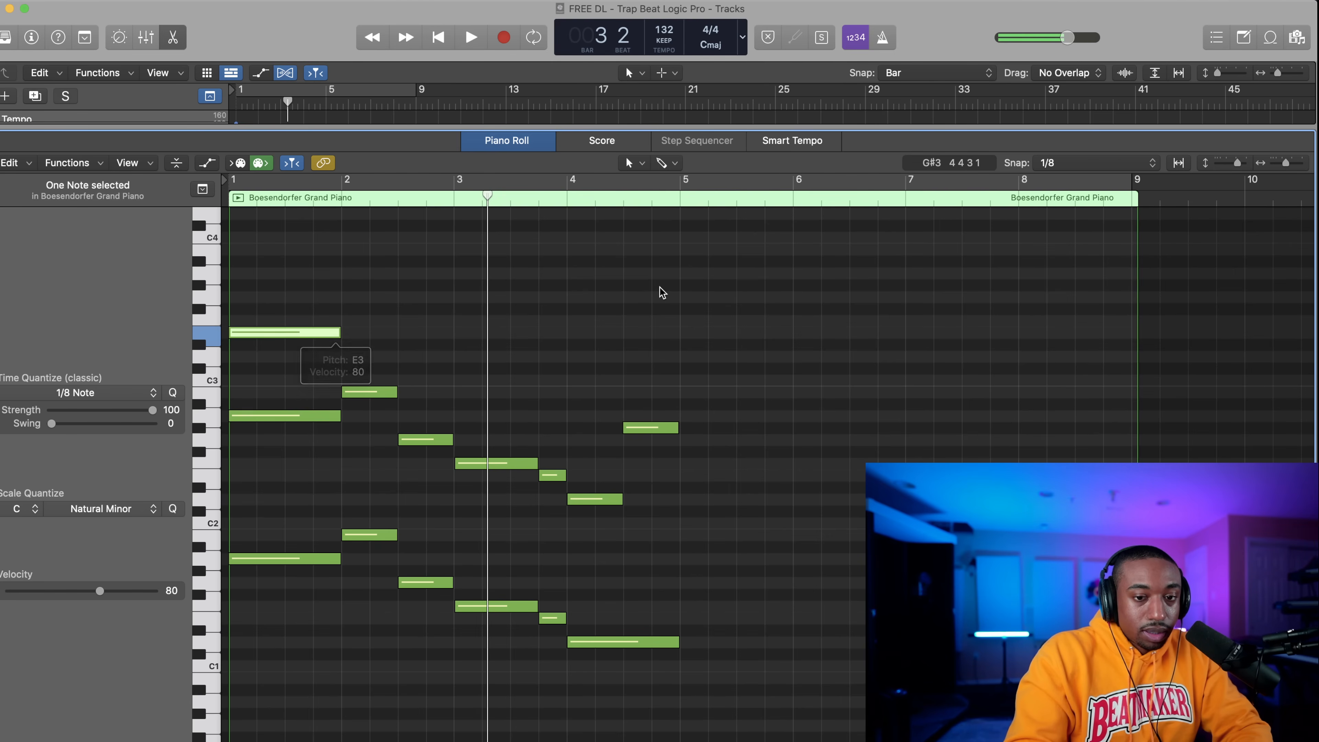
Close the editor, play the full arrangement from the start, and open the first 808 Flex pattern in the Step Sequencer.
{"action": "left_click", "coordinate": [164, 41]}
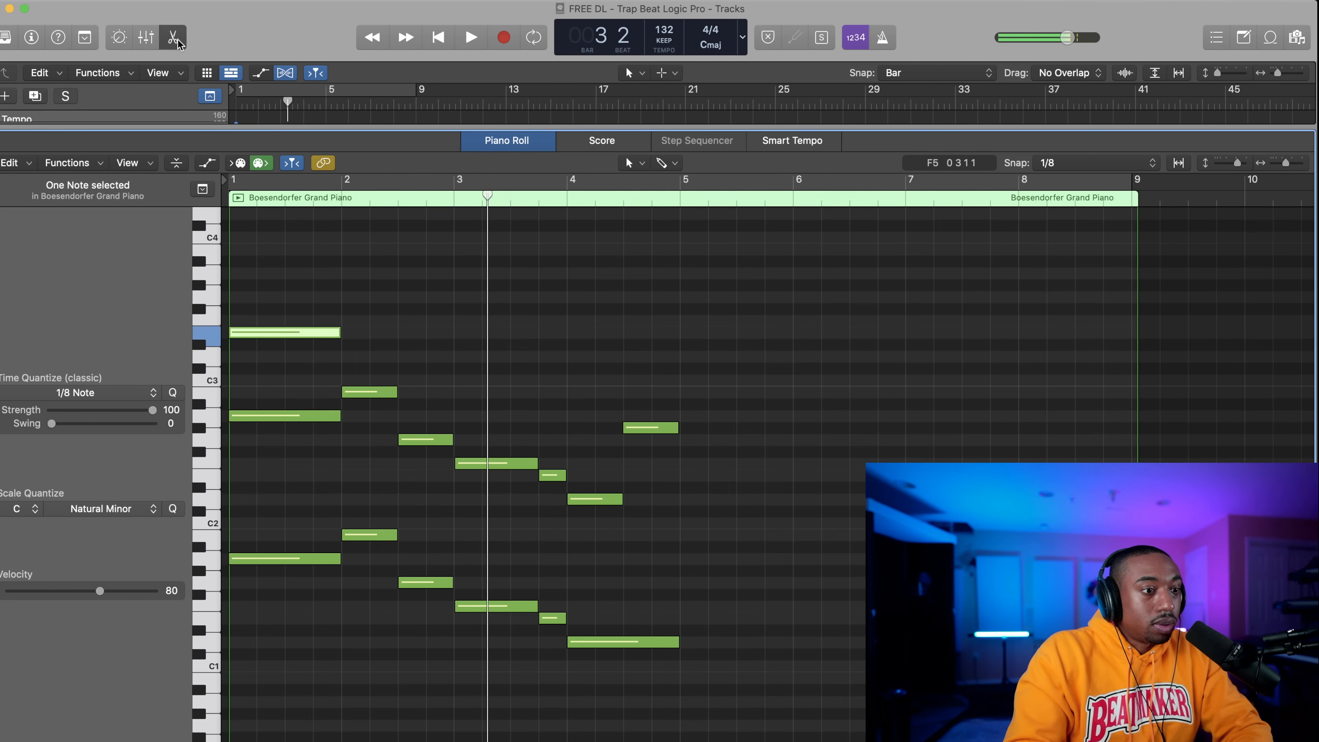
{"action": "key", "text": "Return"}
{"action": "key", "text": "space"}
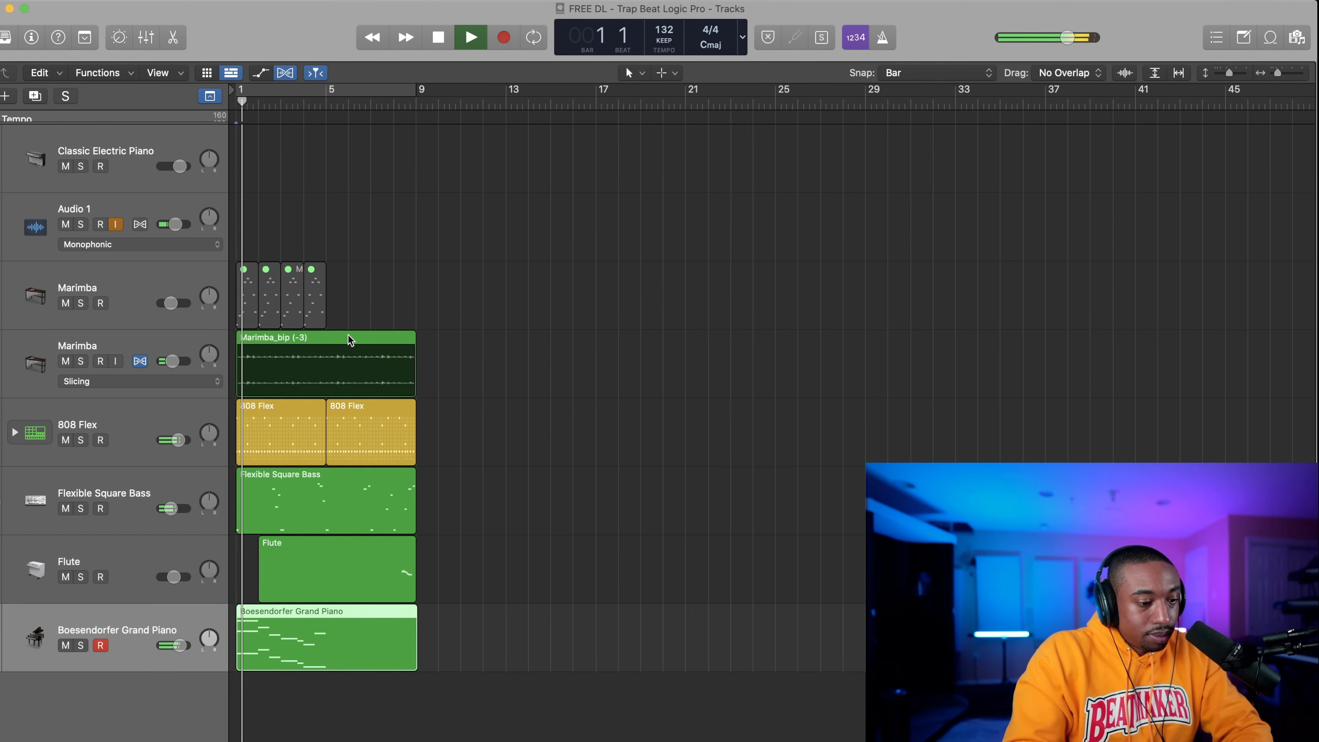
{"action": "mouse_move", "coordinate": [180, 646]}
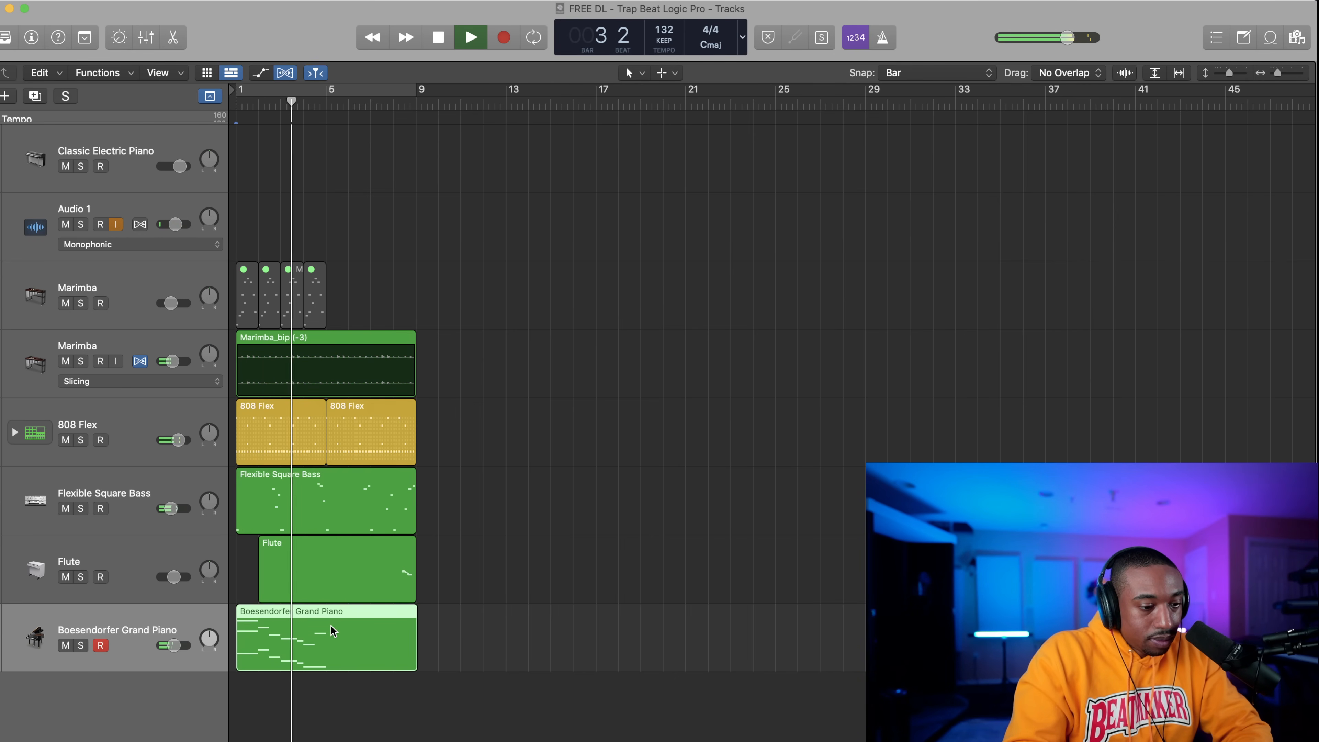
{"action": "left_click", "coordinate": [297, 416]}
{"action": "double_click", "coordinate": [298, 416]}
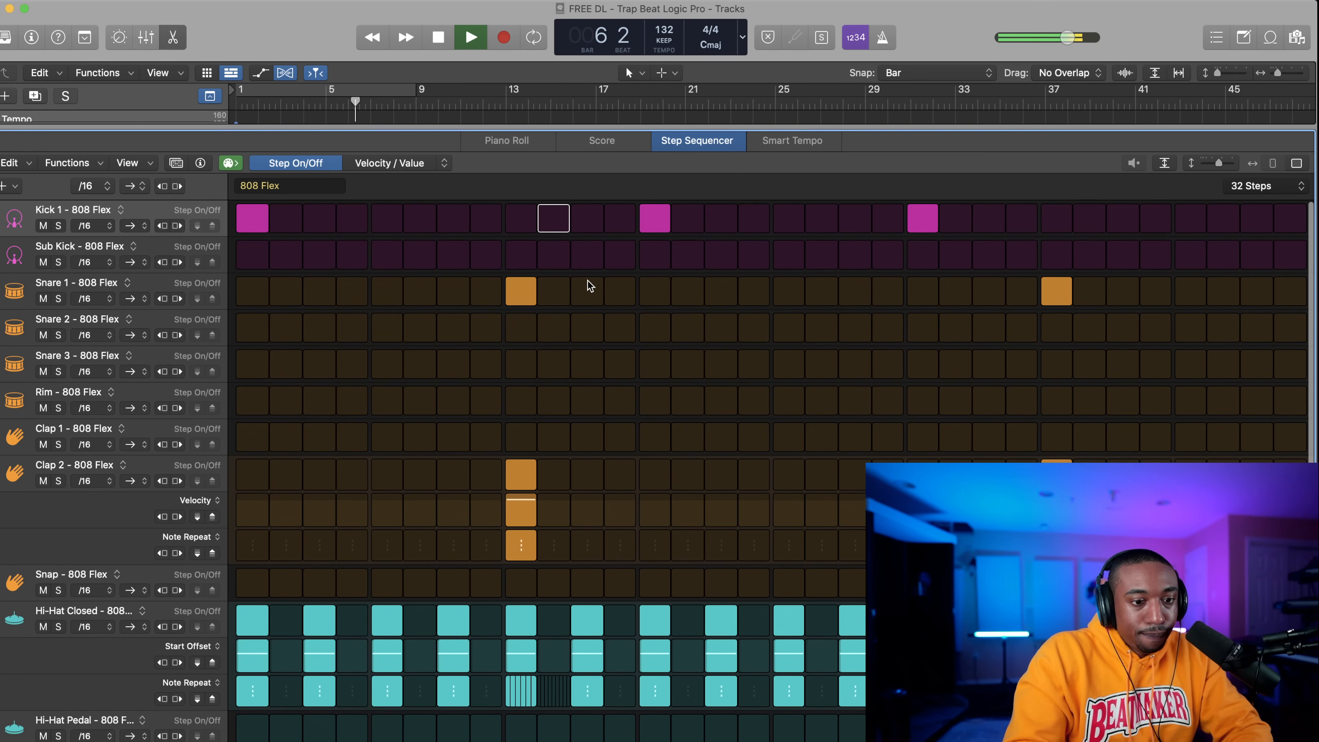
Try an extra Kick 1 hit on step 17 of the 808 Flex pattern during playback.
{"action": "key", "text": "space"}
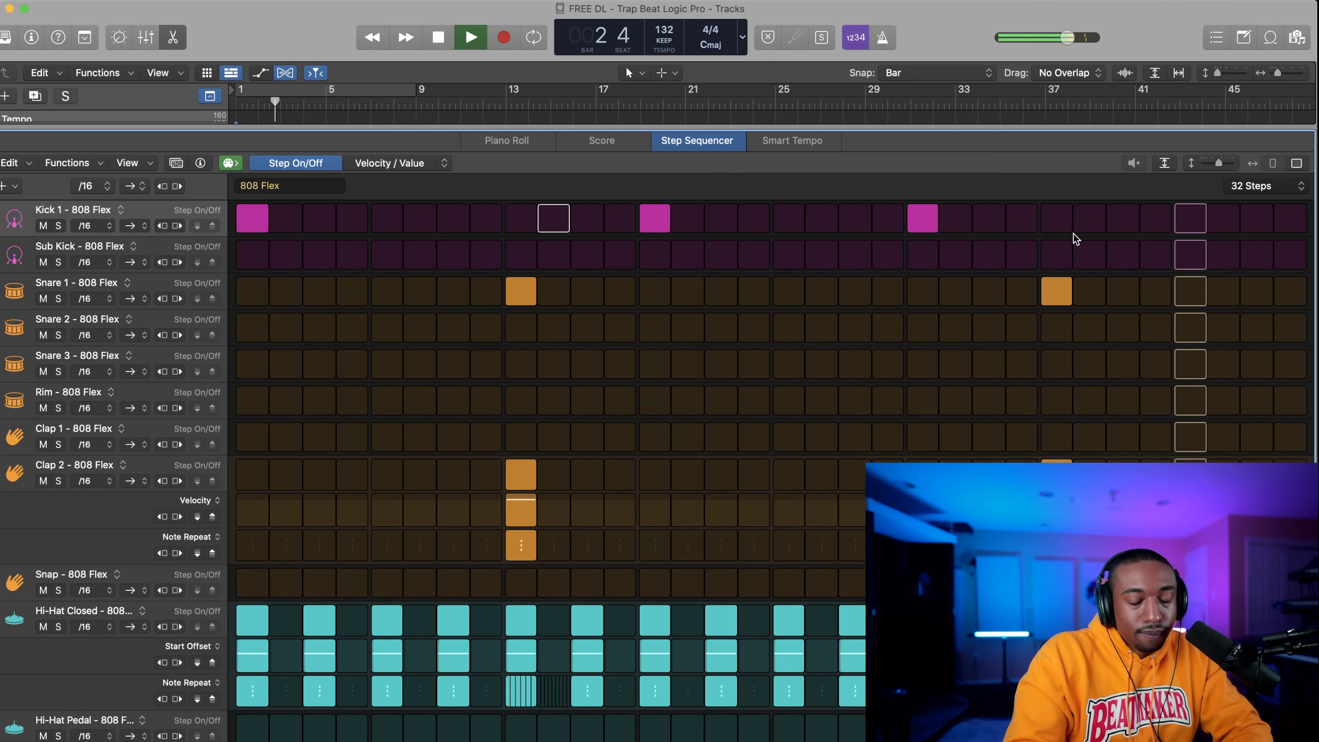
{"action": "left_click", "coordinate": [784, 221]}
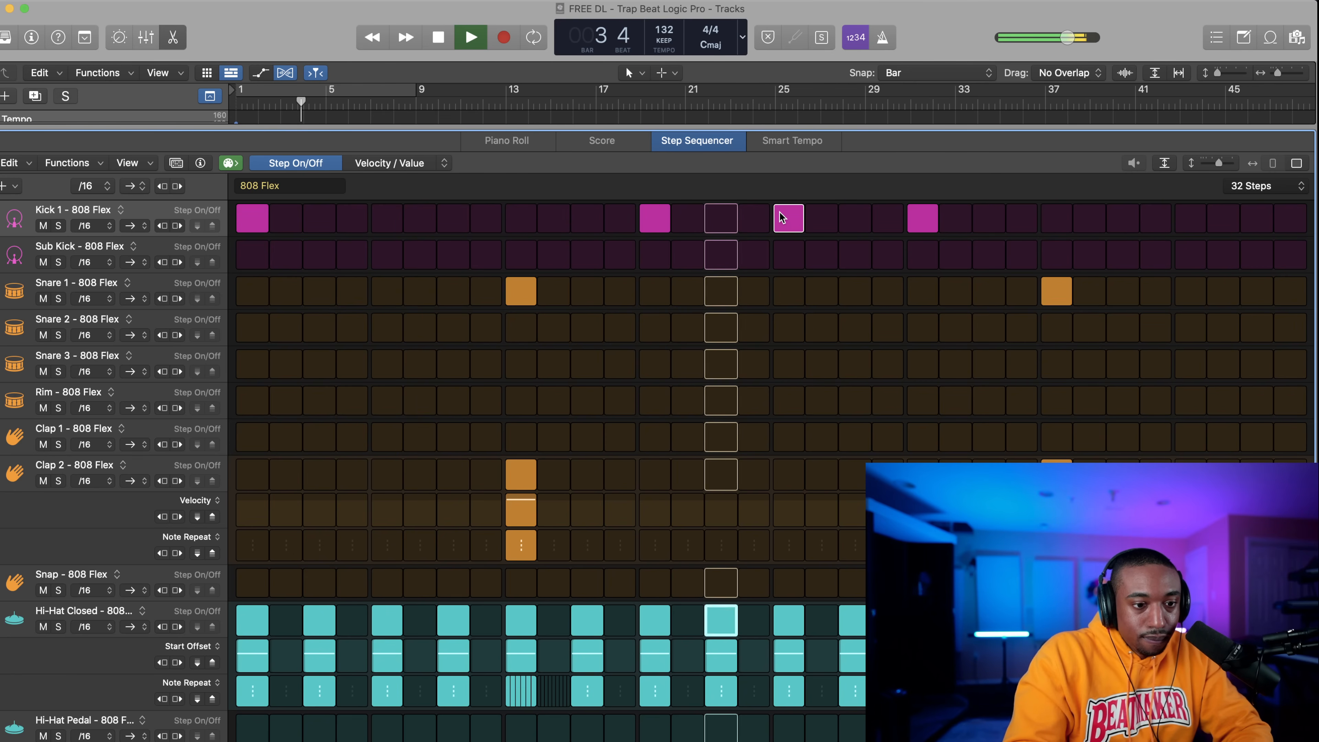
{"action": "left_click", "coordinate": [785, 219]}
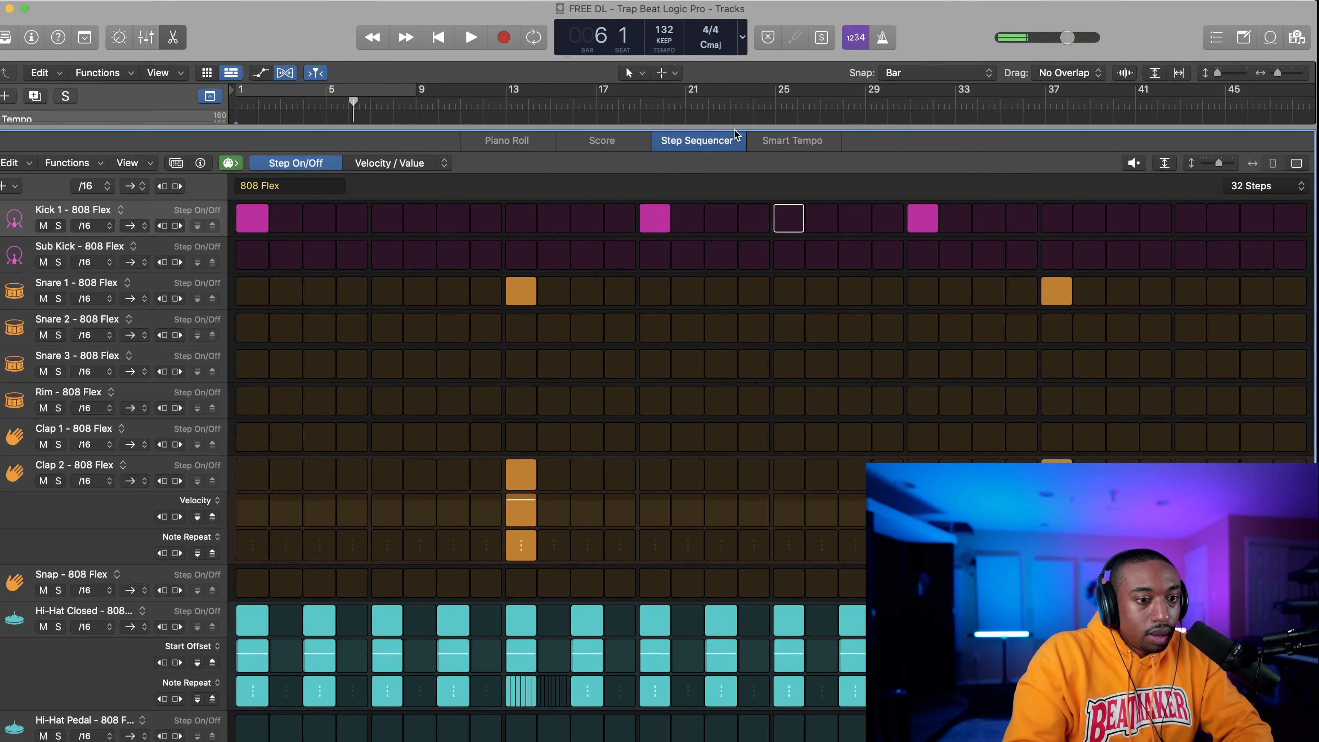
Shrink the Step Sequencer to reveal the tracks and create a new track with duplicate settings from 808 Flex.
{"action": "left_click_drag", "start_coordinate": [734, 129], "coordinate": [709, 613]}
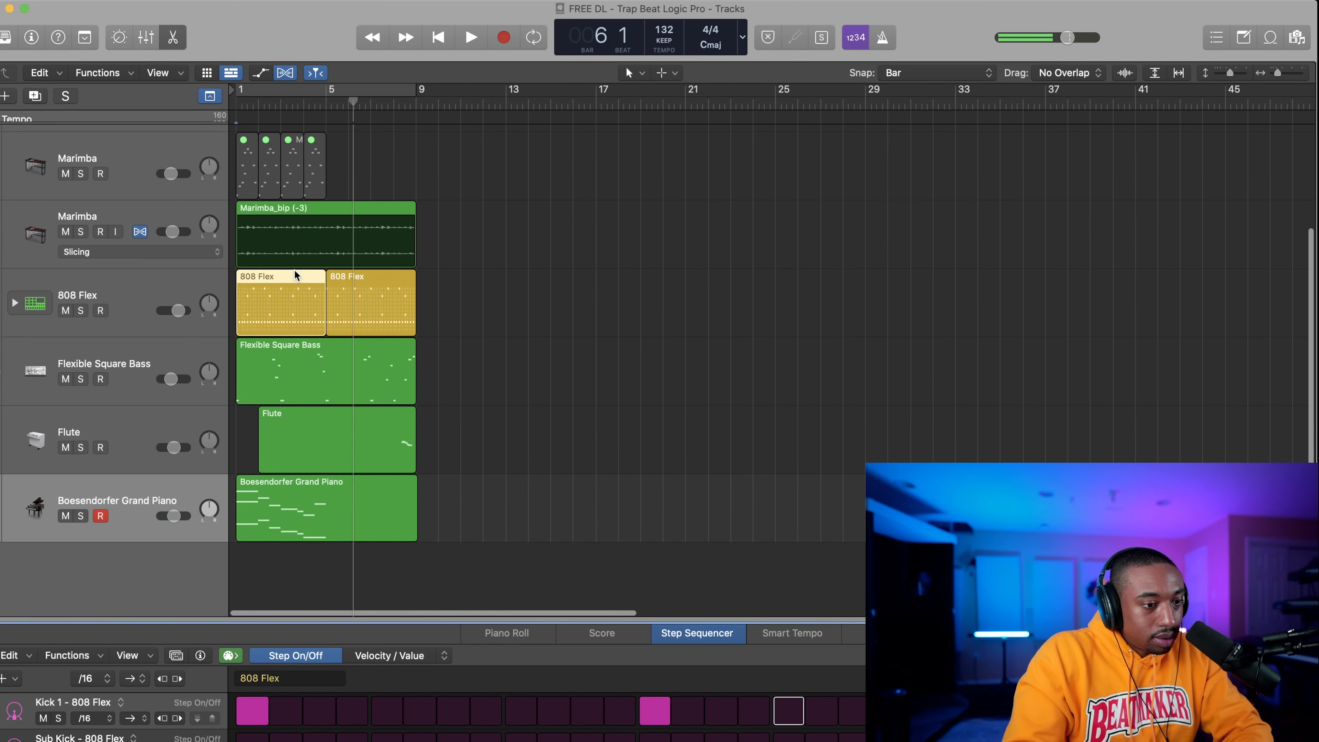
{"action": "right_click", "coordinate": [292, 291]}
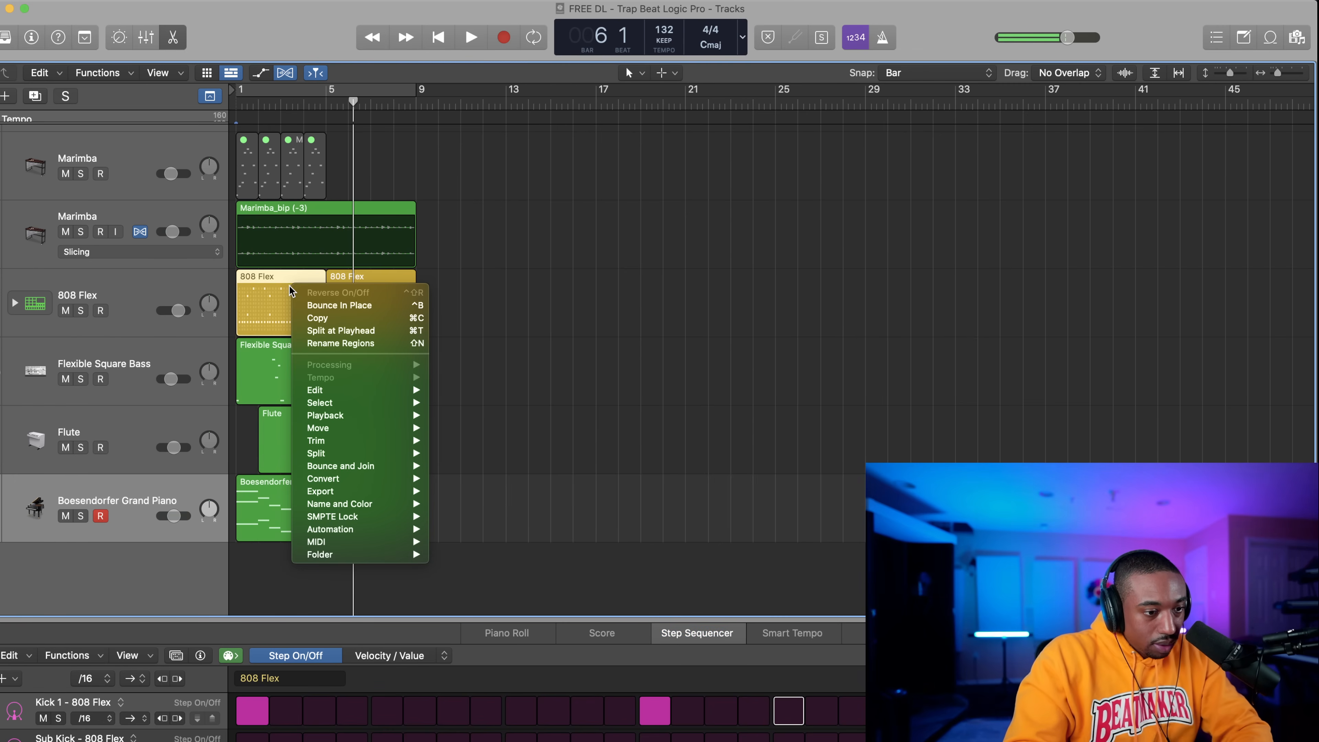
{"action": "left_click", "coordinate": [280, 292]}
{"action": "right_click", "coordinate": [131, 299]}
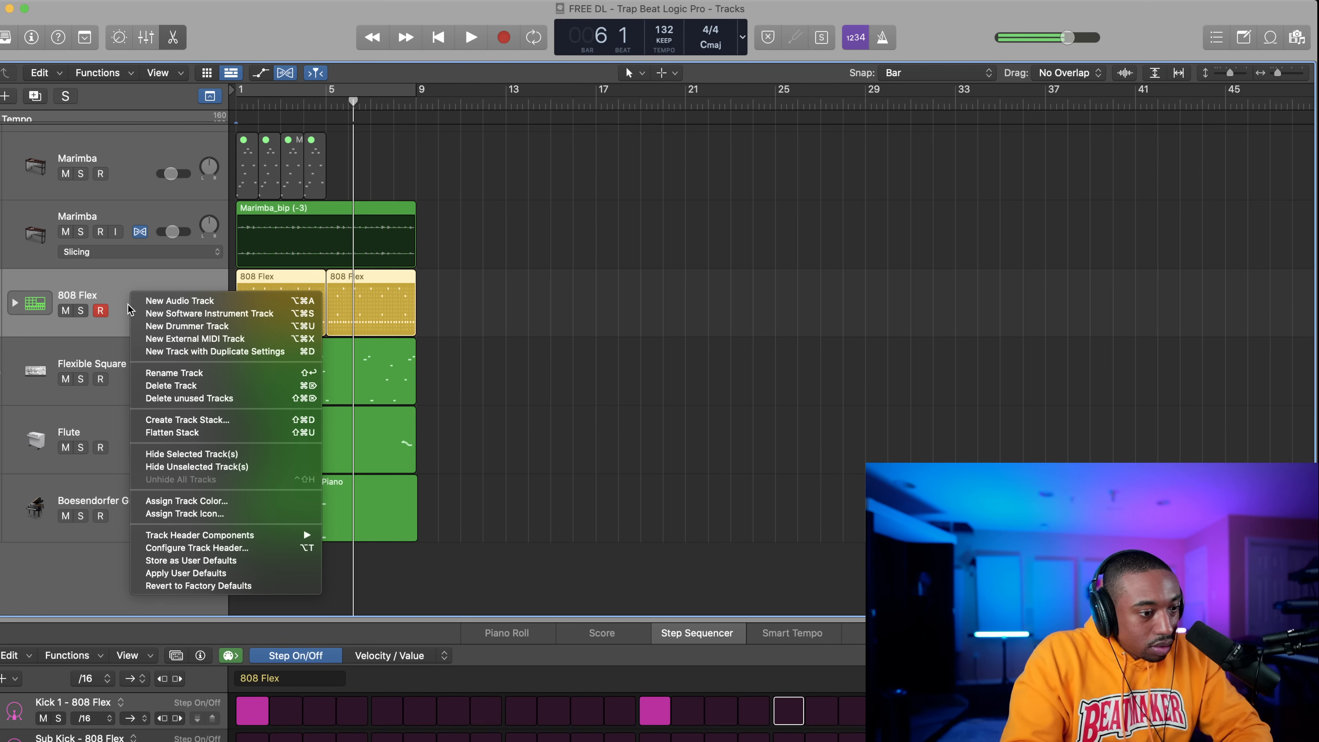
{"action": "left_click", "coordinate": [101, 282]}
{"action": "right_click", "coordinate": [119, 291]}
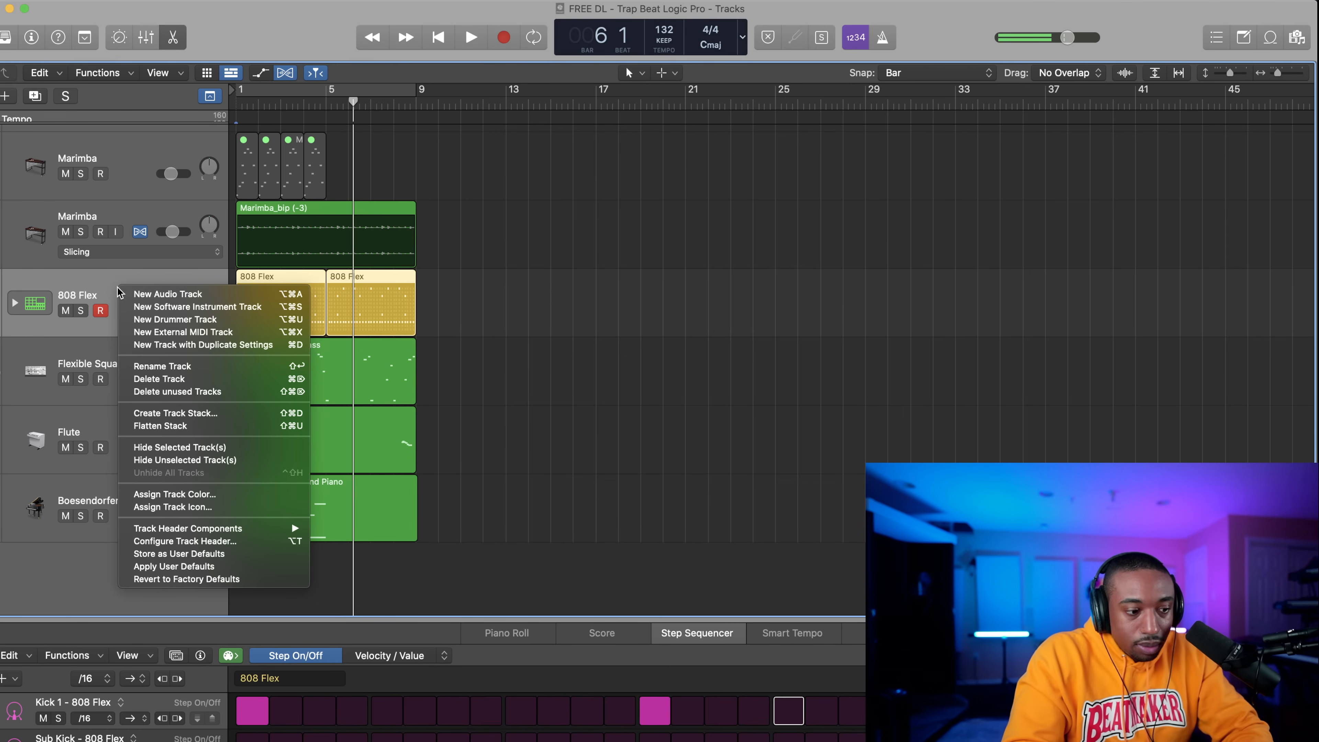
{"action": "left_click", "coordinate": [87, 282]}
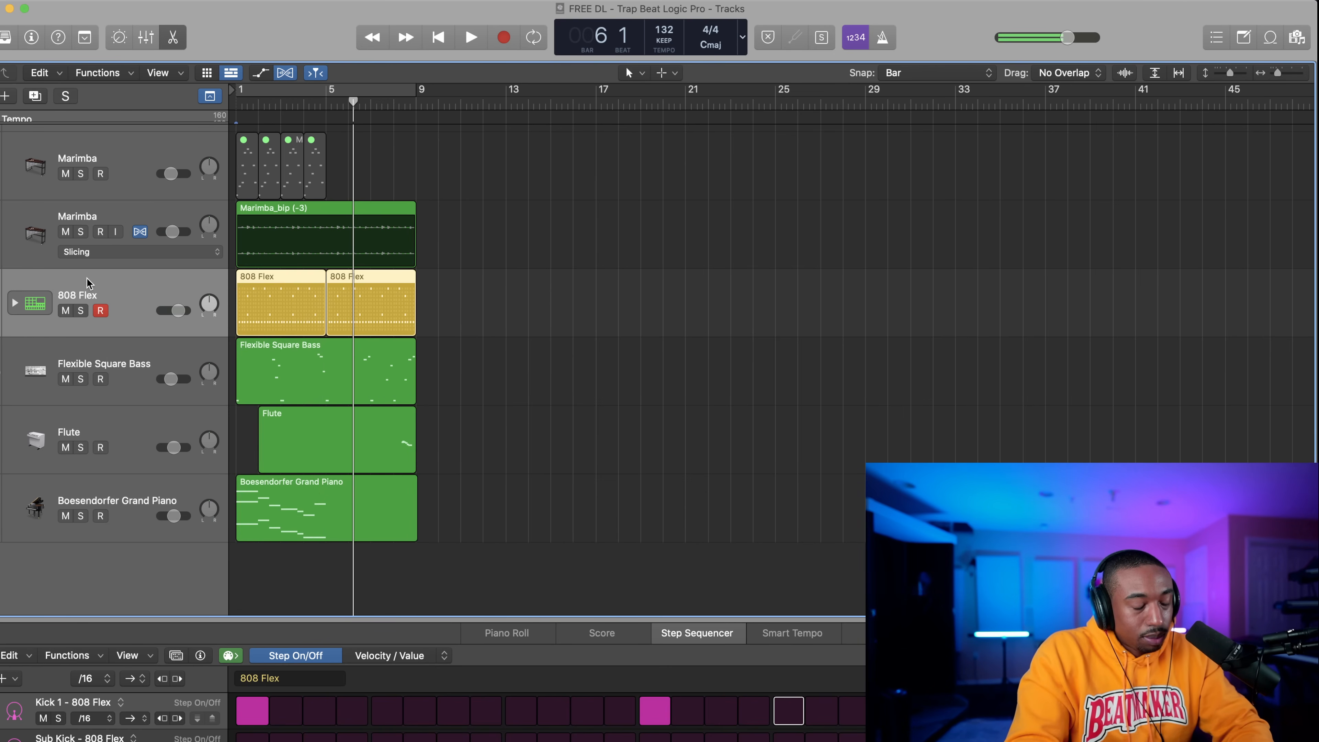
{"action": "key", "text": "super+d"}
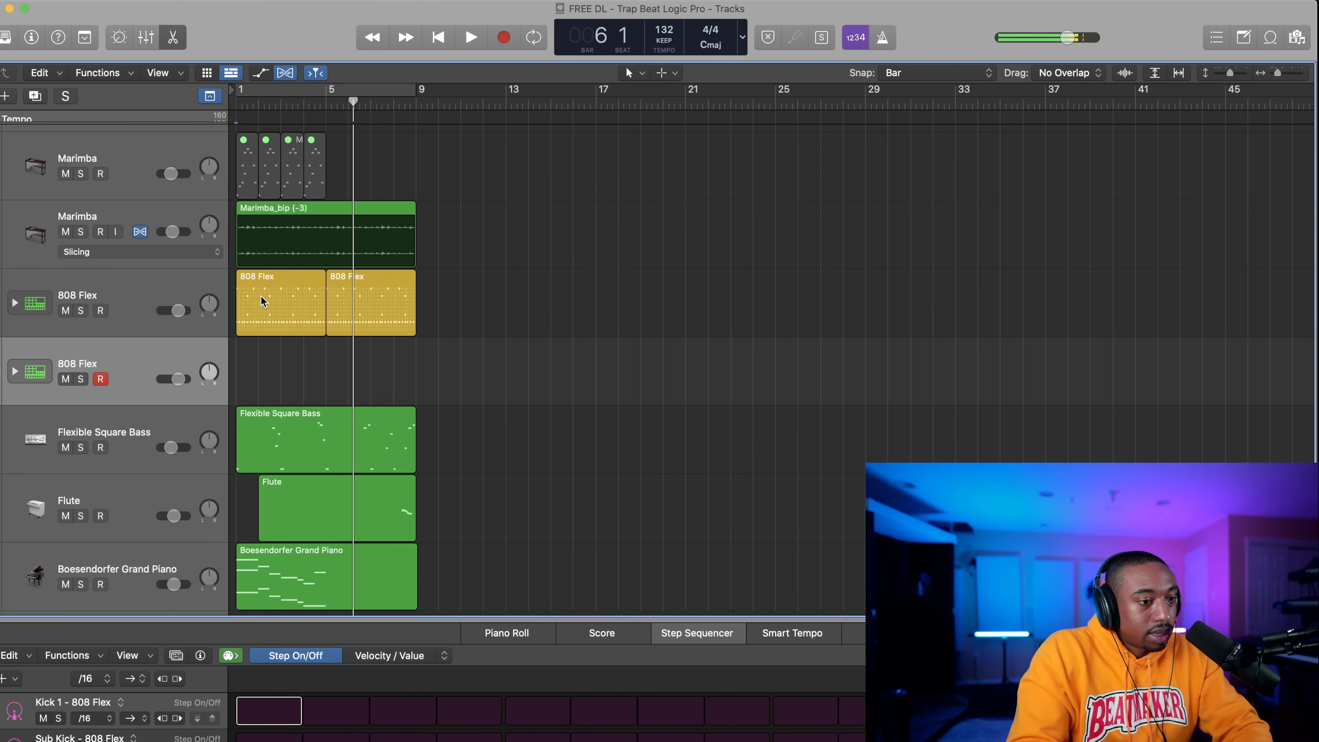
Move the 808 Flex region in bars 1 to 4 onto the duplicated track and play the beat from the start.
{"action": "left_click_drag", "start_coordinate": [263, 302], "coordinate": [281, 346]}
{"action": "key", "text": "Return"}
{"action": "key", "text": "space"}
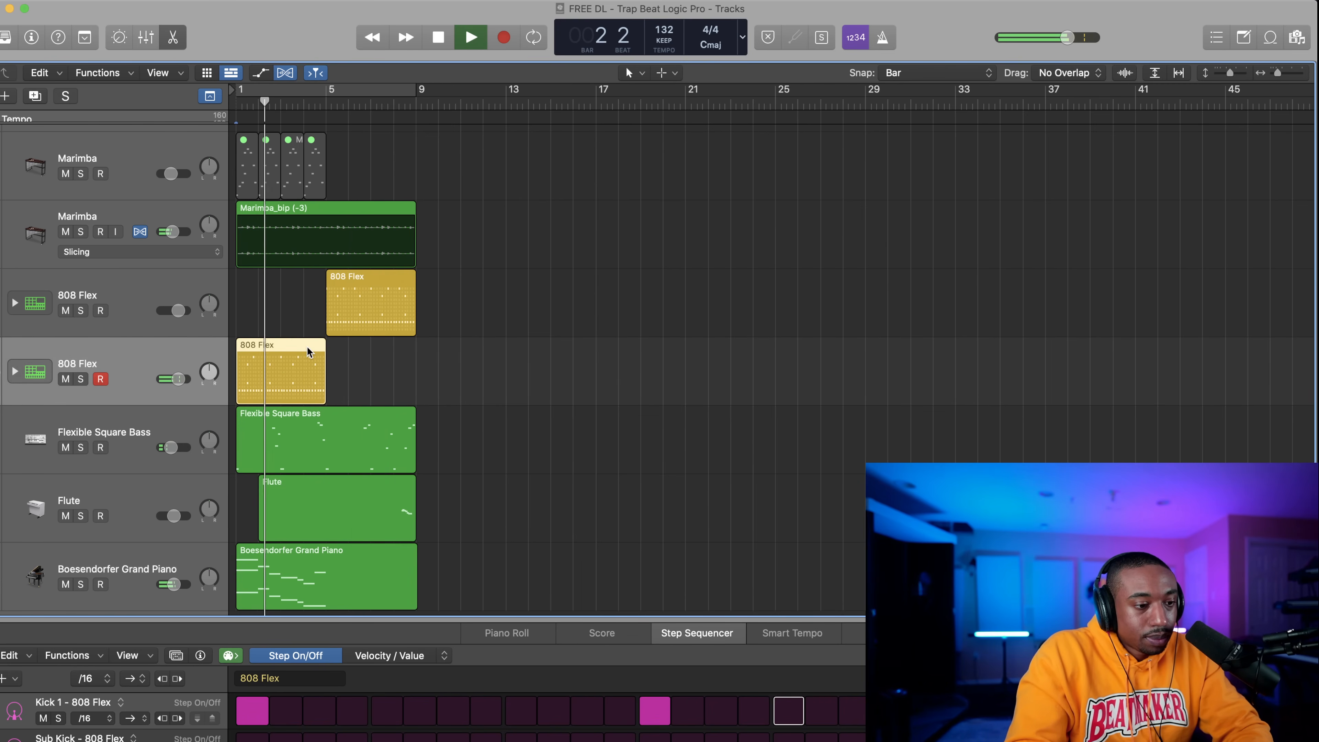
{"action": "scroll", "coordinate": [307, 346], "scroll_direction": "up", "scroll_amount": 3}
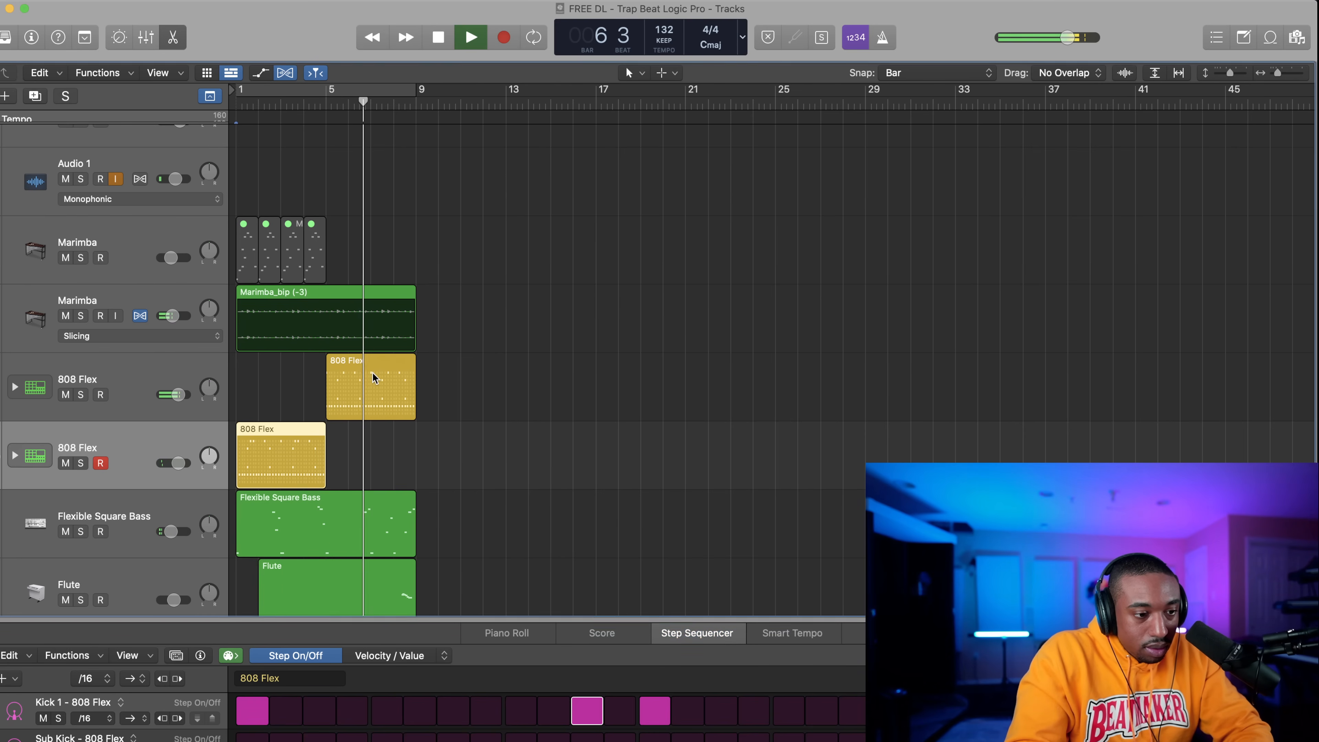
Enlarge the Step Sequencer, show the kick rows of the 808 Flex pattern in bars 5 to 8, and stop playback.
{"action": "scroll", "coordinate": [471, 548], "scroll_direction": "down", "scroll_amount": 2}
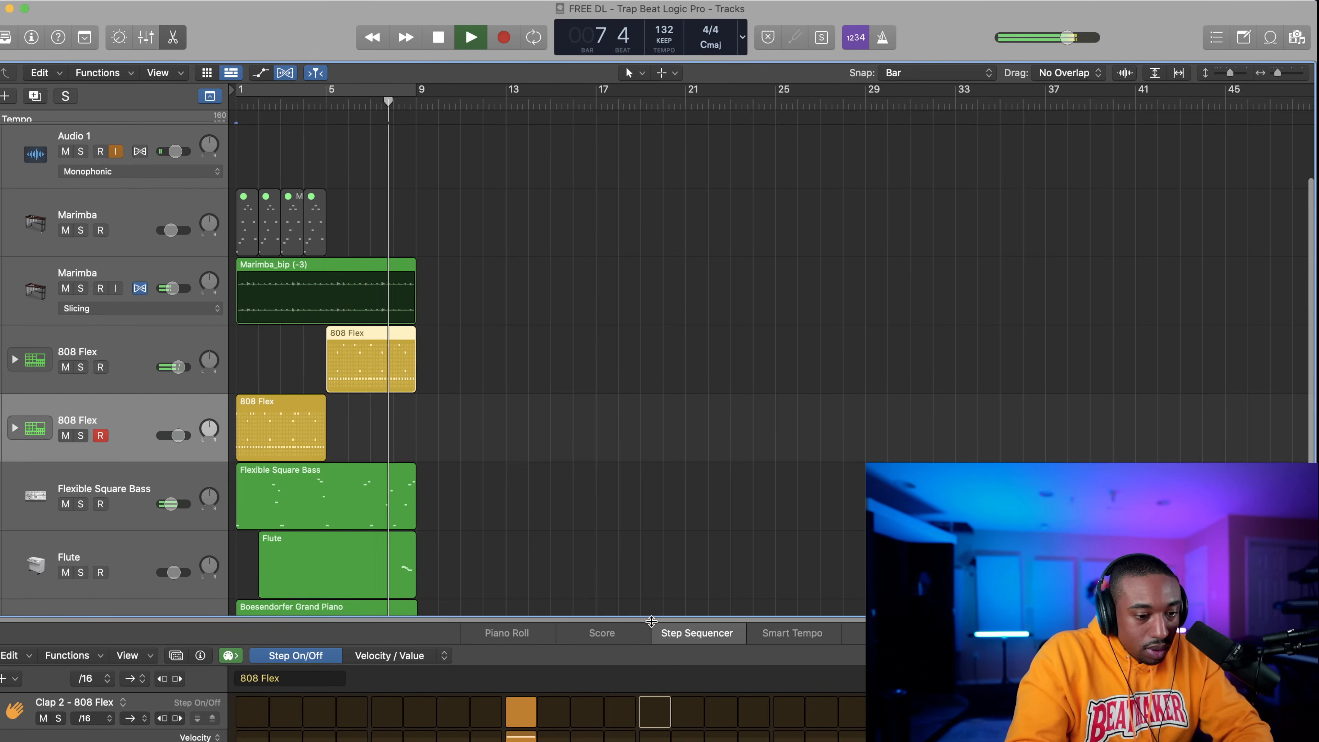
{"action": "left_click_drag", "start_coordinate": [652, 622], "coordinate": [623, 477]}
{"action": "scroll", "coordinate": [578, 556], "scroll_direction": "up", "scroll_amount": 4}
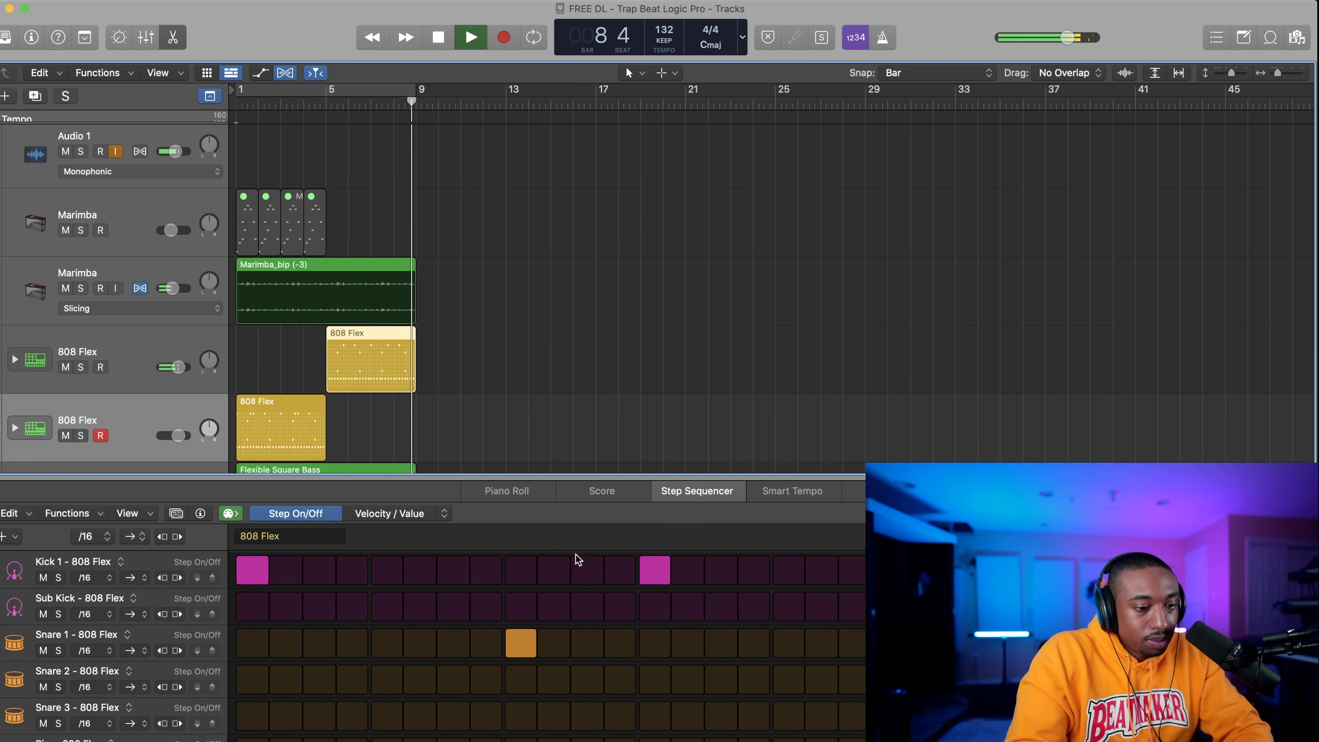
{"action": "key", "text": "space"}
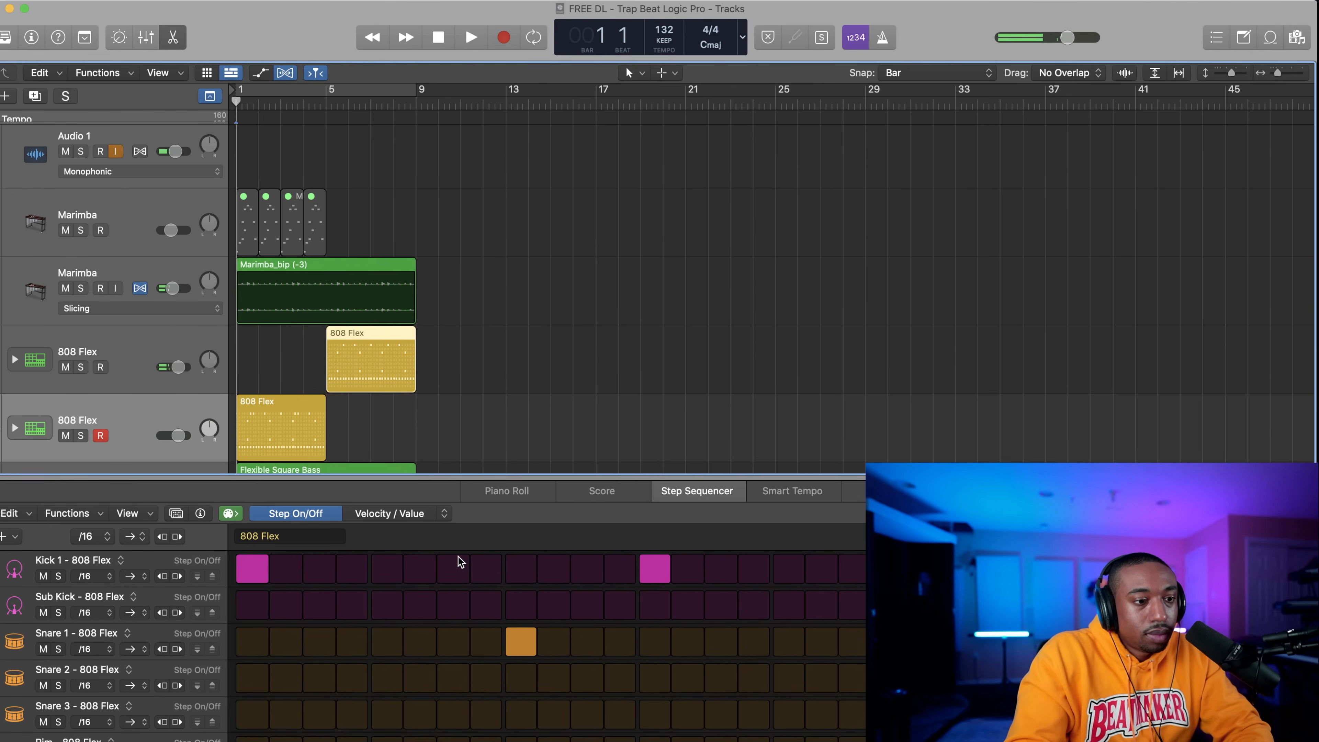
Cycle bars 1 to 8, start playback, and add a Kick 1 hit on step 7 of the second 808 Flex pattern.
{"action": "left_click", "coordinate": [391, 92]}
{"action": "key", "text": "space"}
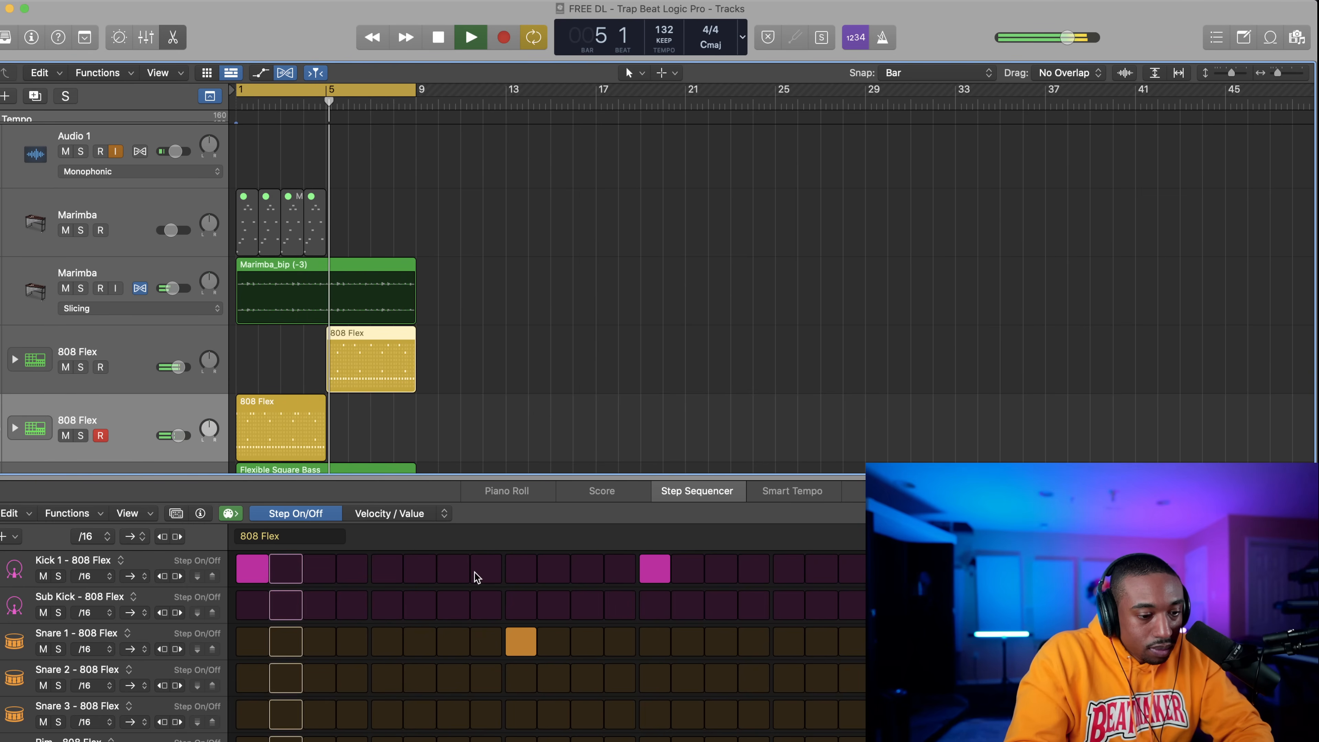
{"action": "left_click", "coordinate": [452, 568]}
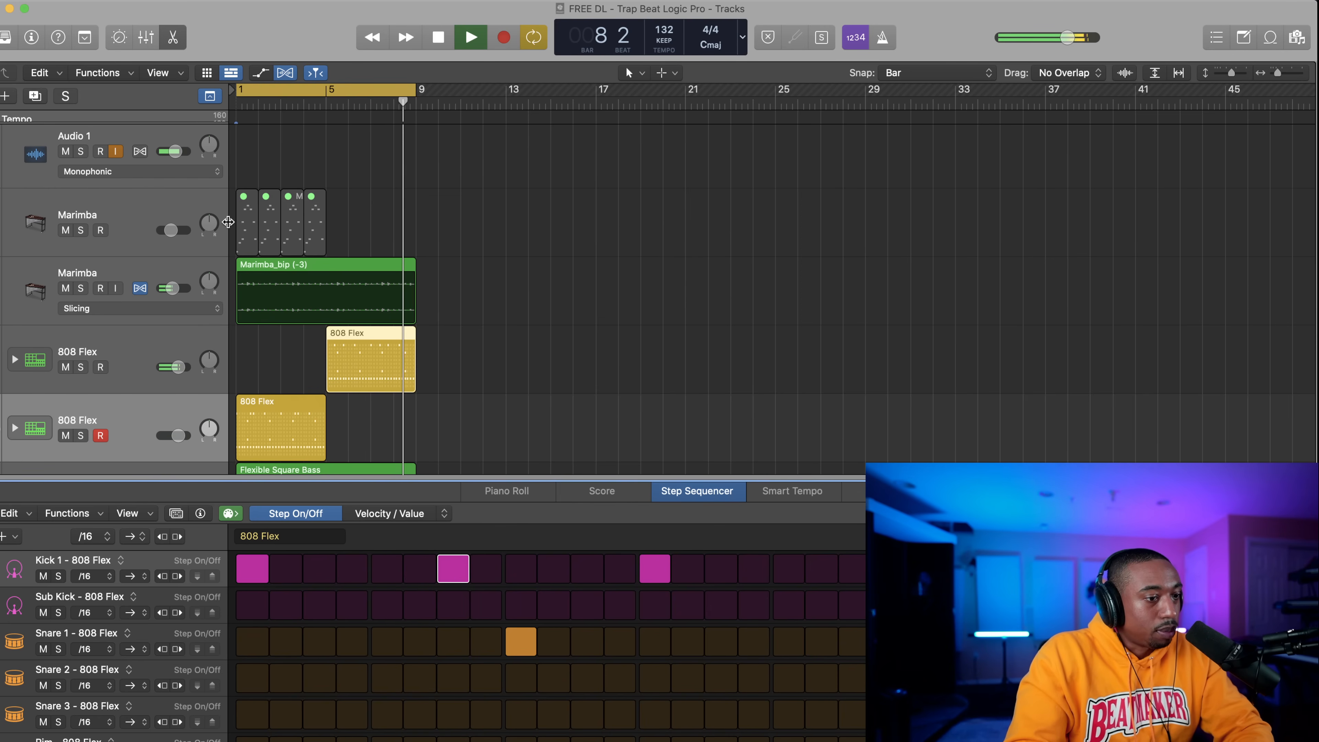
Deselect the 808 Flex region, collapse the Step Sequencer to reveal all tracks, and raise the sliced Marimba track's volume slightly.
{"action": "left_click", "coordinate": [403, 238]}
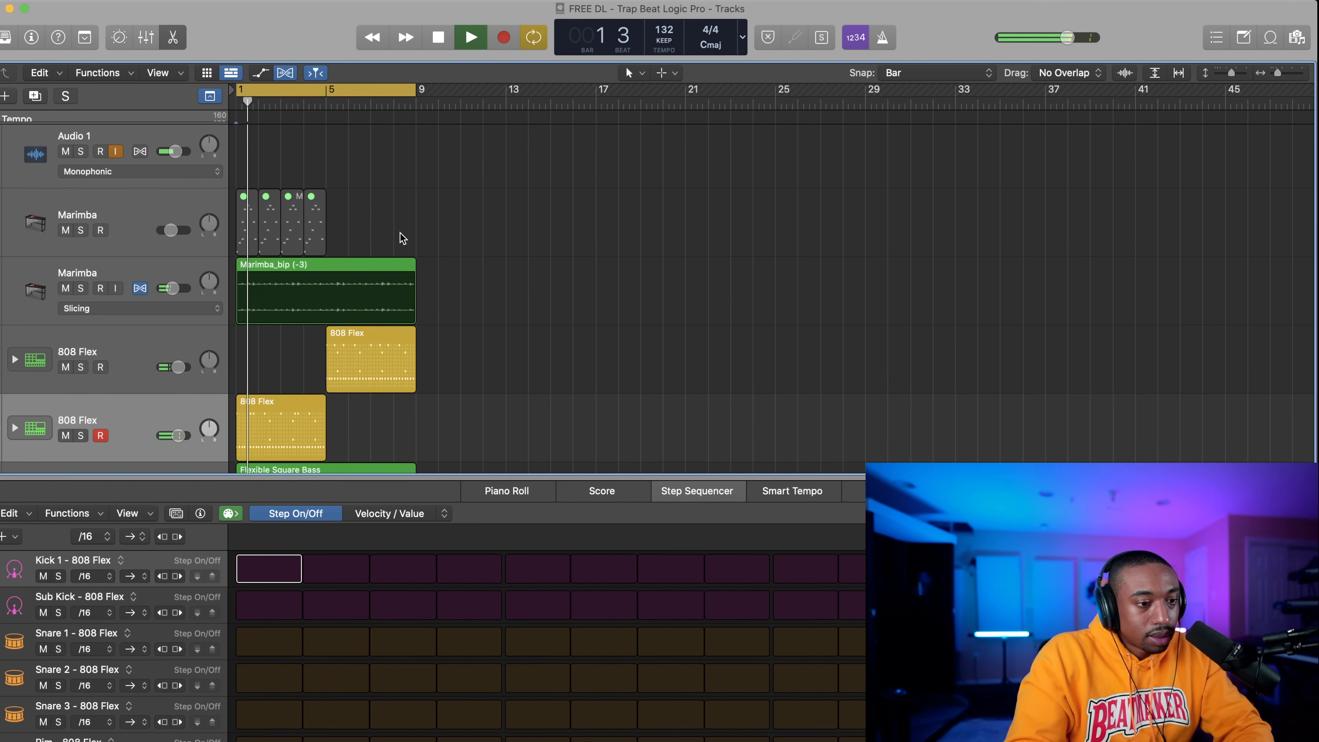
{"action": "left_click_drag", "start_coordinate": [726, 477], "coordinate": [727, 738]}
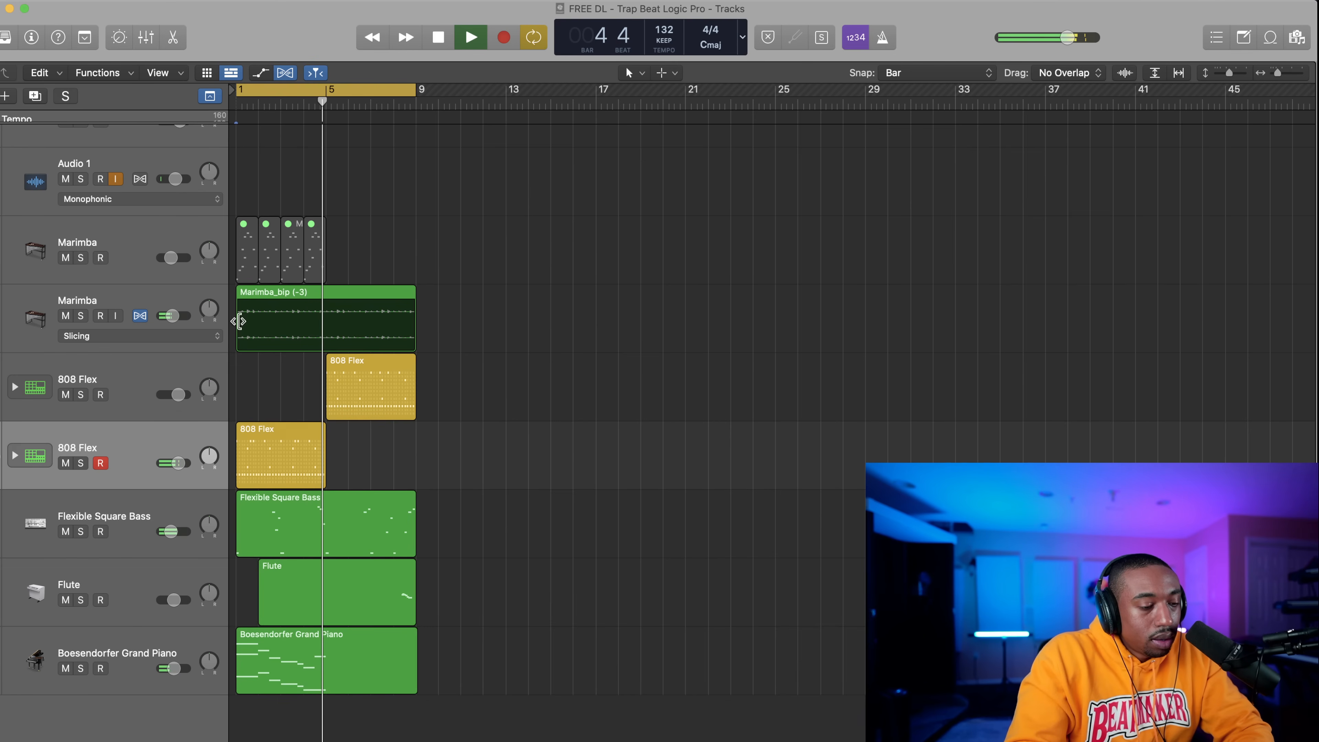
{"action": "left_click_drag", "start_coordinate": [171, 315], "coordinate": [173, 315]}
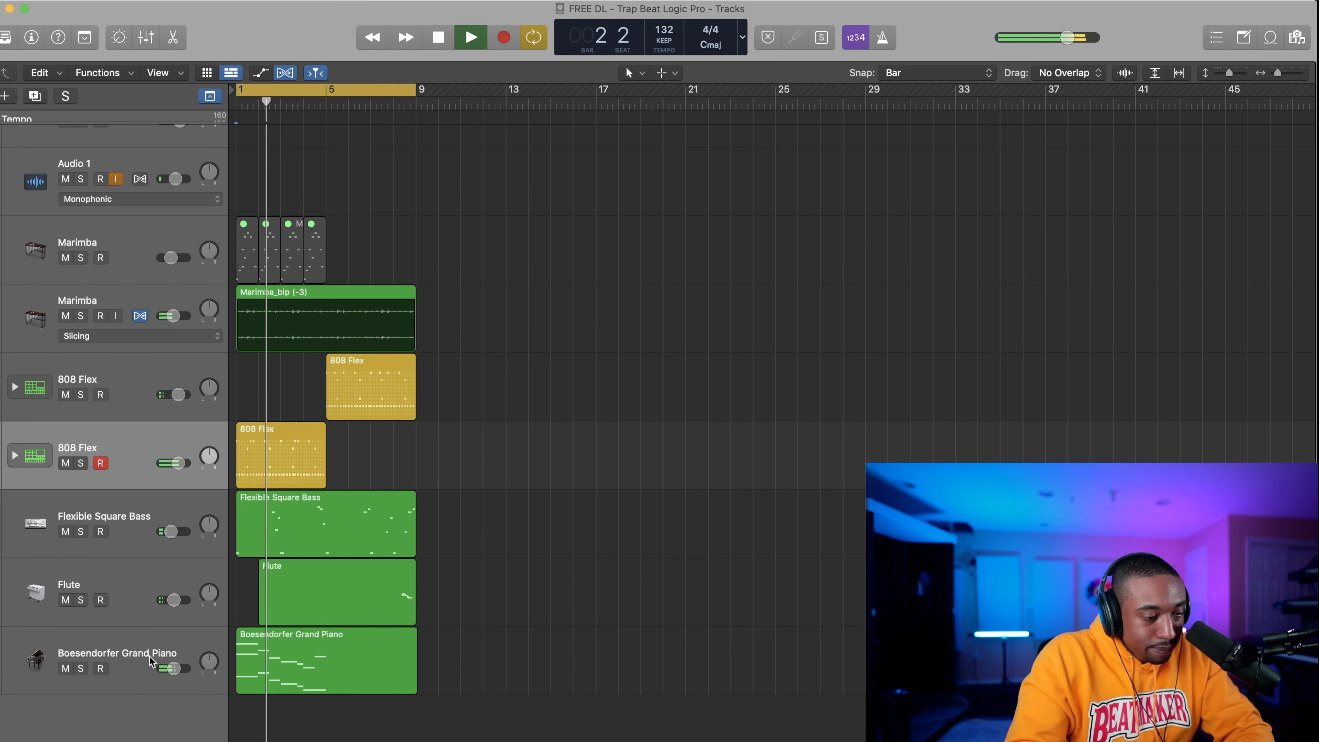
Show the channel strip of the Boesendorfer Grand Piano track, play the beat from bar 1, and clear the region selection.
{"action": "key", "text": "i"}
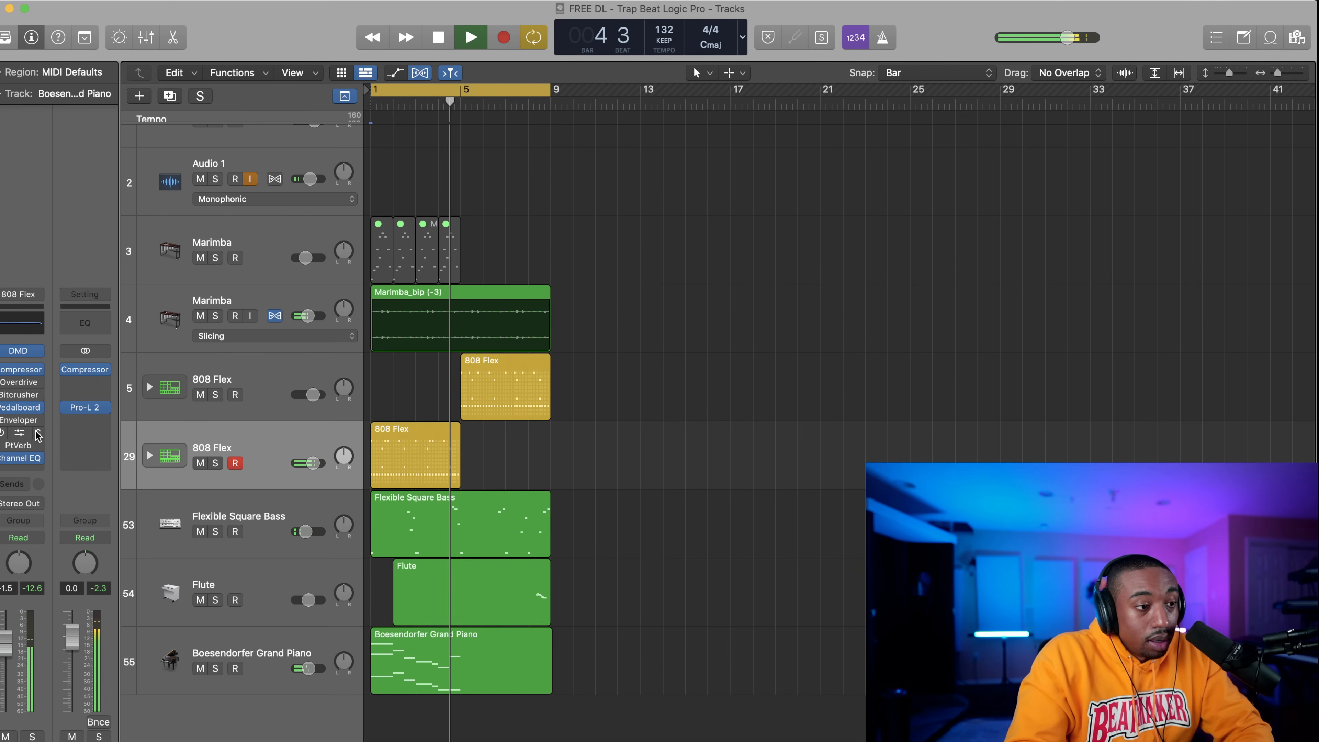
{"action": "left_click", "coordinate": [157, 652]}
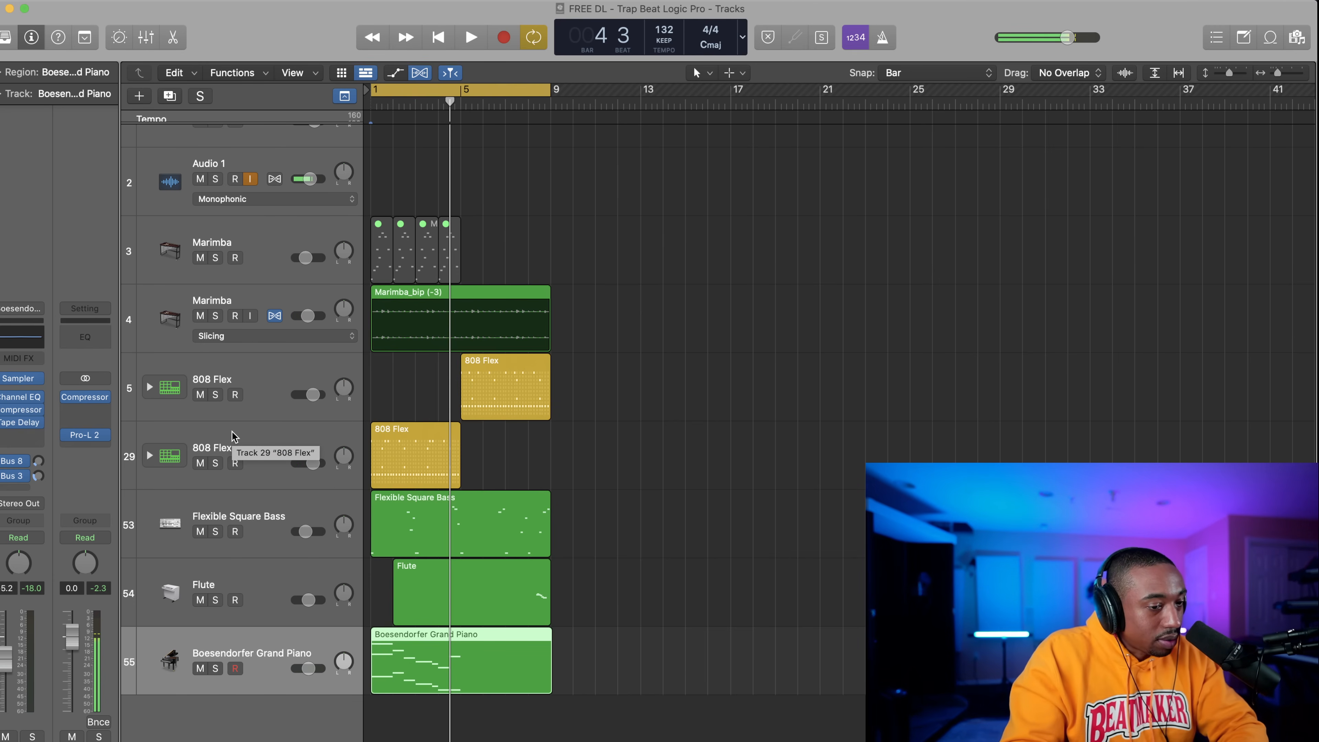
{"action": "key", "text": "Return"}
{"action": "key", "text": "space"}
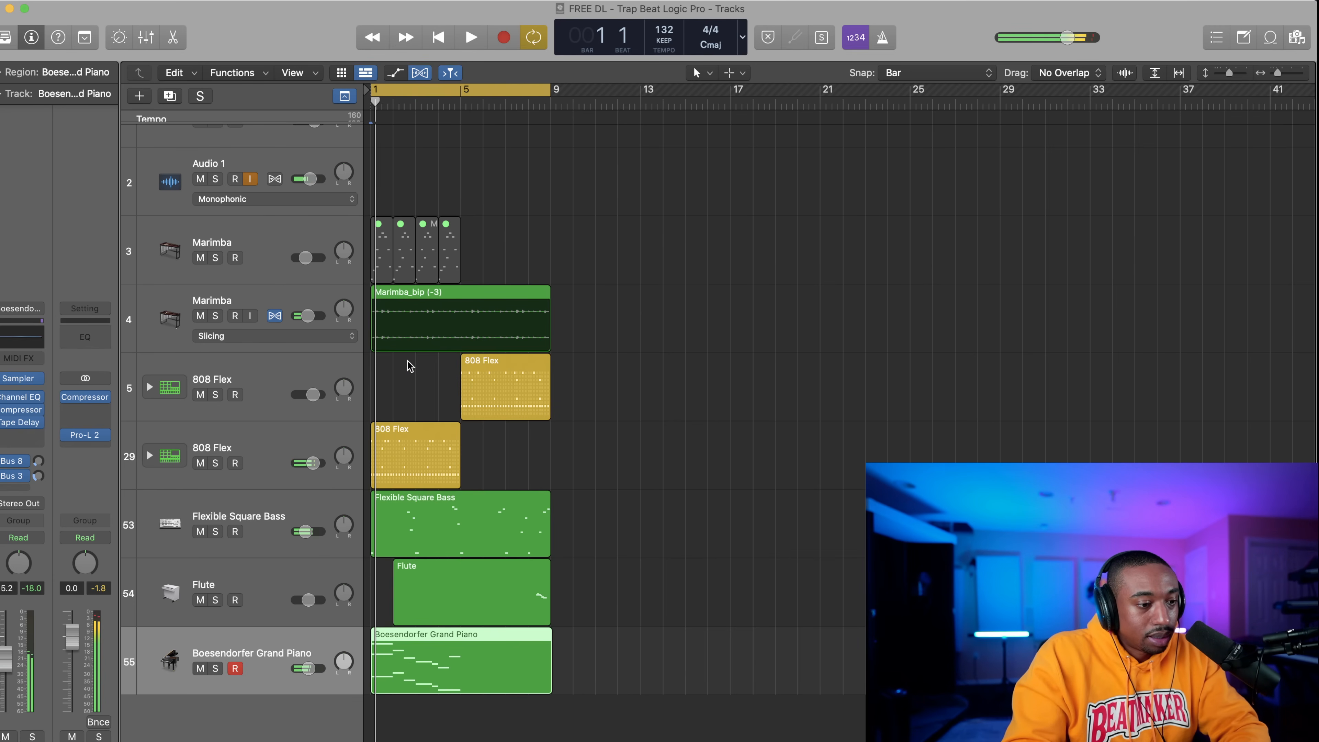
{"action": "left_click", "coordinate": [478, 478]}
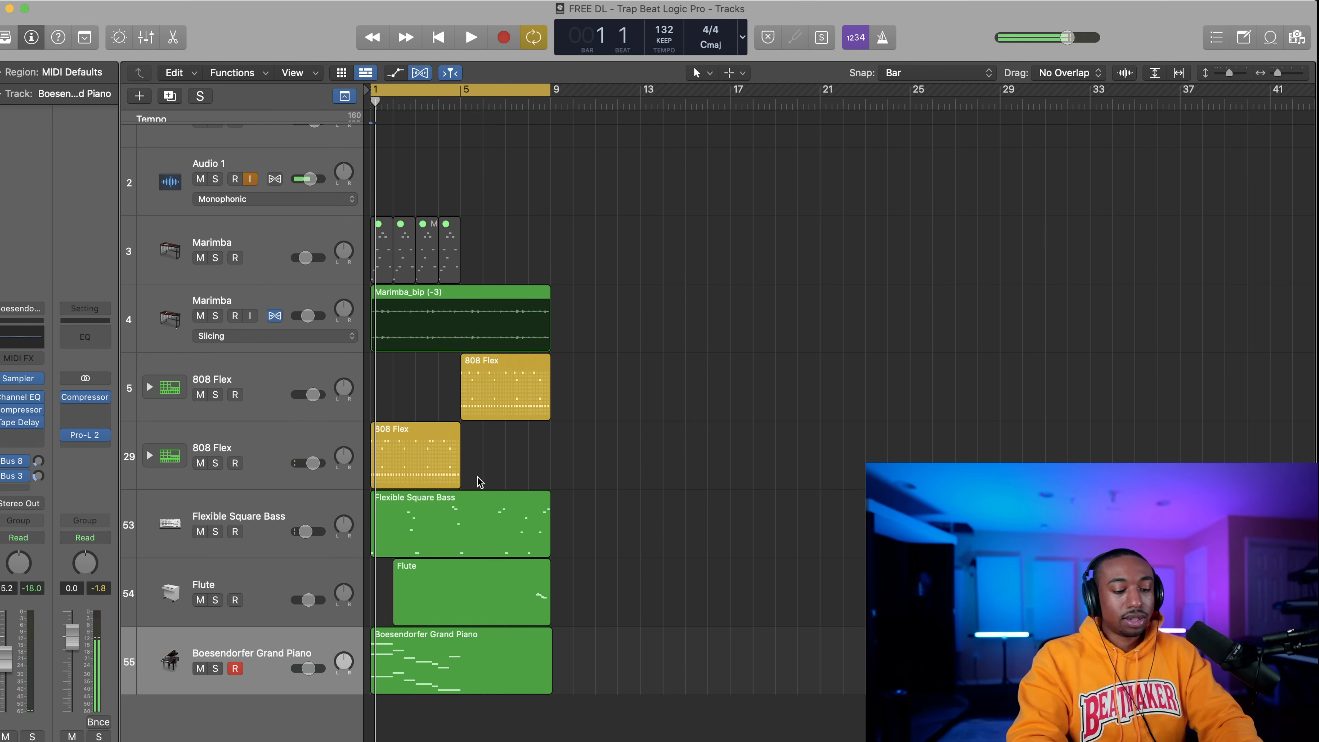